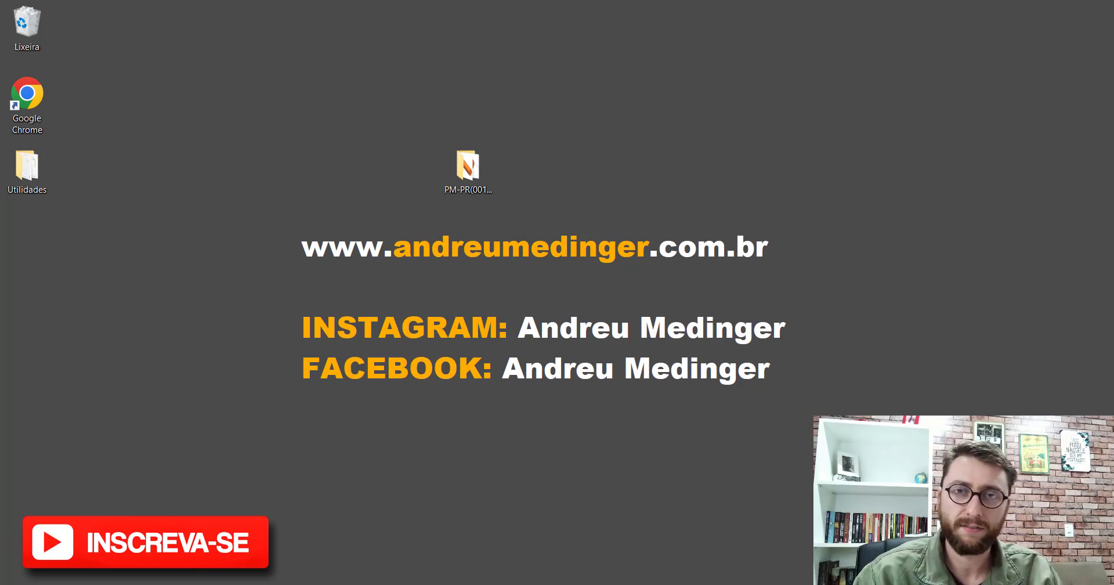
Browse the PP-PR files in the PM-PR(001)2200 project folder, then close File Explorer
double_click(468, 166)
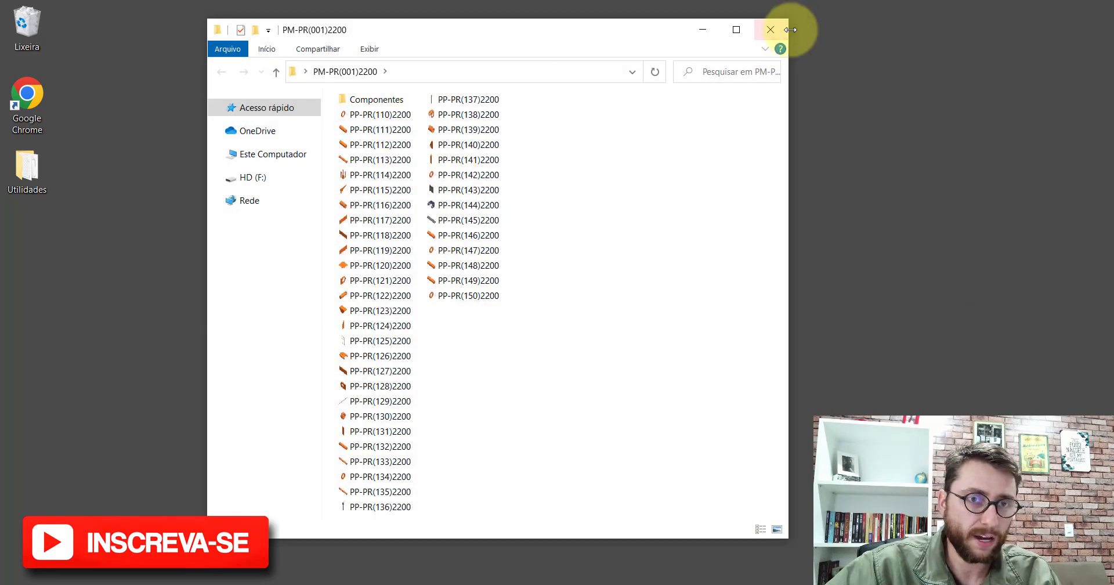
click(779, 33)
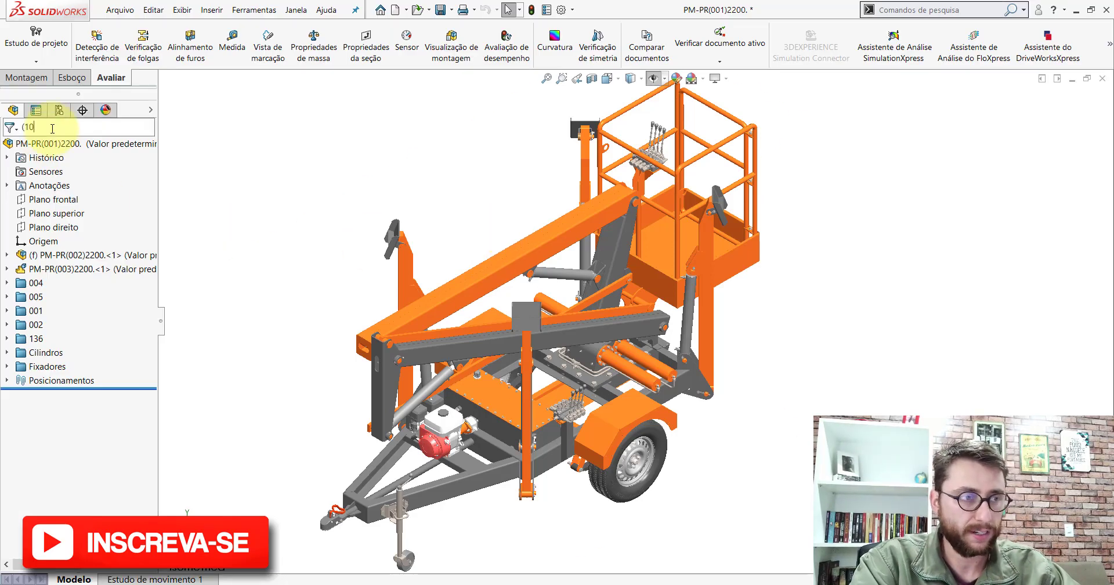
Filter the tree for (109, clear it, and identify the pin part from its end face
text(9)
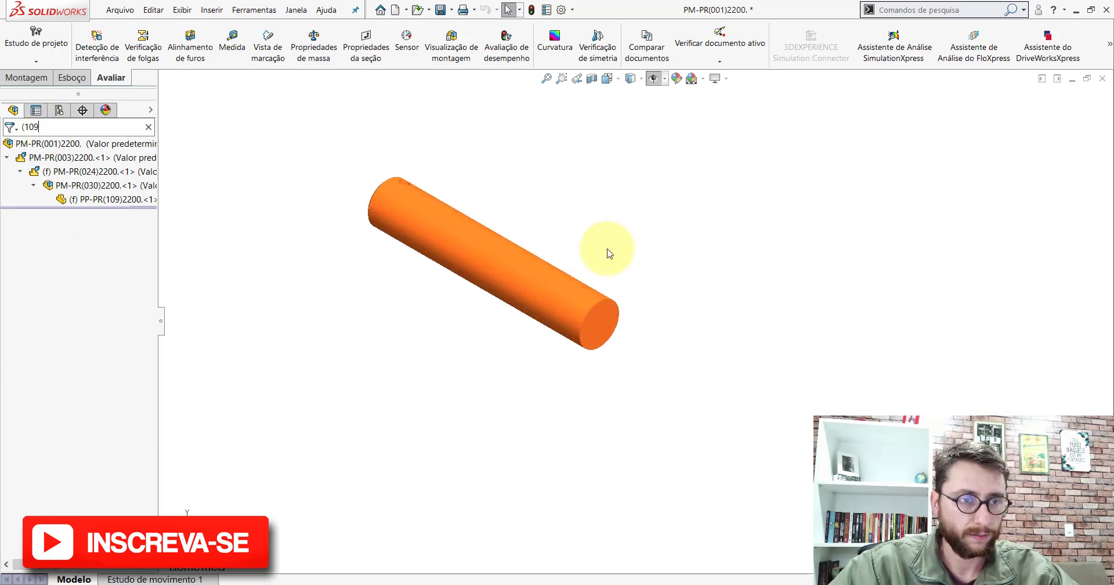
click(148, 127)
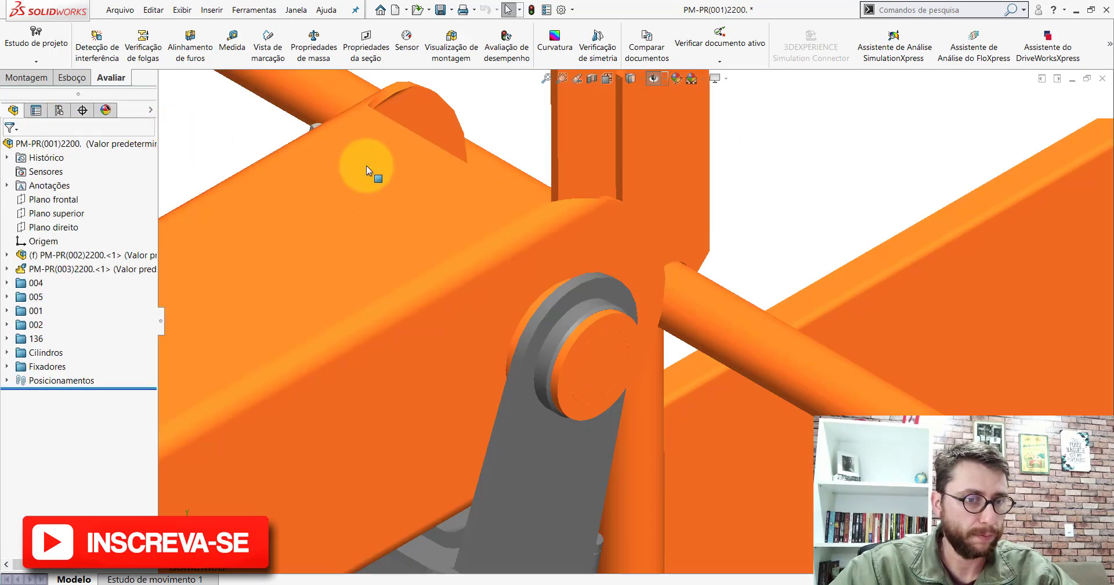
click(604, 355)
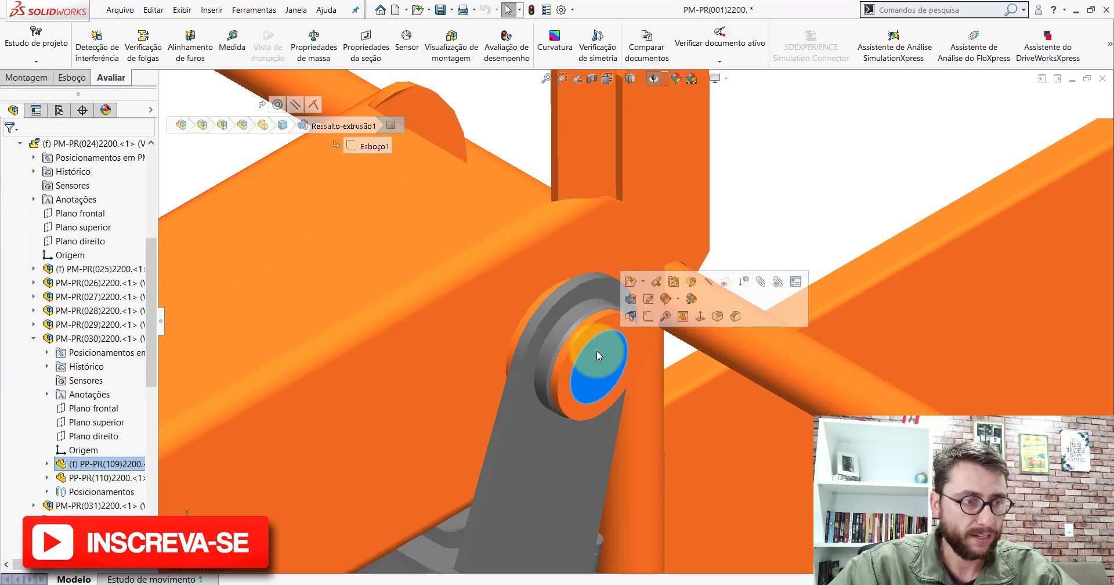
click(124, 464)
scroll(586, 351, up, 3)
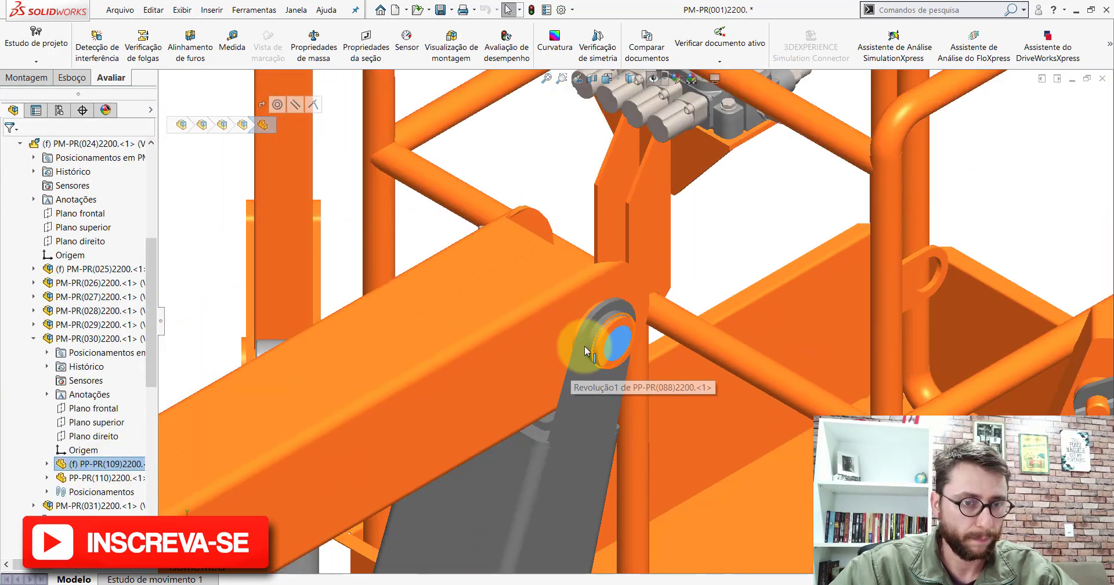
middle_drag(586, 351, 641, 331)
scroll(628, 324, down, 3)
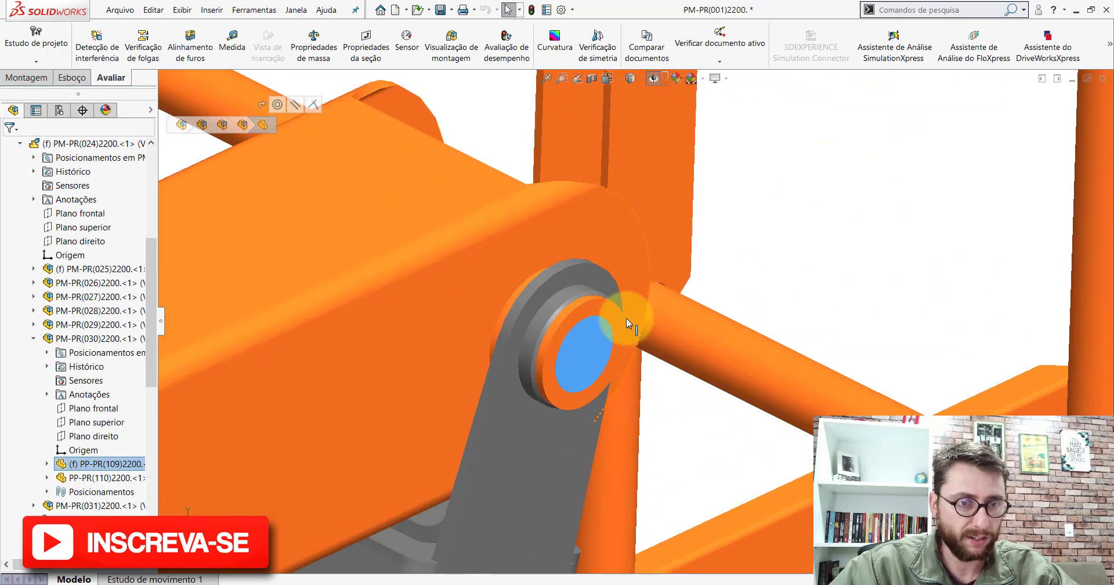
click(606, 303)
click(858, 294)
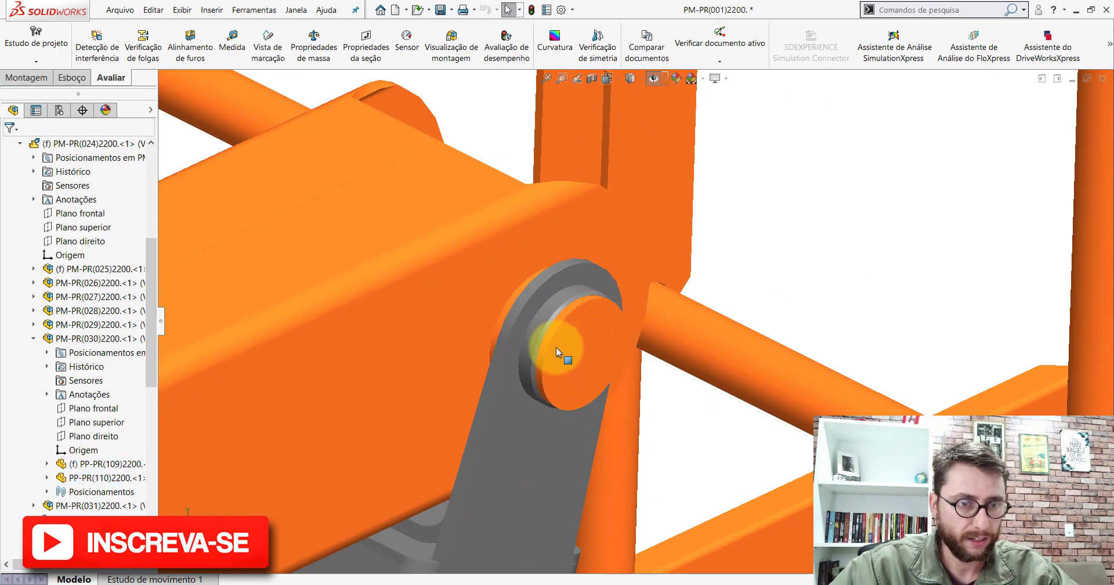
click(595, 333)
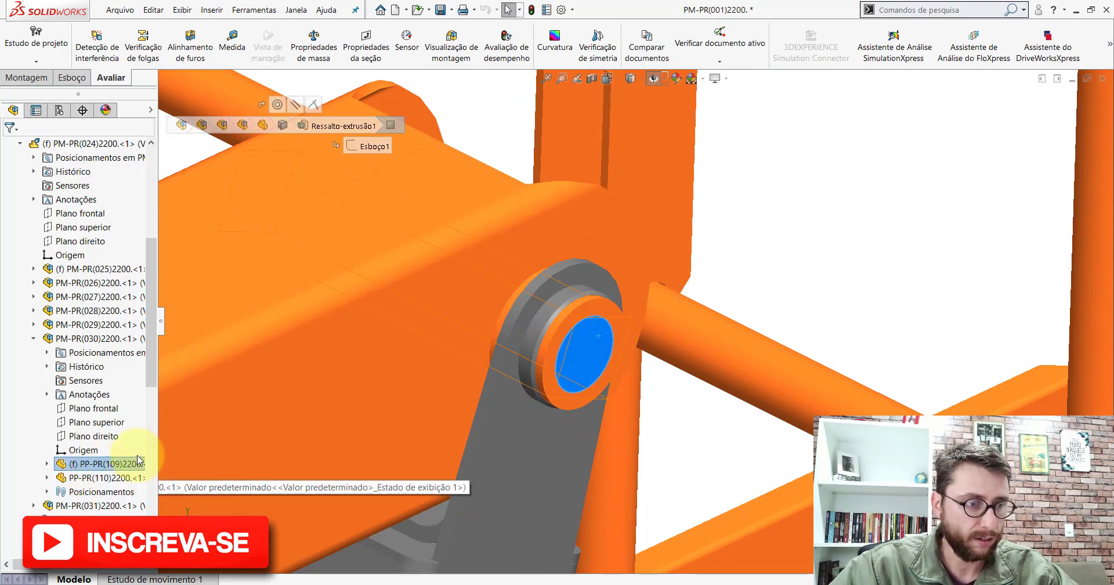
Orbit around the boom joint and set an Isometric view zoomed on the pin
scroll(604, 314, up, 3)
mouse_move(603, 313)
middle_down()
mouse_move(654, 292)
mouse_move(692, 318)
mouse_move(618, 302)
mouse_move(587, 319)
mouse_move(612, 326)
middle_up()
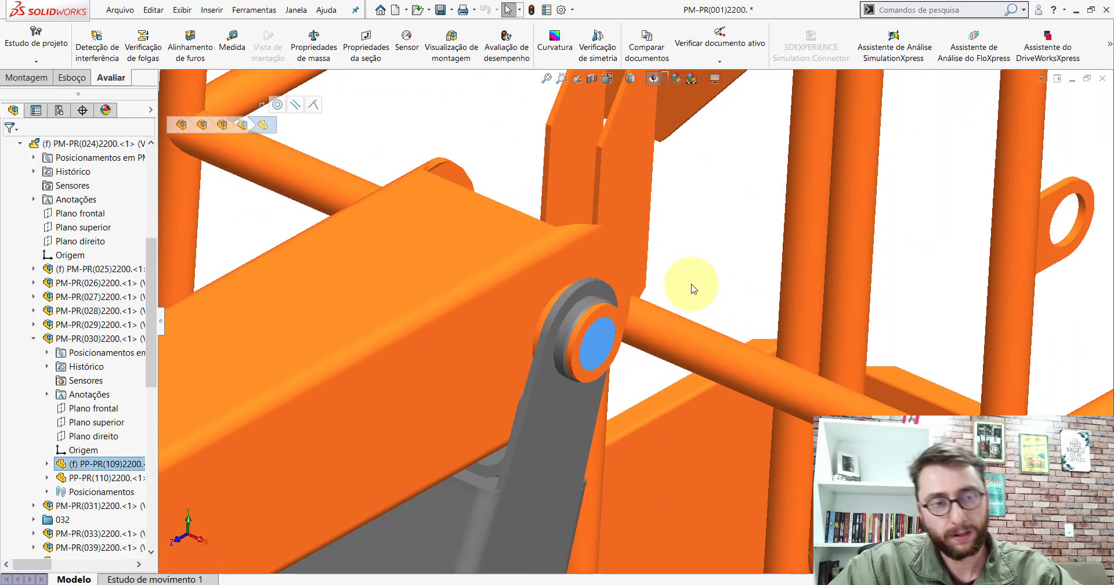
click(606, 85)
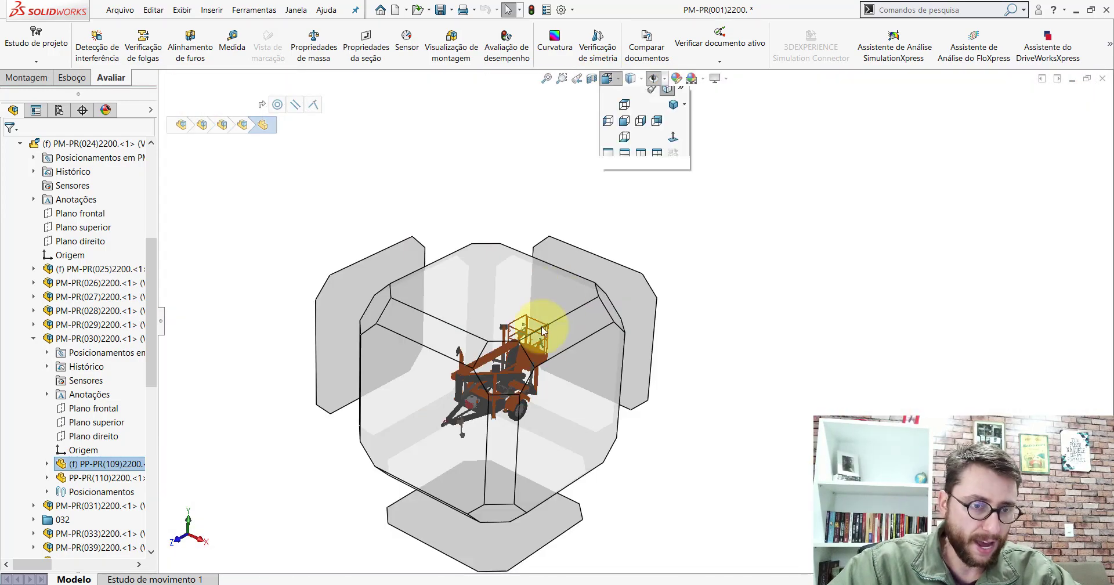
click(522, 366)
scroll(615, 250, down, 3)
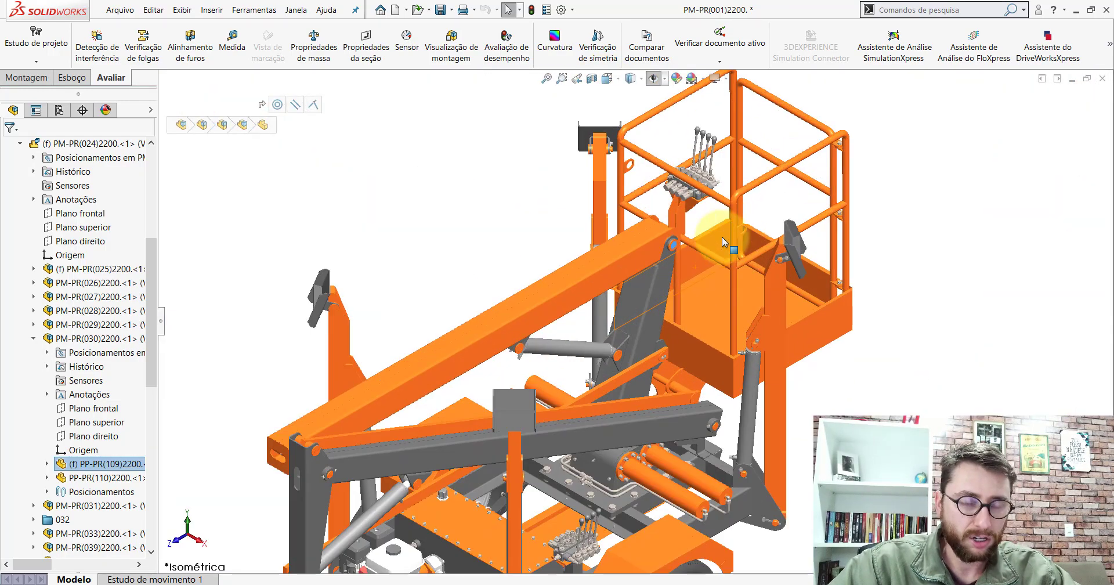
scroll(615, 249, down, 3)
scroll(612, 249, down, 3)
scroll(612, 245, down, 2)
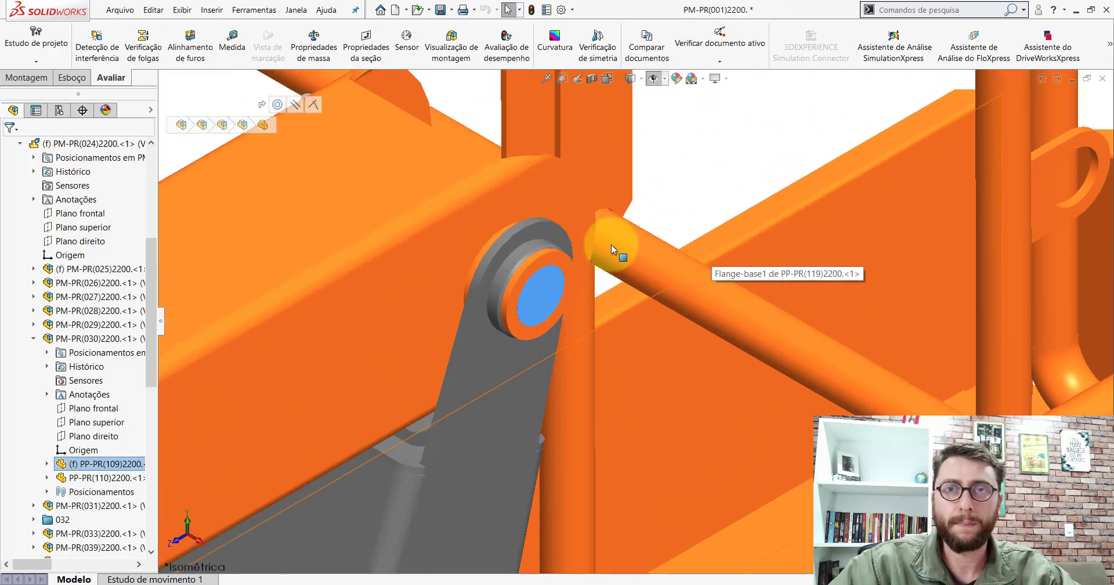
scroll(137, 178, up, 6)
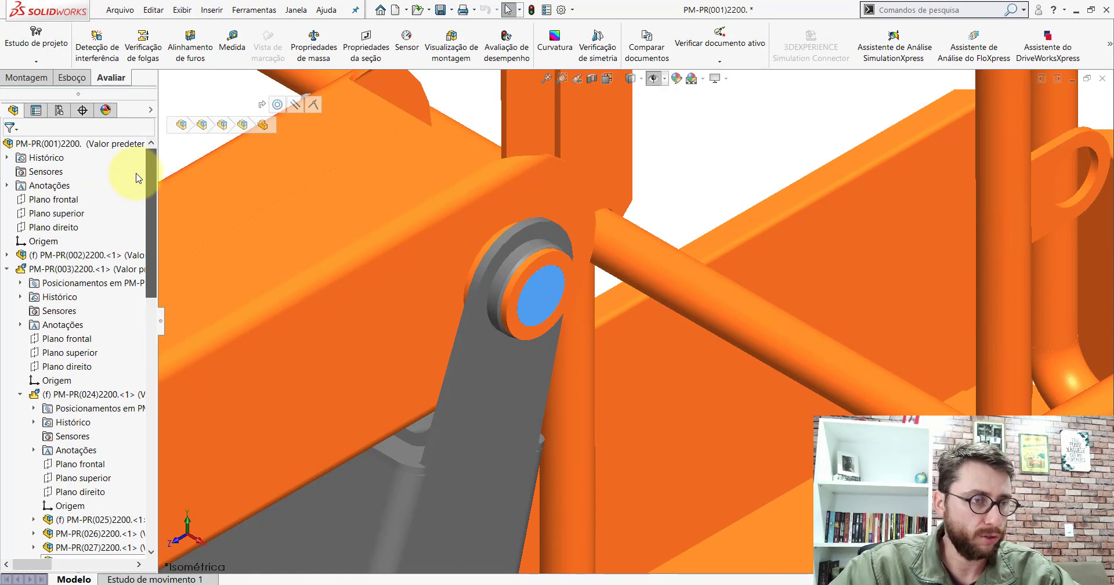
Collapse PM-PR(003)2200 in the tree and select the pin at the boom joint
click(7, 269)
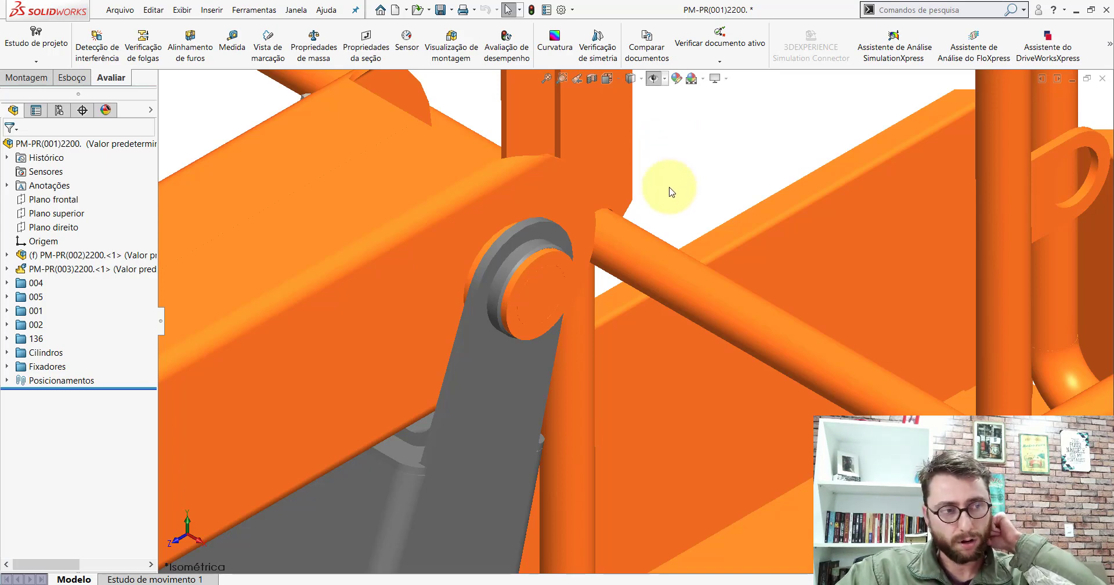
click(538, 278)
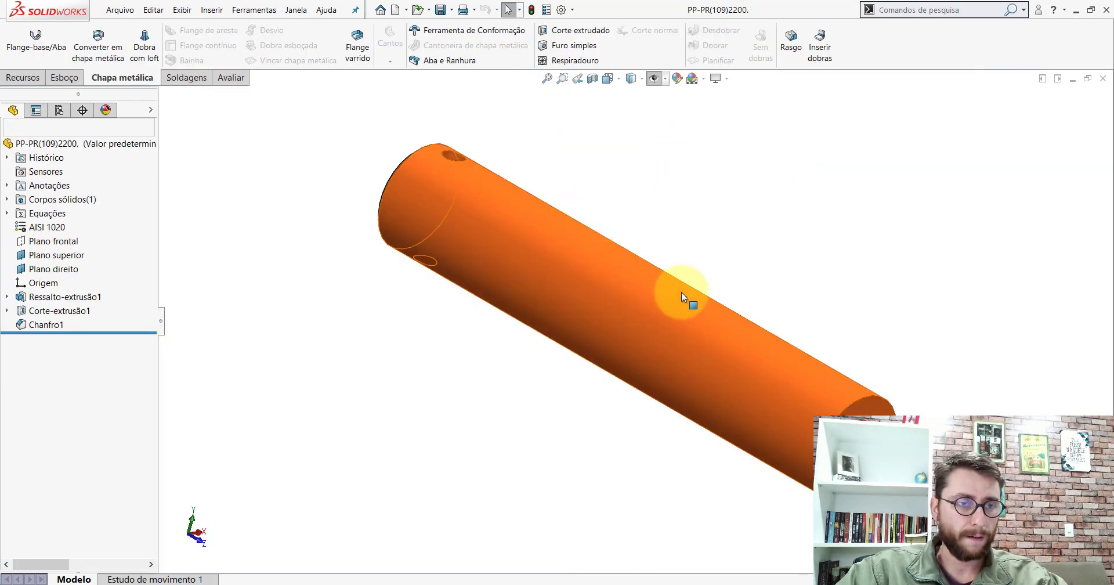
Rotate the PP-PR(109)2200 pin to a standard orientation and zoom onto its holed end
mouse_move(766, 294)
middle_down()
mouse_move(654, 281)
mouse_move(671, 266)
middle_up()
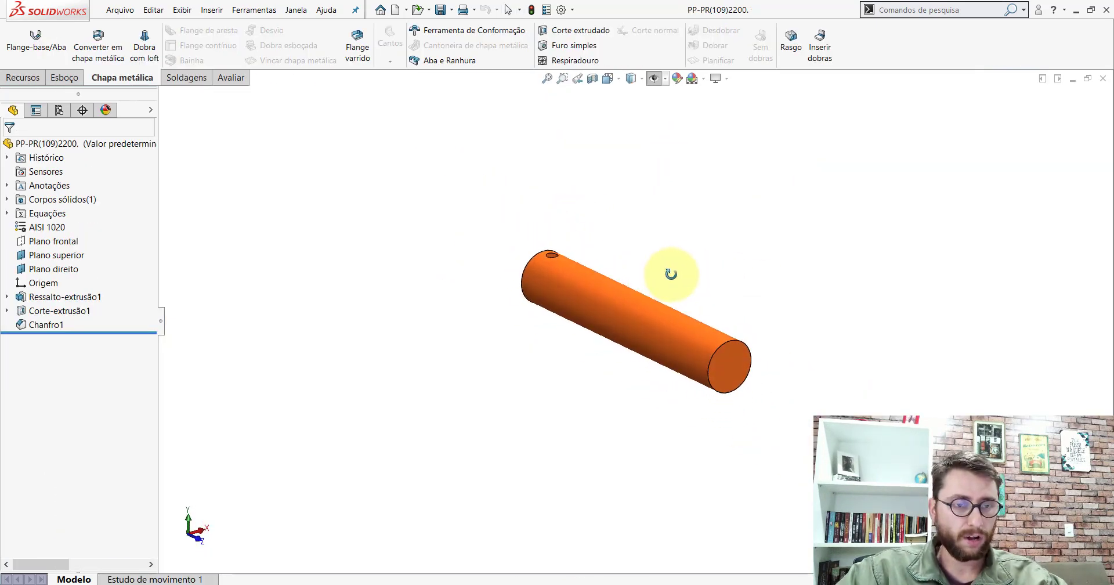
key(space)
click(465, 343)
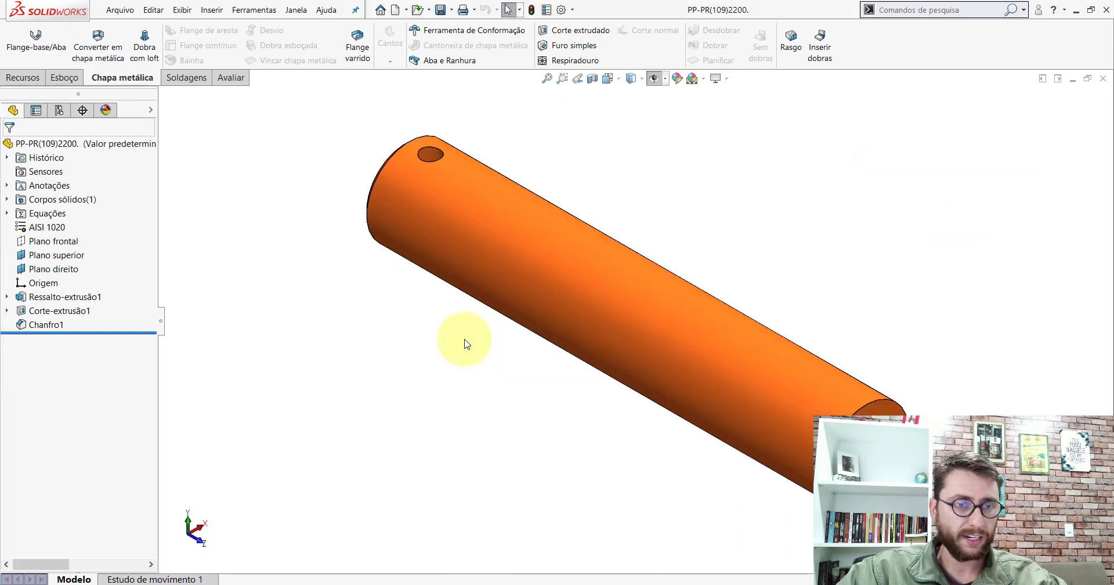
scroll(801, 333, down, 2)
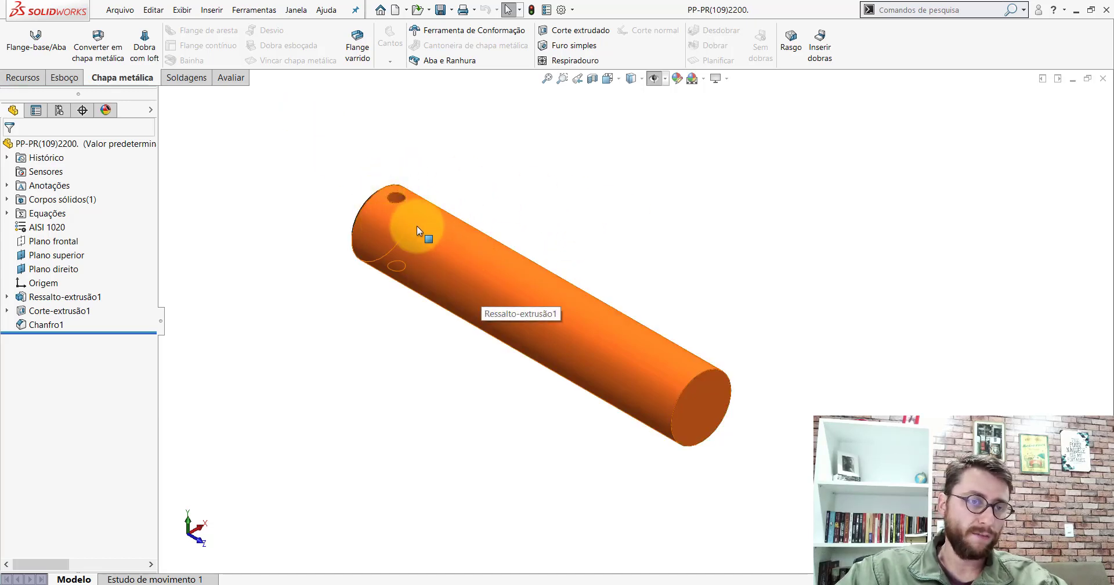
scroll(413, 202, down, 3)
mouse_move(436, 238)
middle_down()
mouse_move(489, 257)
mouse_move(427, 224)
mouse_move(472, 301)
mouse_move(440, 298)
middle_up()
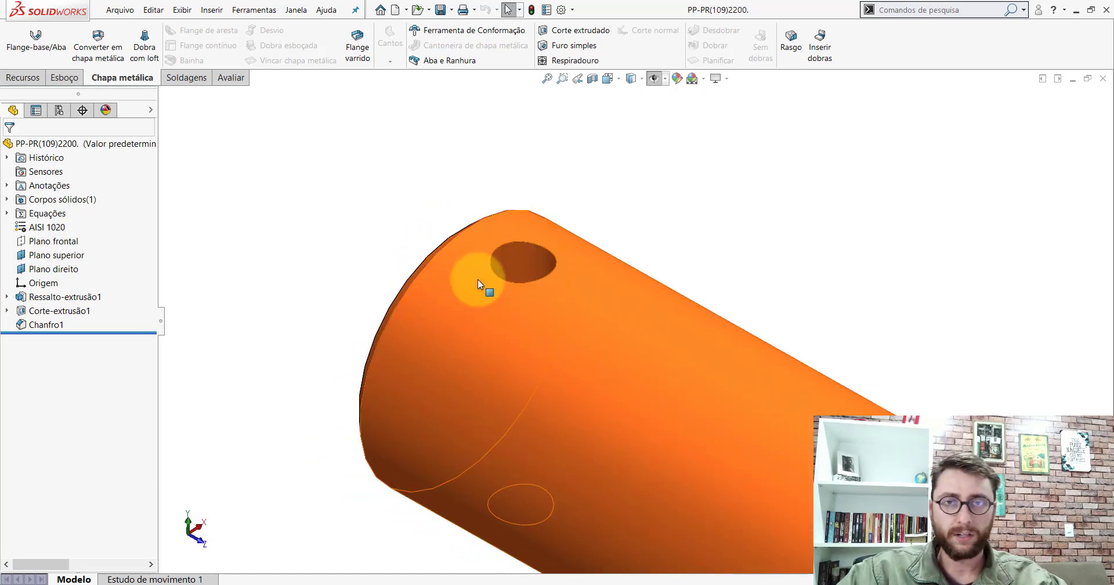
With Measure, check the pin's end-edge diameter and its 2 mm chamfer edge
click(230, 77)
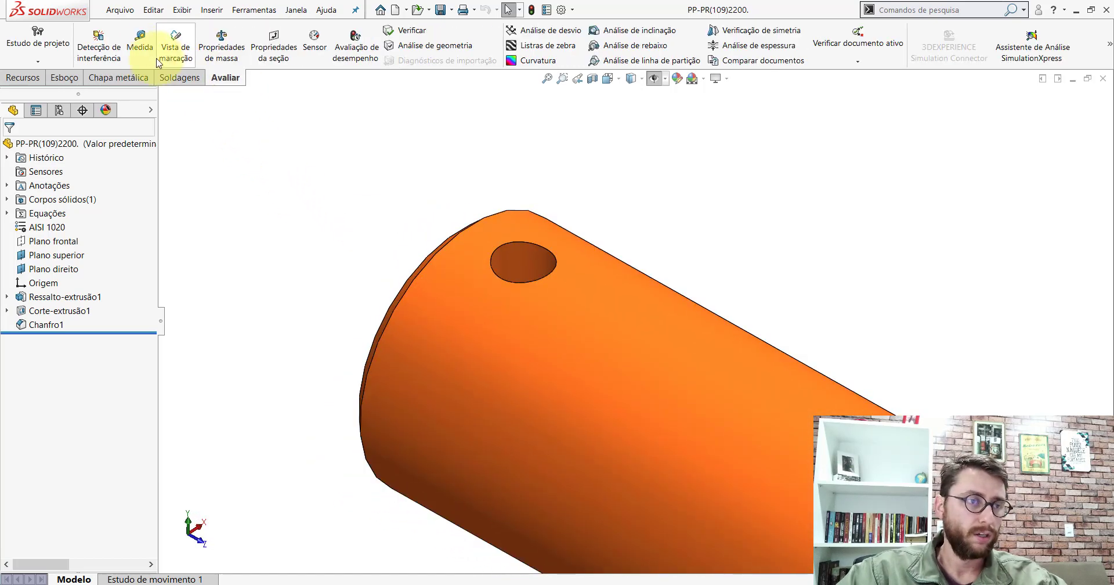
click(142, 49)
scroll(755, 377, up, 5)
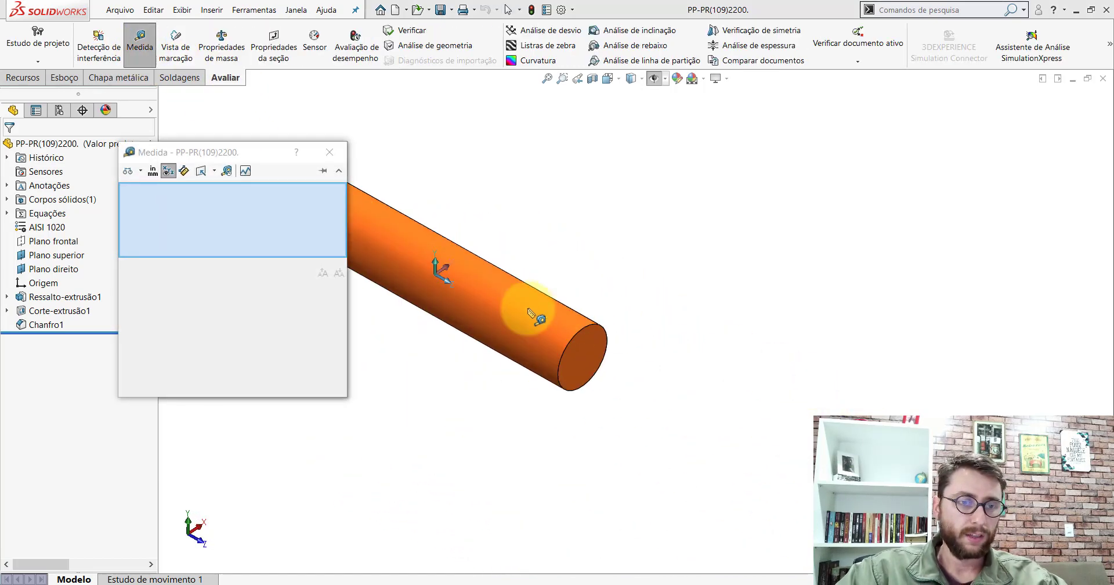
click(528, 310)
click(597, 244)
scroll(597, 249, up, 3)
scroll(488, 287, down, 5)
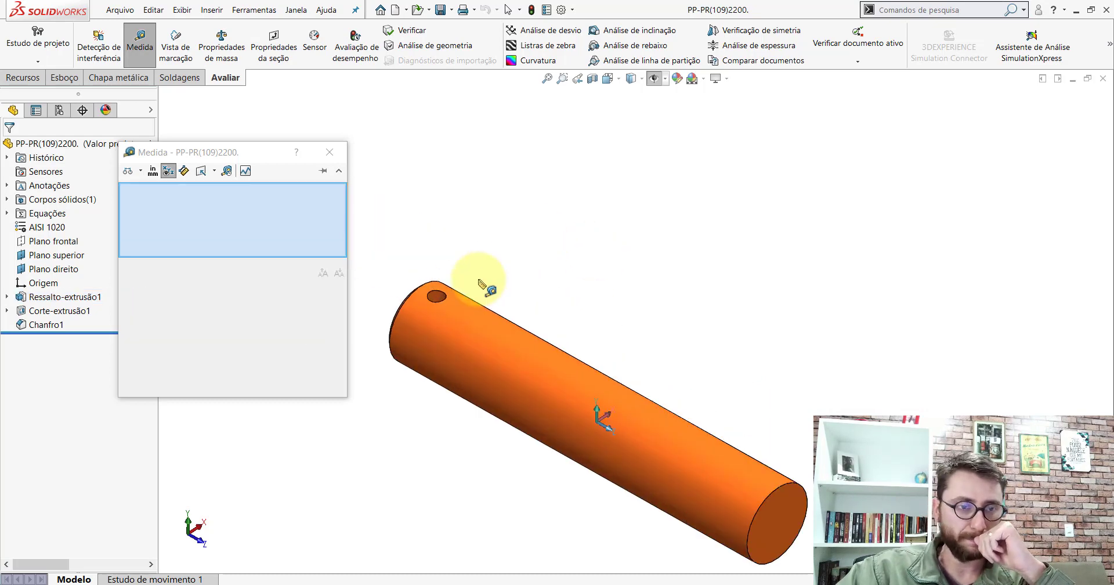
scroll(490, 291, down, 2)
scroll(424, 302, down, 2)
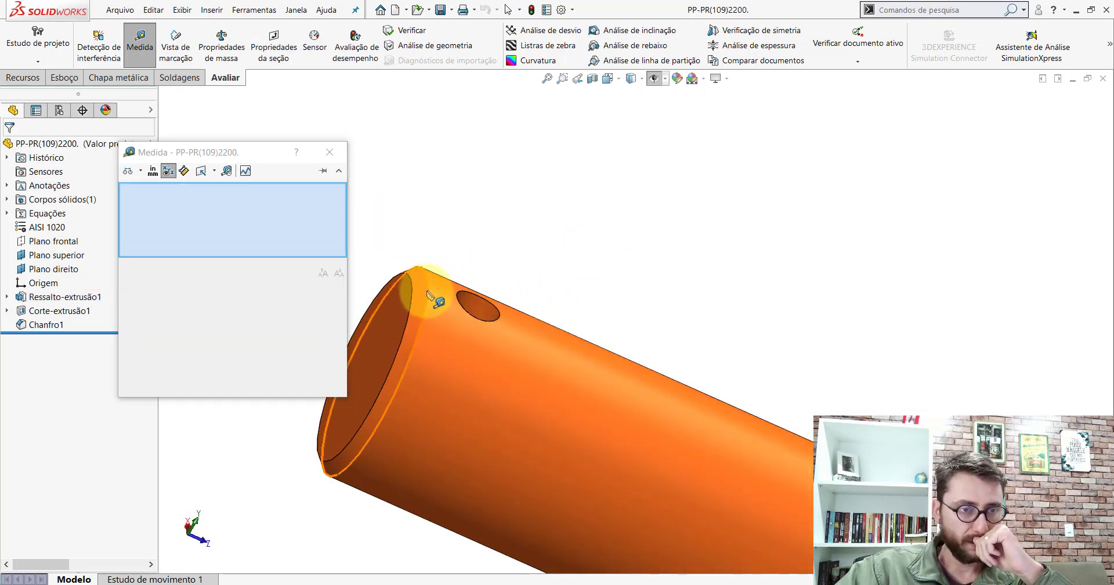
click(413, 296)
click(529, 328)
scroll(497, 354, up, 3)
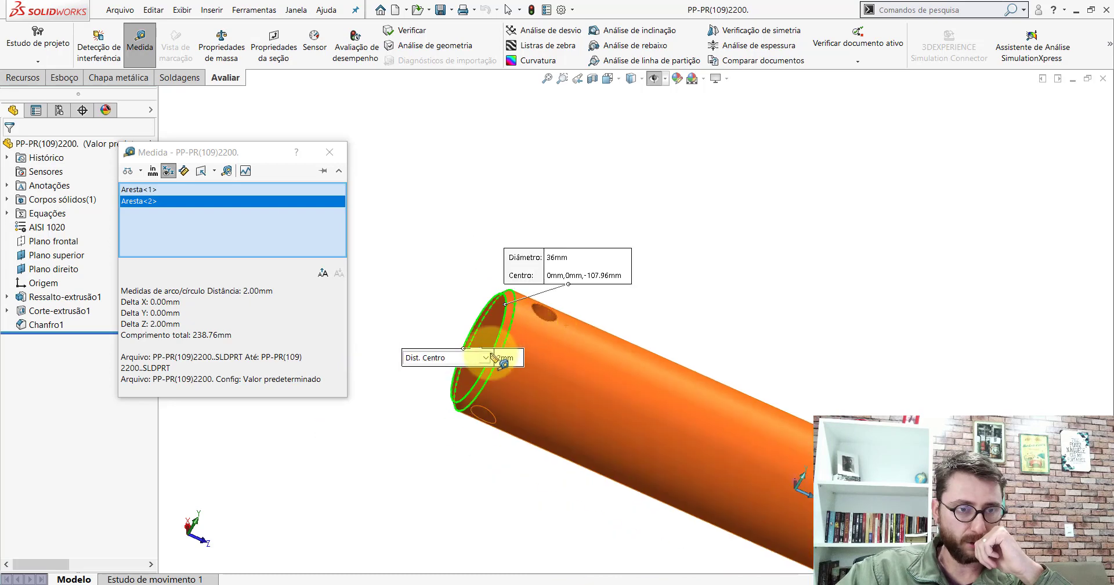
key(Escape)
Measure 215.92 mm between the pin's end faces, then return to a standard view
scroll(530, 322, down, 3)
click(531, 336)
scroll(531, 336, up, 3)
middle_drag(406, 244, 519, 306)
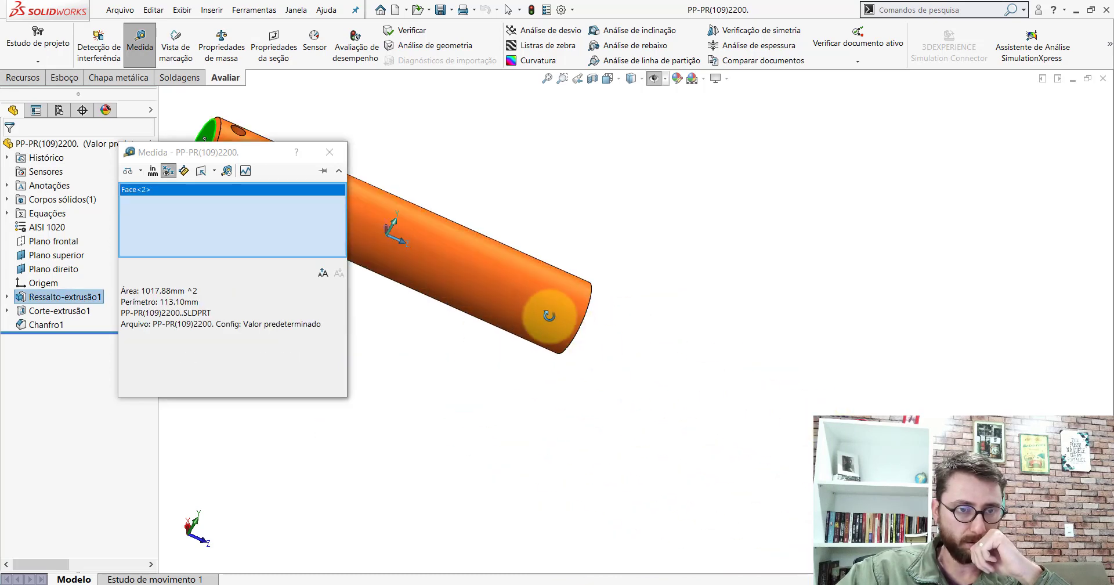
click(520, 307)
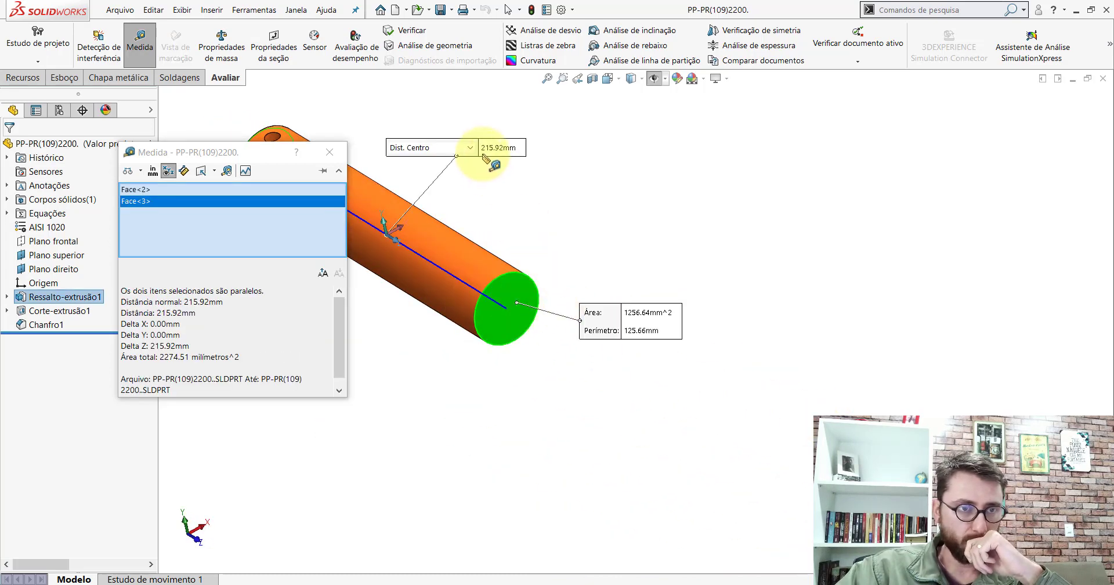
click(330, 156)
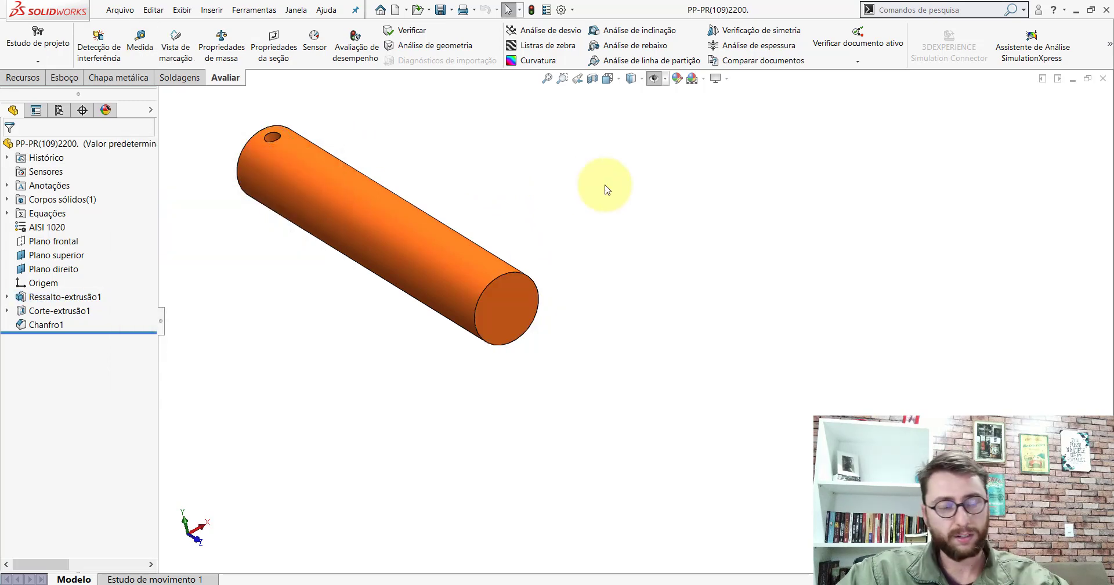
key(space)
click(460, 392)
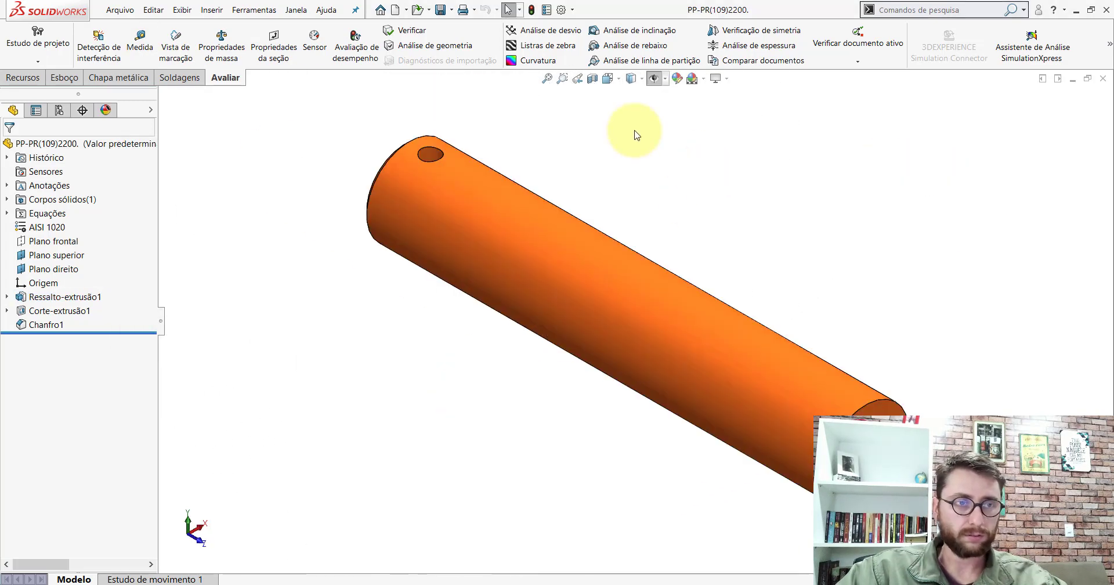
Create new part Peça1 in Isometric view and select Plano frontal
key(ctrl+n)
double_click(332, 185)
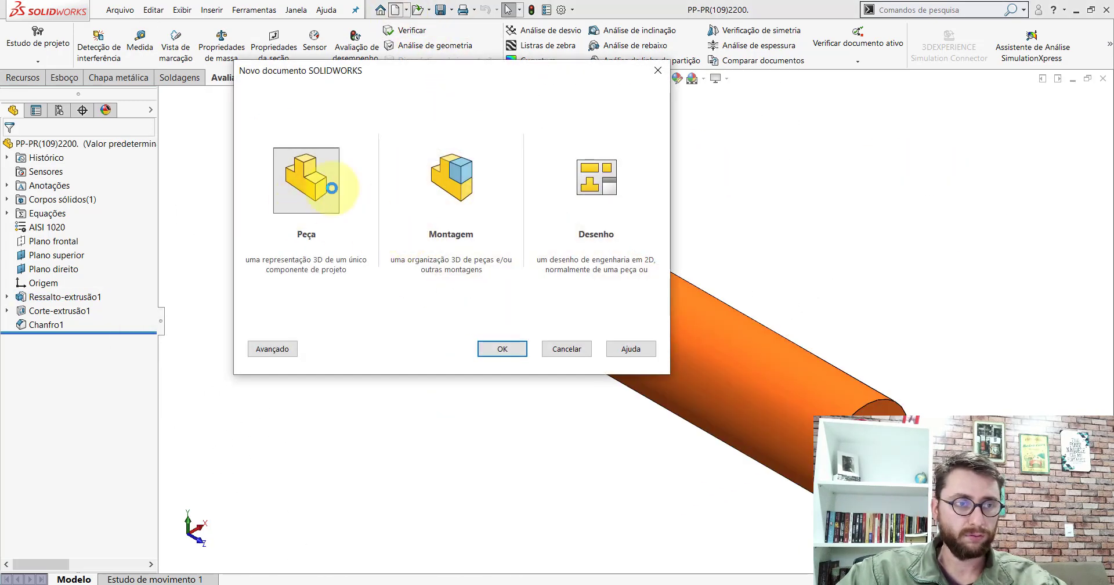
click(607, 78)
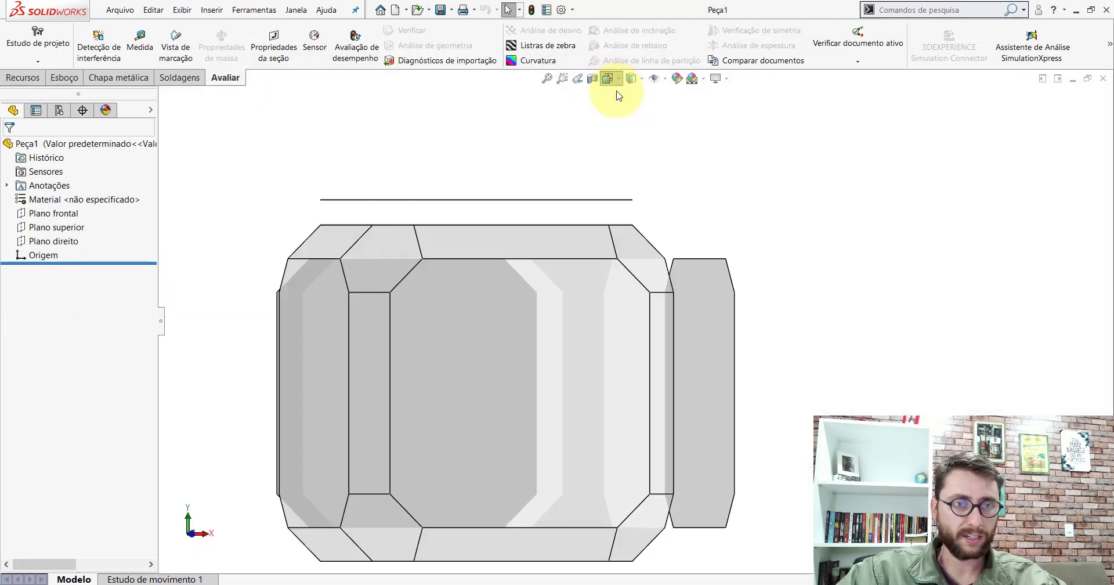
click(609, 124)
click(47, 215)
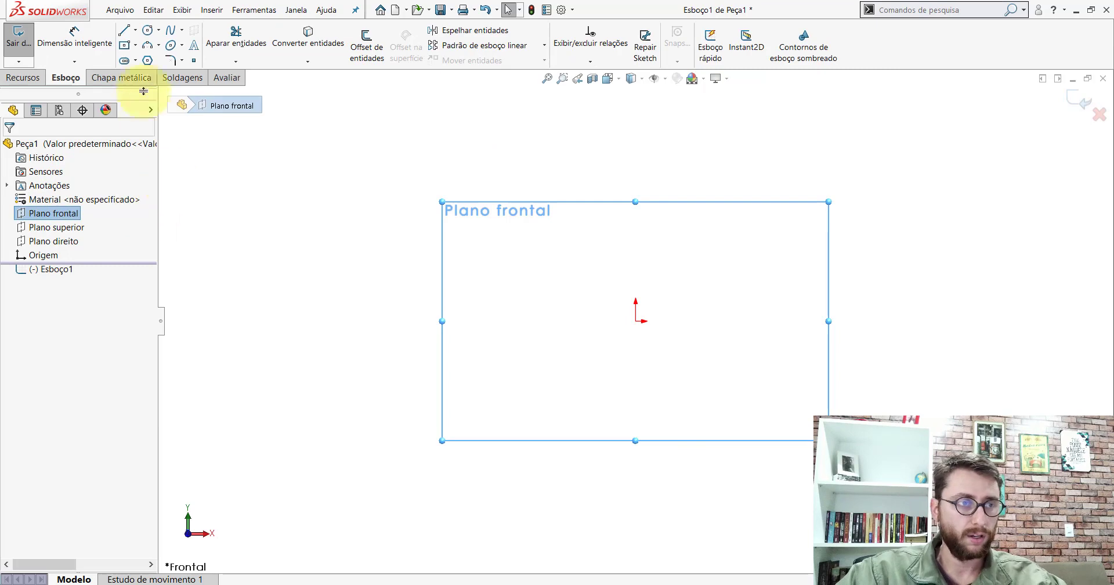
Draw a horizontal centerline with a Midpoint relation to the origin
click(136, 31)
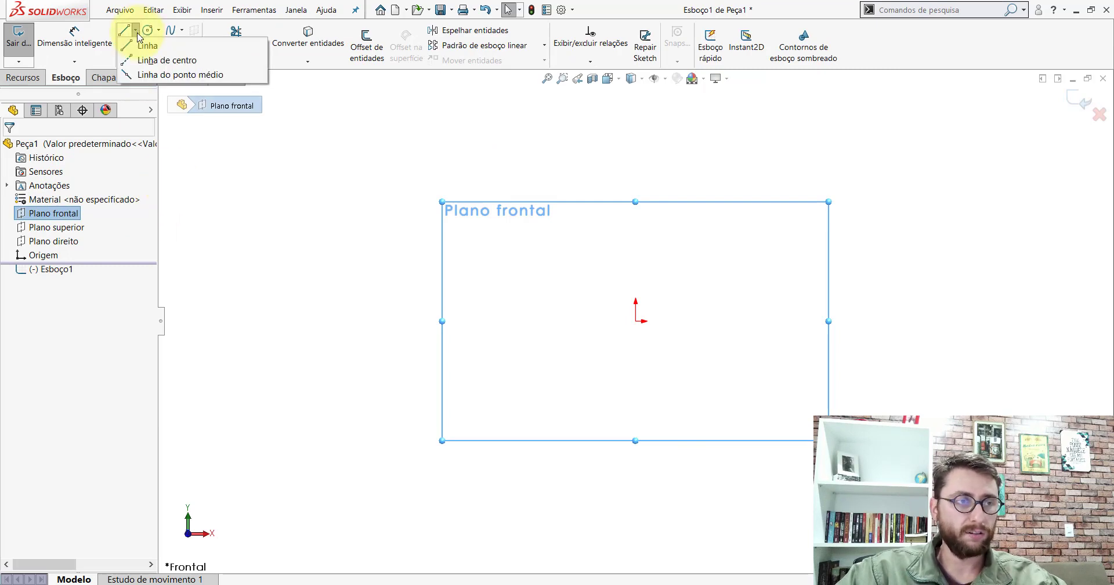
click(167, 60)
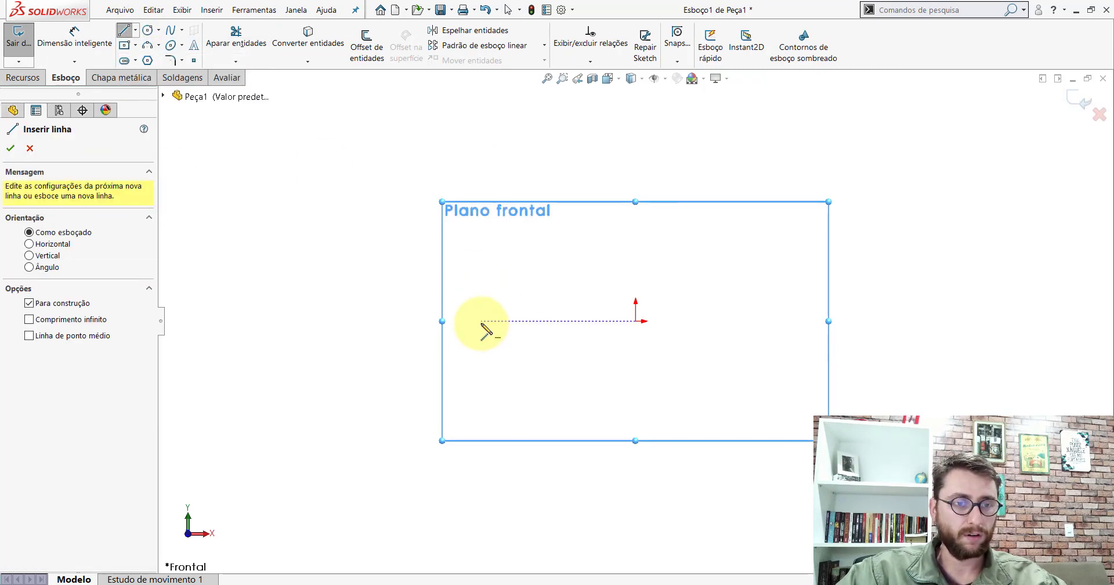
drag(481, 321, 636, 321)
click(792, 321)
key(Escape)
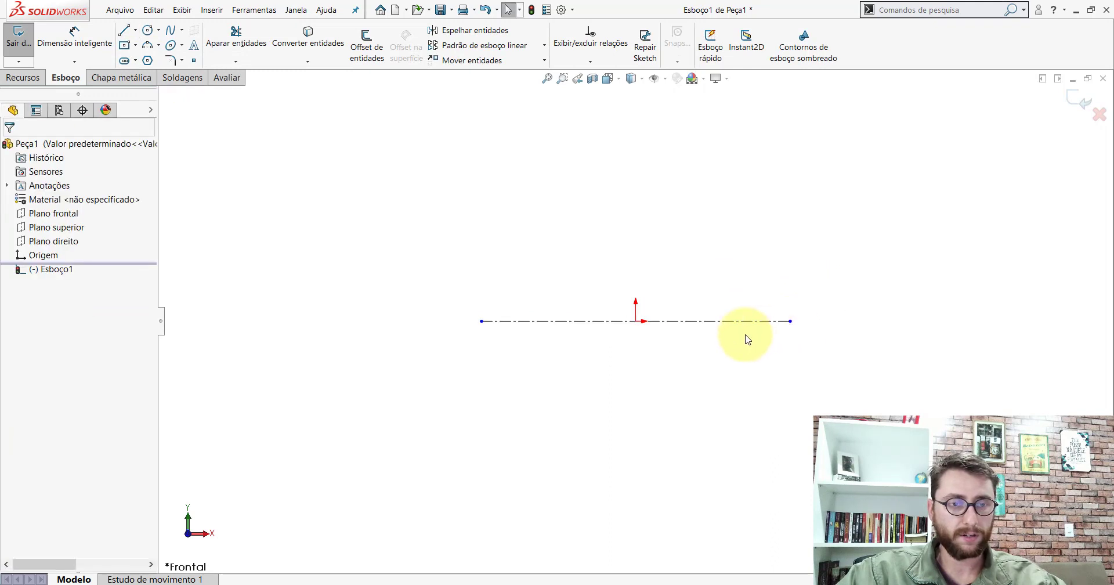
scroll(745, 334, up, 2)
scroll(612, 332, down, 2)
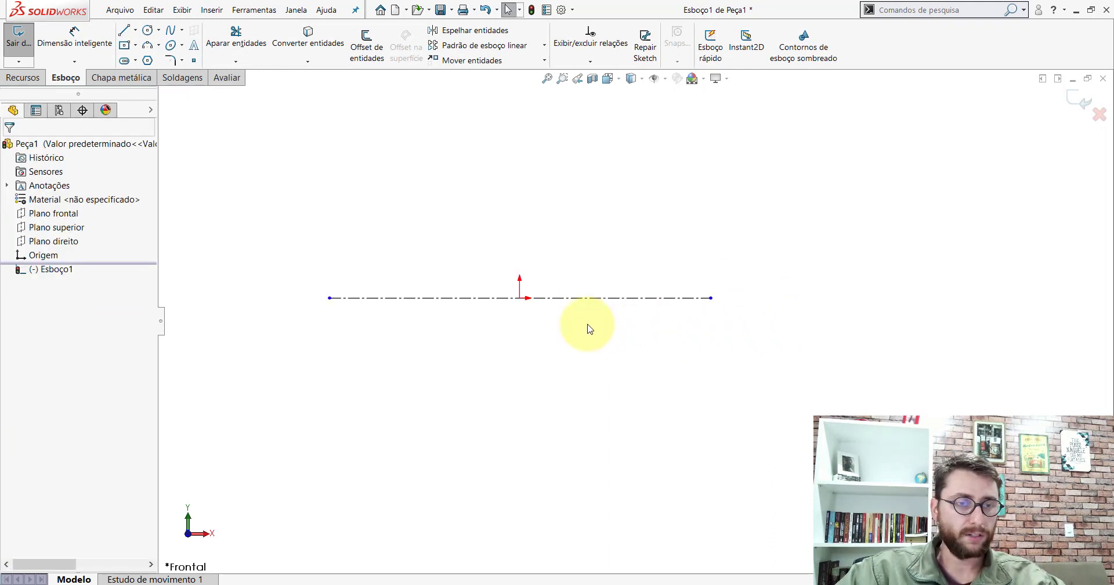
click(551, 298)
click(520, 298)
ctrl+click(336, 298)
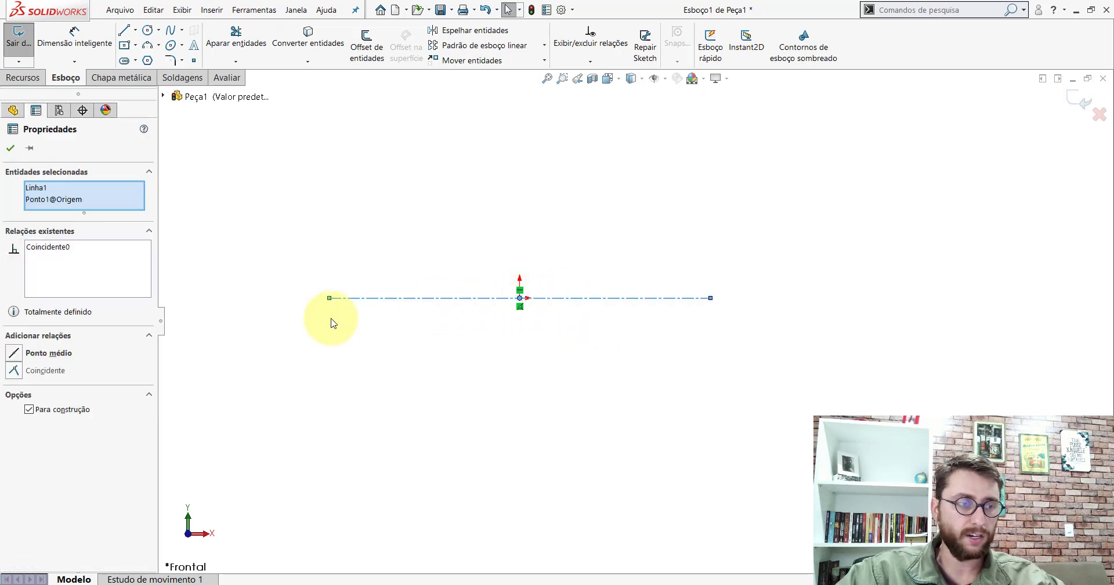
click(11, 146)
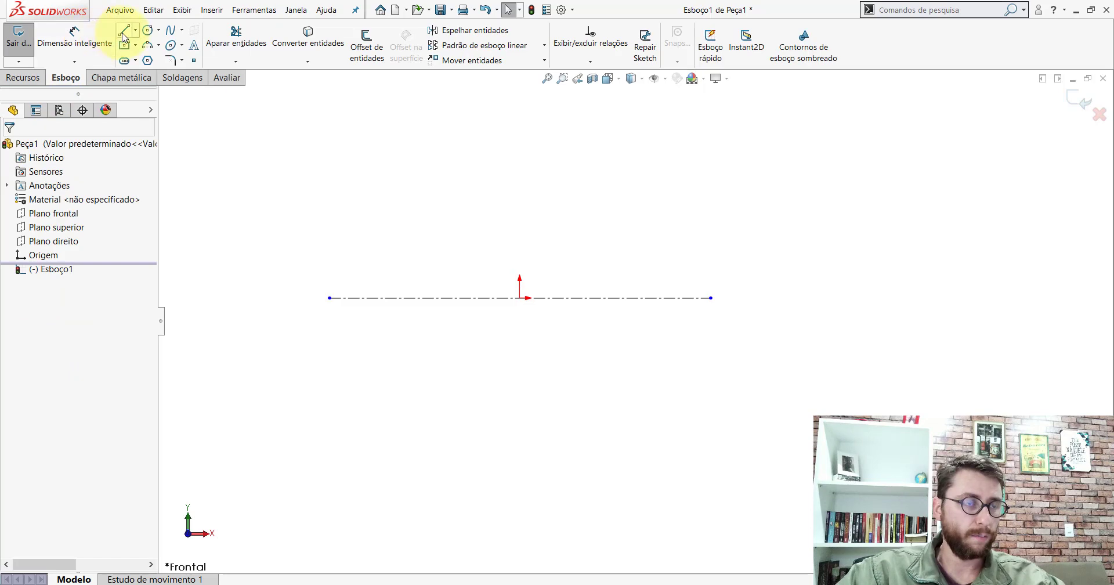
Draw the three-sided rectangular line profile above the centerline
click(123, 33)
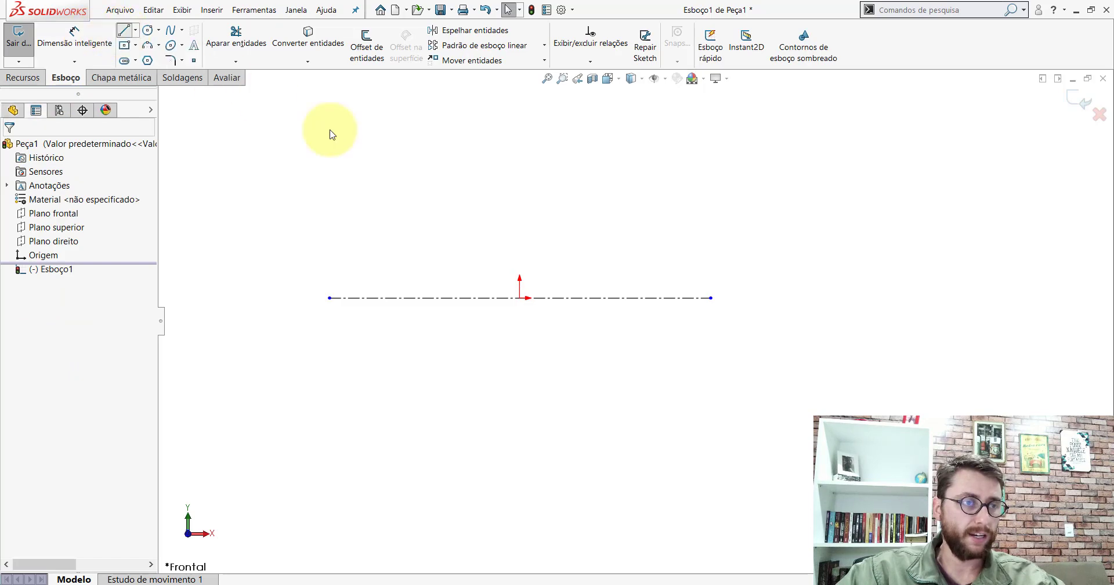
click(329, 299)
click(330, 244)
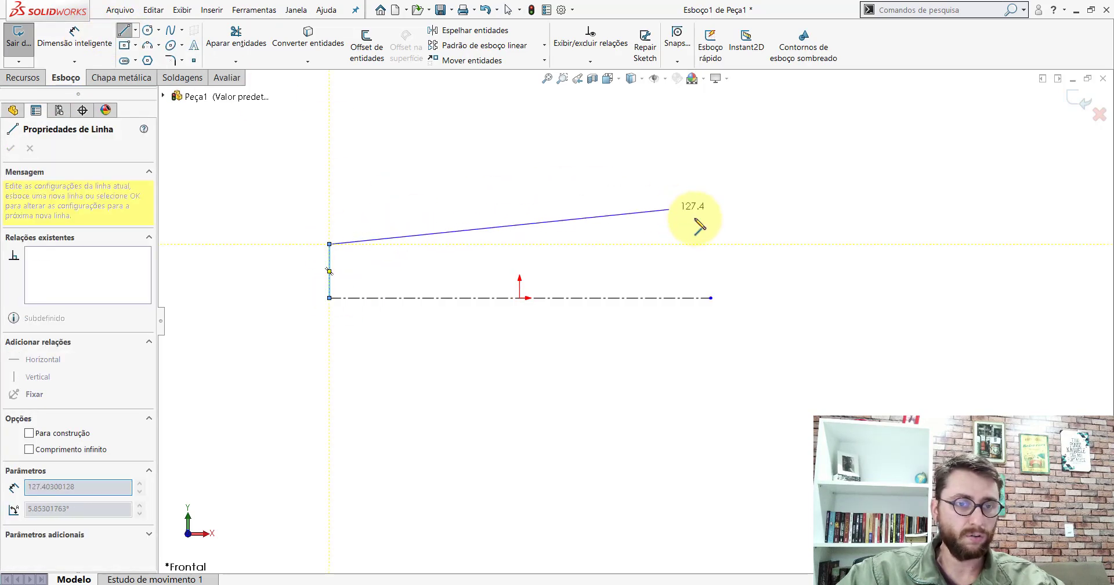
click(711, 244)
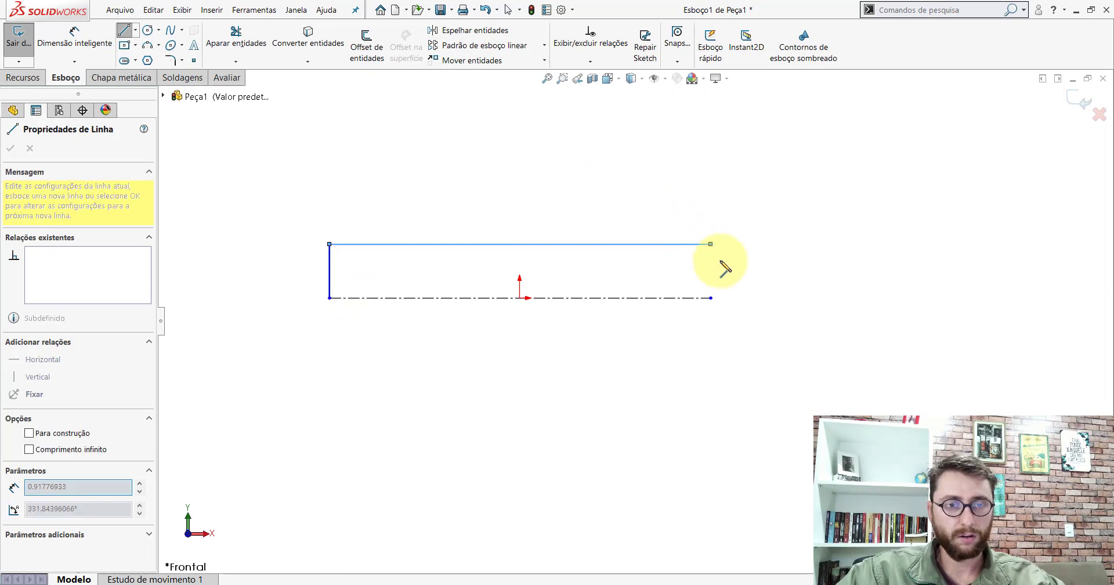
click(712, 298)
key(Escape)
Dimension the centerline length to 215.92 and the diameter about the centerline to 40
click(74, 36)
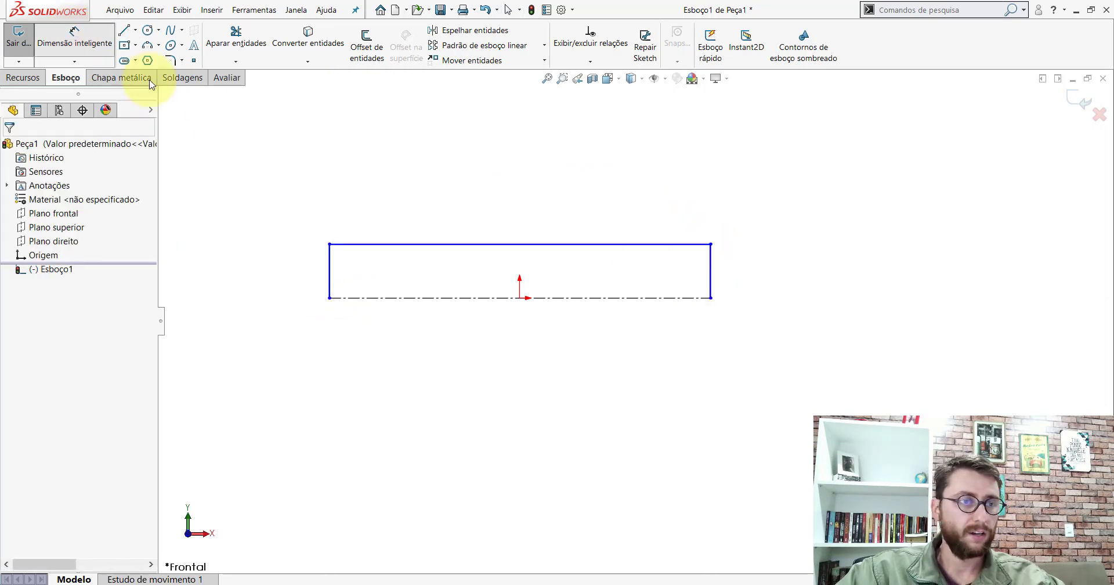
click(549, 298)
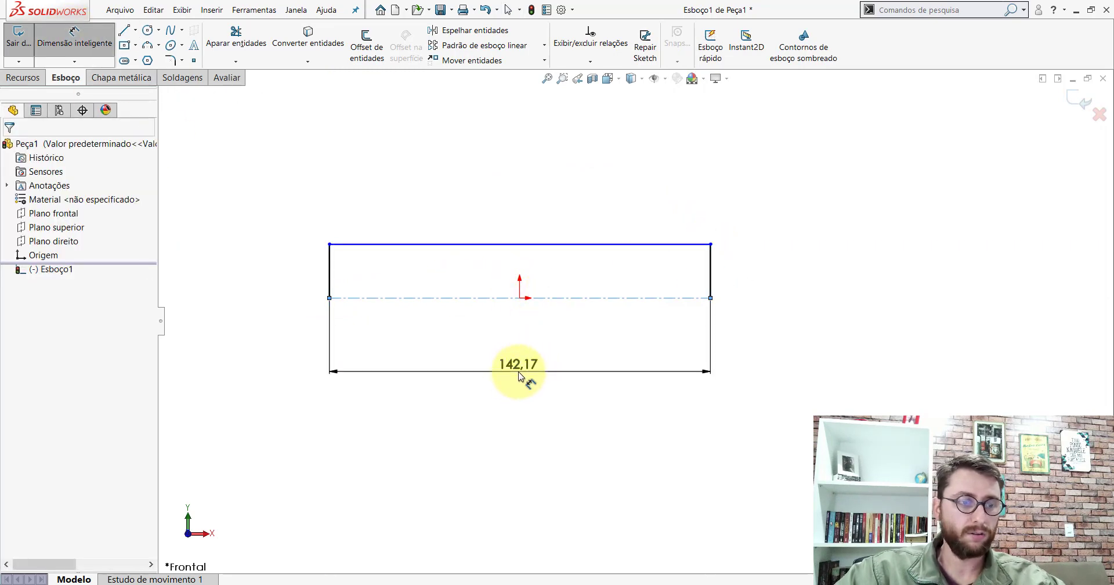
click(518, 372)
text(215)
text(.92)
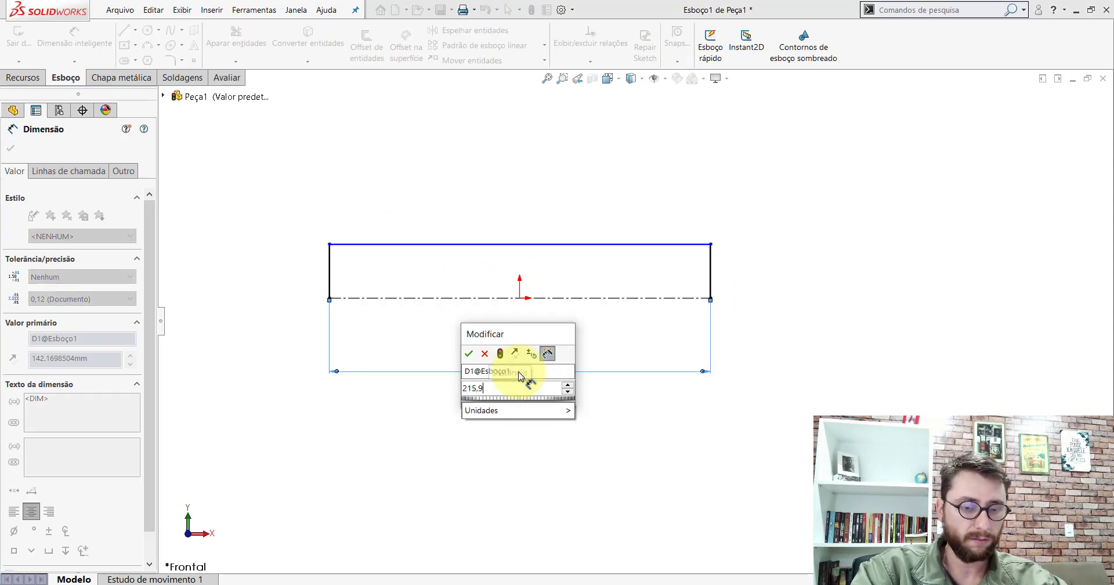
key(Return)
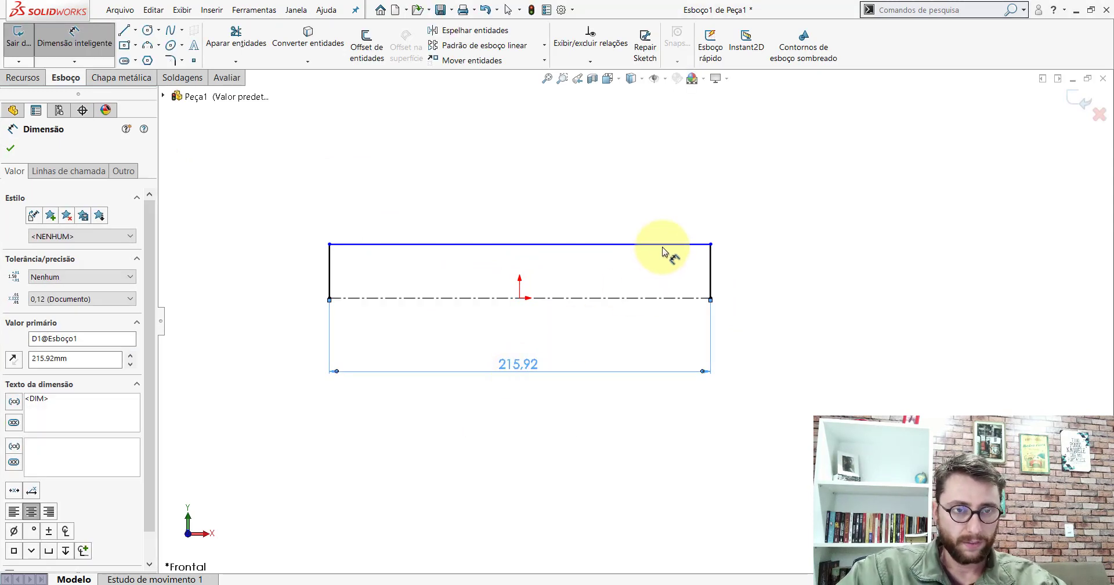
click(667, 245)
click(666, 298)
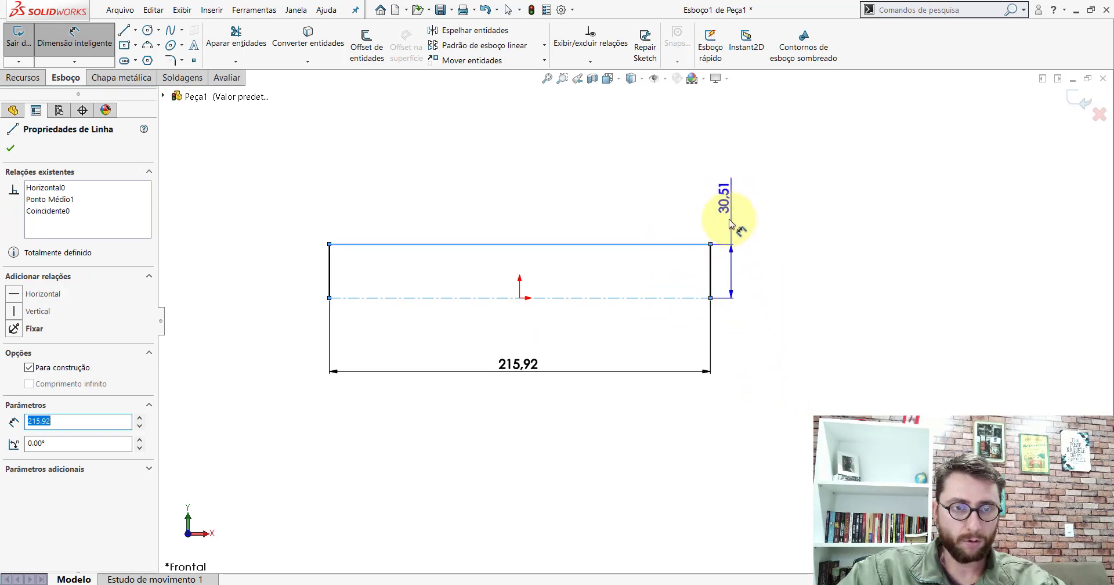
click(761, 332)
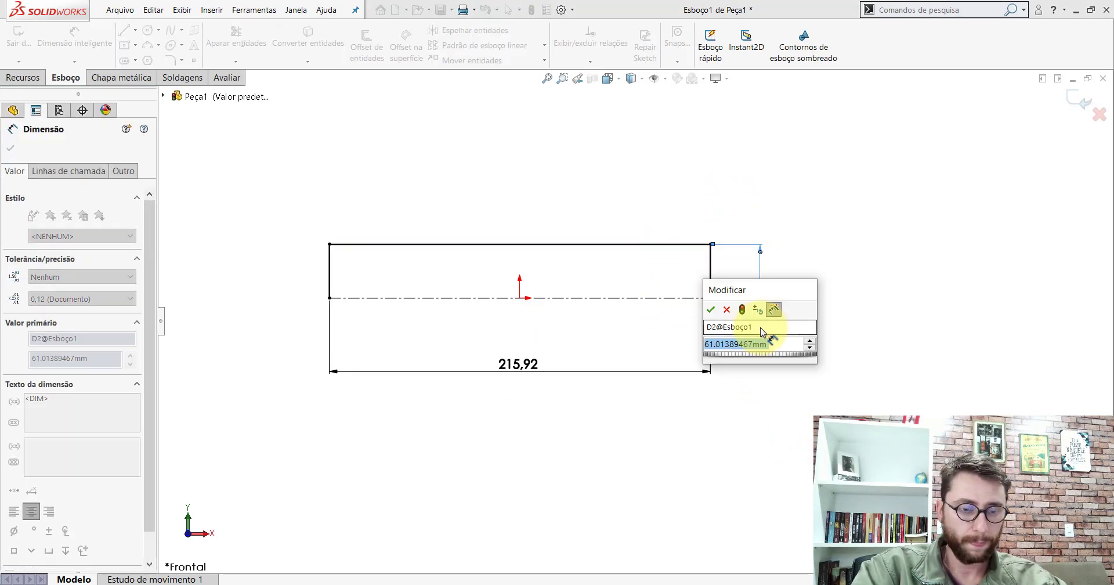
text(40)
key(Return)
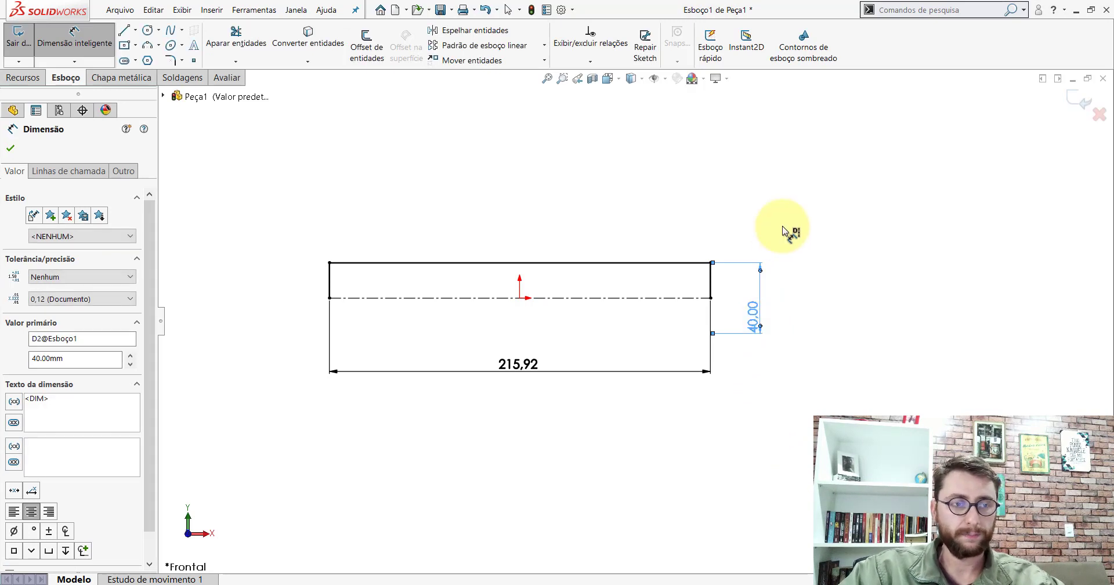
Trim the profile's top-left corner with an equal-distance 2 mm sketch chamfer
click(783, 225)
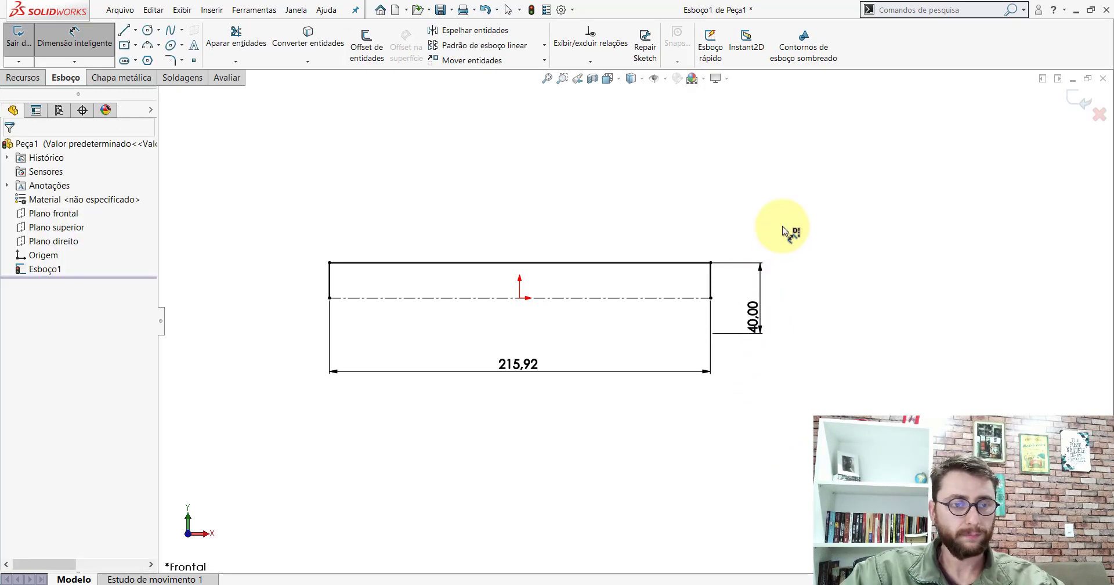
click(182, 60)
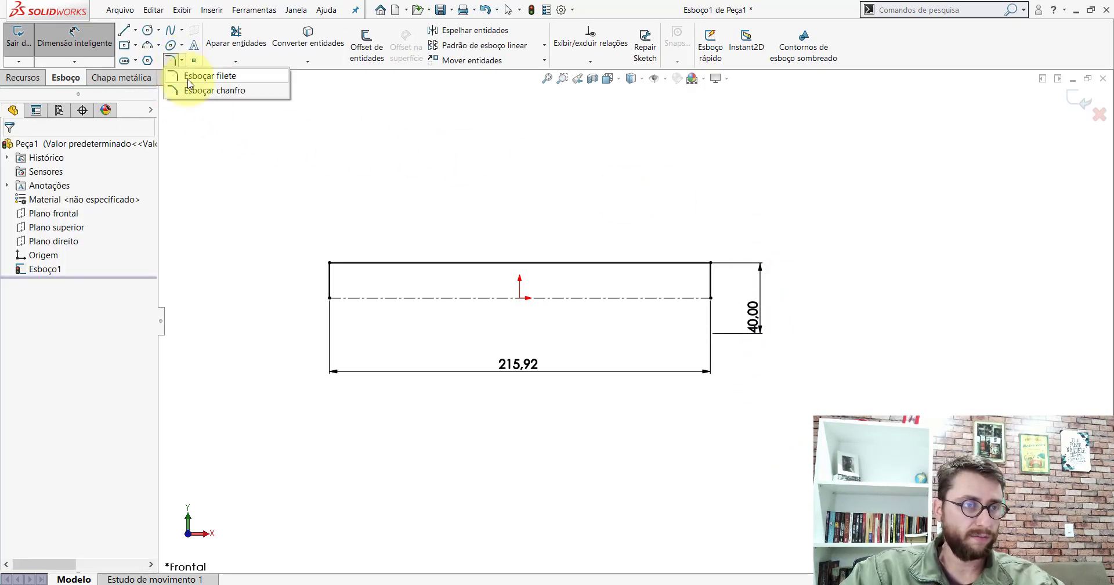
click(189, 91)
text(2)
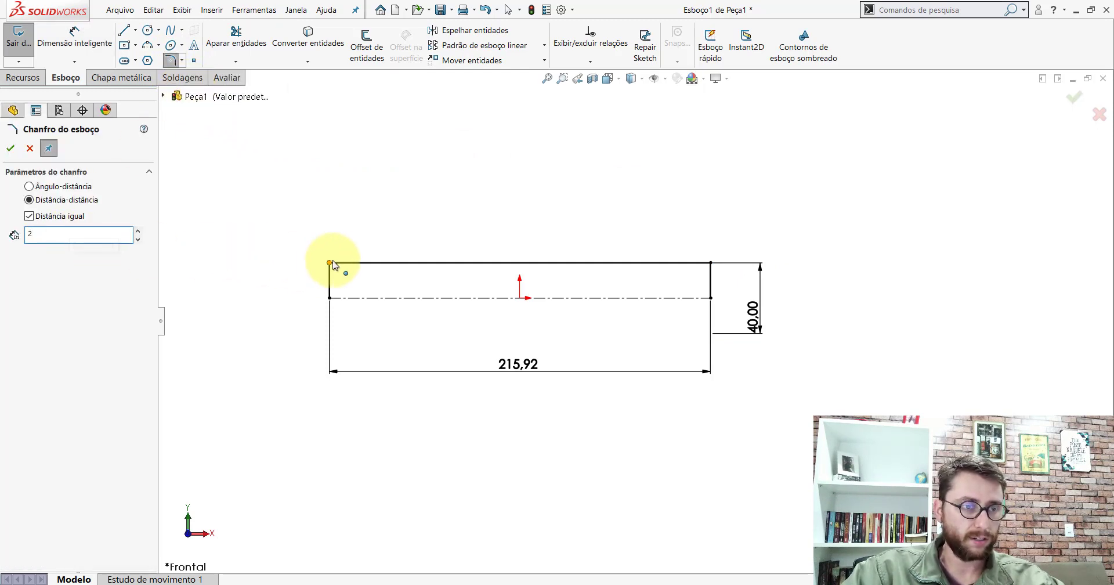
click(9, 148)
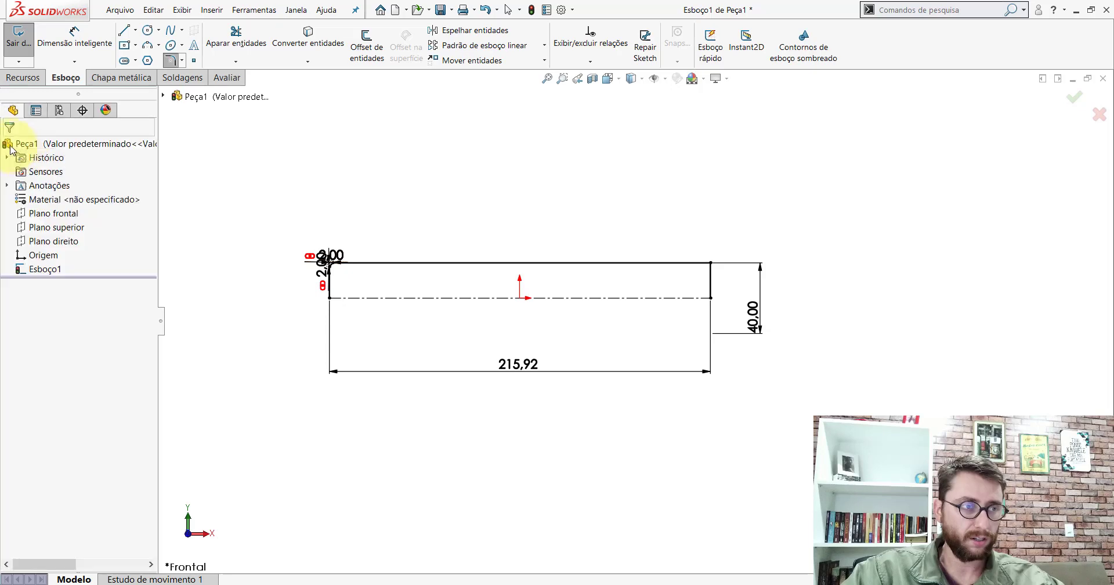
Revolve the sketch 360° about the centerline into Revolução1 and view it isometrically
click(25, 78)
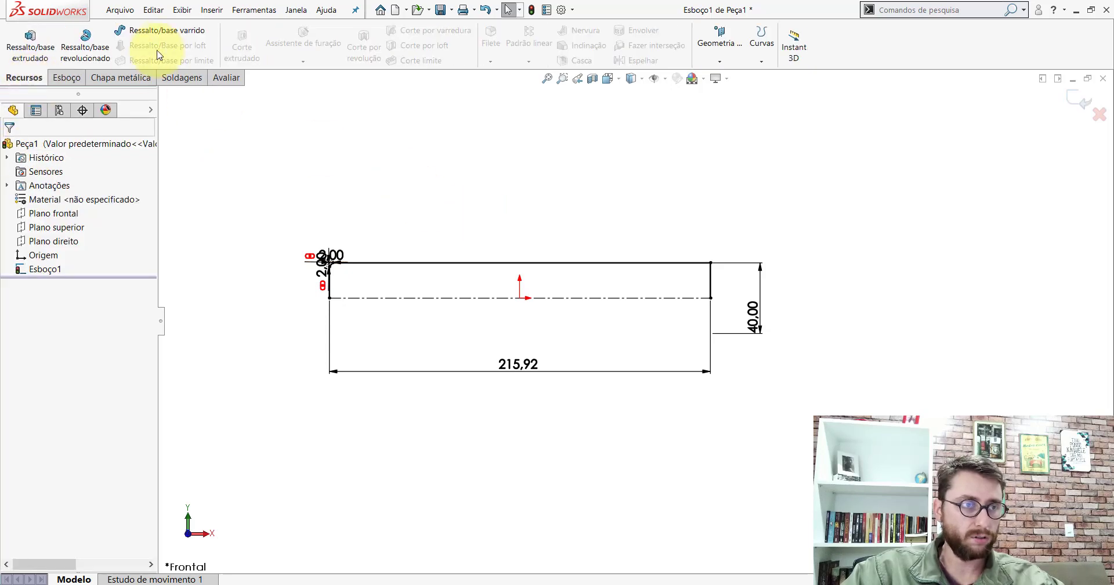
click(89, 49)
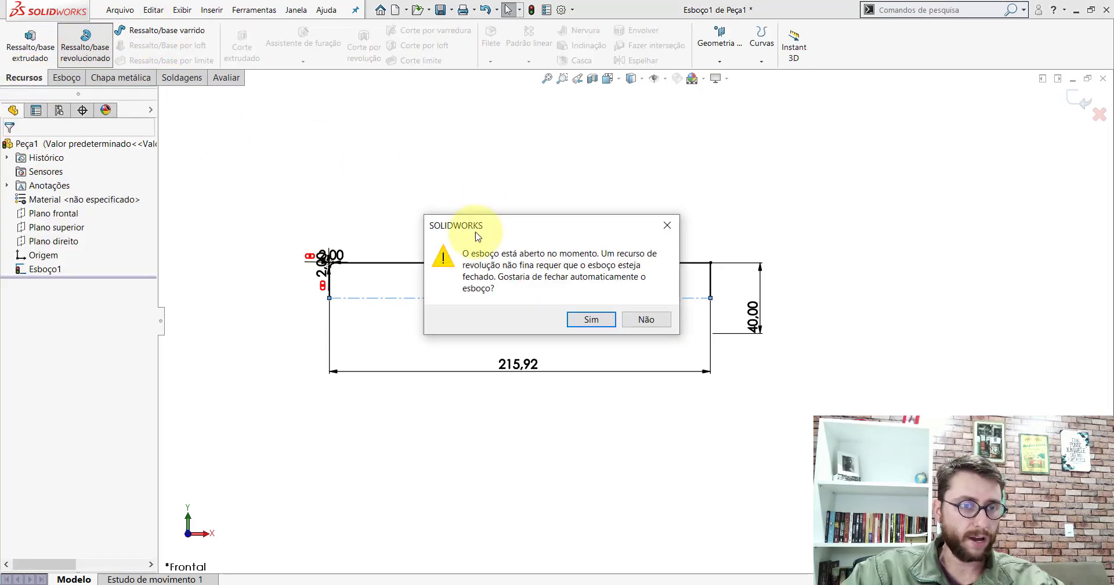
click(593, 320)
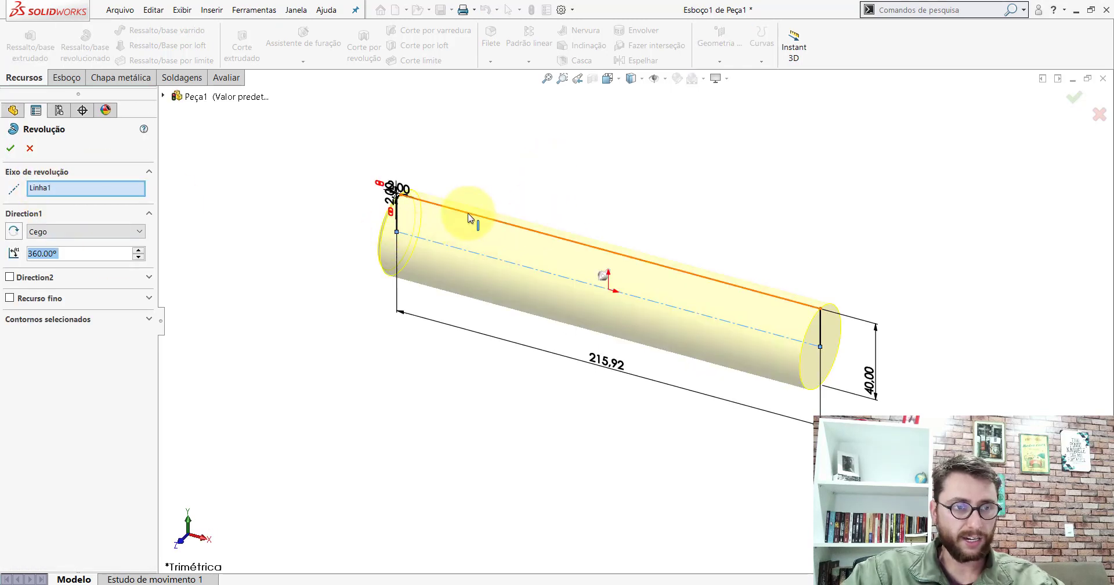
click(10, 148)
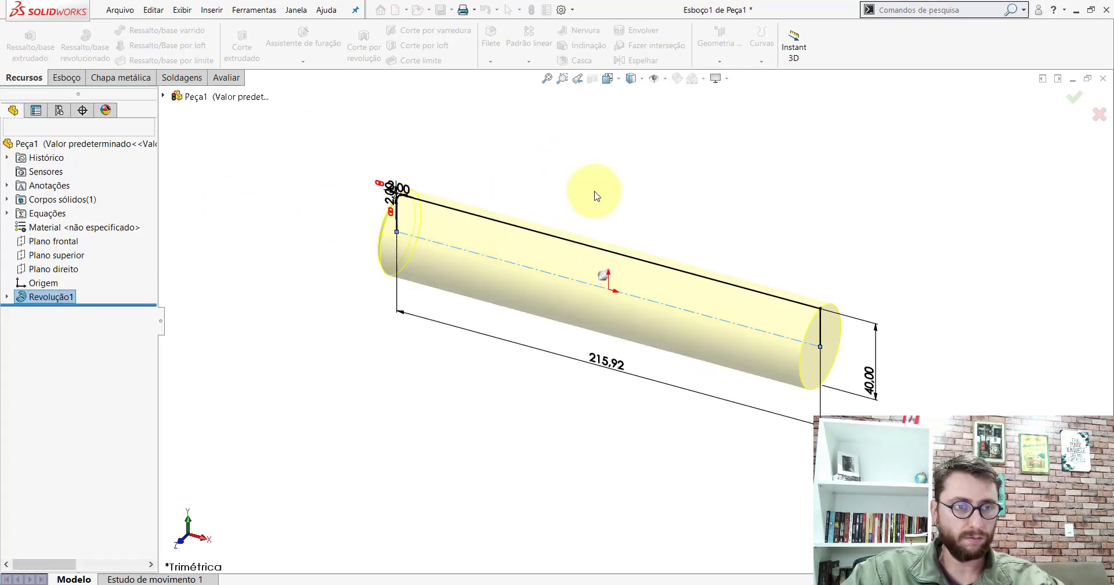
click(608, 78)
click(672, 117)
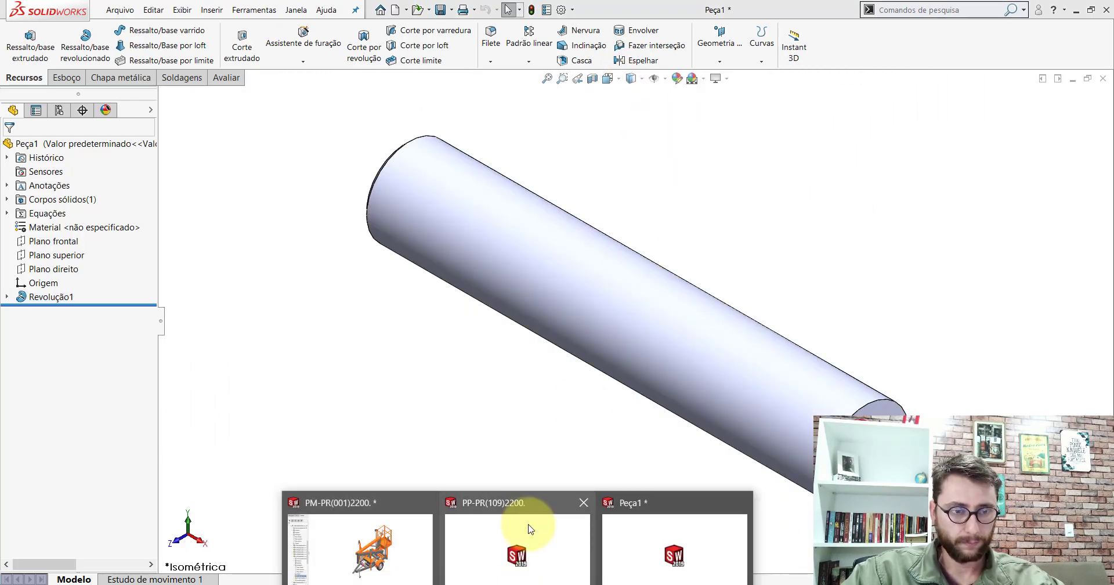
click(530, 525)
click(222, 84)
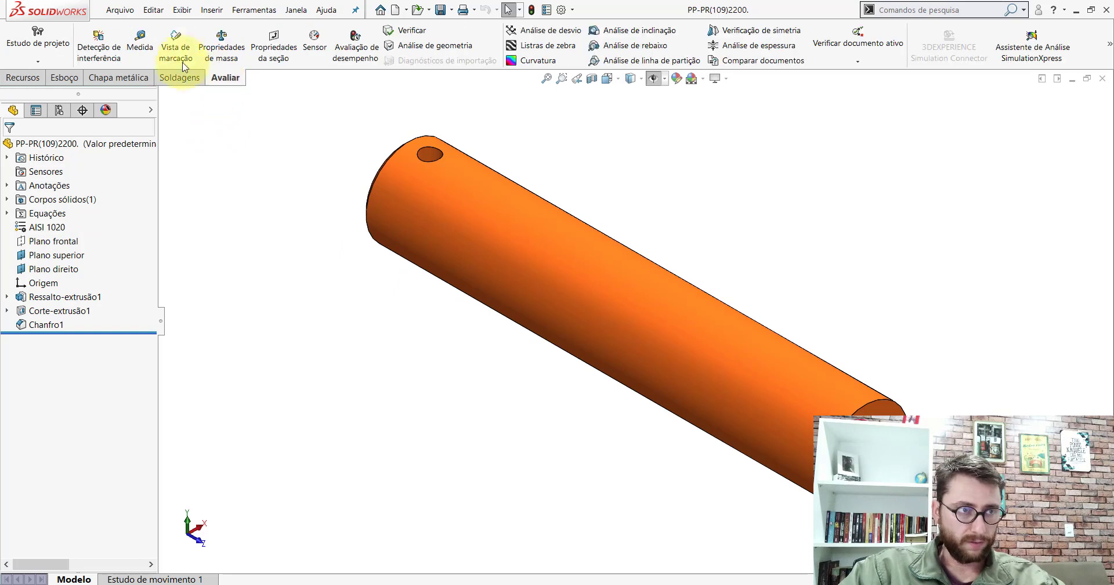
click(154, 55)
scroll(461, 129, down, 3)
click(459, 282)
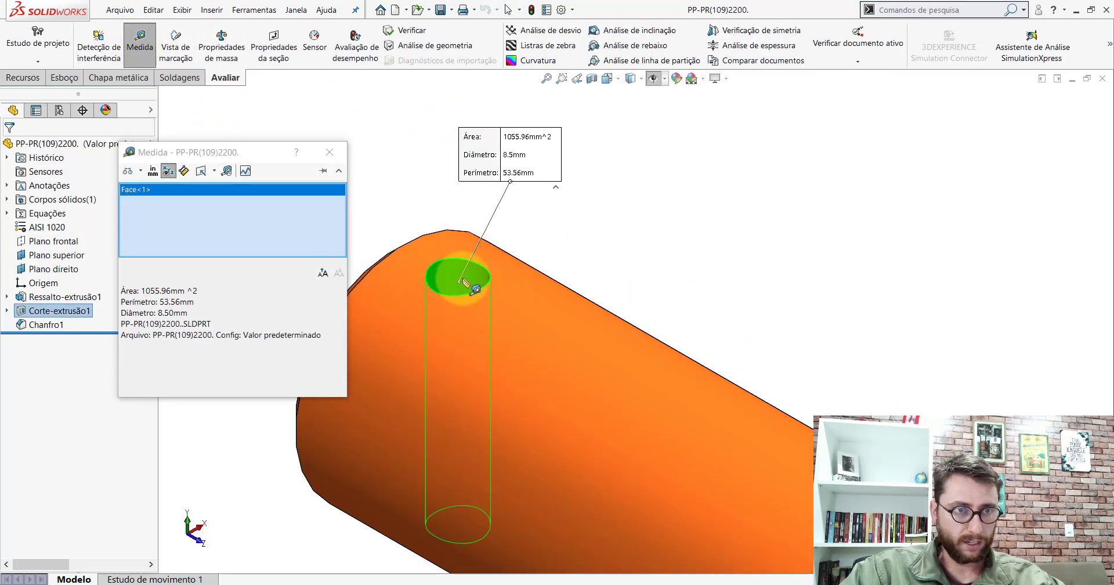
click(624, 238)
scroll(530, 326, up, 5)
mouse_move(530, 325)
middle_down()
mouse_move(639, 326)
mouse_move(562, 351)
middle_up()
click(442, 331)
scroll(443, 330, down, 2)
click(493, 302)
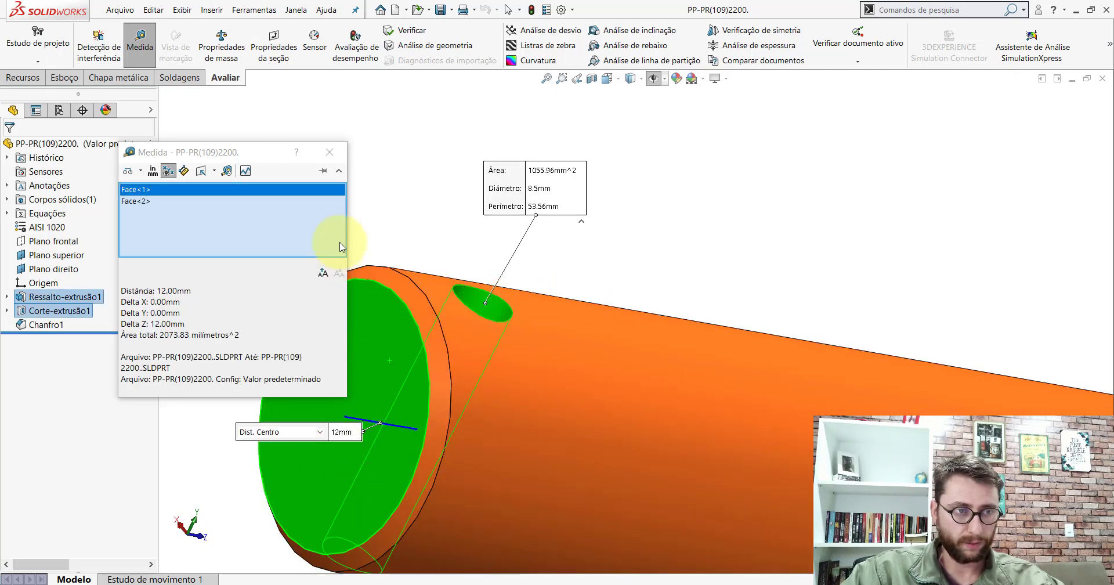
click(331, 153)
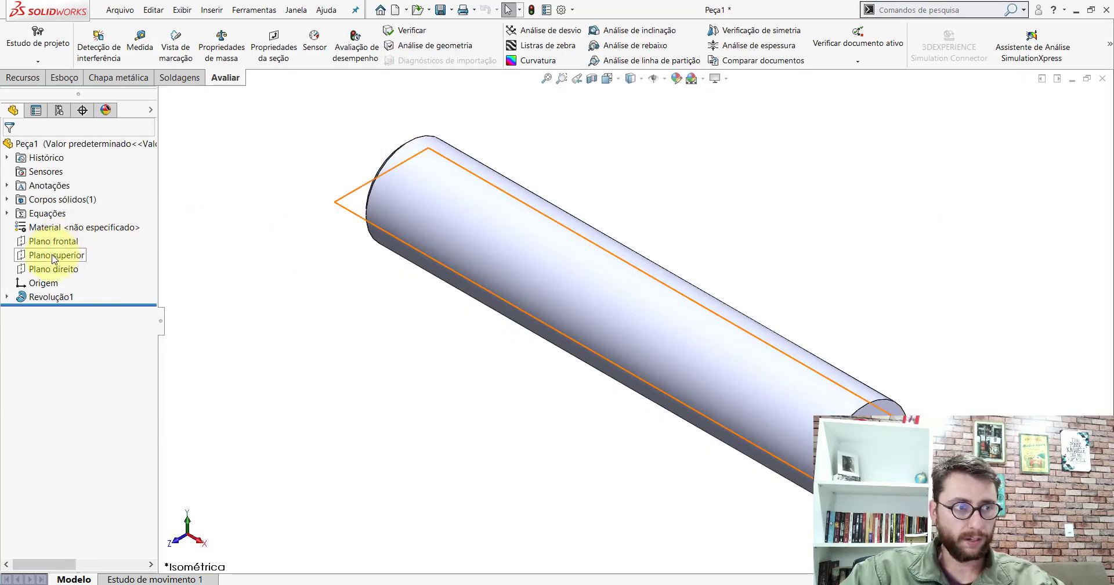
Sketch a centerline from the left end and a circle at its end on the Top Plane
click(53, 257)
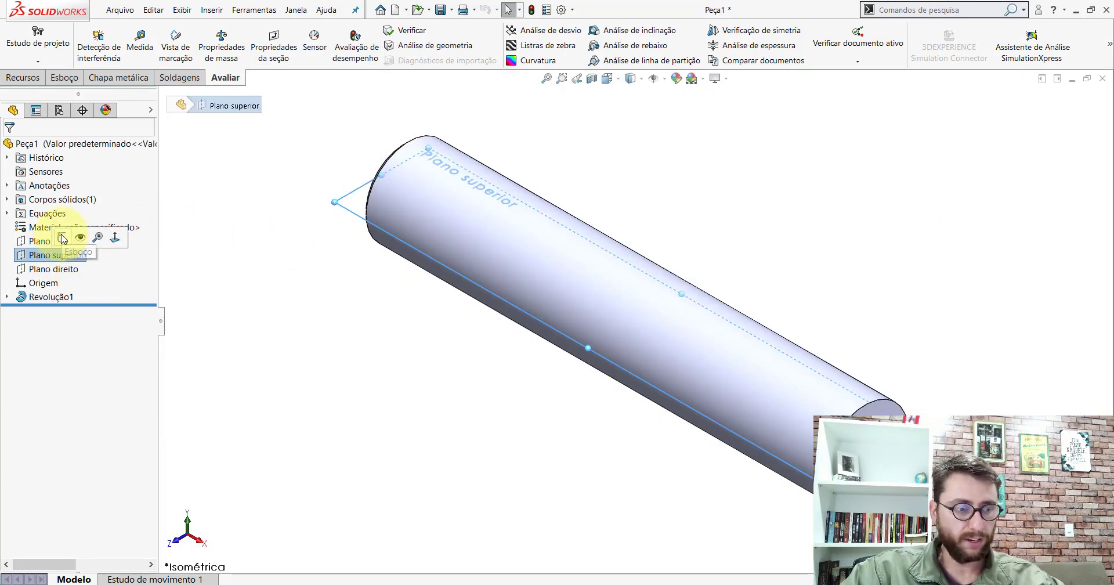
click(63, 239)
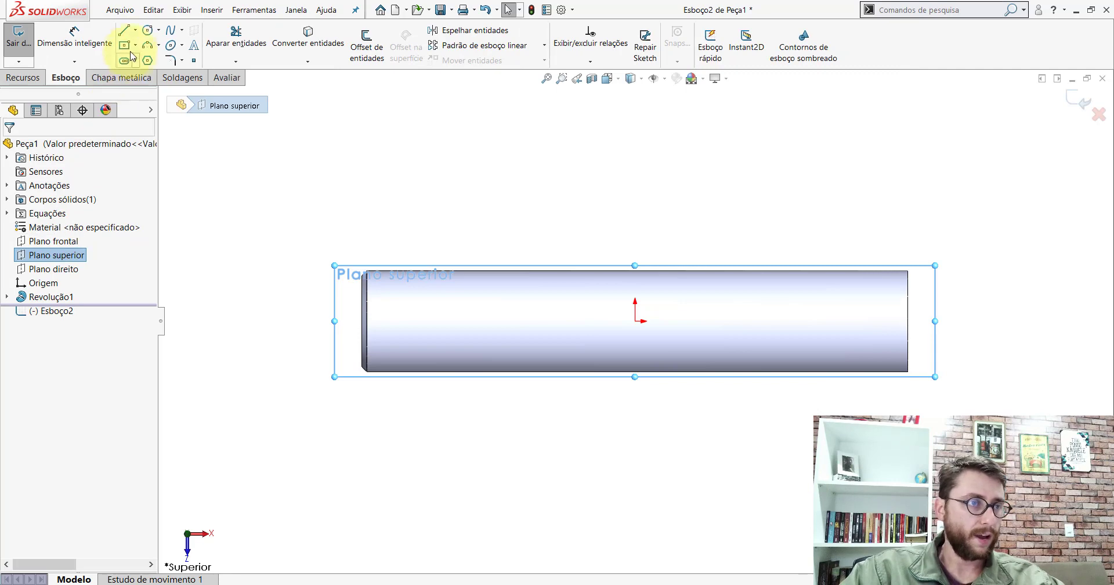
click(137, 33)
click(143, 61)
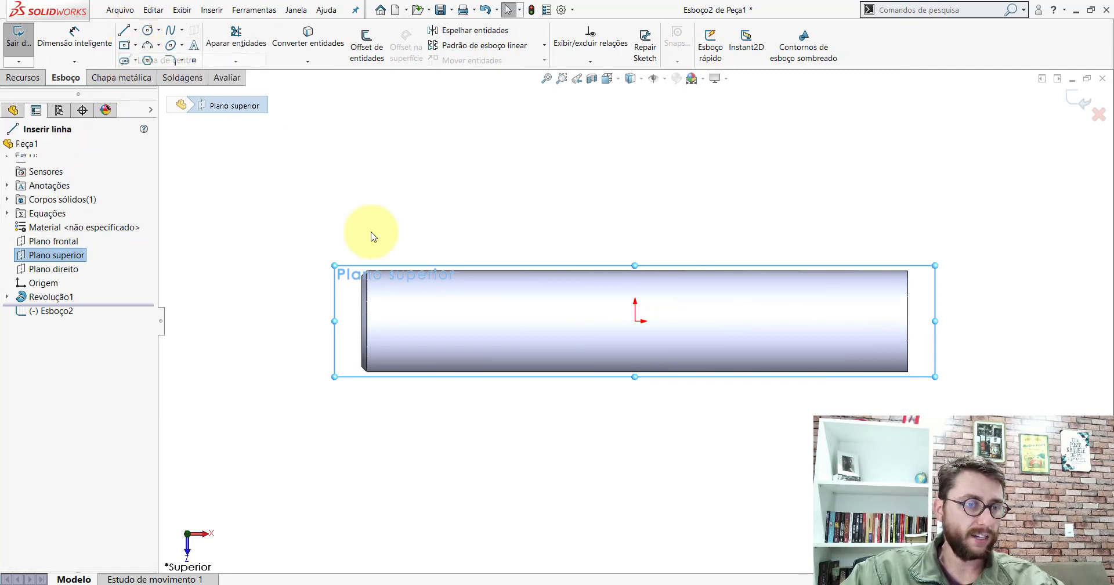
scroll(458, 342, down, 2)
scroll(326, 290, down, 2)
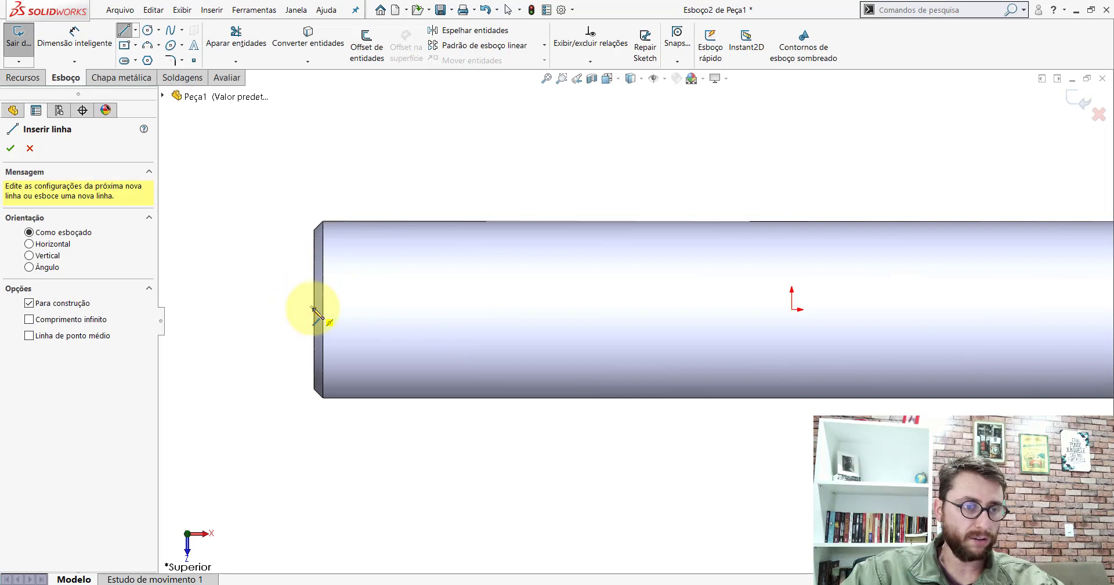
click(314, 309)
key(Escape)
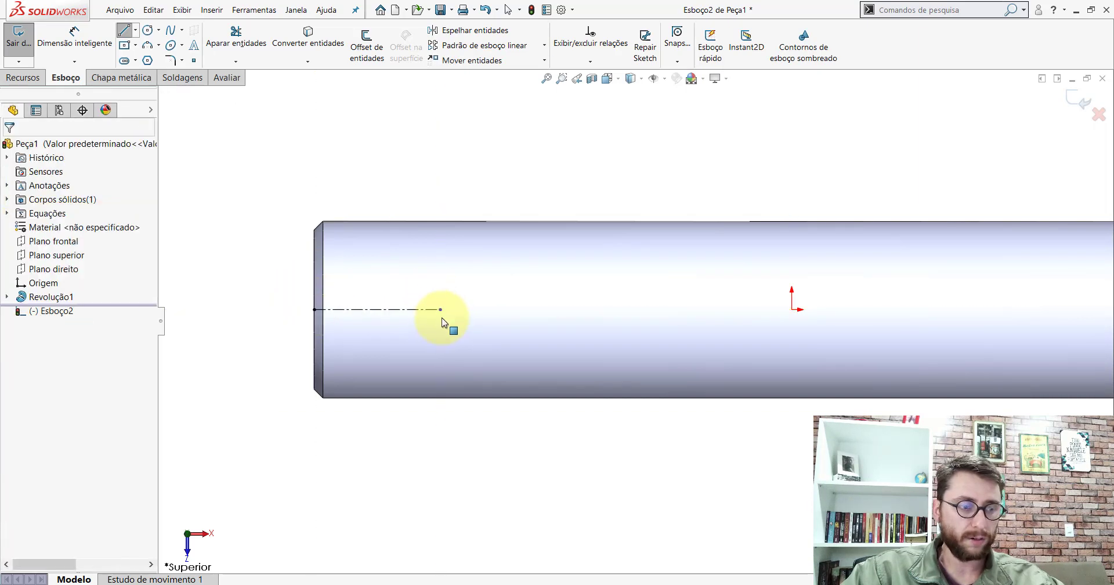
click(154, 35)
scroll(464, 314, down, 2)
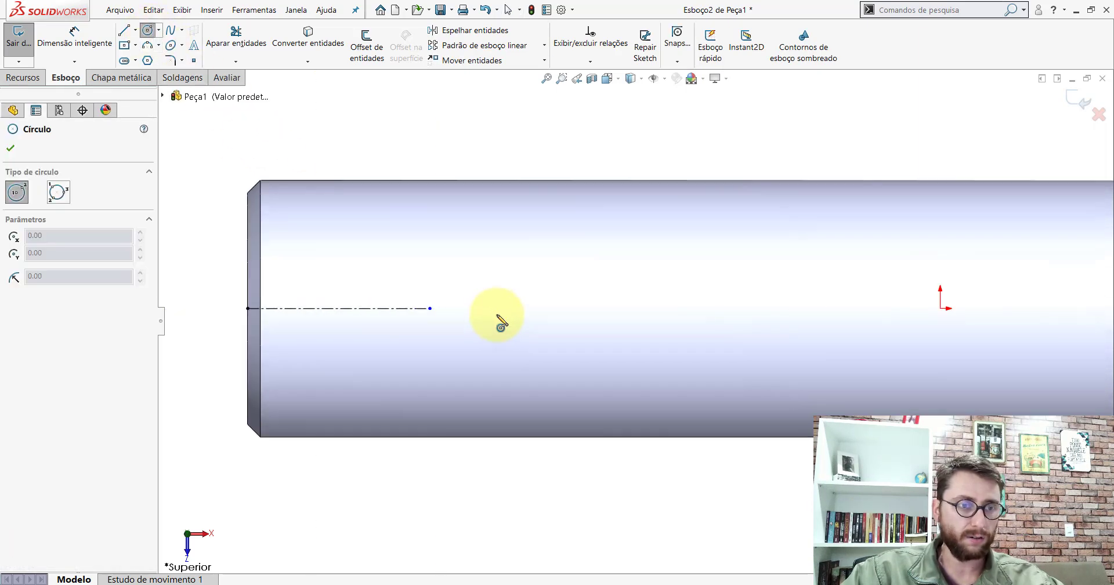
click(430, 308)
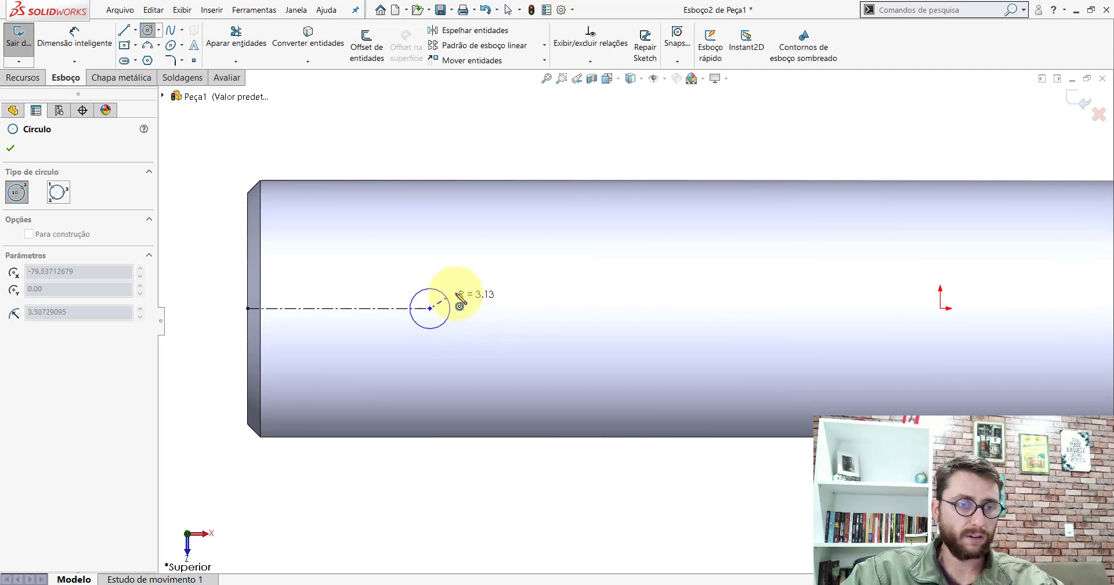
click(474, 291)
key(Escape)
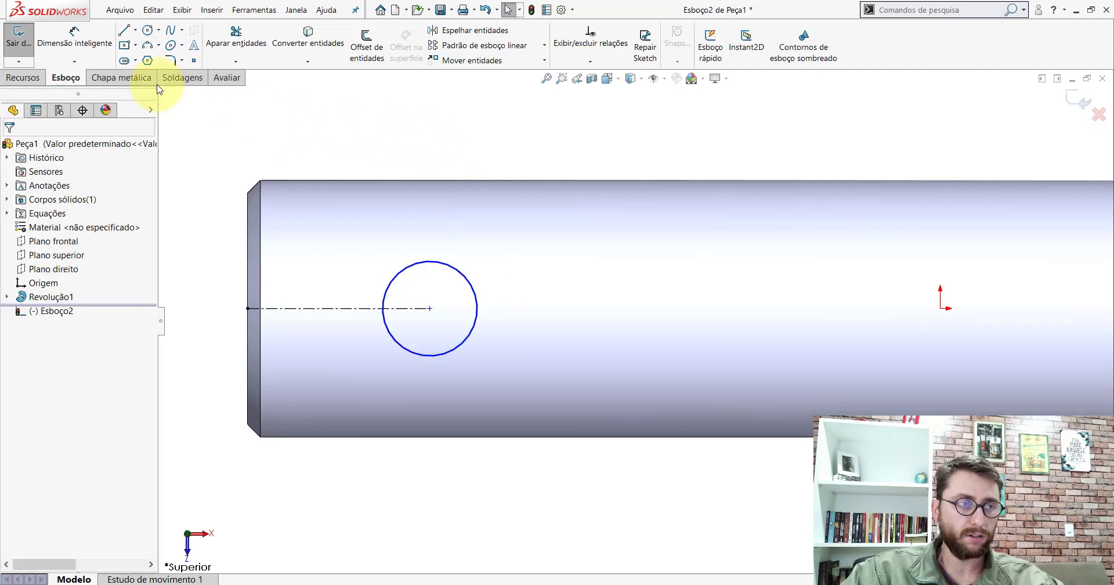
Dimension the circle to Ø8.5 mm and the centerline to 12 mm
click(87, 36)
click(439, 267)
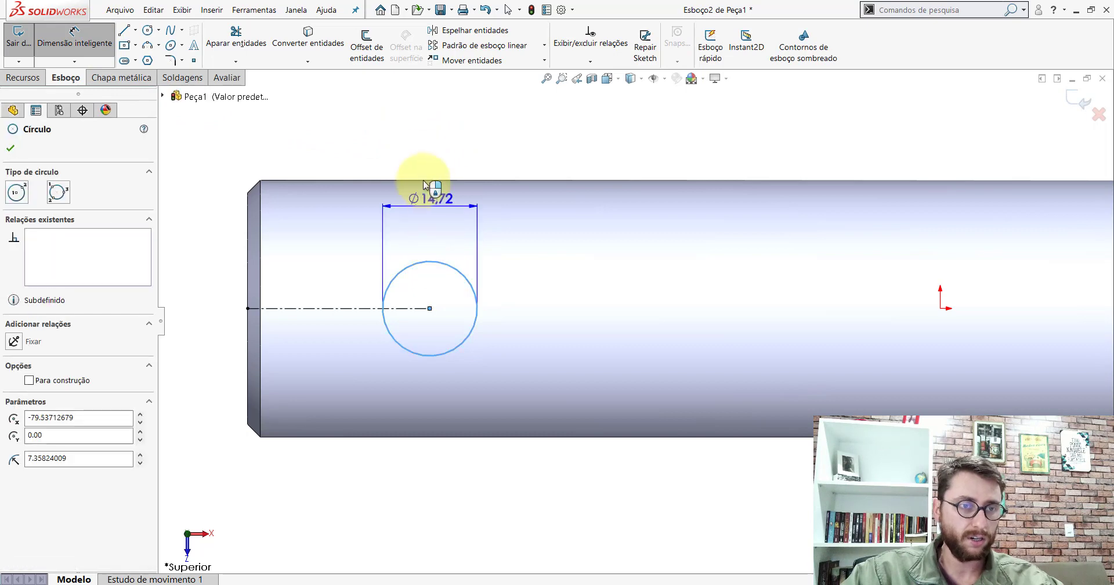
click(430, 143)
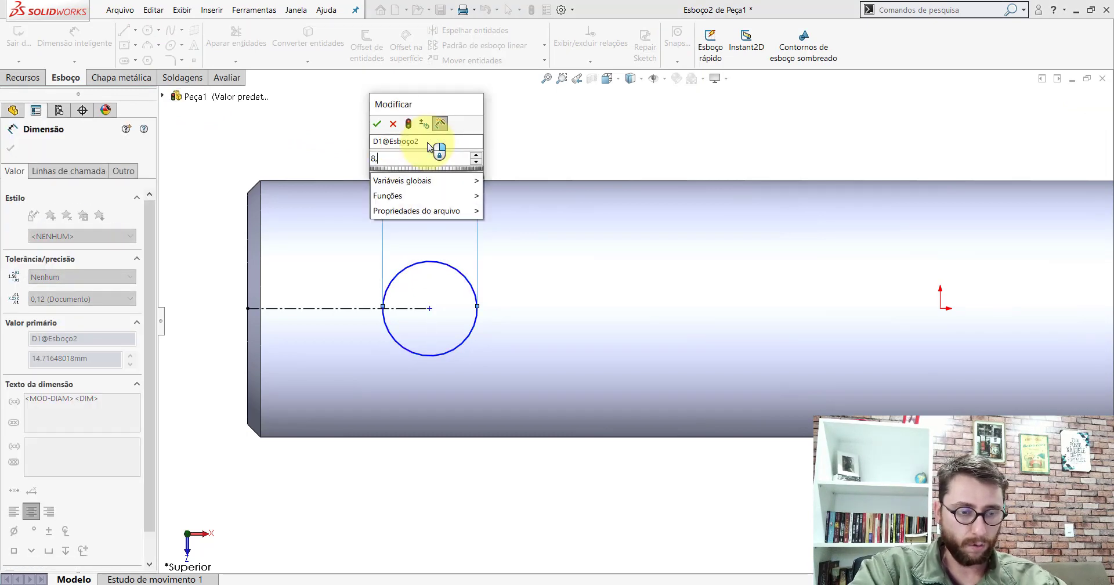
text(8.5)
key(Return)
key(z)
key(z)
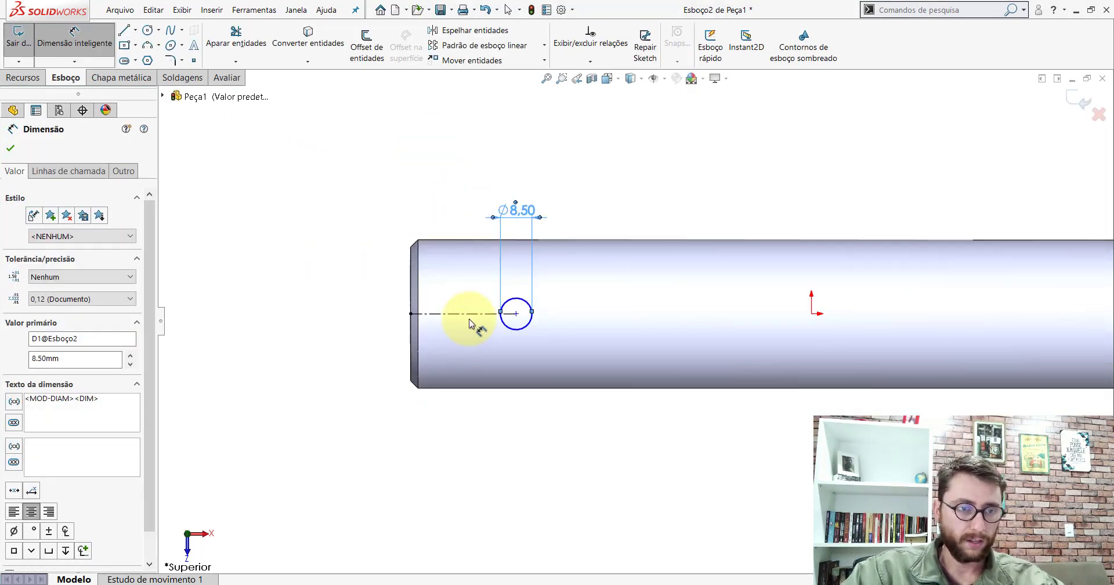
click(470, 317)
click(469, 432)
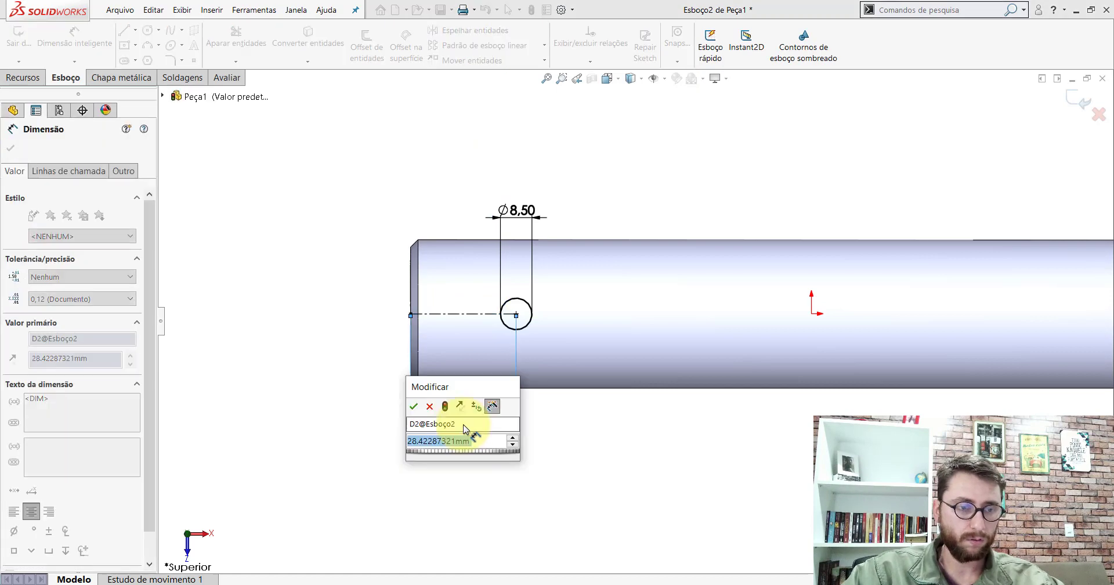
text(12)
key(Return)
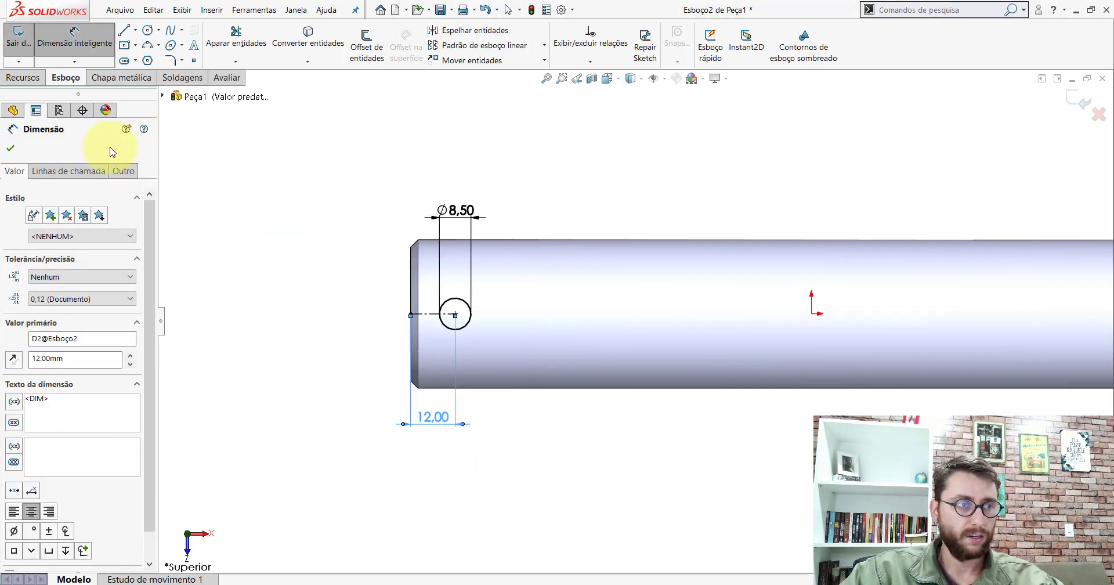
Extrude-cut the circle Through All in both directions
click(23, 77)
click(242, 43)
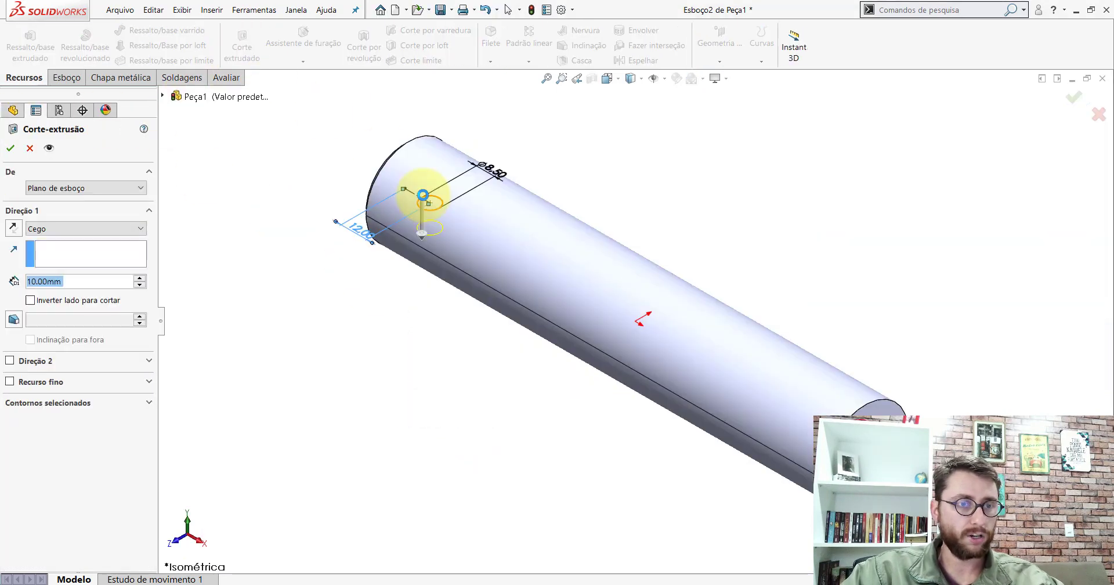
click(87, 228)
click(56, 262)
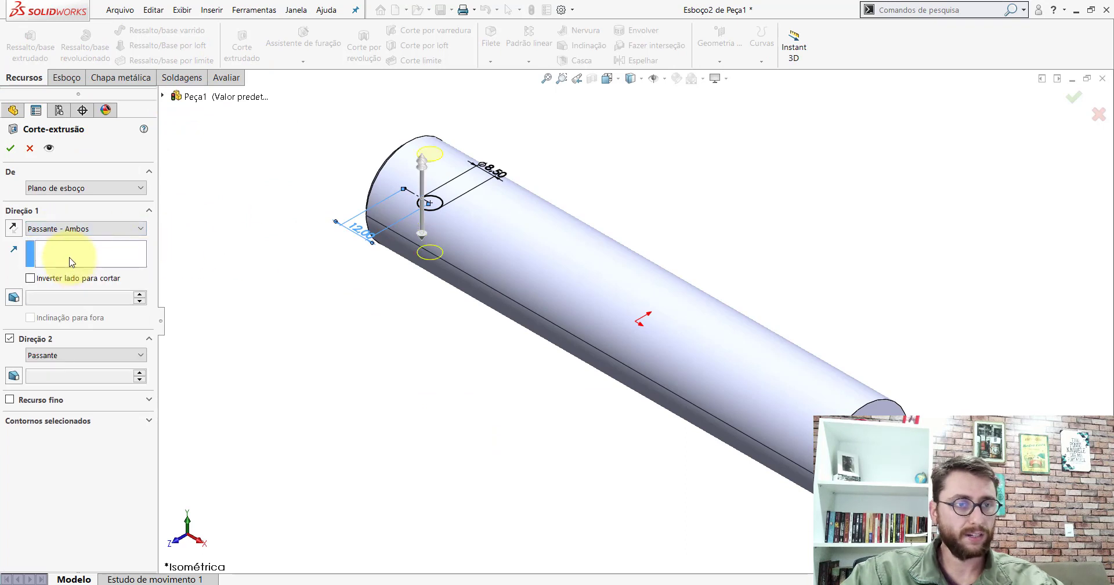
click(11, 149)
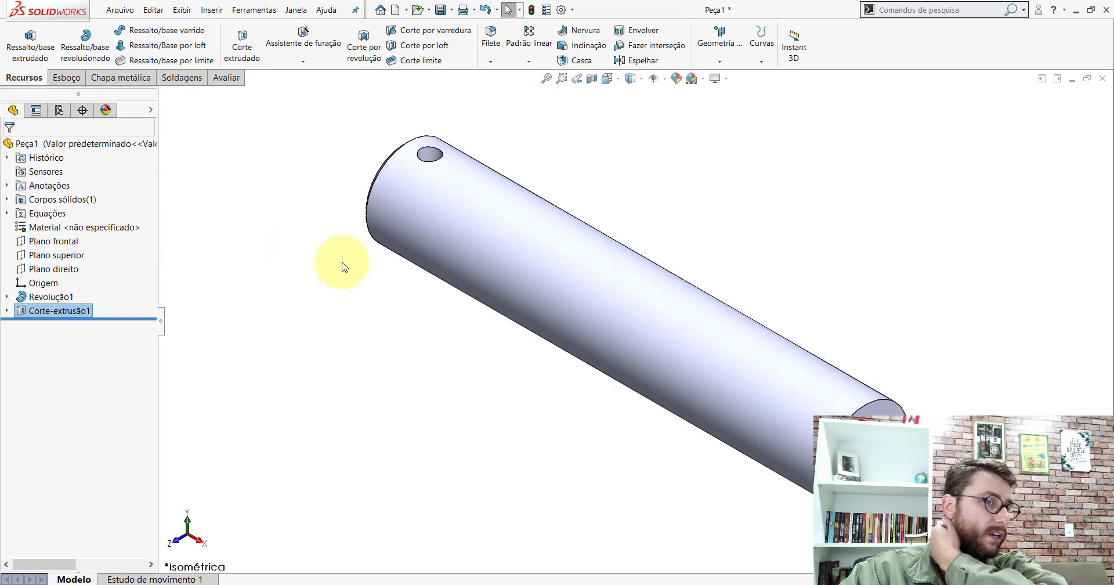
Assign AISI 1045 Aço, trefilado as the part material
right_click(70, 233)
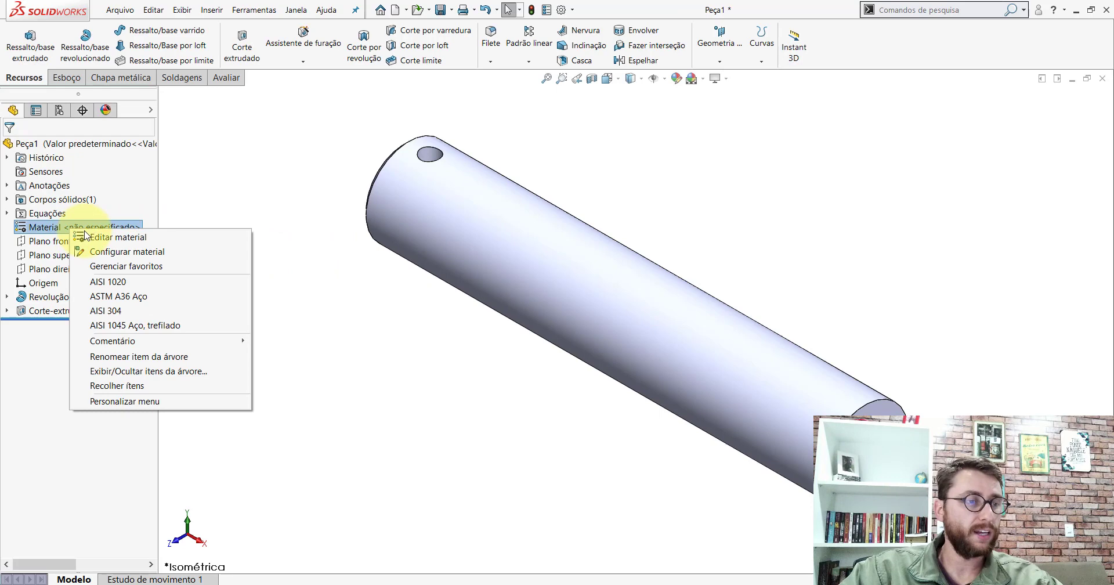
click(150, 326)
scroll(748, 394, up, 3)
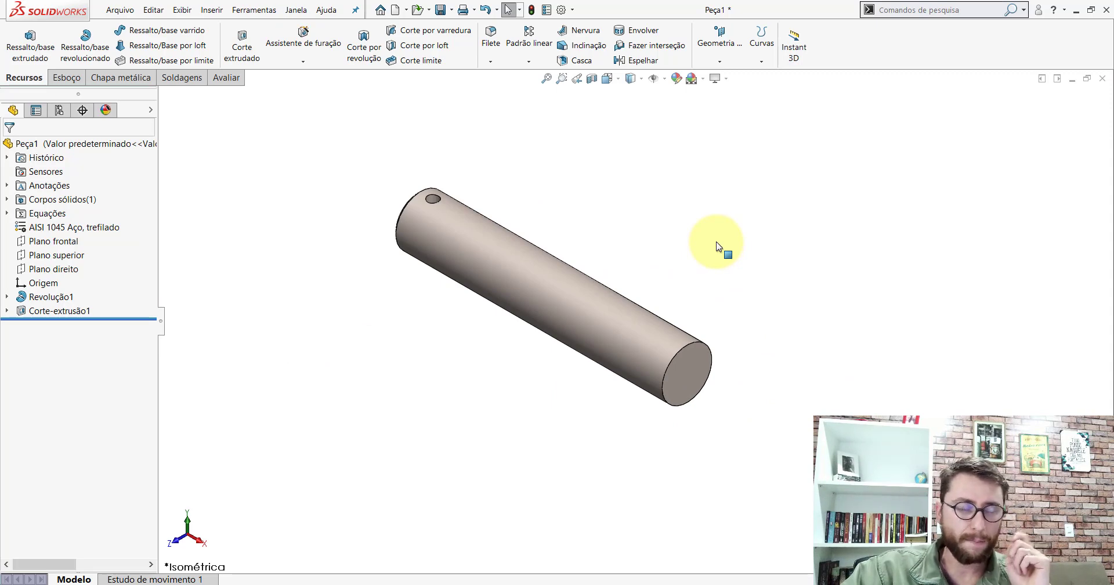
Set the whole part's appearance to orange, RGB 255, 113, 32
right_click(37, 155)
right_click(27, 144)
click(66, 128)
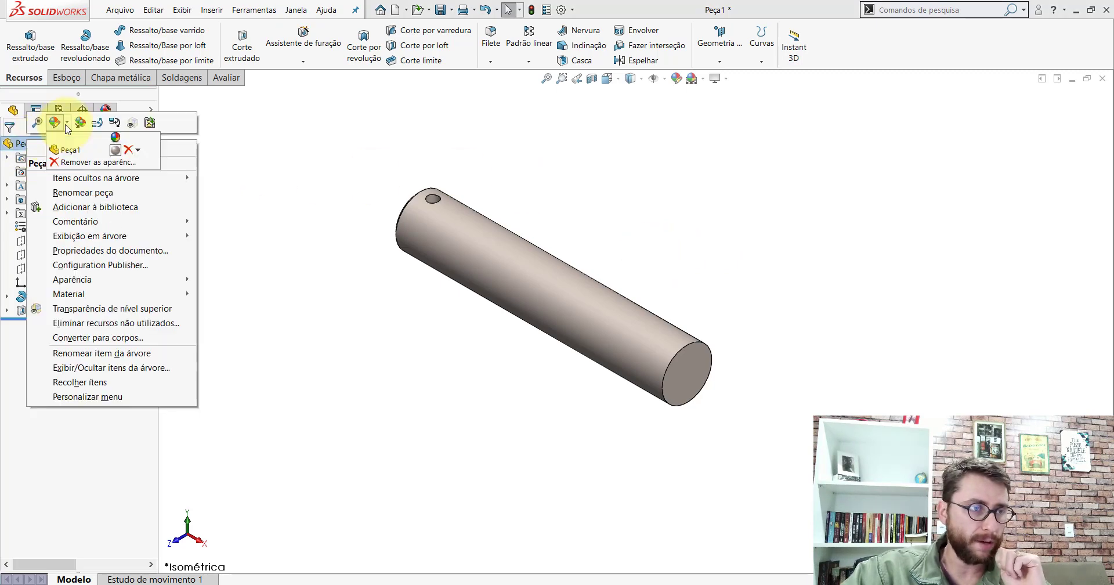
click(70, 152)
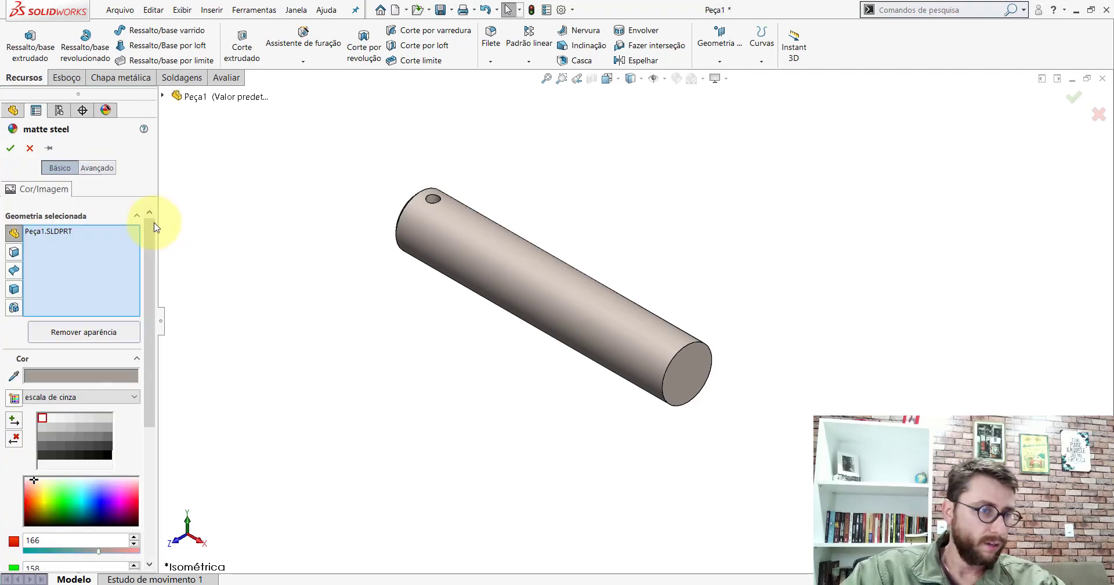
scroll(140, 325, down, 5)
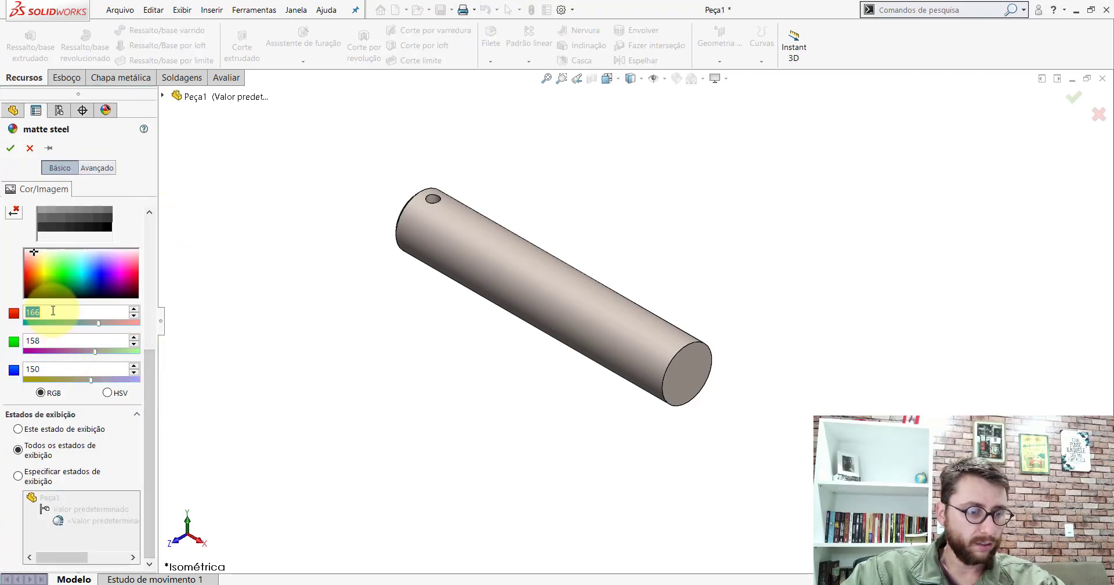
text(255)
double_click(50, 343)
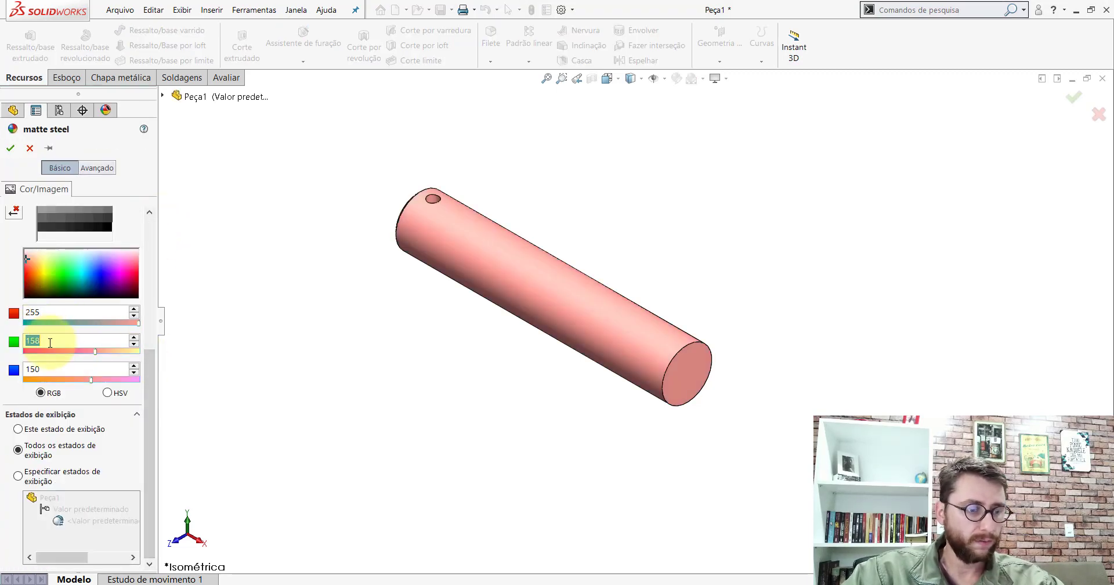
text(113)
click(56, 371)
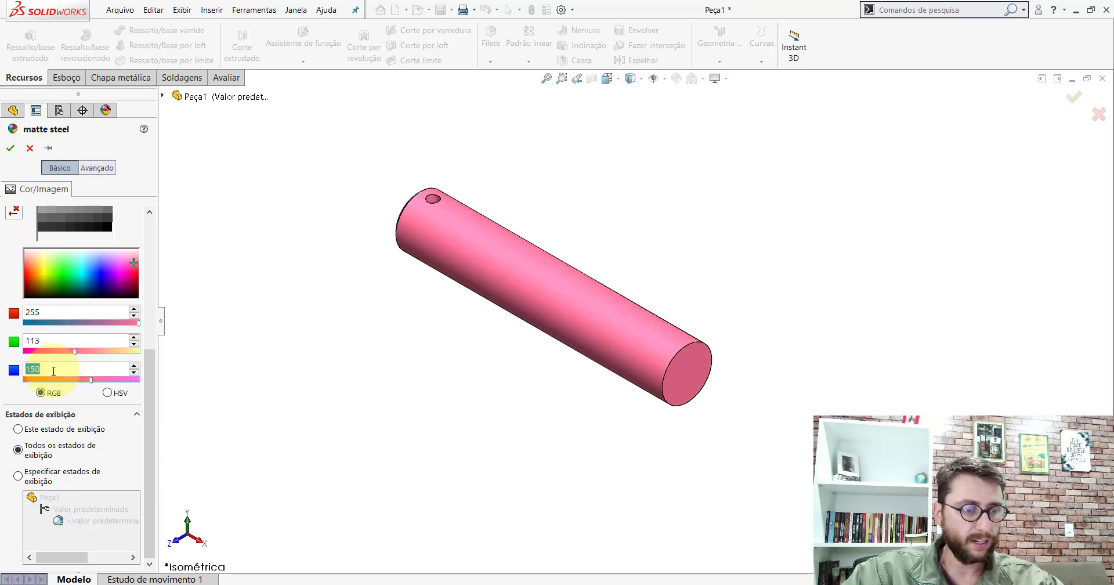
text(32)
click(11, 149)
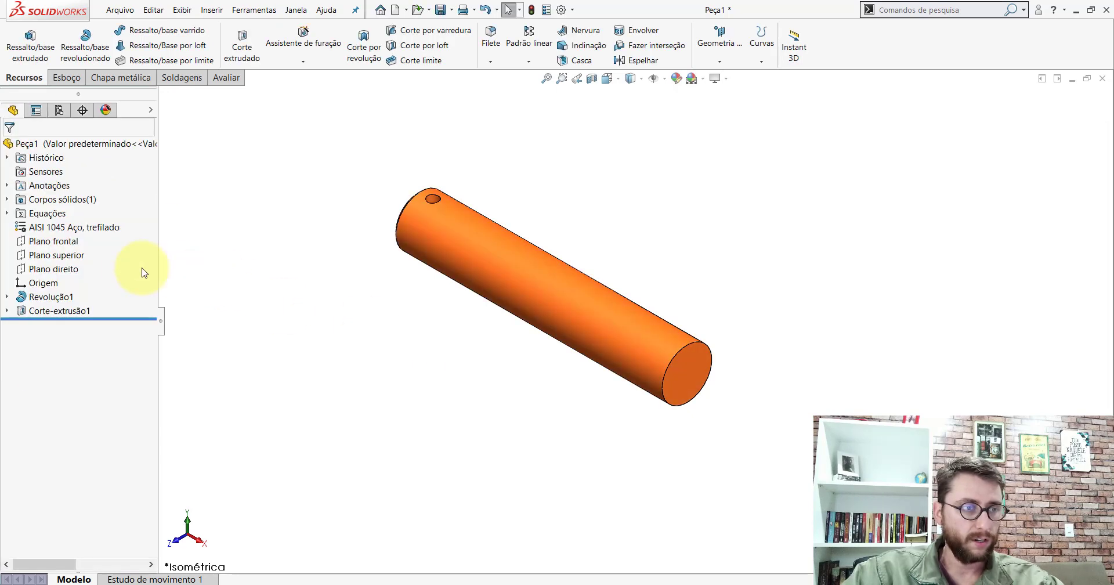
Check the Front and Top plane positions, then clear the selection
click(75, 245)
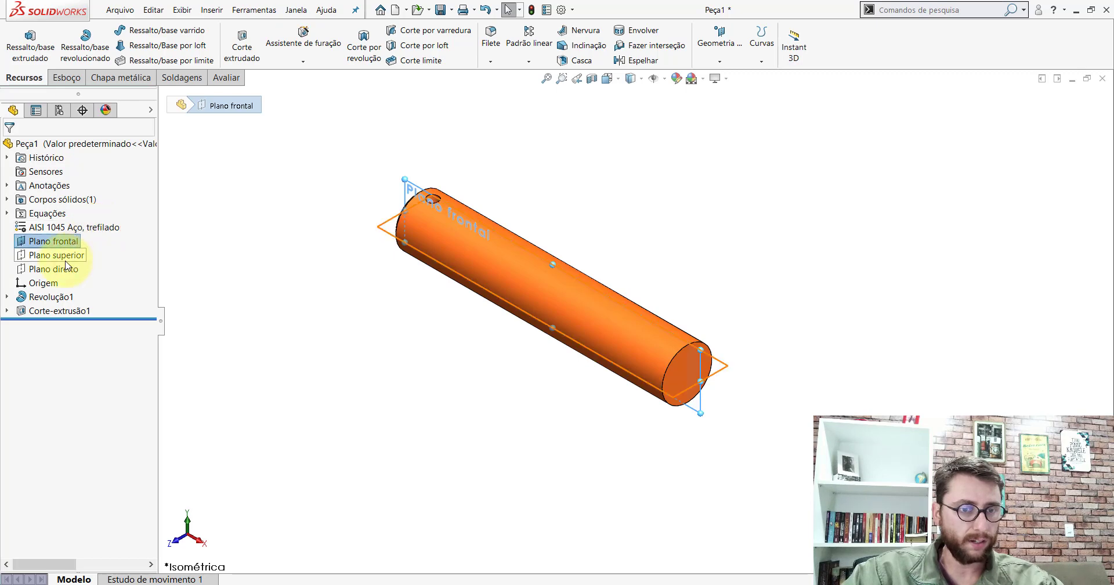
click(72, 259)
click(93, 245)
scroll(523, 232, down, 2)
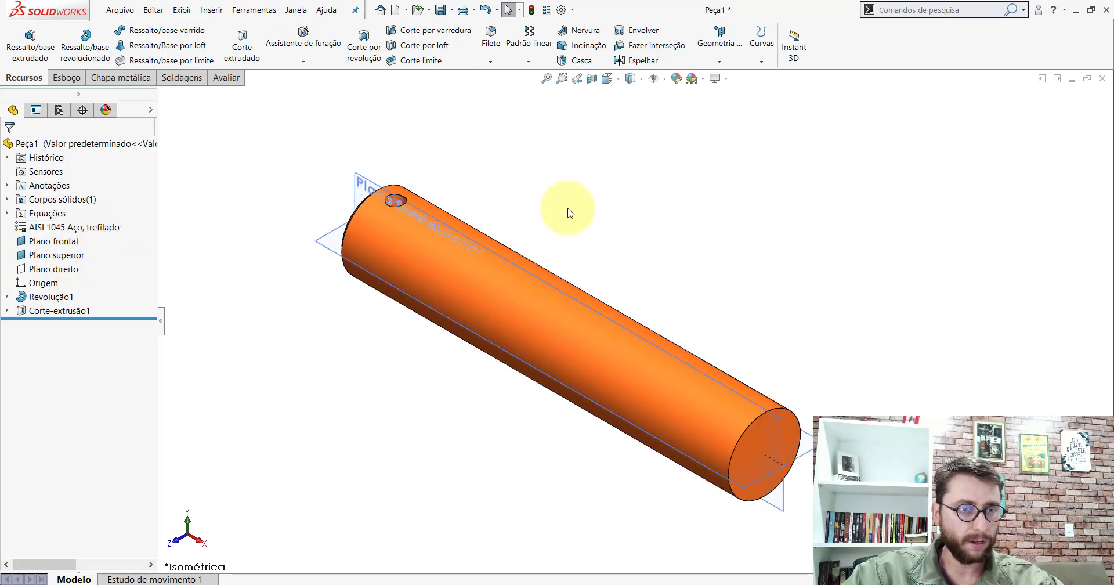
Save the part as PP-PR(109)2200 in the Desktop PM-PR(001)2200 folder
click(442, 10)
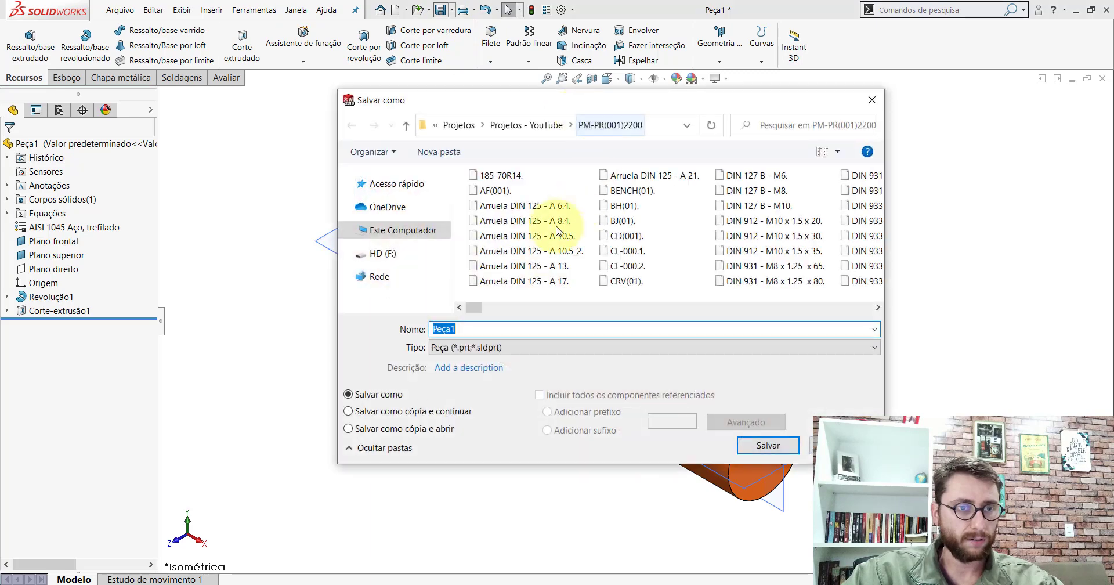
click(346, 184)
click(385, 201)
click(346, 184)
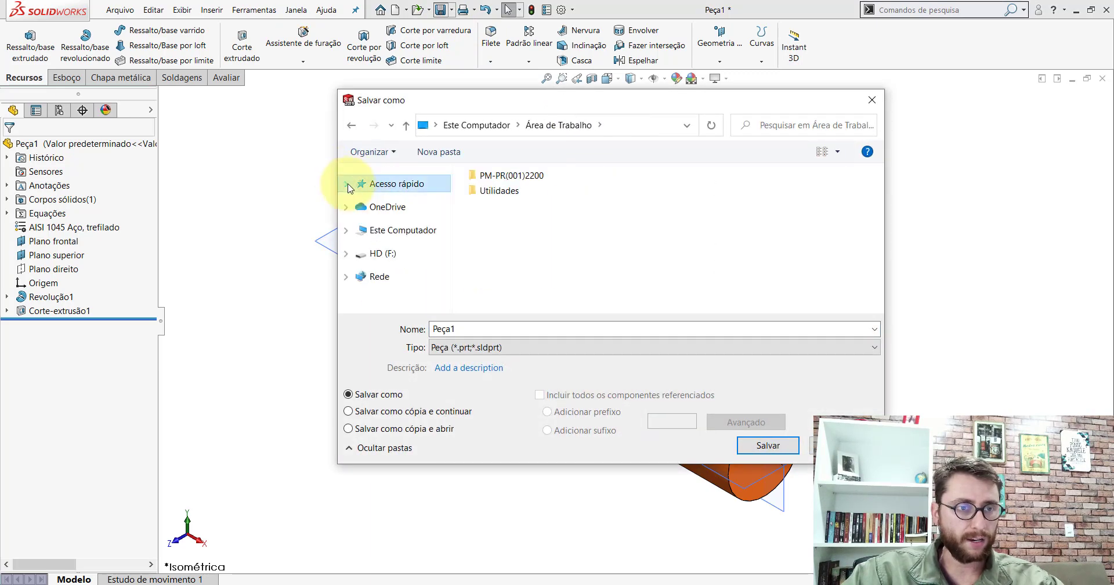
click(509, 176)
double_click(509, 177)
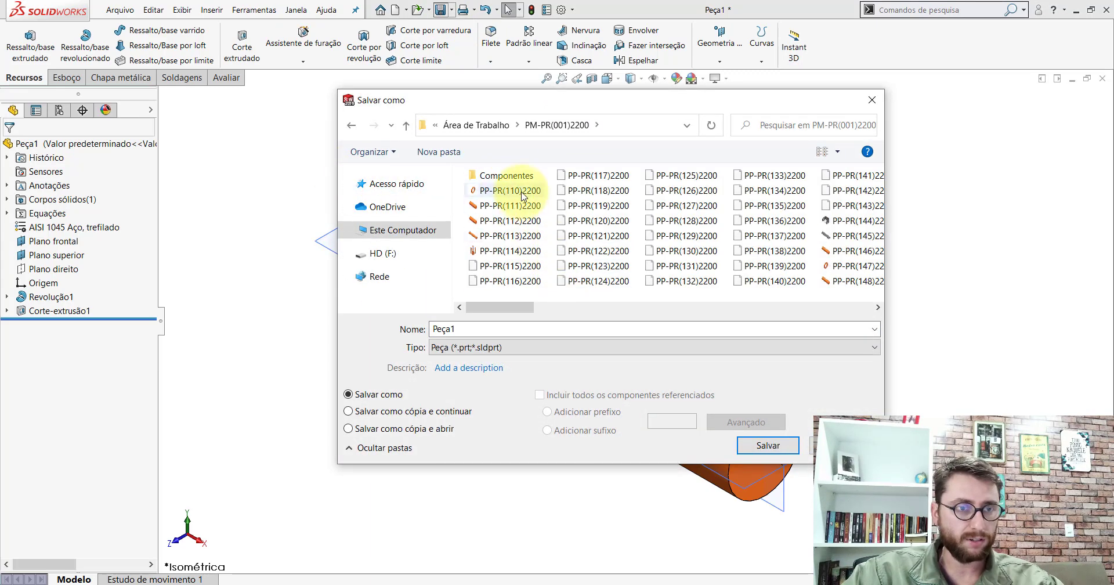
click(499, 329)
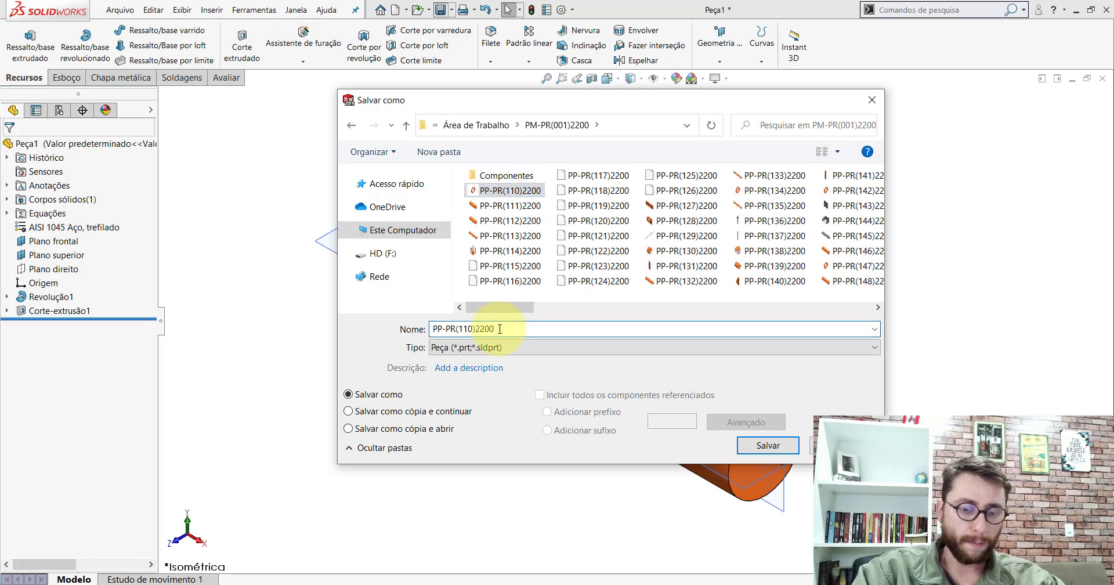
key(BackSpace)
key(BackSpace)
text(9)
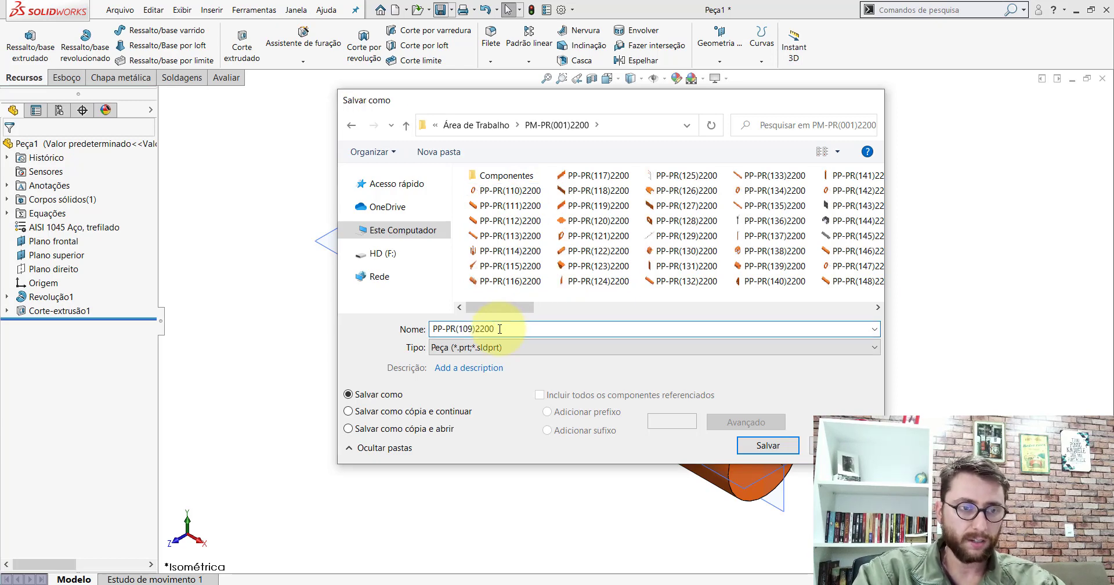
key(Return)
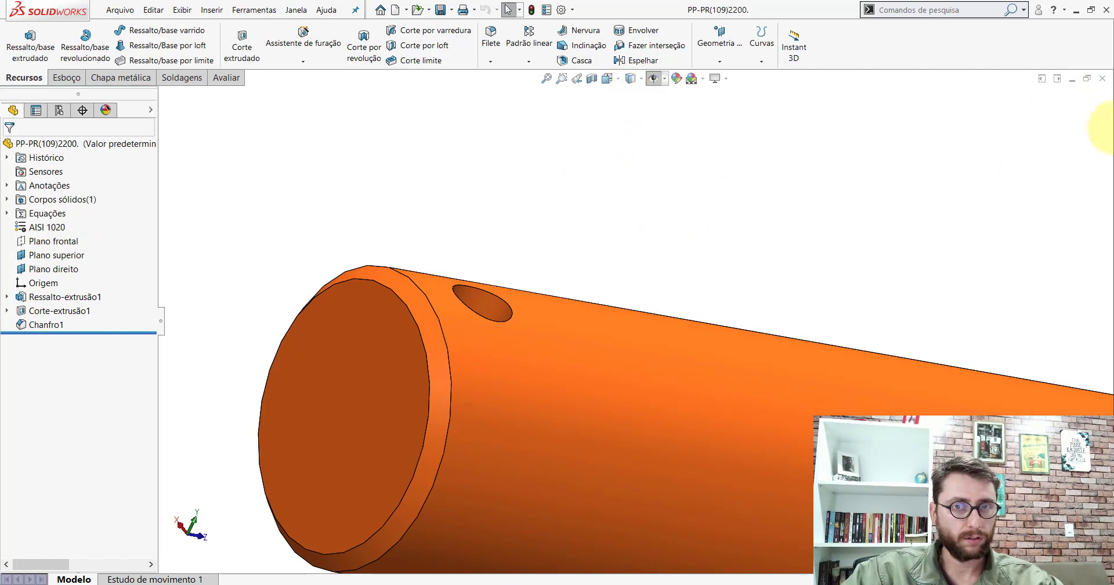
Close the part, open the PM-PR(001)2200 folder, and open part PP-PR(110)2200
click(1103, 80)
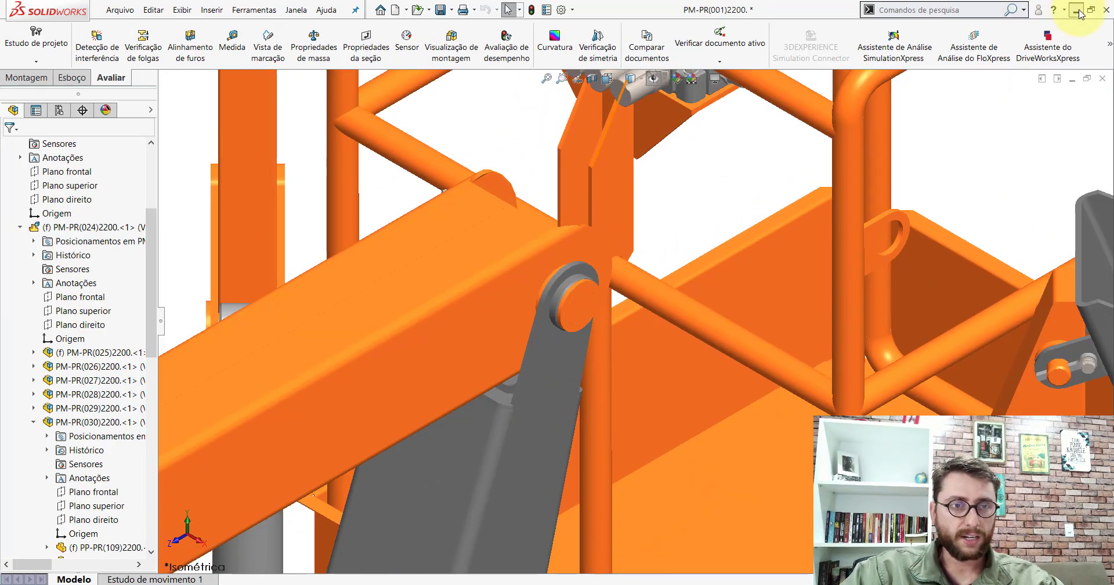
click(1076, 10)
double_click(489, 166)
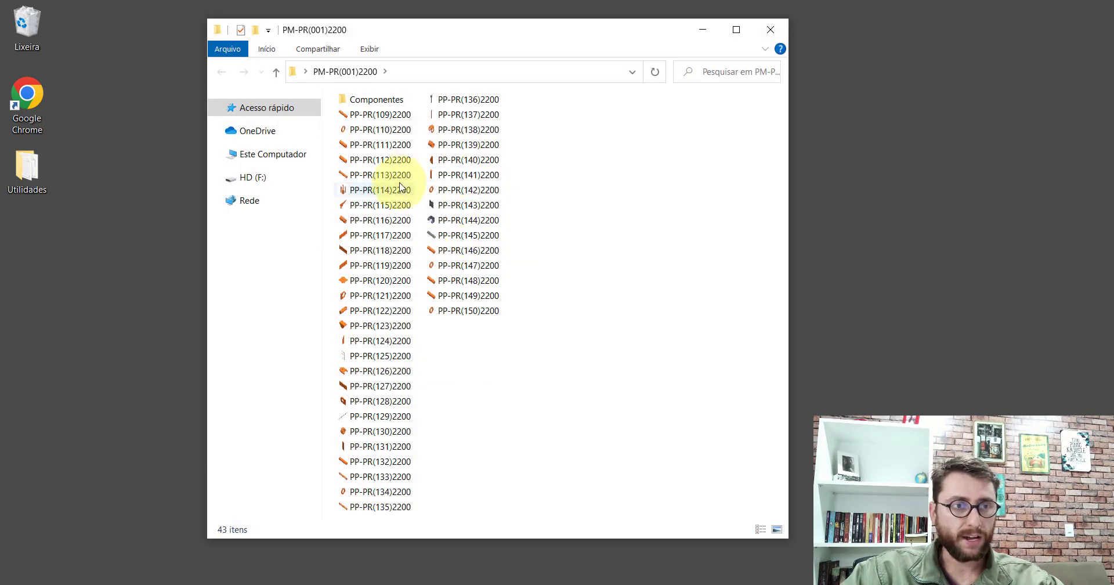
double_click(386, 130)
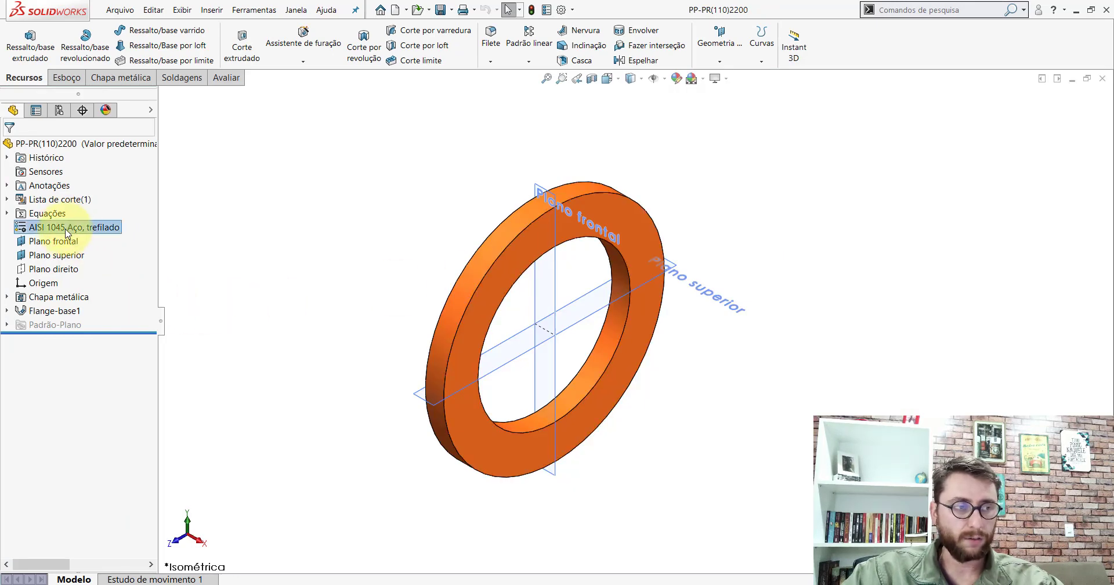
Close the PP-PR(110)2200 ring part and collapse the expanded subassembly
click(1103, 78)
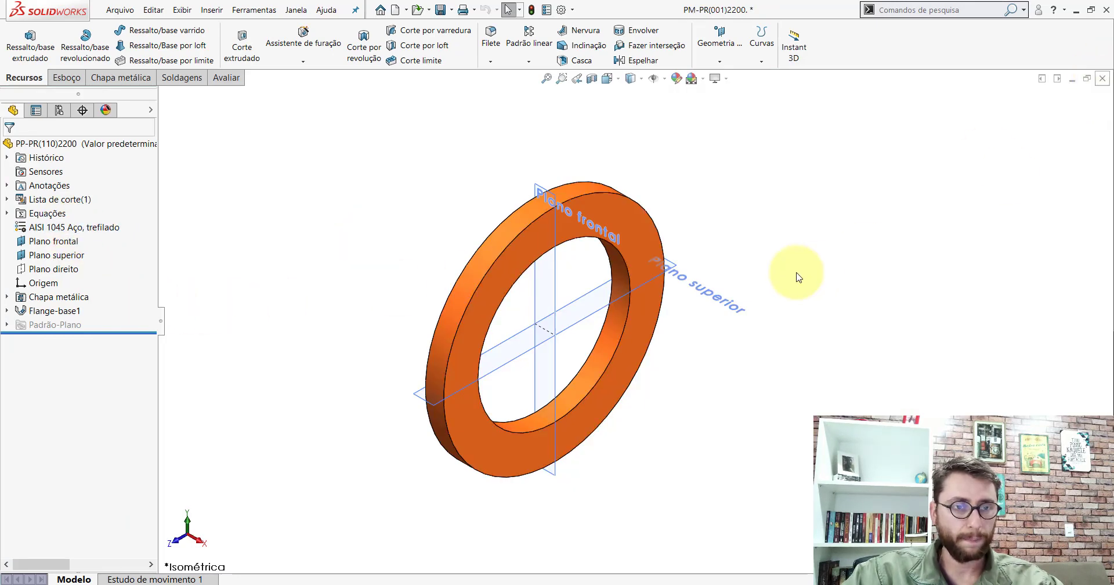
scroll(778, 278, up, 5)
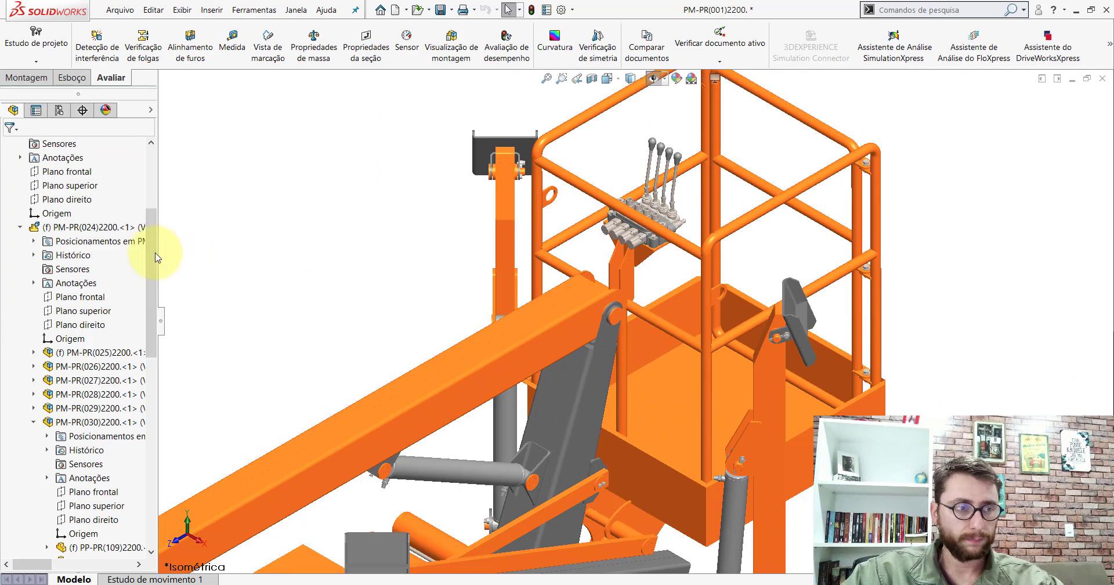
drag(156, 242, 155, 162)
click(6, 269)
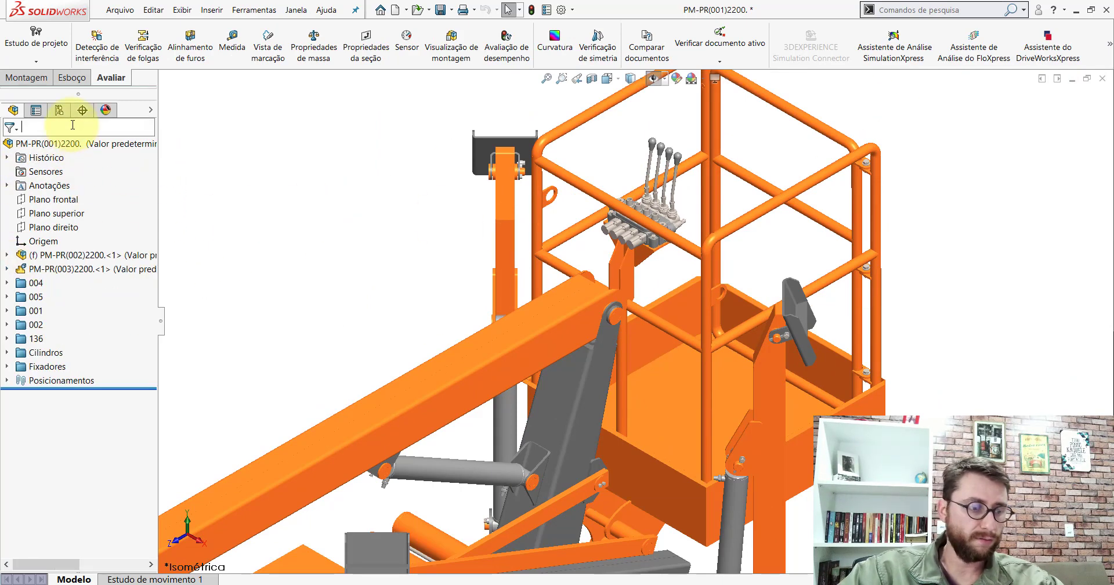
Filter the tree by part number and select the long orange bar PP-PR(108)2200
text((108)
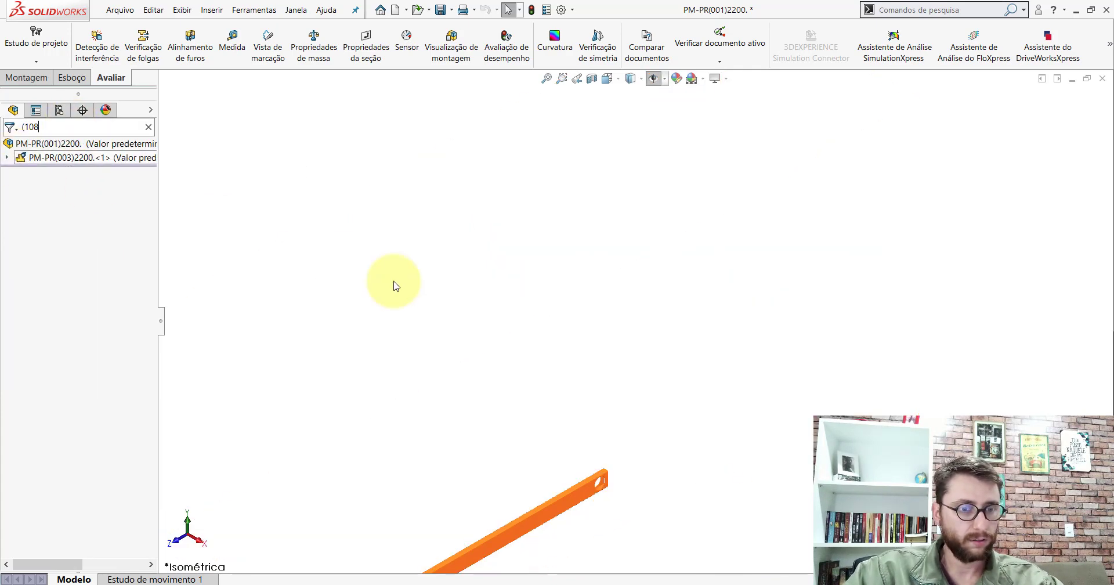
scroll(567, 427, up, 3)
scroll(508, 470, down, 2)
scroll(520, 420, down, 3)
scroll(523, 417, down, 3)
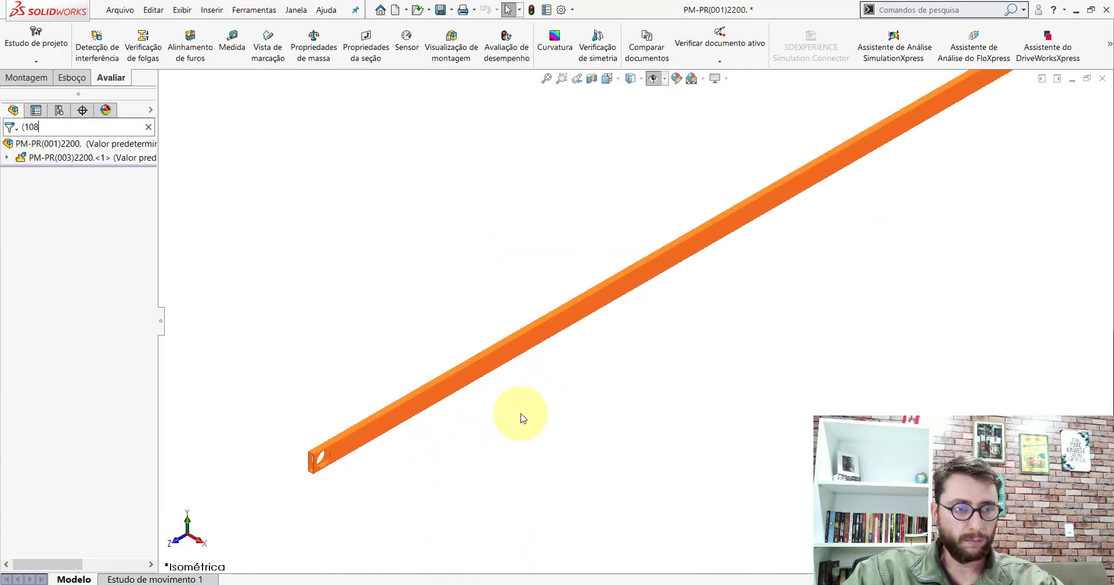
click(500, 365)
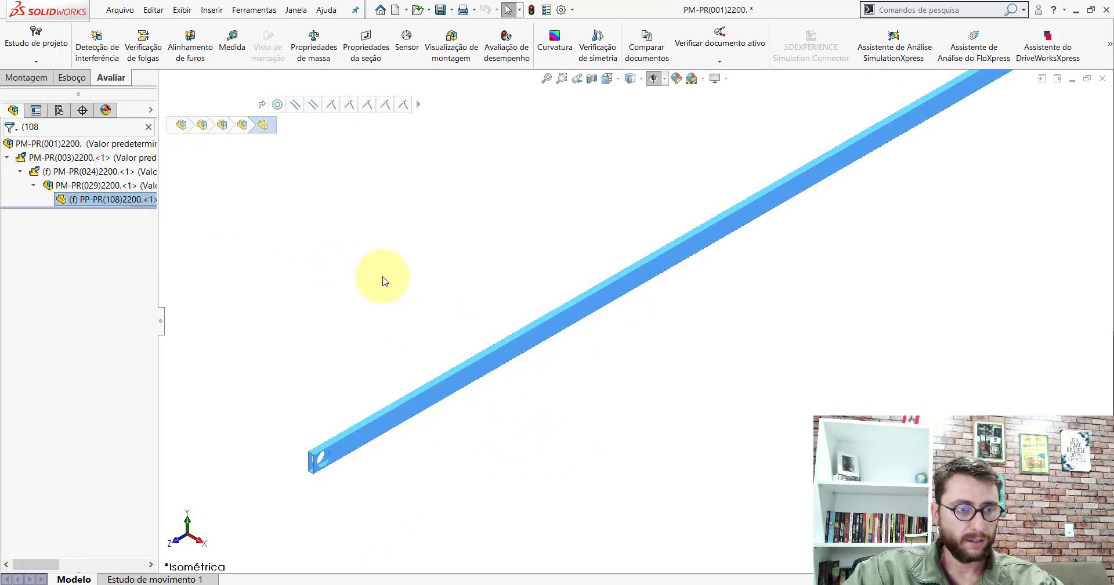
Clear the tree filter and select the horizontal beam to identify its component
click(149, 132)
scroll(758, 312, up, 5)
scroll(732, 319, down, 5)
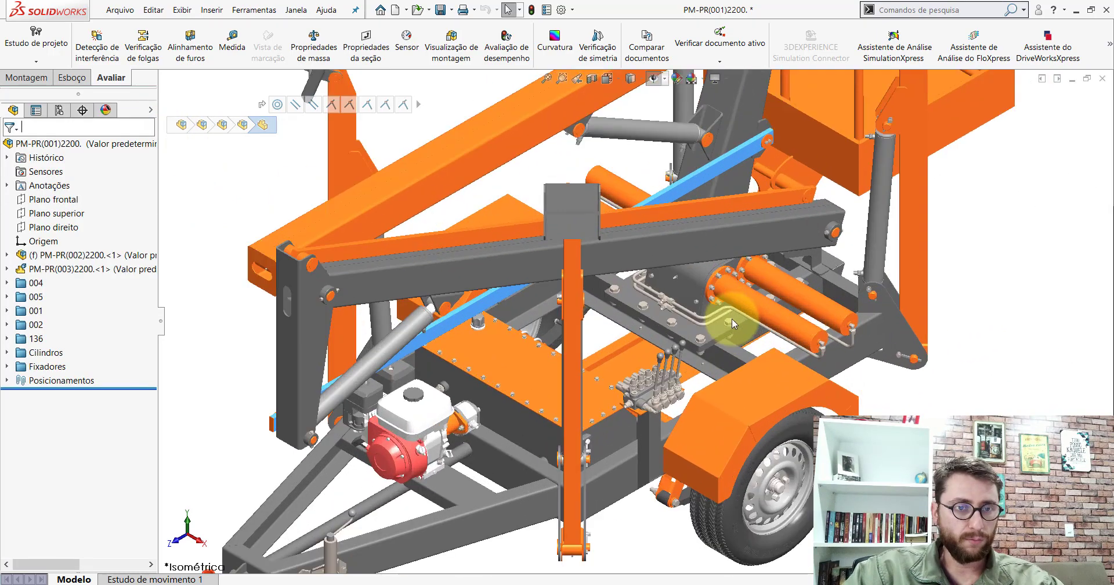
scroll(732, 319, down, 3)
click(696, 160)
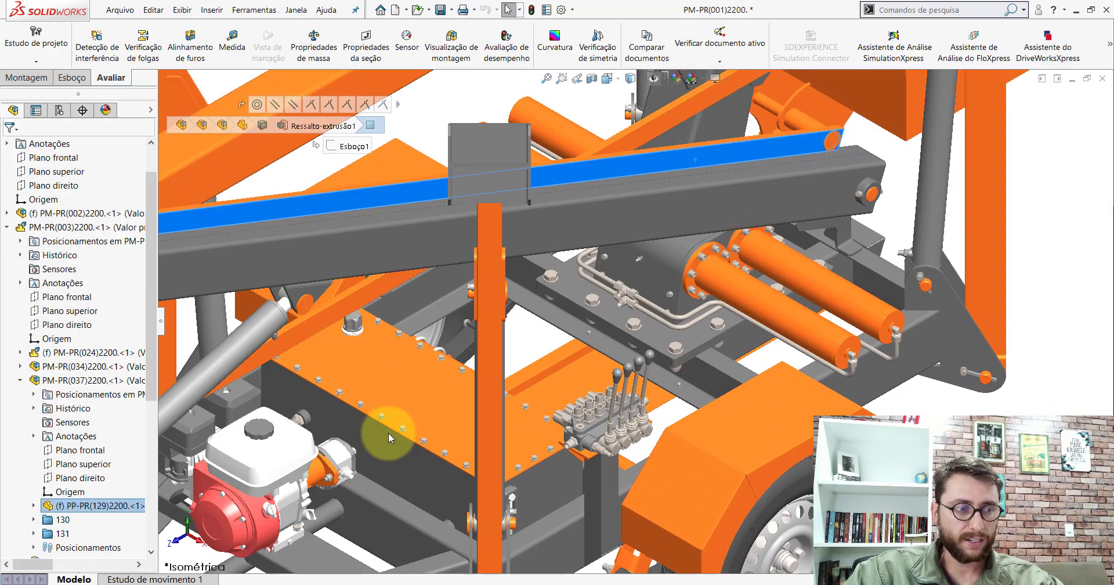
scroll(656, 211, up, 3)
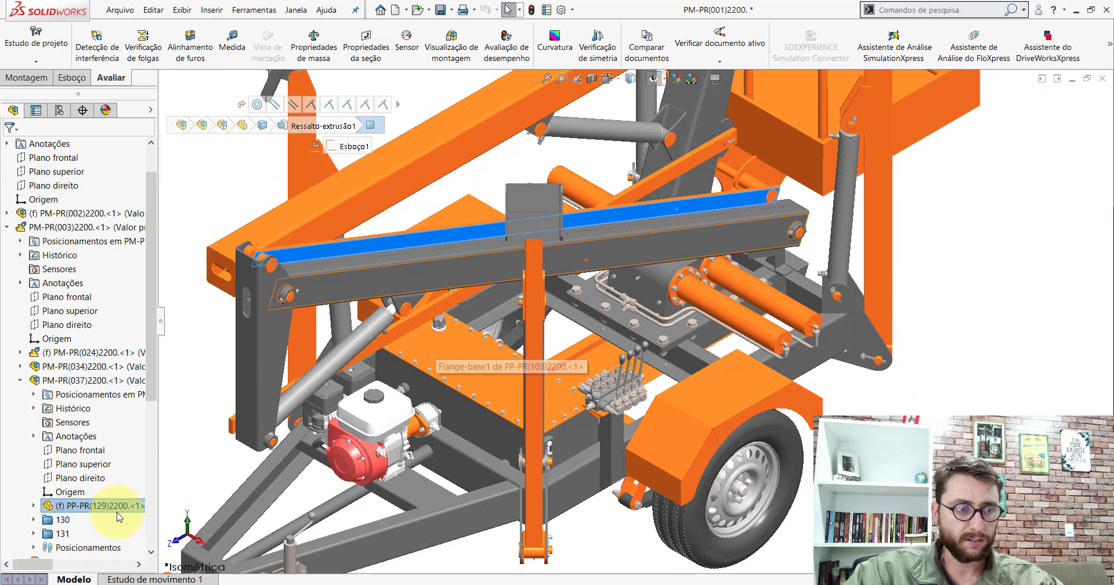
scroll(588, 314, up, 3)
scroll(588, 314, up, 3)
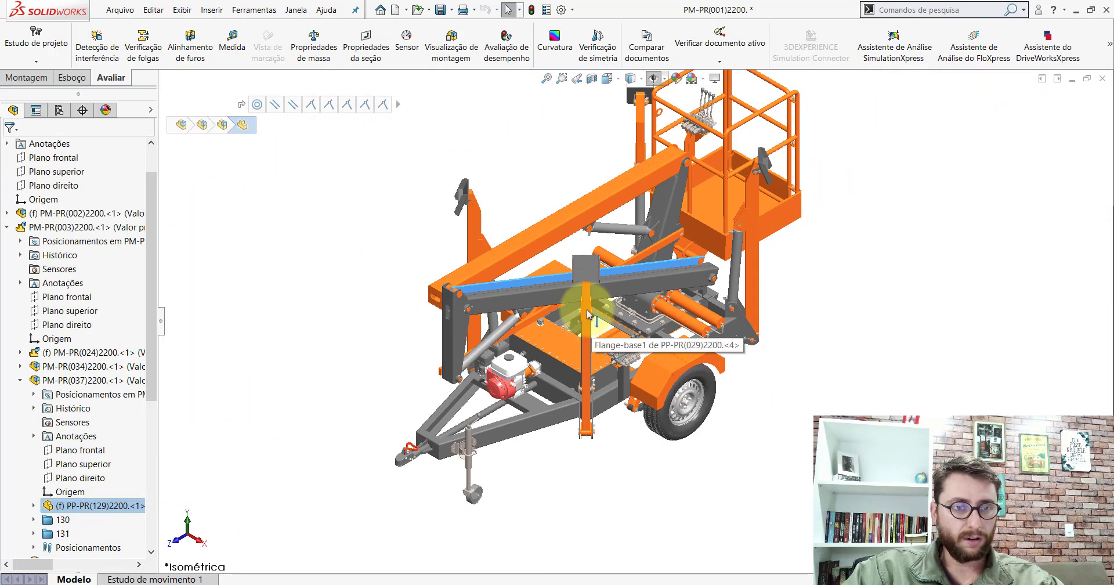
scroll(566, 288, down, 3)
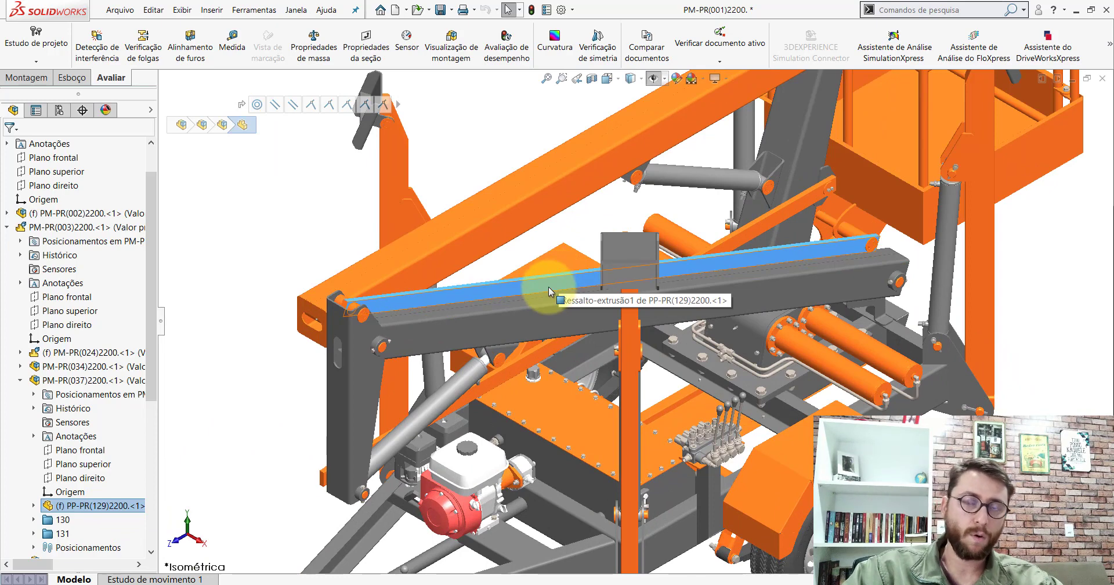
click(309, 201)
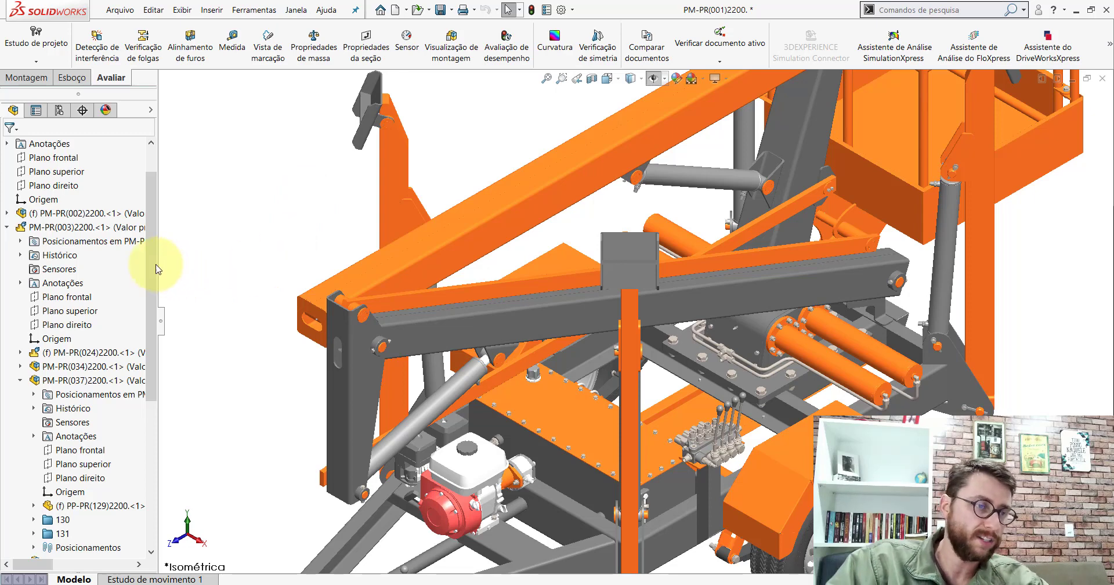
Collapse the tree with Recolher itens and check the crossbeam and diagonal beam components
drag(154, 262, 112, 173)
right_click(96, 144)
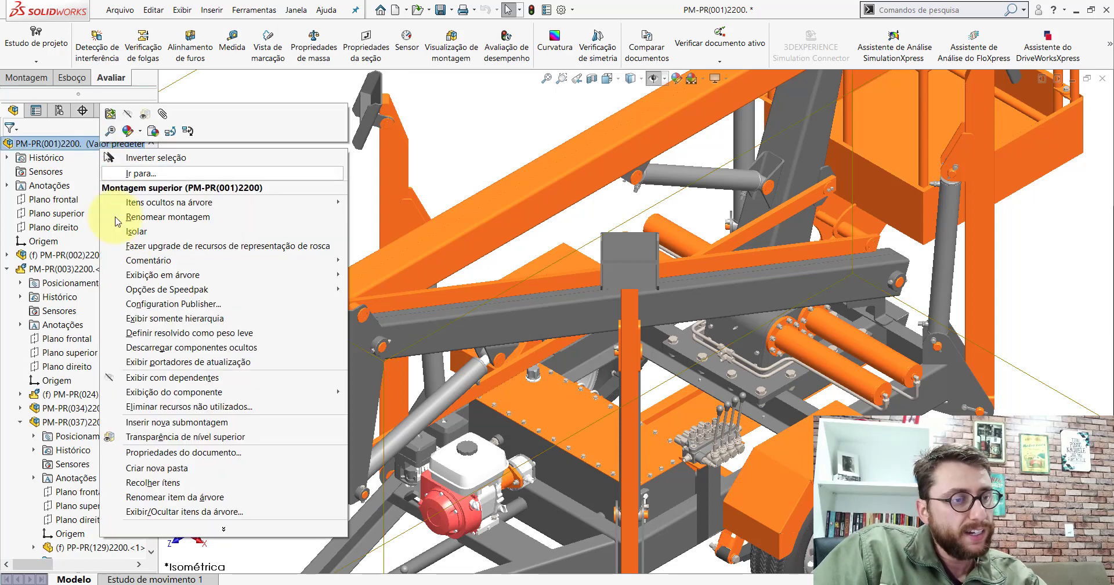
click(165, 487)
click(224, 169)
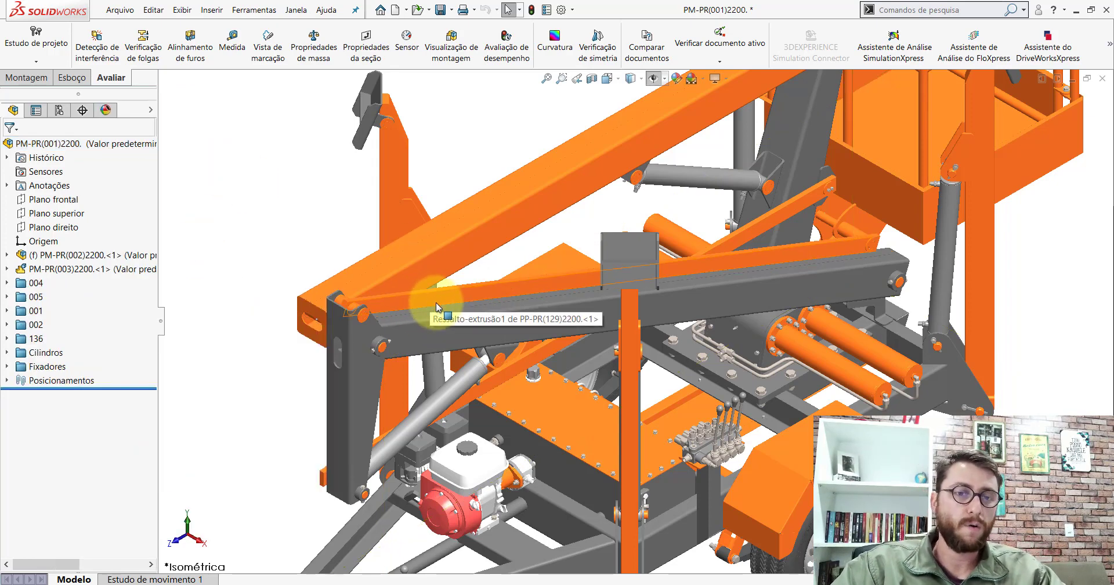
click(436, 307)
click(323, 217)
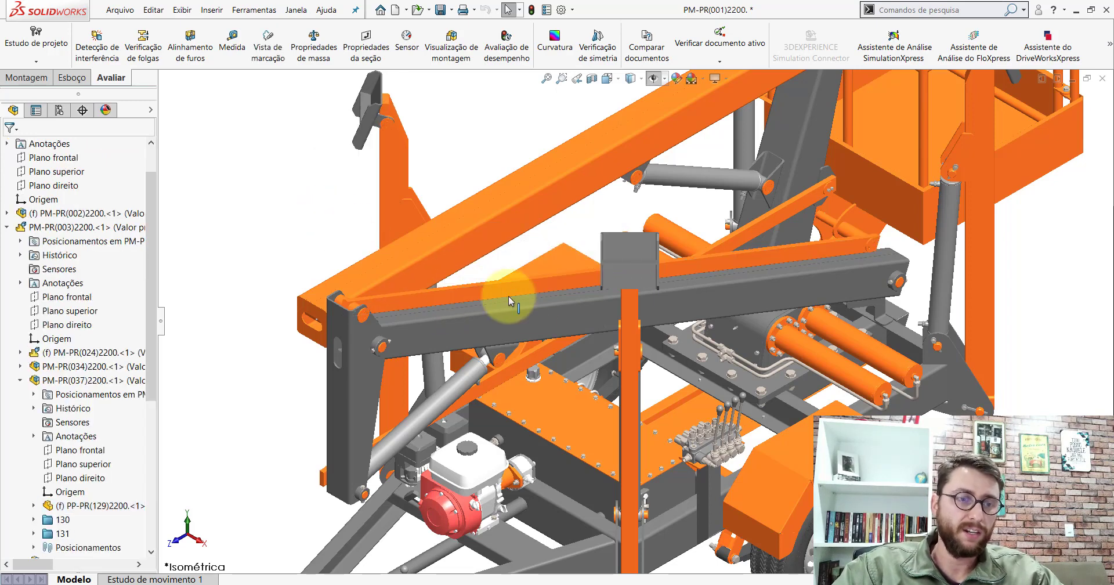
click(775, 225)
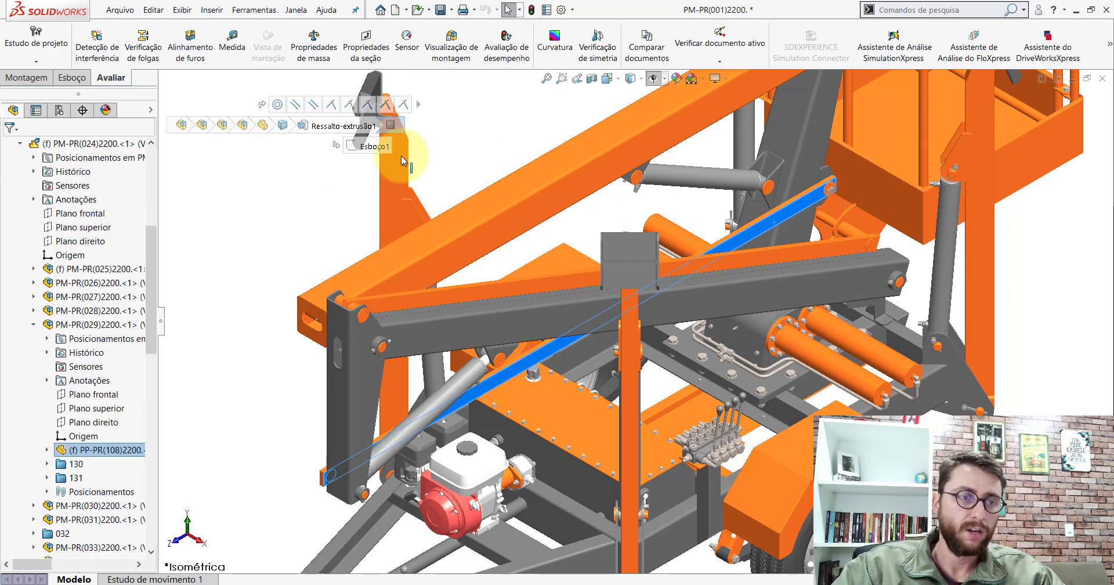
click(358, 185)
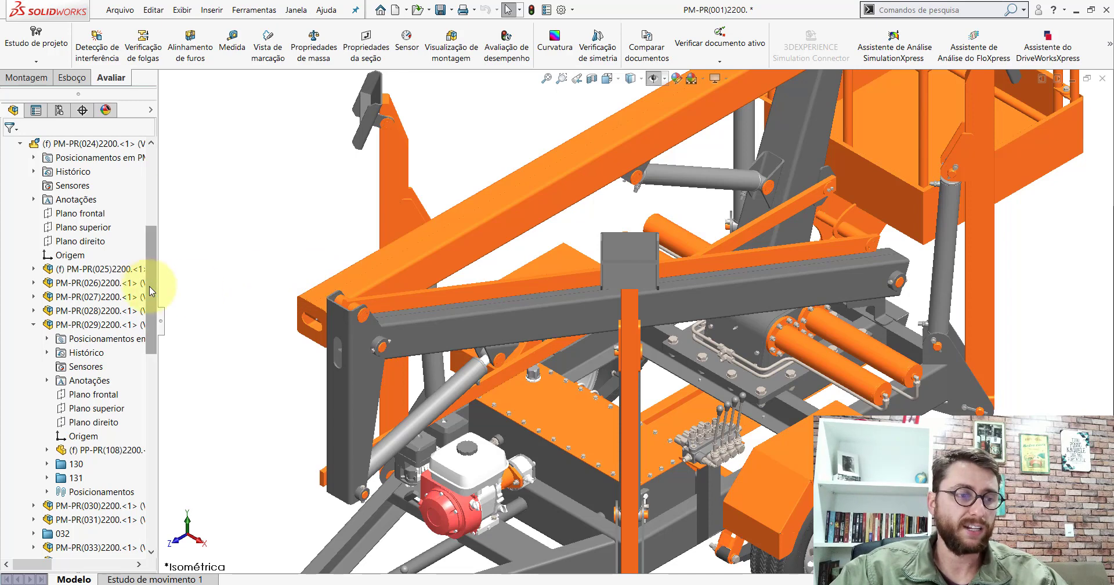
Collapse the tree again and select the long diagonal beam PP-PR(108)2200
drag(150, 287, 152, 182)
right_click(129, 147)
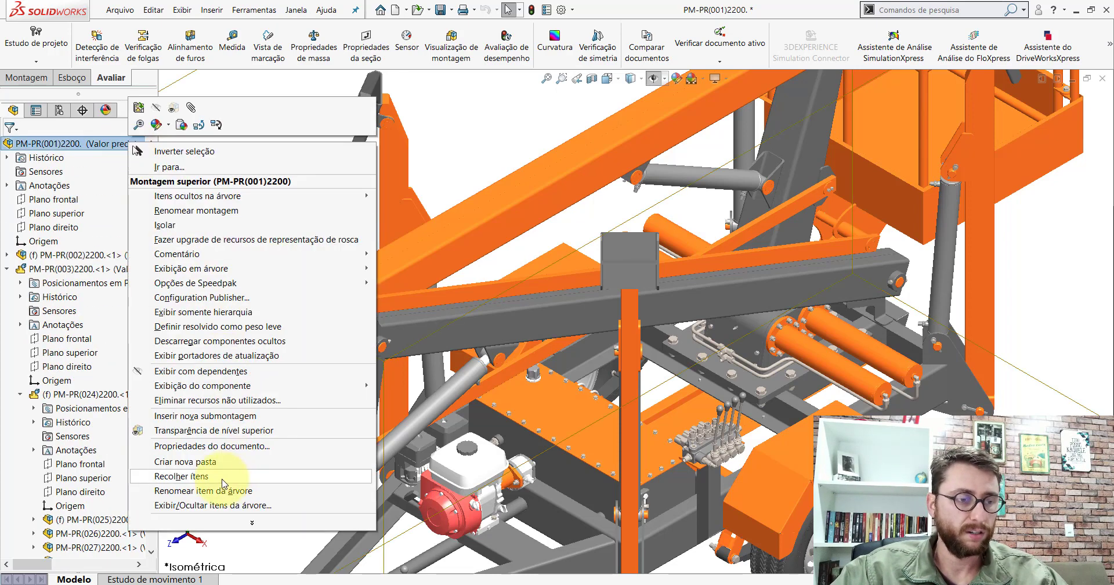
click(223, 477)
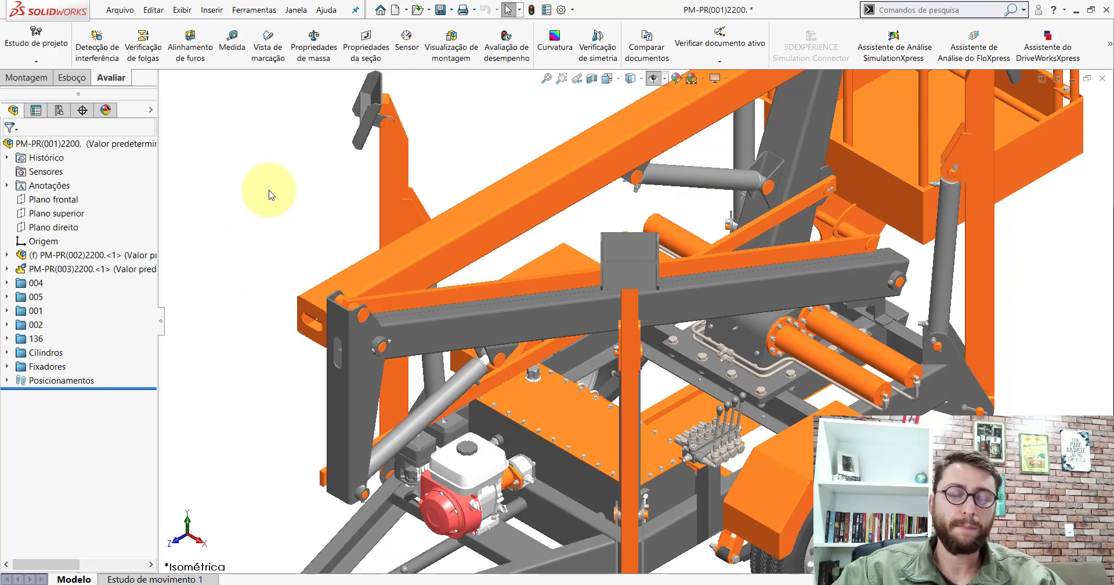
click(795, 207)
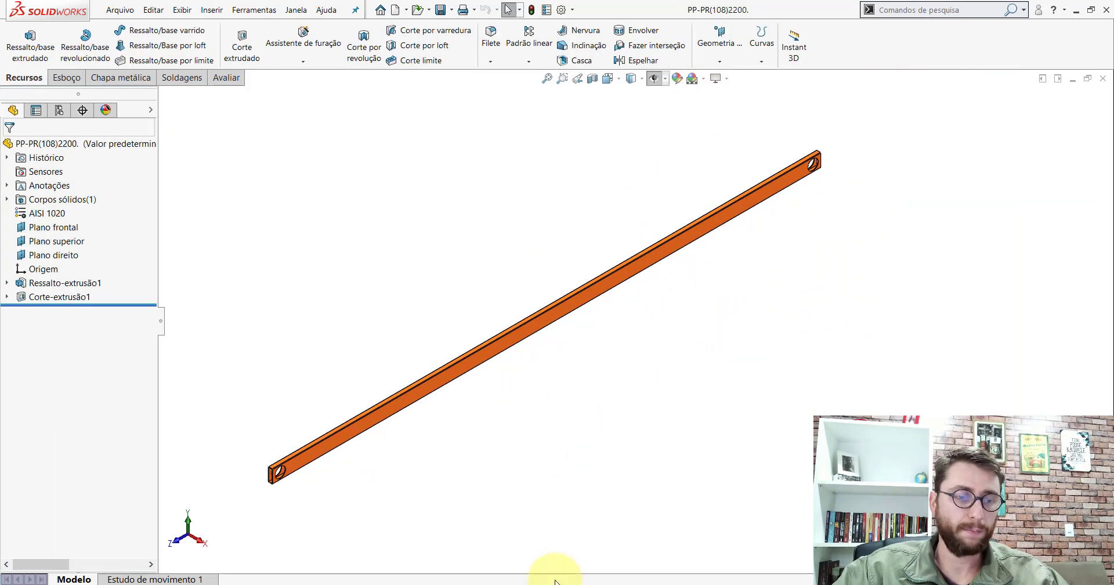
Switch to the beam's part window and measure the 20 mm gap between its faces
click(429, 540)
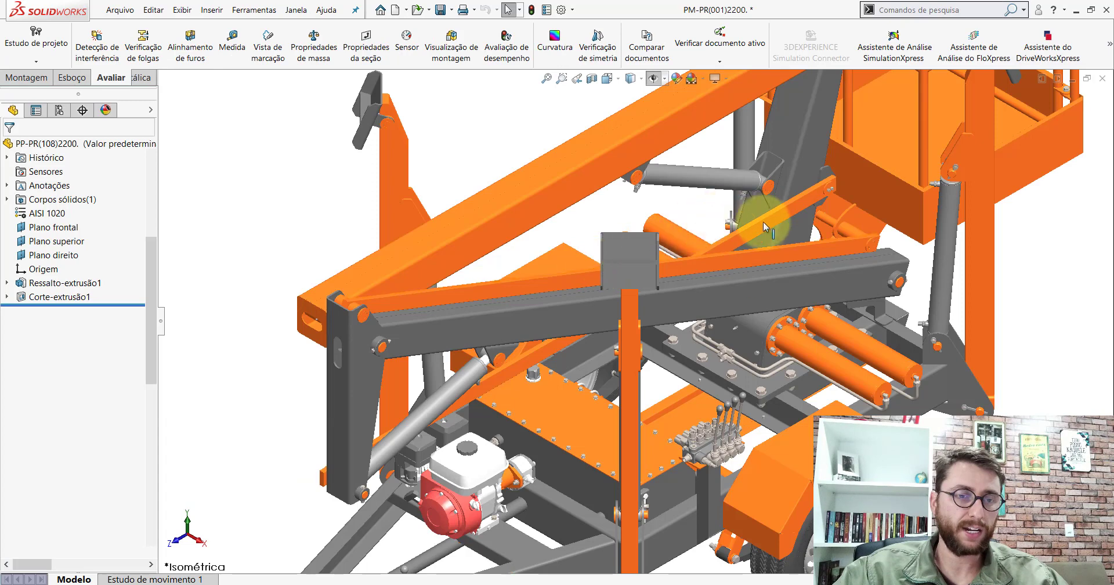
click(764, 227)
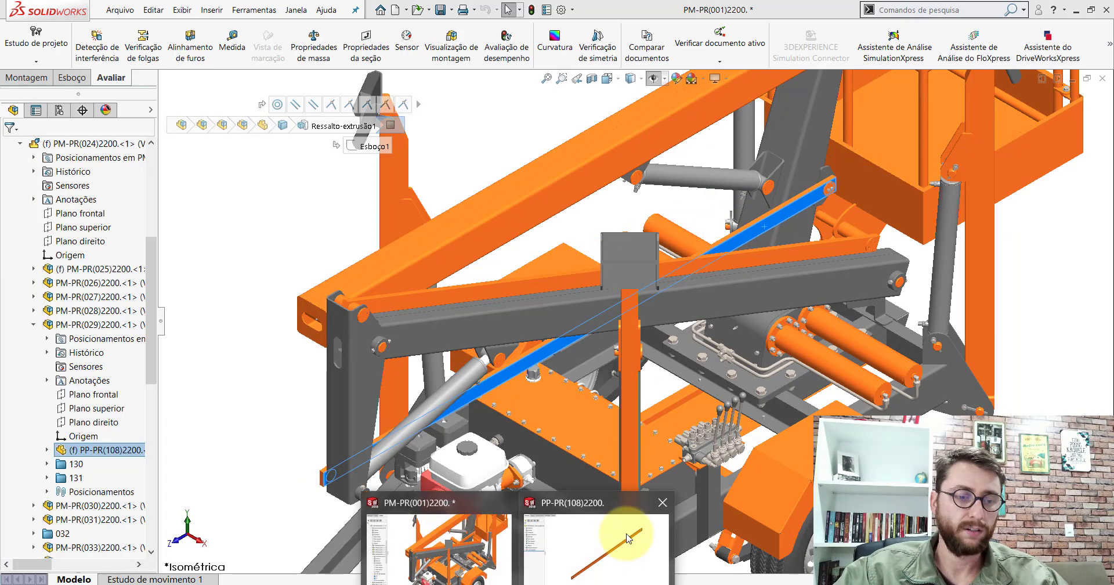
click(587, 537)
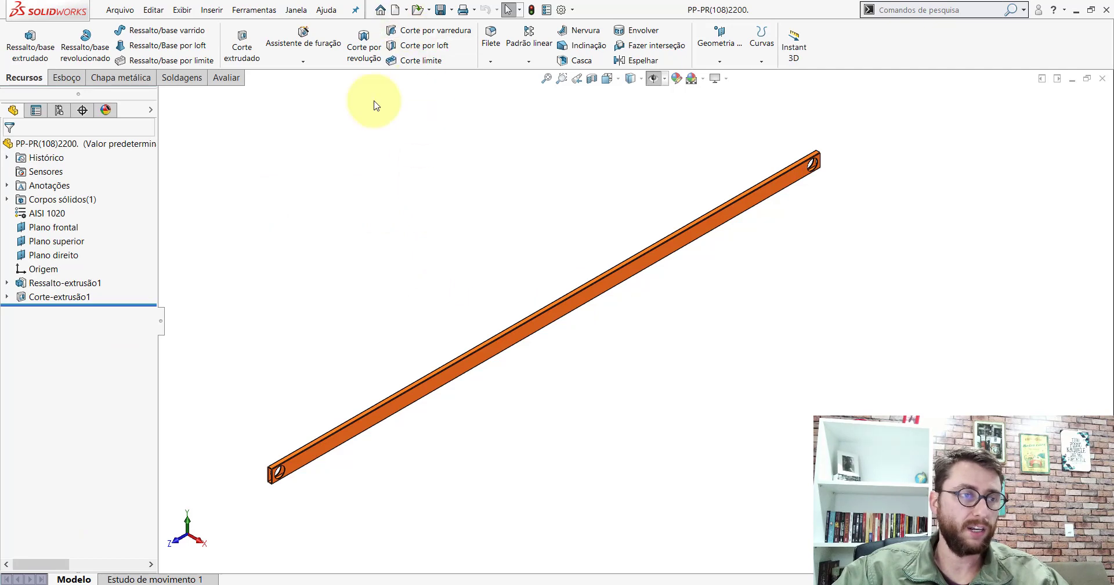
click(226, 77)
click(140, 41)
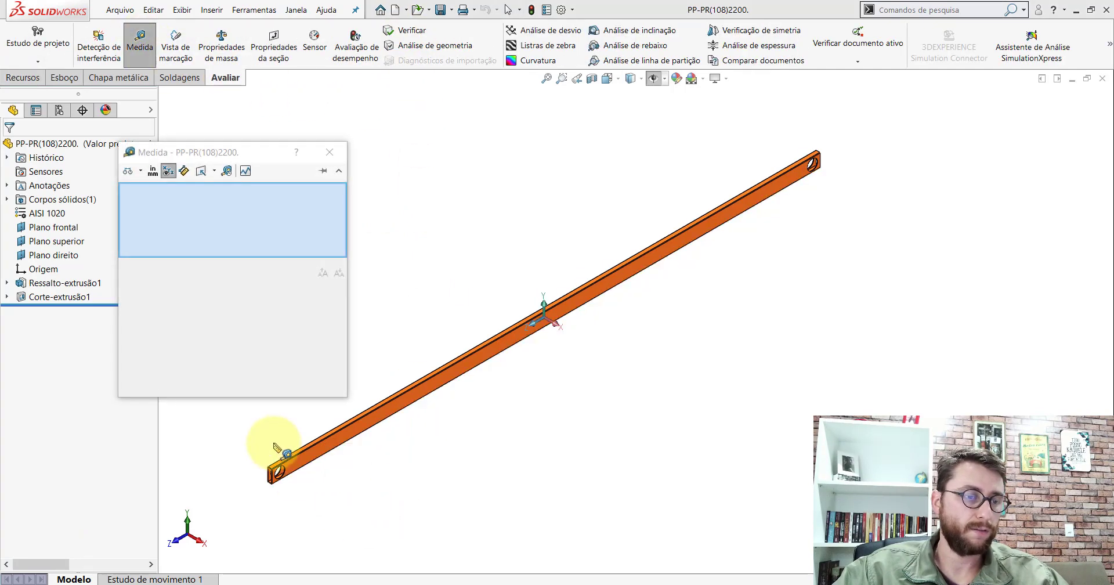
scroll(274, 450, down, 5)
click(583, 430)
scroll(561, 429, down, 1)
mouse_move(560, 428)
middle_down()
mouse_move(679, 391)
mouse_move(449, 425)
middle_up()
click(450, 426)
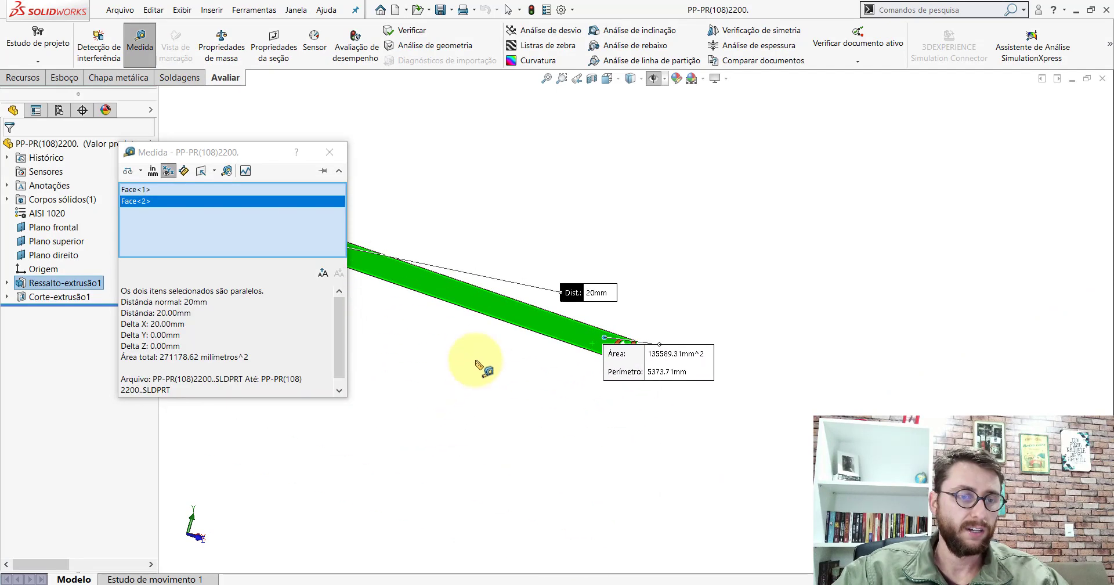
Measure the beam's broad side face and its 60 mm height
mouse_move(689, 323)
middle_down()
mouse_move(547, 334)
mouse_move(667, 316)
mouse_move(639, 396)
middle_up()
click(634, 311)
click(652, 318)
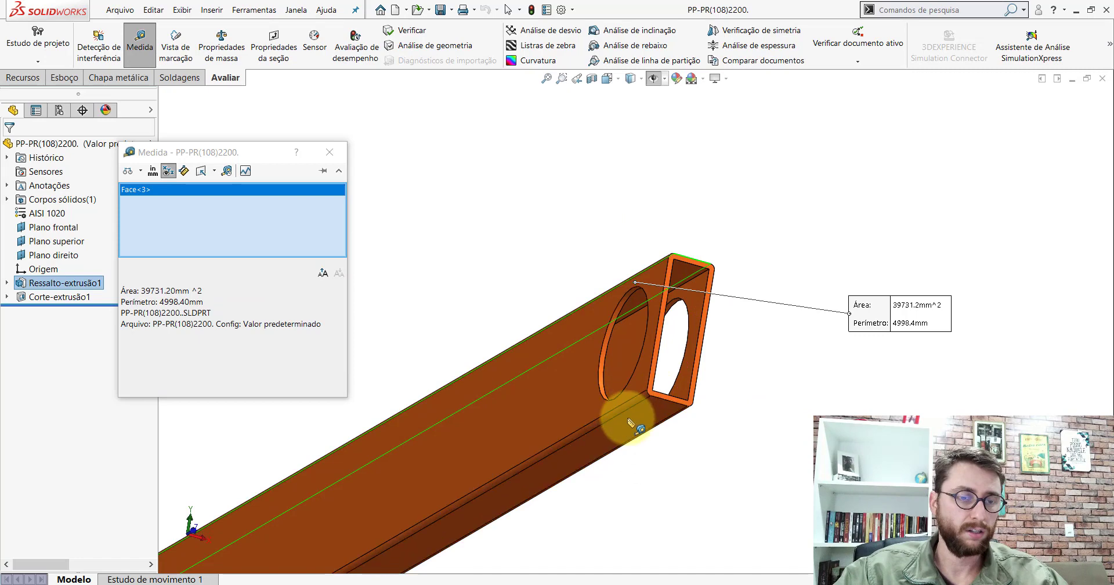
click(621, 418)
scroll(625, 424, up, 3)
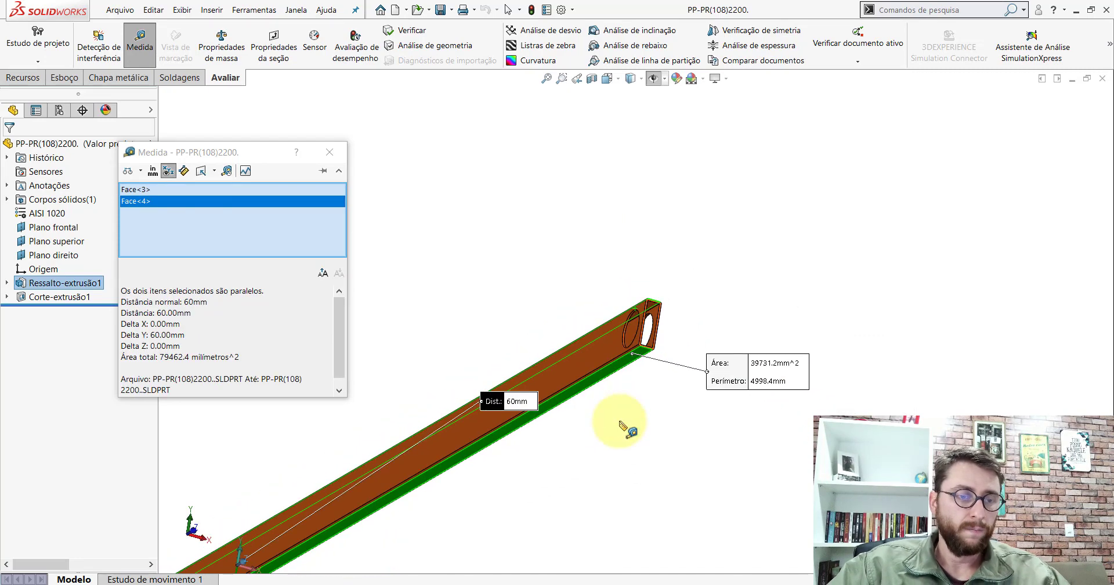
click(542, 261)
scroll(652, 319, down, 5)
scroll(607, 281, down, 5)
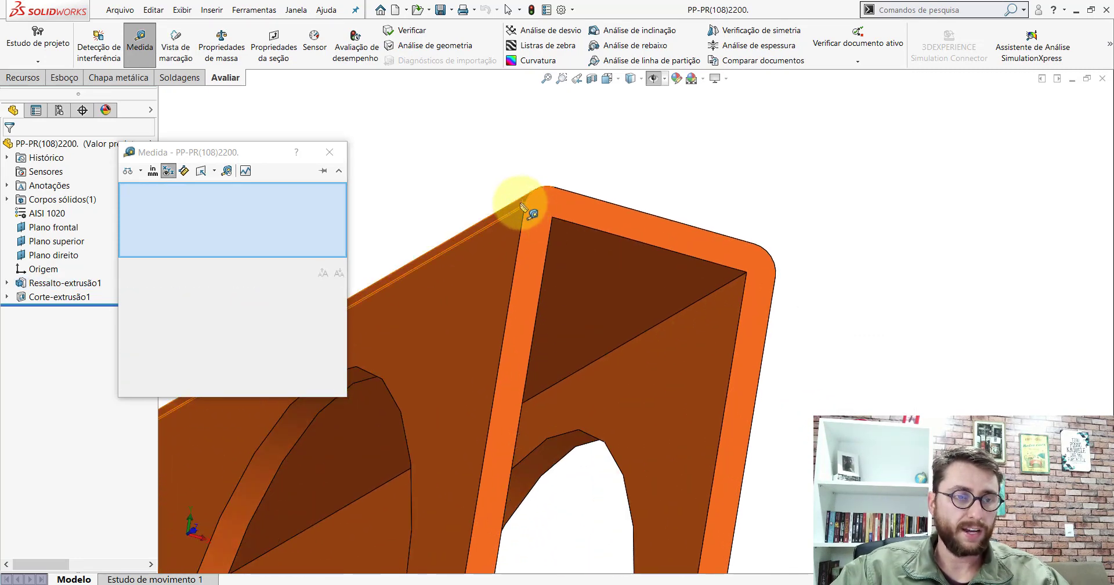
Measure the beam end face and the 2.25 mm tube wall thickness
click(521, 205)
click(573, 168)
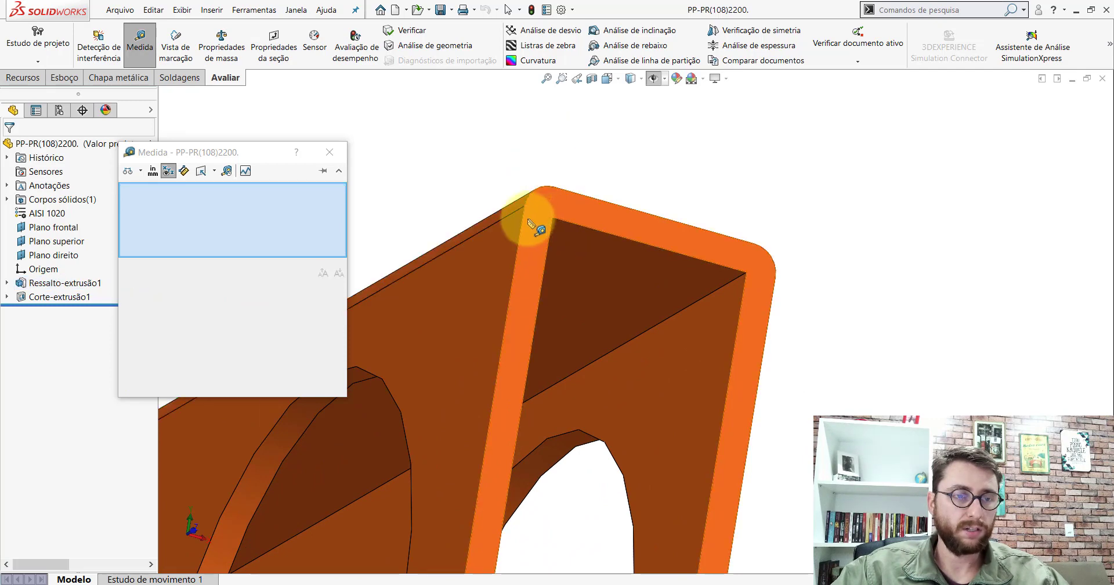
click(533, 230)
click(549, 245)
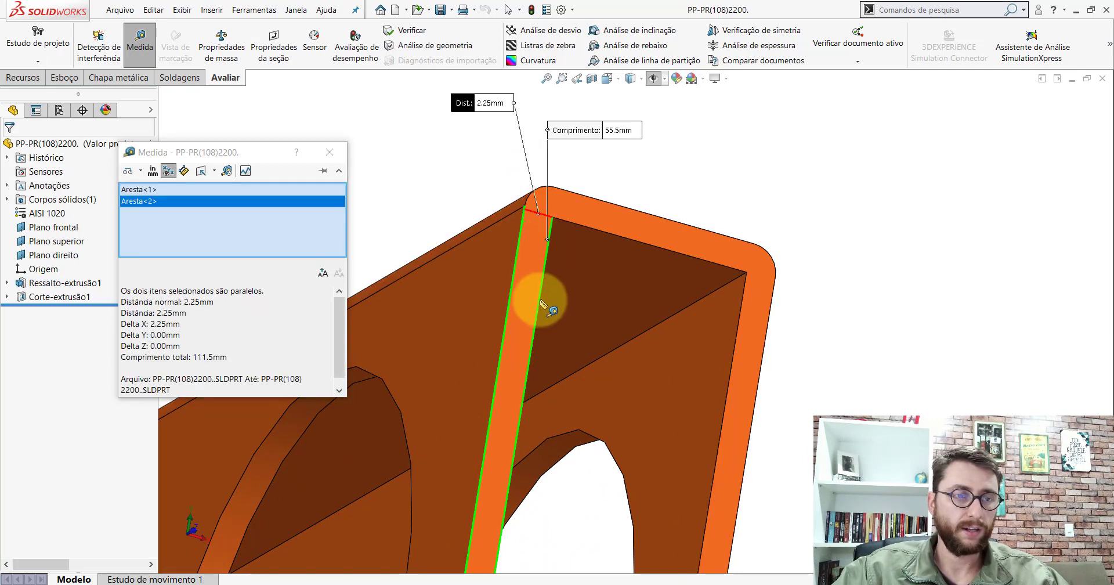
click(330, 152)
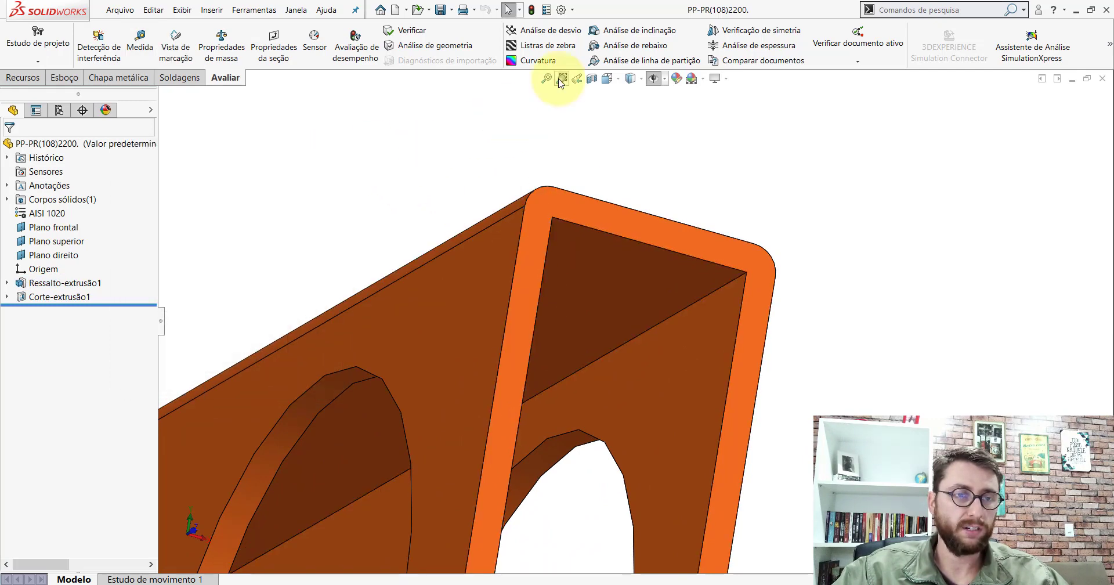
Show the bar in Isometric view and measure its 2483.20 mm length
click(615, 80)
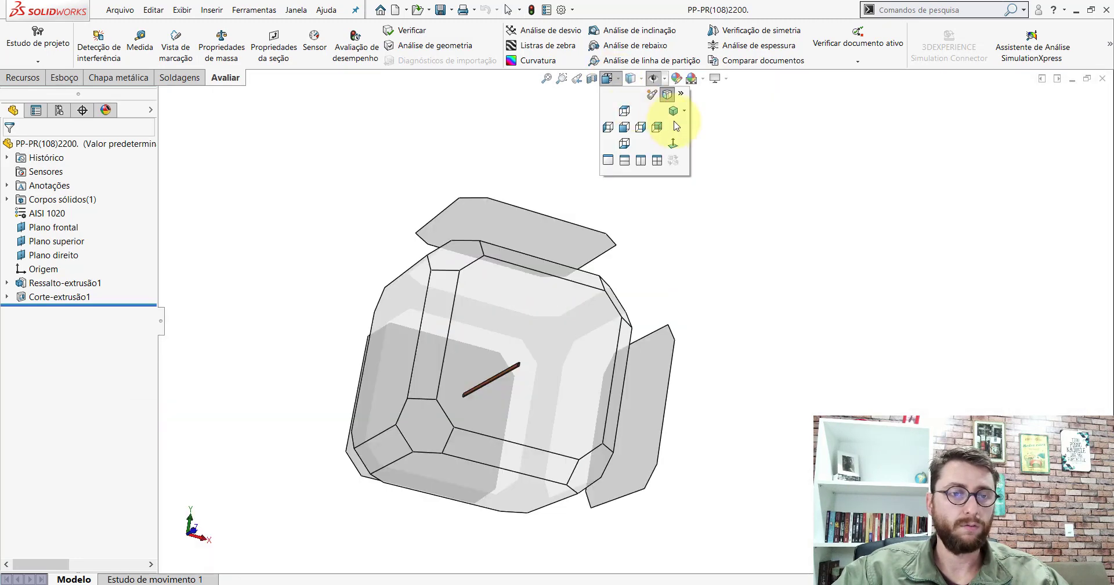
click(669, 119)
click(140, 41)
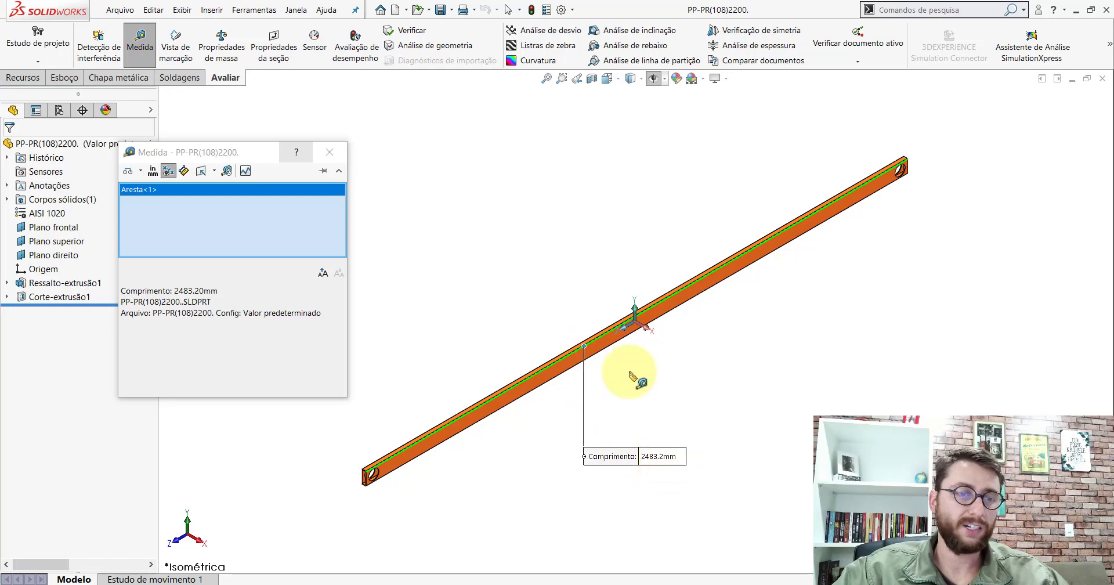
click(329, 152)
Create a new blank part and switch to Isometric view
click(395, 10)
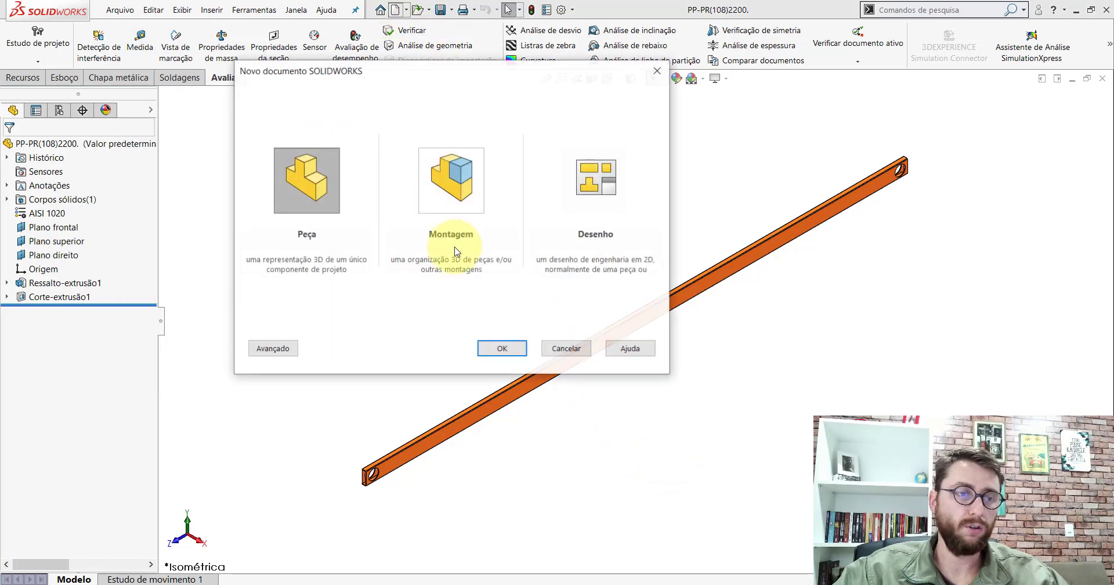
double_click(298, 209)
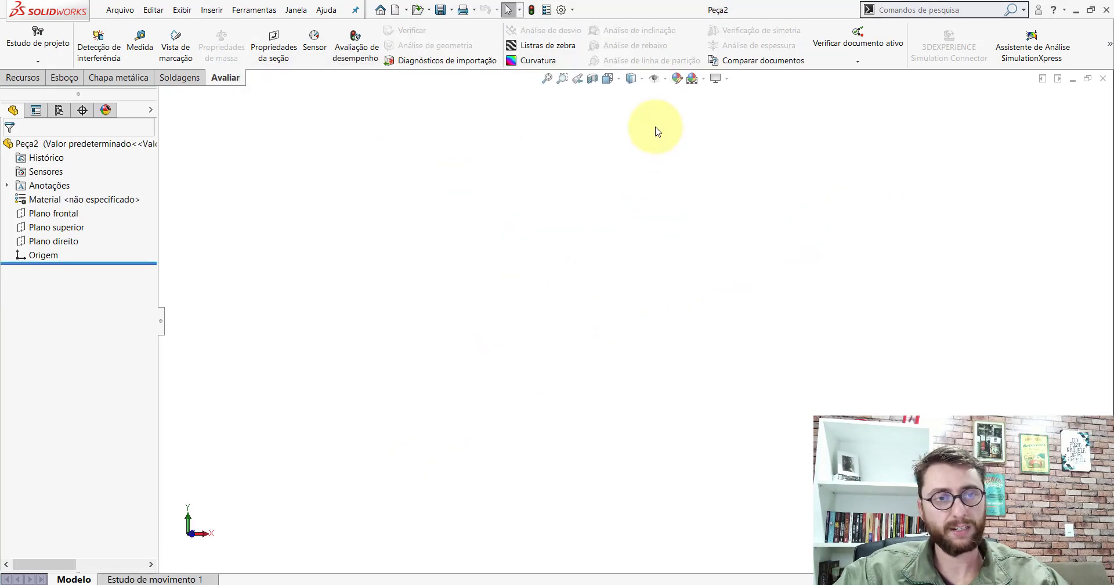
click(608, 78)
click(674, 111)
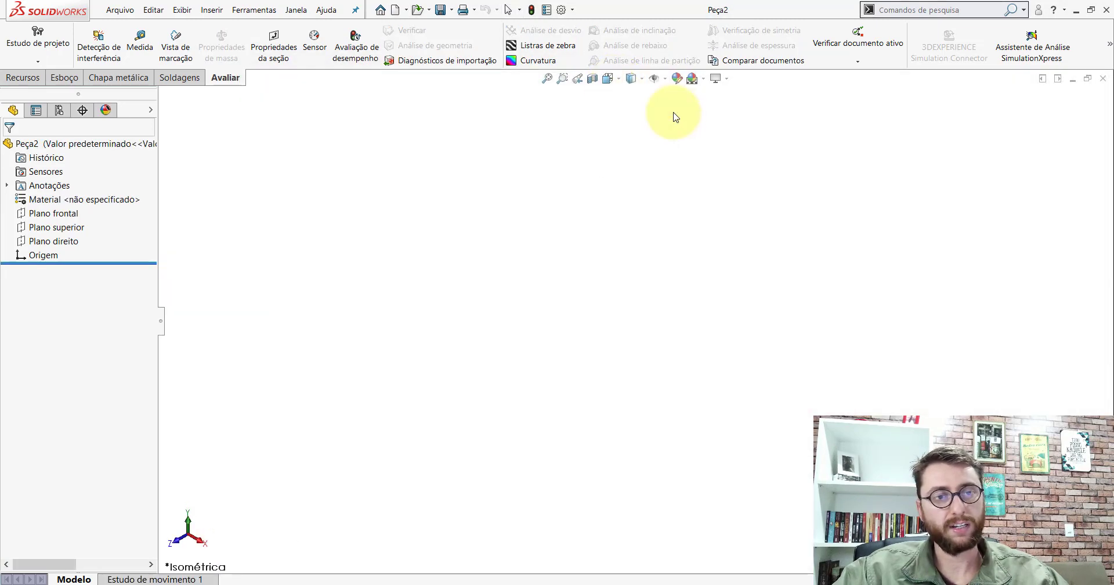
Draw a center rectangle at the origin in a Front Plane sketch
click(50, 215)
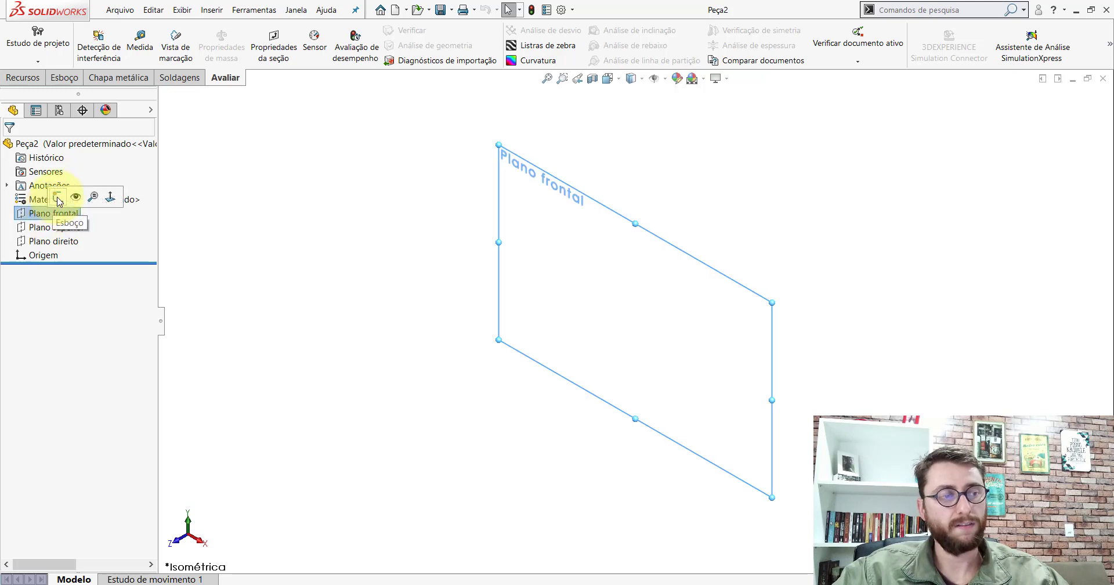
click(57, 199)
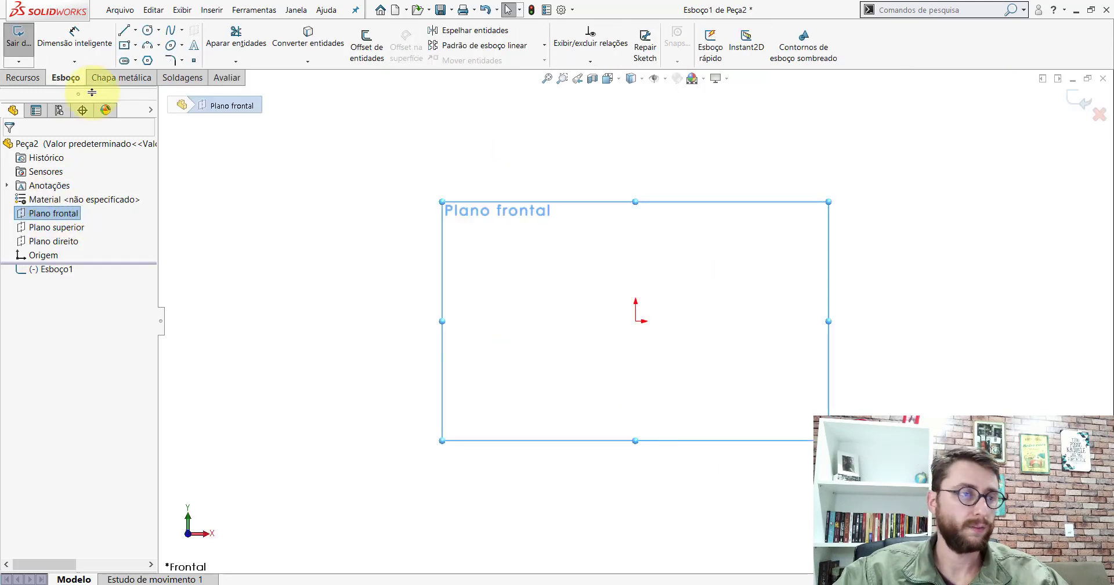
click(125, 45)
scroll(836, 377, down, 2)
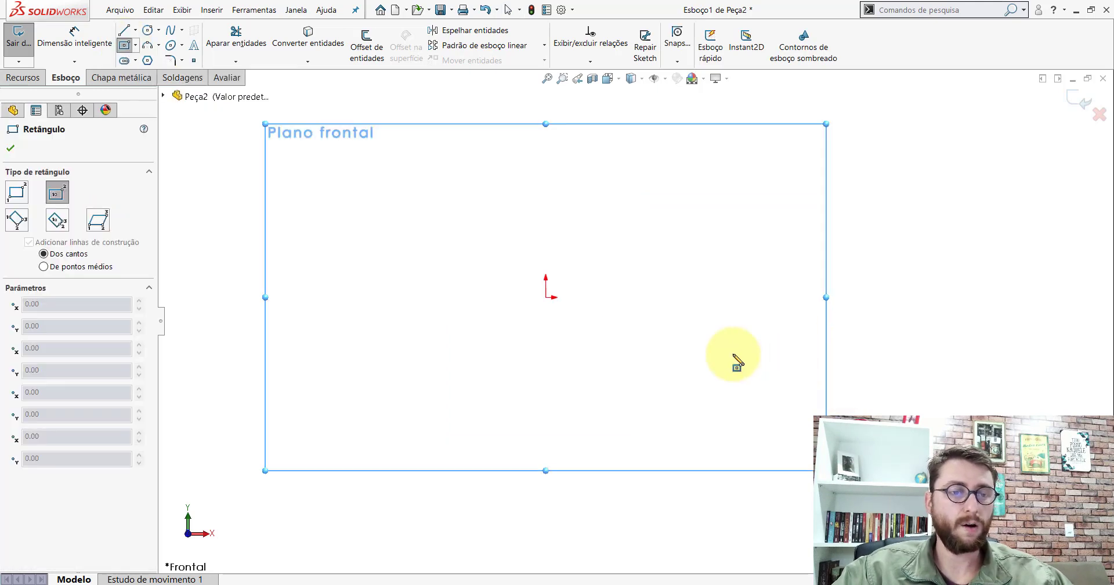
click(546, 297)
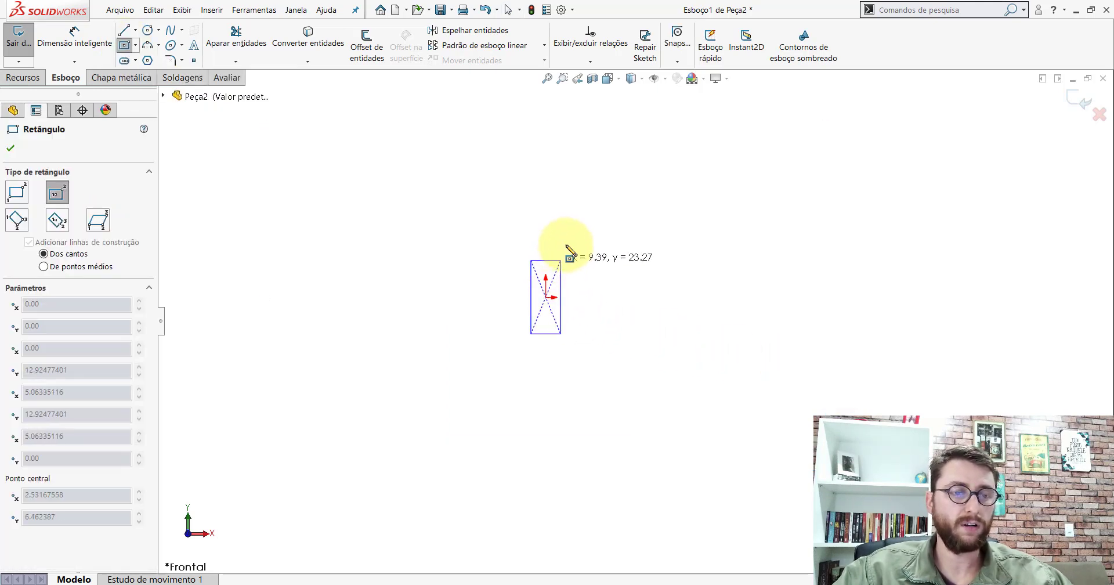
click(604, 170)
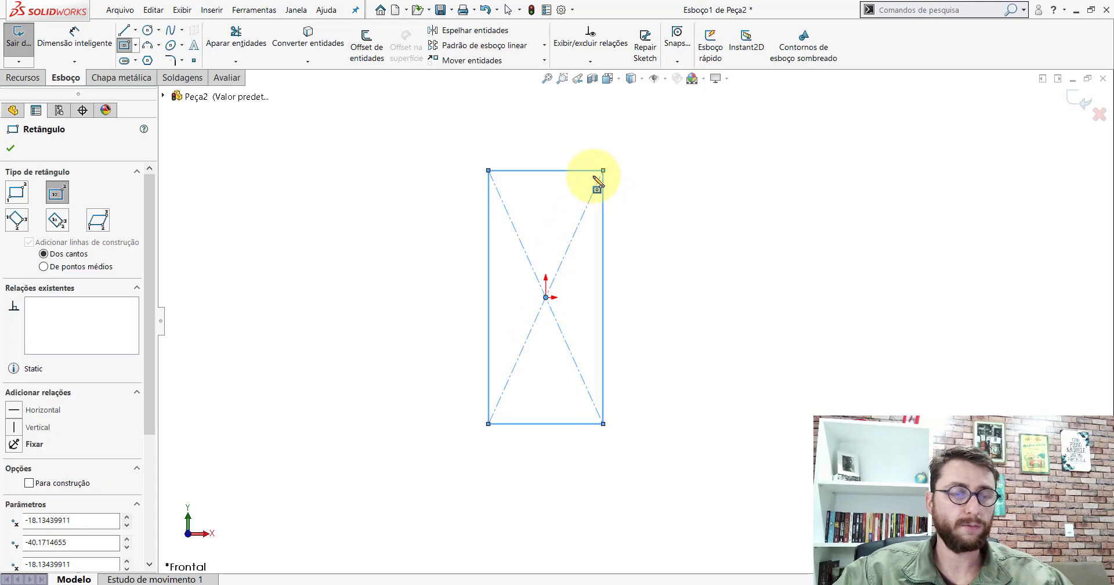
key(Escape)
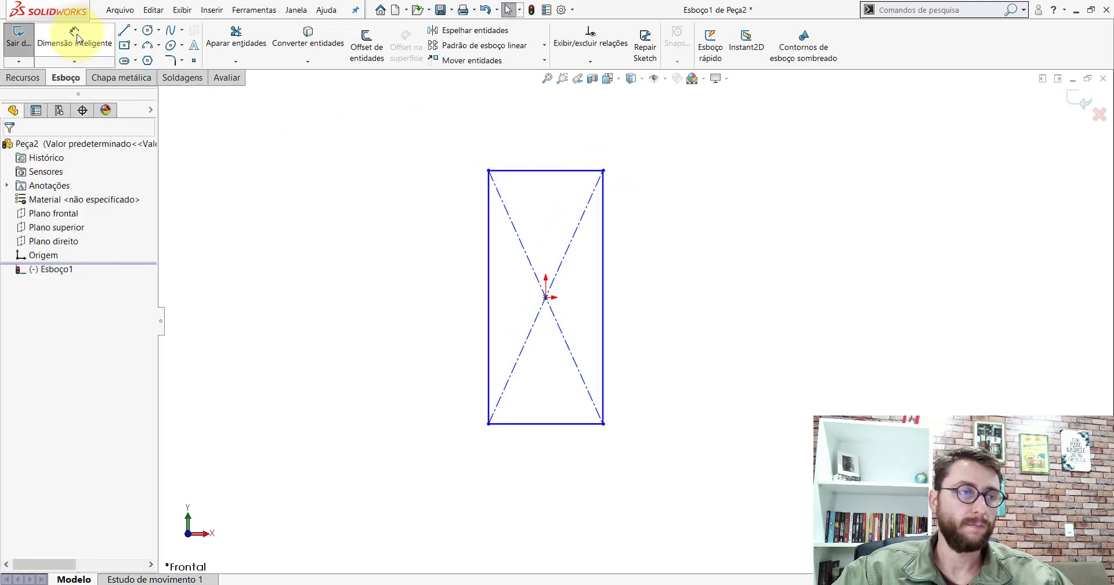
Dimension the rectangle 20 mm wide and 60 mm high, then fit the view
click(77, 37)
click(541, 171)
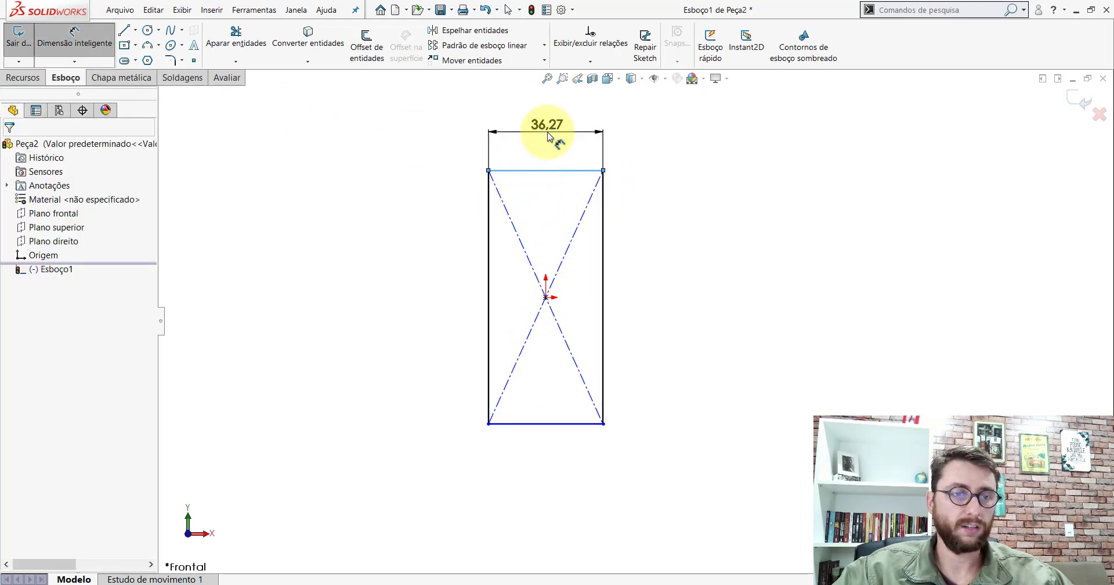
click(550, 139)
key(Return)
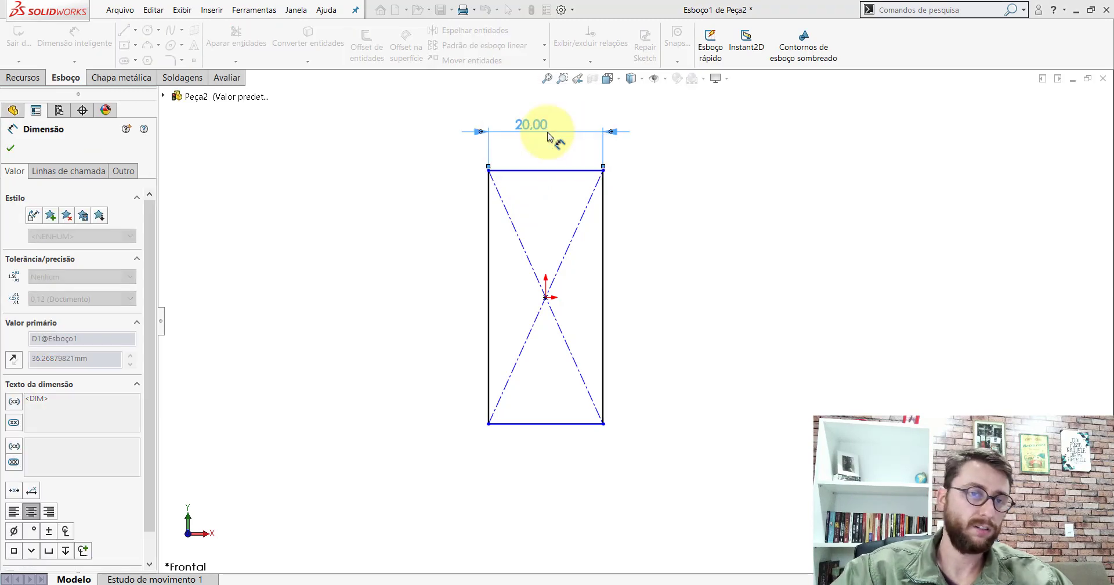
click(604, 227)
click(678, 294)
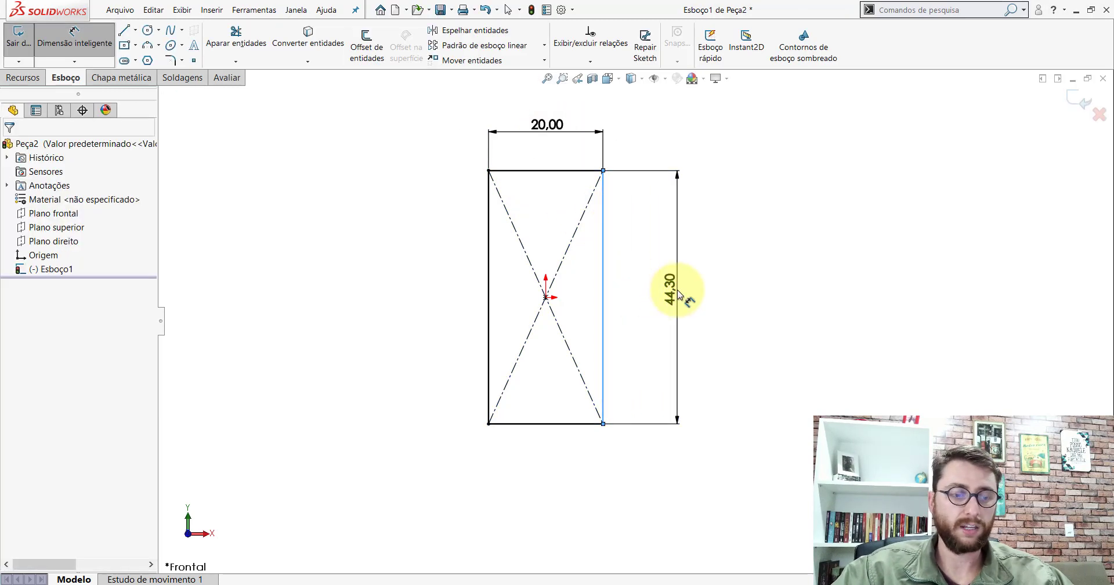
text(60)
key(Return)
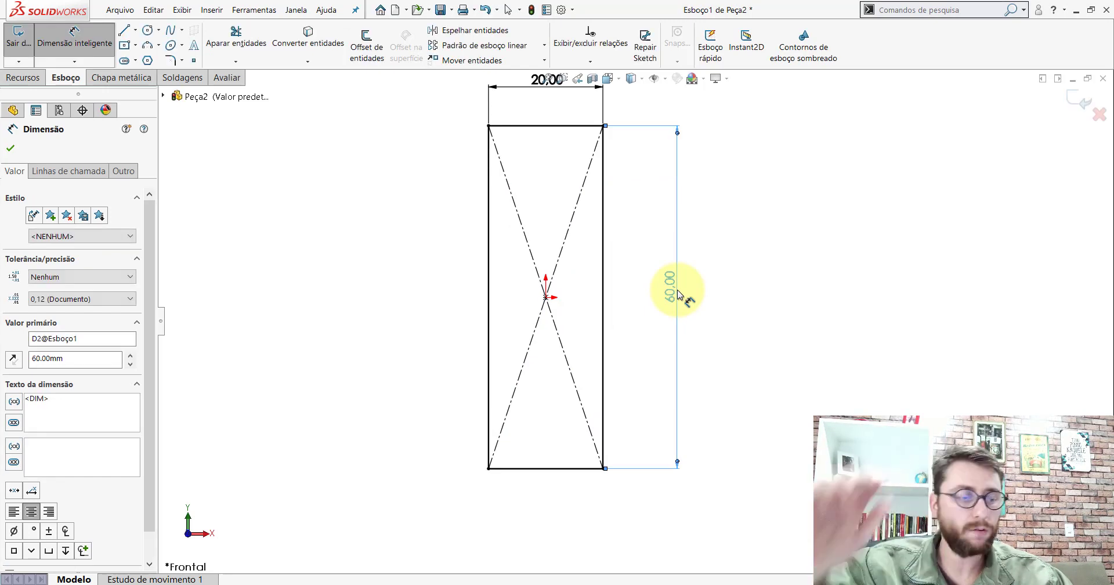
key(Escape)
key(f)
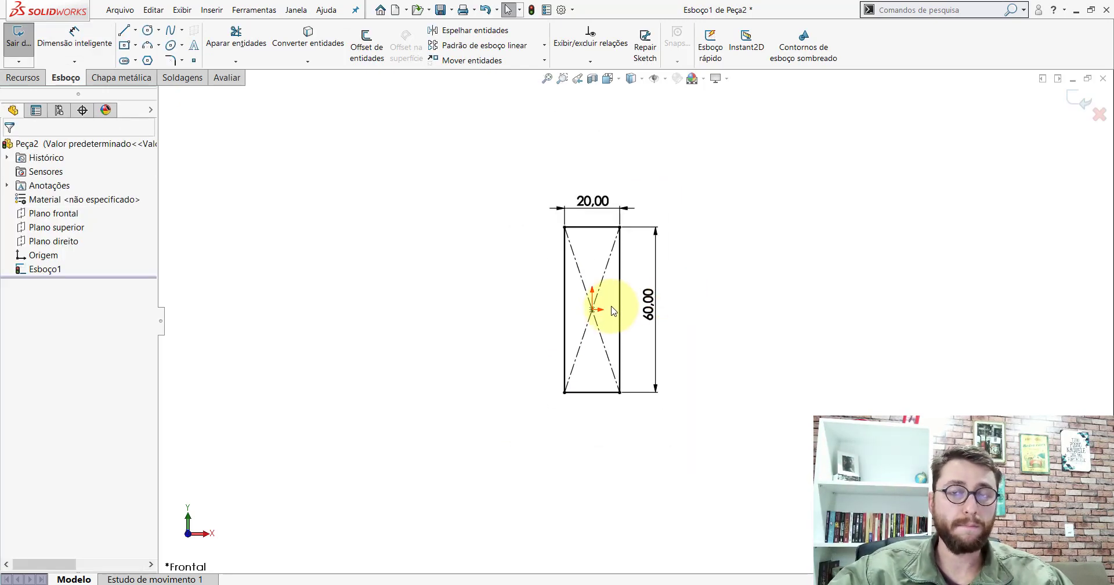
scroll(756, 278, down, 2)
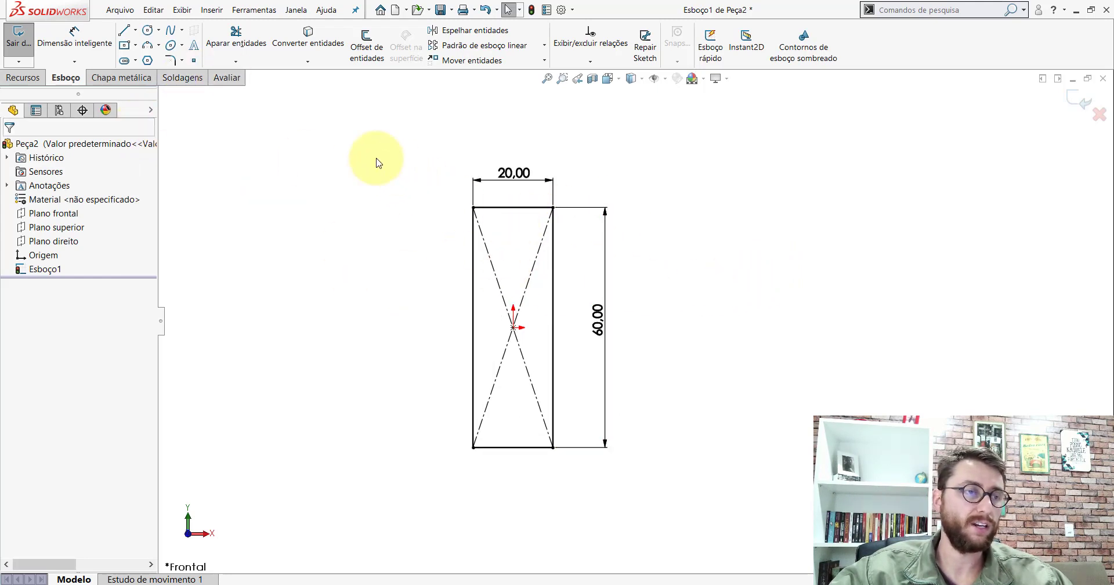
Round all four rectangle corners with 2 mm sketch fillets
click(170, 60)
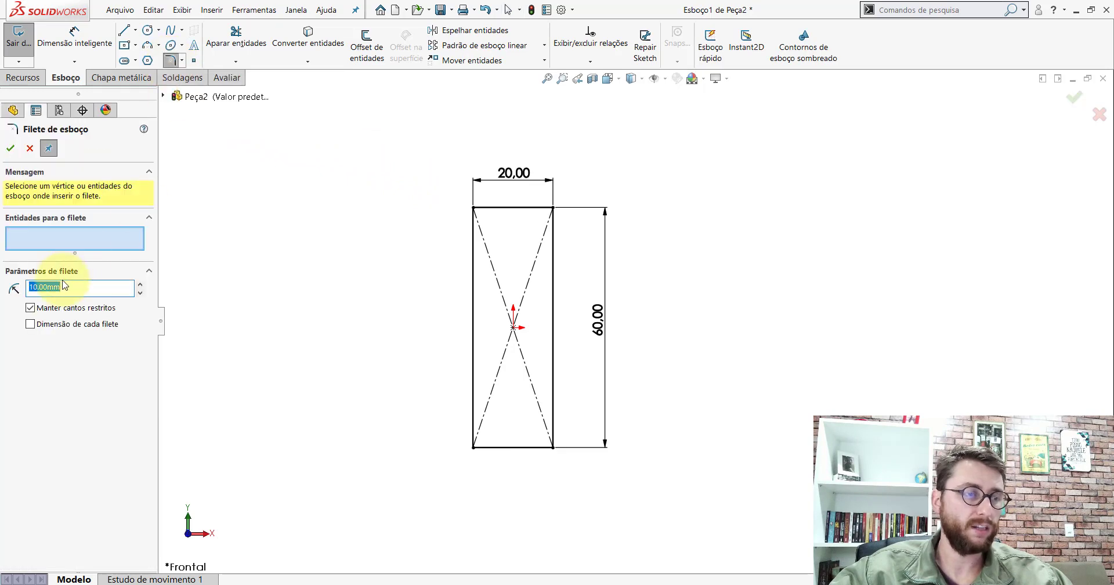
scroll(531, 241, down, 2)
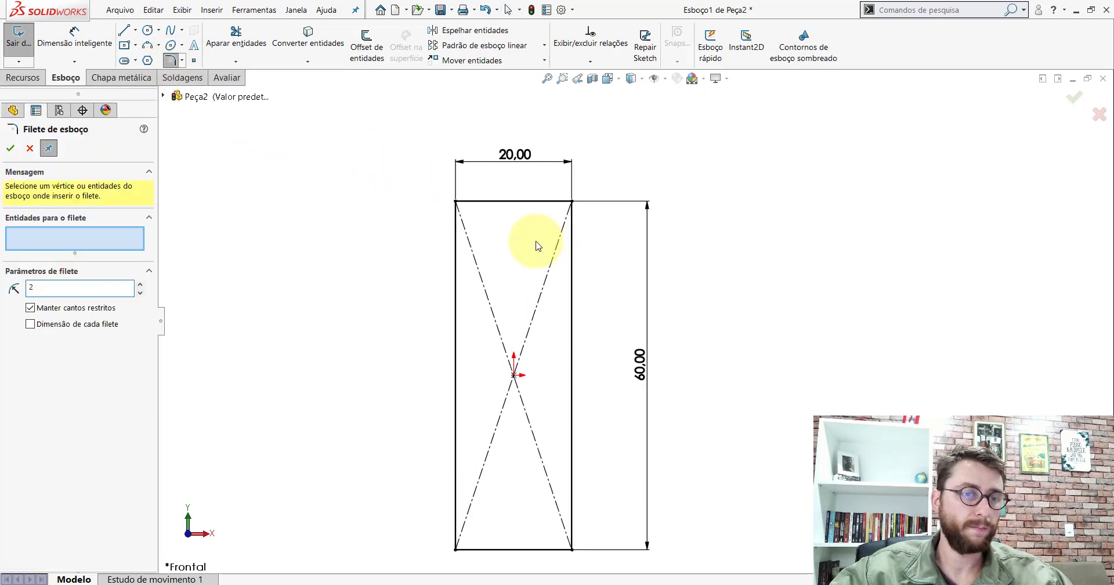
click(455, 202)
click(572, 203)
scroll(580, 290, up, 3)
scroll(592, 435, down, 2)
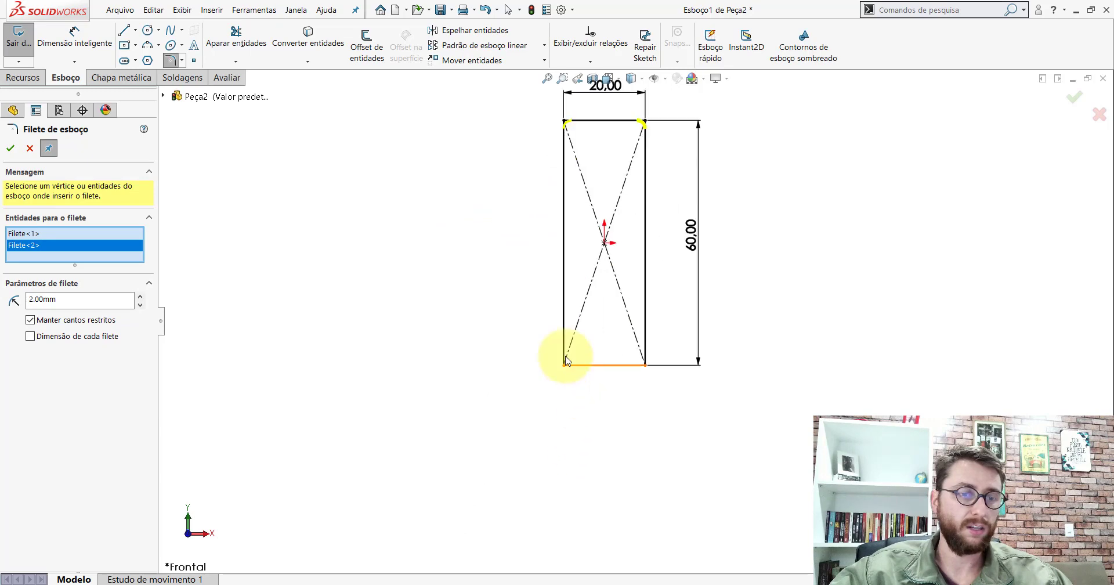
click(564, 364)
click(645, 365)
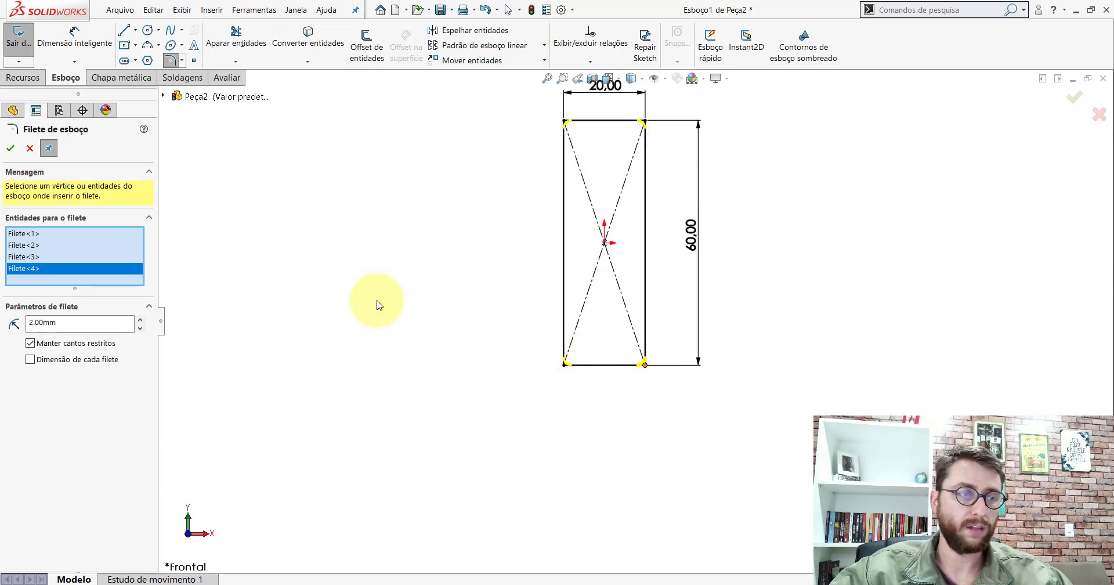
click(10, 148)
click(10, 148)
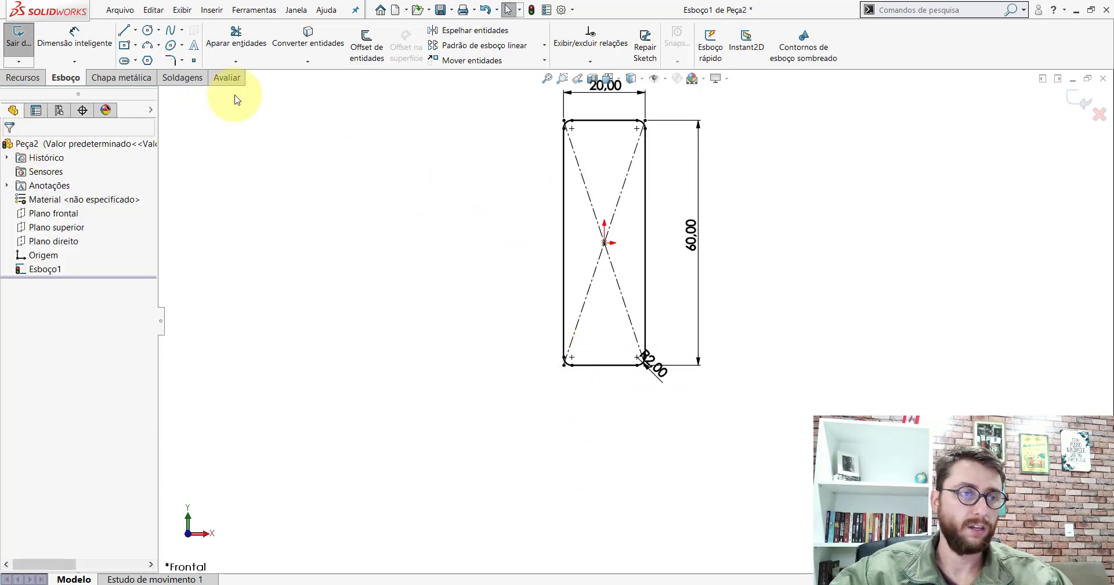
Offset the outline 2 mm inward with Reverse to form the tube wall
click(376, 48)
scroll(655, 186, down, 1)
scroll(627, 145, down, 1)
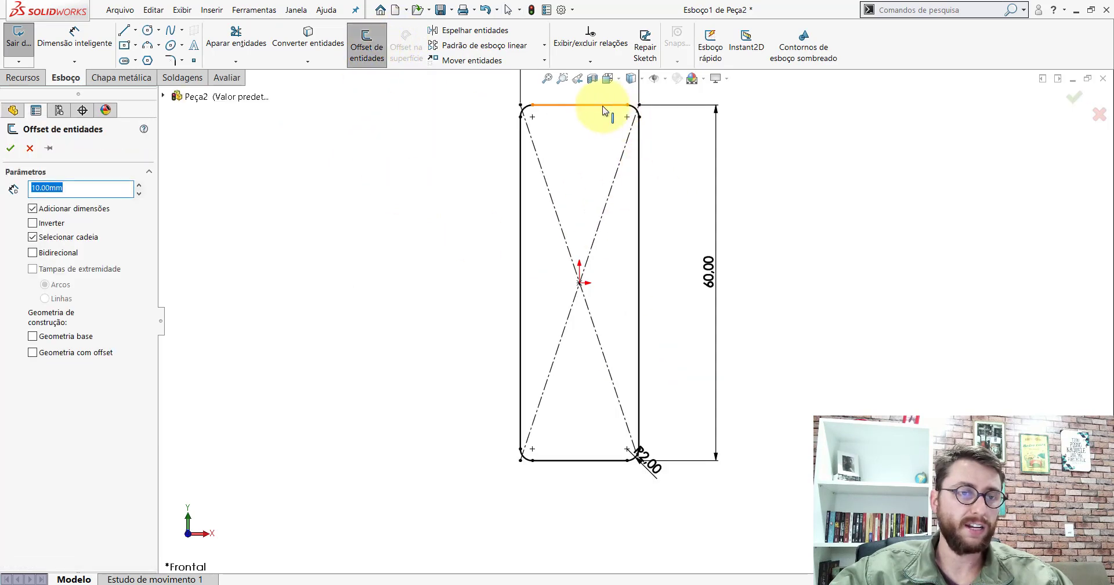
click(603, 110)
scroll(789, 238, up, 2)
text(2)
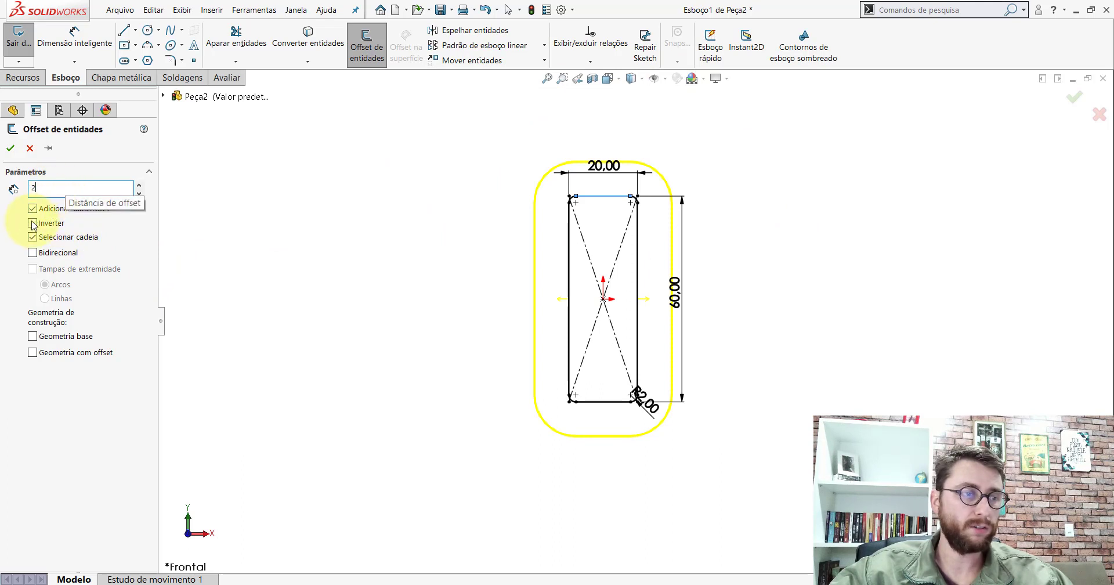
key(Return)
scroll(626, 232, down, 2)
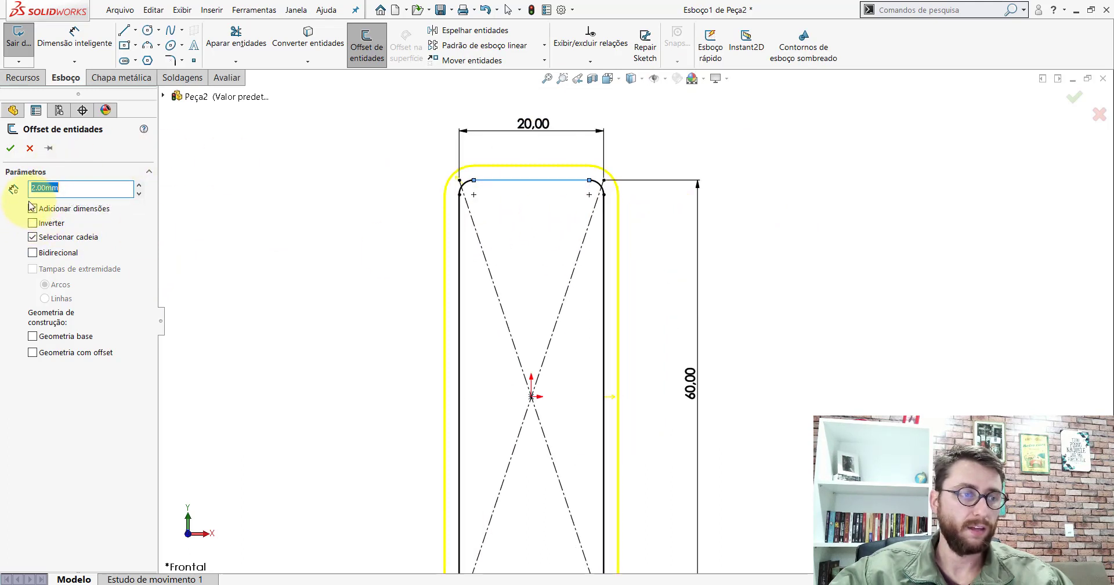
click(33, 224)
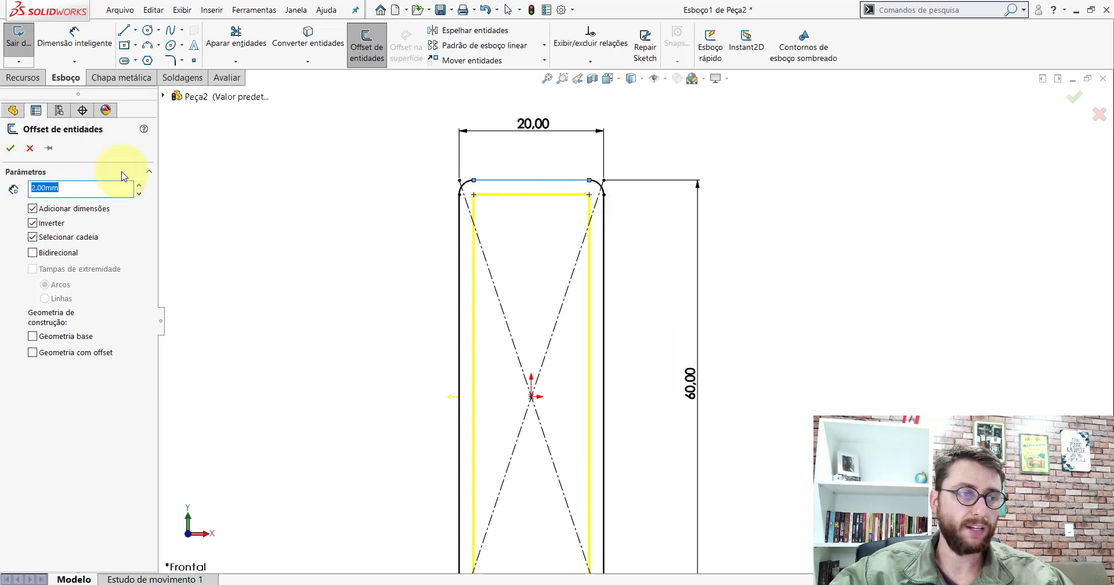
click(11, 150)
click(608, 78)
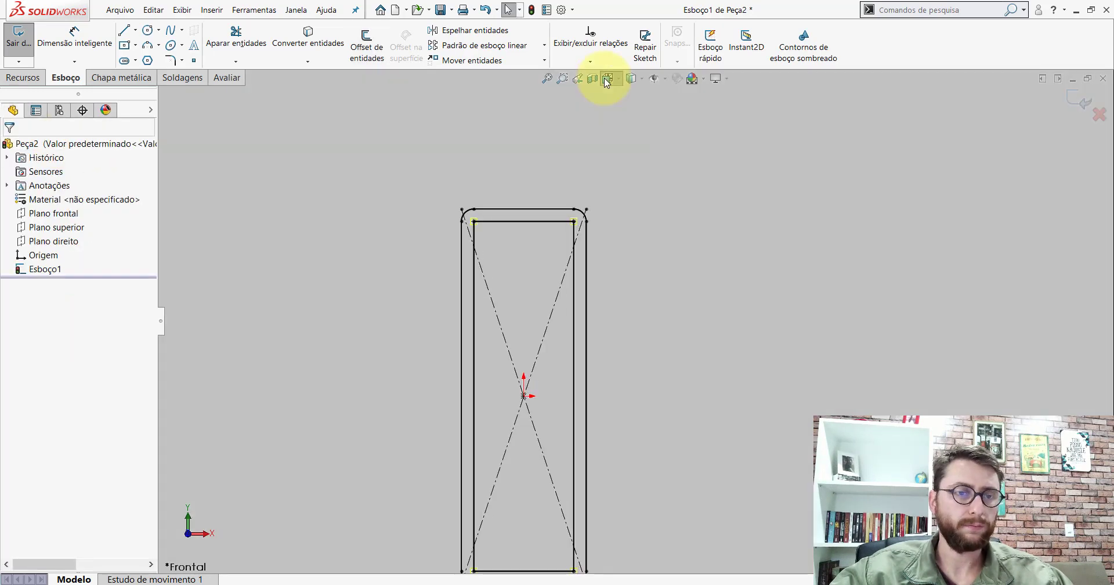
click(674, 113)
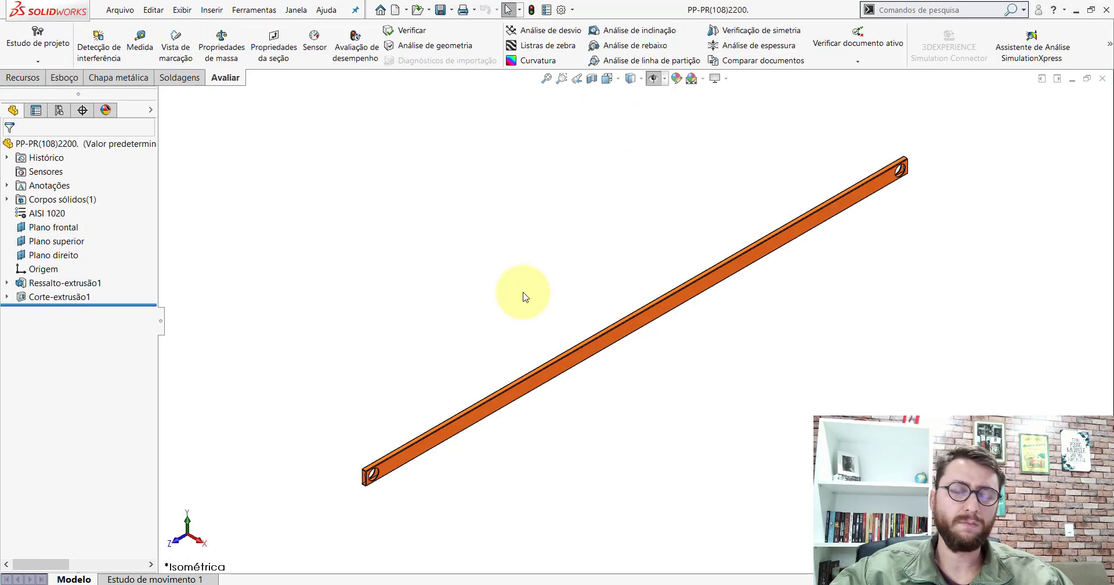
click(666, 302)
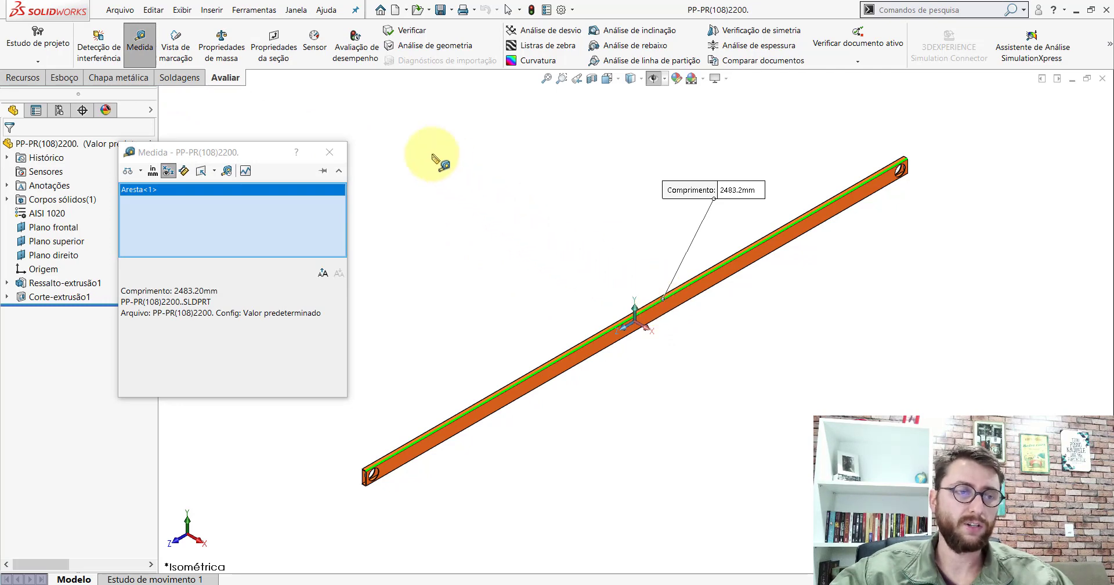
click(329, 152)
click(676, 537)
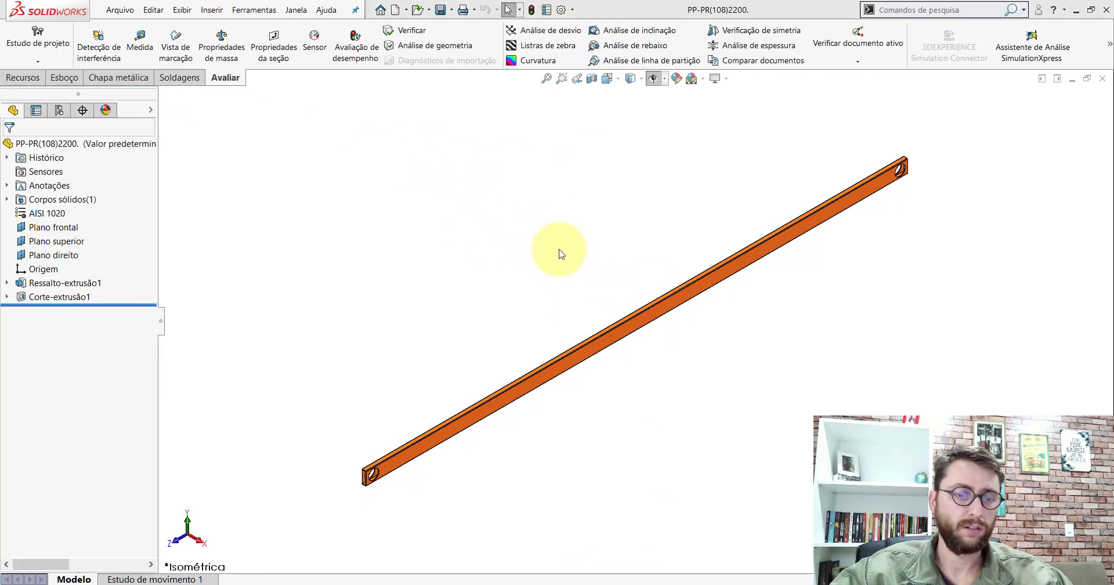
Extrude the tube profile by Plano médio to 2483.20 mm as Ressalto-extrusão1
click(31, 84)
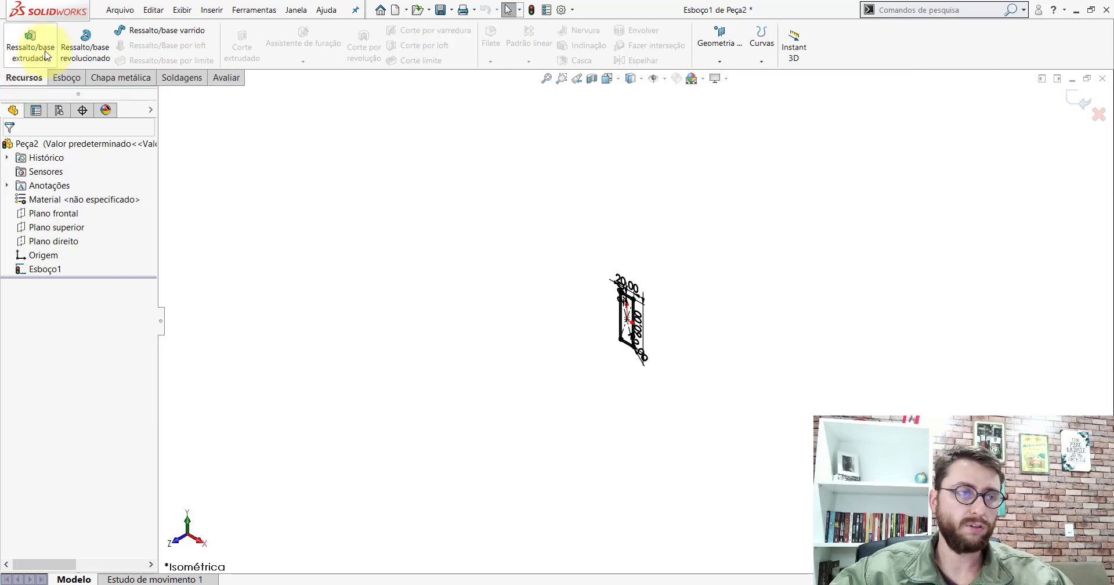
scroll(677, 331, down, 5)
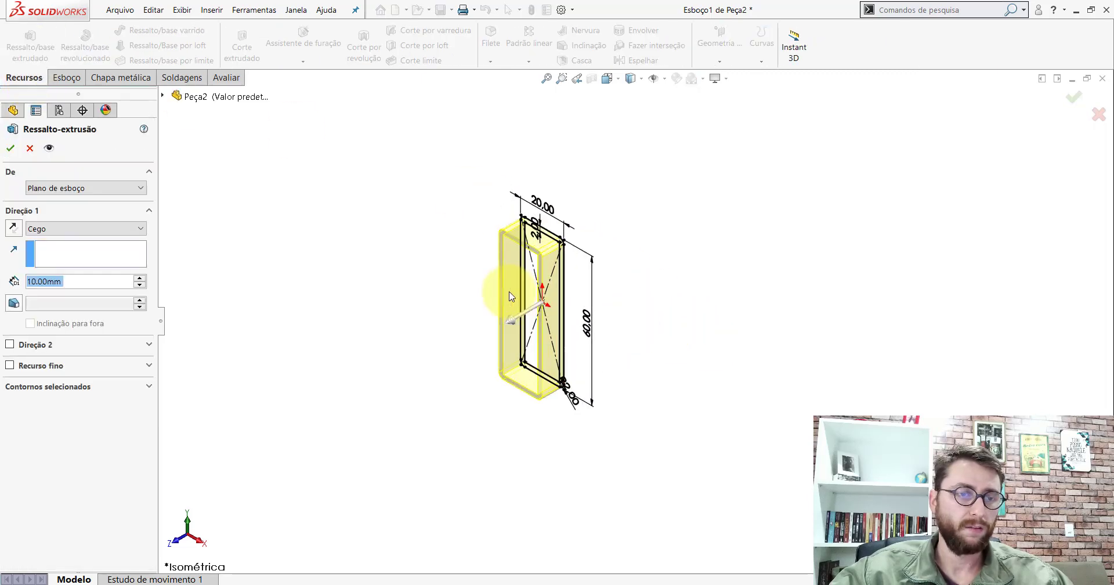
click(41, 229)
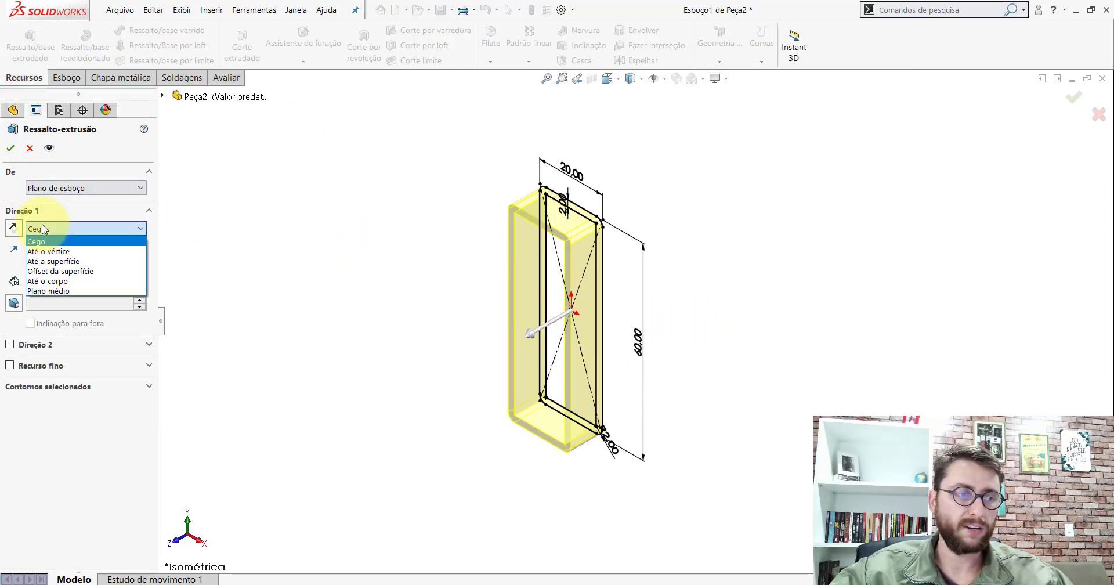
click(68, 291)
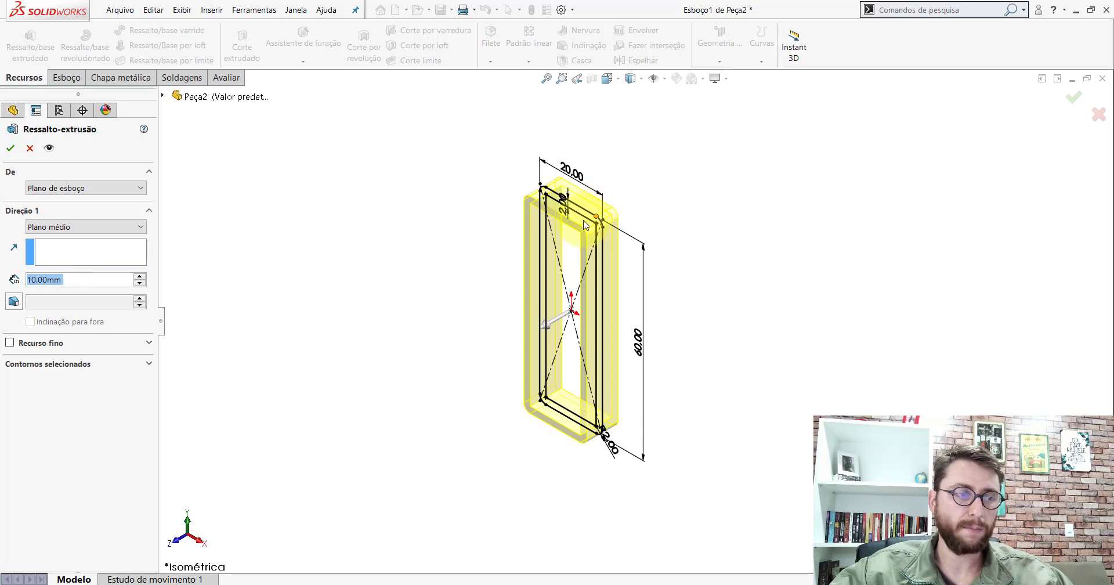
text(2483.)
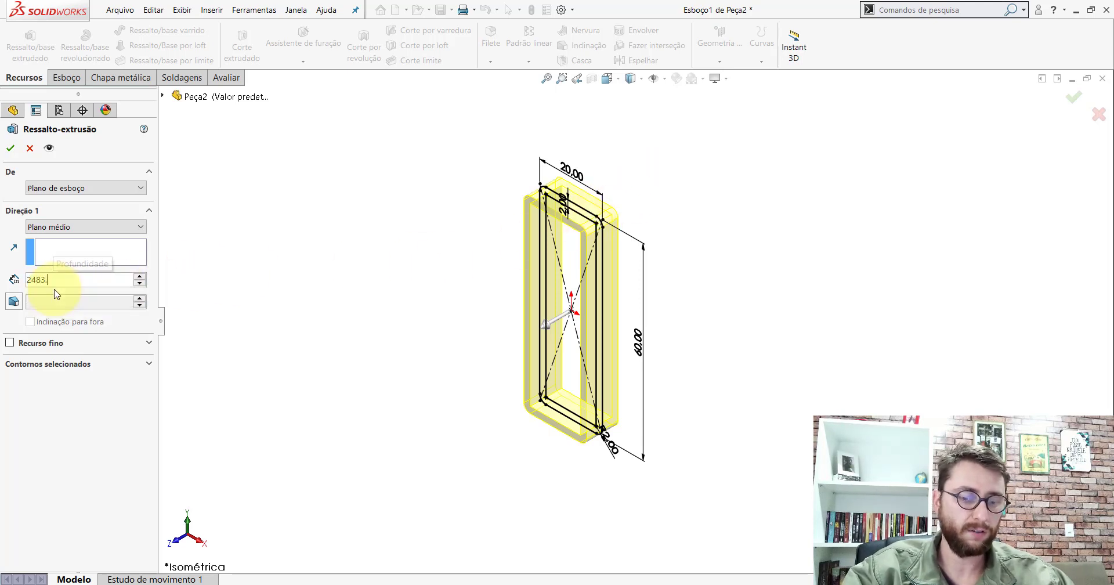
text(20mm)
key(Return)
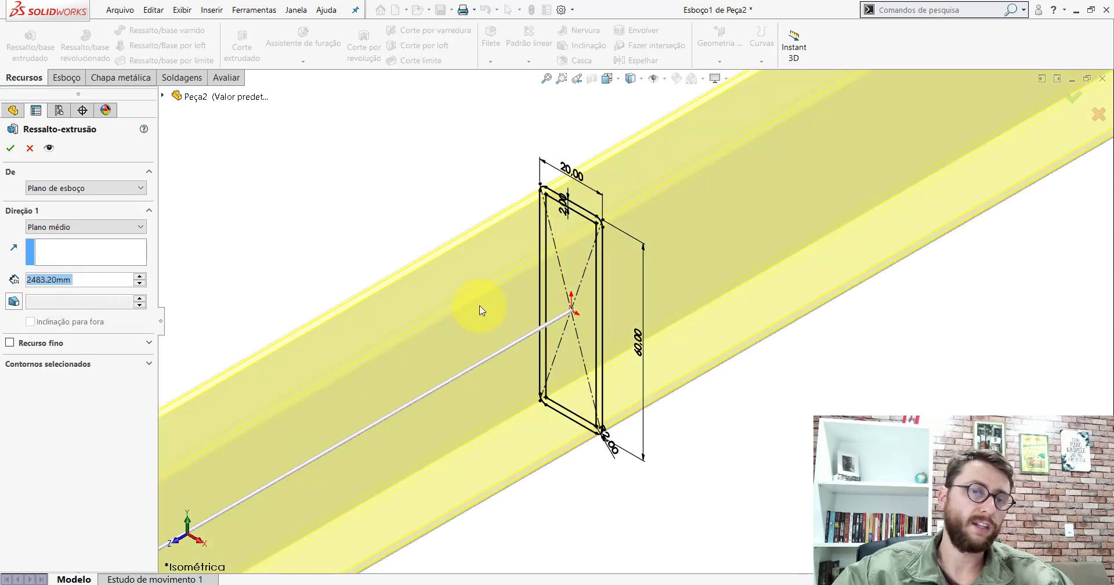
key(f)
click(15, 149)
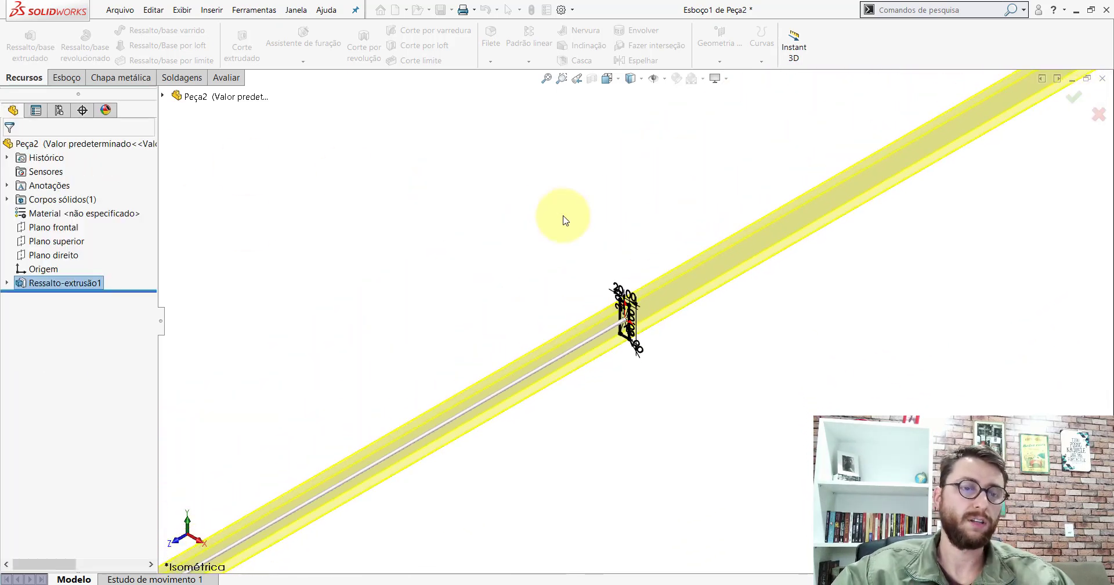
scroll(626, 248, up, 5)
scroll(724, 225, down, 3)
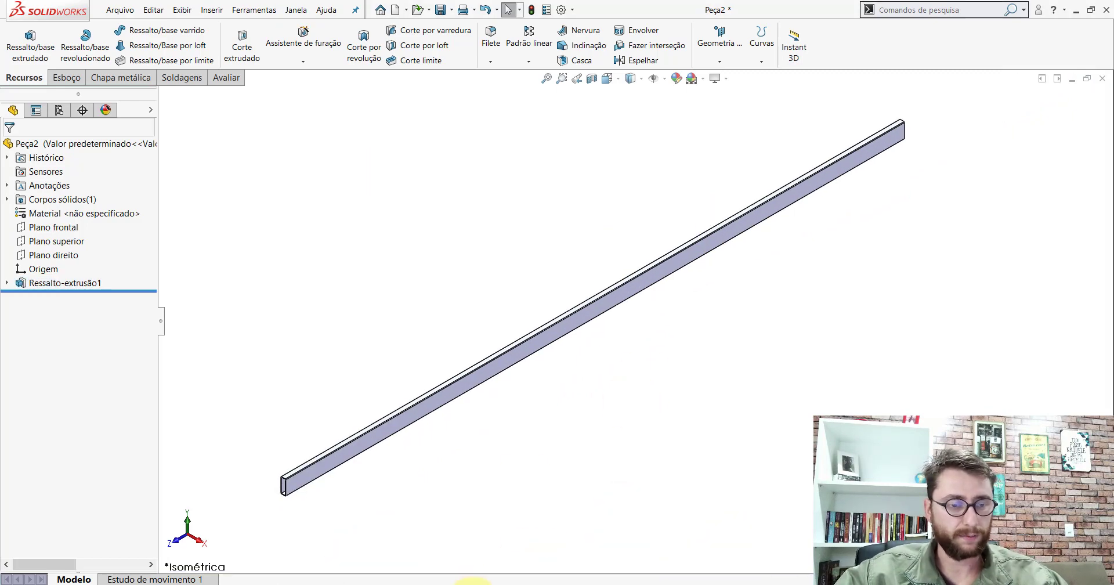
In PP-PR(108)2200, measure the end hole's diameter and its distance from the end face
click(510, 546)
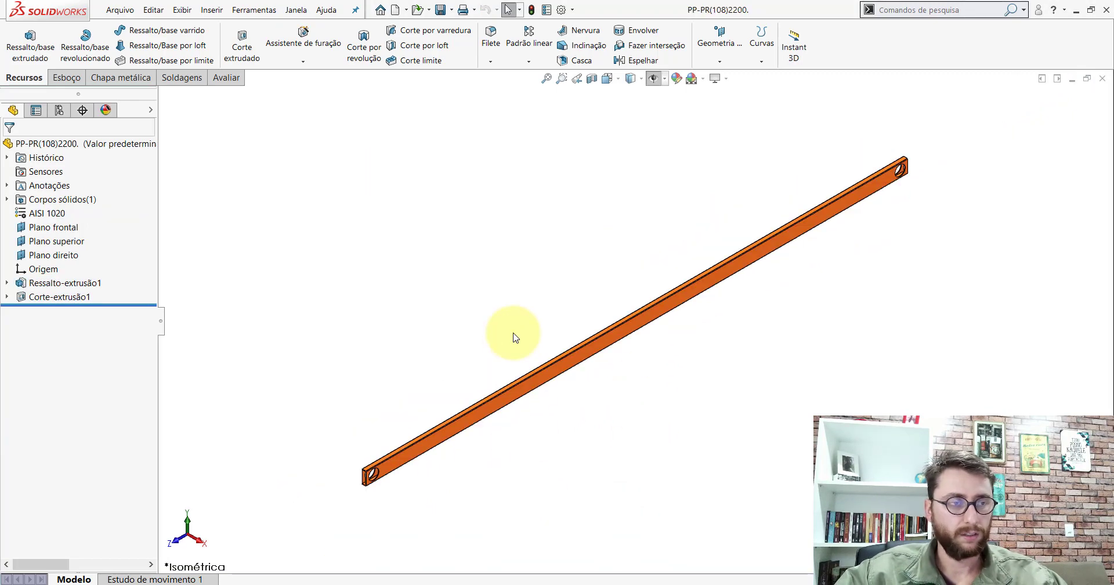
click(228, 77)
click(141, 38)
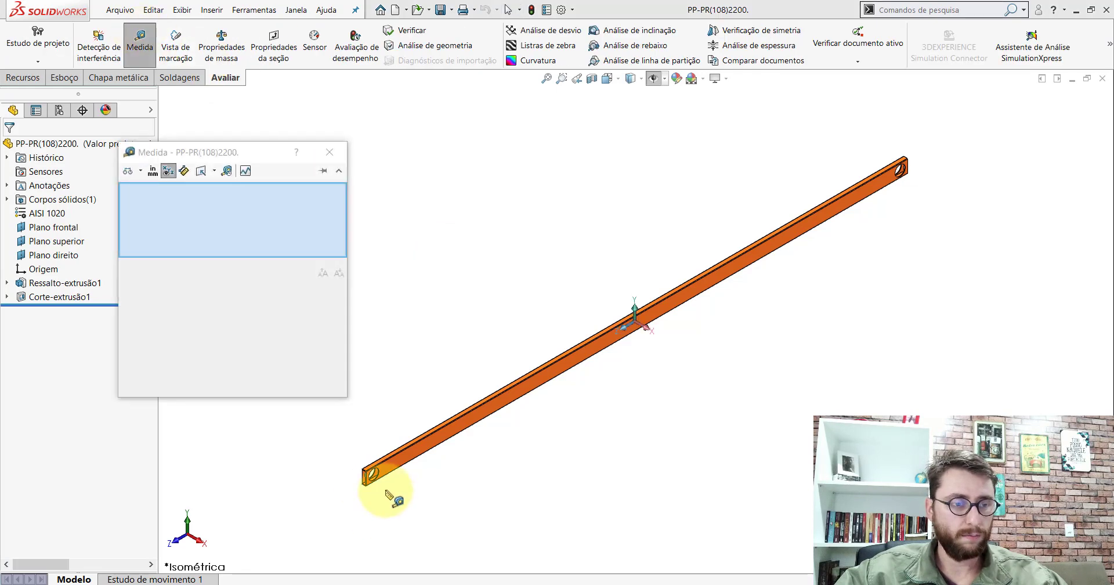
scroll(386, 490, down, 3)
scroll(488, 390, down, 4)
click(548, 302)
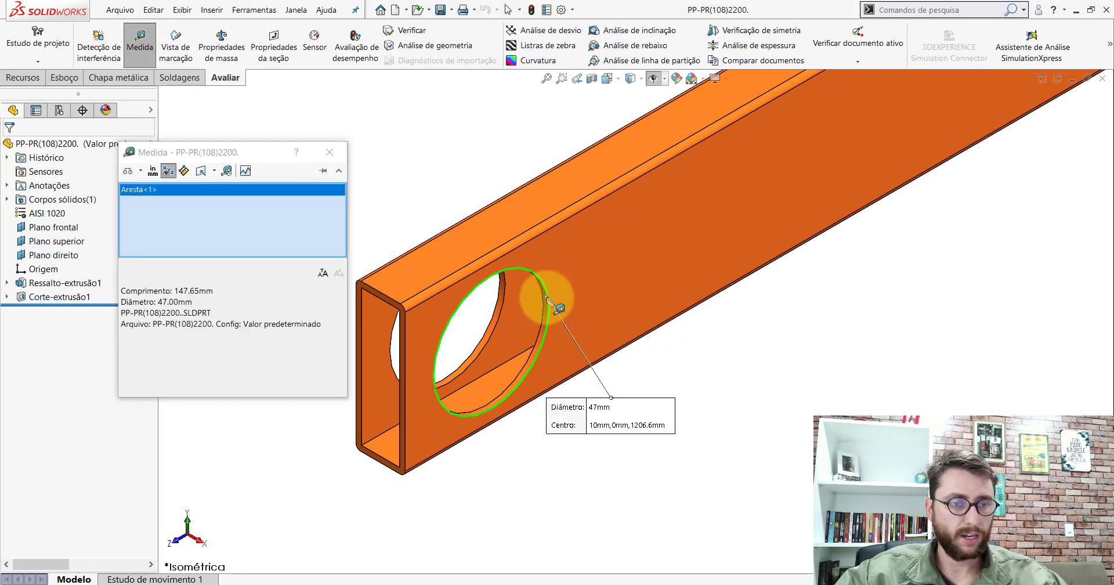
click(559, 499)
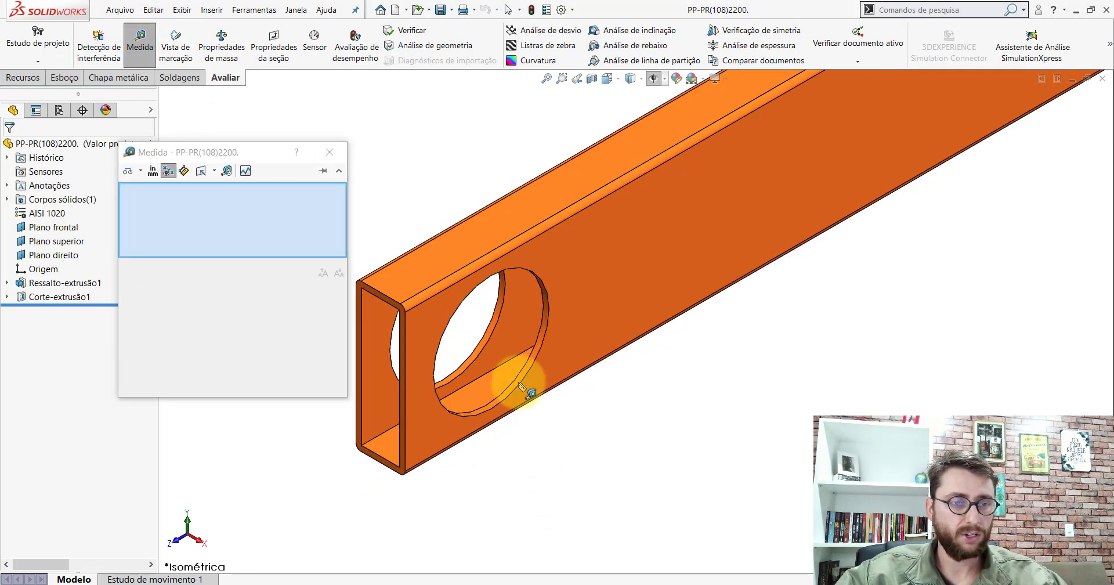
click(549, 300)
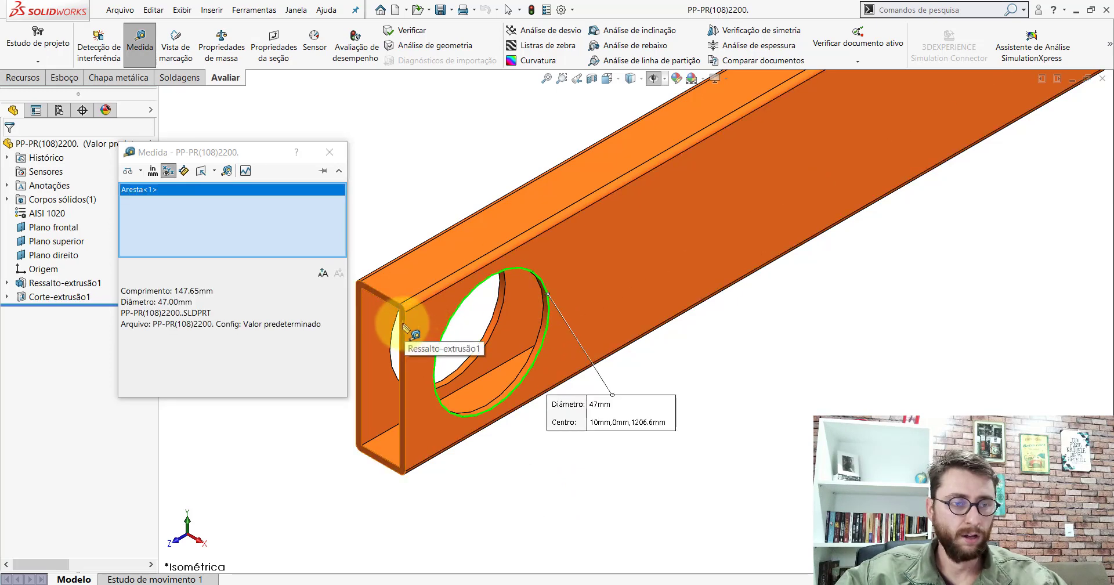
click(405, 328)
Measure the far-end hole's distance to the bar end, then return to Peça2
scroll(624, 320, up, 2)
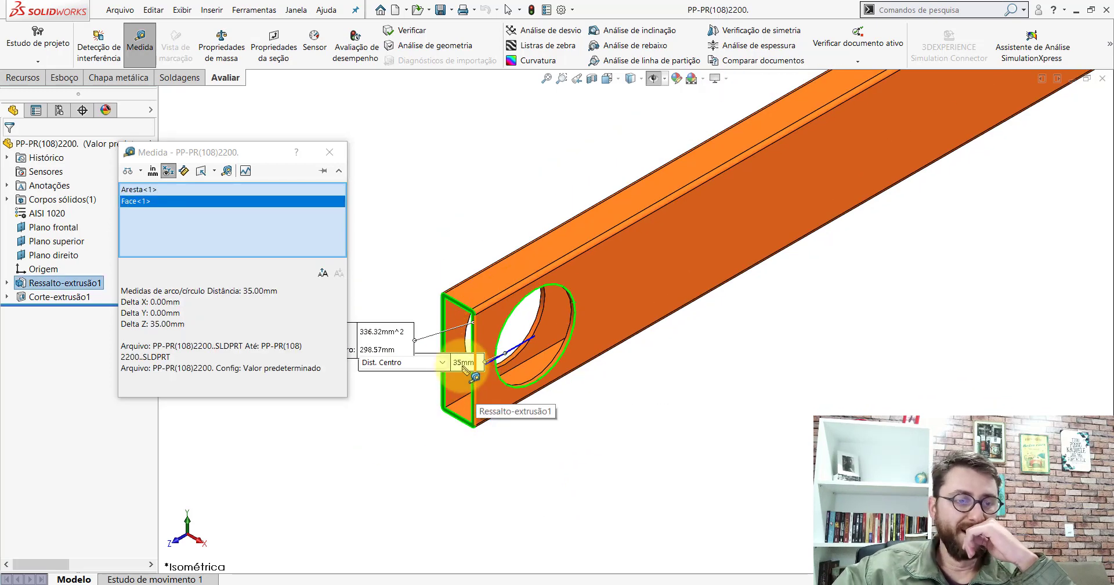
scroll(580, 336, up, 3)
scroll(726, 308, up, 3)
click(796, 318)
scroll(871, 192, down, 3)
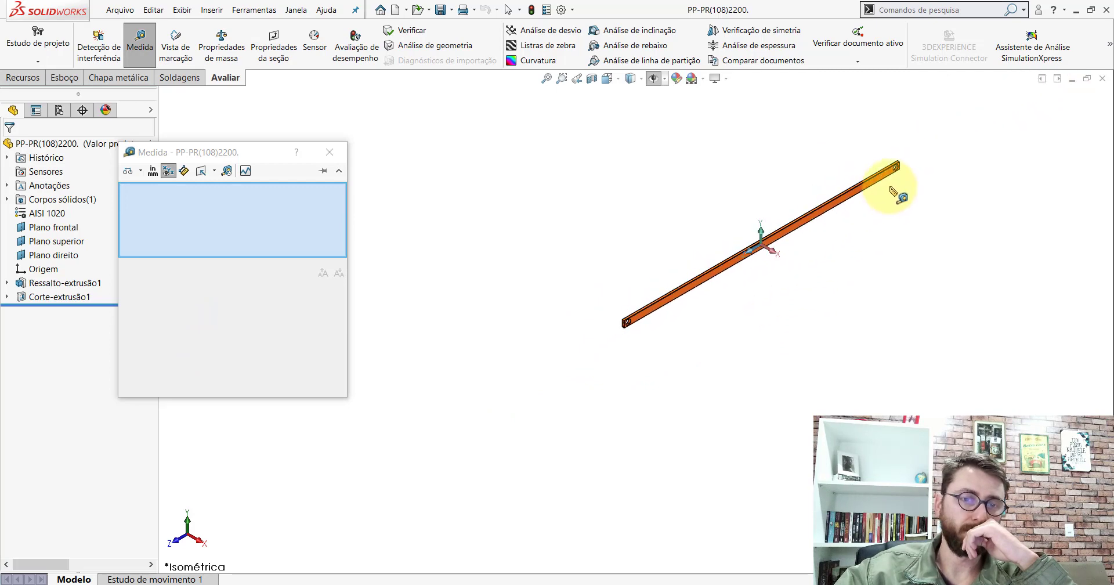
scroll(818, 201, down, 2)
scroll(818, 200, down, 3)
scroll(733, 232, down, 3)
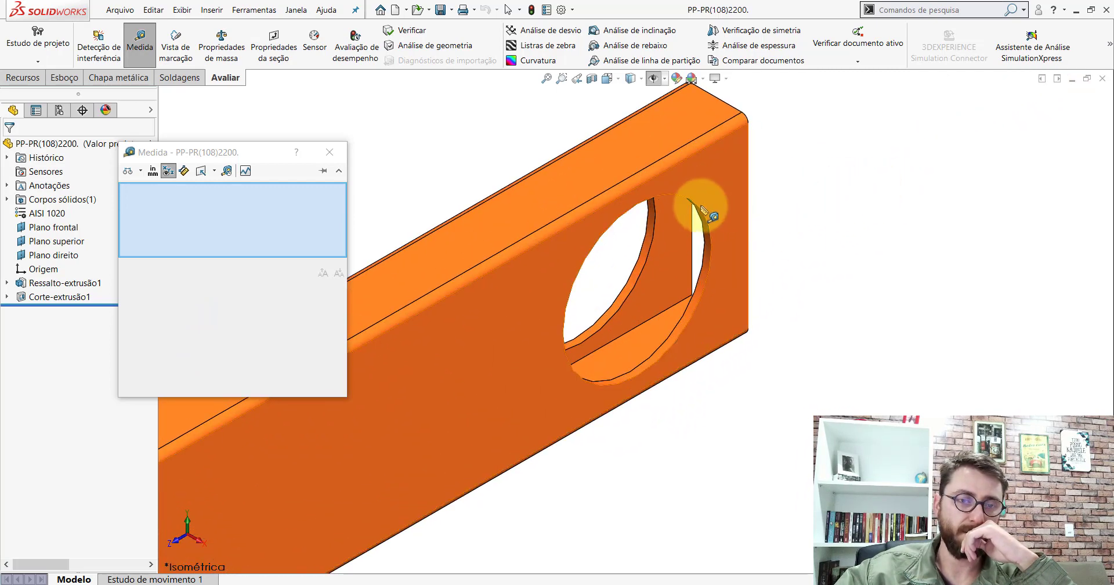
click(703, 210)
click(769, 241)
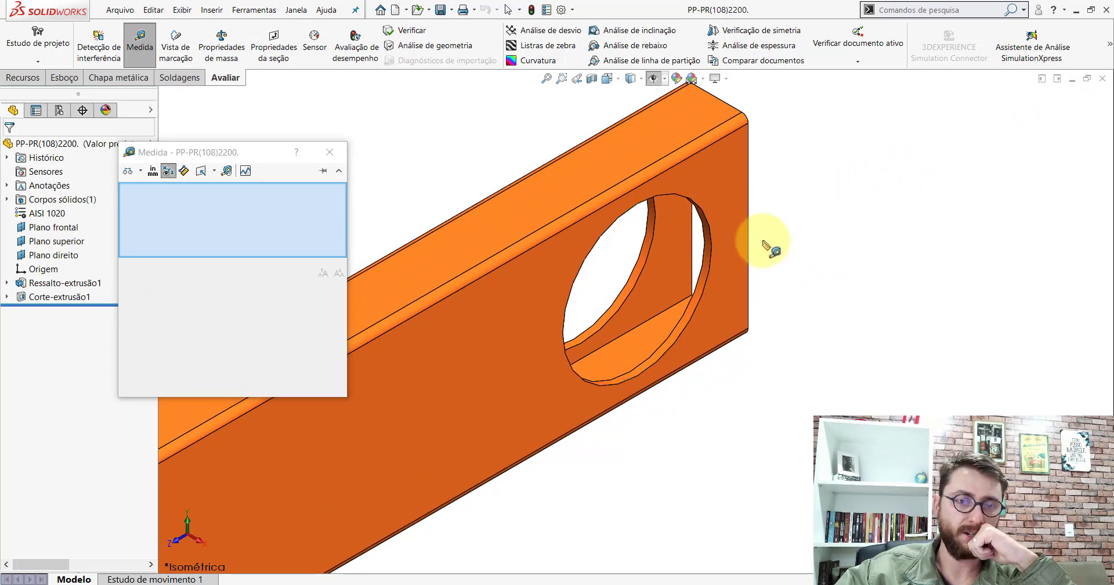
click(708, 239)
click(750, 207)
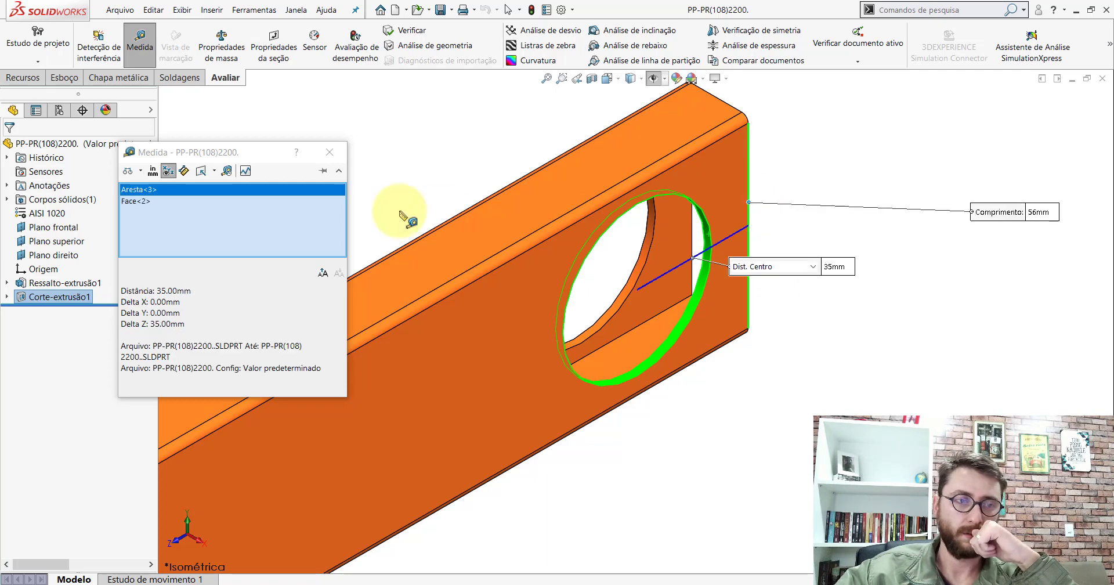
click(330, 152)
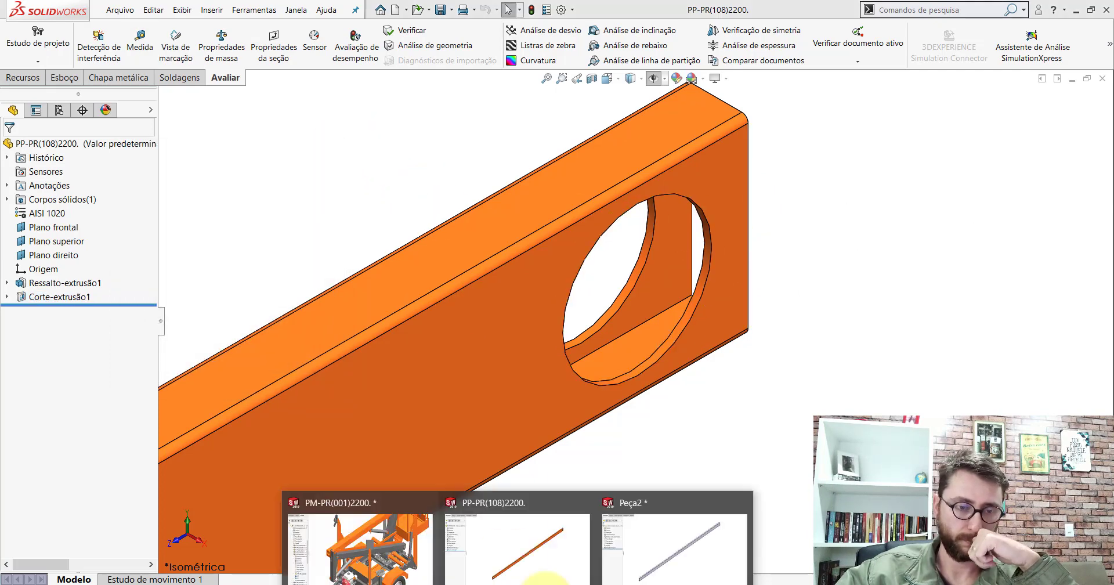
click(650, 542)
Start a new sketch on Plano direito of the tube
key(f)
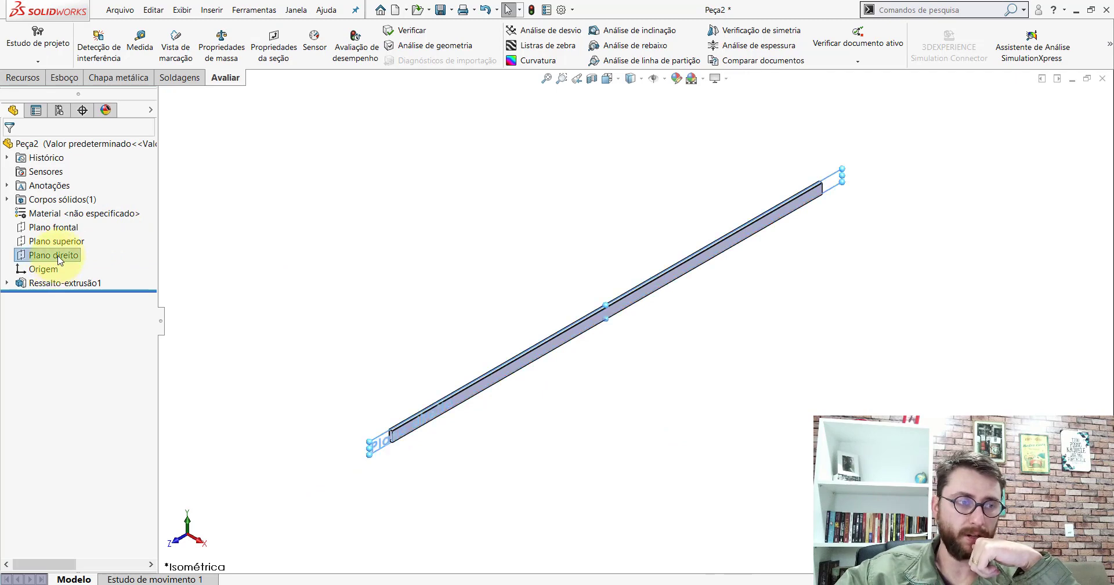
click(59, 260)
scroll(461, 374, down, 3)
mouse_move(460, 373)
middle_down()
mouse_move(497, 315)
mouse_move(519, 309)
mouse_move(472, 319)
middle_up()
click(477, 347)
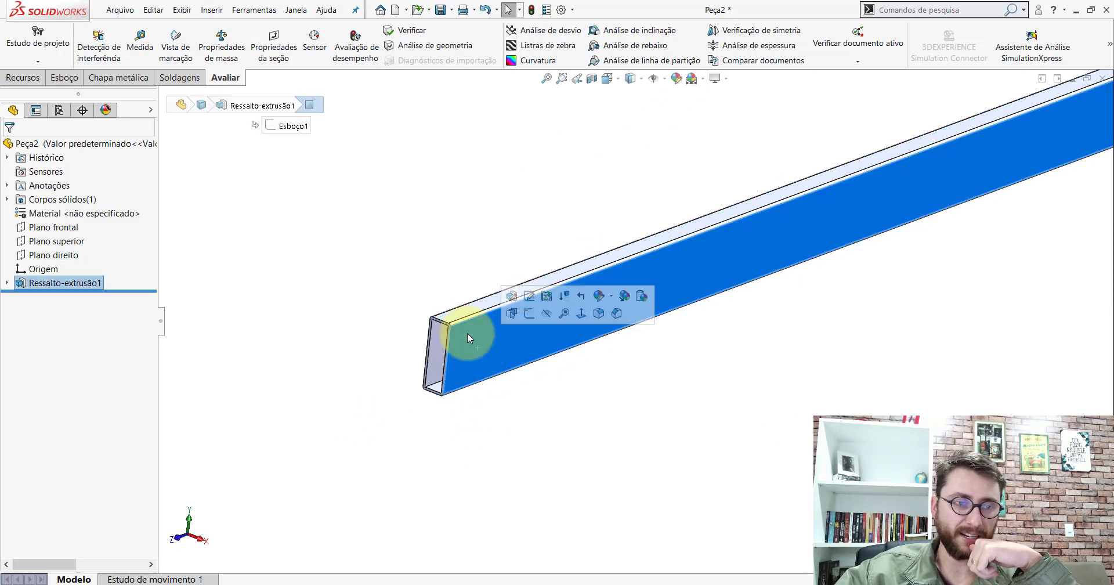
click(54, 255)
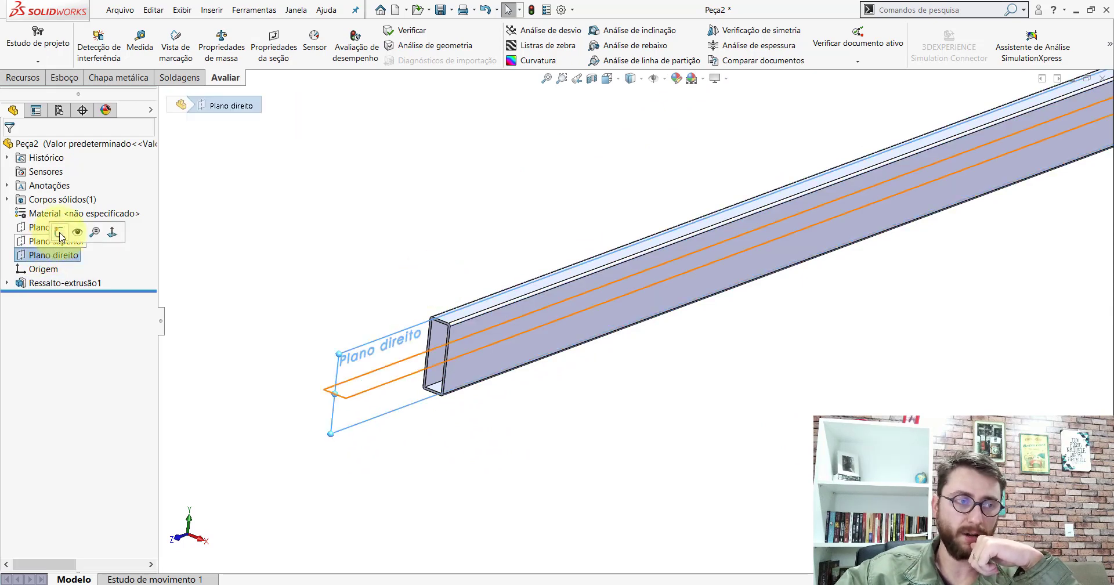
click(59, 234)
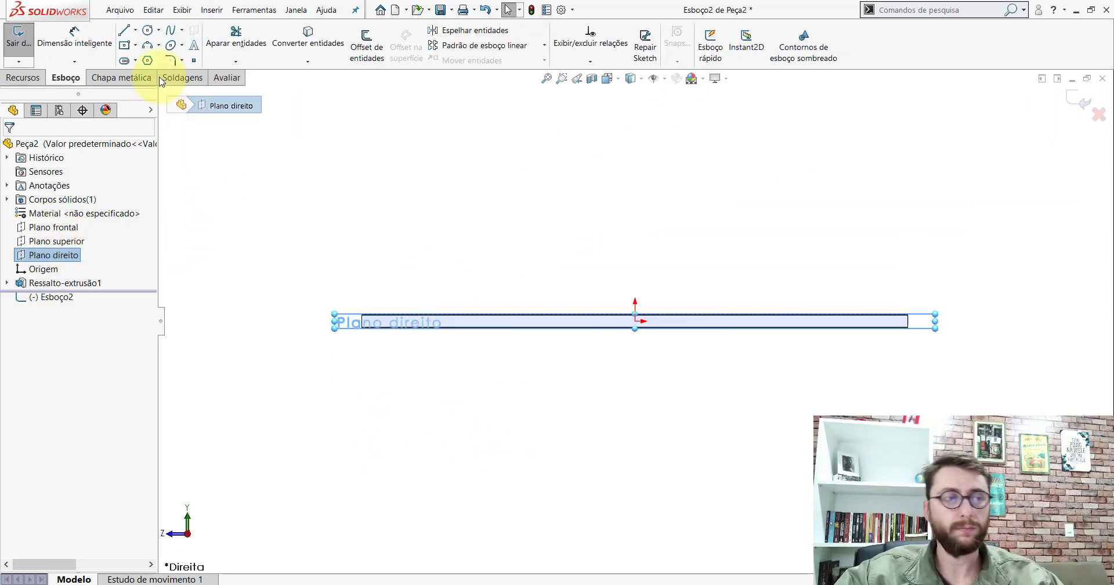
Draw a centerline in from the bar end and dimension it 35 mm
click(136, 30)
click(156, 55)
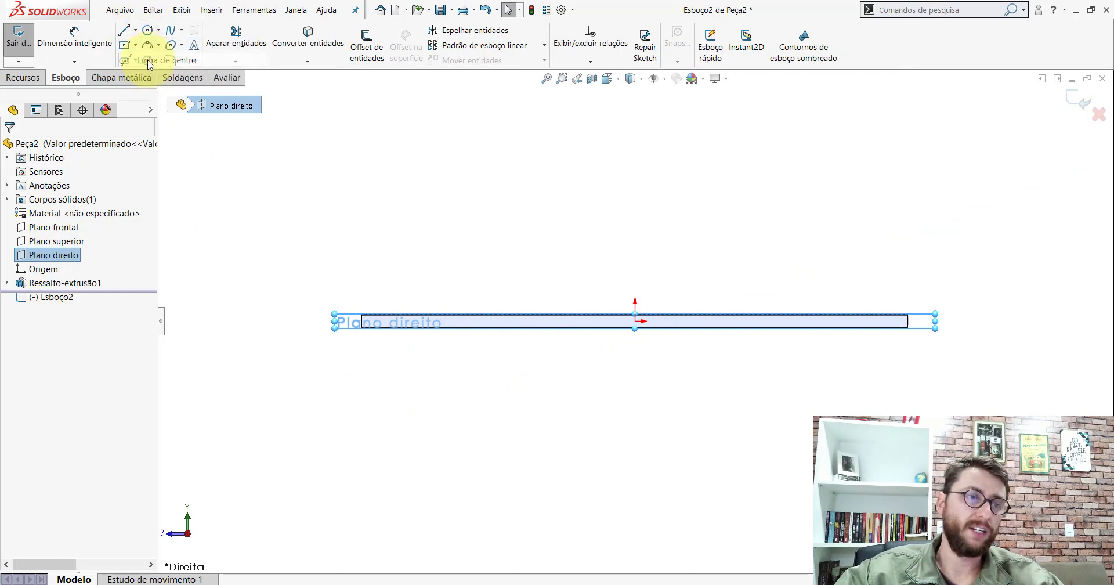
scroll(434, 318, down, 1)
scroll(434, 318, down, 3)
scroll(342, 261, down, 1)
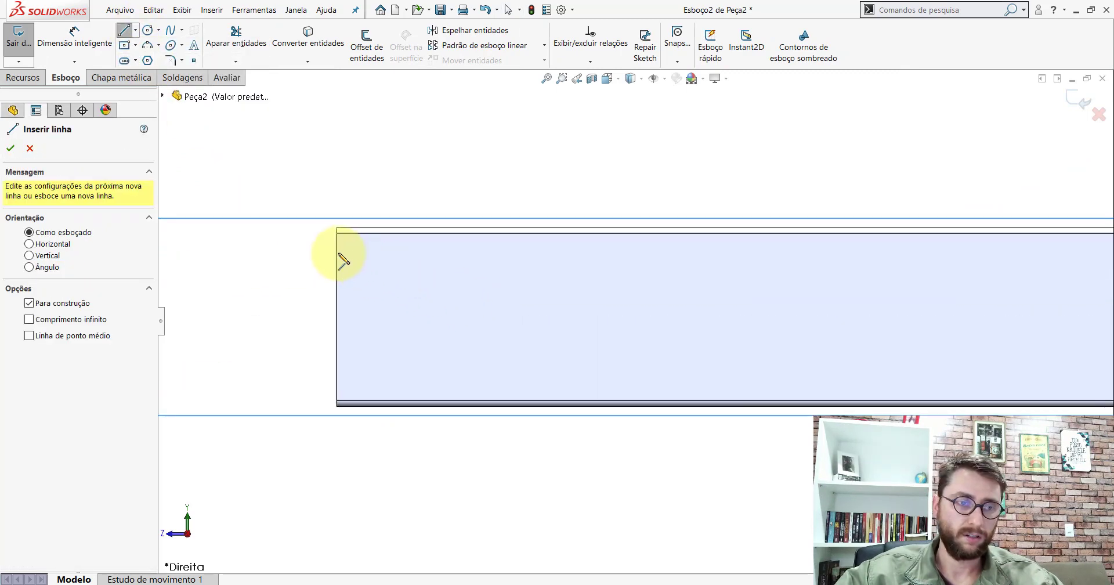
click(337, 316)
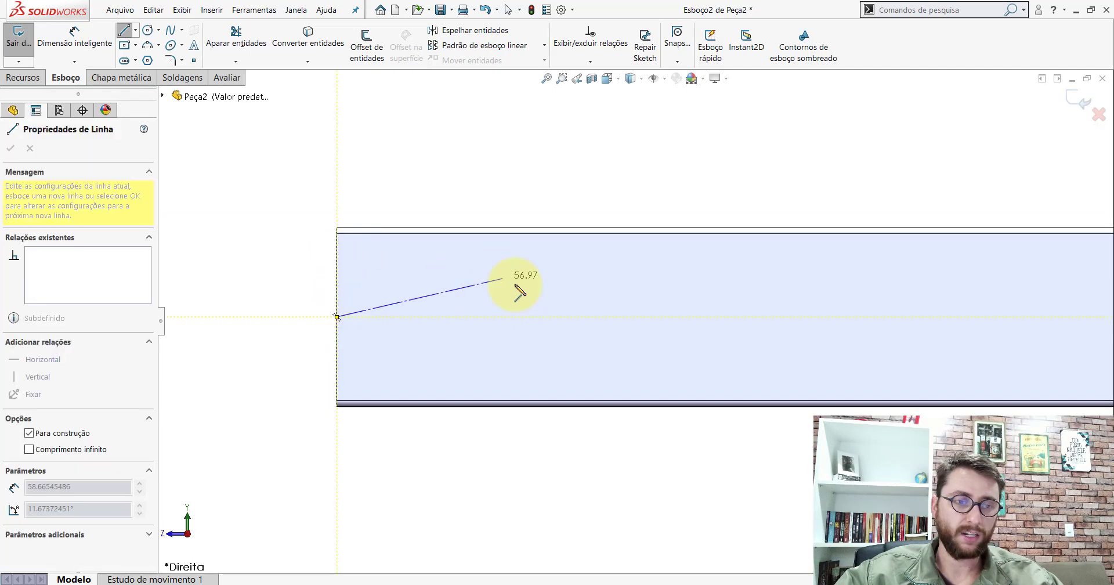
click(549, 319)
key(Escape)
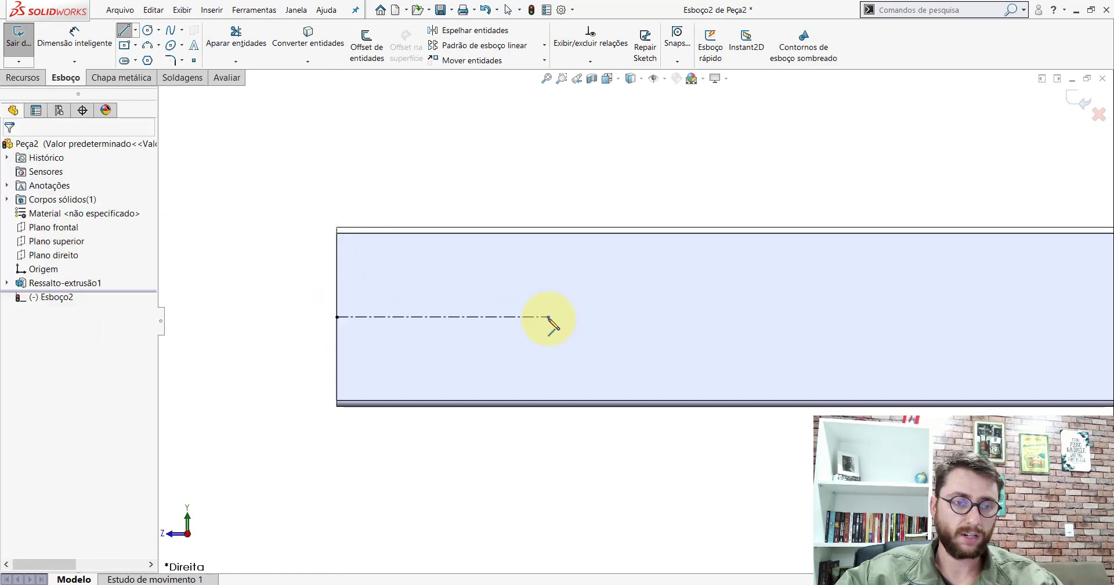
click(84, 42)
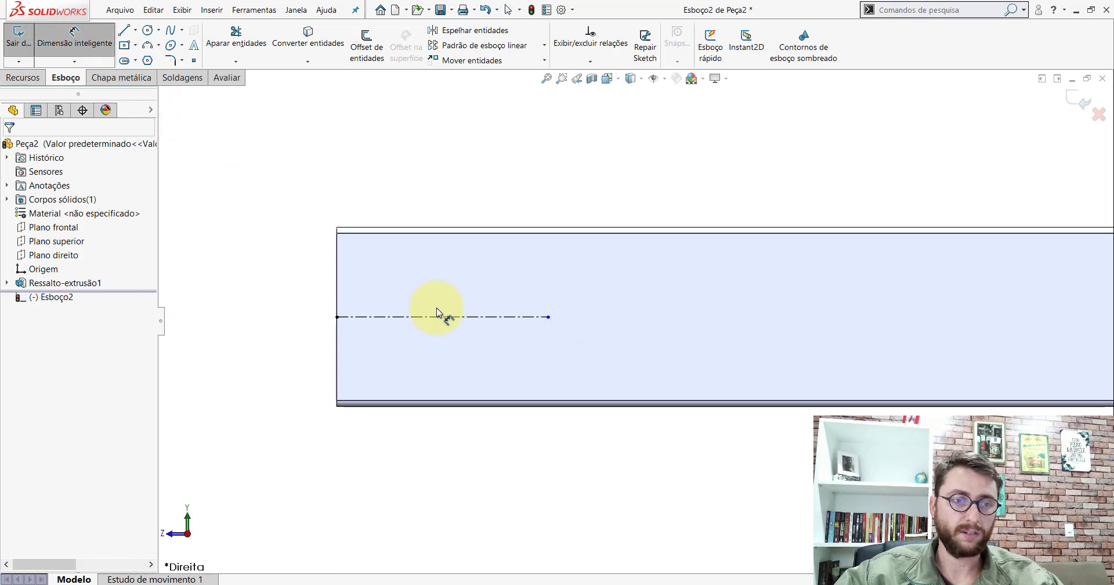
click(440, 326)
click(428, 162)
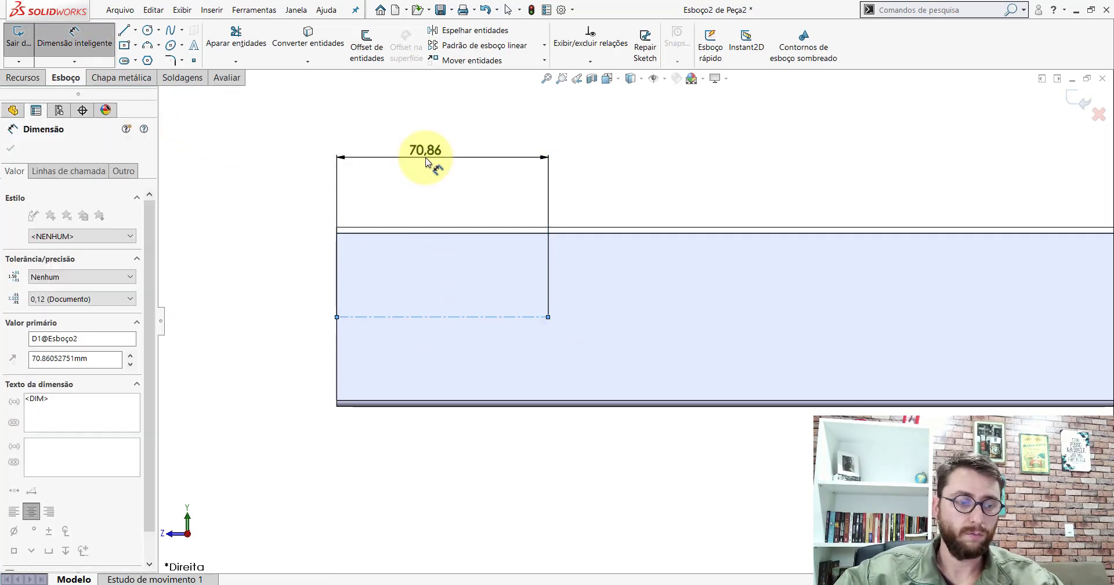
text(35)
key(Return)
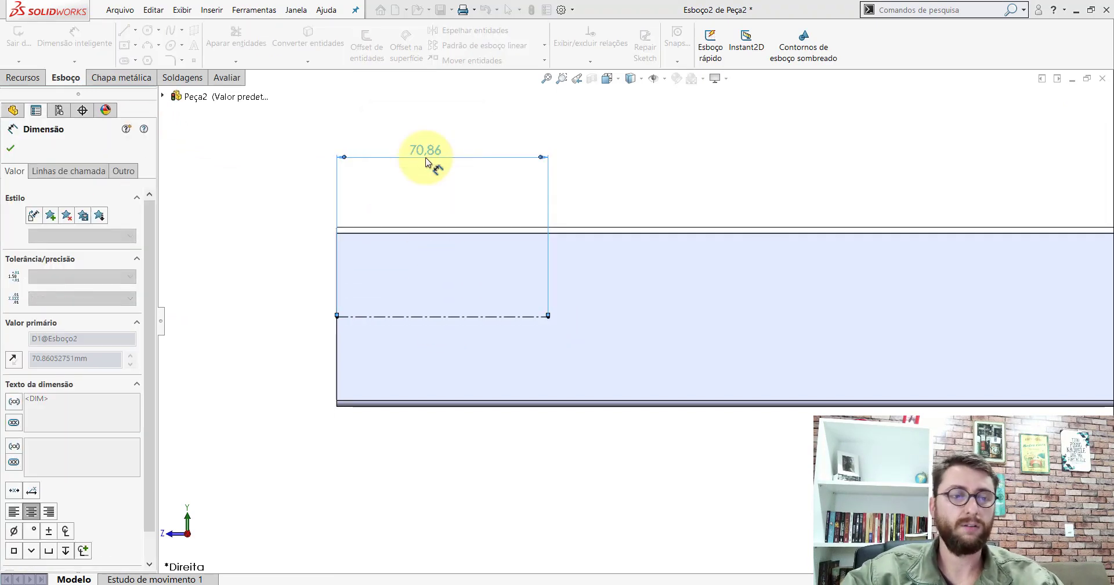
Add a Ø47 circle centred on the centerline's end
click(148, 32)
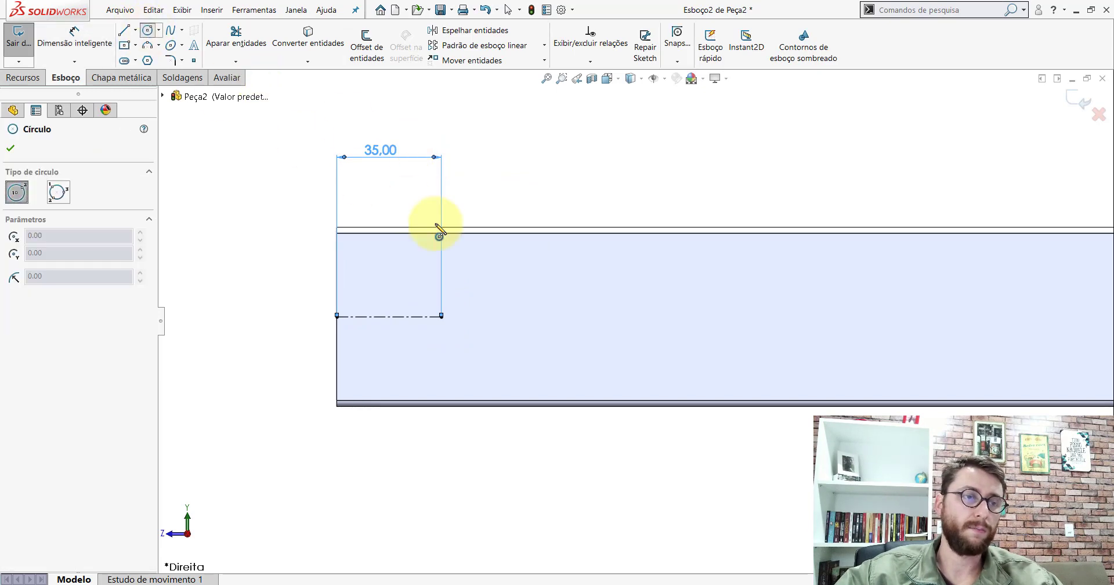
click(441, 316)
click(497, 290)
key(Escape)
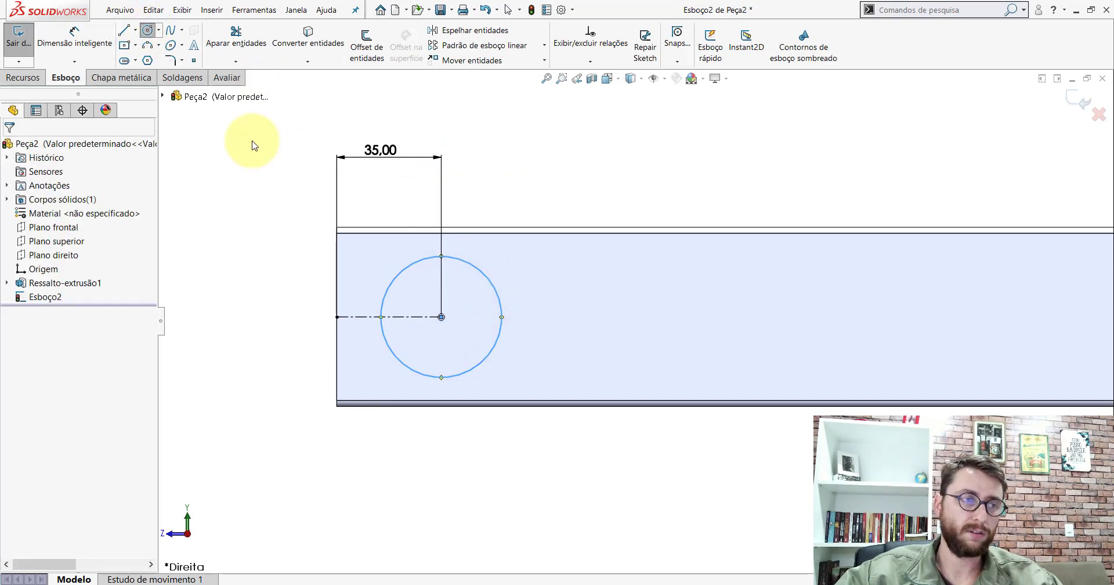
click(74, 38)
click(486, 277)
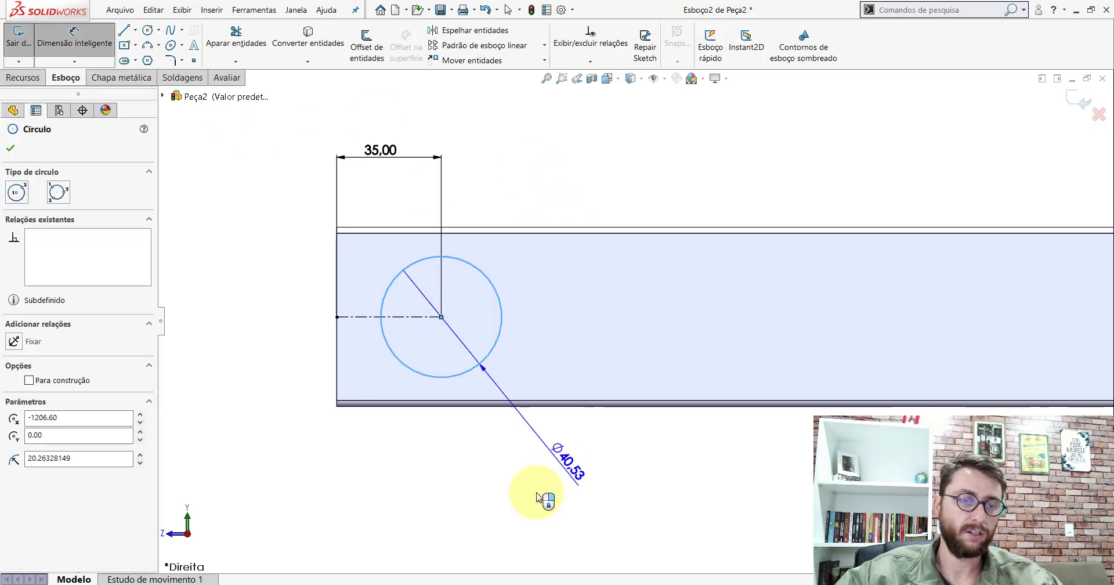
click(447, 471)
text(47)
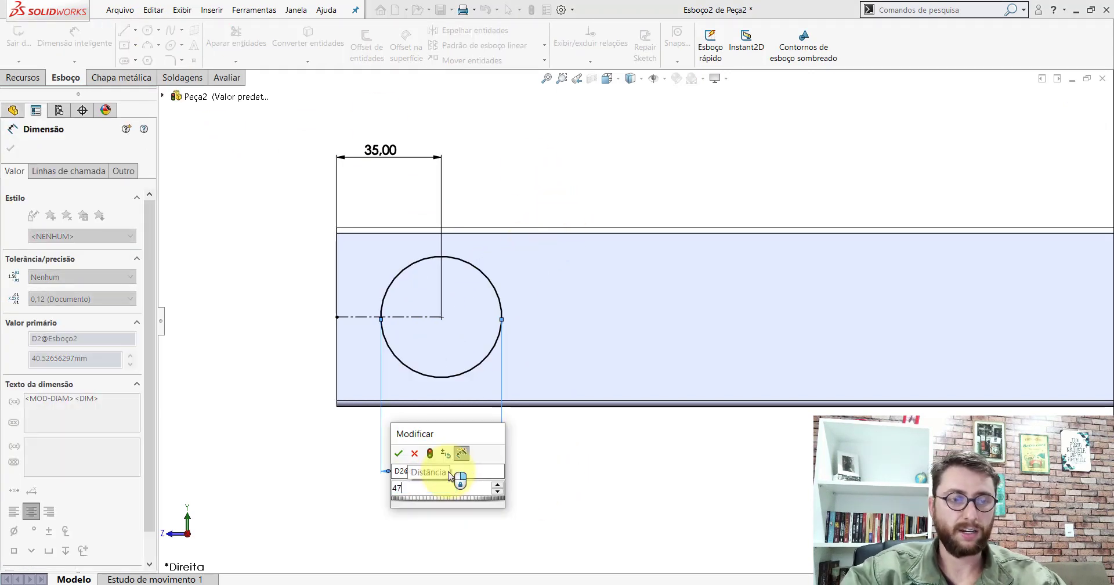
key(Return)
key(Escape)
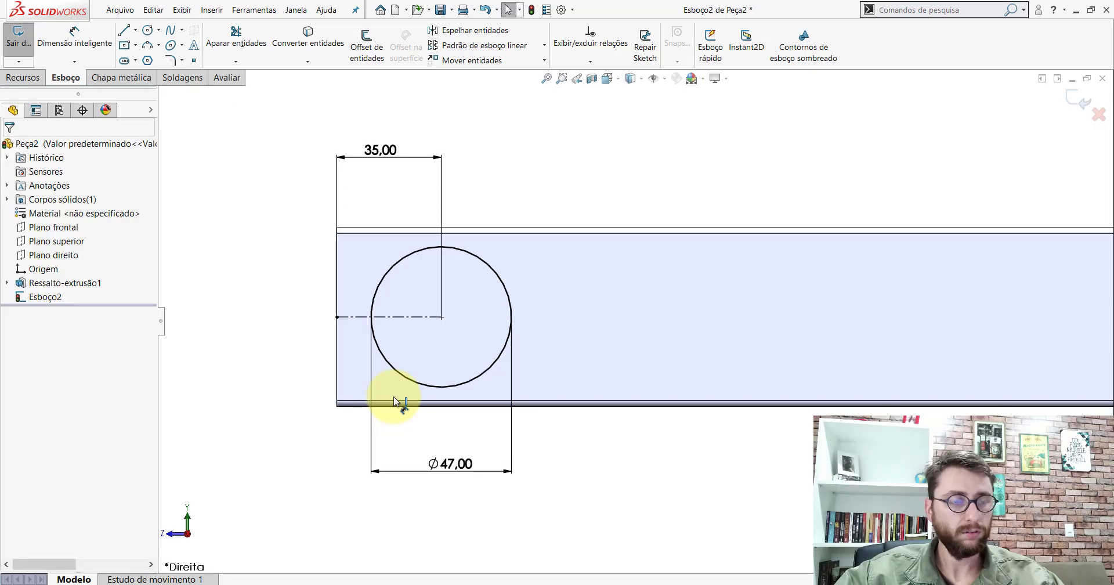
Draw a centerline in from the tube's right end with a circle at its inner end
click(137, 32)
click(141, 61)
scroll(709, 384, up, 3)
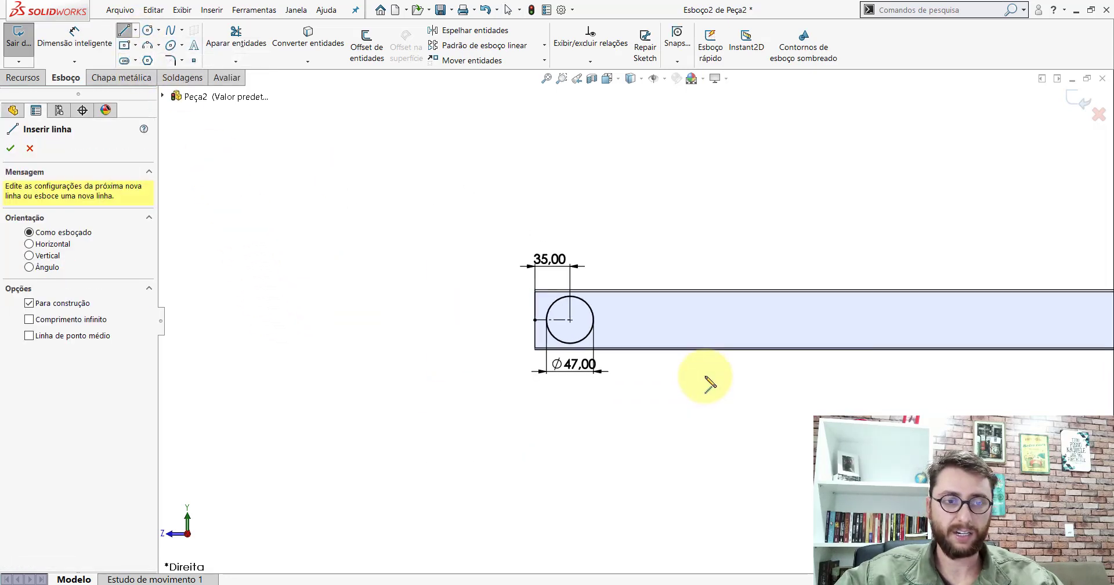
scroll(709, 382, up, 3)
scroll(708, 381, up, 2)
scroll(929, 336, down, 2)
scroll(851, 294, down, 2)
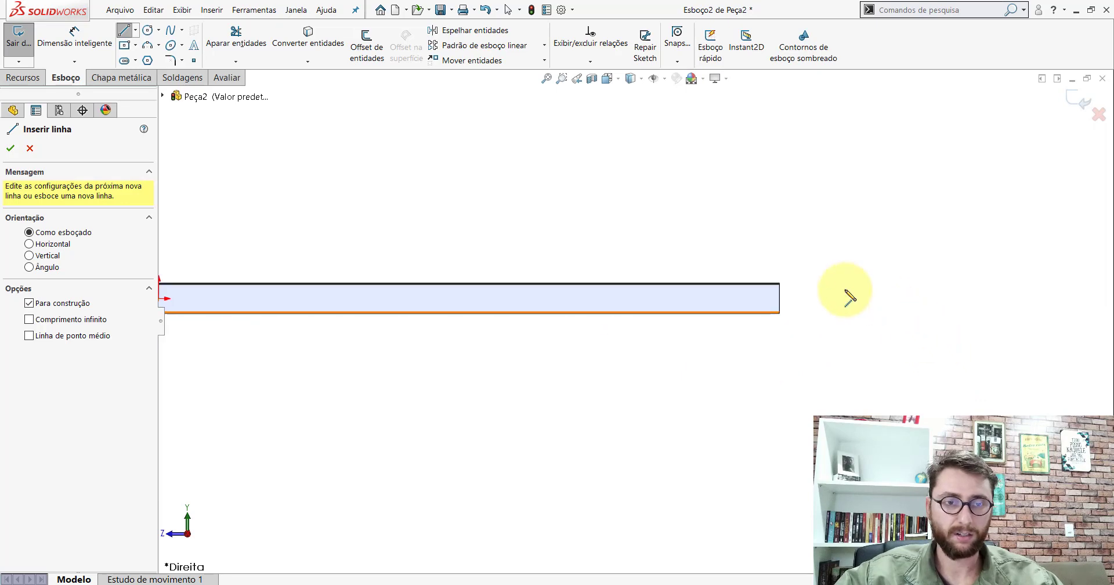
scroll(679, 346, down, 2)
scroll(617, 270, down, 2)
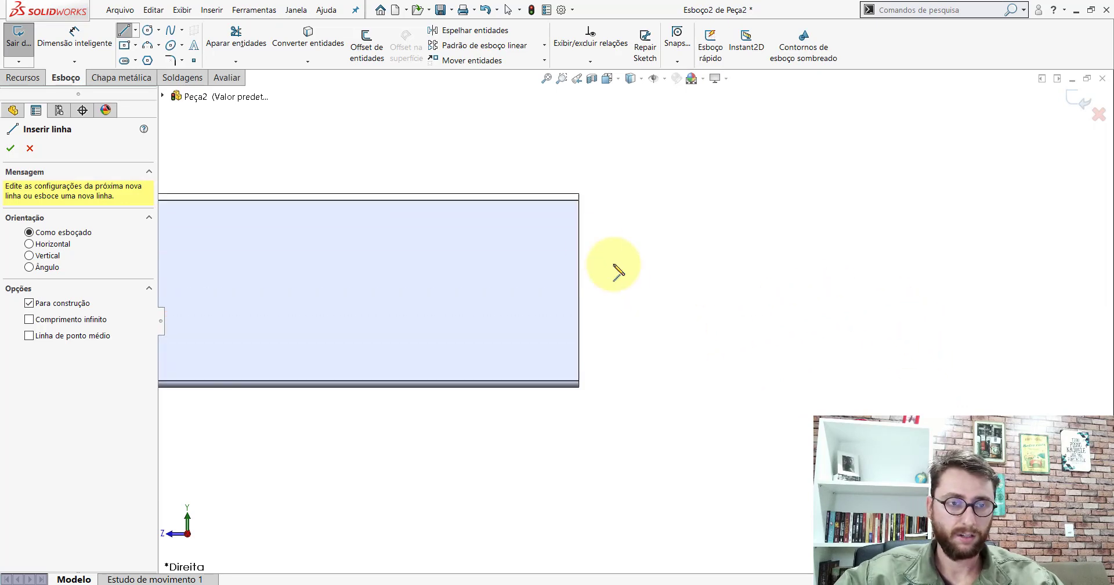
click(579, 291)
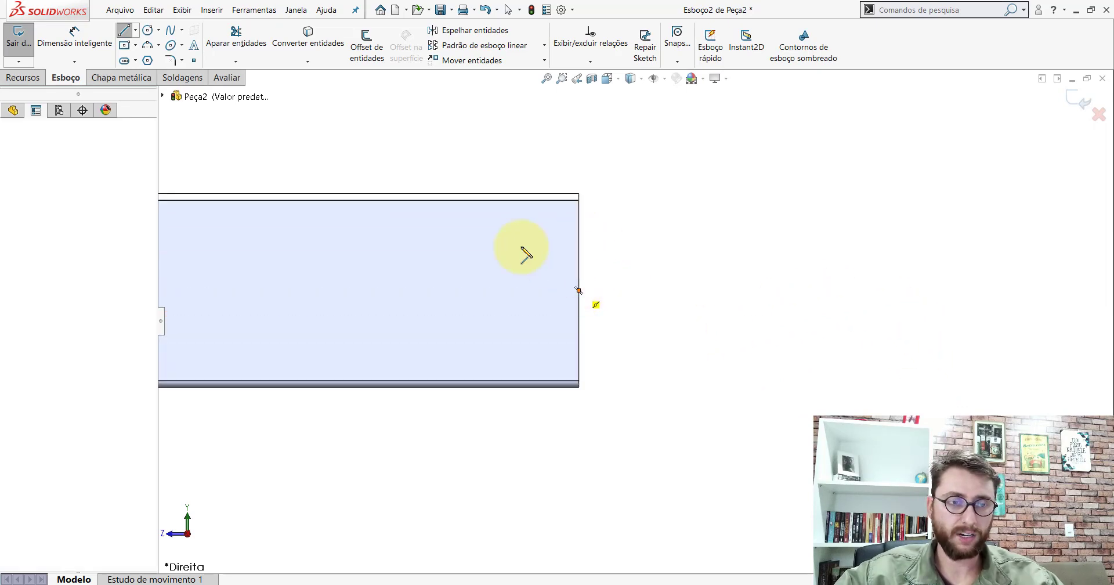
click(446, 290)
key(Escape)
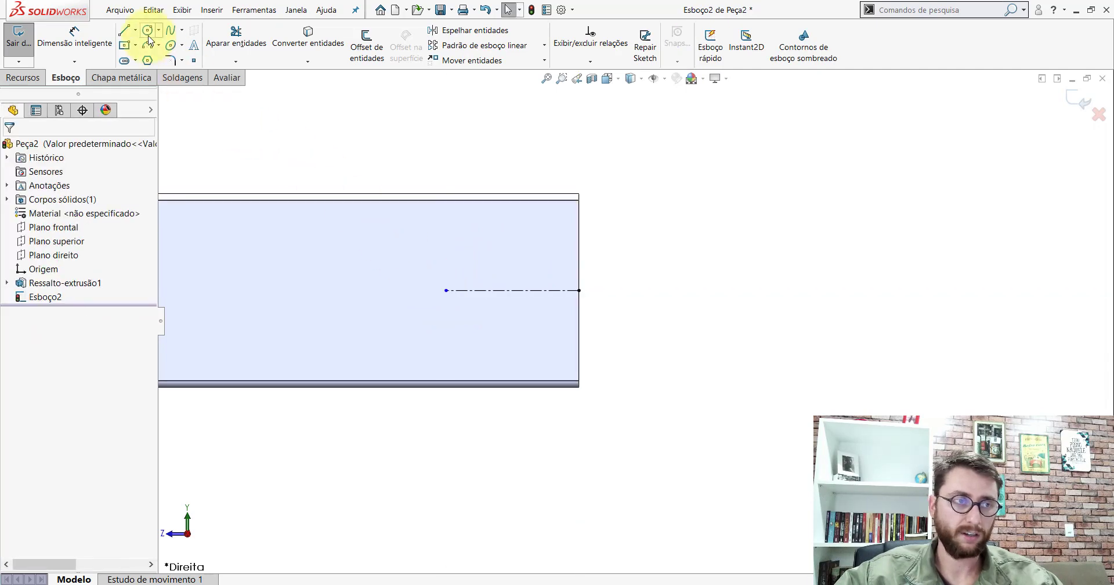
click(148, 30)
click(445, 290)
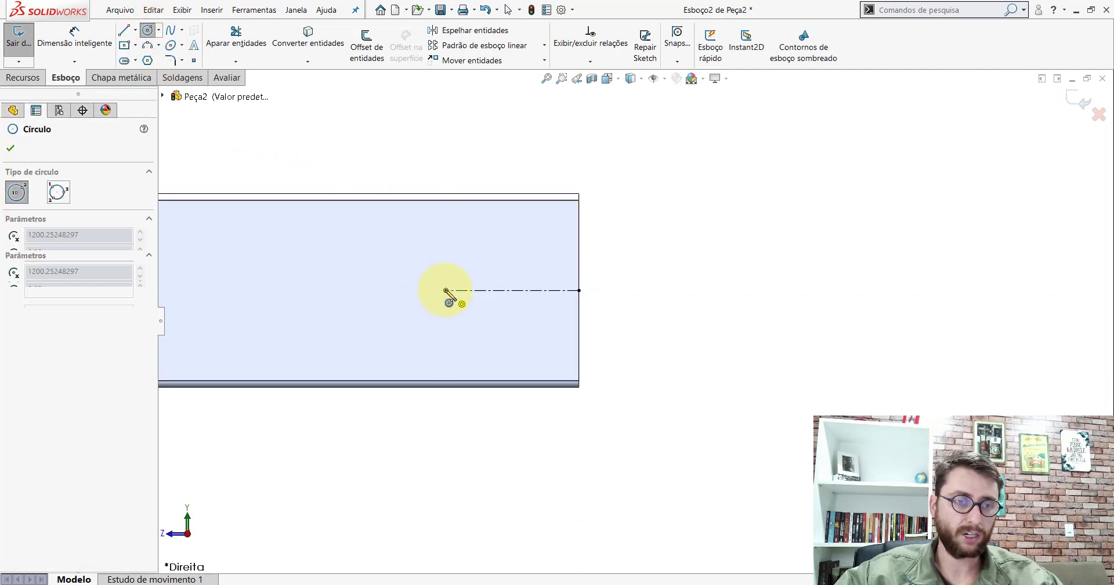
click(453, 220)
key(Escape)
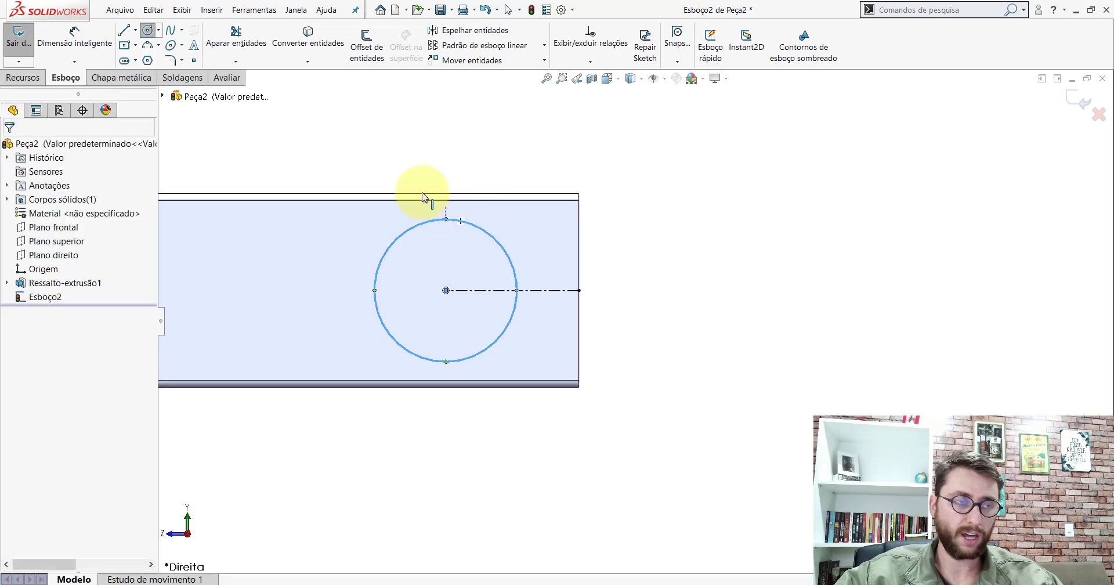
Dimension the second circle to Ø47 and its centerline to 35 mm
click(74, 36)
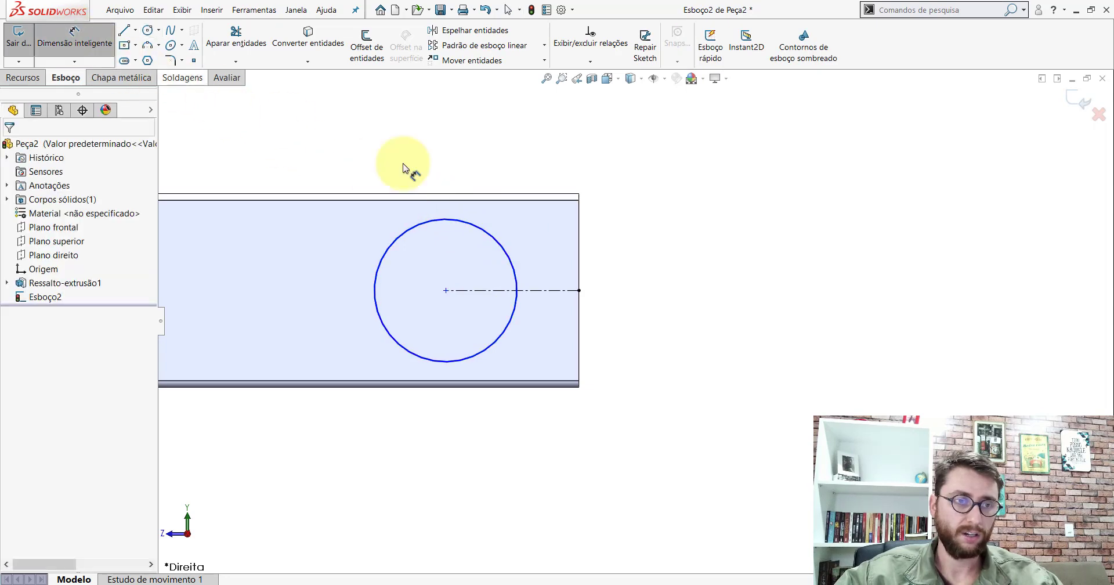
click(457, 222)
click(453, 142)
text(4)
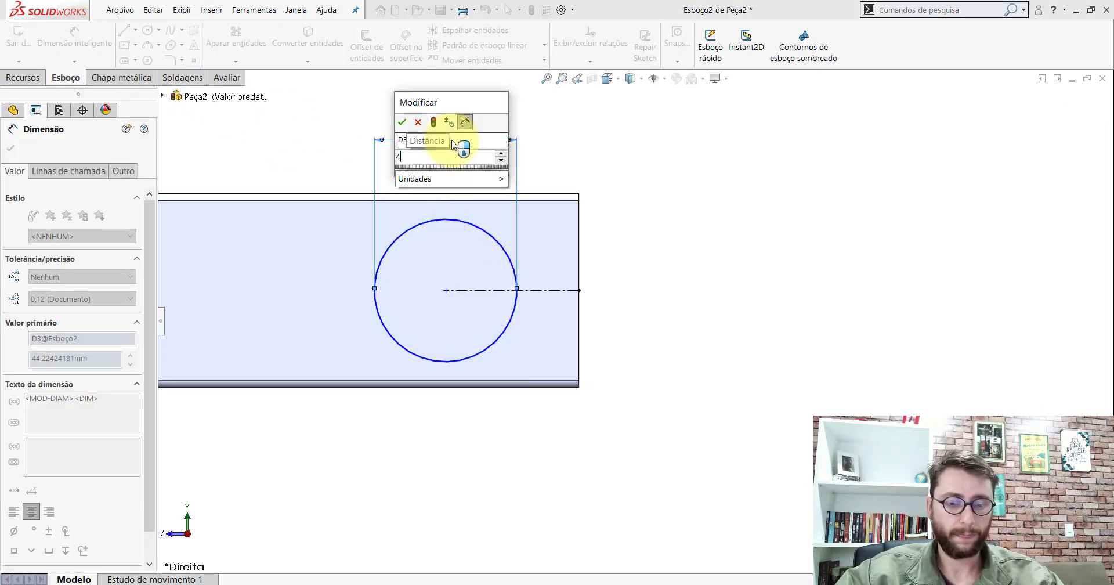
text(7)
key(Return)
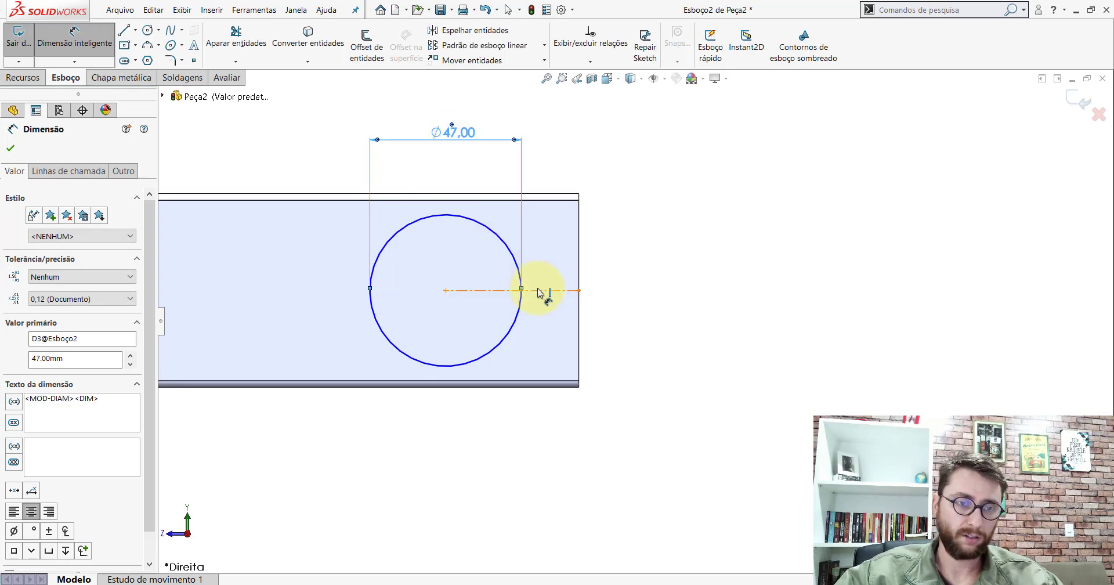
click(540, 292)
click(505, 446)
text(35)
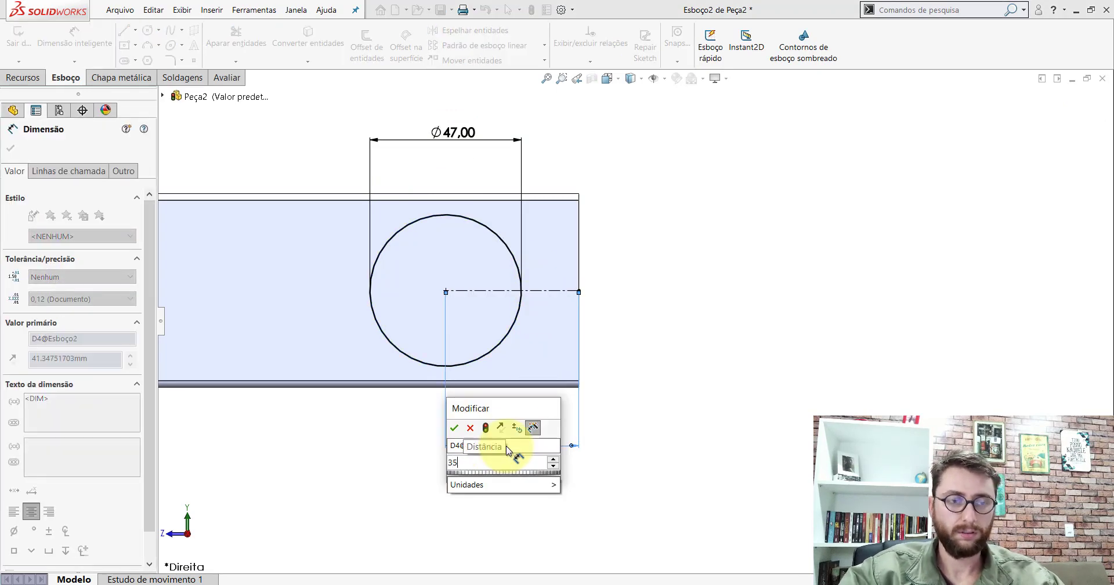
key(Return)
scroll(566, 418, up, 3)
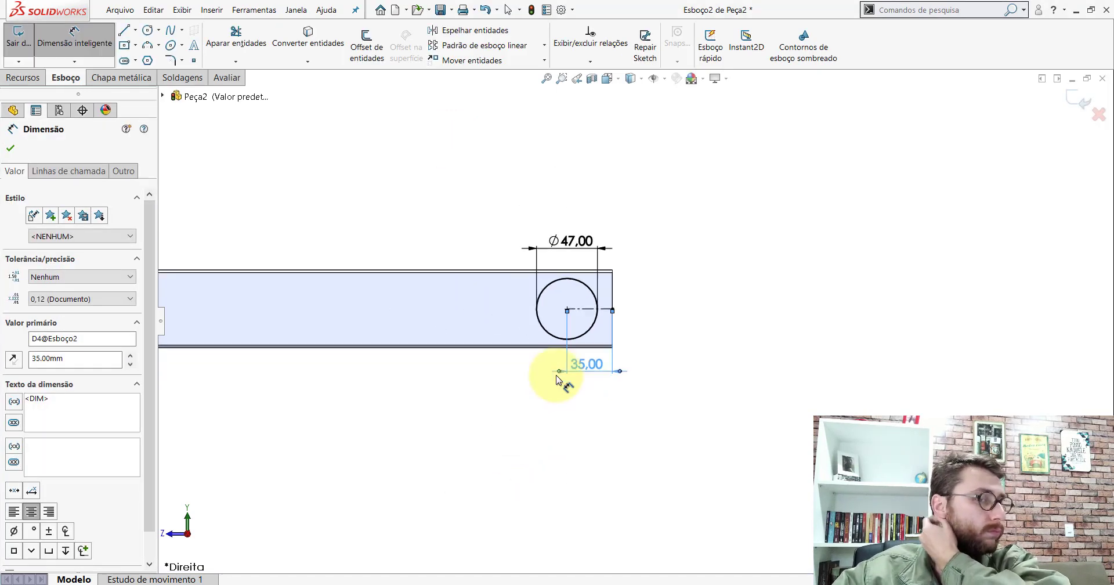
scroll(556, 380, up, 2)
scroll(560, 378, up, 2)
Set up an extruded cut from Esboço2 as Passante - Ambos through the tube
click(22, 77)
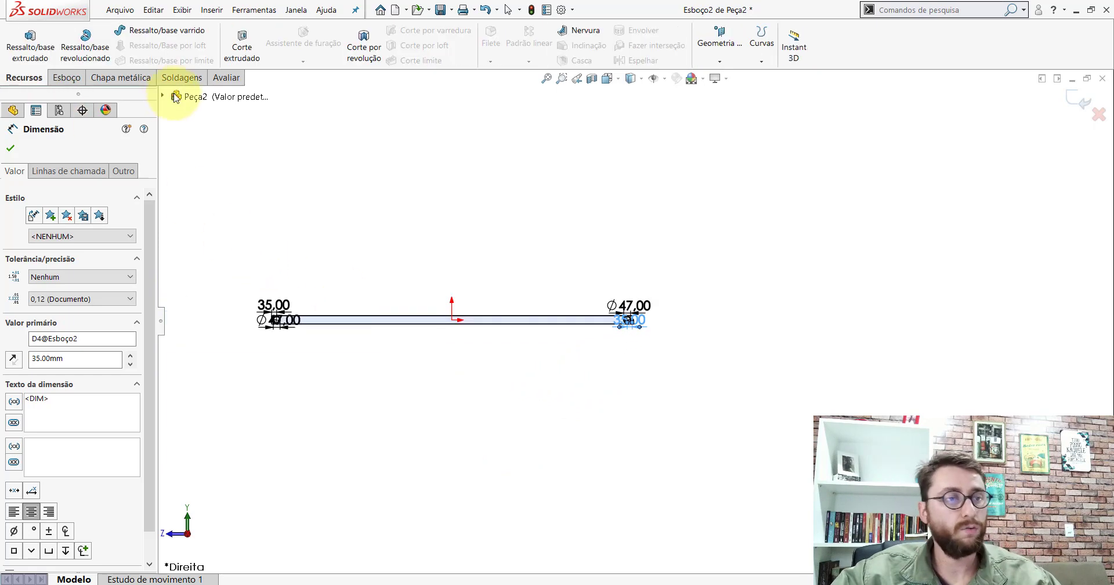
click(242, 44)
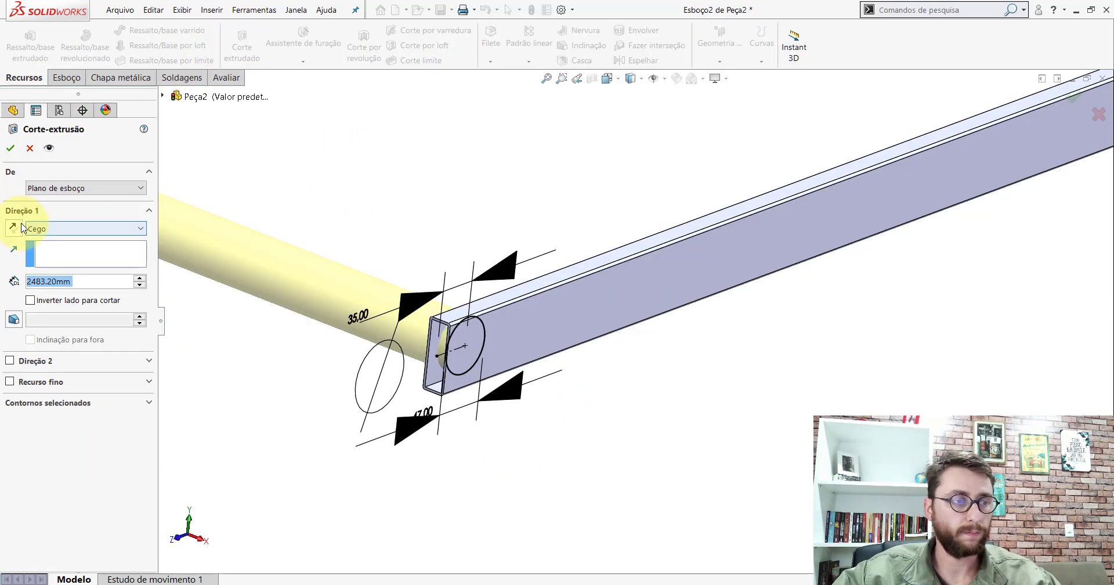
click(26, 229)
click(48, 264)
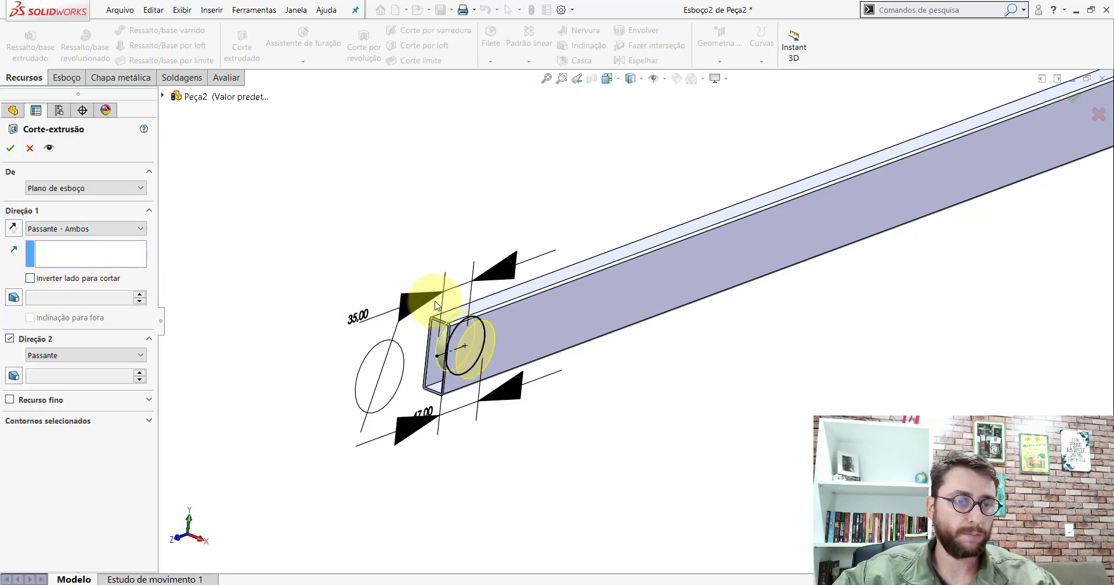
scroll(714, 355, up, 3)
scroll(718, 354, up, 3)
scroll(719, 354, up, 2)
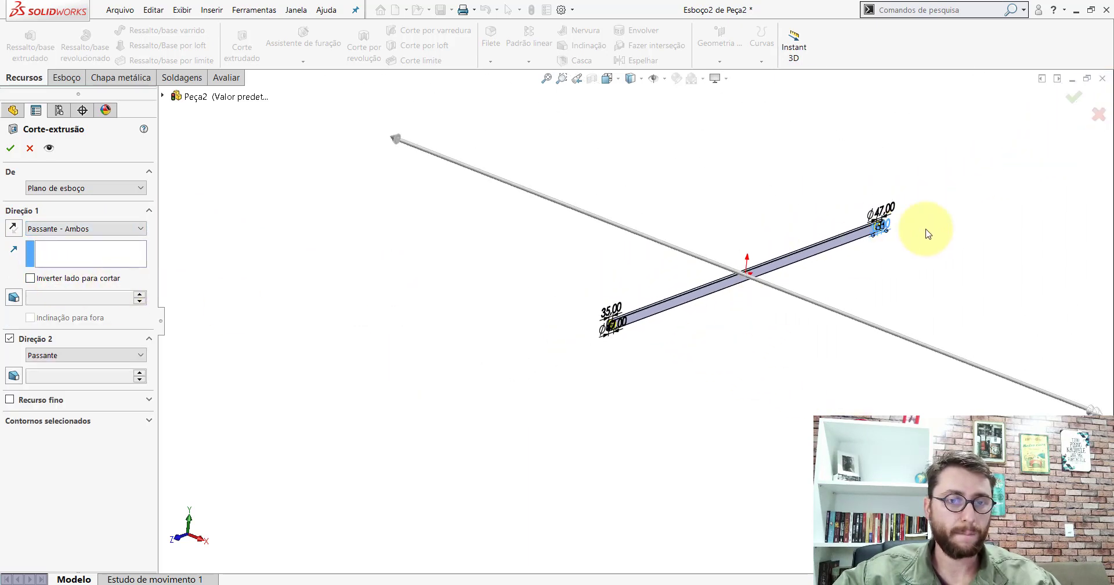
key(Return)
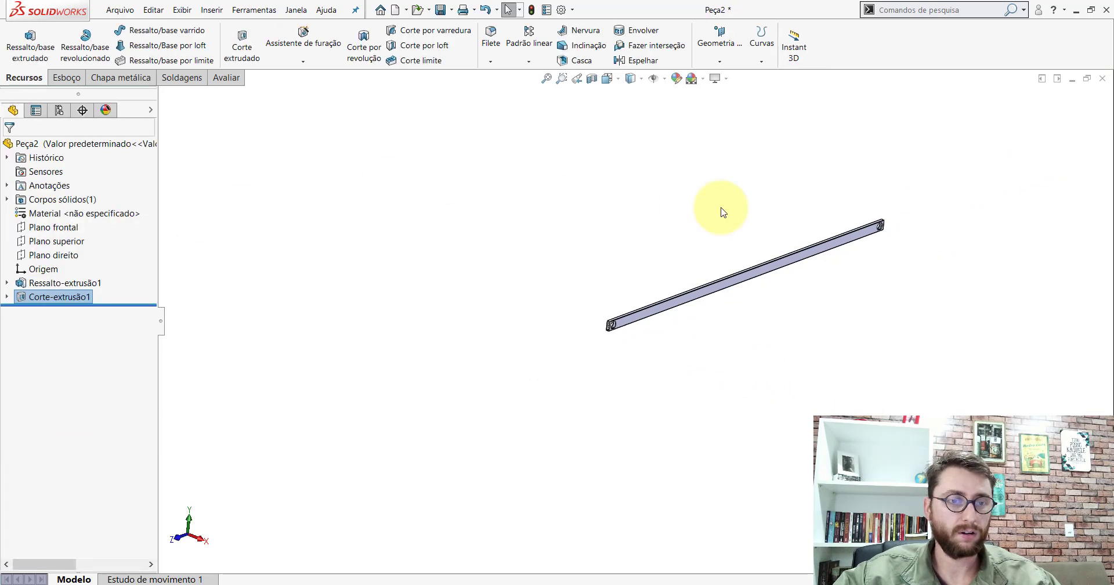
scroll(641, 317, down, 2)
scroll(623, 373, down, 3)
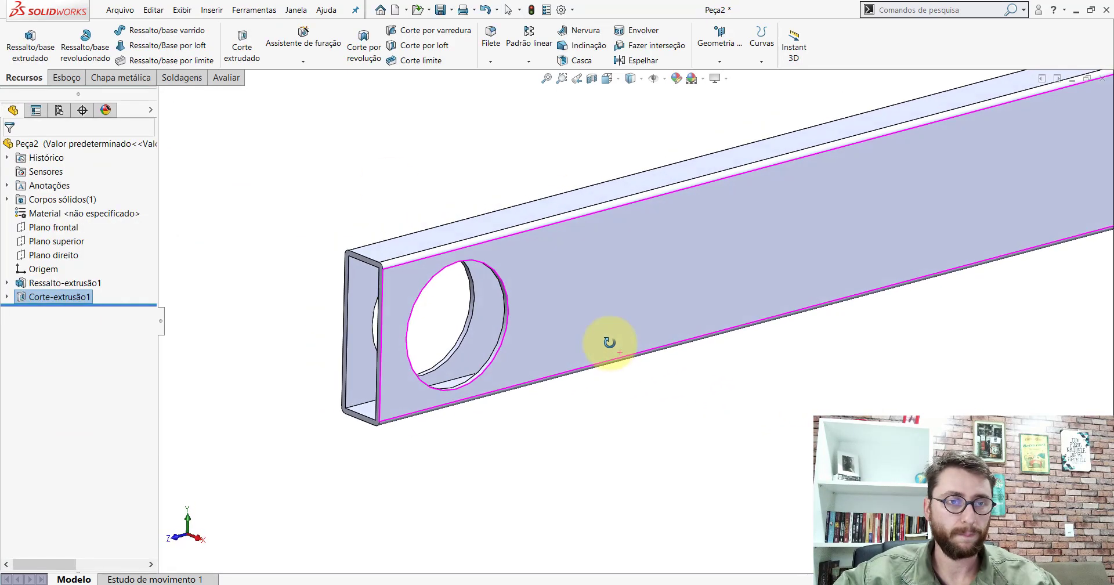
click(607, 78)
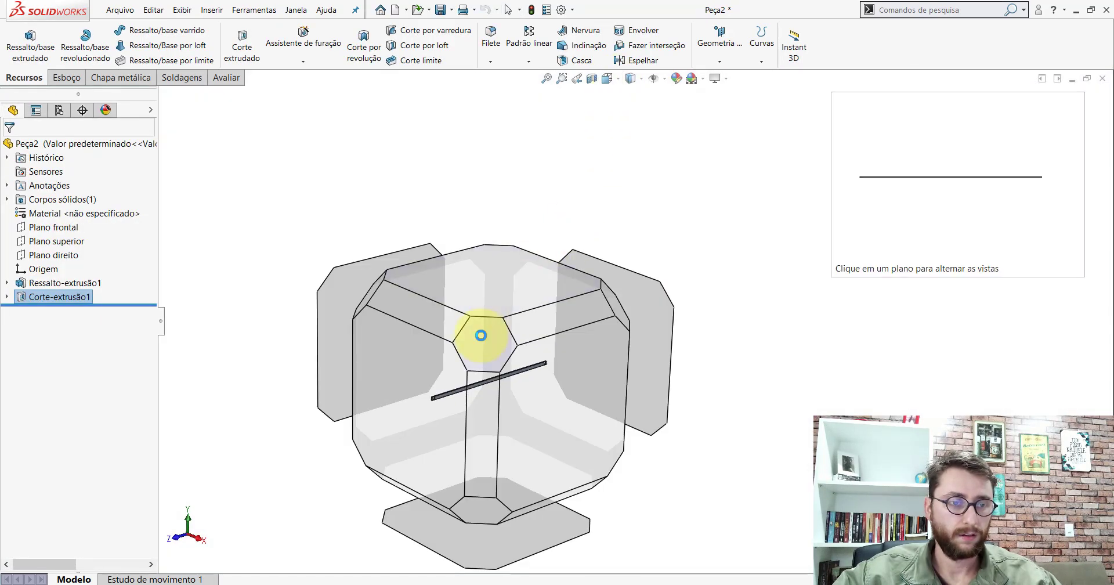
click(481, 337)
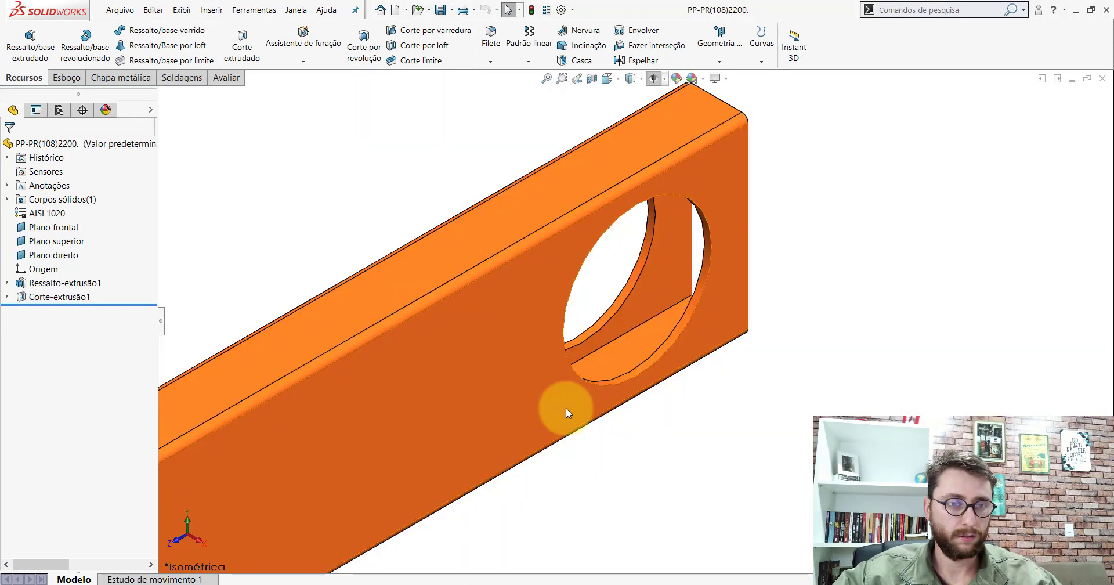
scroll(570, 411, up, 5)
scroll(570, 413, up, 5)
scroll(575, 418, up, 3)
scroll(527, 422, down, 3)
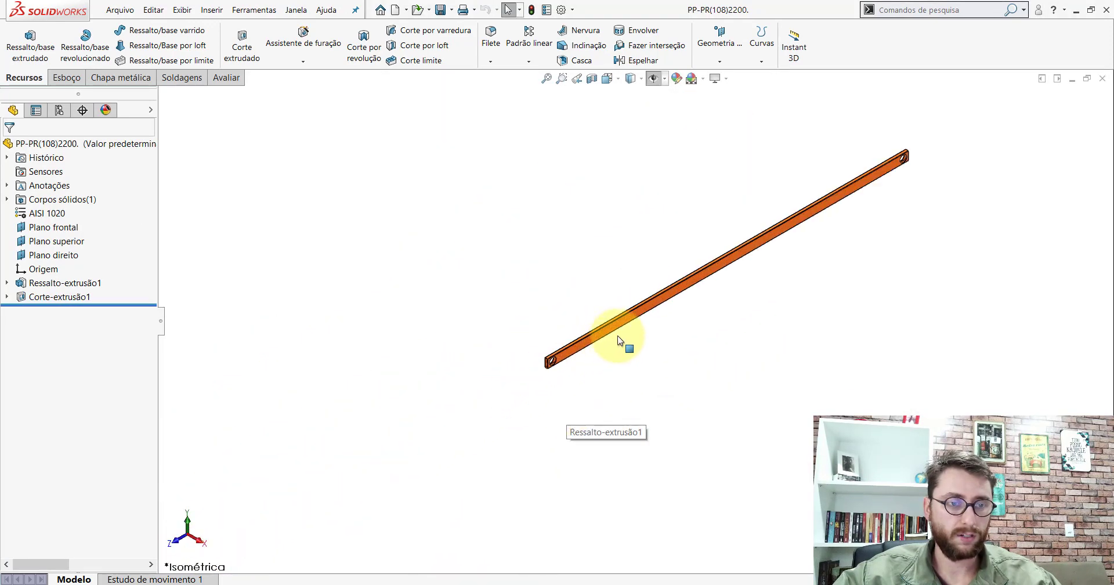
scroll(622, 343, down, 3)
mouse_move(569, 323)
middle_down()
mouse_move(697, 256)
mouse_move(577, 309)
middle_up()
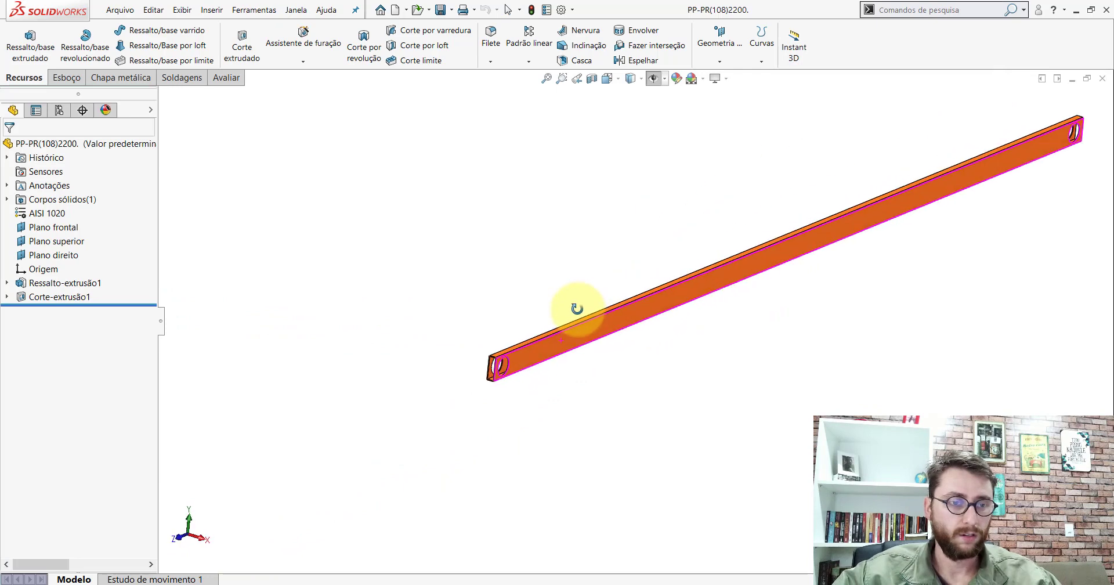
scroll(560, 311, down, 3)
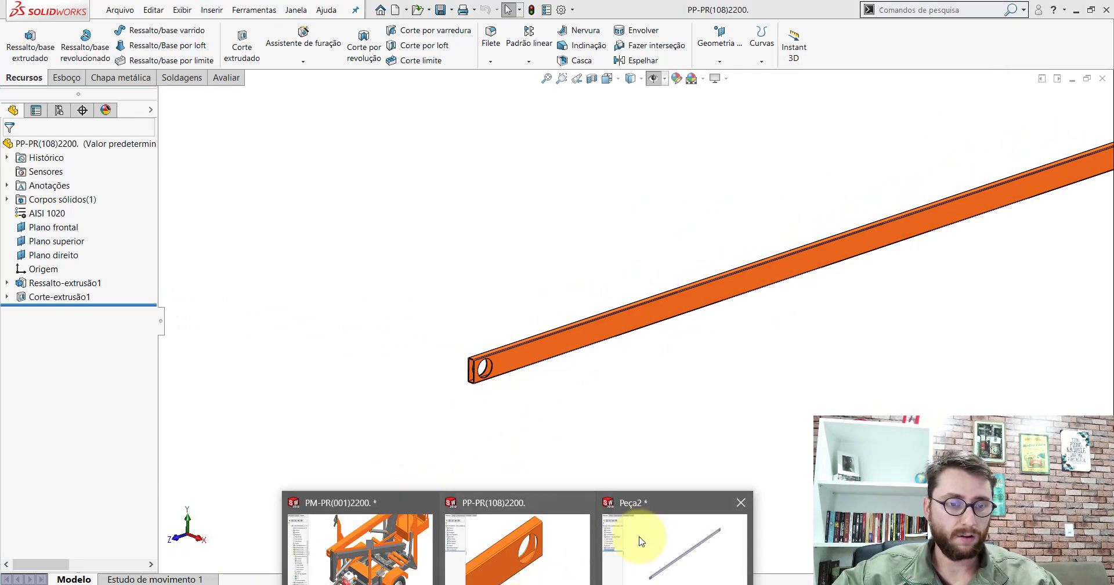
click(635, 533)
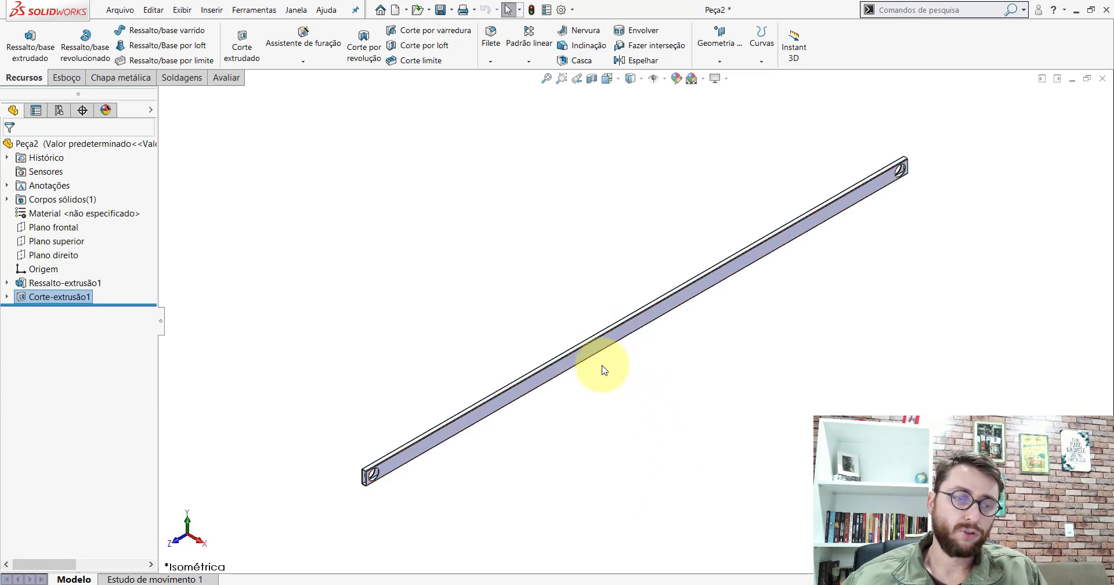
click(460, 292)
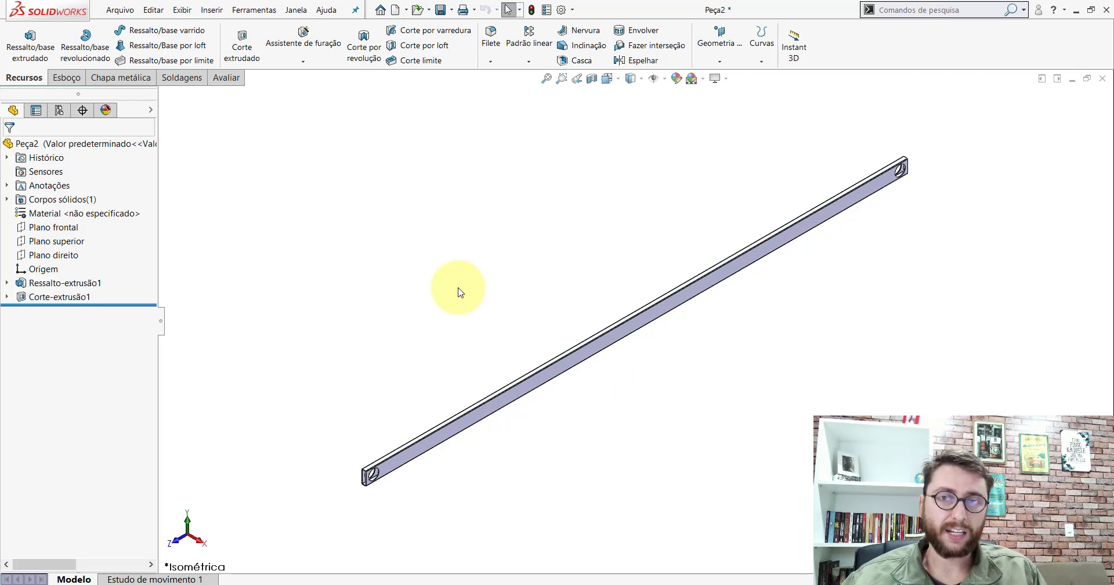
Create a new part and sketch a vertical line on the top plane
click(395, 10)
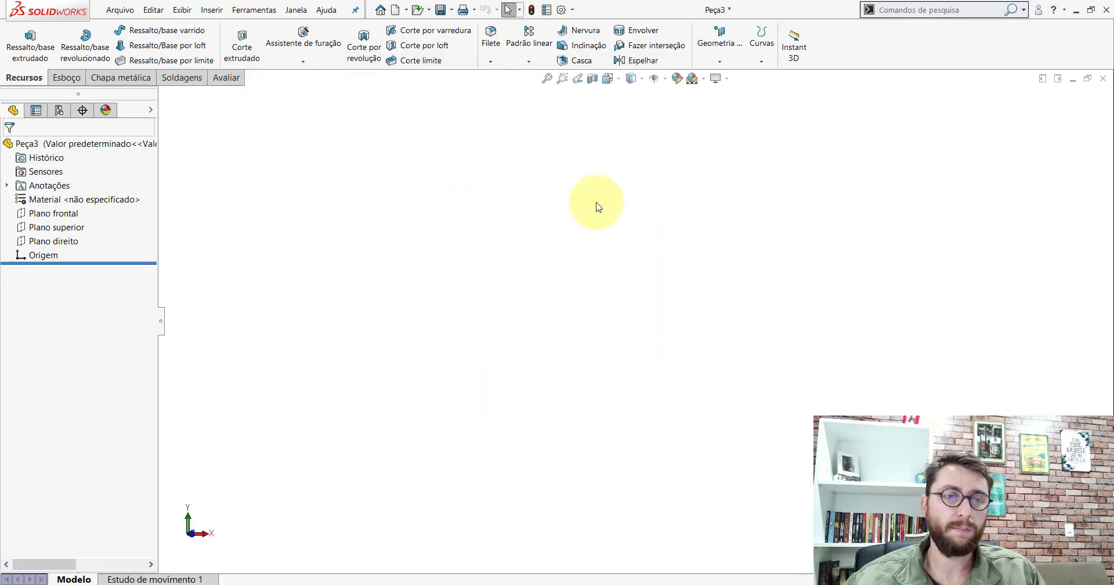
click(607, 78)
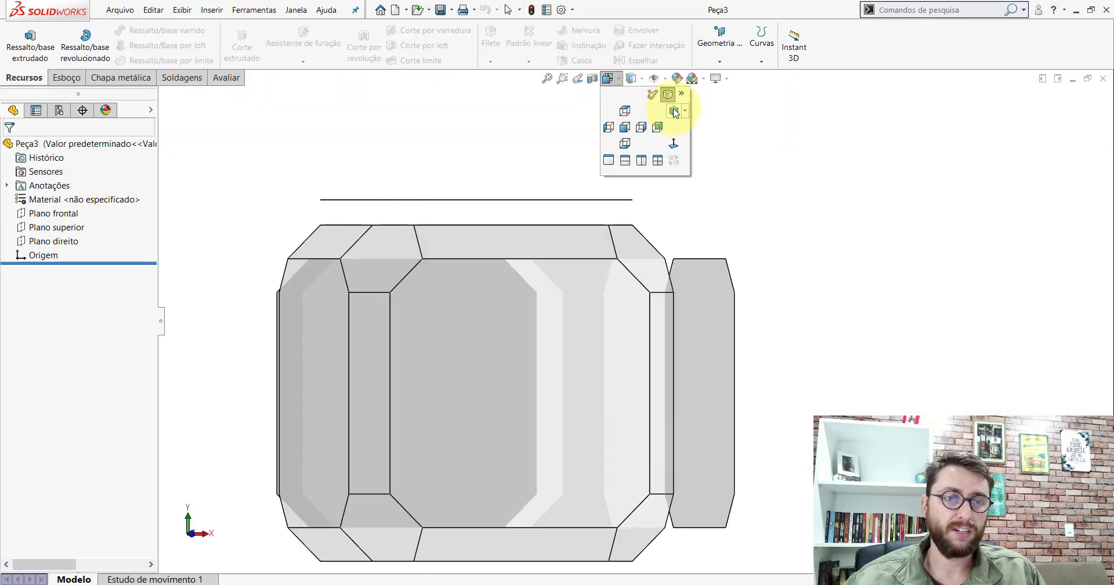
click(674, 111)
click(42, 229)
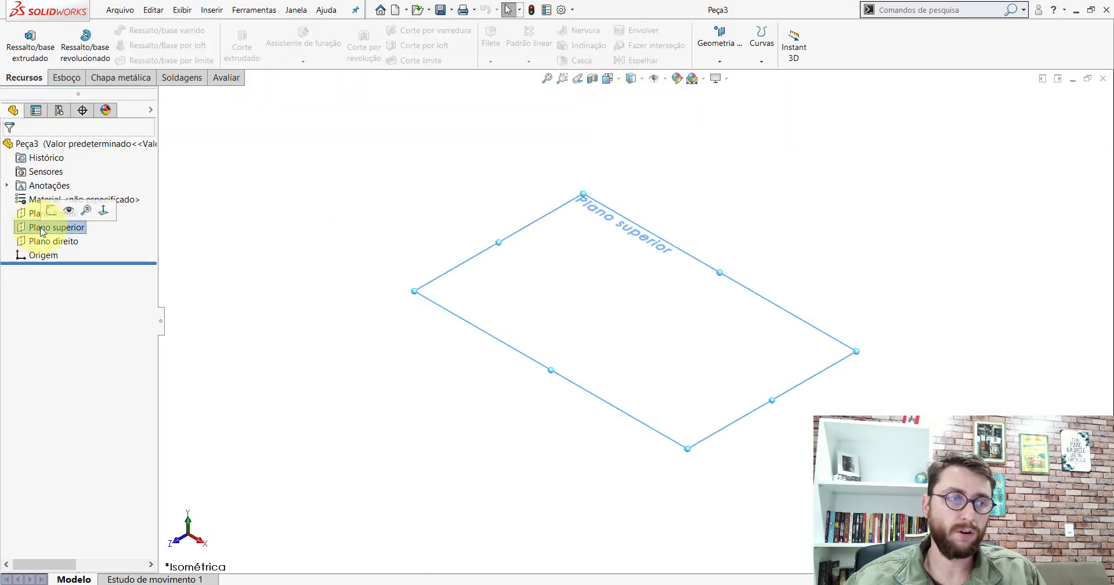
click(50, 212)
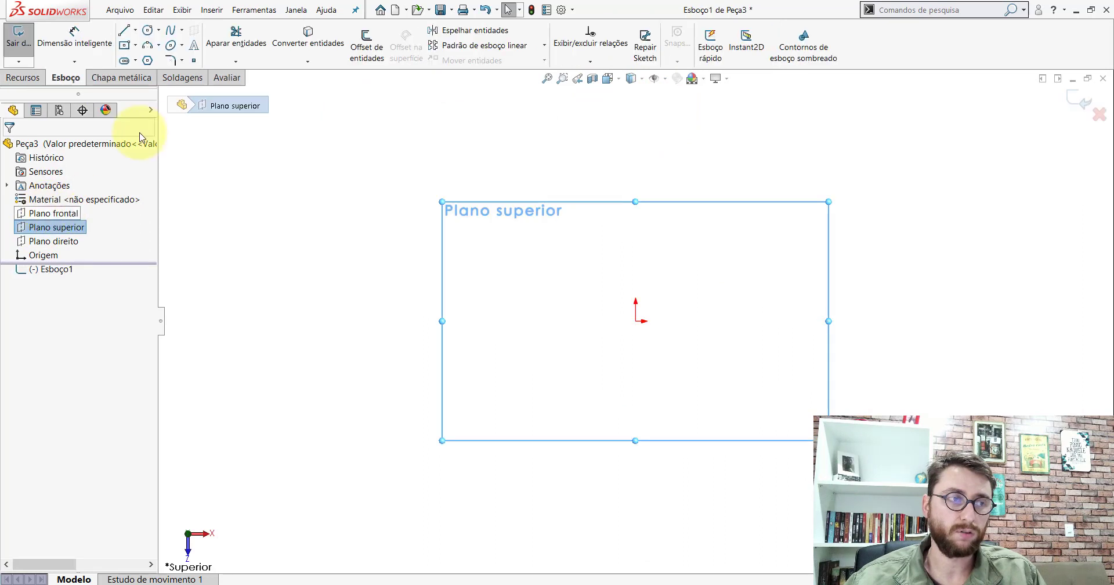
click(126, 32)
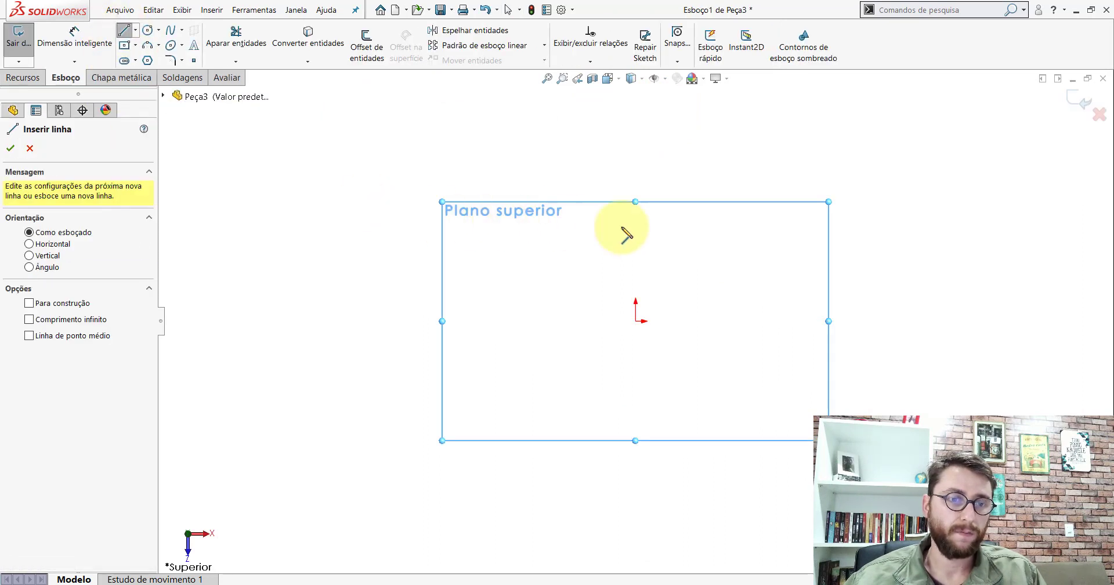
click(636, 174)
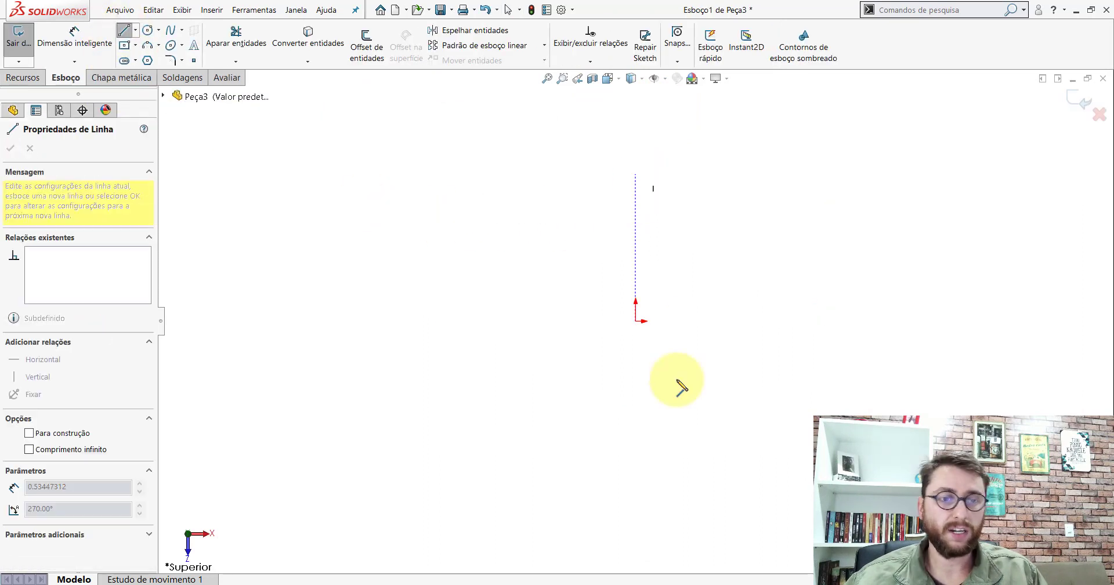
click(640, 451)
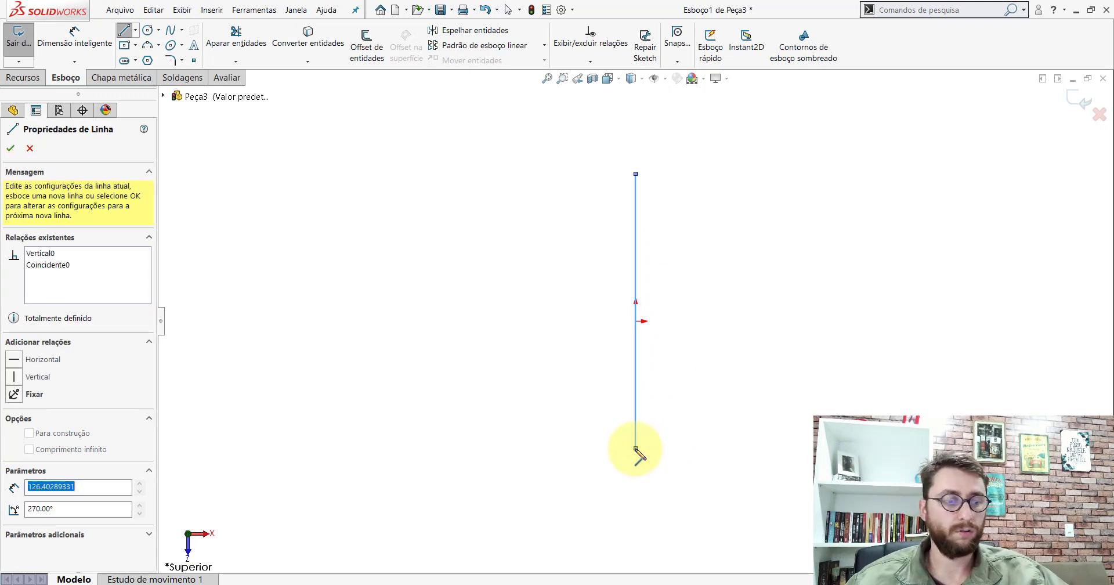
key(Escape)
scroll(592, 291, down, 3)
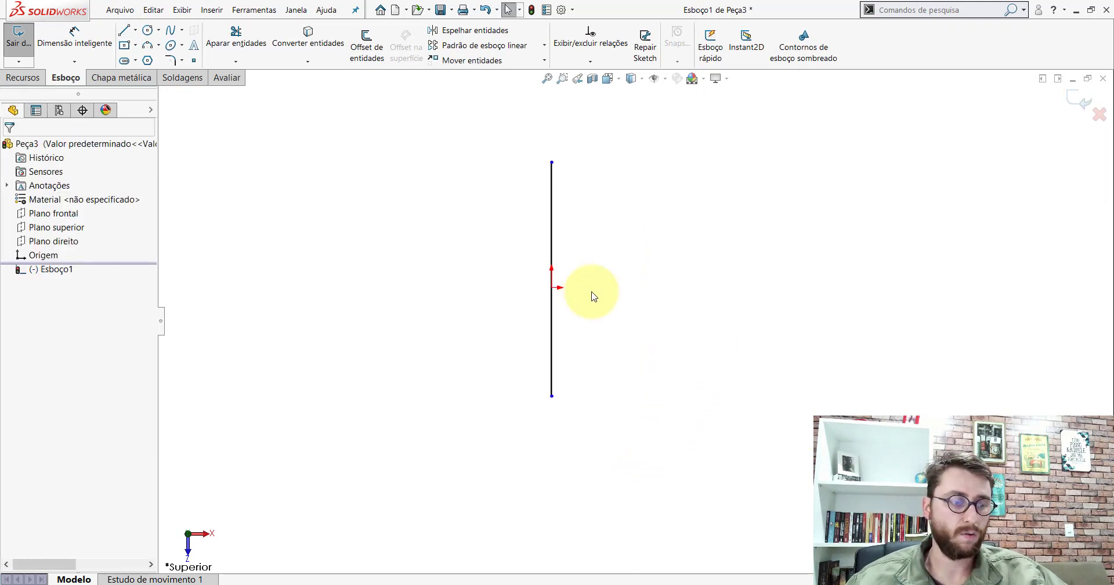
Centre the line on the origin with a Midpoint relation and dimension it 2483.2 mm
click(535, 237)
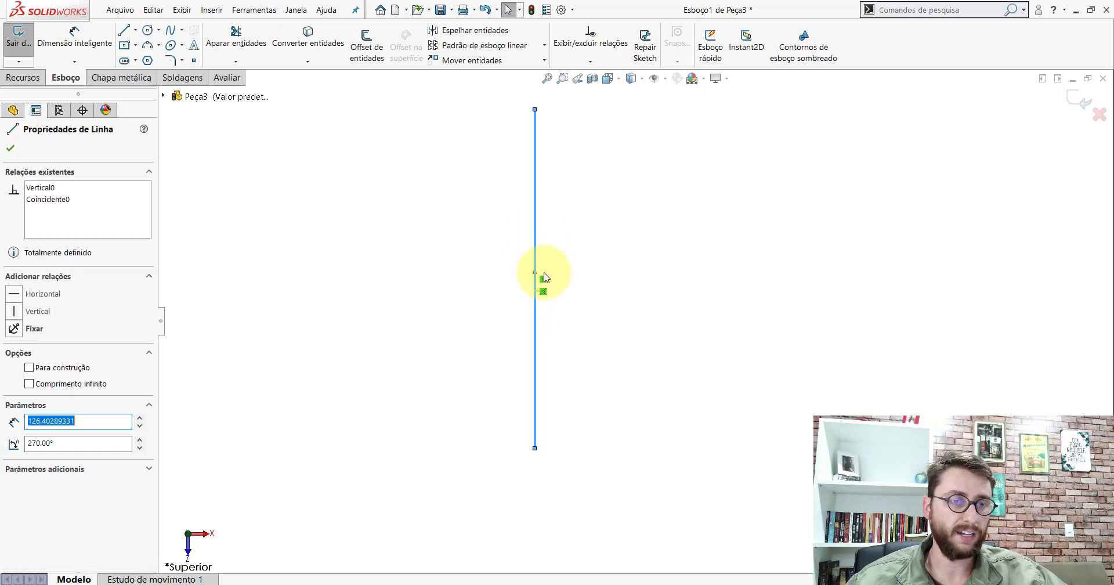
ctrl+click(535, 291)
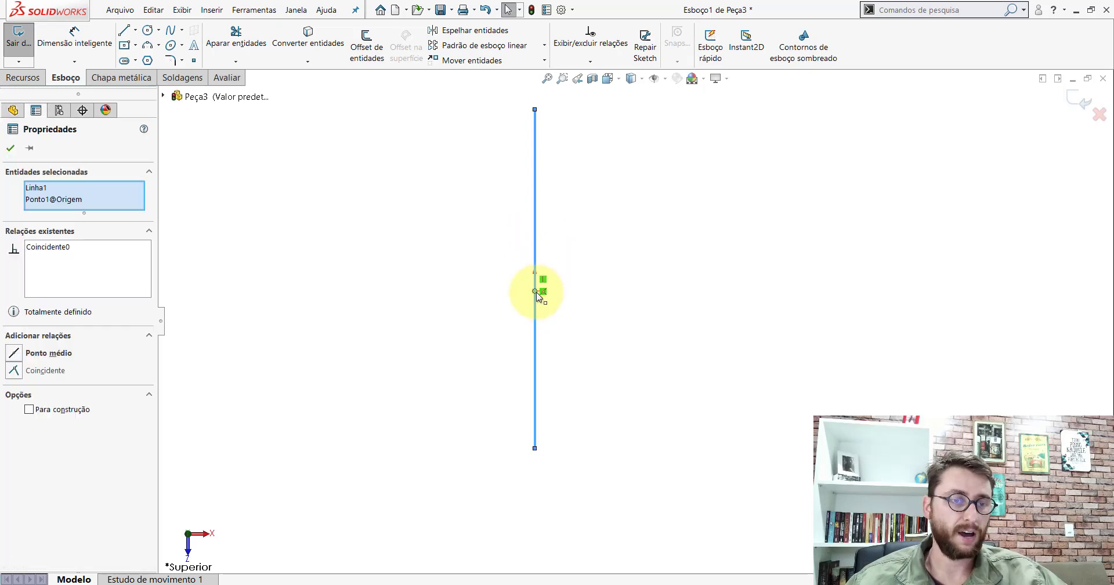
click(15, 354)
click(10, 148)
click(75, 36)
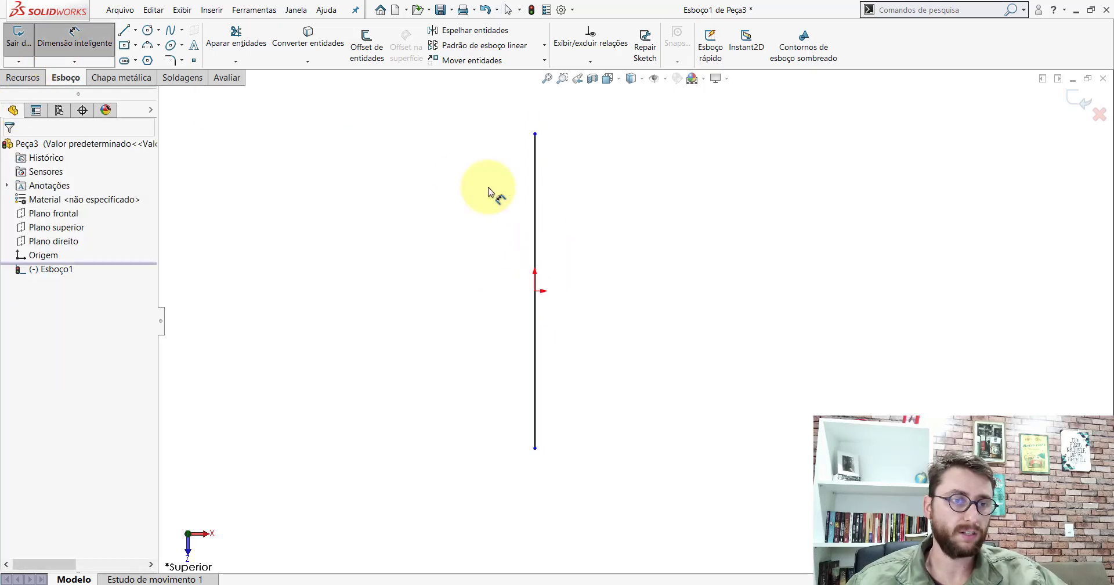
click(533, 193)
click(452, 287)
text(24)
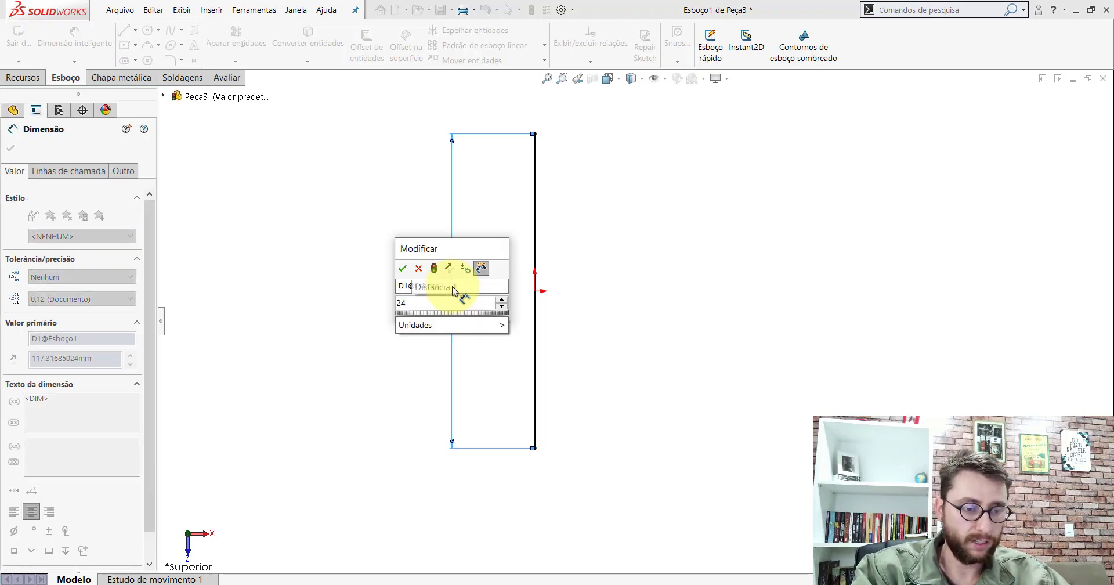
text(83)
text(.2)
key(Return)
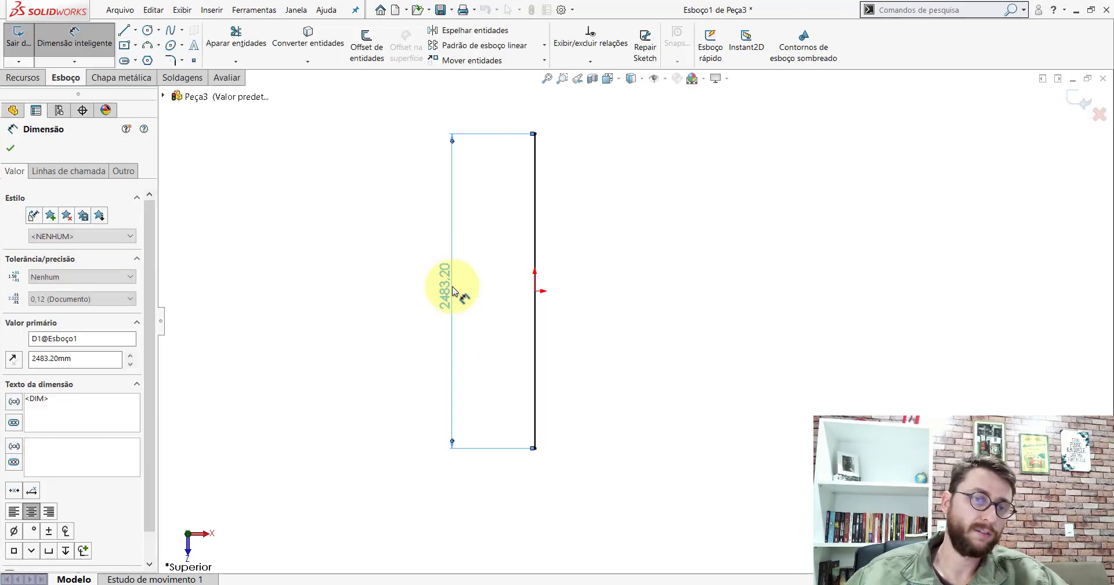
click(609, 82)
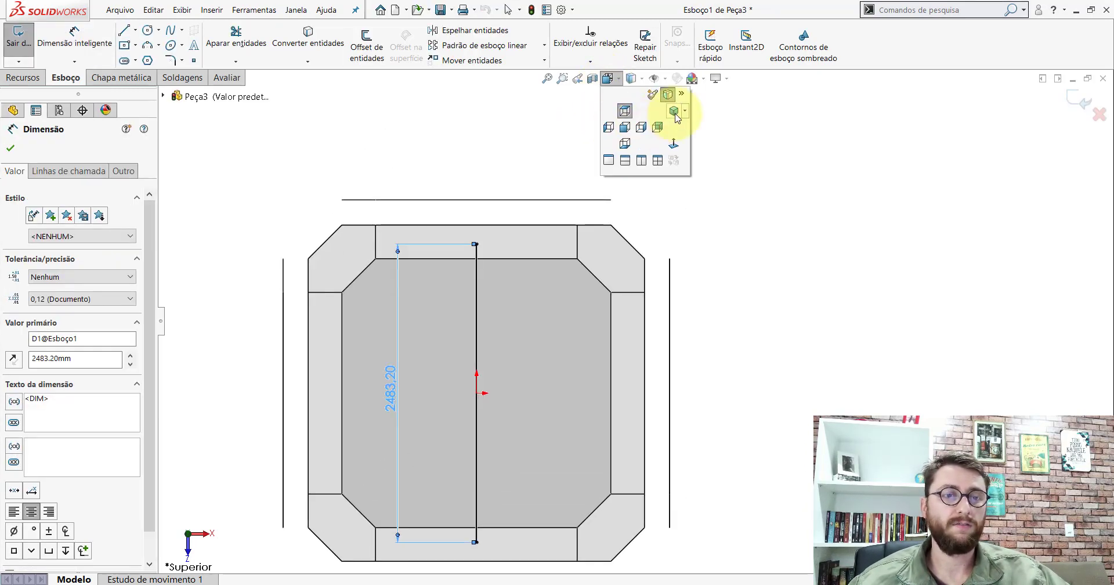
click(672, 104)
Exit the sketch containing the path line
click(1081, 103)
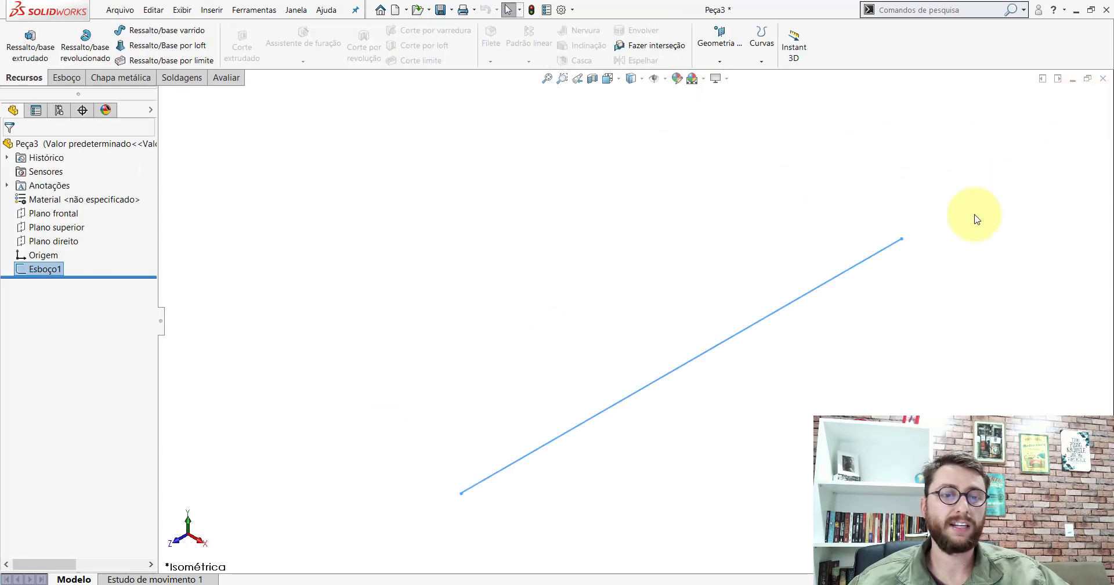
scroll(801, 323, up, 5)
scroll(818, 252, down, 4)
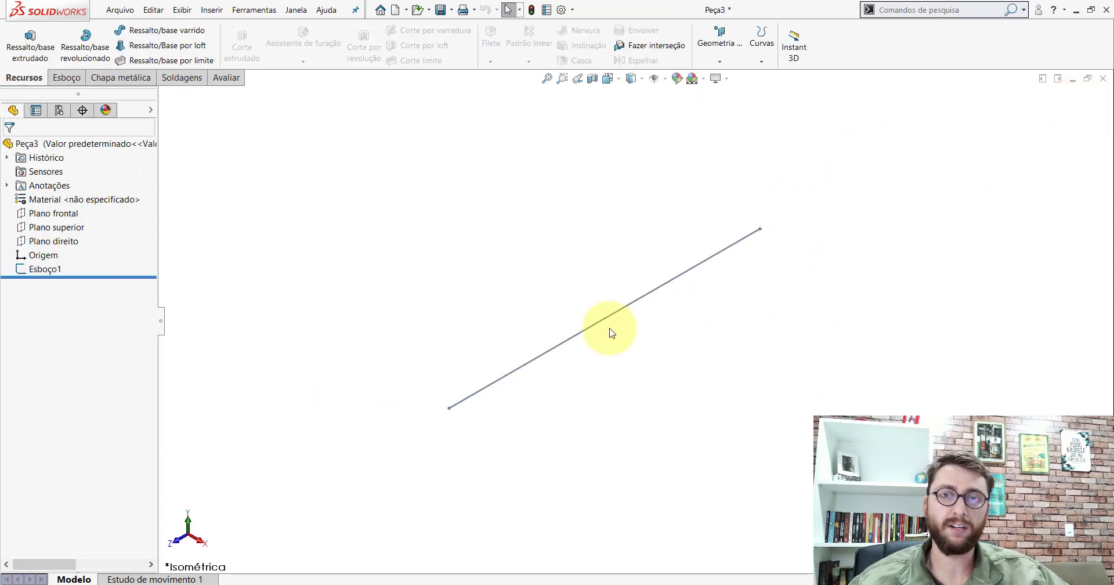
scroll(638, 321, up, 3)
scroll(661, 295, down, 2)
Create an ANSI inch Pipe 0.5 SCH 40 structural member along the sketch line
click(190, 80)
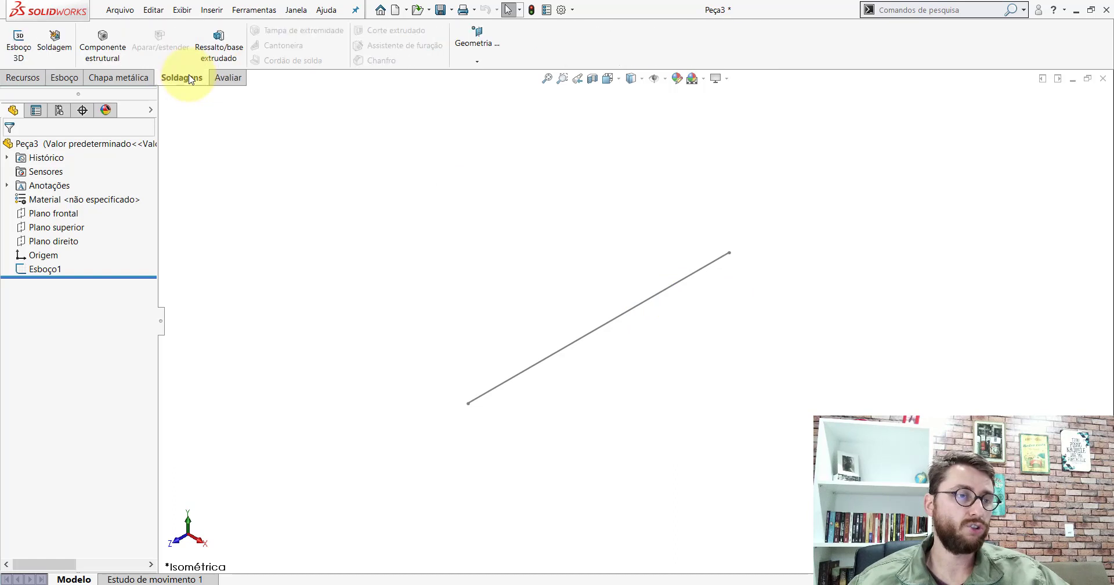
click(114, 46)
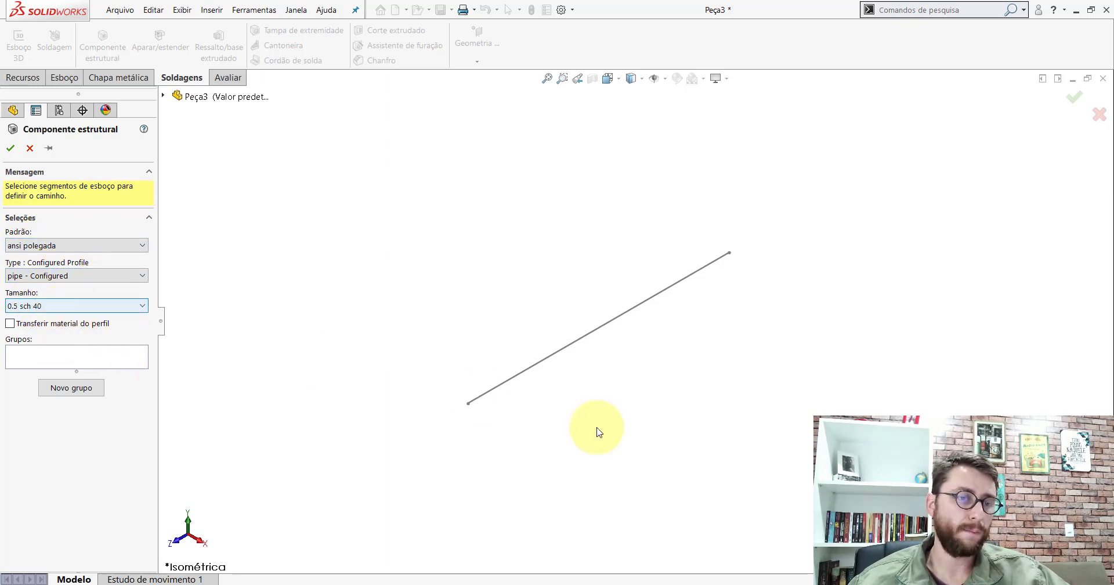
ctrl+middle_drag(597, 430, 639, 350)
click(71, 388)
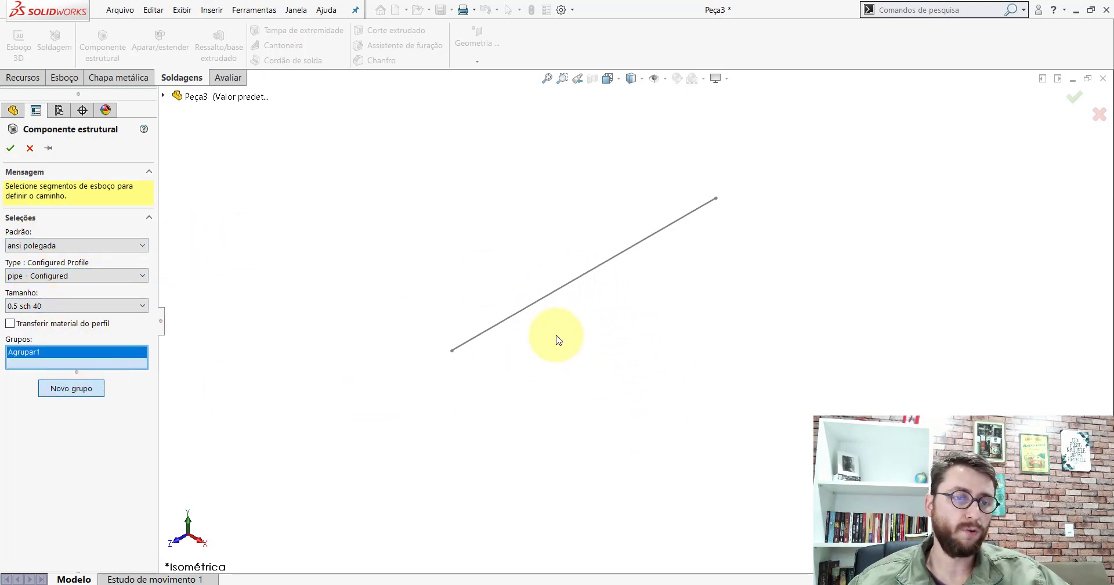
click(544, 305)
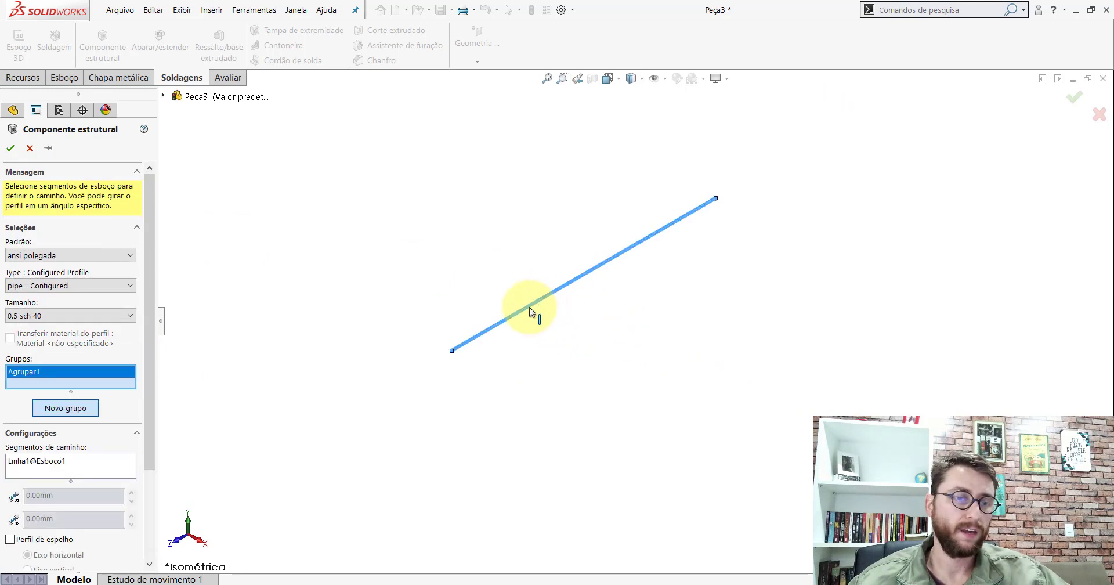
click(10, 149)
Expand the new pipe member and bring up its profile sketch options
scroll(480, 343, down, 2)
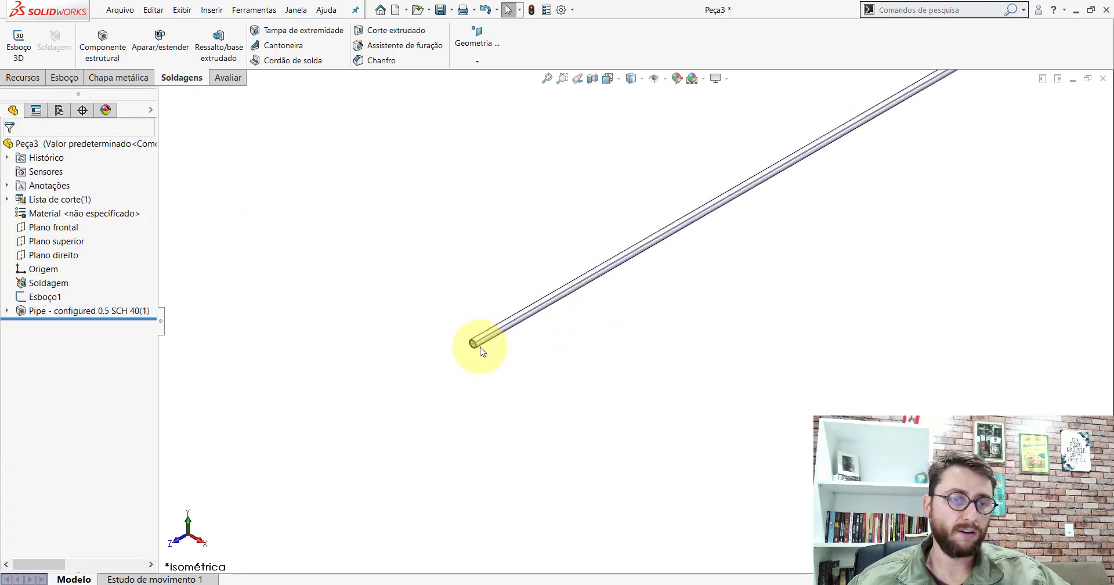
scroll(567, 343, down, 3)
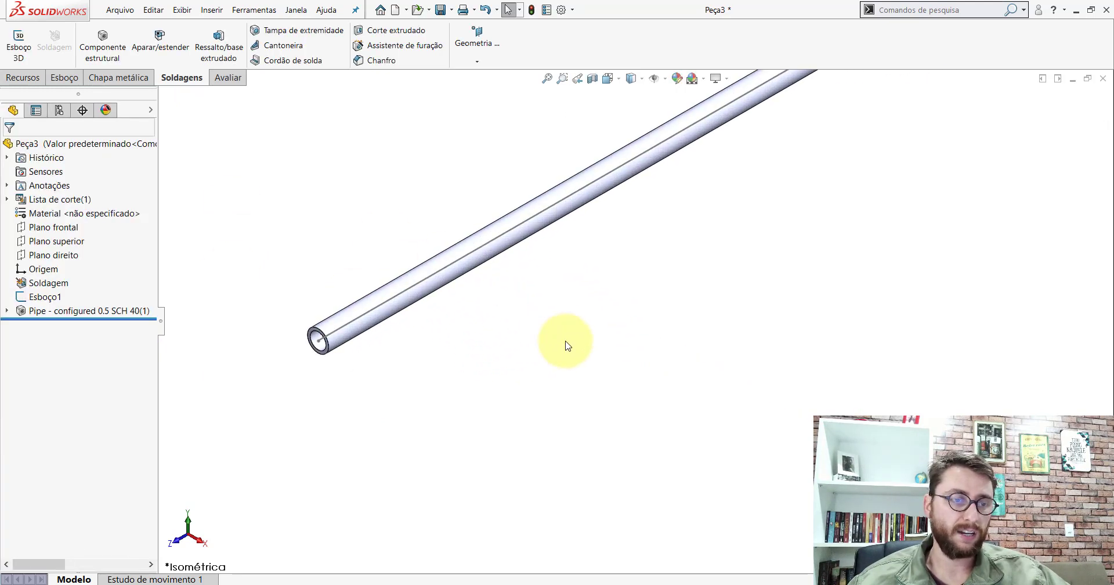
click(7, 312)
right_click(54, 342)
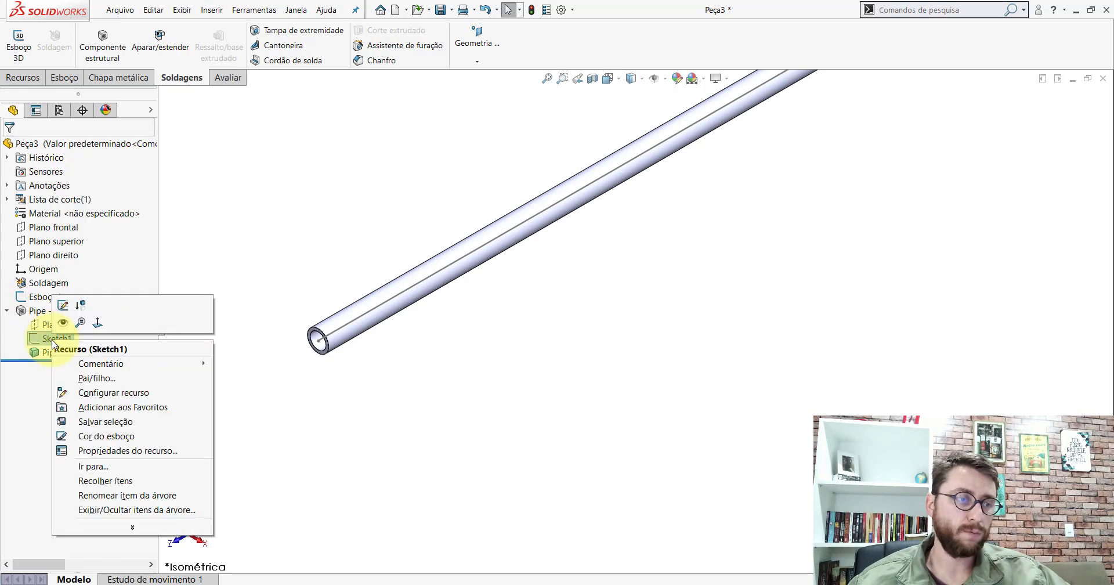
Edit the pipe's profile sketch and delete the circular profile and its dimensions
click(63, 304)
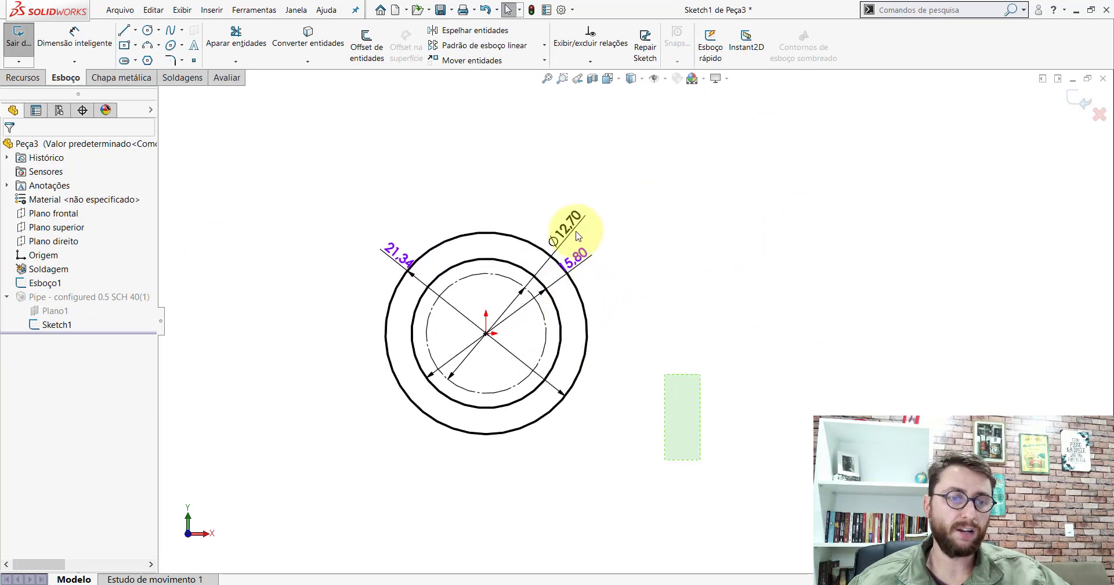
drag(577, 235, 506, 174)
key(Delete)
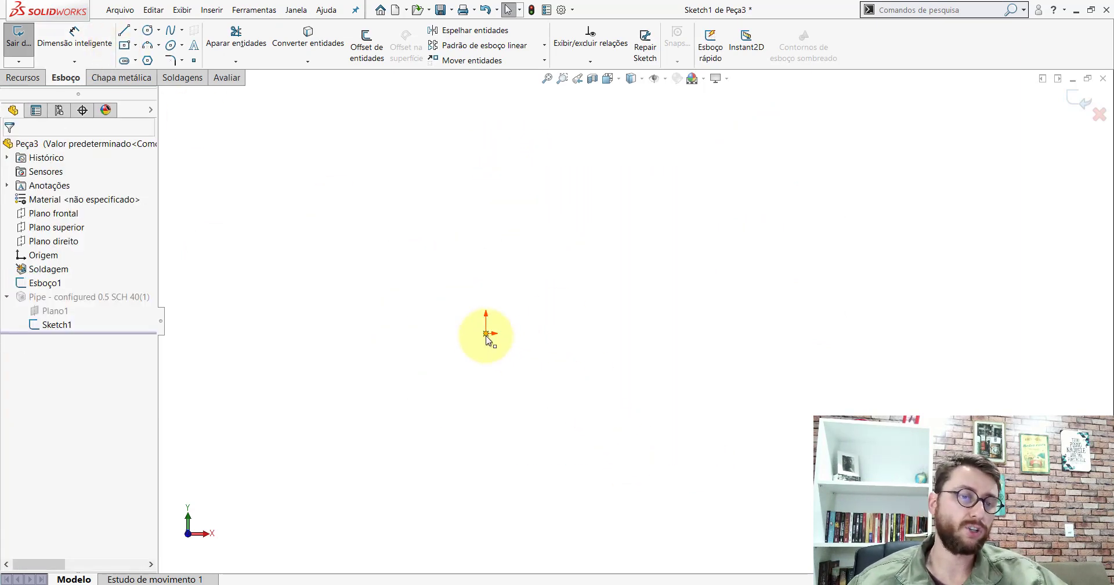
Draw a center rectangle centred on the origin
click(173, 33)
click(129, 46)
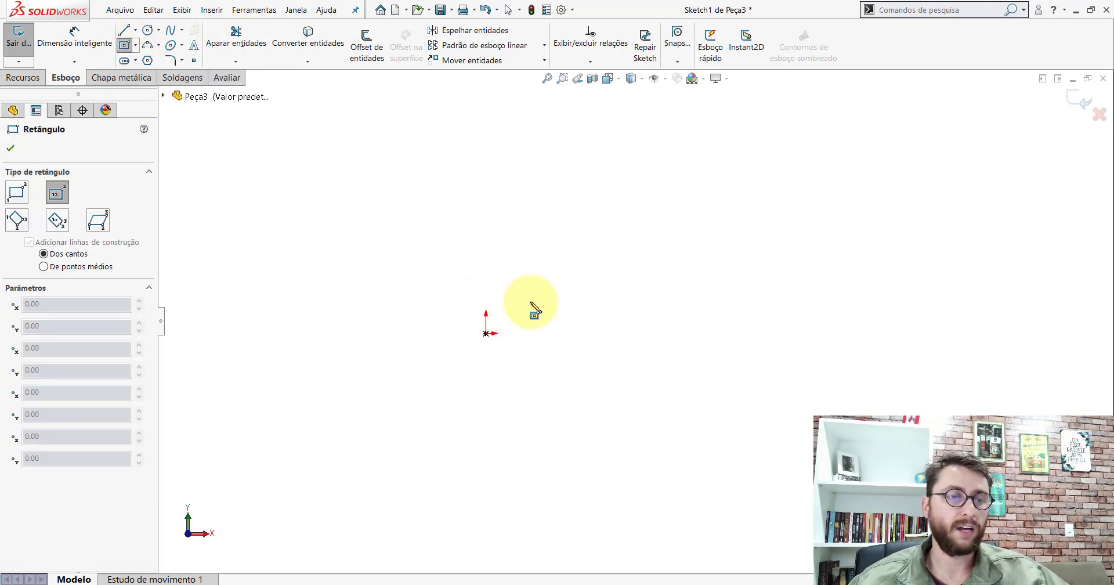
click(486, 334)
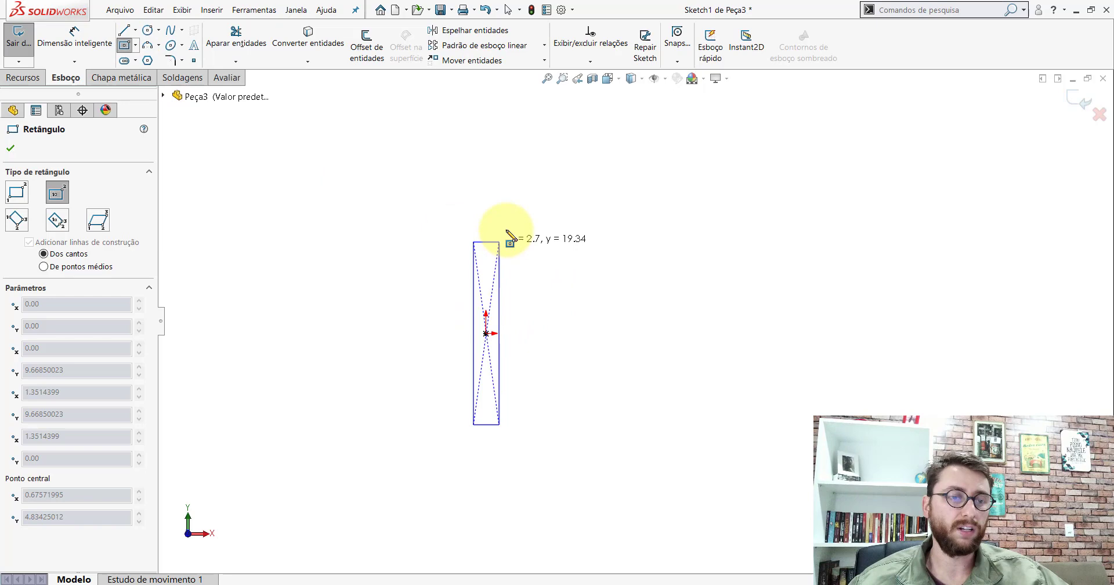
click(546, 198)
key(Escape)
Dimension the rectangle 20 mm wide and 60 mm tall
click(75, 36)
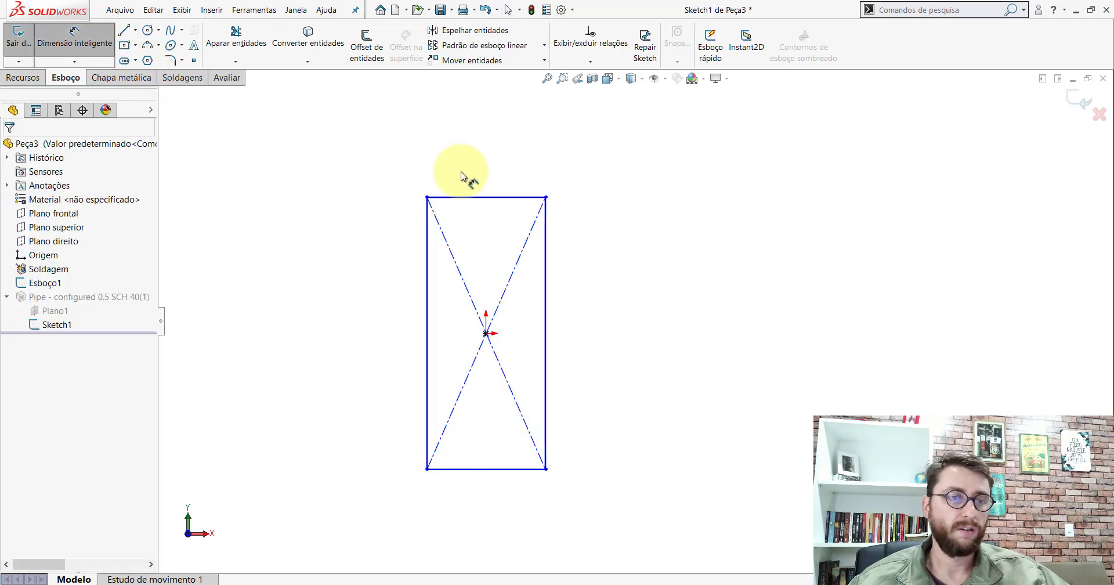
click(488, 197)
click(487, 168)
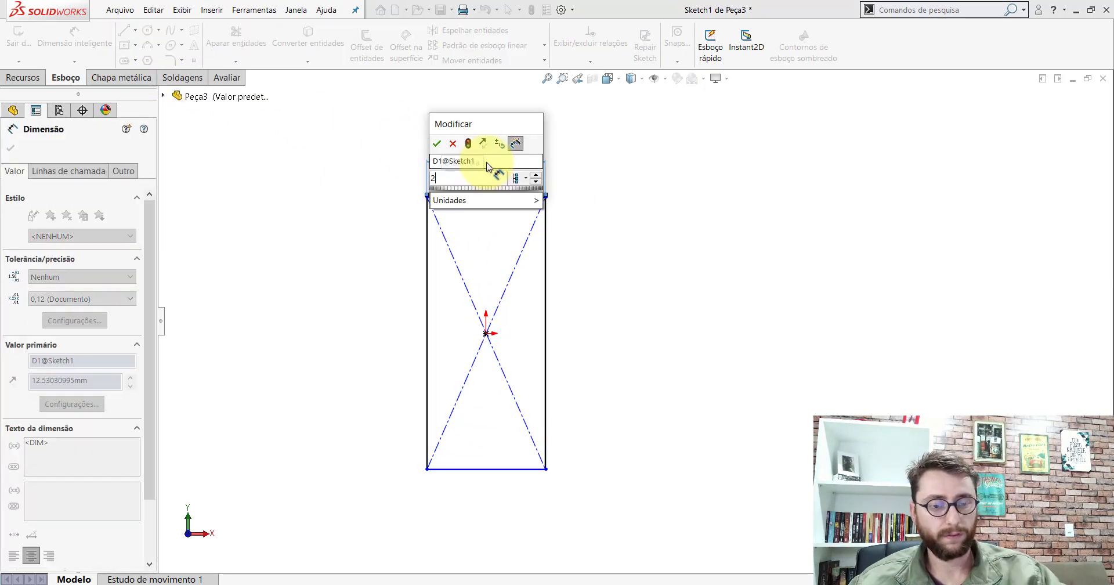
text(20)
key(Return)
click(581, 256)
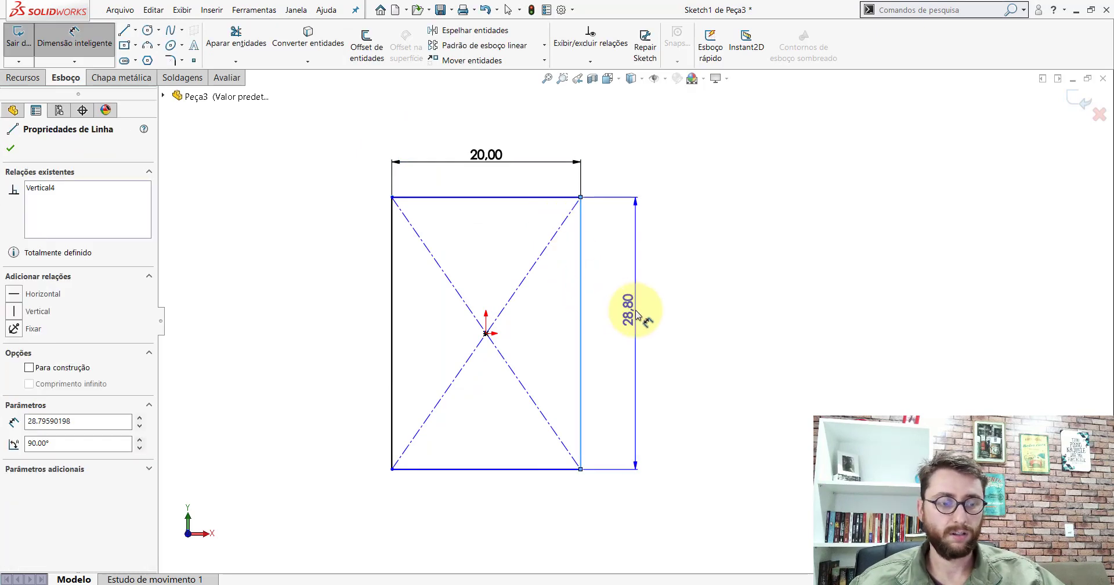
click(636, 316)
text(60)
key(Return)
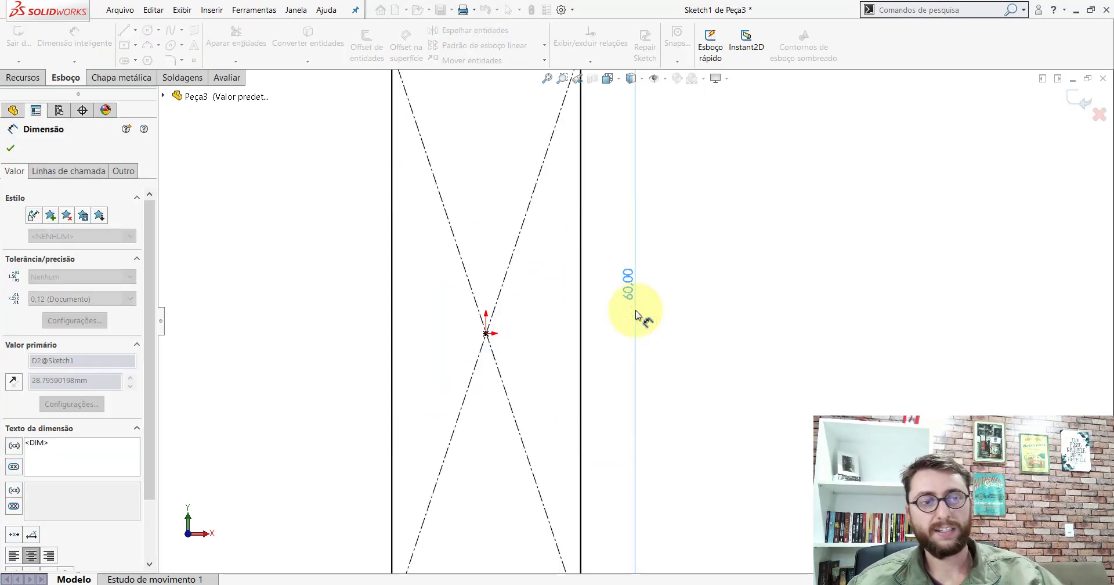
Round all four rectangle corners with 2 mm sketch fillets
click(170, 61)
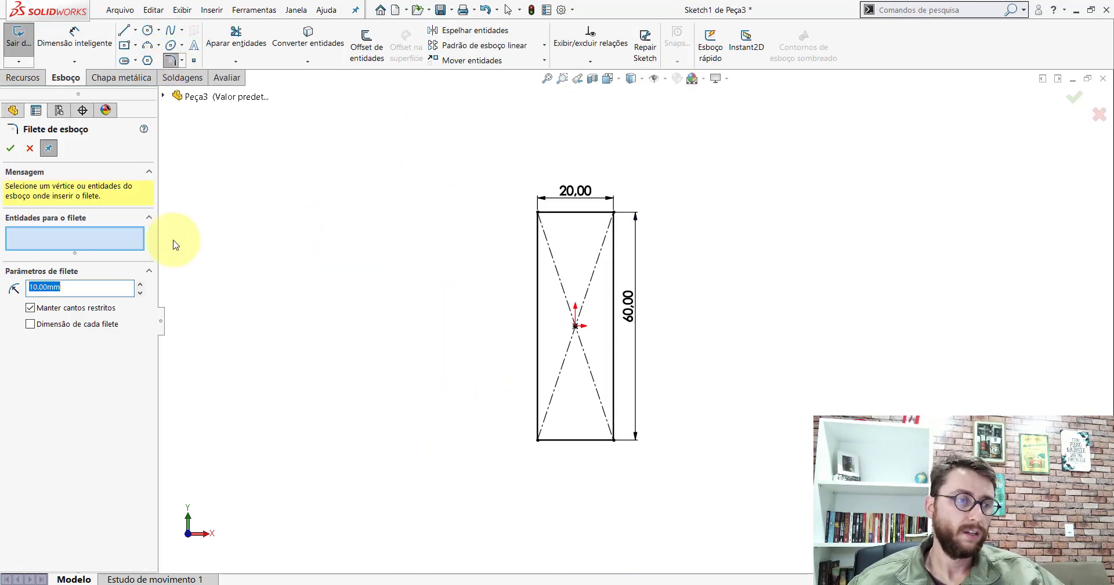
scroll(588, 236, down, 3)
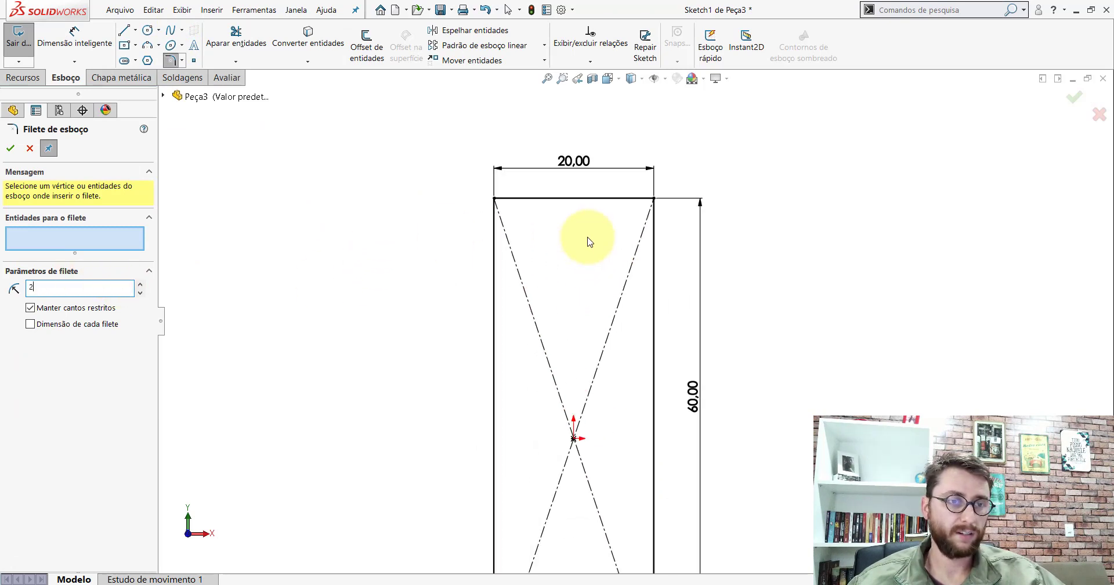
scroll(587, 236, down, 1)
click(477, 193)
click(669, 193)
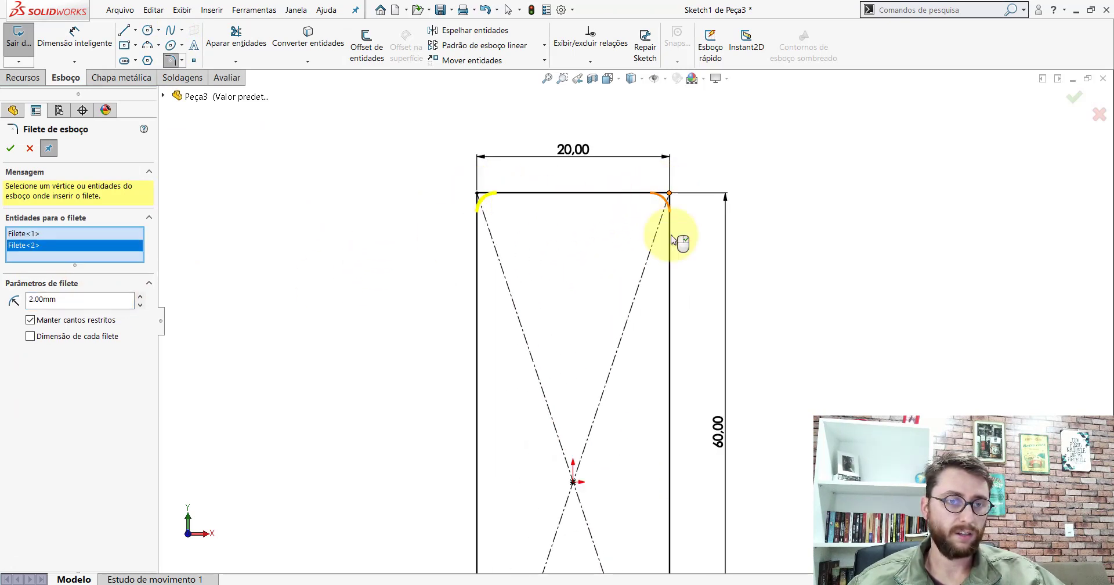
scroll(667, 302, up, 4)
scroll(520, 503, down, 2)
click(521, 509)
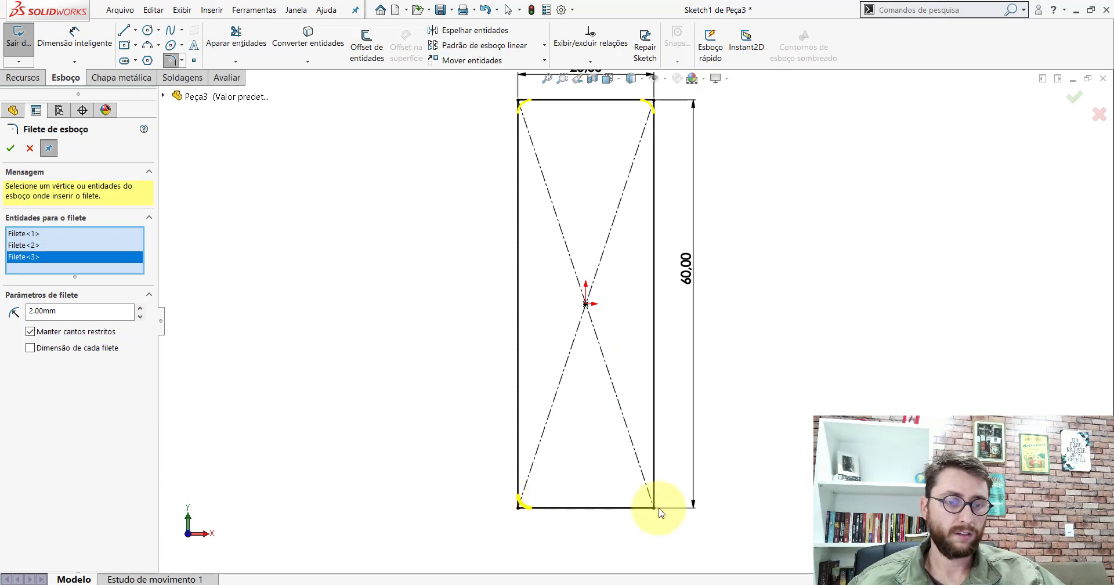
click(655, 508)
click(10, 148)
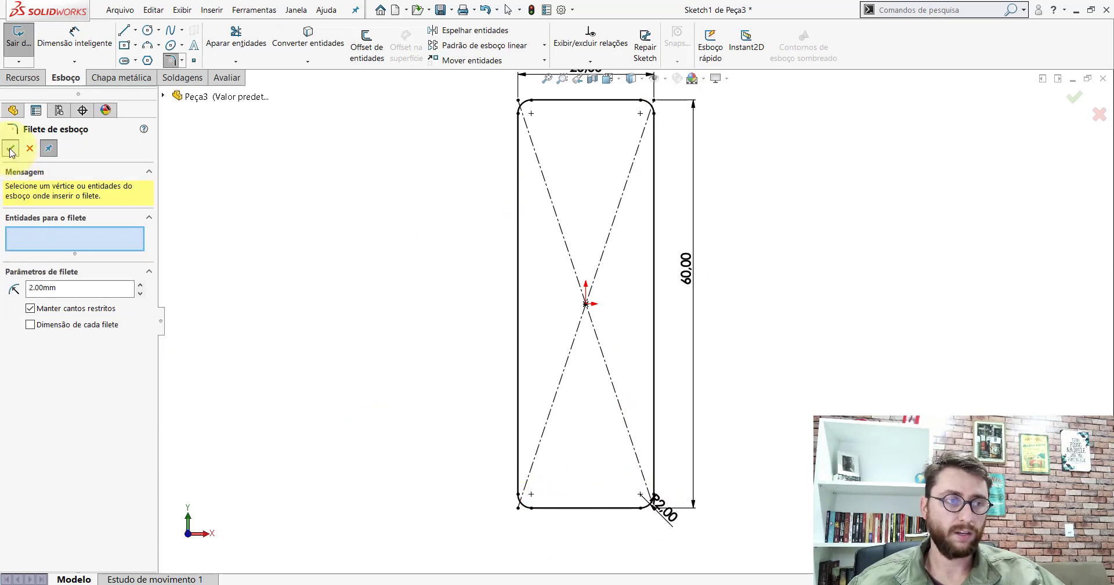
Offset the rounded outline 2 mm inward and exit the sketch to rebuild the tube
click(367, 44)
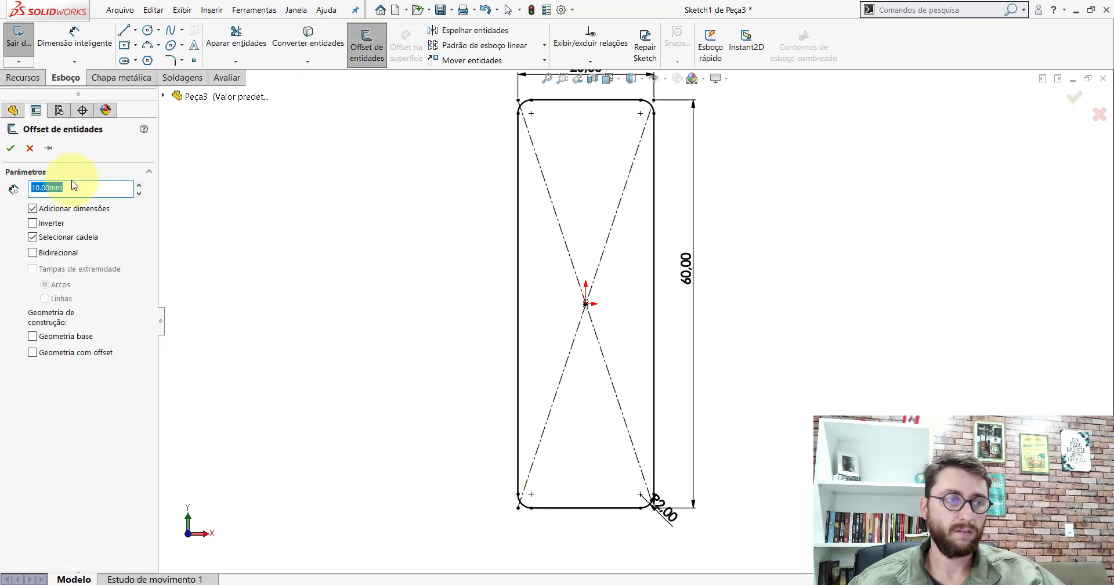
text(2)
click(576, 101)
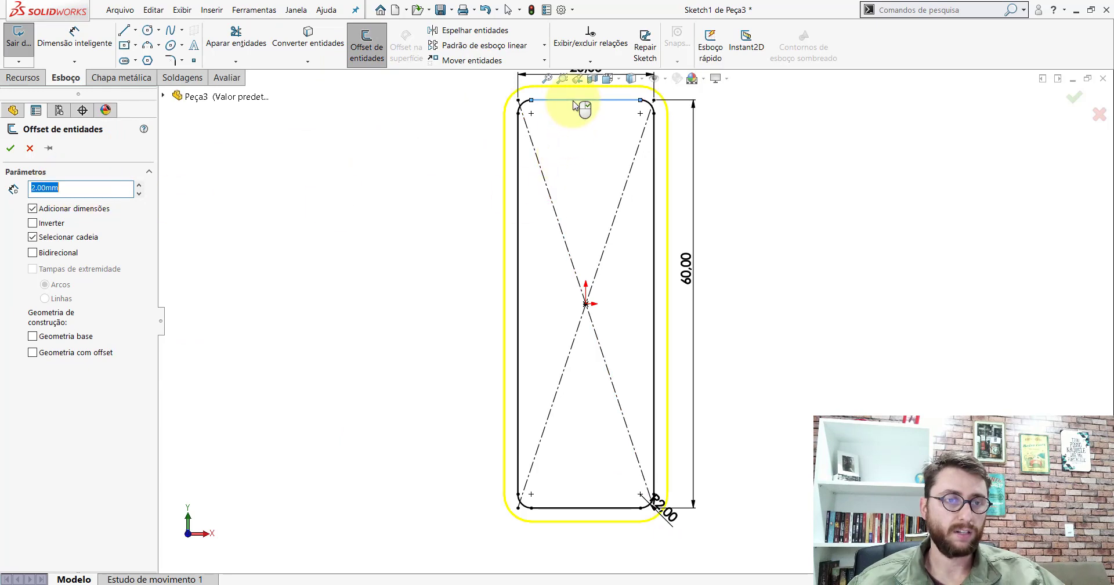
click(33, 223)
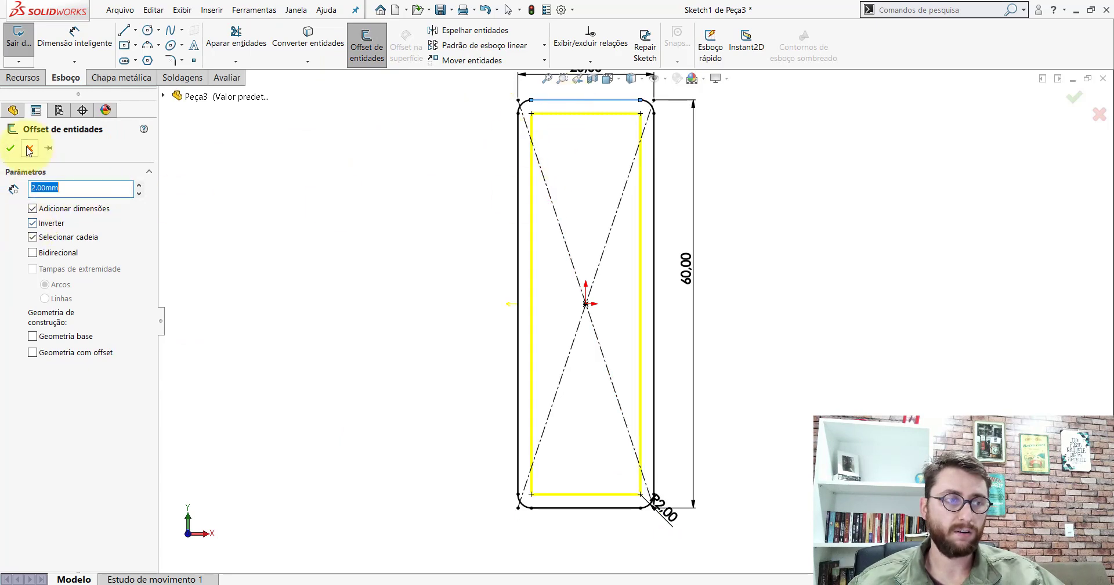
click(10, 148)
click(1070, 103)
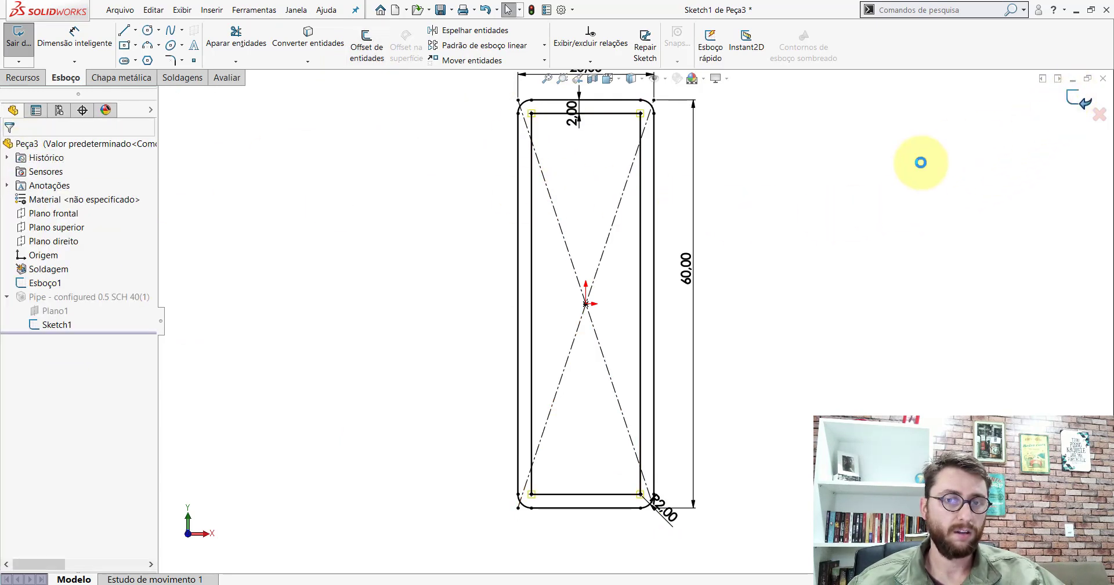
Switch to isometric view, hide sketch Esboço1 and collapse the Pipe node
click(614, 84)
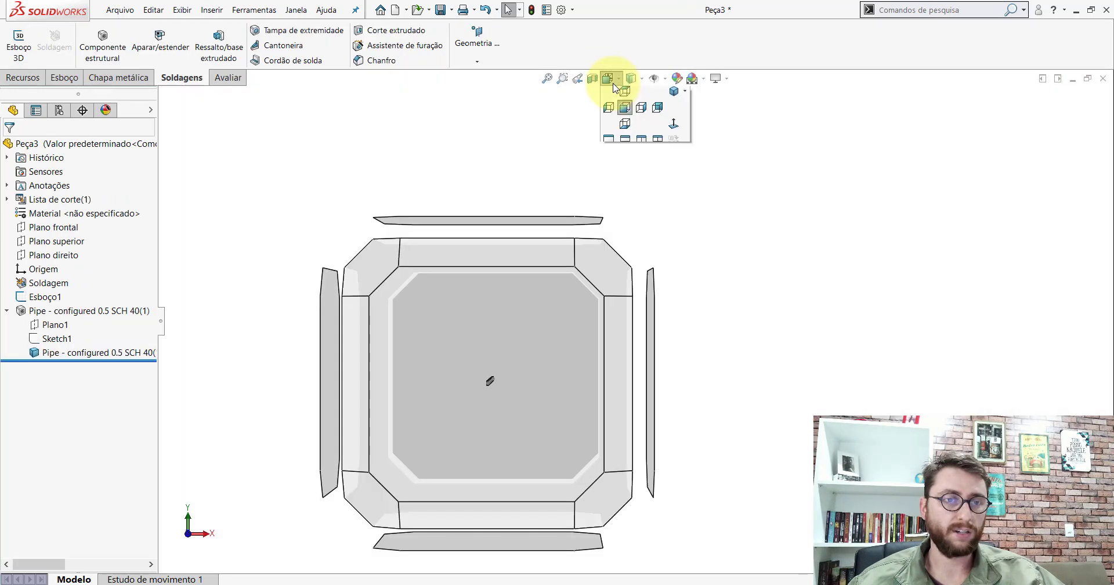
click(696, 105)
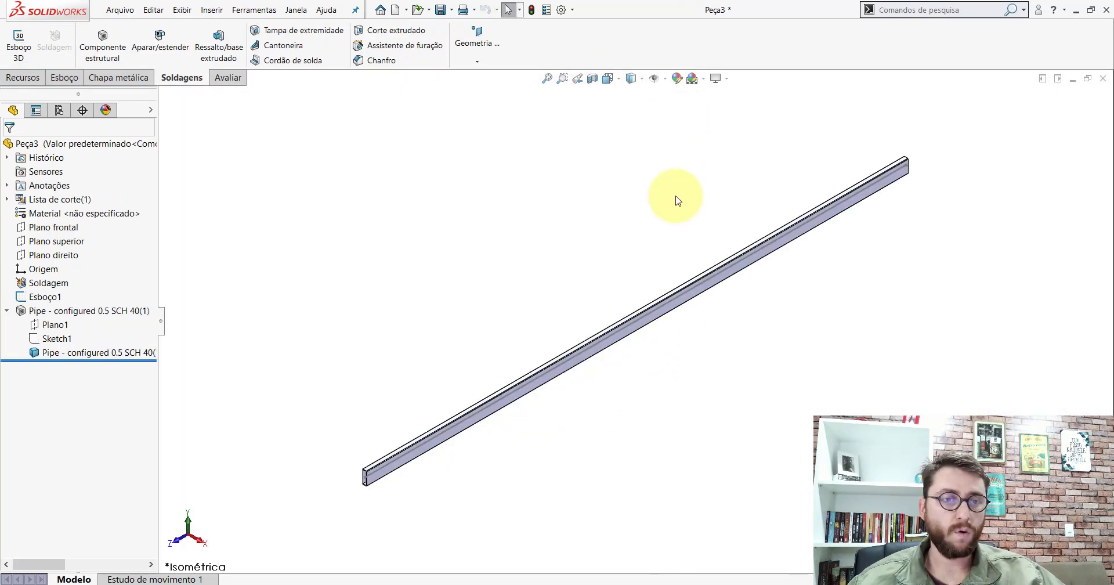
right_click(59, 295)
click(57, 280)
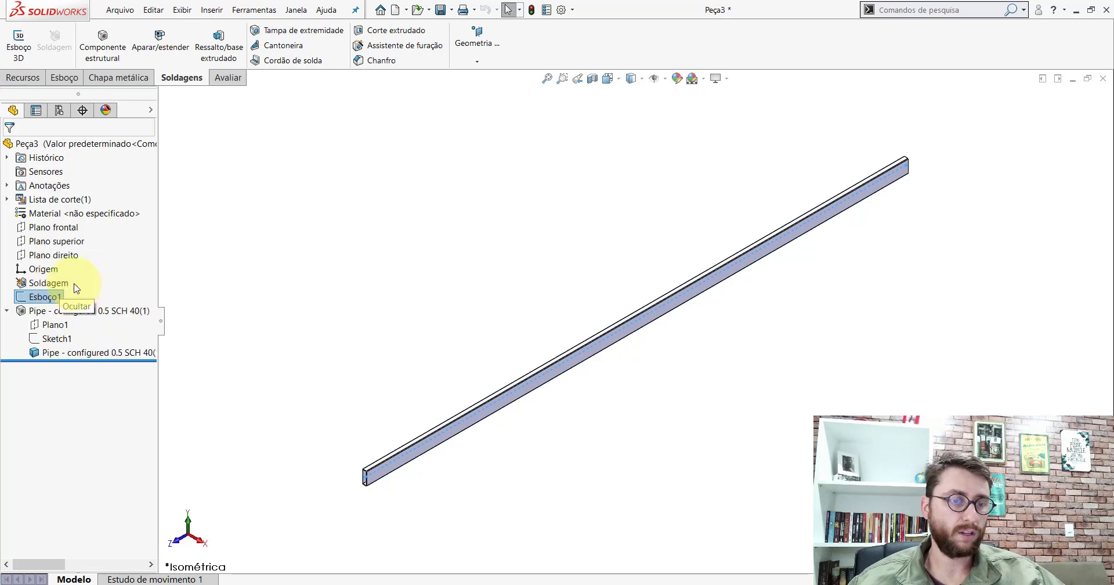
click(7, 312)
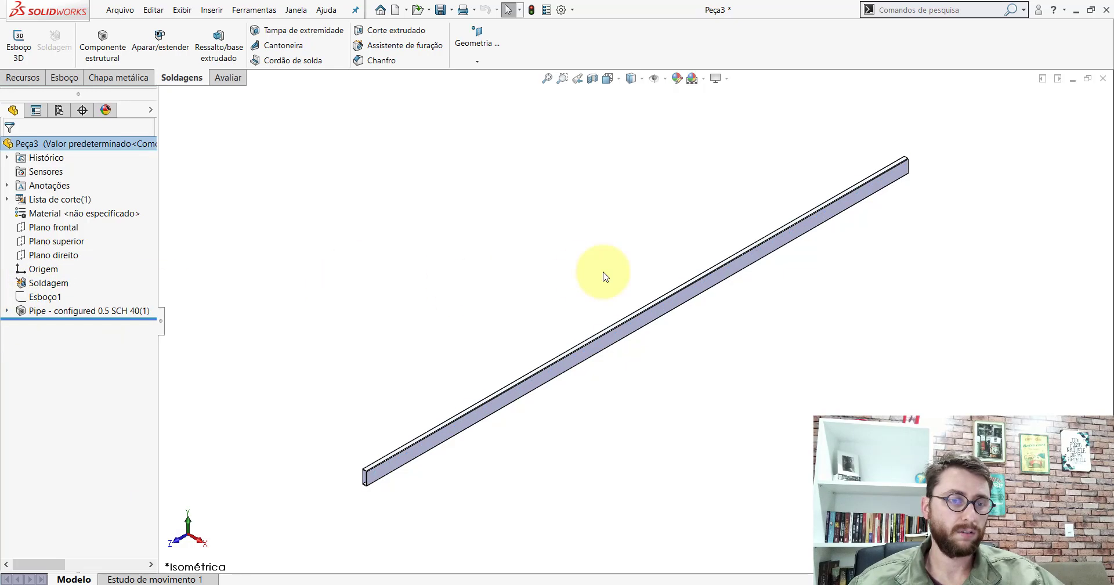
scroll(699, 308, up, 3)
scroll(729, 301, down, 3)
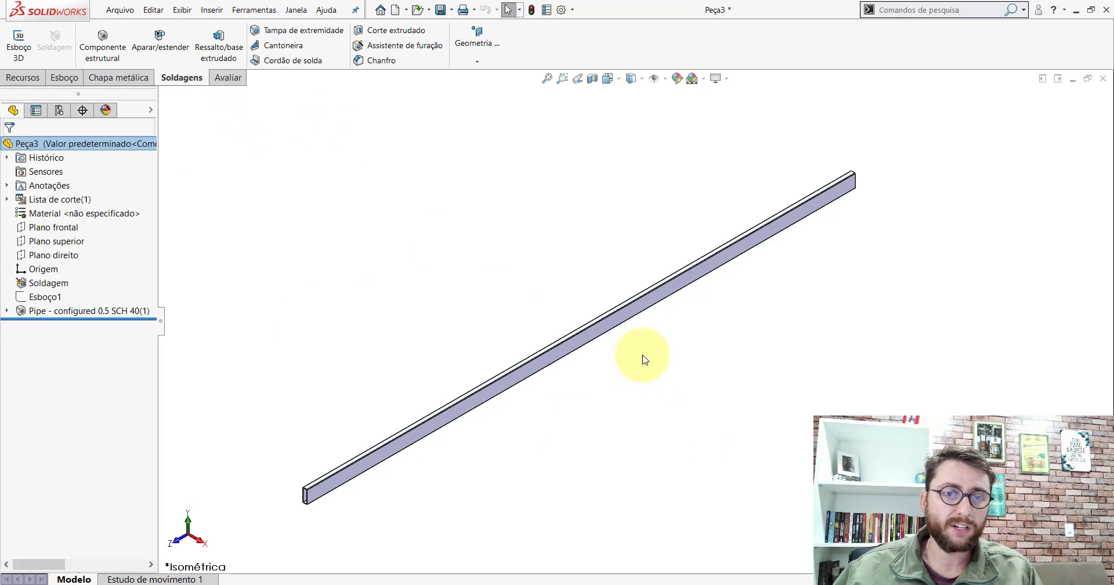
Close Peça3 without saving and zoom on the Peça2 tube
click(1103, 78)
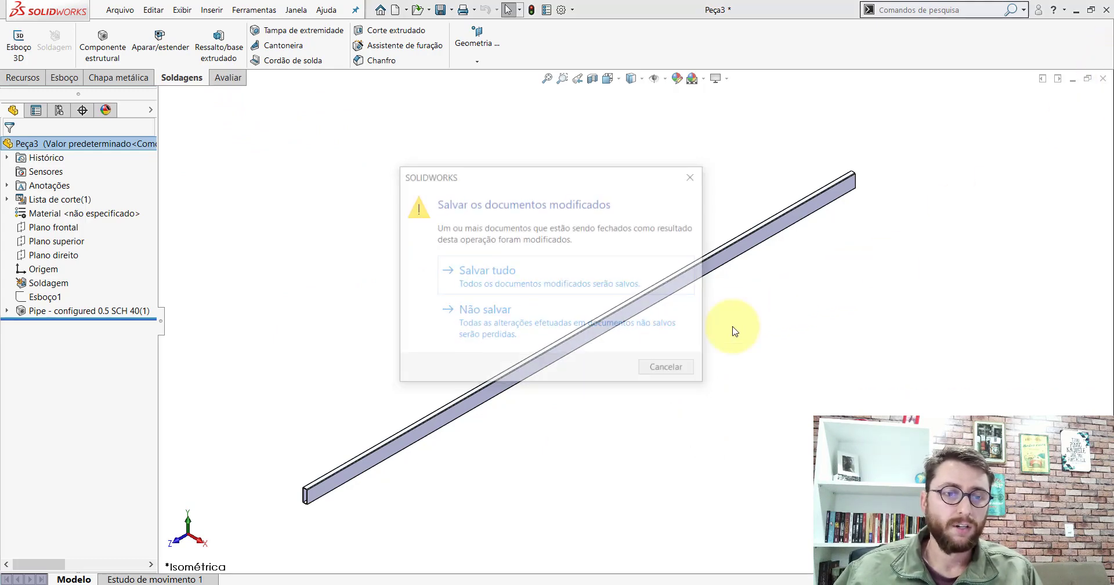
click(531, 325)
scroll(677, 353, up, 3)
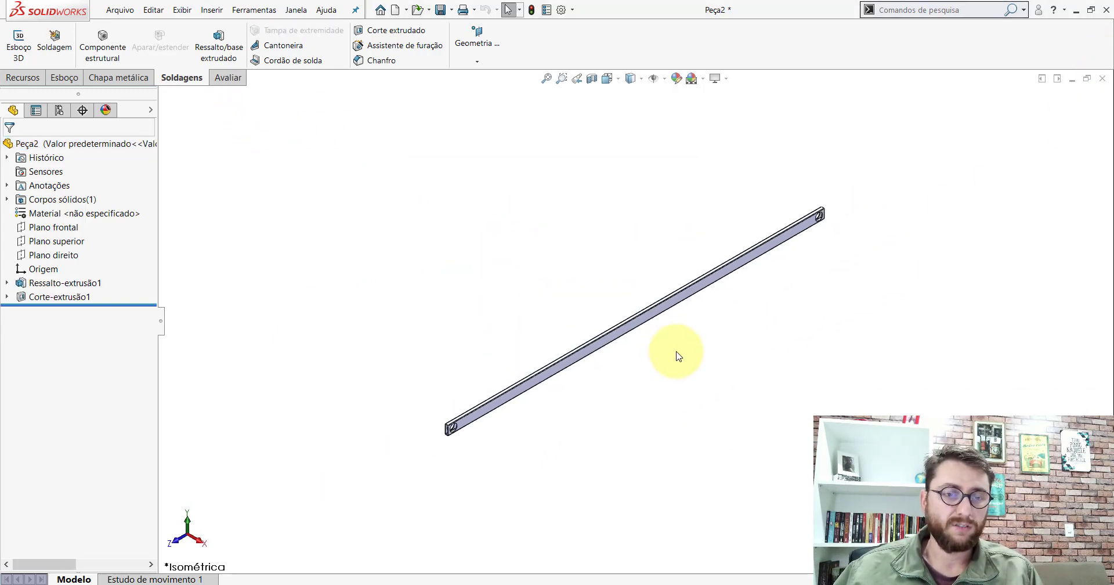
scroll(744, 293, down, 2)
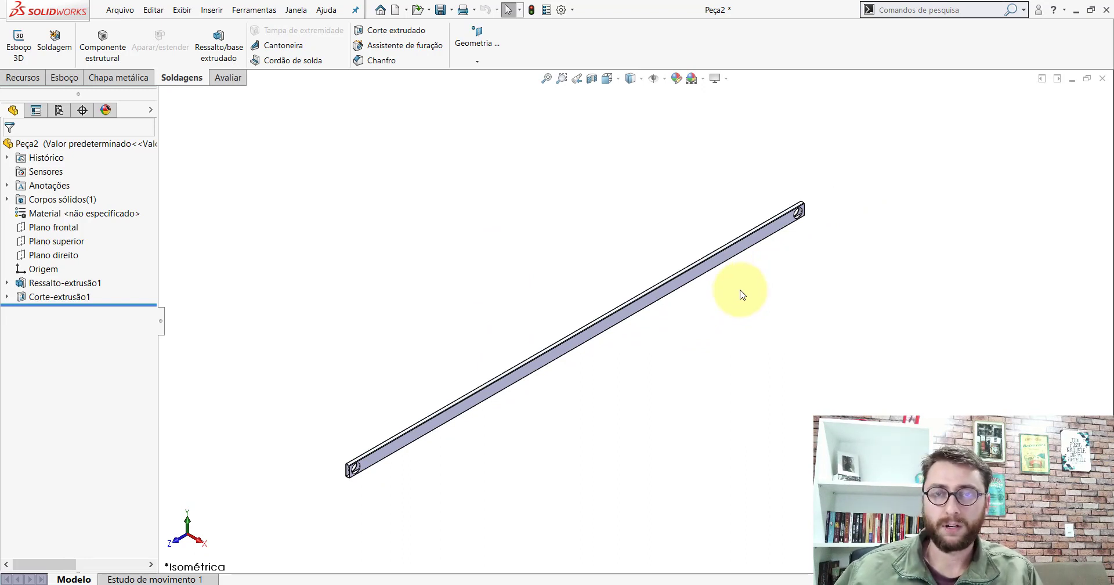
scroll(640, 360, down, 1)
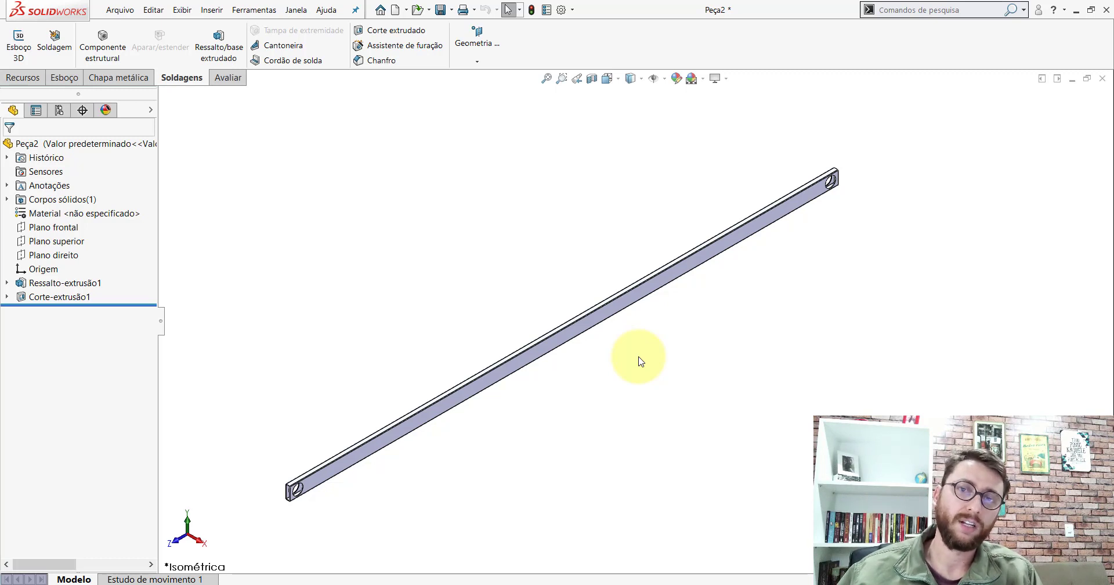
Show the Plano frontal, Plano superior and Plano direito reference planes
click(64, 285)
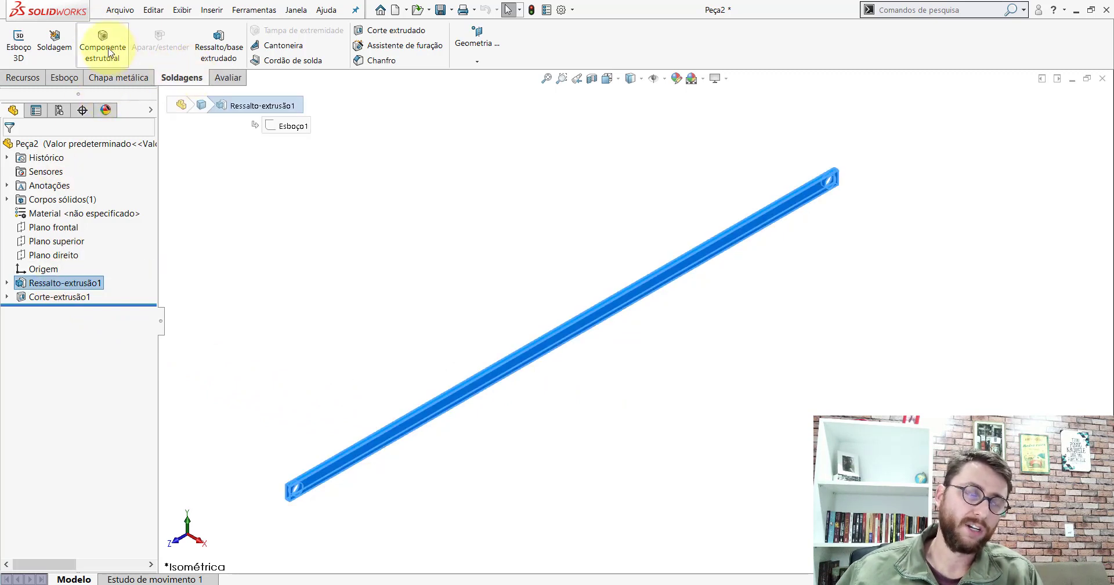
click(354, 343)
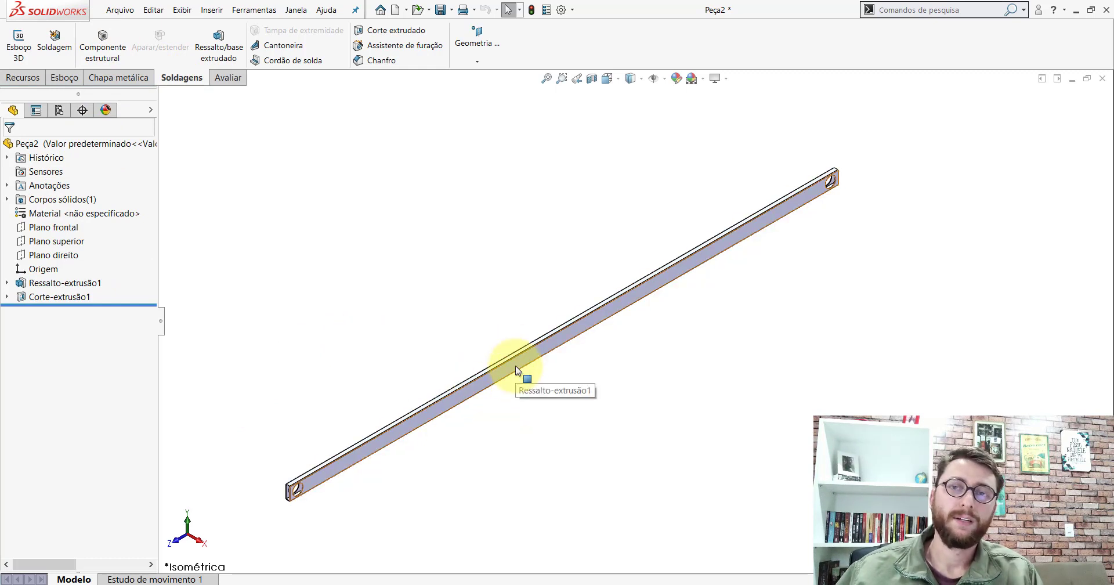
click(64, 229)
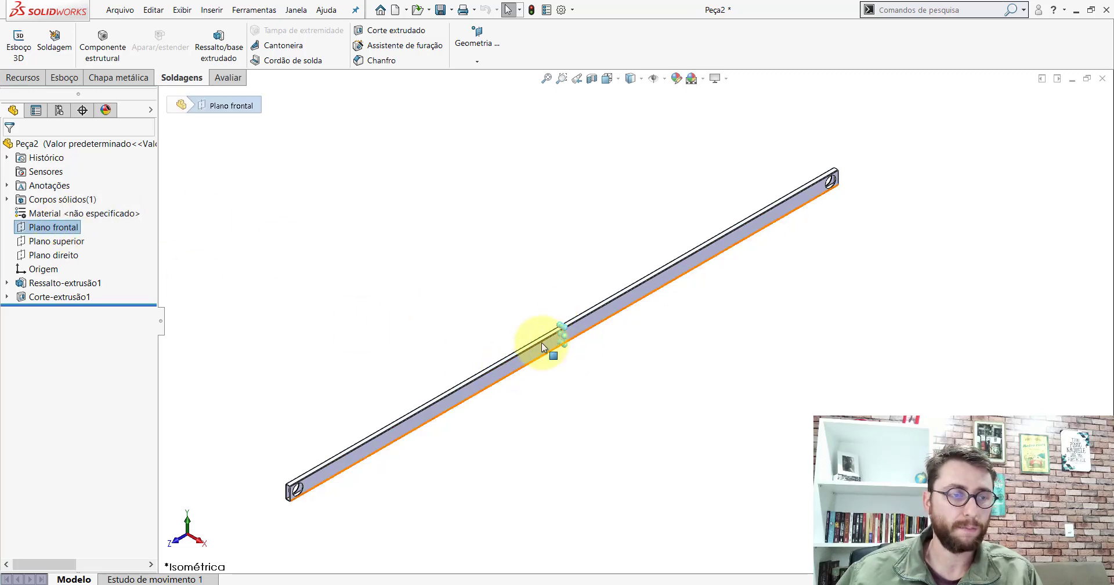
right_click(65, 231)
click(96, 211)
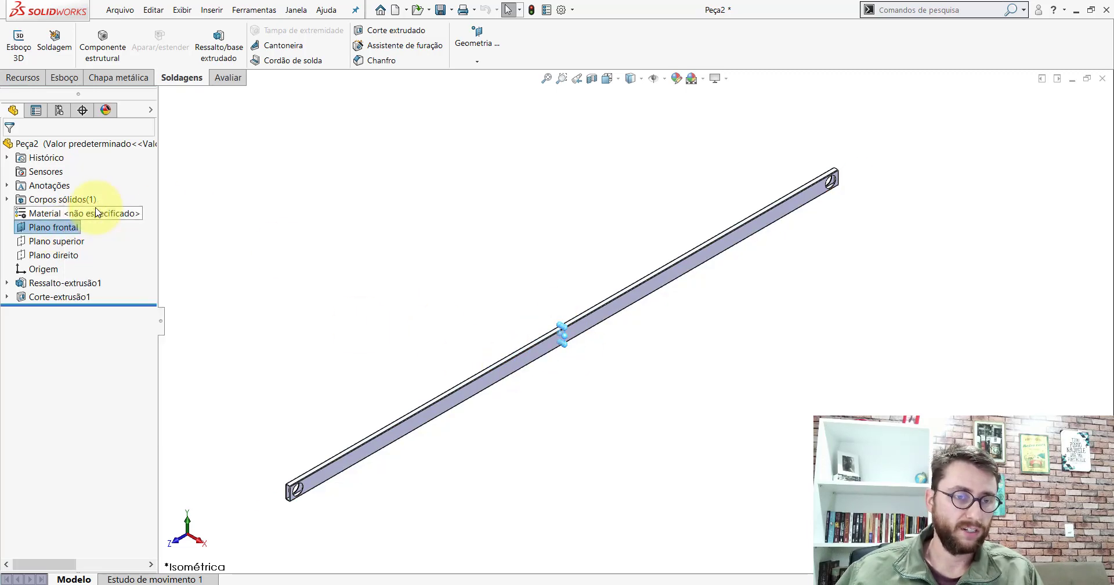
click(48, 249)
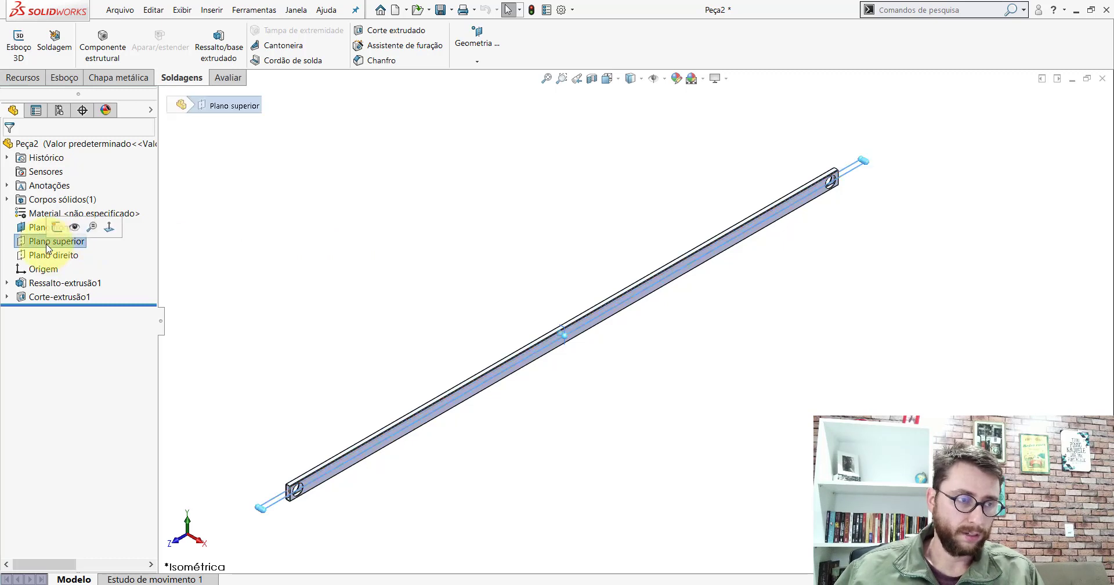
click(74, 226)
click(323, 252)
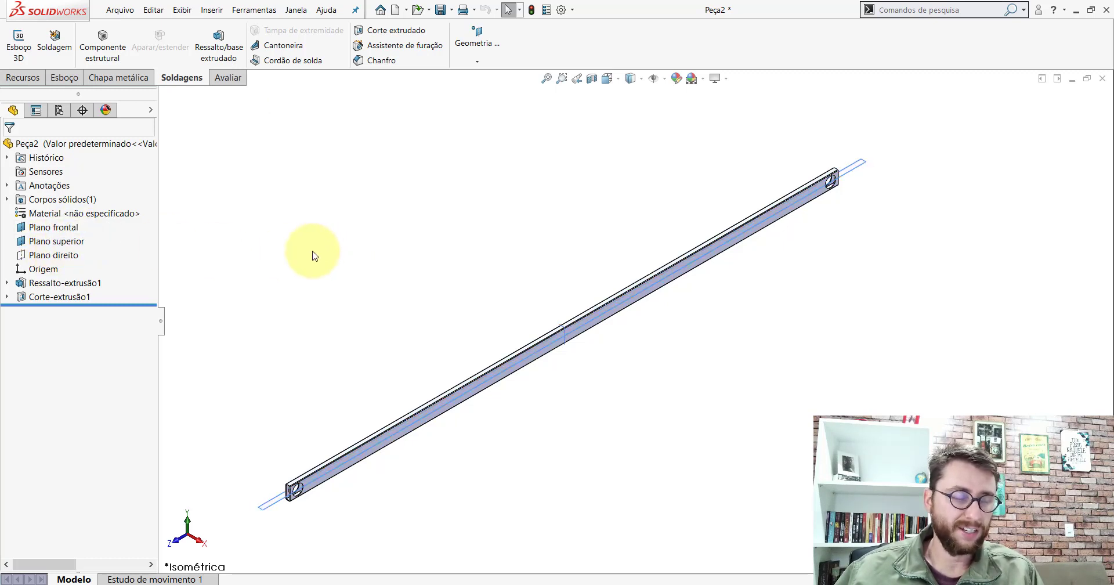
click(72, 257)
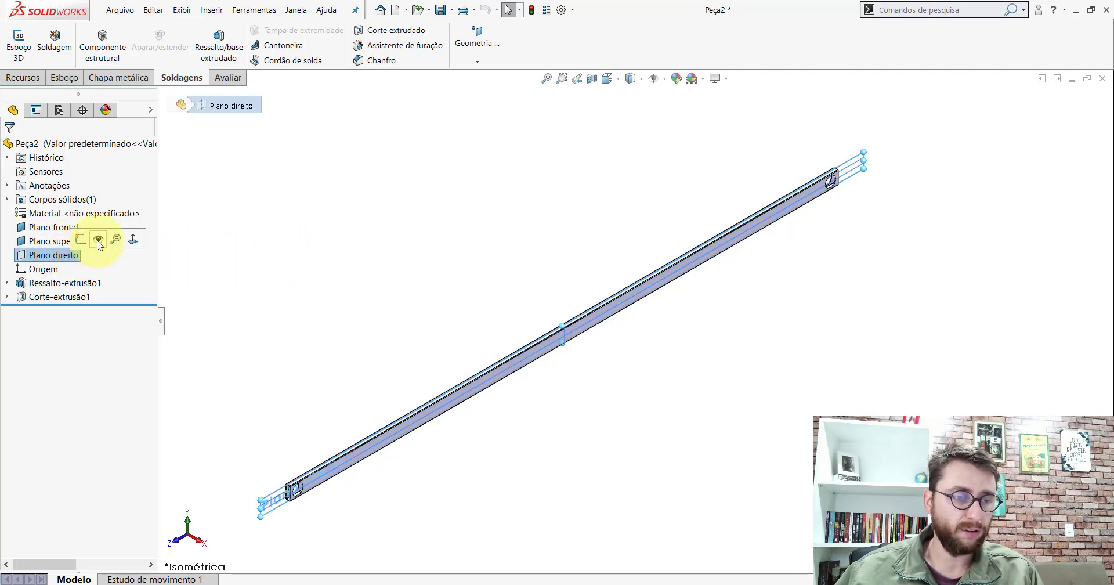
click(98, 240)
click(557, 308)
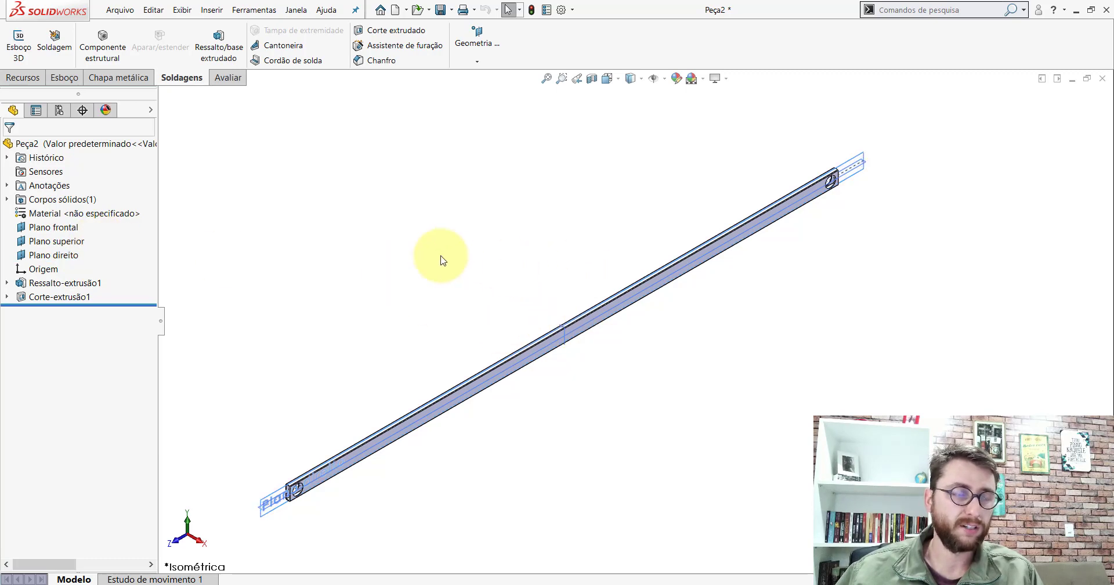
Apply an orange appearance to Peça2 and save it as PP-PR(108)2200 in Desktop\PM-PR(001)2200
right_click(51, 144)
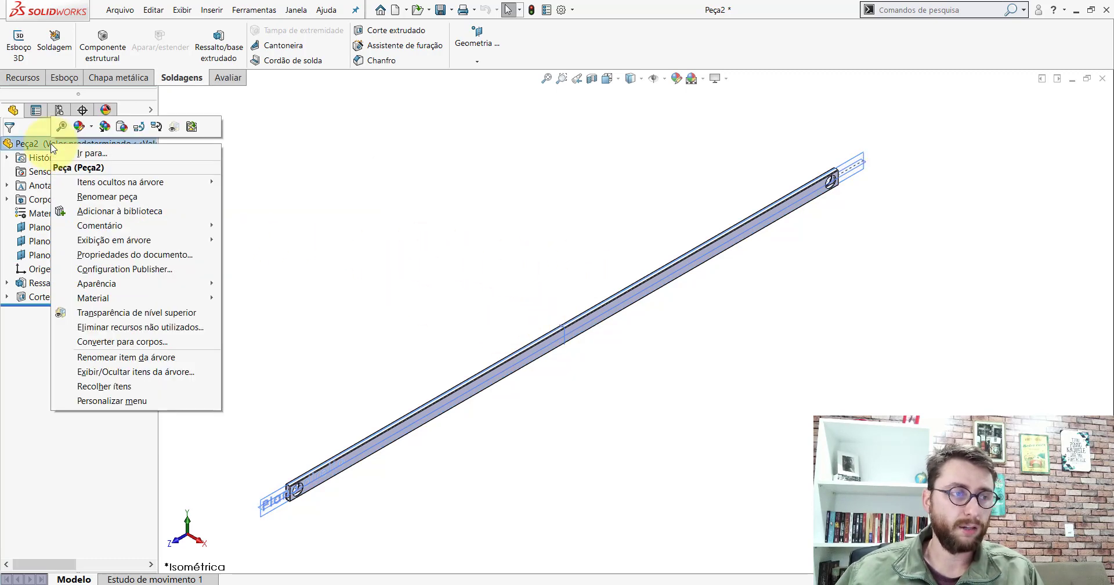
click(105, 127)
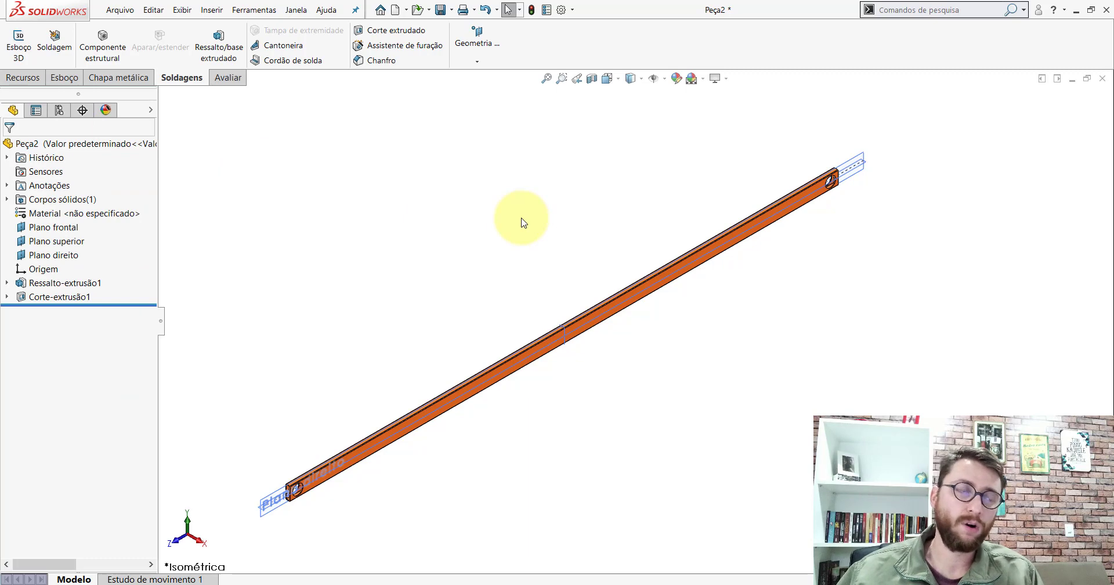
click(440, 10)
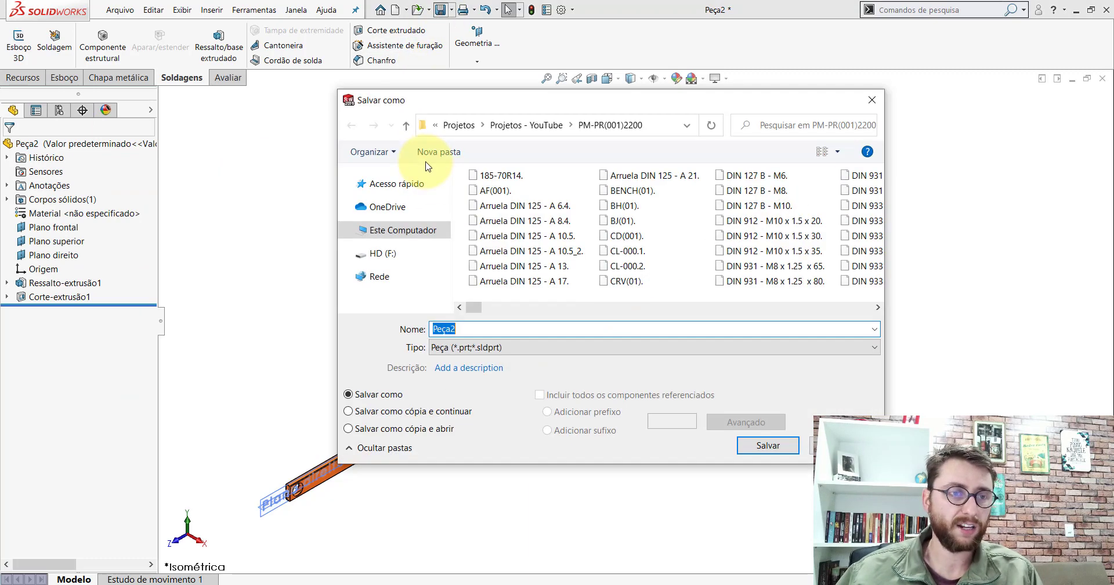
click(347, 185)
click(347, 186)
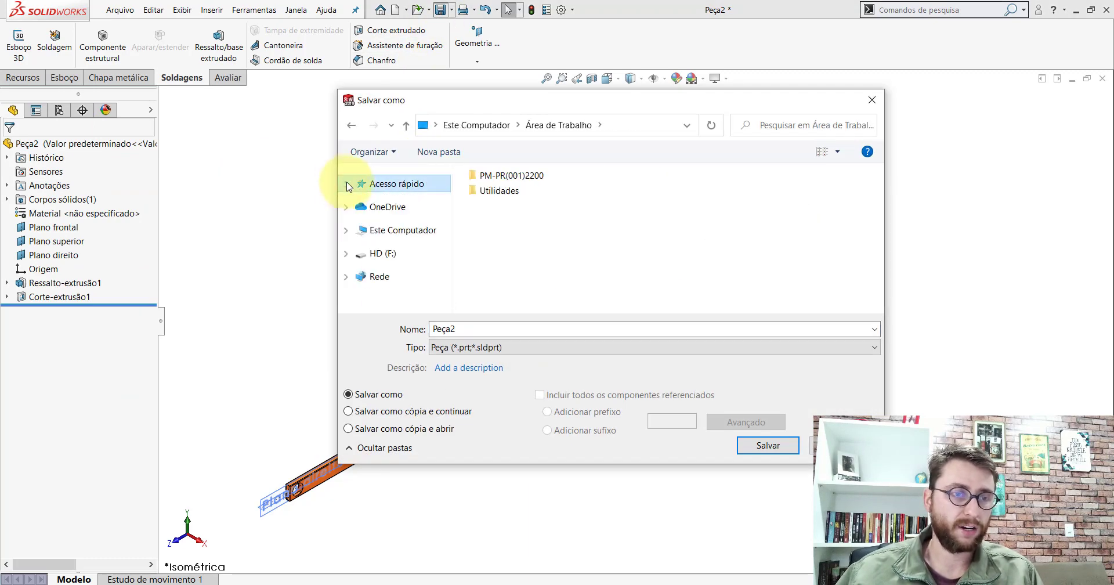
double_click(511, 175)
click(506, 193)
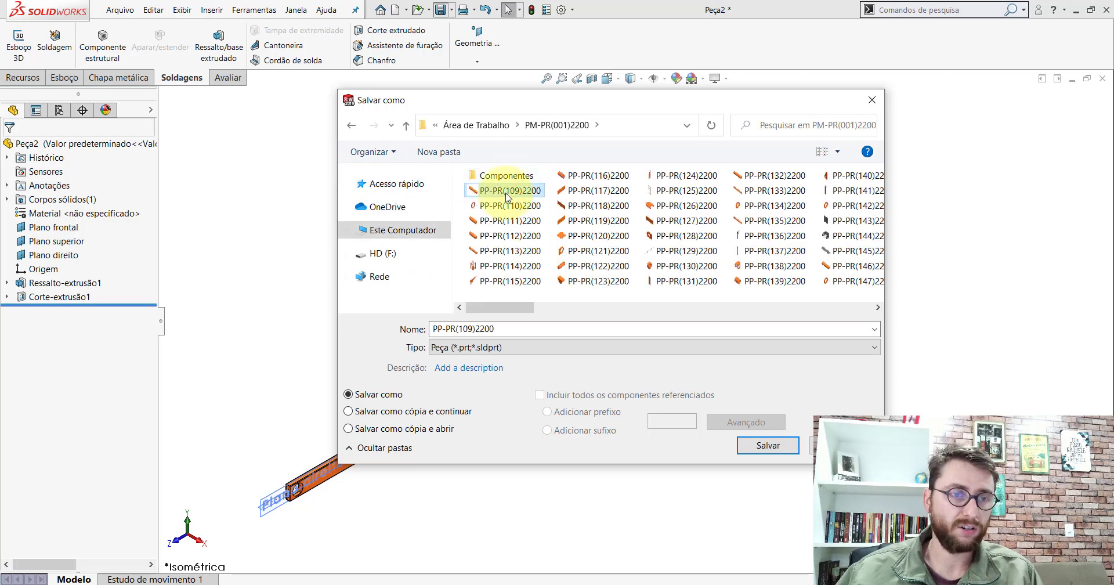
click(508, 331)
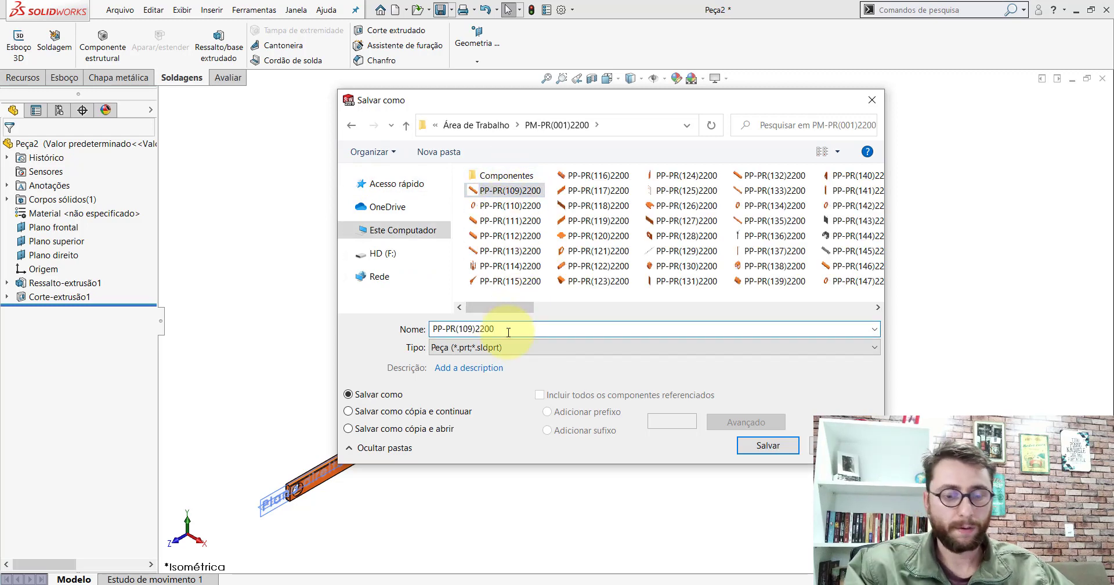
key(BackSpace)
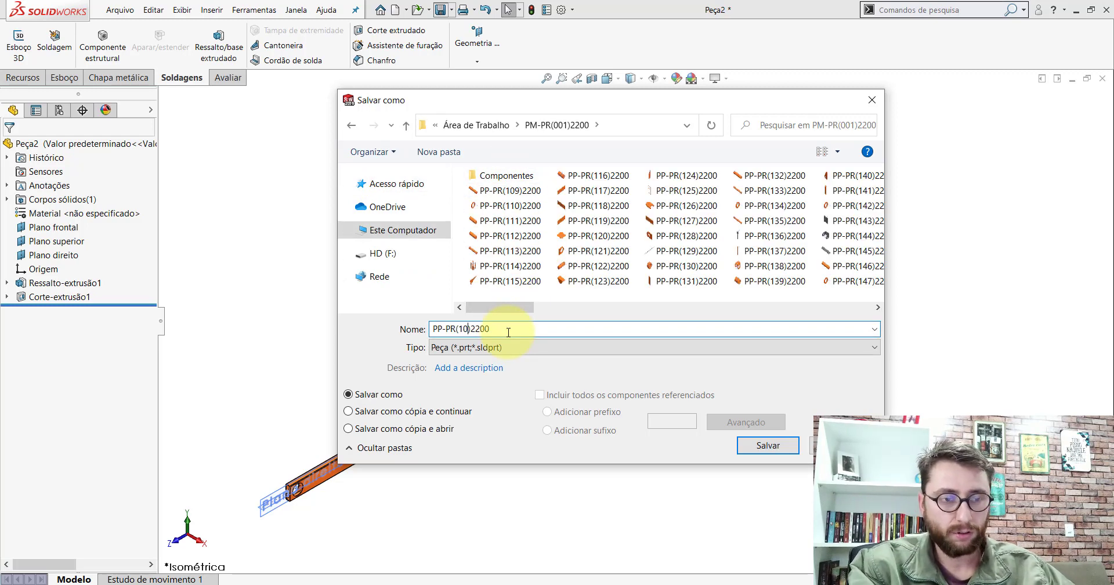
text(8)
key(Return)
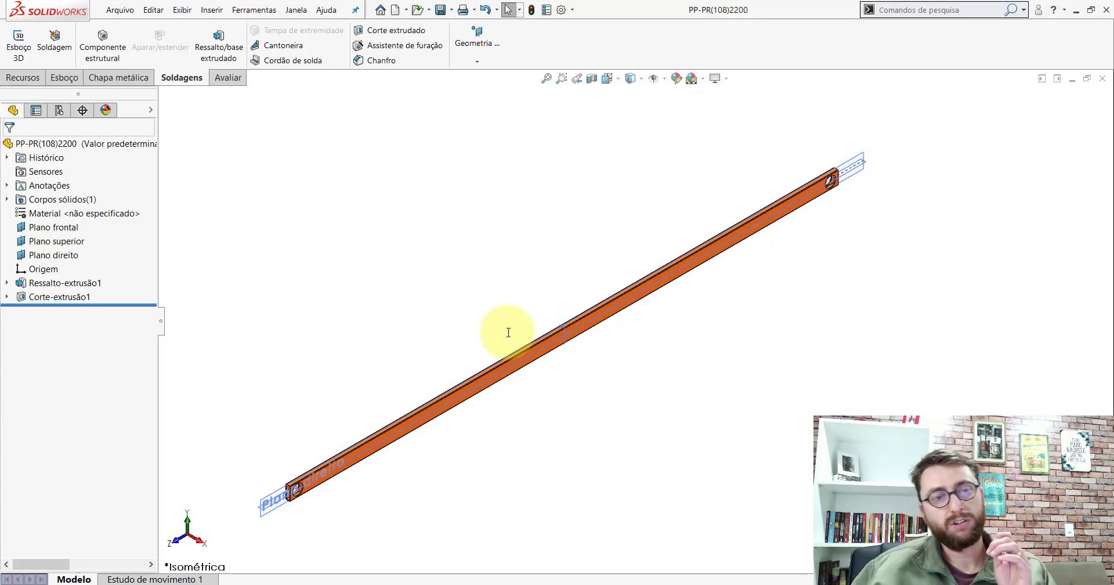
Hide the reference planes and zoom onto the Ø47 hole at the tube's end
click(654, 77)
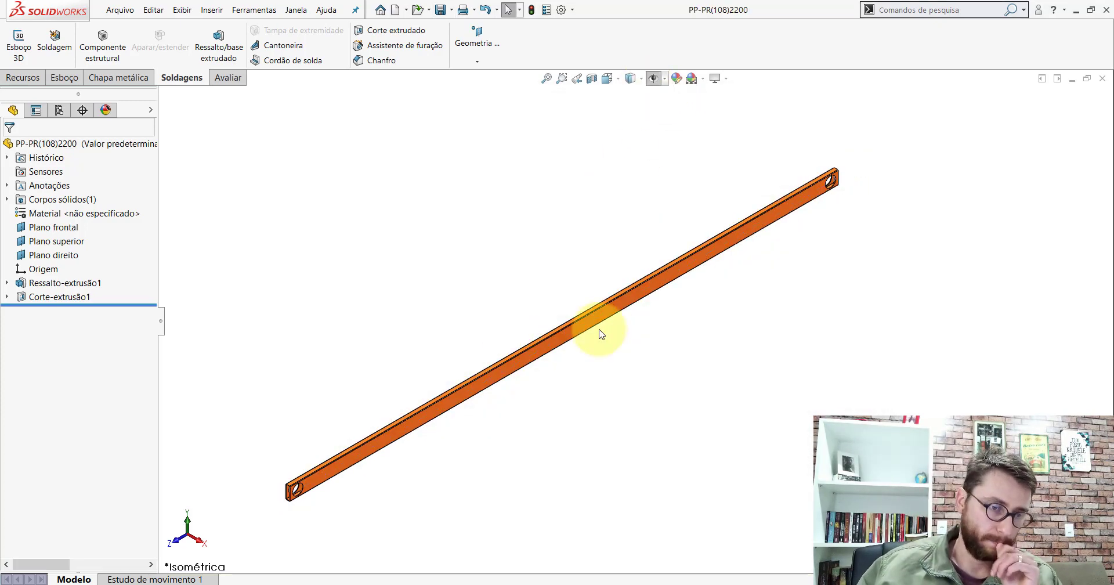
scroll(603, 328, up, 4)
scroll(485, 419, down, 2)
scroll(541, 346, down, 2)
scroll(541, 345, down, 3)
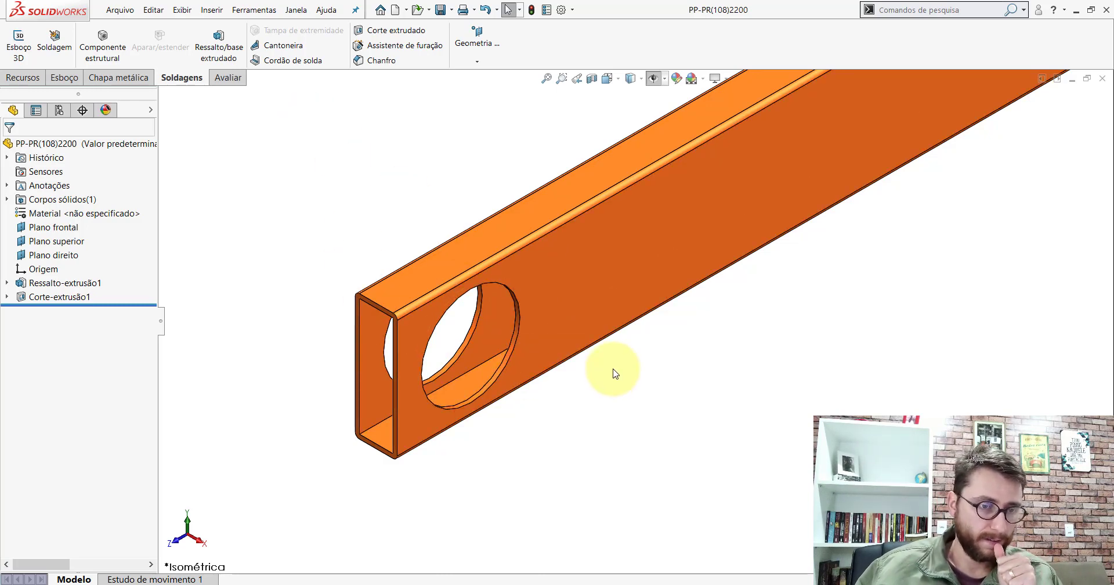
scroll(615, 373, down, 2)
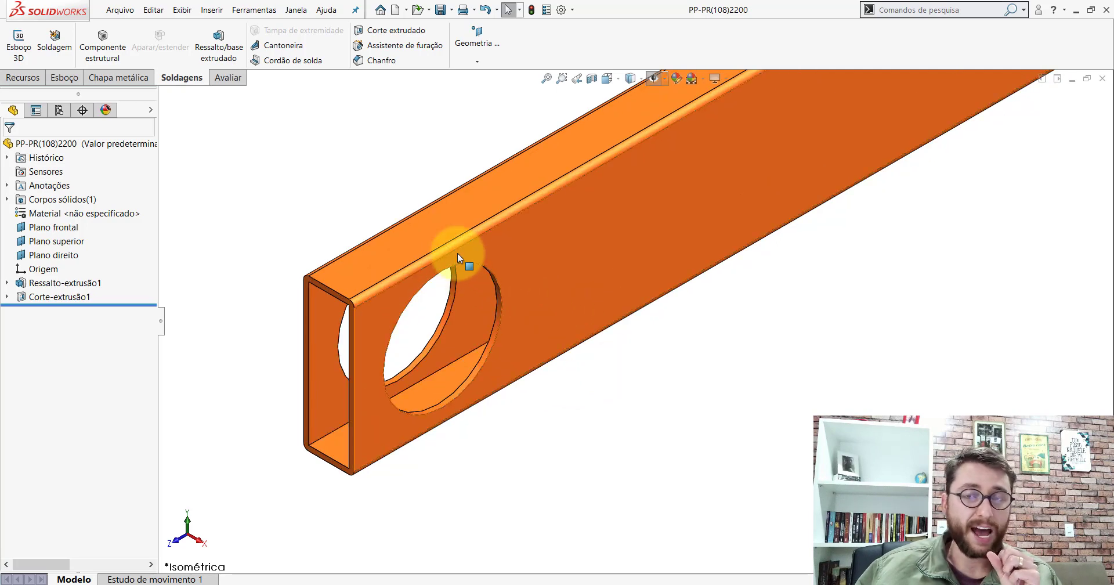
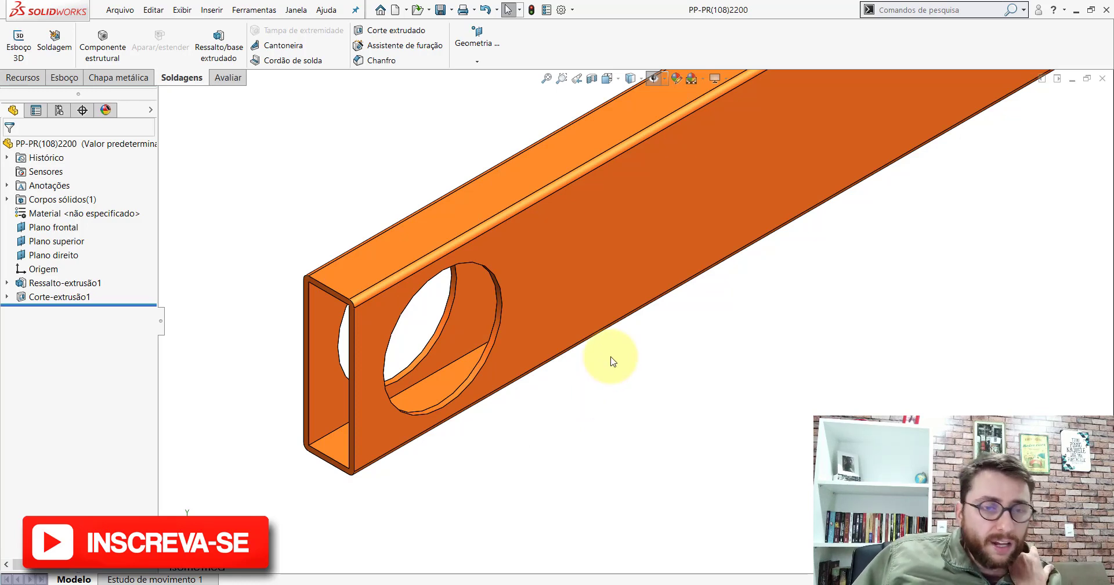
Assign AISI 1020 material to the tube part PP-PR(108)2200
scroll(625, 353, up, 3)
scroll(625, 352, up, 2)
scroll(861, 231, up, 2)
scroll(523, 243, up, 1)
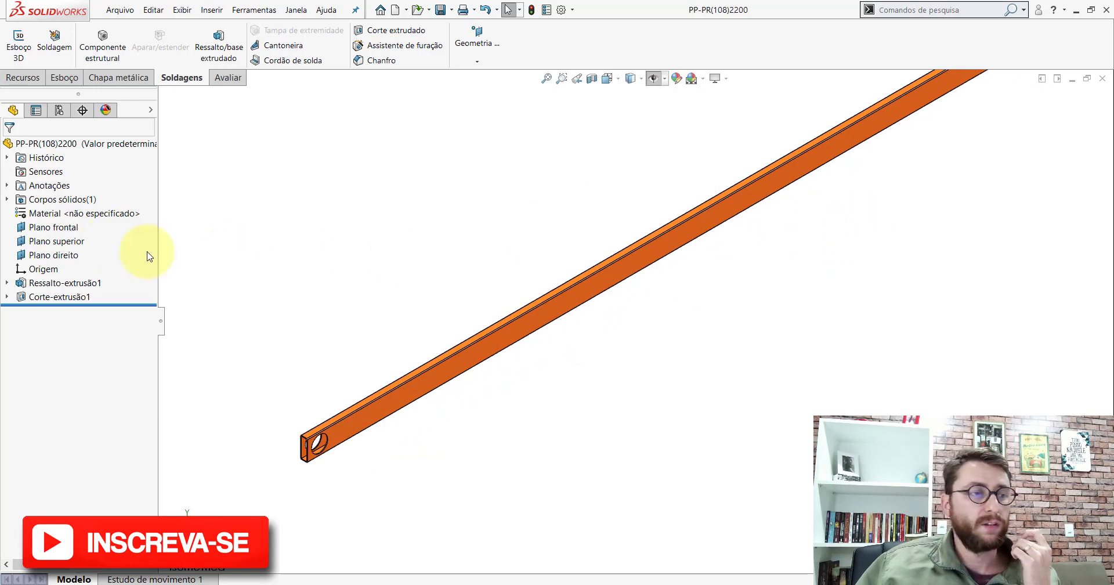
right_click(62, 217)
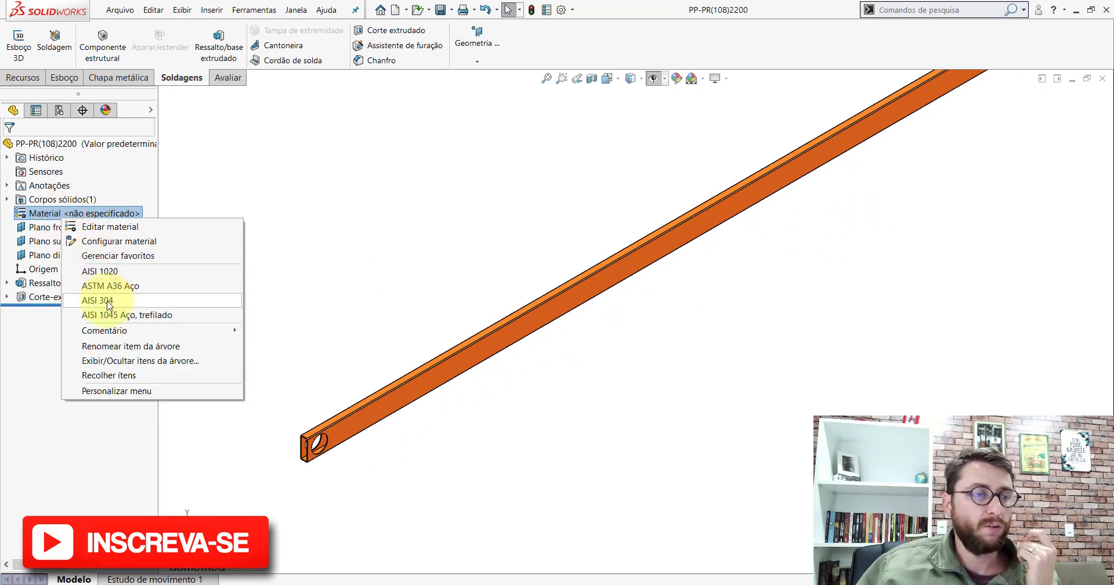
click(102, 277)
Paste the orange appearance onto the whole tube and save the part
scroll(668, 273, up, 2)
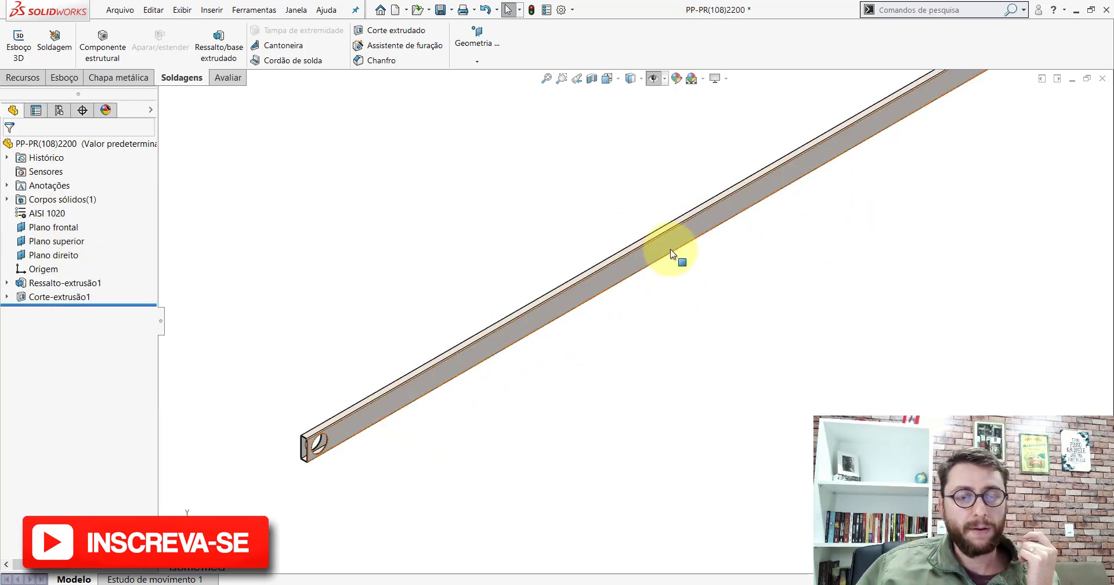
right_click(52, 144)
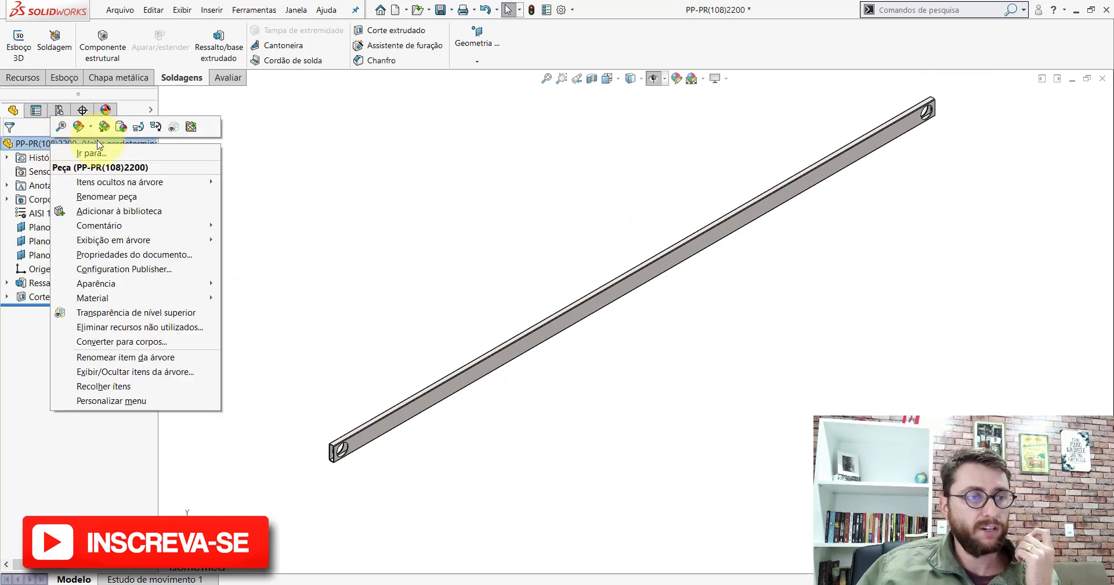
click(122, 129)
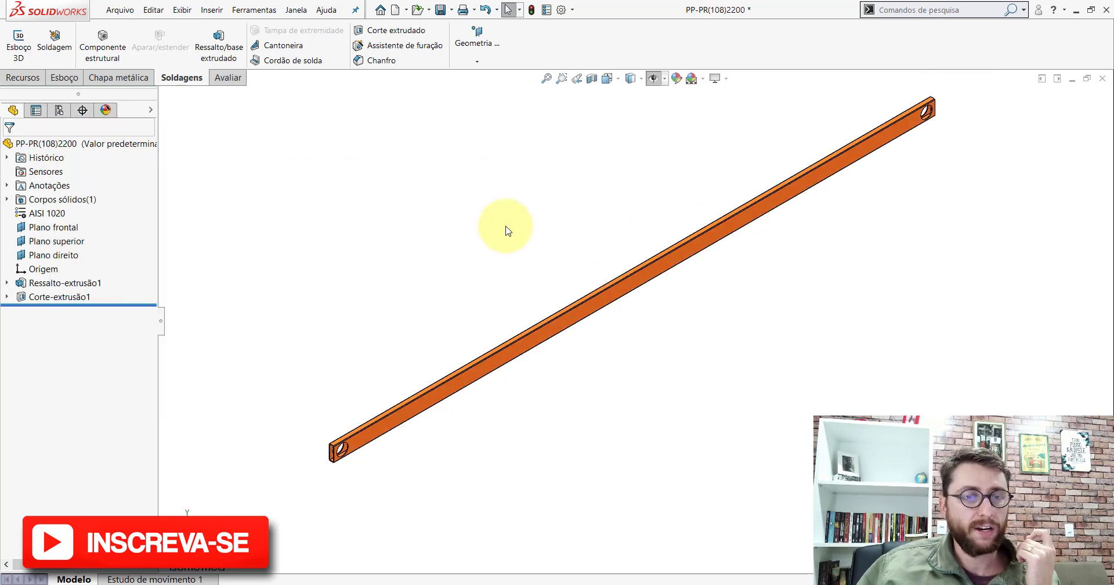
click(440, 9)
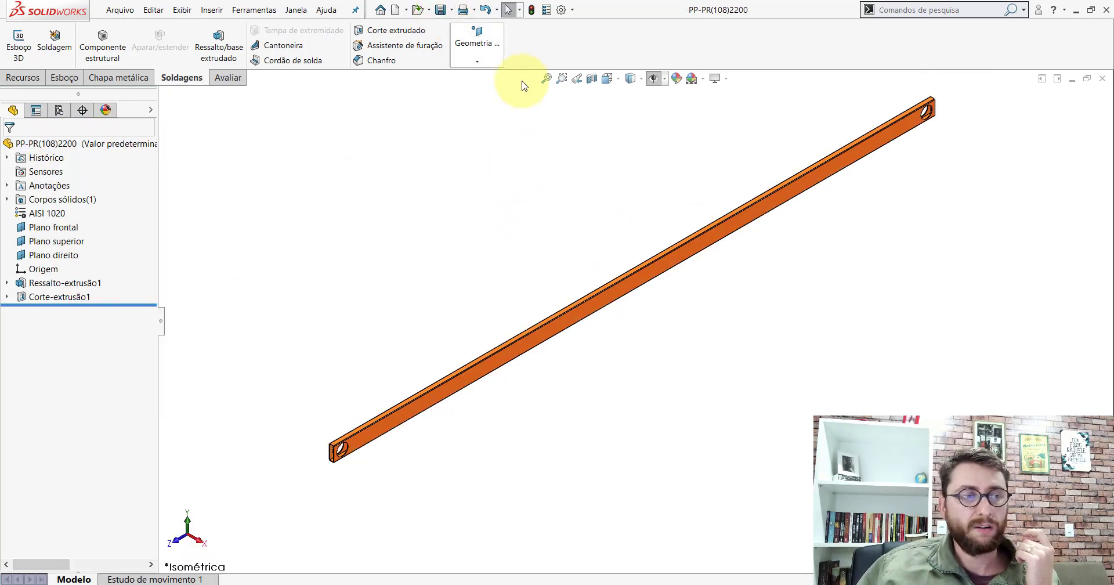
middle_drag(847, 198, 722, 231)
Close the tube part, return to PM-PR(001)2200 and collapse the assembly tree
click(1102, 78)
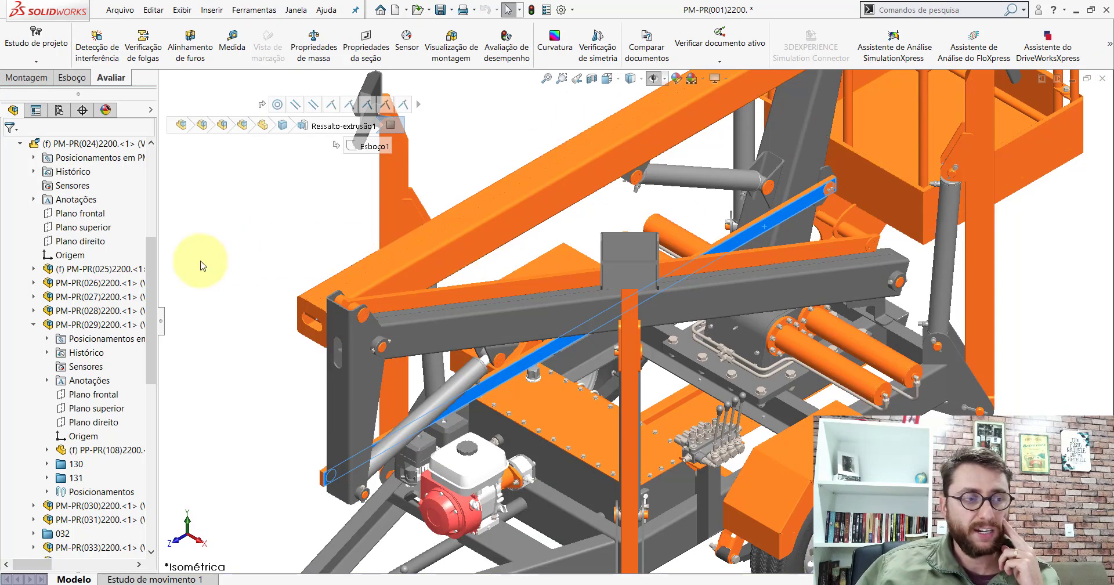
click(192, 260)
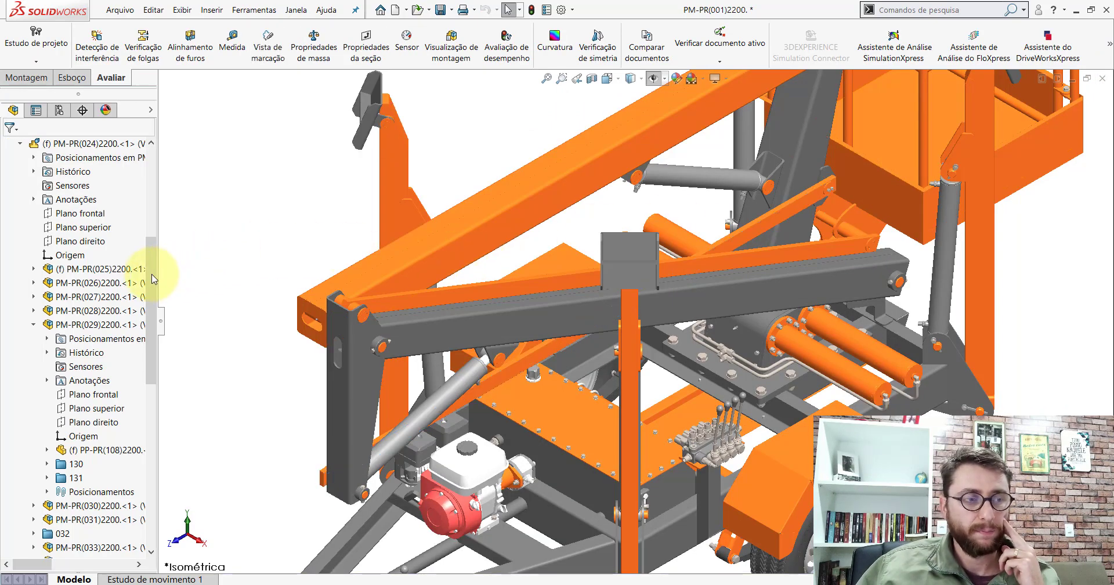
drag(154, 269, 155, 160)
right_click(113, 144)
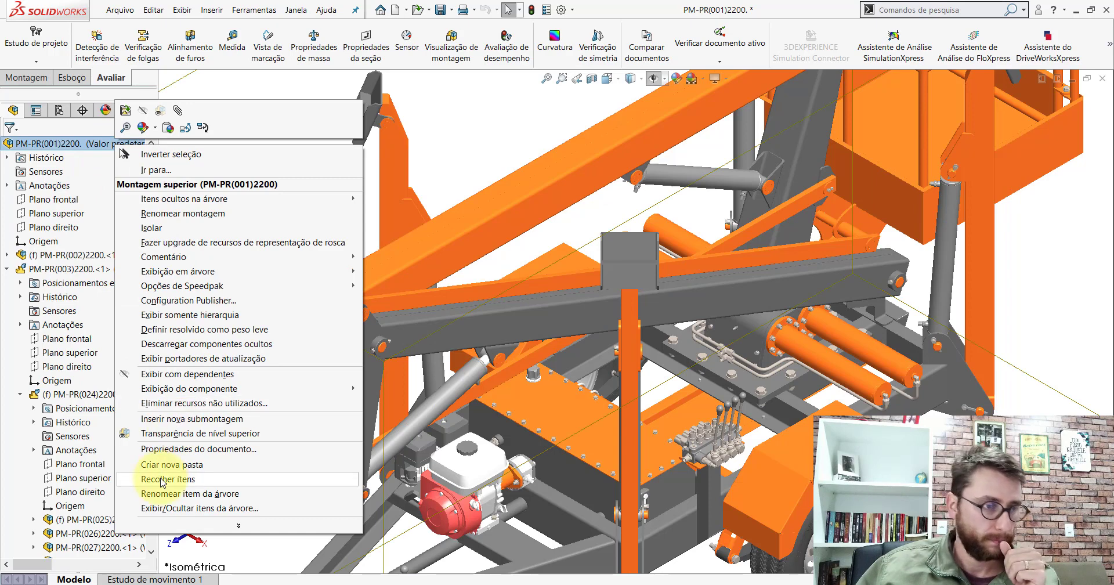
click(314, 546)
Filter the assembly tree for '107', review the matches, then clear the filter
click(75, 129)
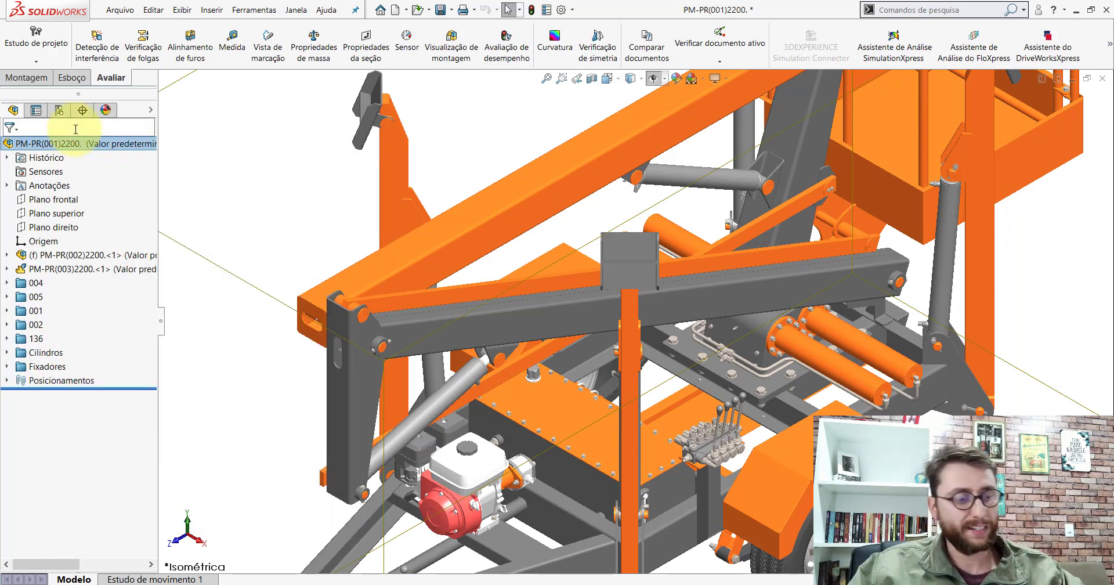
text((10)
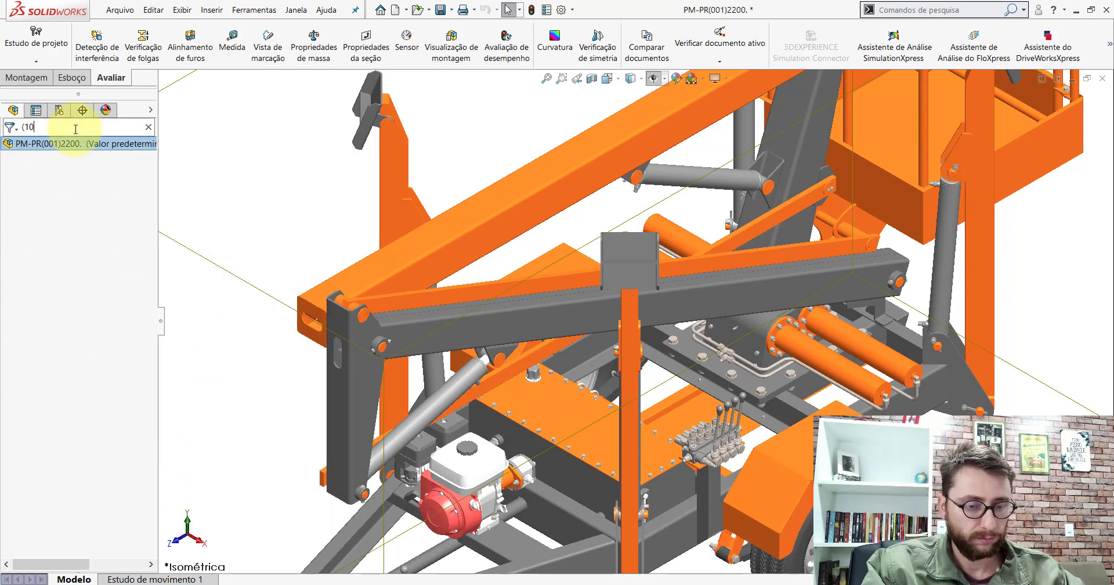
text(7)
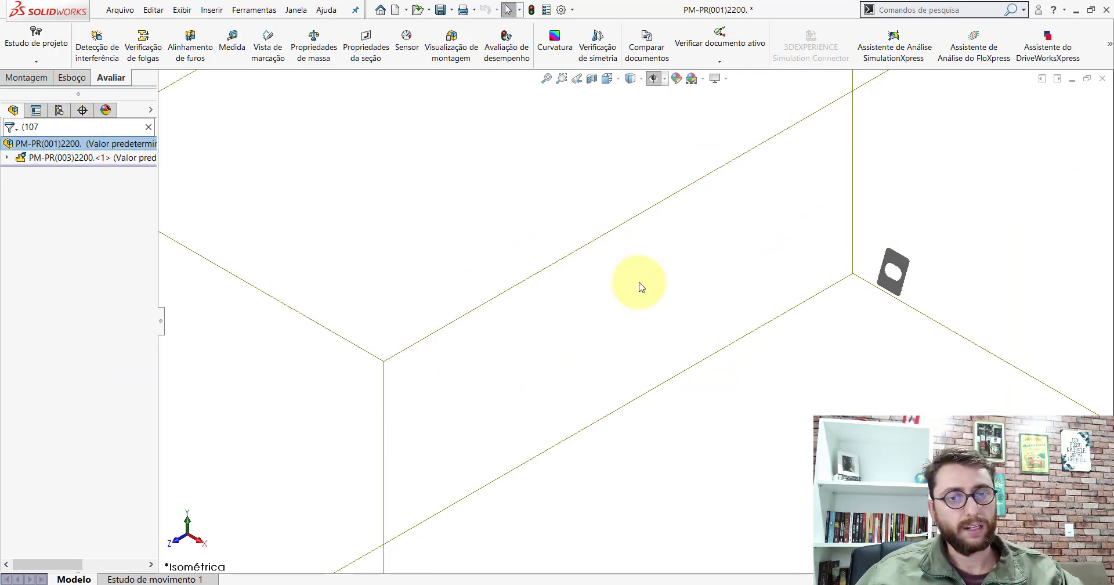
scroll(766, 296, down, 3)
scroll(760, 301, down, 3)
scroll(696, 306, down, 3)
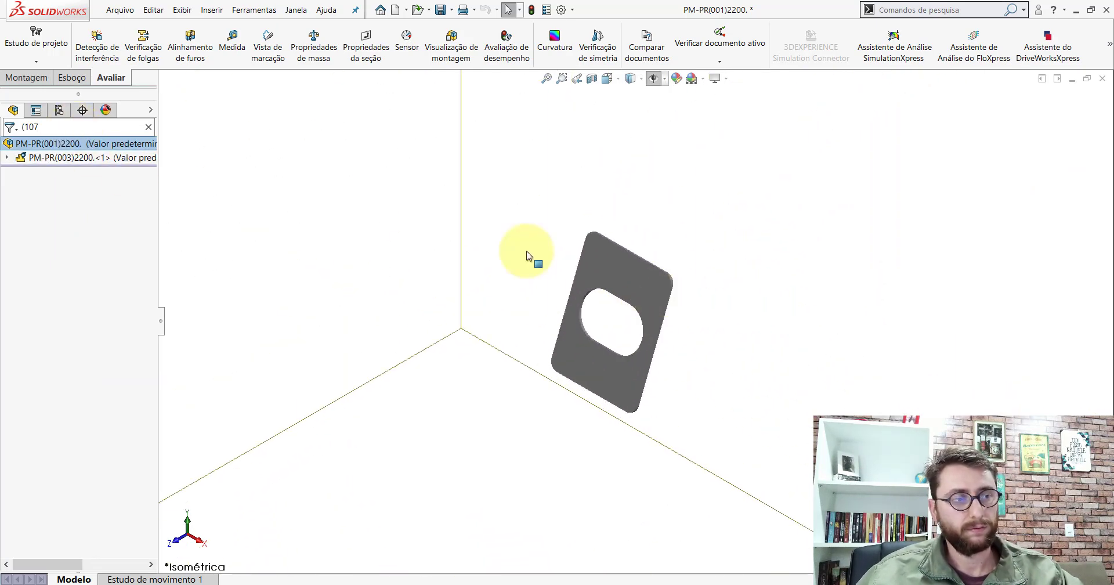
click(148, 127)
Orbit to the grey beam's tip and select its slotted end plate
click(626, 269)
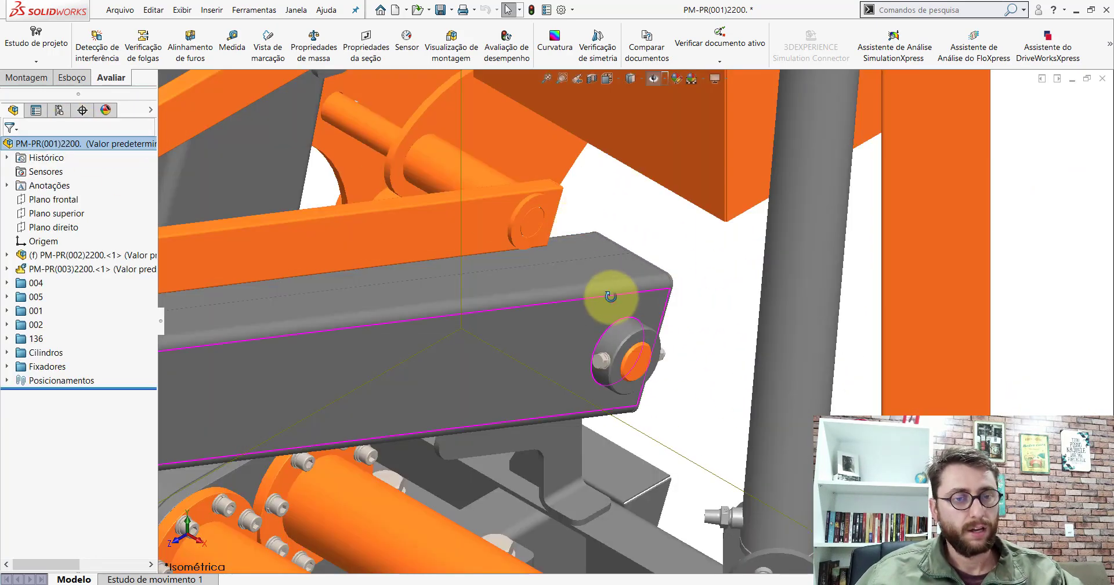
mouse_move(610, 298)
middle_down()
mouse_move(522, 219)
mouse_move(465, 229)
mouse_move(681, 360)
middle_up()
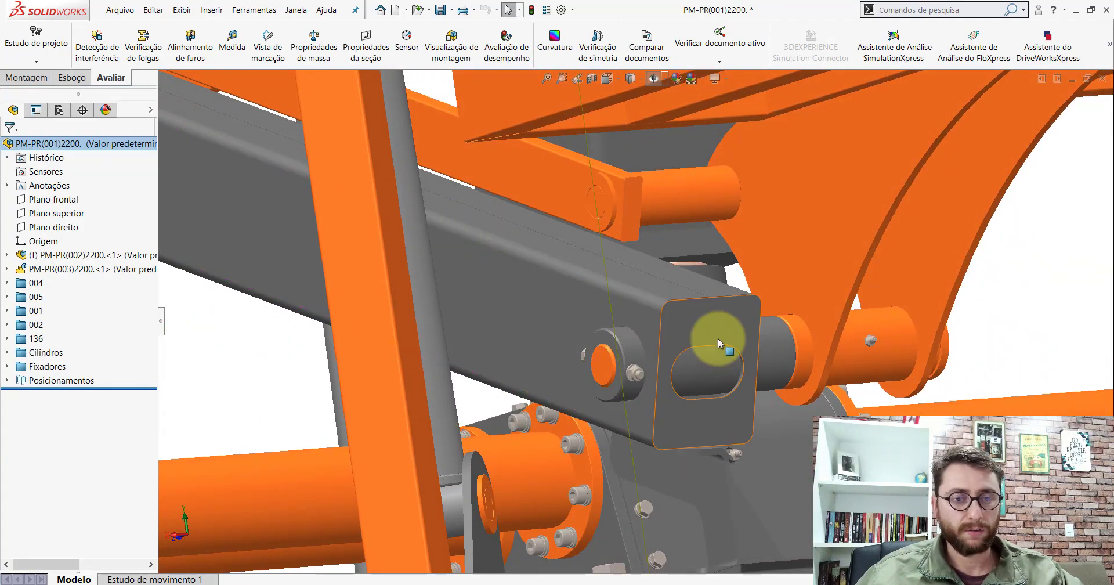
click(682, 361)
mouse_move(716, 423)
middle_down()
mouse_move(764, 358)
mouse_move(733, 251)
mouse_move(736, 300)
mouse_move(714, 344)
mouse_move(744, 409)
mouse_move(699, 376)
mouse_move(729, 394)
mouse_move(722, 373)
mouse_move(704, 380)
mouse_move(737, 435)
mouse_move(729, 424)
mouse_move(791, 455)
mouse_move(724, 434)
mouse_move(726, 353)
middle_up()
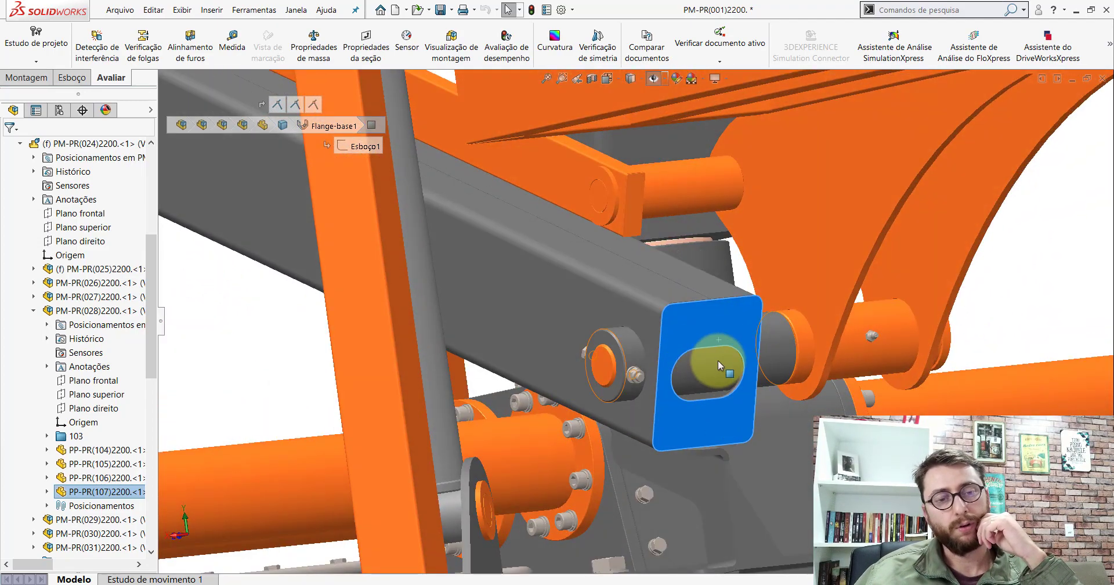
scroll(710, 369, up, 2)
scroll(710, 370, up, 2)
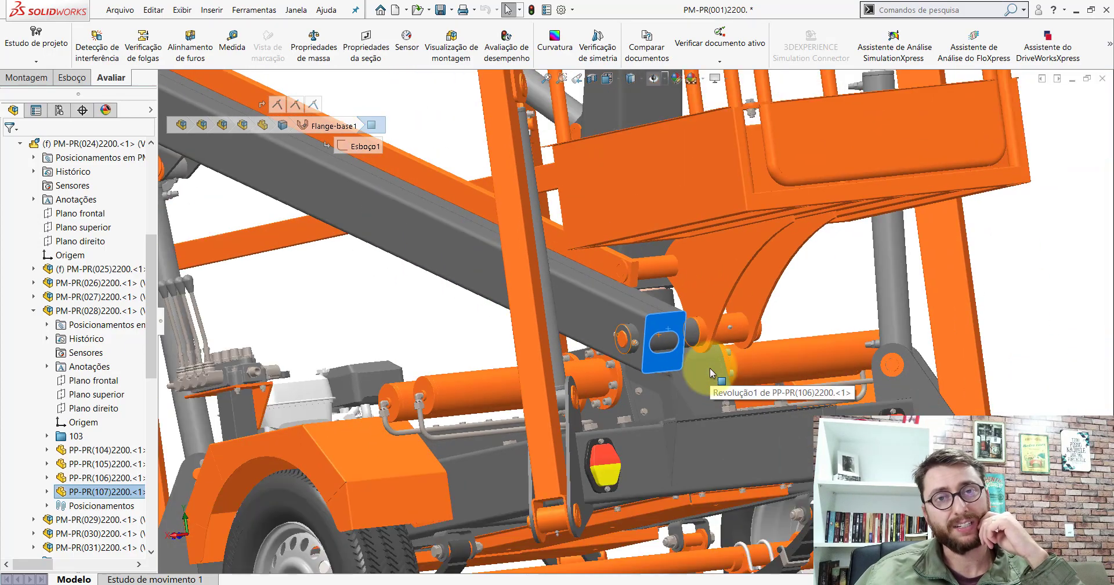
scroll(713, 373, up, 2)
mouse_move(552, 304)
middle_down()
mouse_move(539, 304)
mouse_move(666, 304)
mouse_move(505, 249)
mouse_move(511, 236)
mouse_move(552, 248)
middle_up()
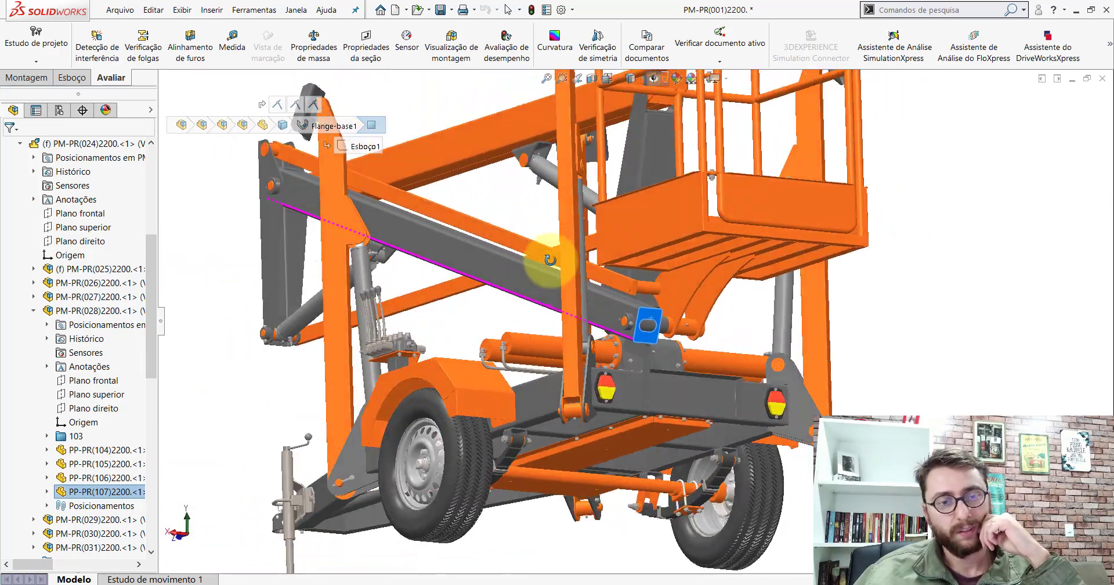
scroll(653, 335, down, 2)
scroll(604, 311, down, 2)
scroll(572, 293, down, 2)
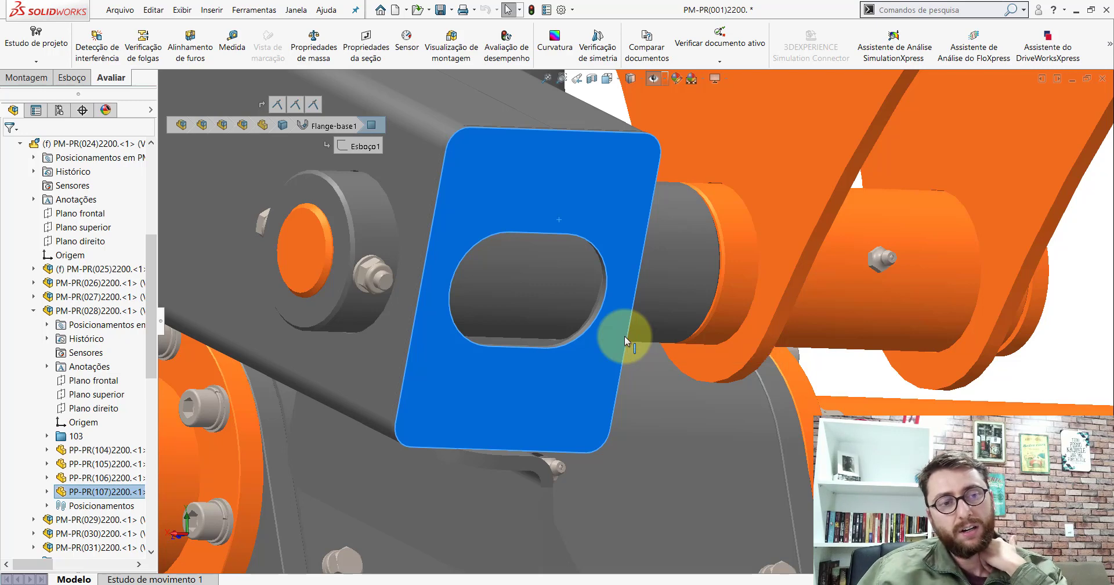
scroll(632, 317, up, 5)
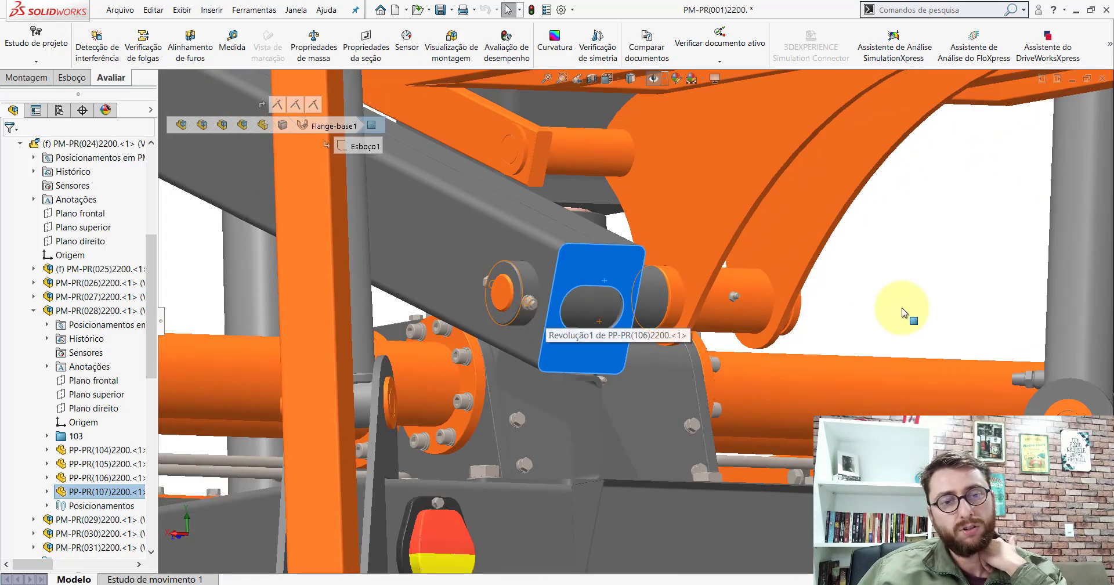
Deselect the end plate and orbit around the slotted grey bracket at the beam end
click(522, 242)
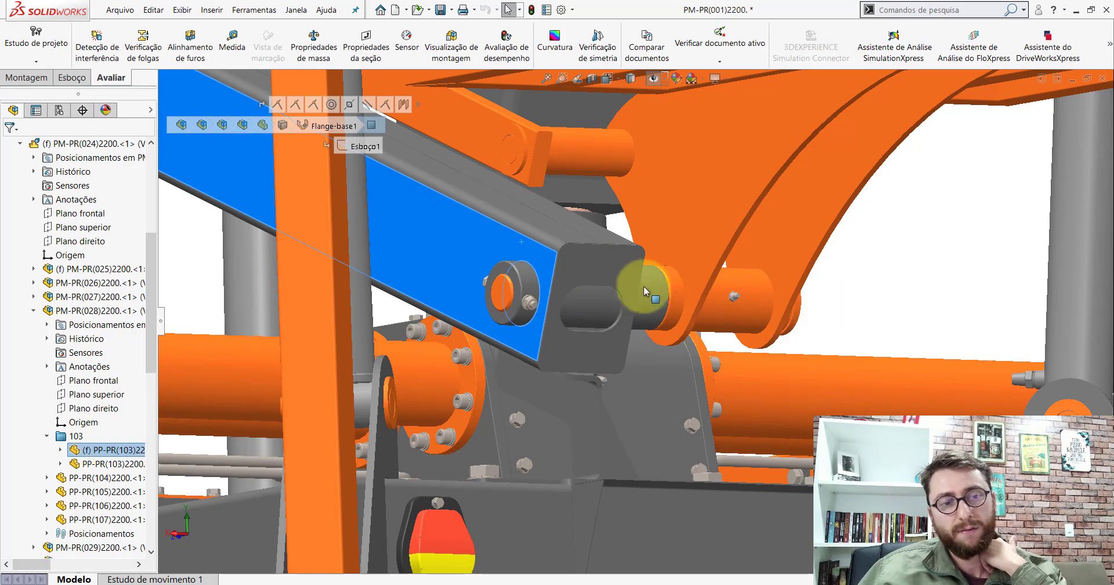
key(Escape)
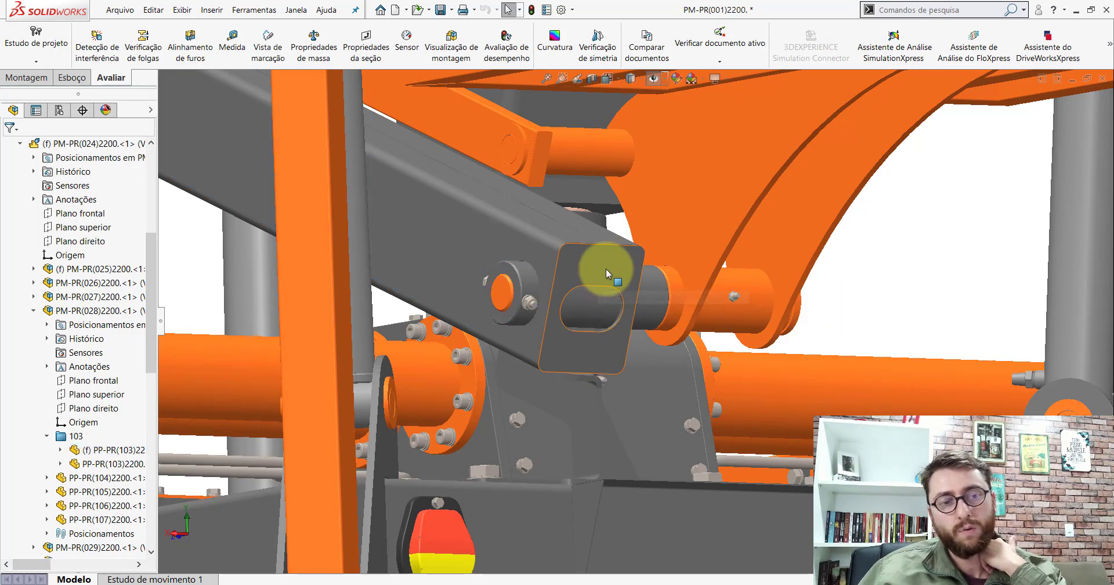
scroll(591, 311, down, 3)
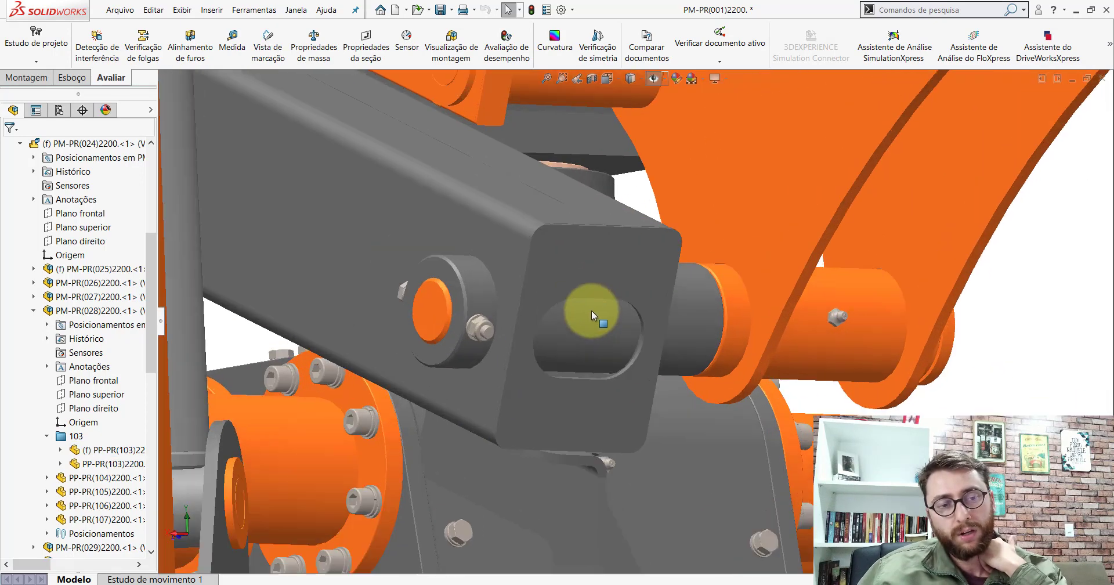
scroll(579, 318, down, 3)
middle_drag(579, 318, 595, 238)
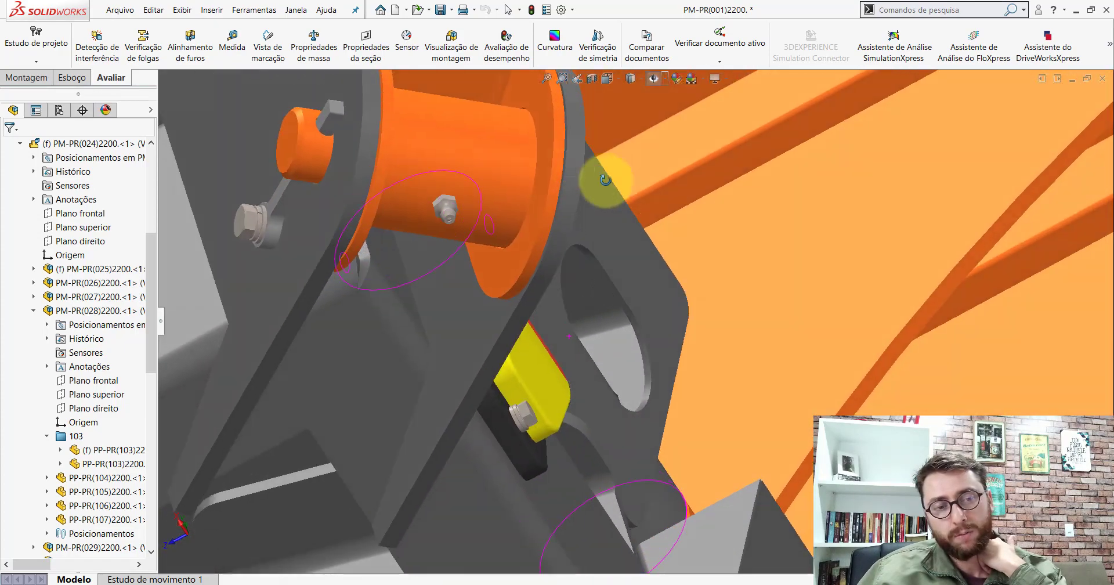
mouse_move(616, 319)
middle_down()
mouse_move(590, 397)
mouse_move(604, 291)
middle_up()
scroll(605, 292, up, 3)
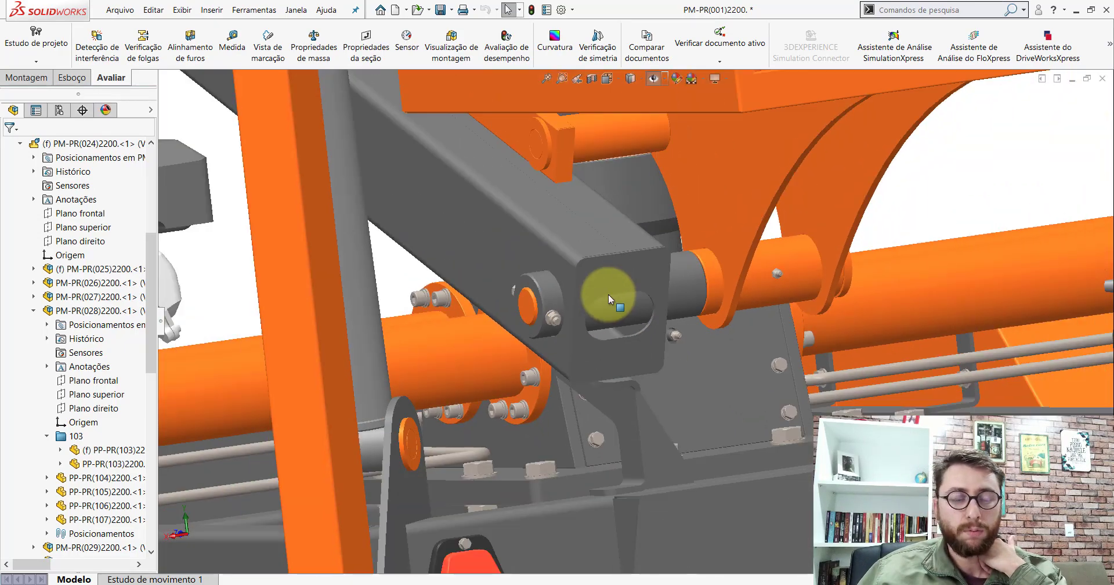
scroll(562, 284, down, 3)
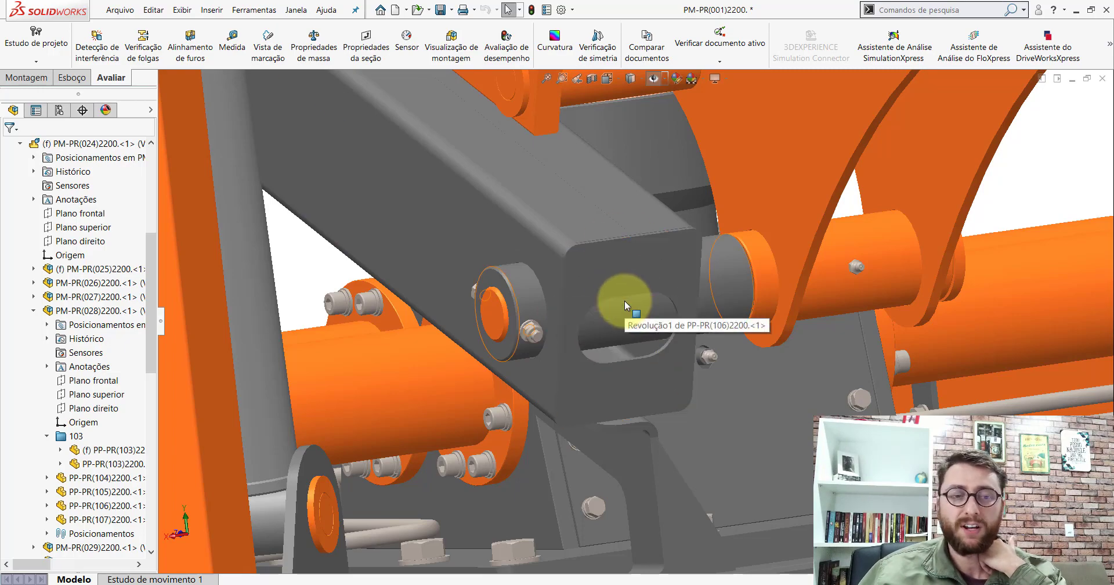
scroll(621, 302, up, 3)
mouse_move(623, 306)
middle_down()
mouse_move(684, 219)
mouse_move(651, 229)
mouse_move(604, 326)
mouse_move(620, 316)
middle_up()
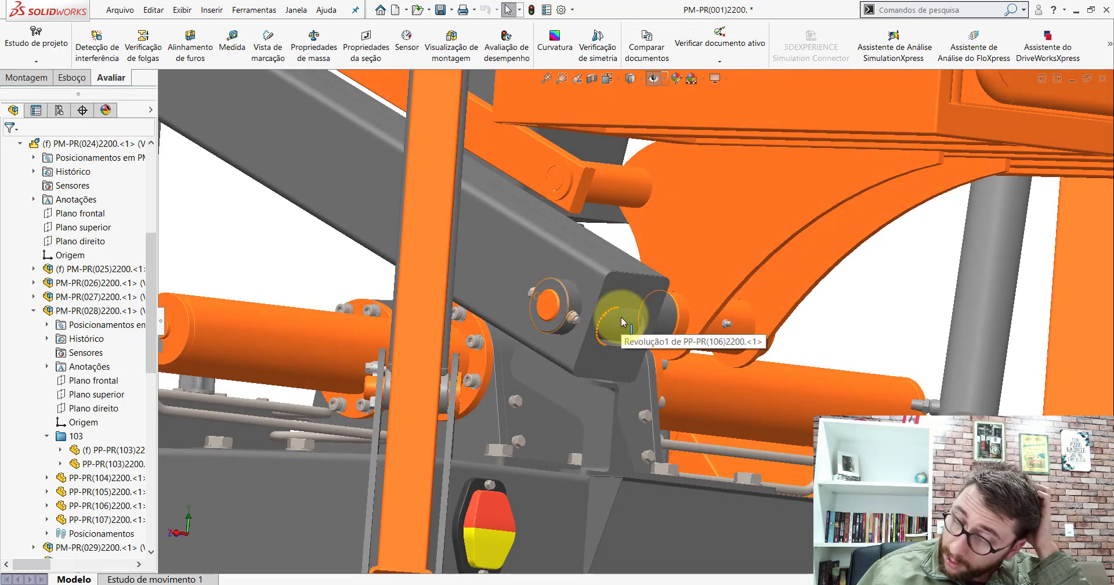
Hide the end component and select the PP-PR(103) beam at the lift arm's pivot
key(Tab)
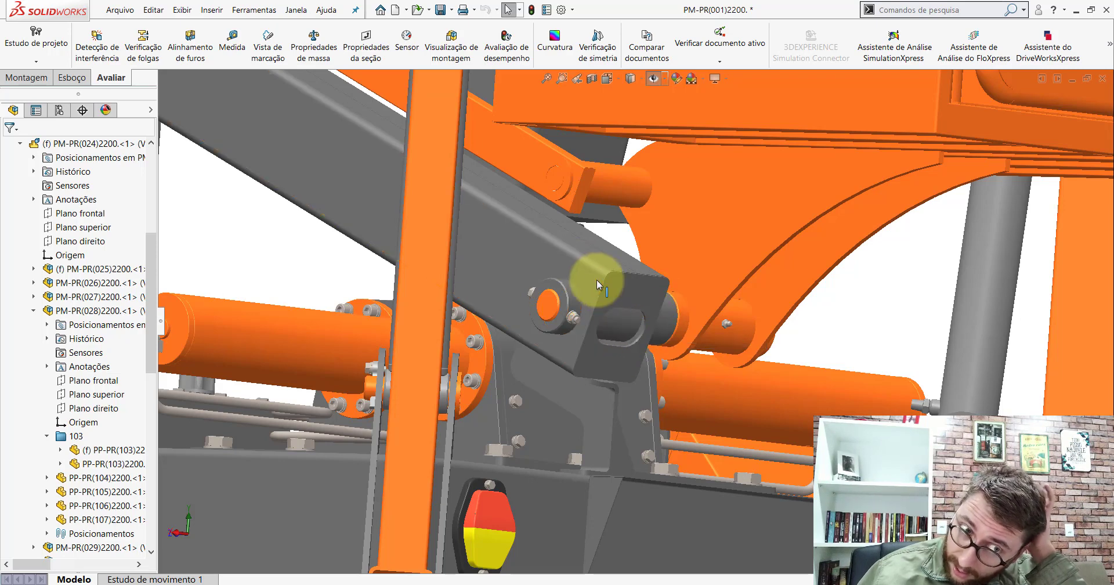
click(590, 280)
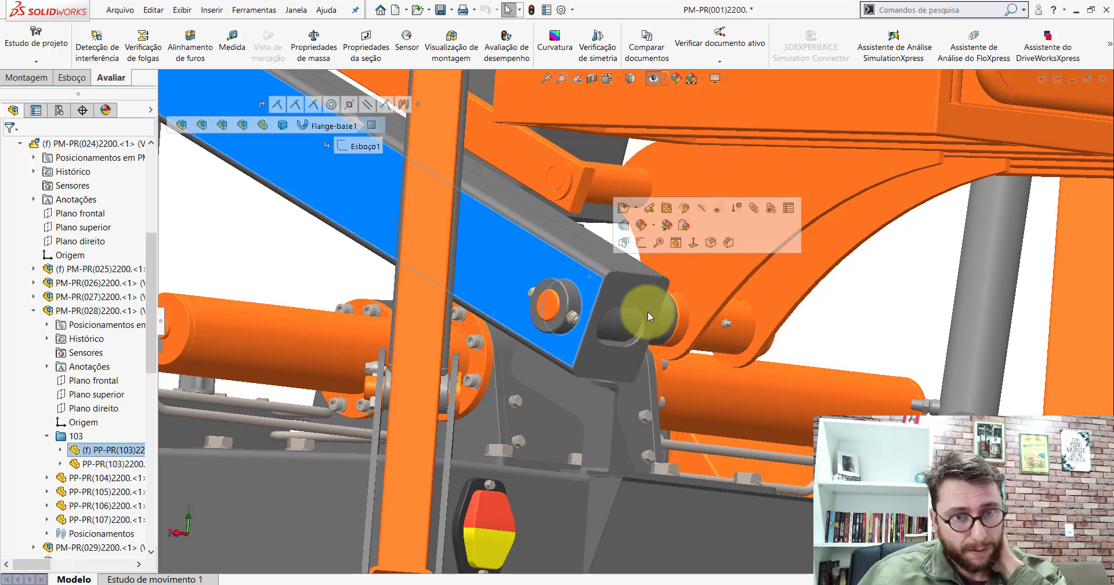
key(Escape)
scroll(558, 274, up, 5)
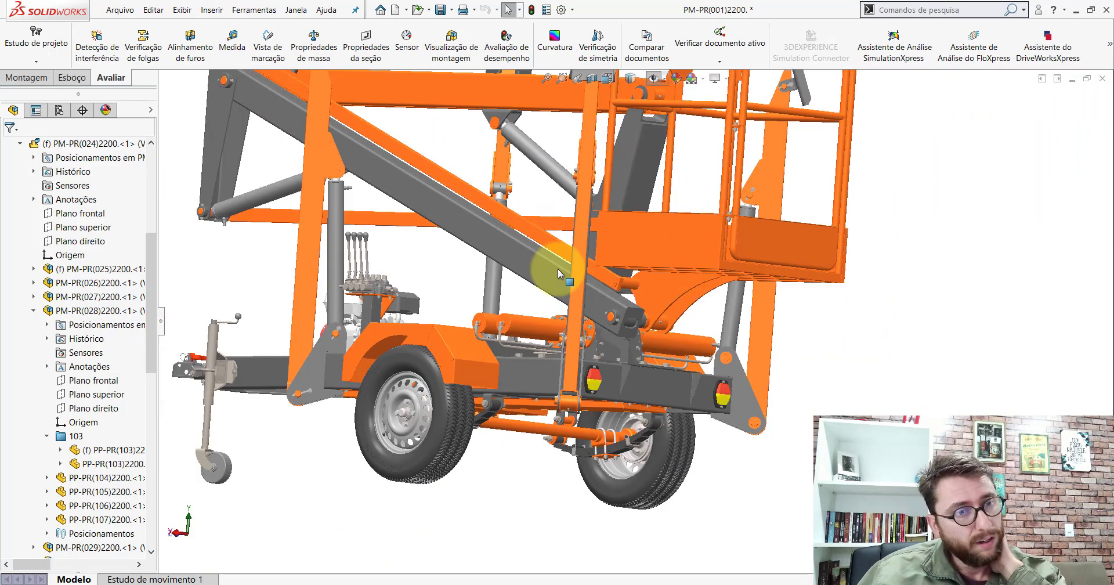
scroll(647, 312, down, 5)
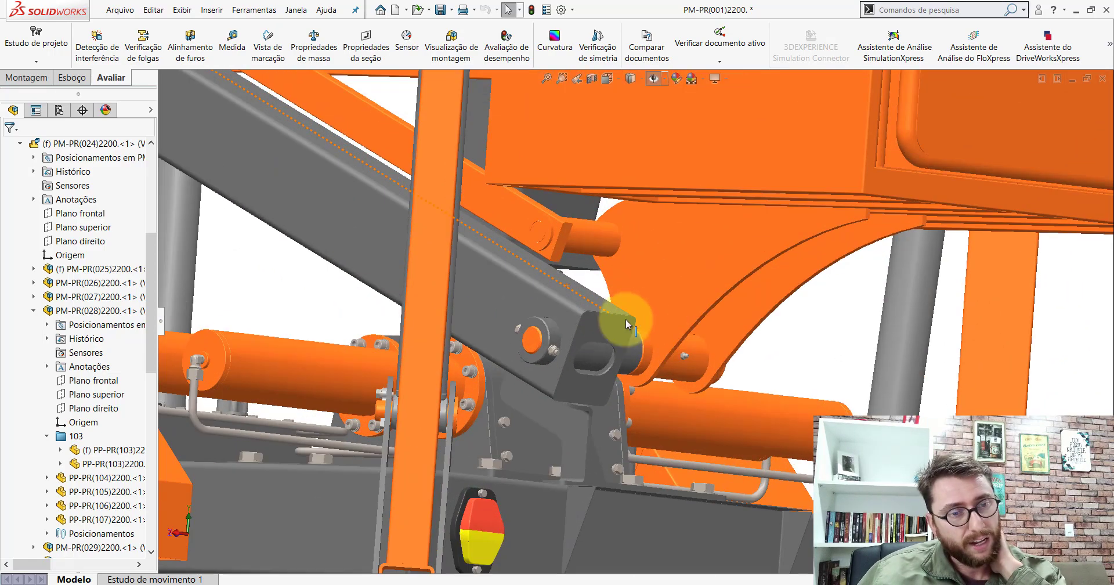
click(504, 295)
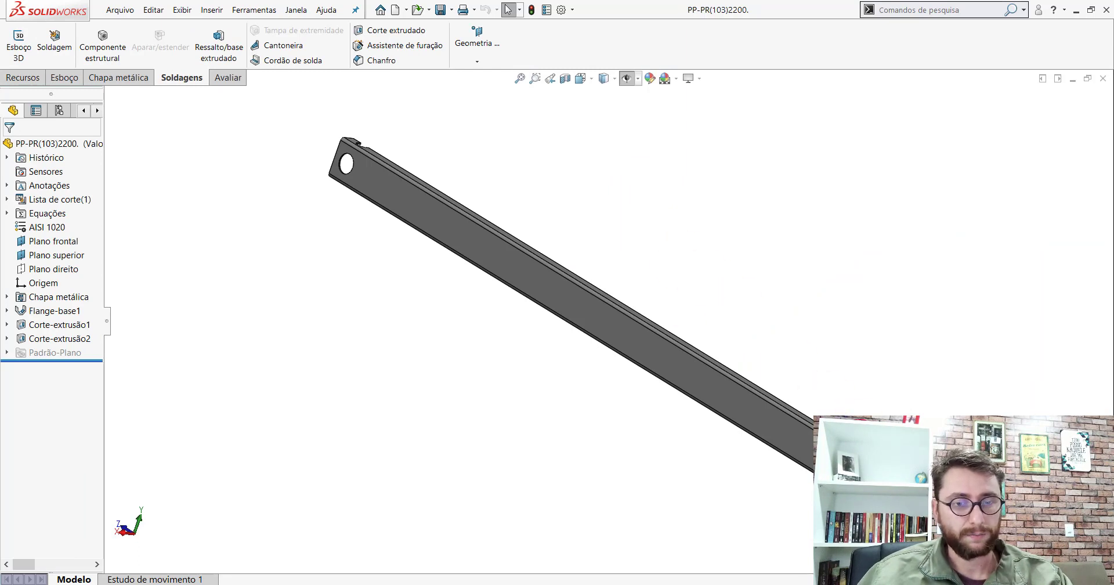
Turn and zoom the PP-PR(103) beam part to inspect its hole end
scroll(771, 438, down, 3)
scroll(721, 373, down, 3)
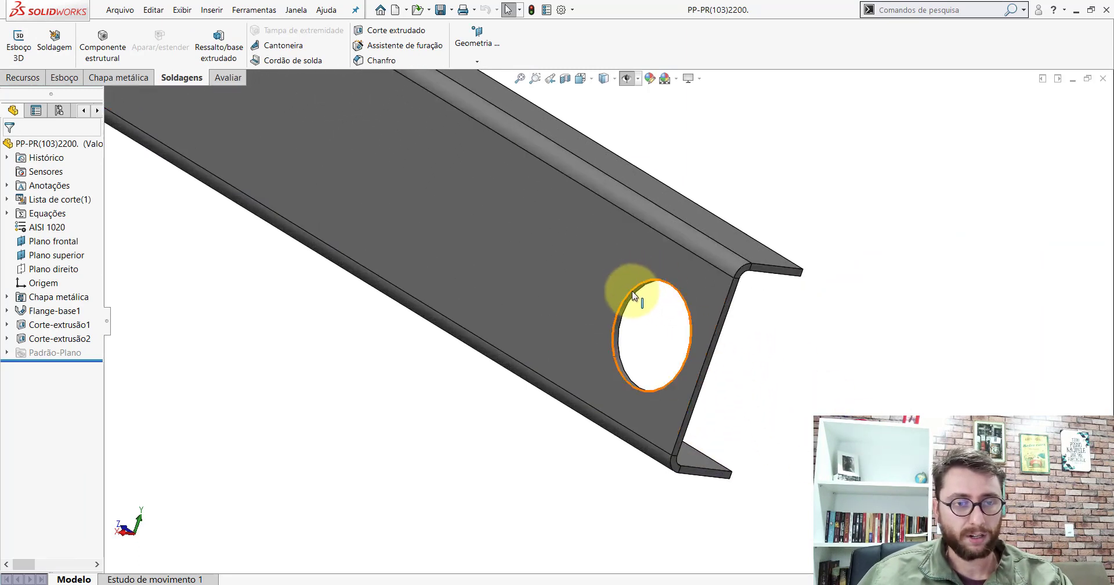
scroll(646, 303, up, 2)
scroll(647, 307, up, 4)
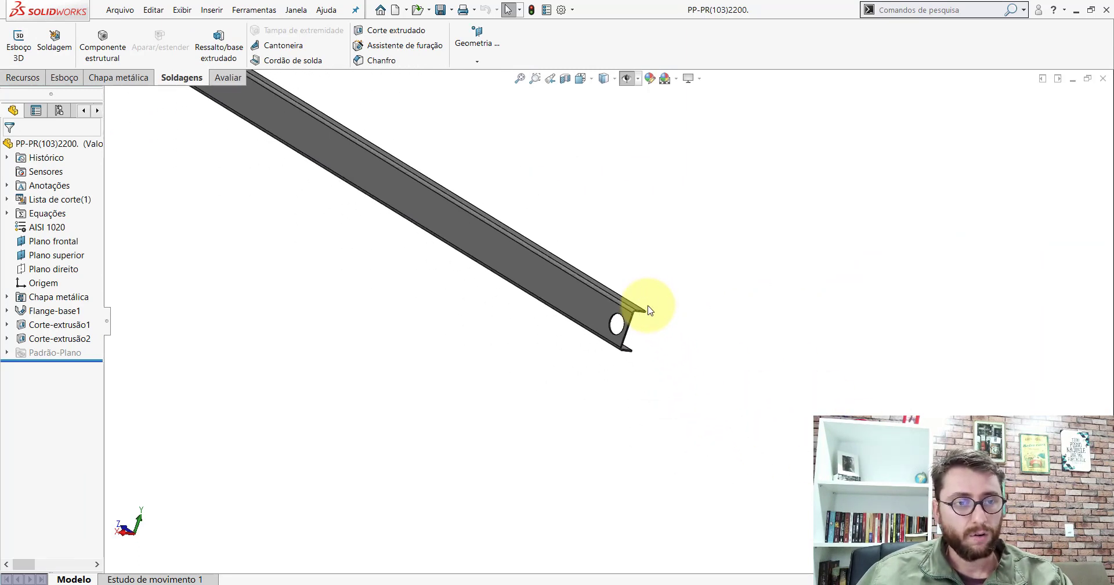
middle_drag(649, 311, 393, 186)
scroll(393, 186, down, 3)
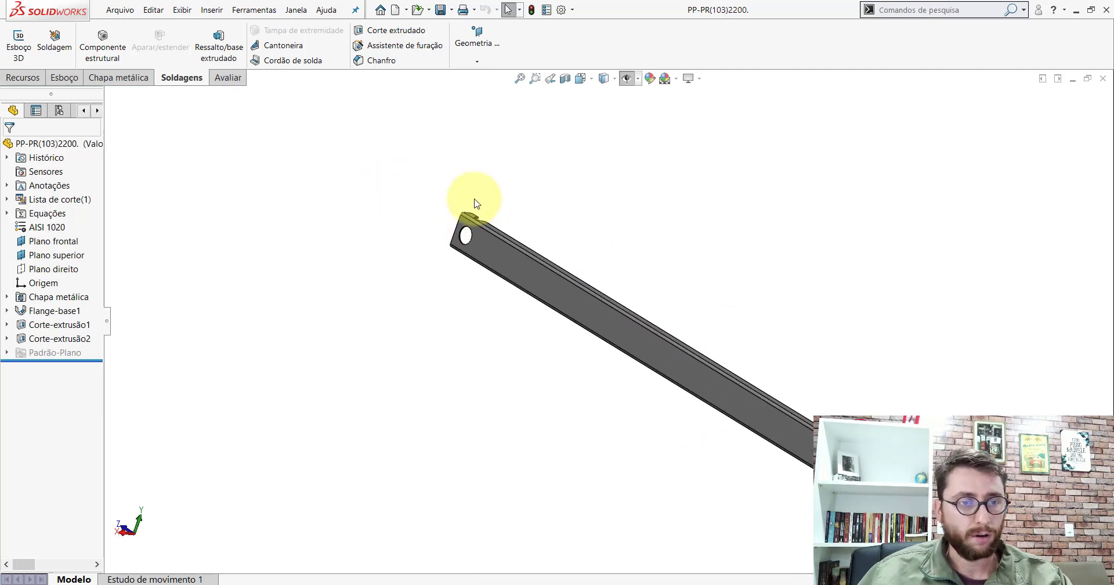
scroll(587, 307, up, 3)
scroll(733, 418, down, 2)
scroll(652, 324, down, 2)
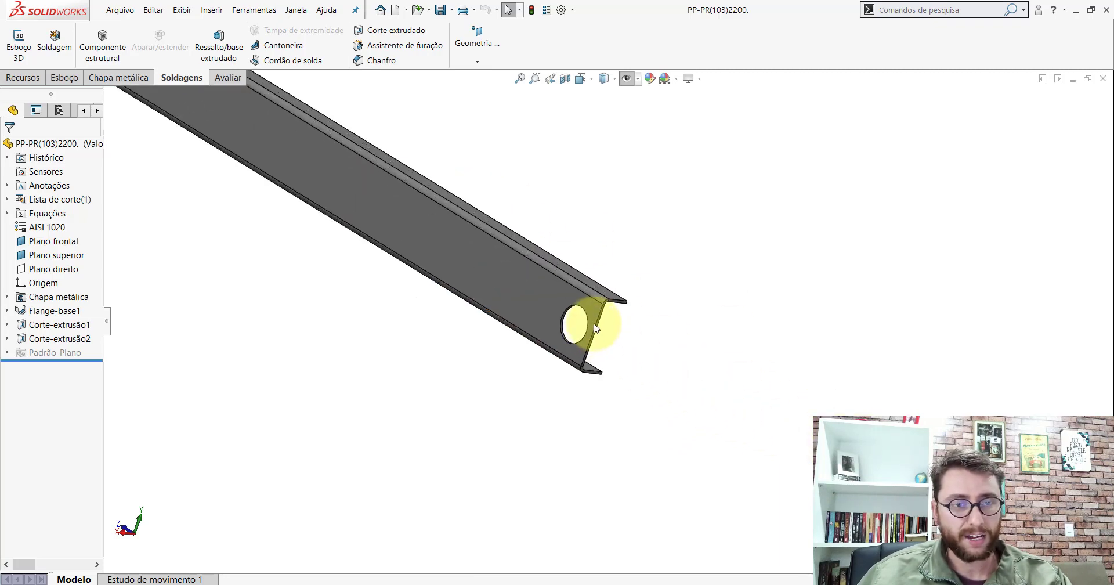
scroll(617, 343, down, 3)
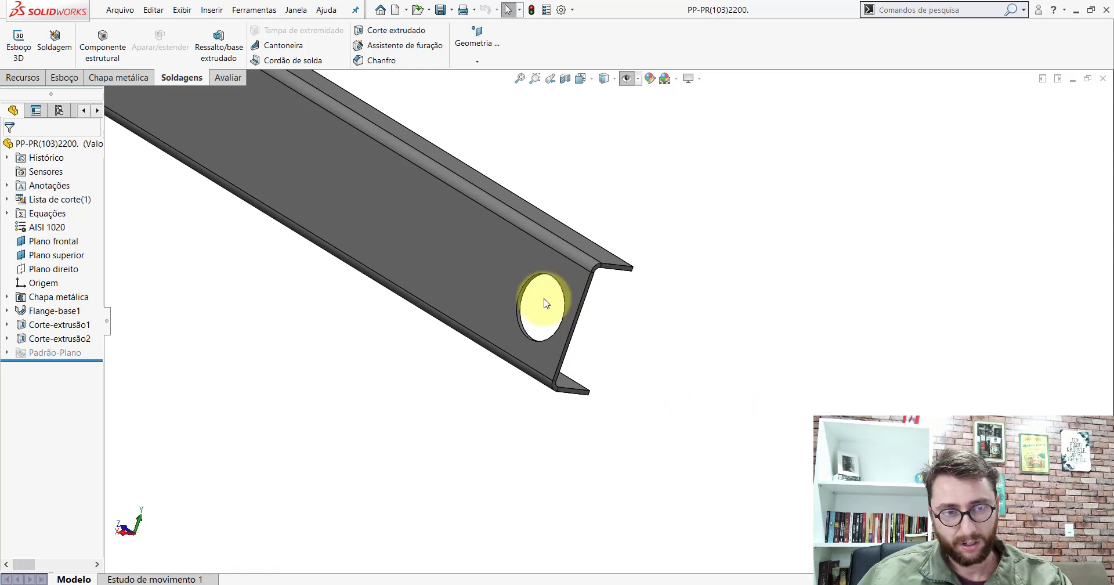
scroll(537, 299, up, 4)
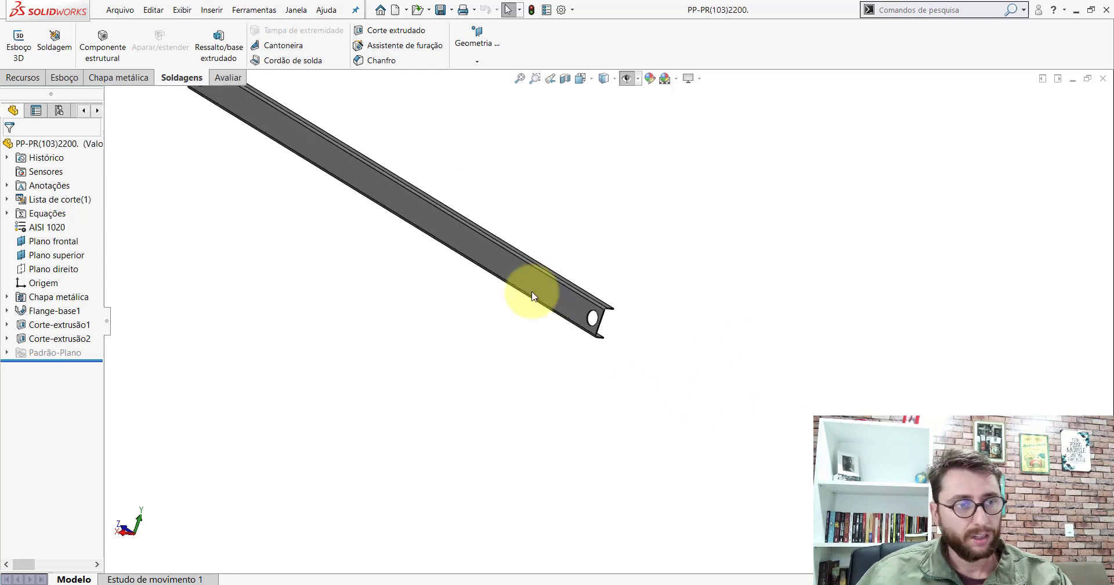
Review the Corte-extrusão1 hole sketch dimensions and exit the sketch unchanged
click(58, 327)
click(83, 295)
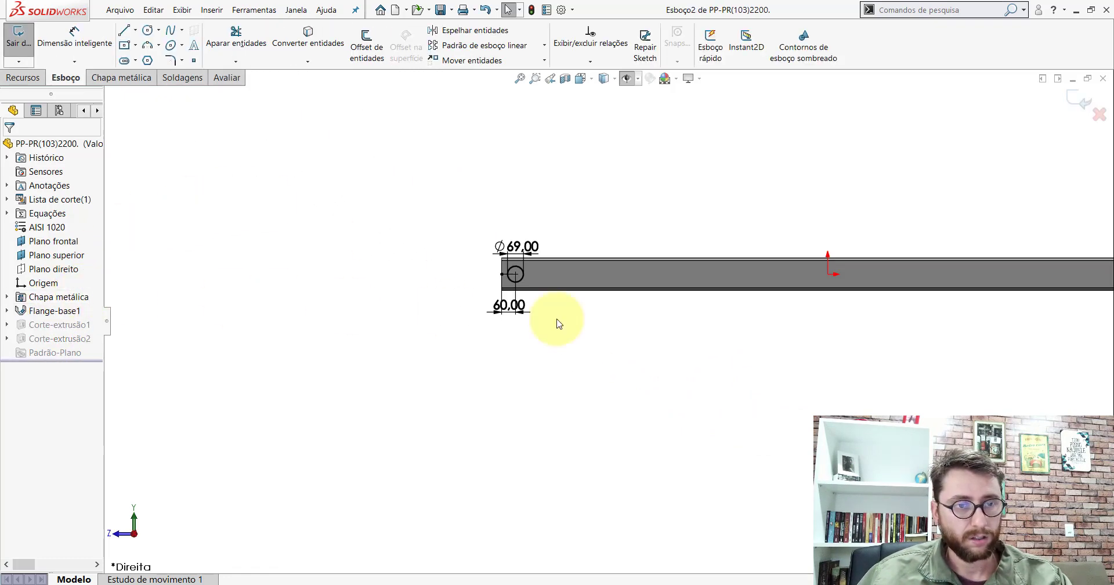
scroll(871, 314, down, 4)
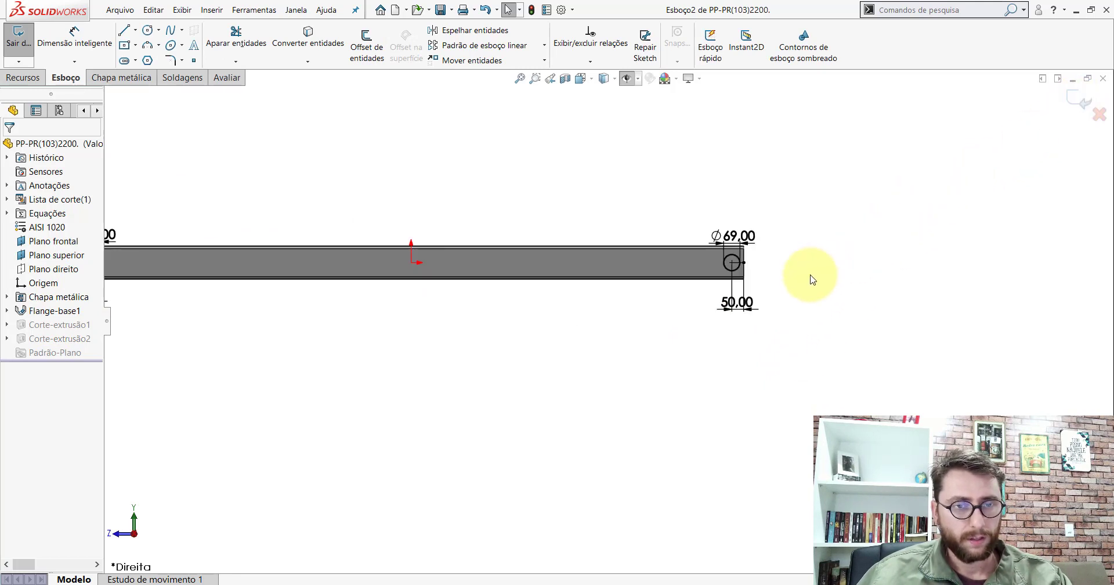
click(1083, 101)
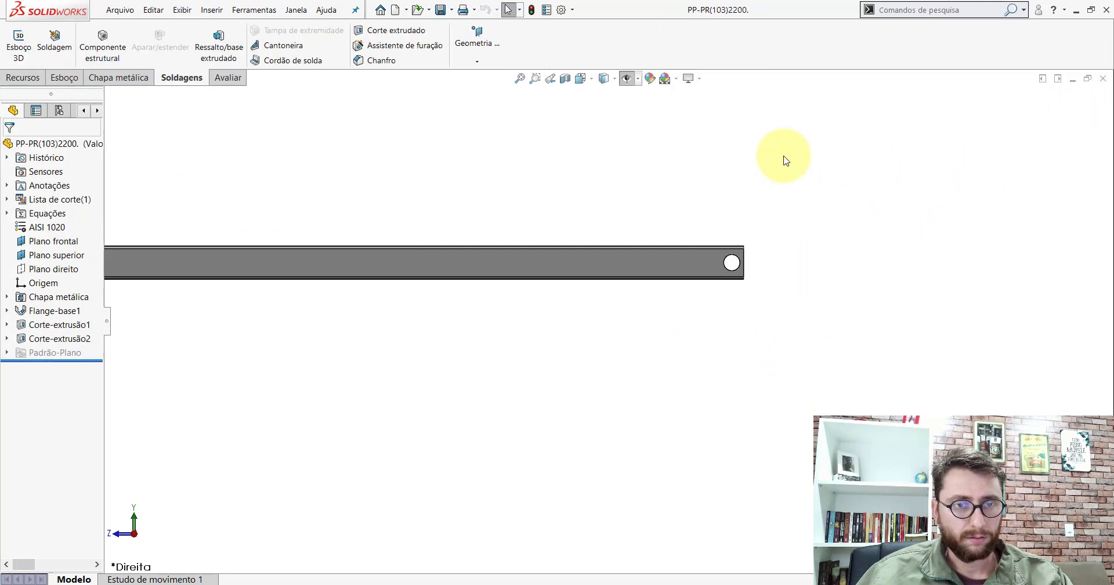
Close the beam part, declining to save changes to the part and component
click(1103, 79)
click(575, 304)
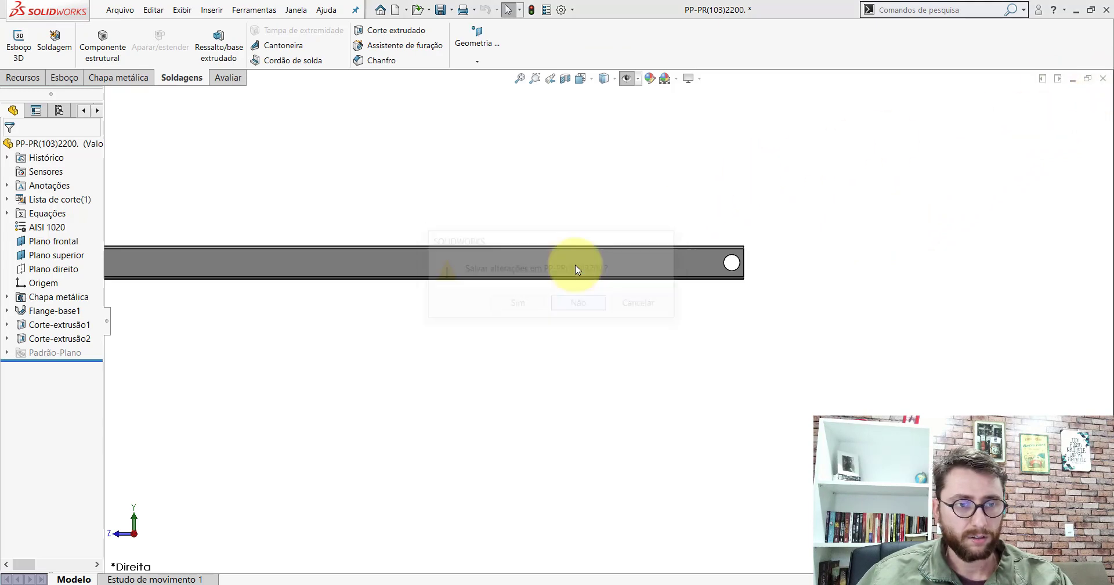
click(596, 260)
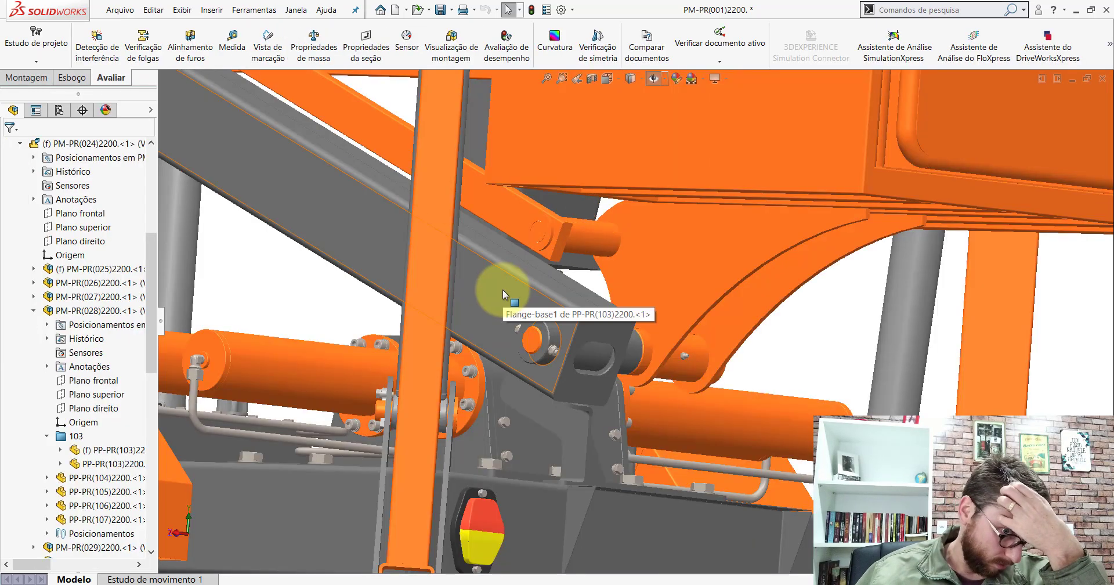
Open the PP-PR(103) beam part from the assembly
click(503, 295)
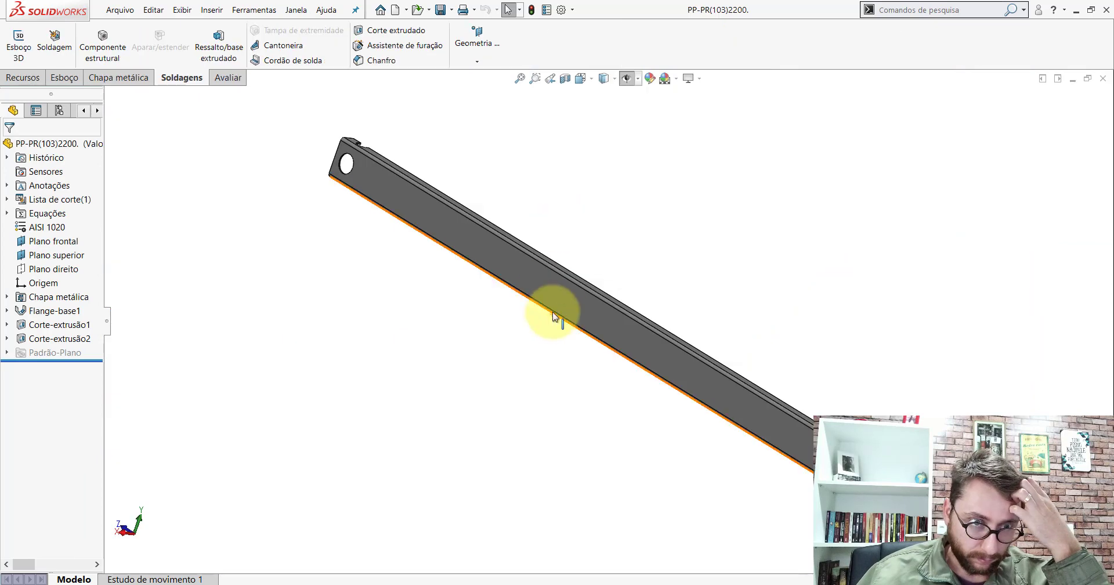
double_click(558, 303)
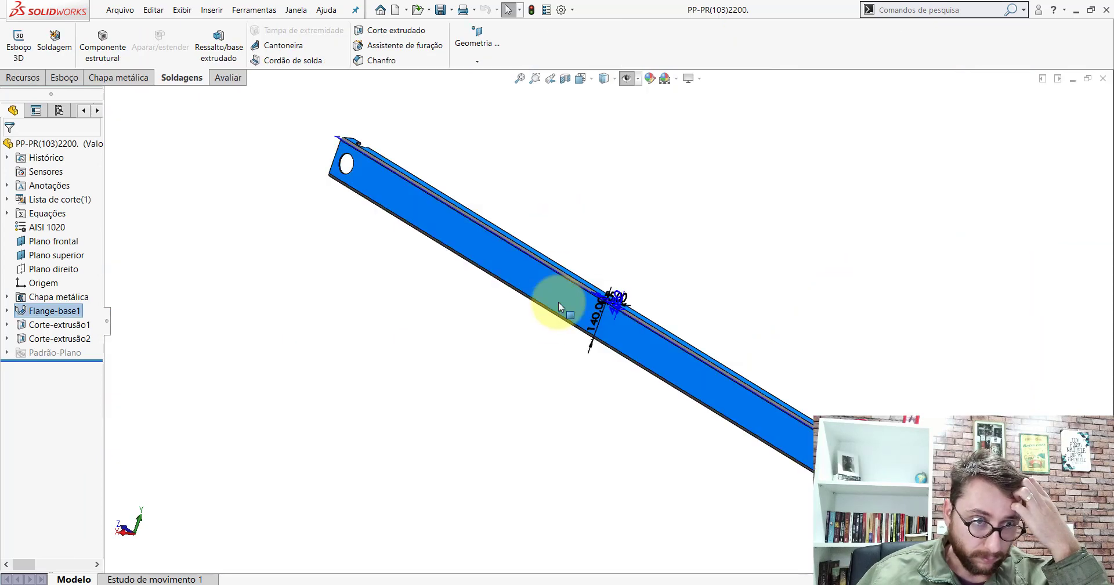
click(570, 445)
scroll(804, 444, down, 5)
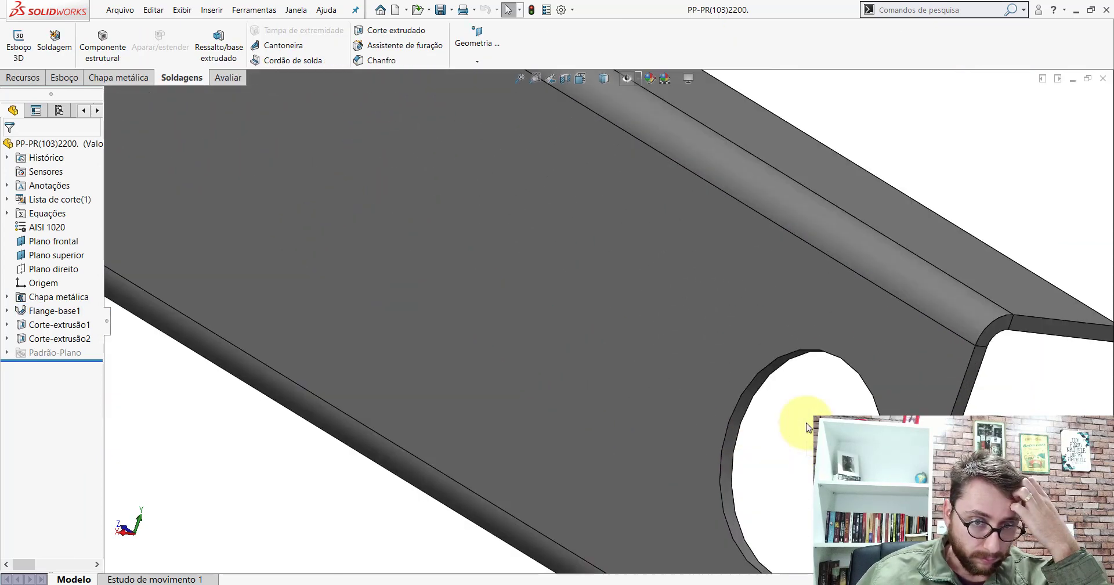
Select a Ø69 hole edge to check its size
click(749, 398)
scroll(748, 396, up, 4)
scroll(748, 397, up, 3)
scroll(748, 398, up, 3)
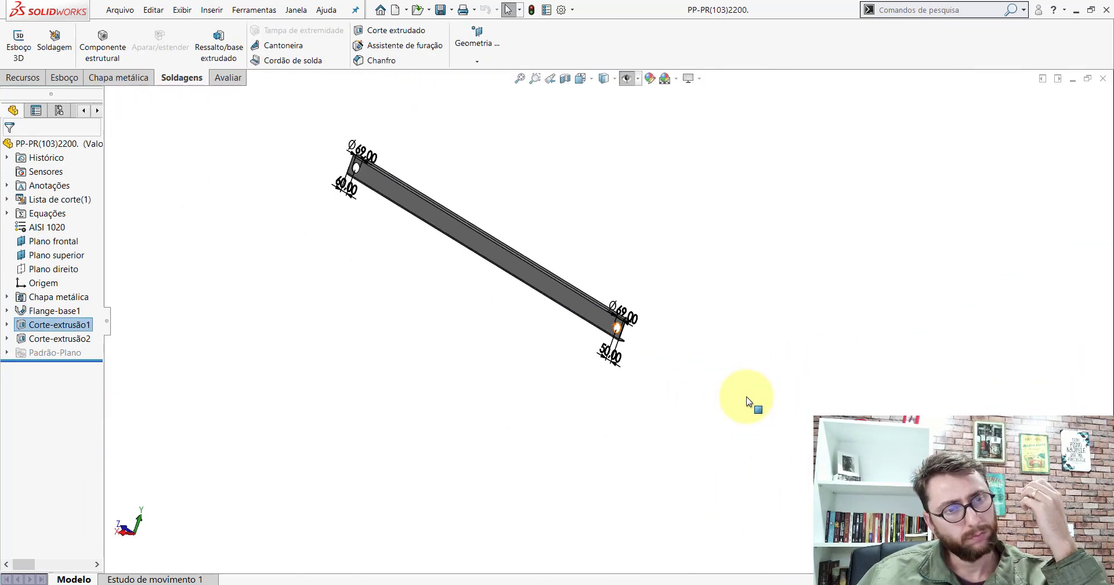
scroll(528, 317, down, 3)
Show the beam in the Direita (Right) view with both end holes visible
click(529, 315)
mouse_move(530, 314)
middle_down()
mouse_move(589, 174)
mouse_move(602, 236)
middle_up()
key(space)
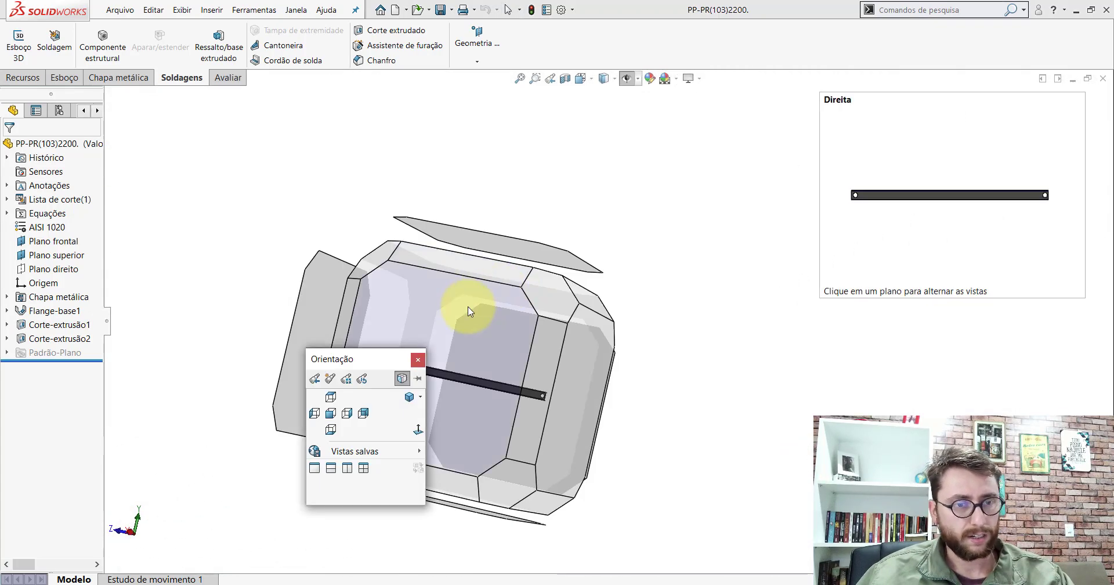
click(469, 306)
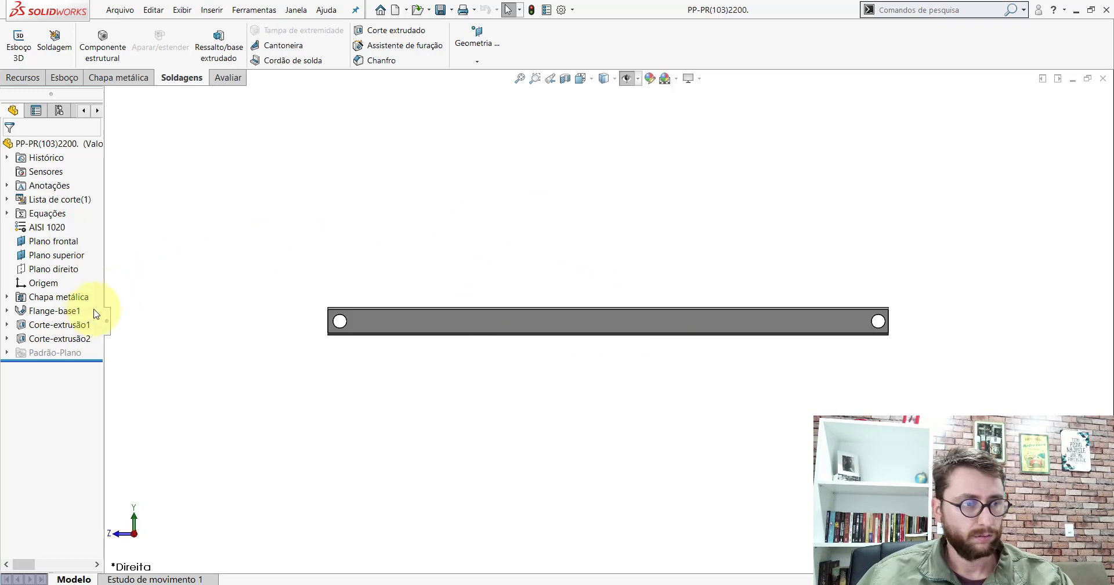
Edit the Corte-extrusão1 sketch and delete the 50 mm hole offset dimension
click(75, 326)
click(101, 292)
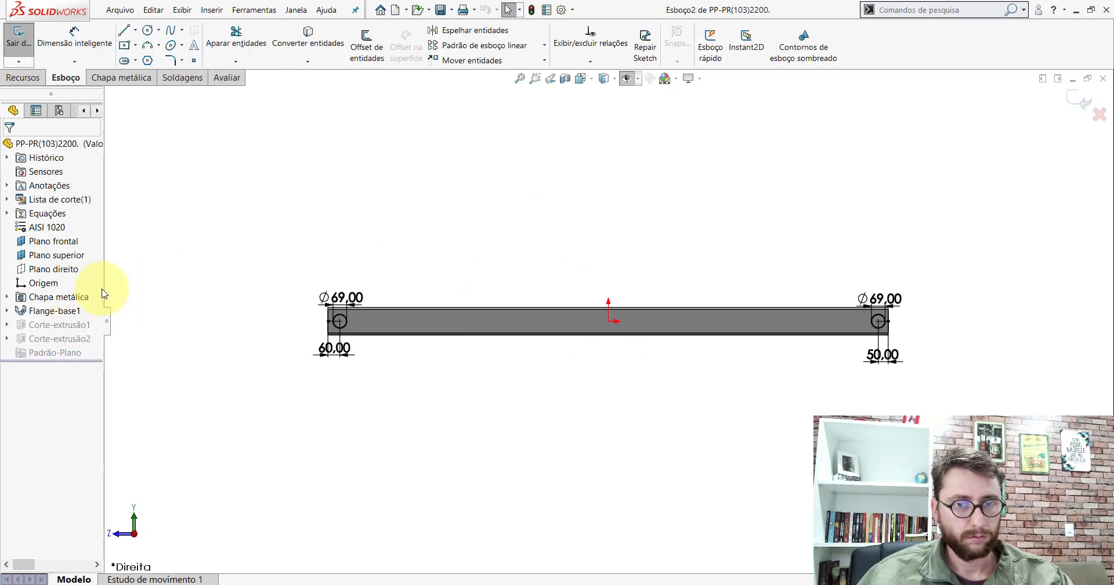
scroll(894, 324, down, 3)
scroll(776, 423, down, 2)
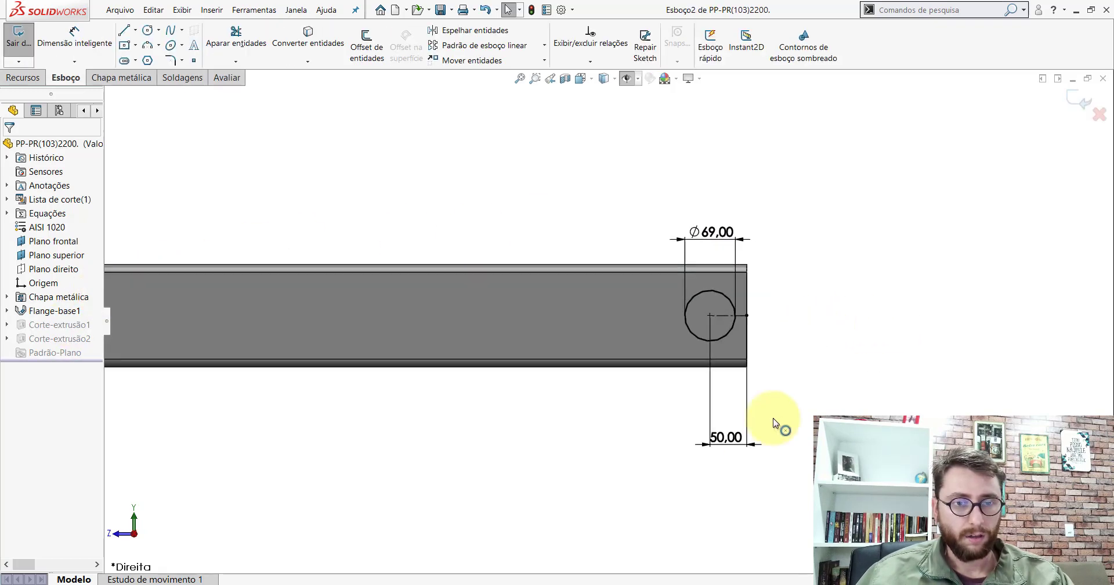
click(722, 441)
right_click(722, 441)
click(733, 387)
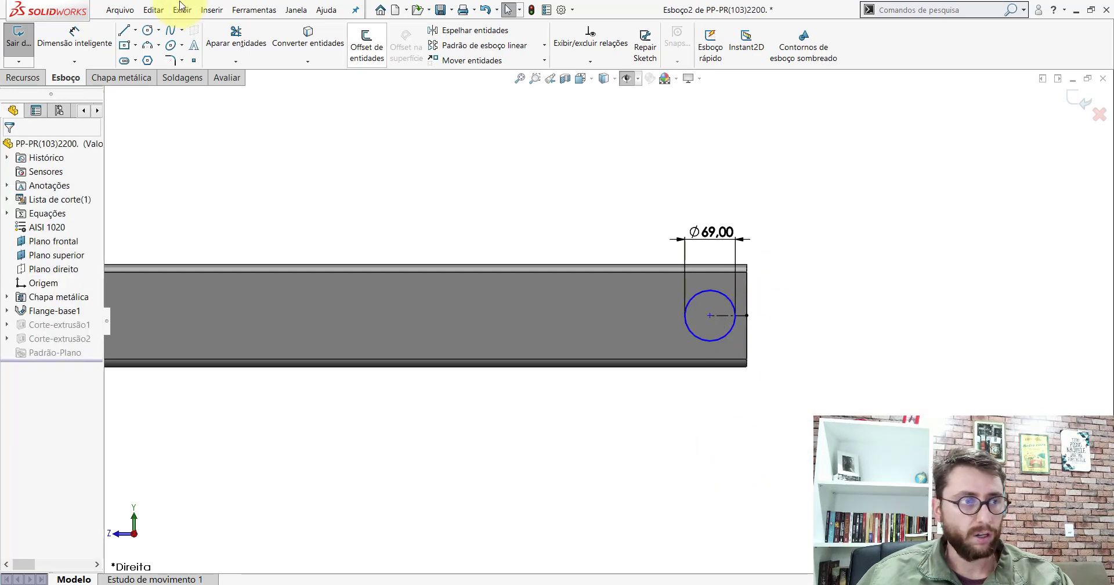
Dimension the two Ø69 holes 2765 mm apart, then exit and rebuild the sketch
click(70, 33)
click(702, 296)
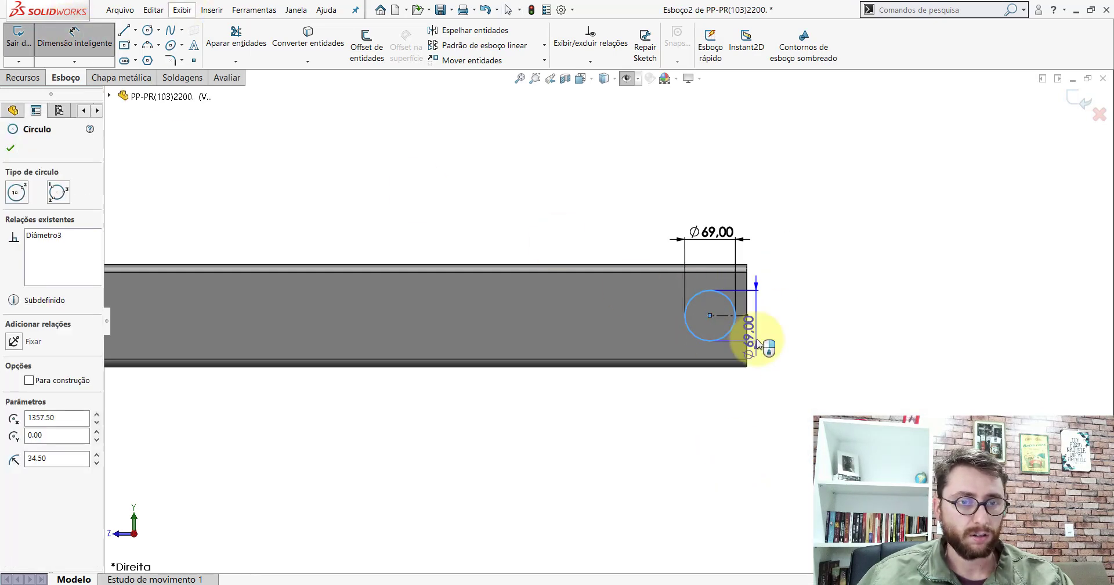
scroll(759, 325, up, 5)
scroll(410, 304, down, 3)
scroll(572, 328, down, 3)
scroll(523, 344, down, 5)
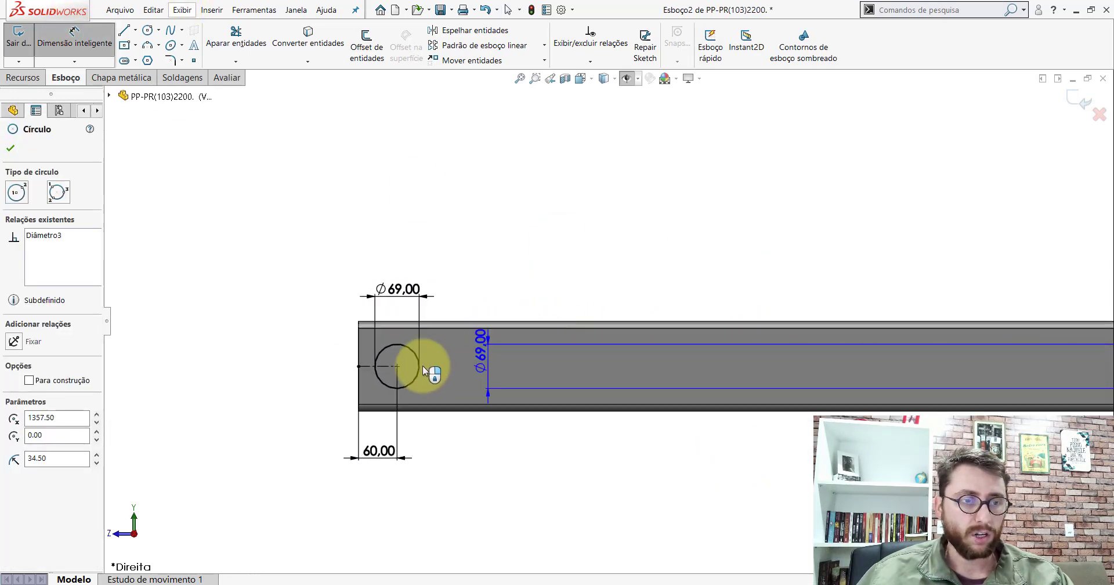
click(360, 355)
scroll(581, 354, up, 4)
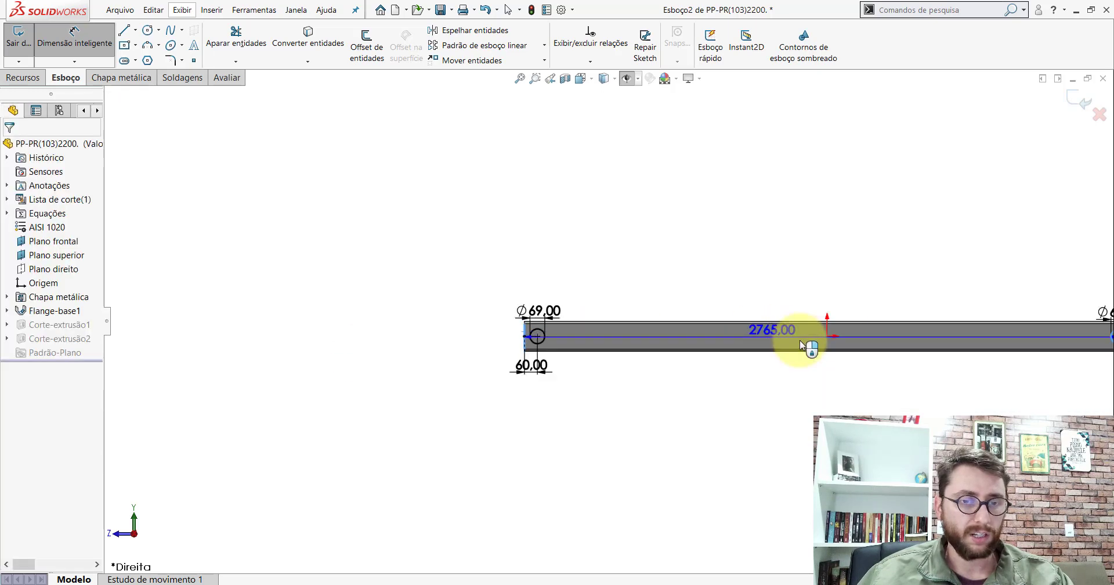
scroll(755, 319, up, 2)
click(590, 299)
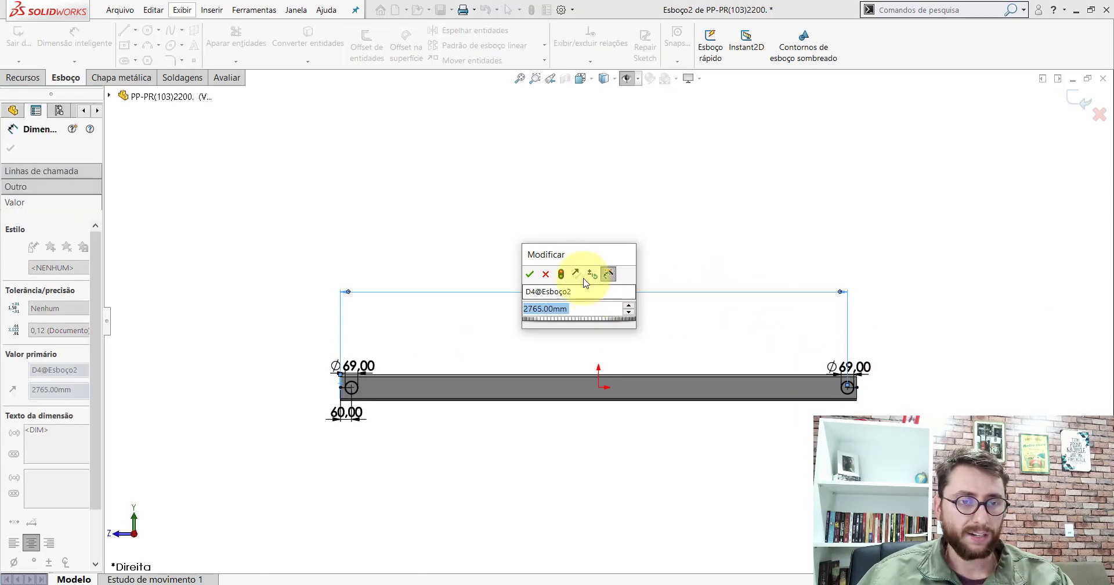
click(537, 270)
click(10, 148)
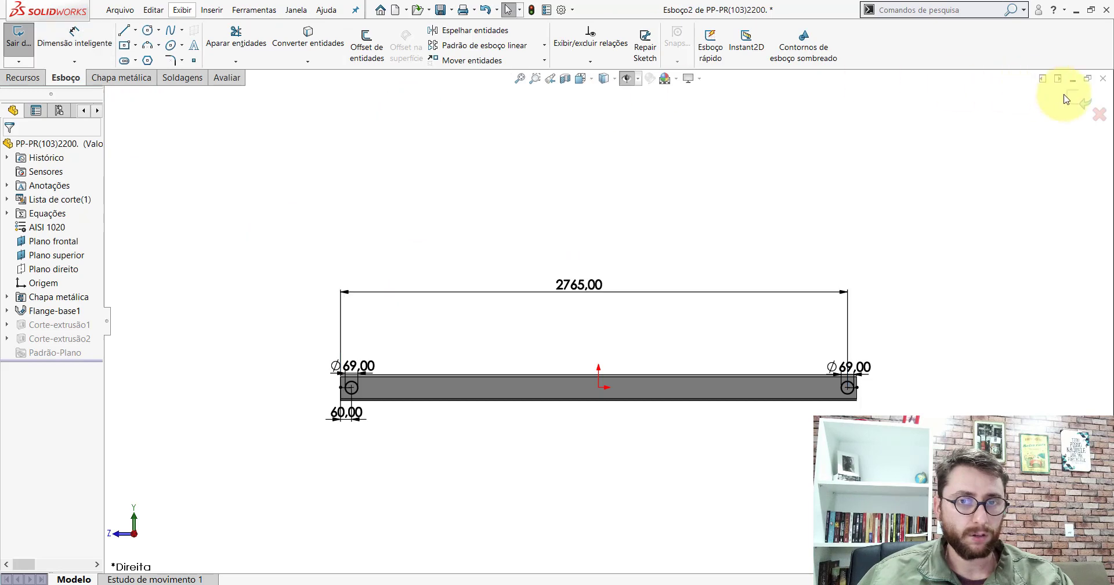
key(ctrl+b)
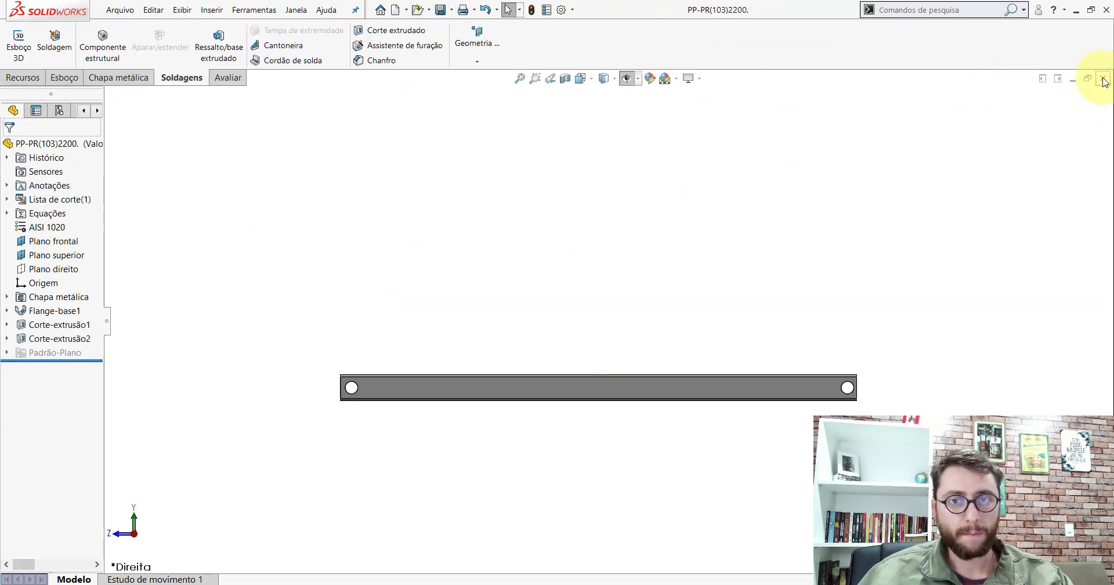
click(1104, 82)
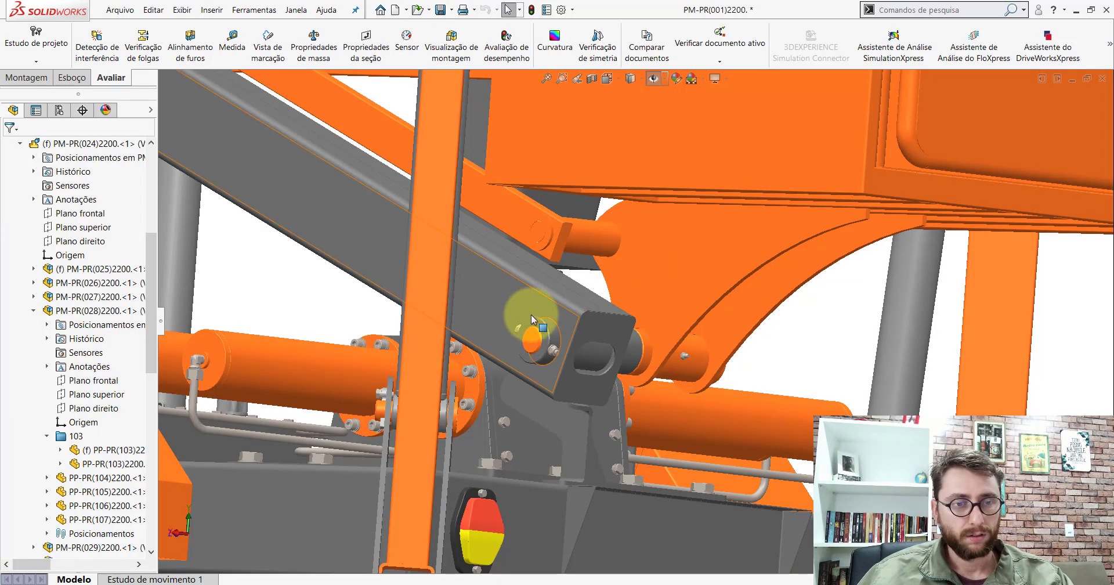
scroll(532, 319, down, 2)
scroll(548, 330, down, 3)
scroll(608, 294, down, 3)
scroll(535, 315, down, 3)
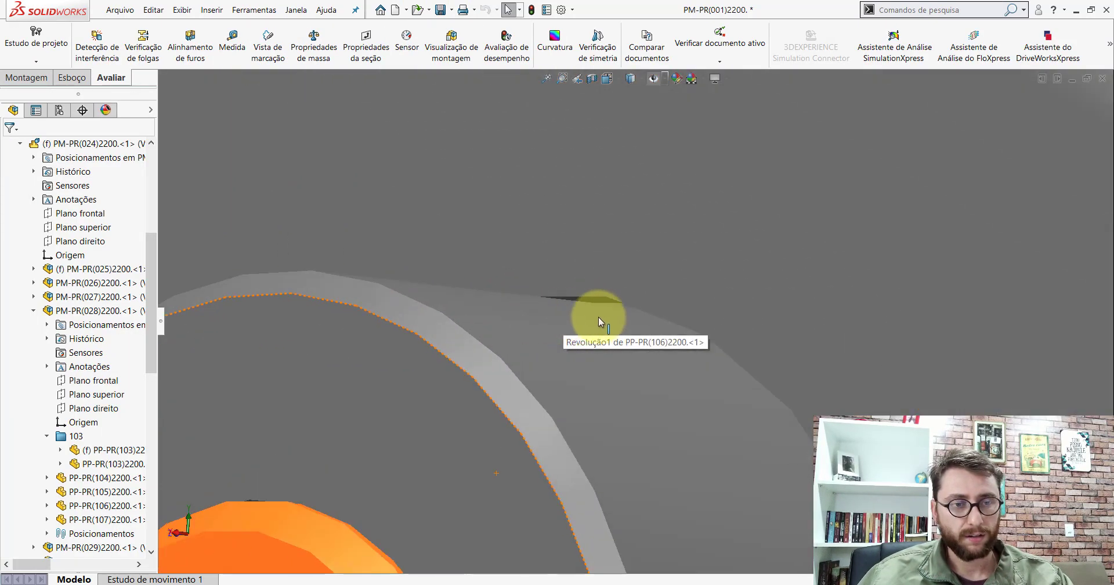
scroll(598, 317, down, 2)
click(590, 291)
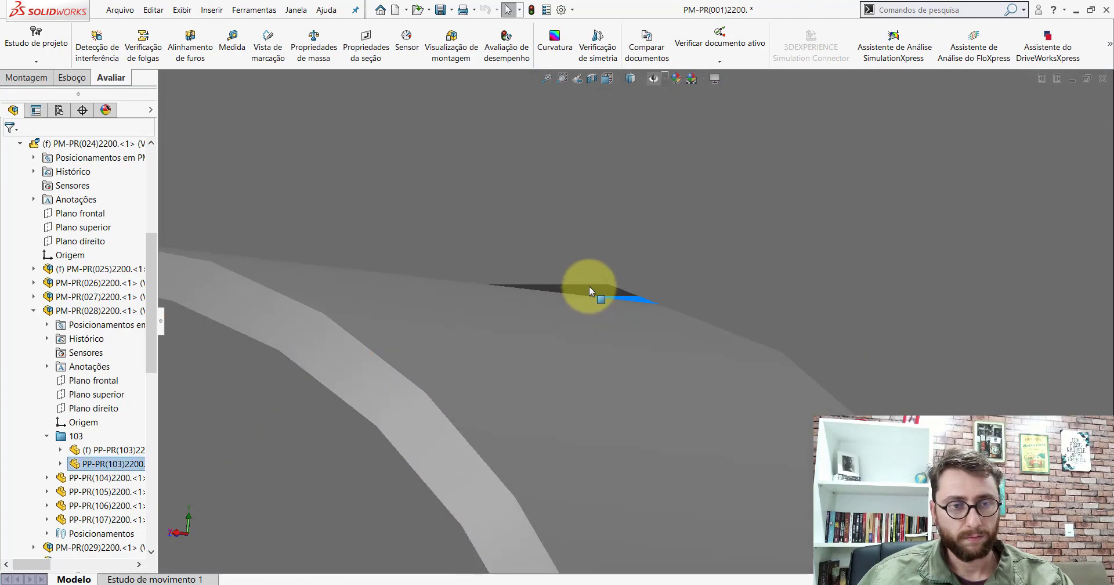
scroll(589, 292, up, 2)
scroll(590, 295, up, 3)
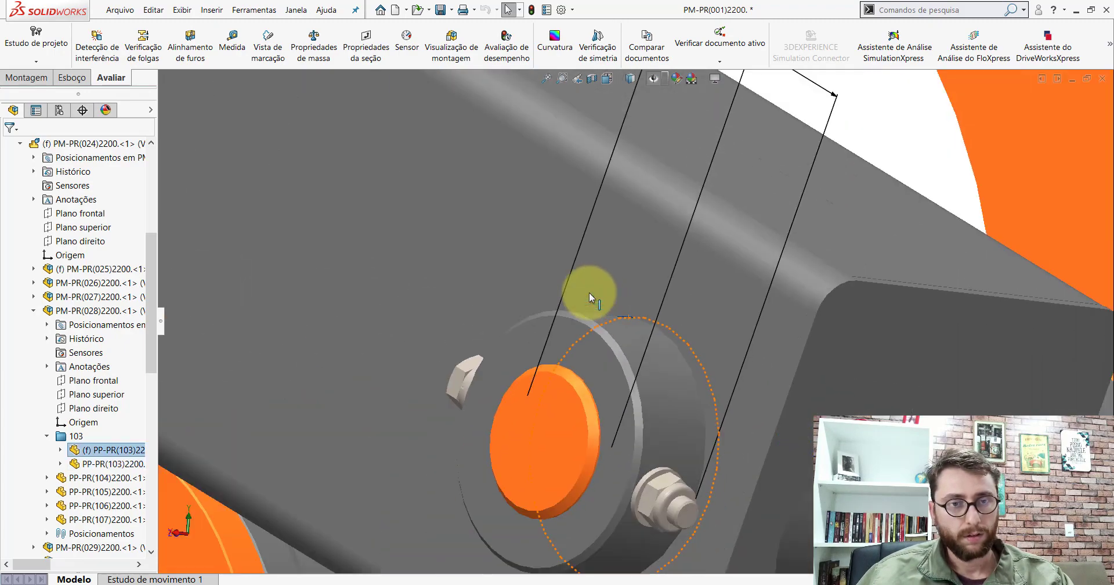
scroll(590, 293, up, 3)
scroll(589, 293, up, 3)
scroll(590, 292, up, 2)
scroll(589, 292, up, 2)
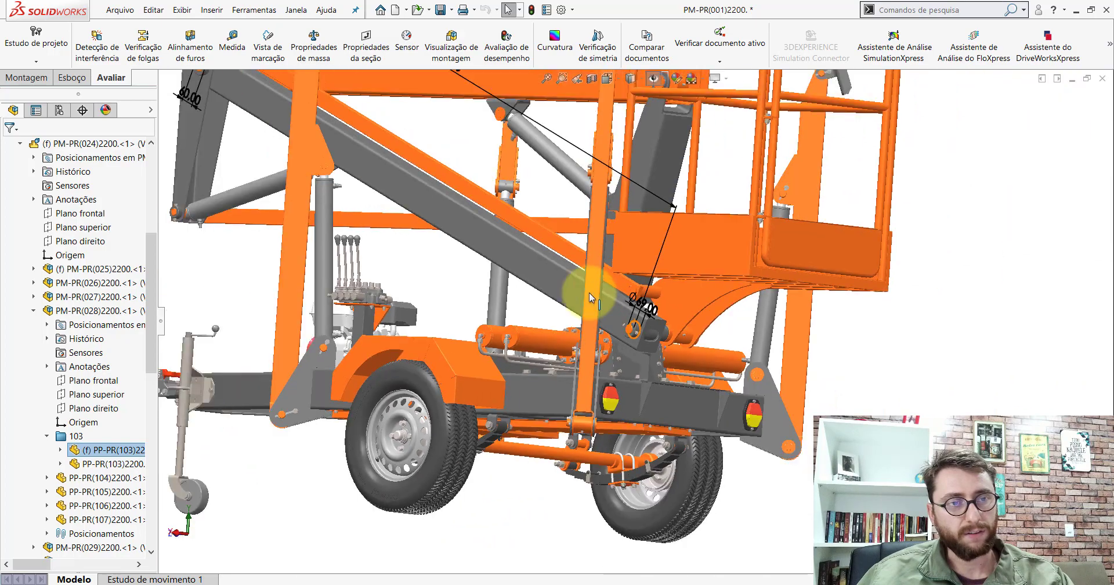
scroll(589, 292, up, 2)
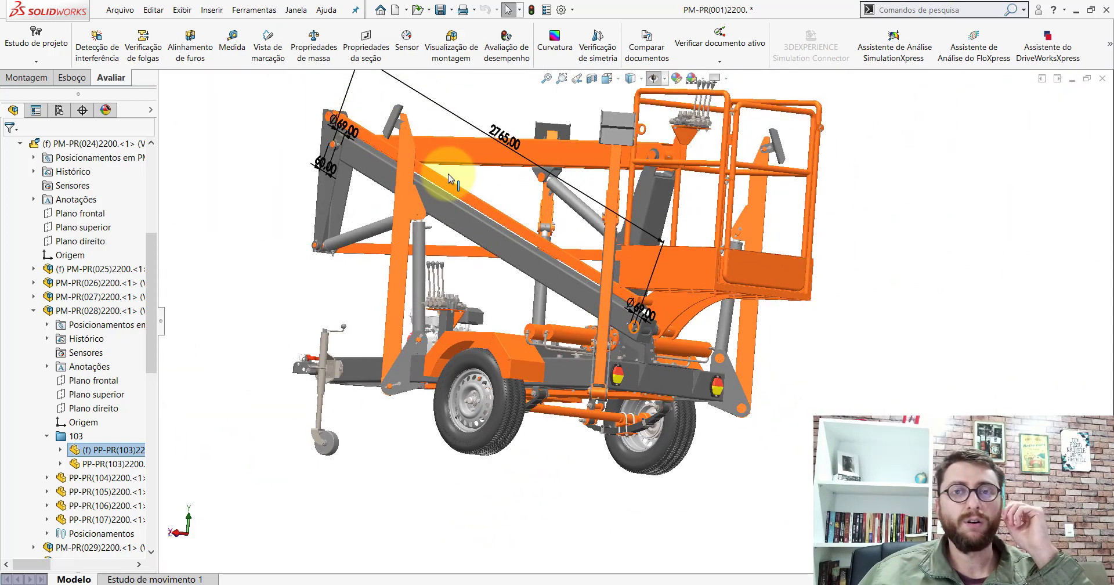
scroll(635, 319, down, 3)
scroll(617, 325, down, 3)
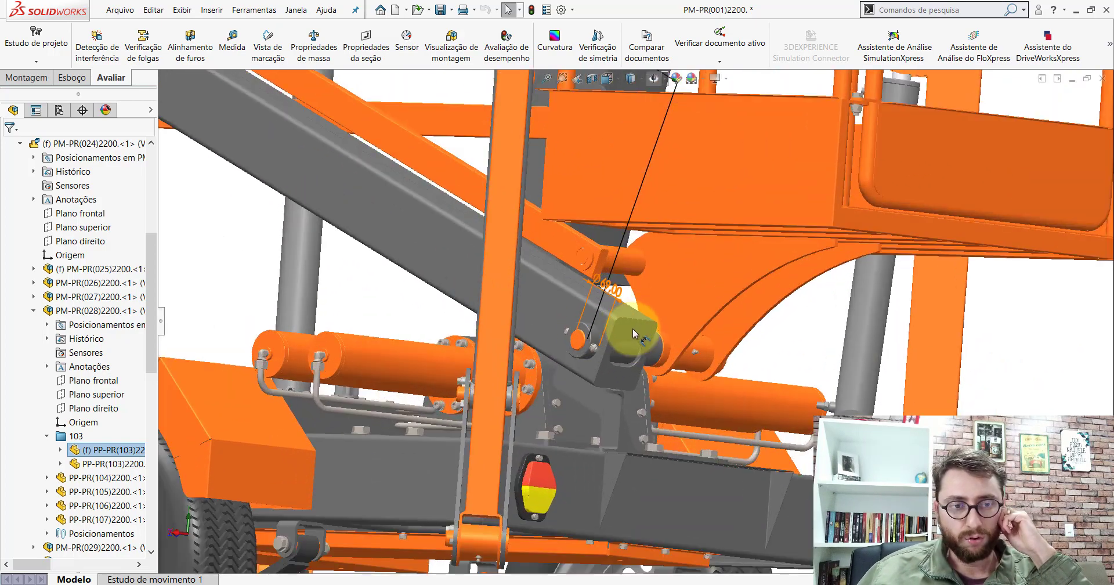
scroll(604, 337, down, 2)
scroll(594, 347, down, 3)
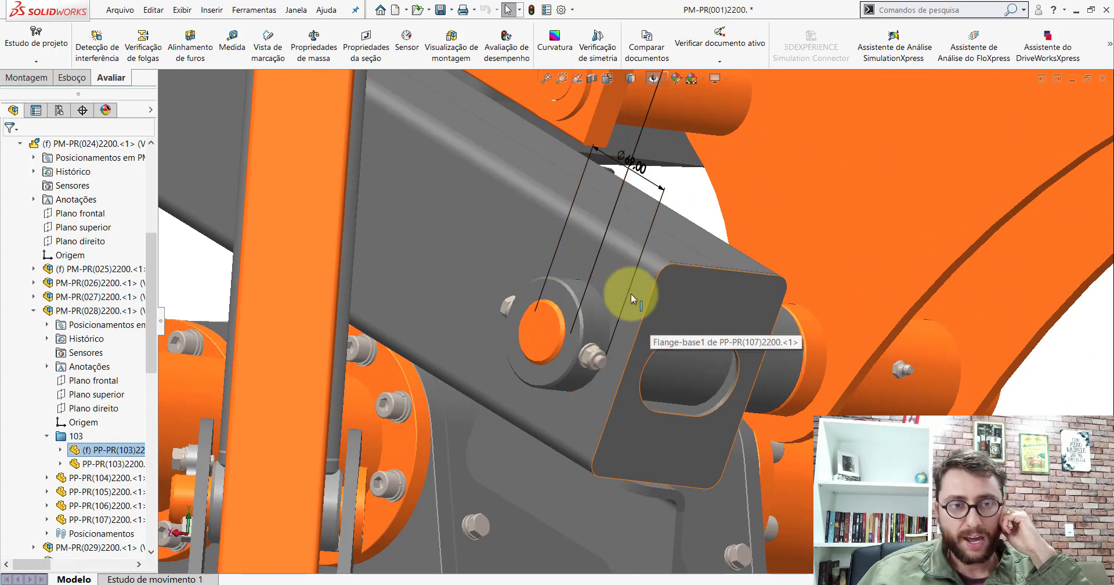
click(619, 283)
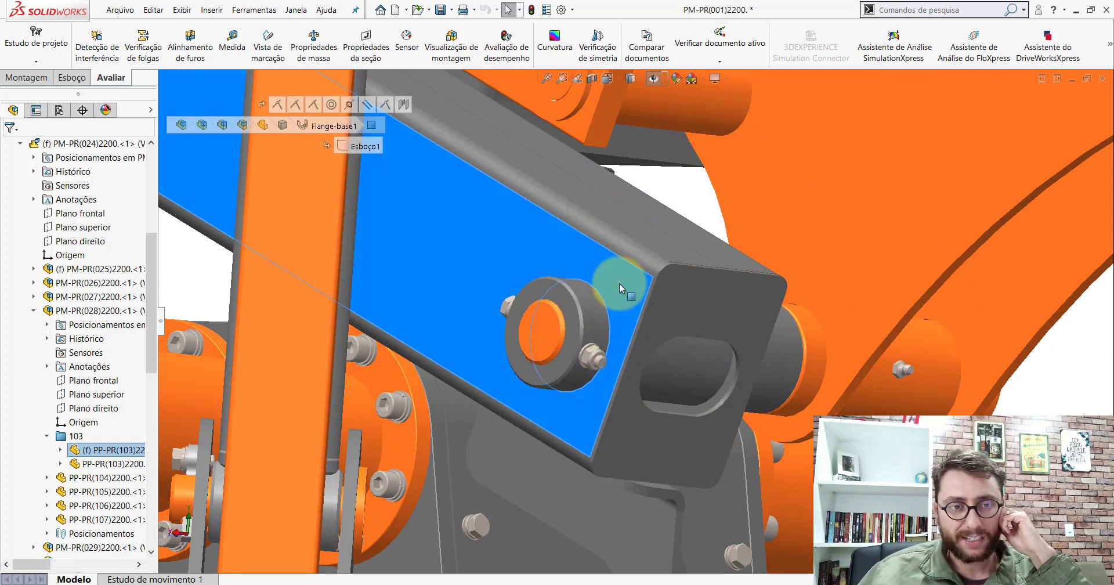
click(654, 194)
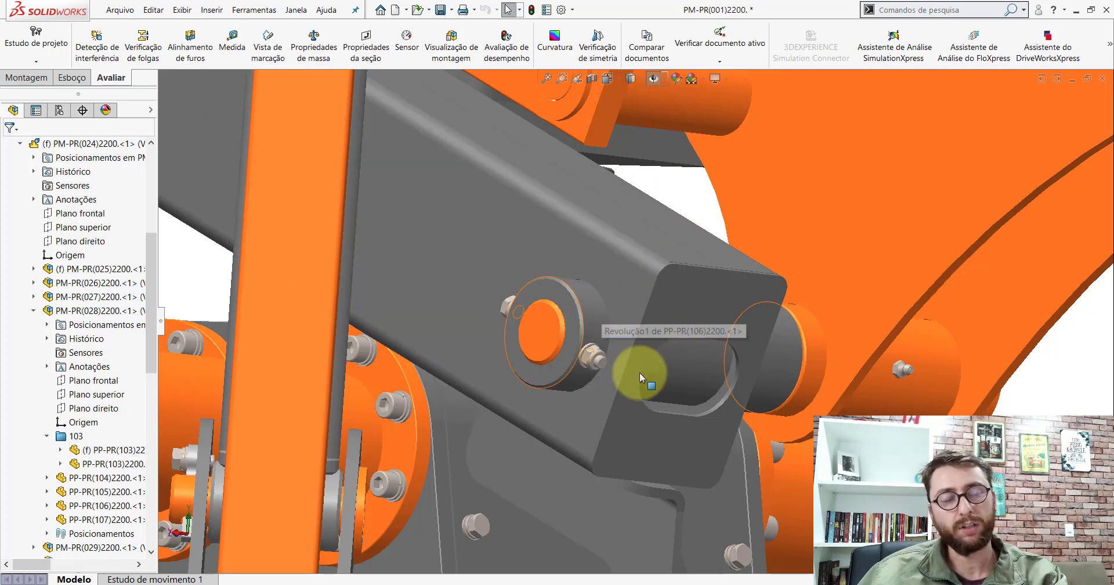
scroll(575, 295, down, 3)
scroll(653, 305, up, 2)
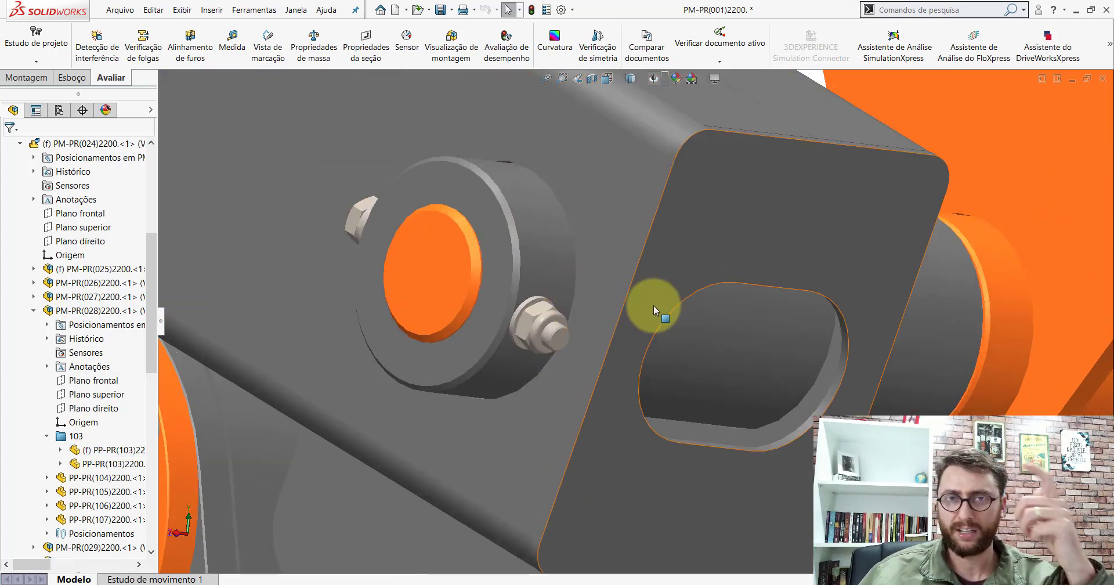
scroll(654, 306, up, 3)
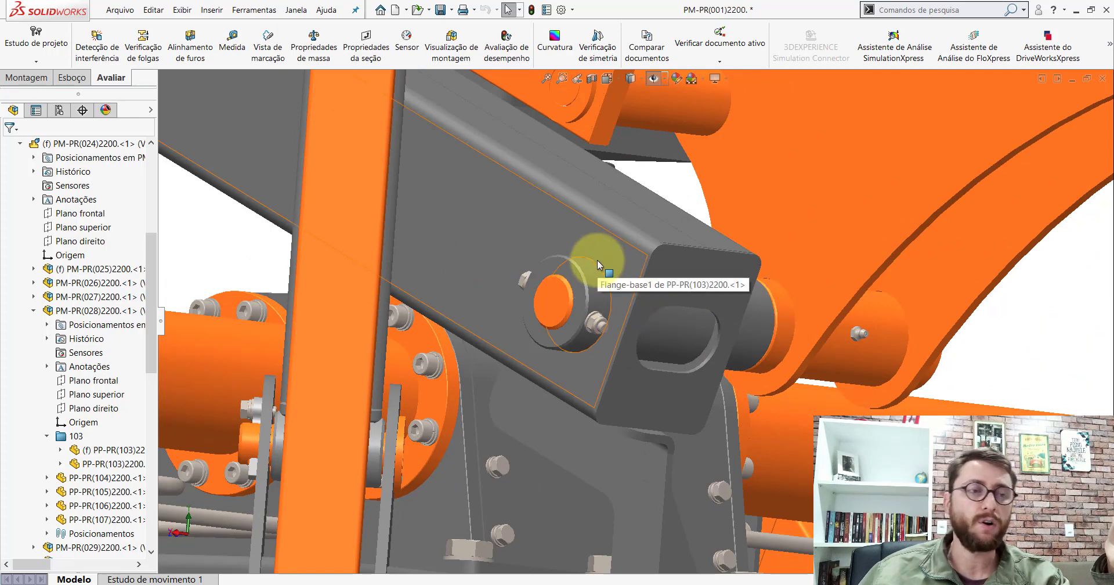
scroll(520, 211, up, 3)
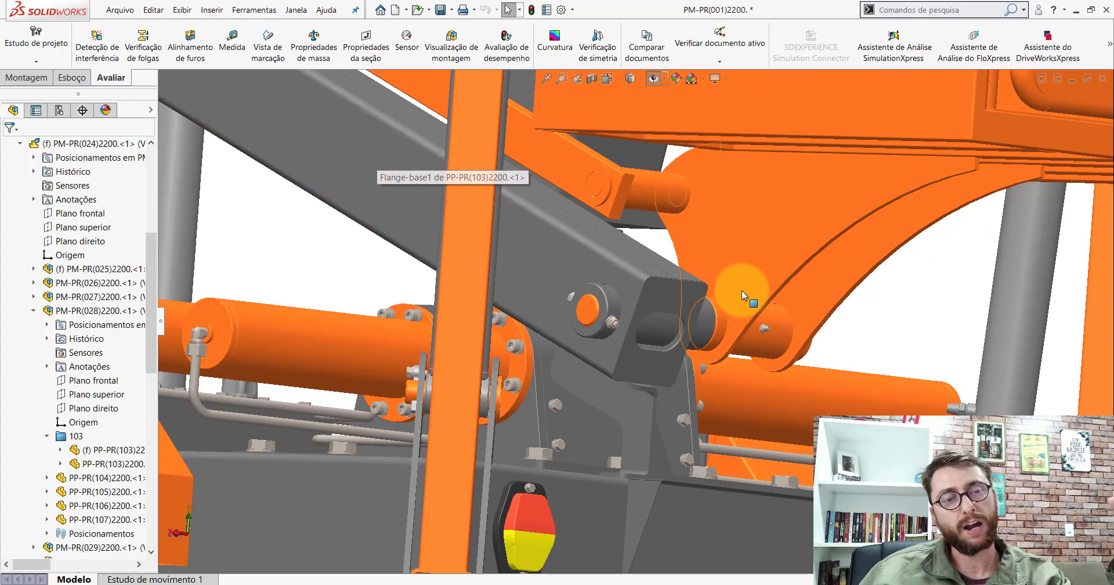
scroll(620, 325, down, 3)
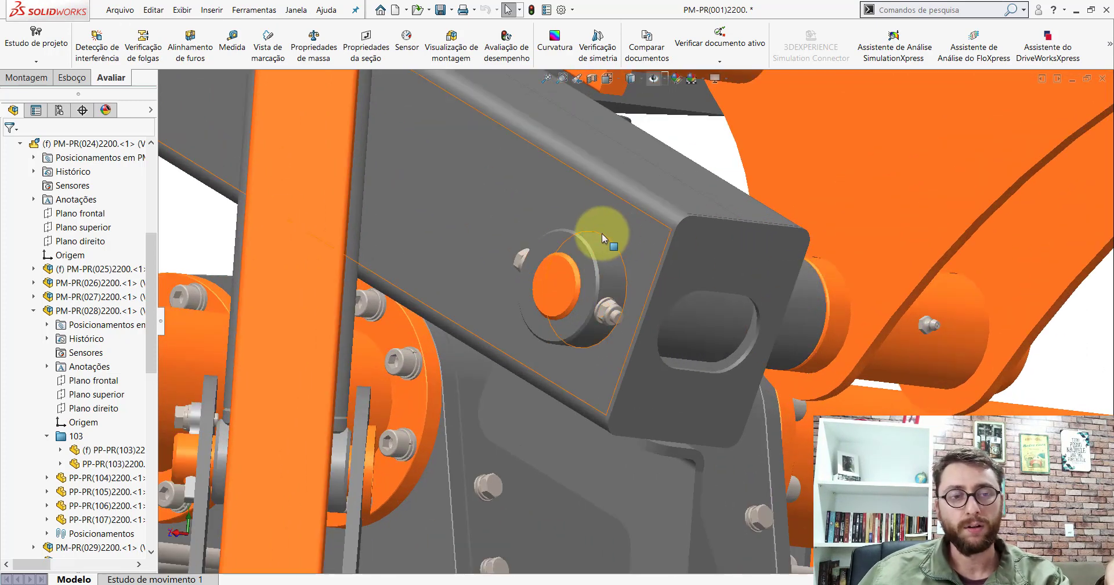
scroll(608, 259, up, 3)
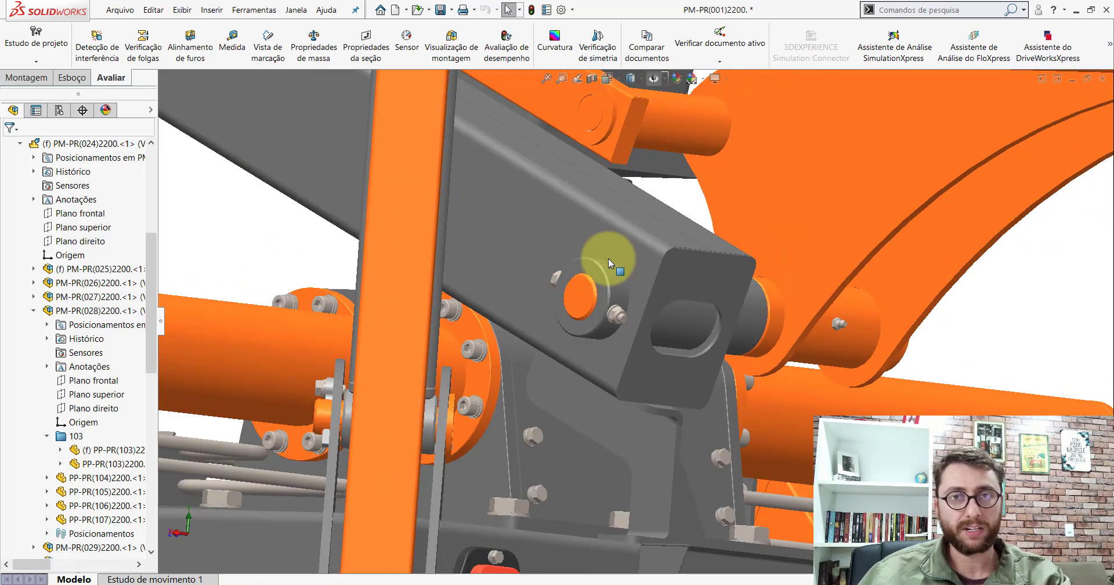
scroll(609, 259, up, 3)
scroll(609, 259, up, 5)
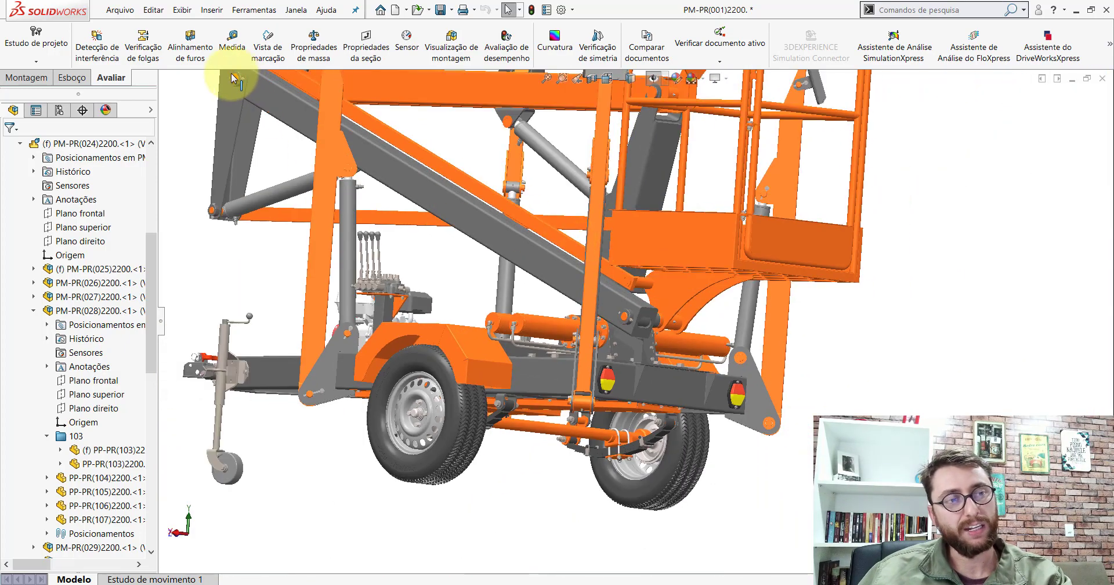
Zoom toward the boom's box end and select an edge to identify its part
scroll(622, 304, down, 3)
scroll(585, 278, down, 3)
scroll(510, 261, down, 3)
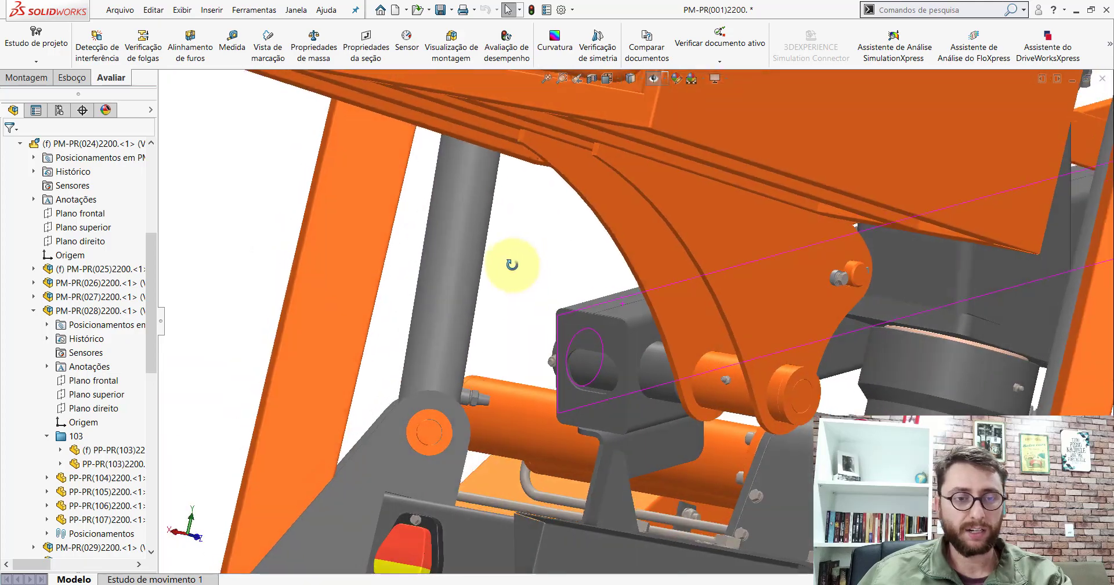
scroll(643, 342, down, 3)
scroll(657, 301, down, 3)
scroll(657, 273, down, 2)
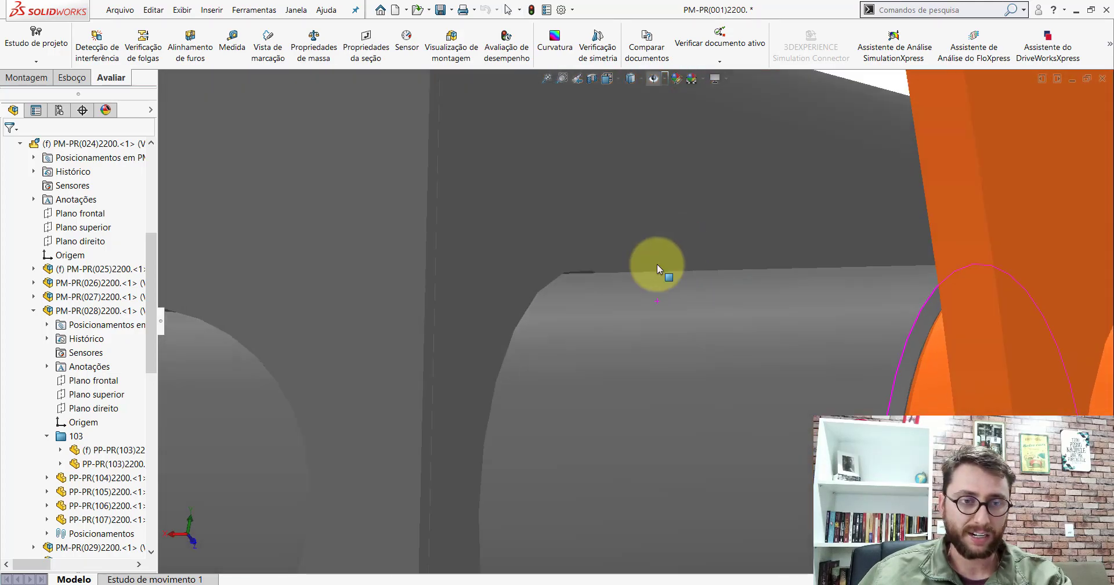
scroll(598, 280, down, 2)
click(564, 268)
scroll(708, 322, up, 2)
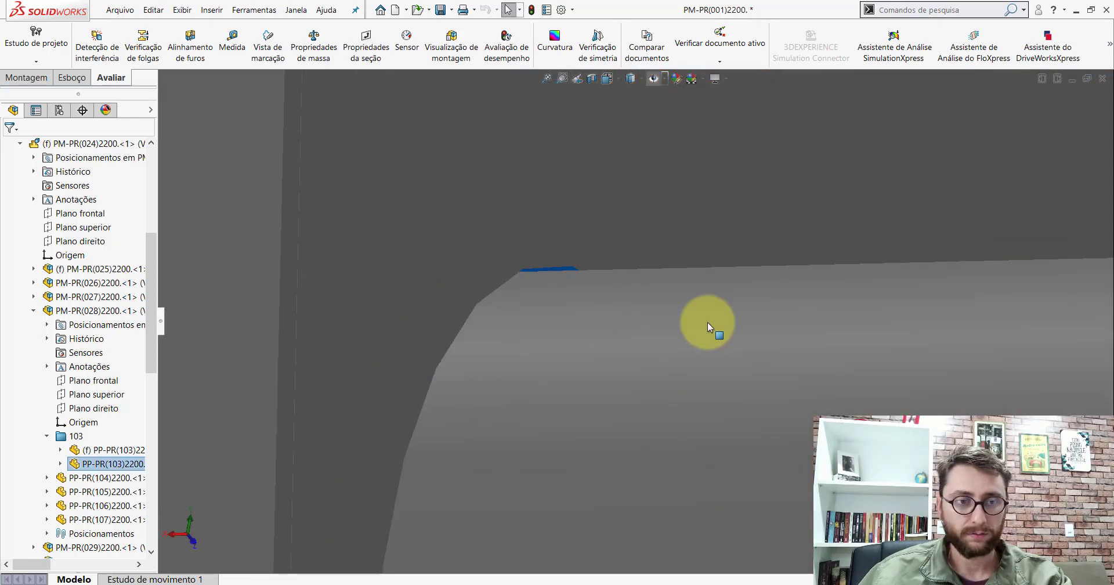
scroll(708, 322, up, 3)
scroll(708, 322, up, 3)
scroll(659, 319, up, 3)
Orbit around the boom and select the Flange-base1 boom beam face
mouse_move(659, 319)
middle_down()
mouse_move(634, 336)
mouse_move(632, 393)
middle_up()
mouse_move(985, 366)
middle_down()
mouse_move(933, 335)
mouse_move(920, 268)
middle_up()
scroll(896, 286, up, 3)
scroll(734, 361, down, 3)
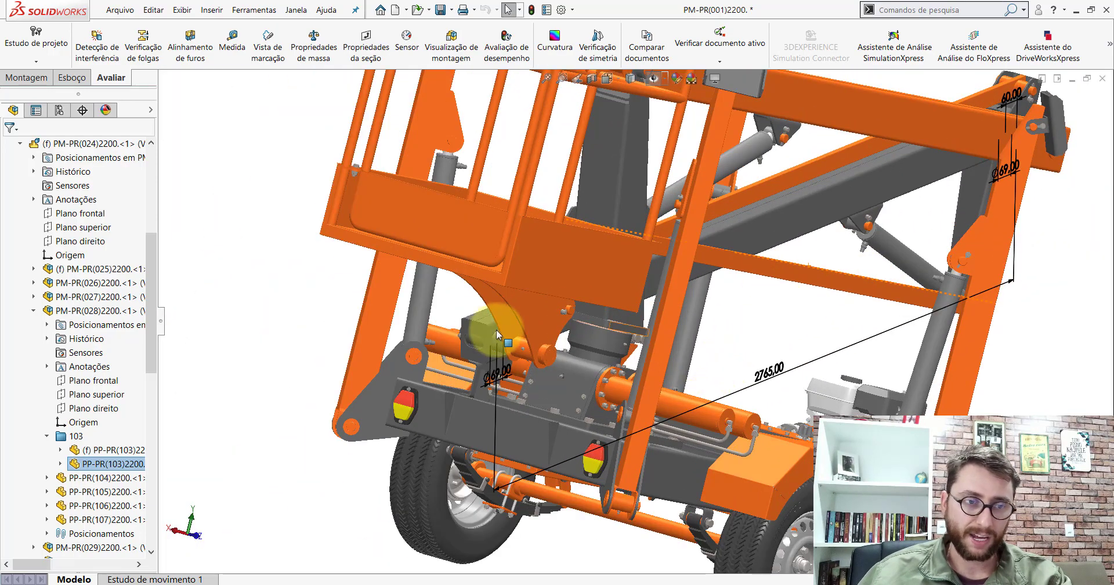
click(473, 321)
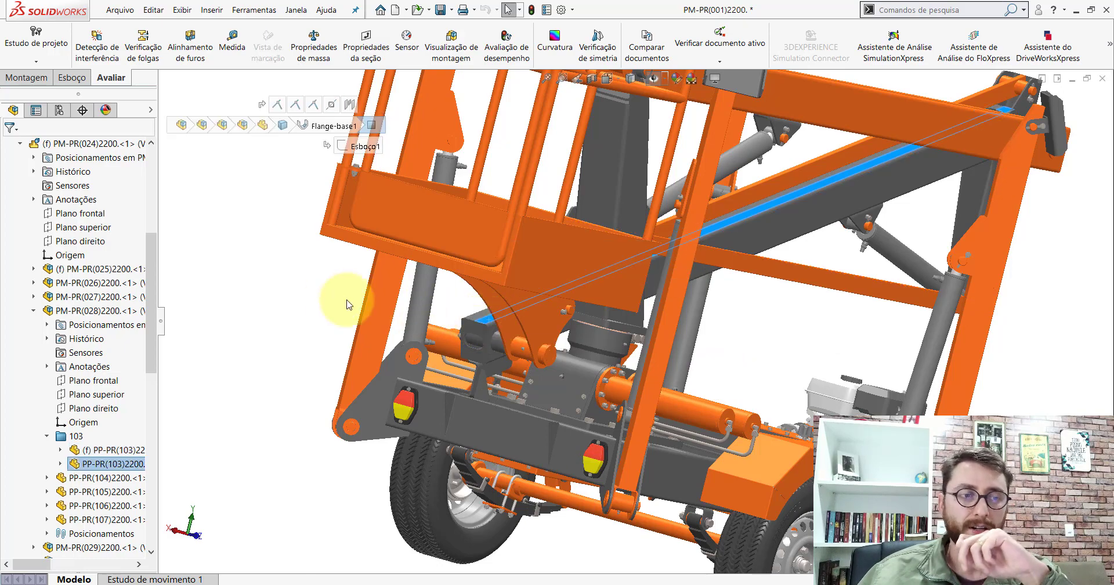
mouse_move(473, 324)
middle_down()
mouse_move(534, 262)
mouse_move(605, 347)
middle_up()
scroll(548, 367, down, 2)
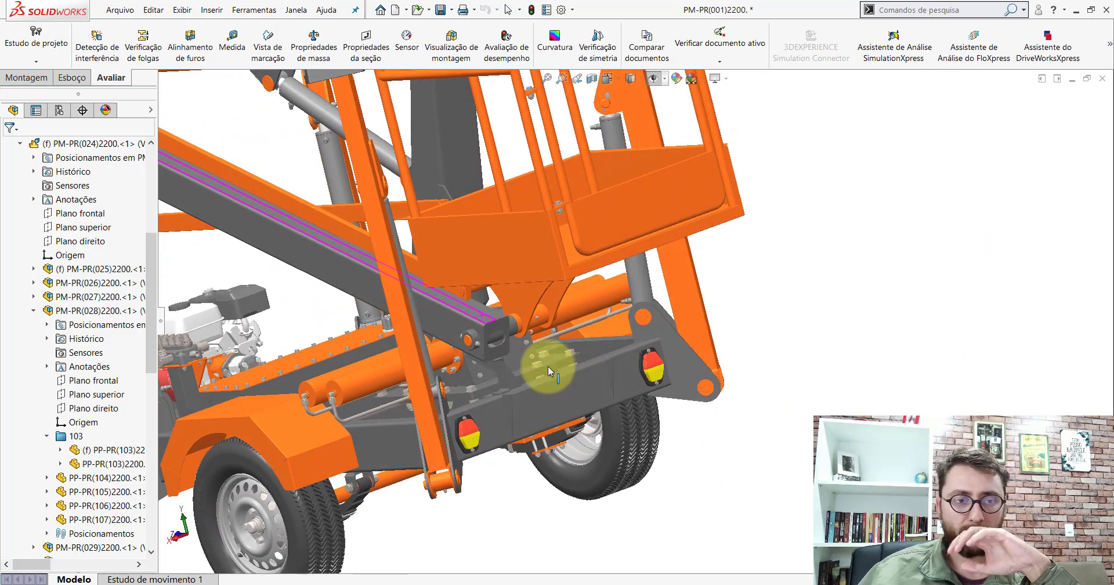
scroll(547, 367, down, 2)
scroll(553, 308, down, 3)
scroll(553, 308, down, 3)
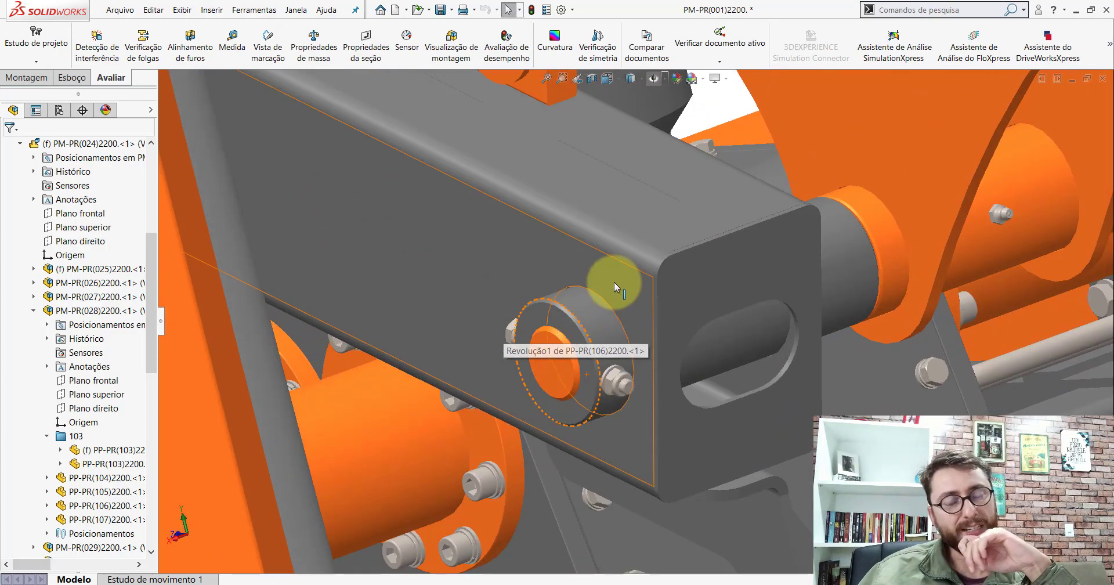
click(604, 293)
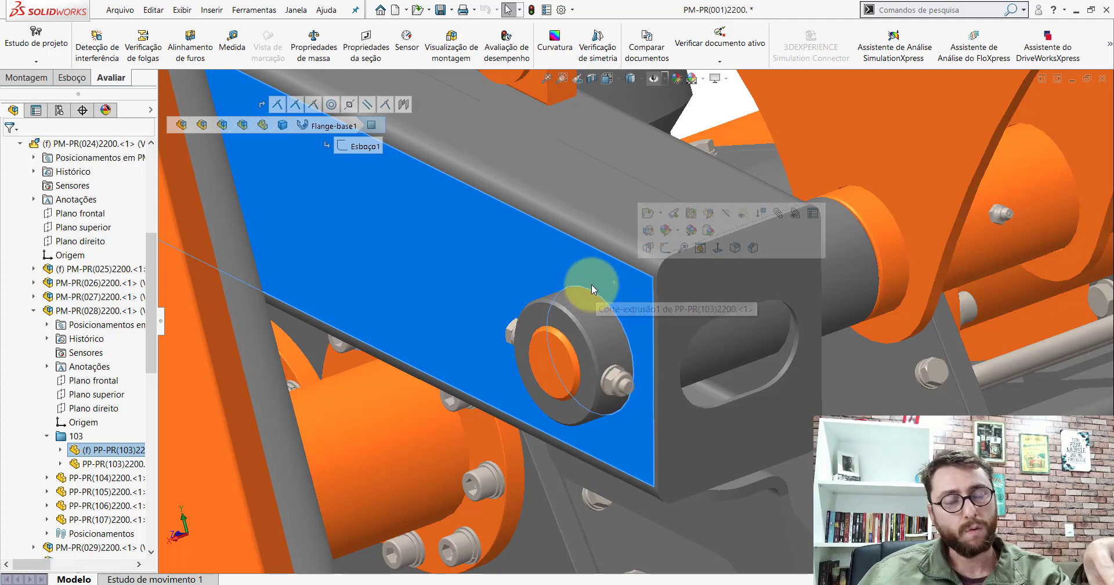
Clear the selection and hide the pin in the boom's end slot
scroll(593, 289, up, 3)
scroll(593, 290, up, 3)
scroll(593, 289, up, 2)
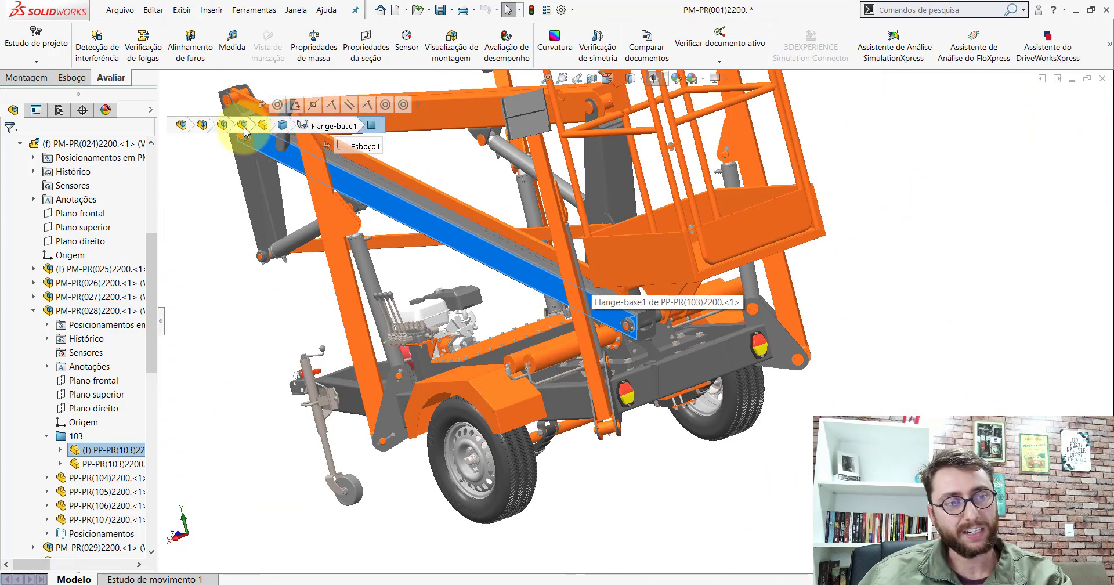
scroll(386, 211, down, 3)
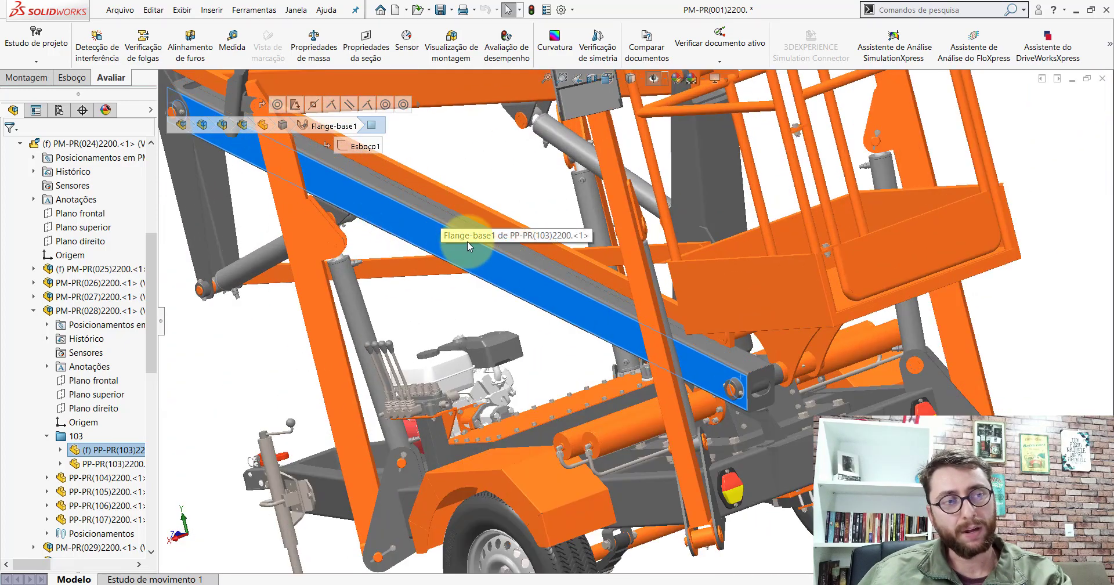
click(1026, 397)
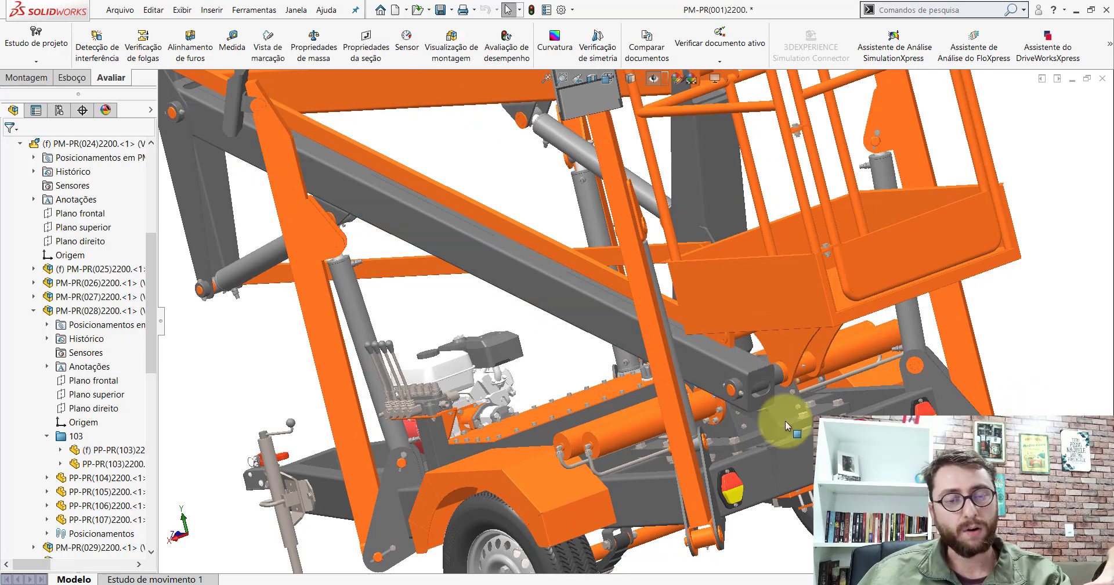
scroll(755, 412, down, 2)
scroll(737, 372, down, 2)
scroll(726, 336, down, 2)
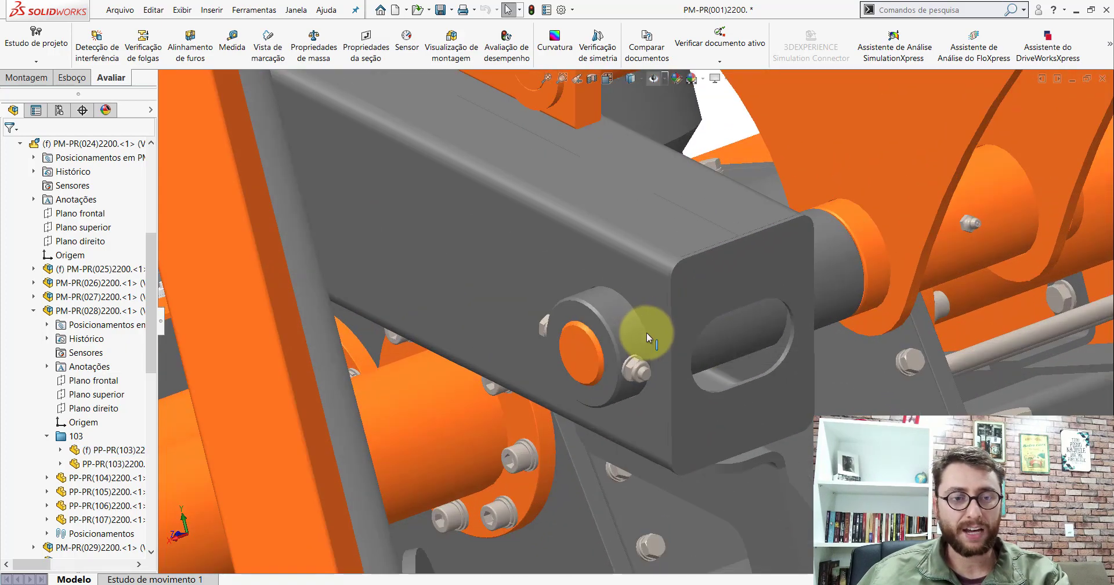
key(Tab)
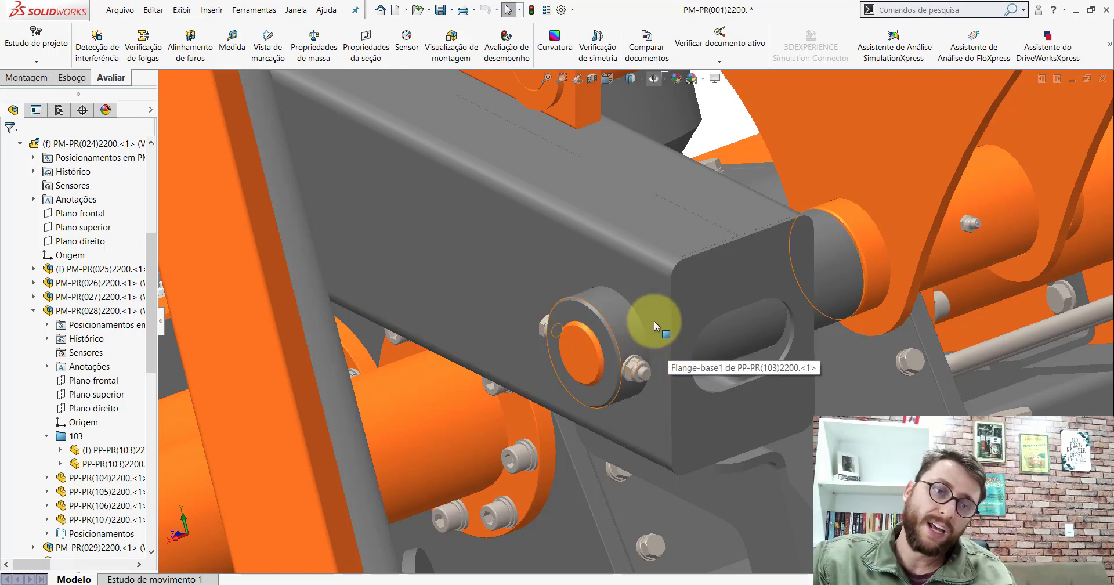
scroll(668, 343, down, 3)
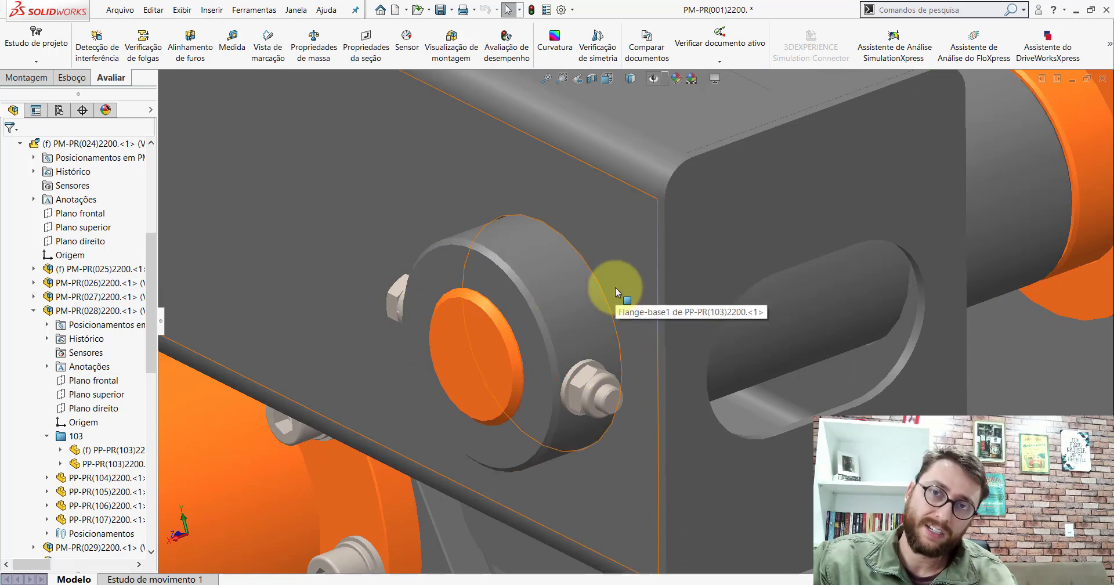
scroll(615, 287, up, 3)
Change the boom beam's 2815.00 Flange-base1 length to 2835.00 by adding 20
click(461, 221)
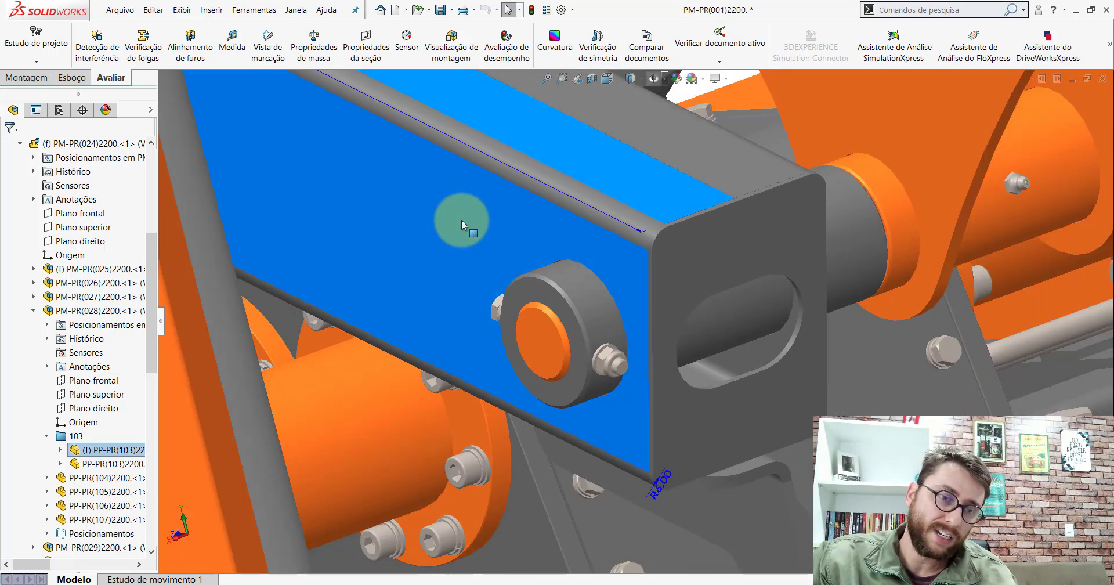
scroll(461, 221, up, 3)
scroll(441, 216, up, 3)
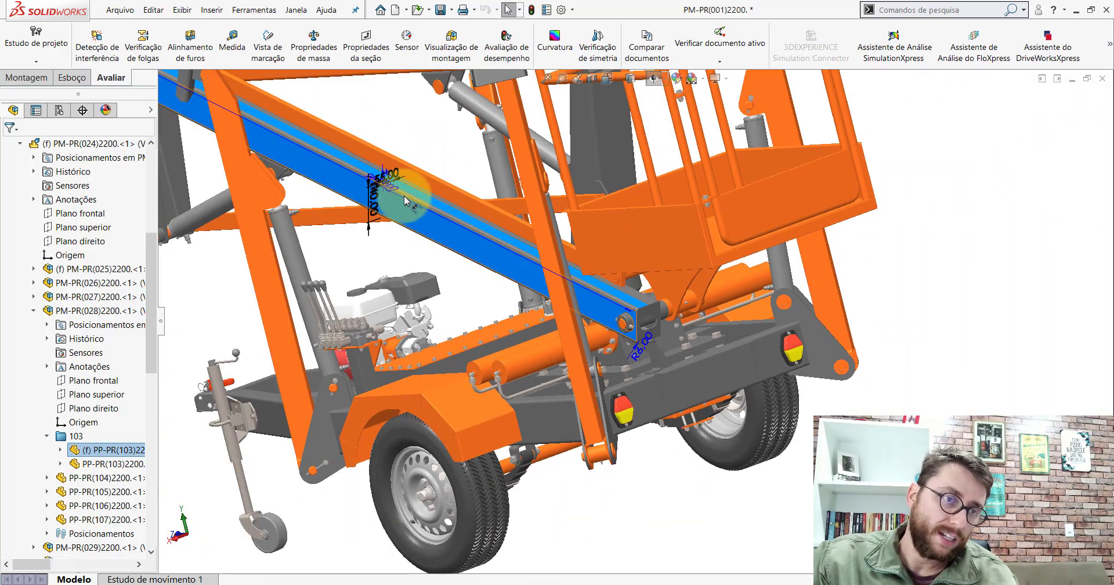
click(379, 221)
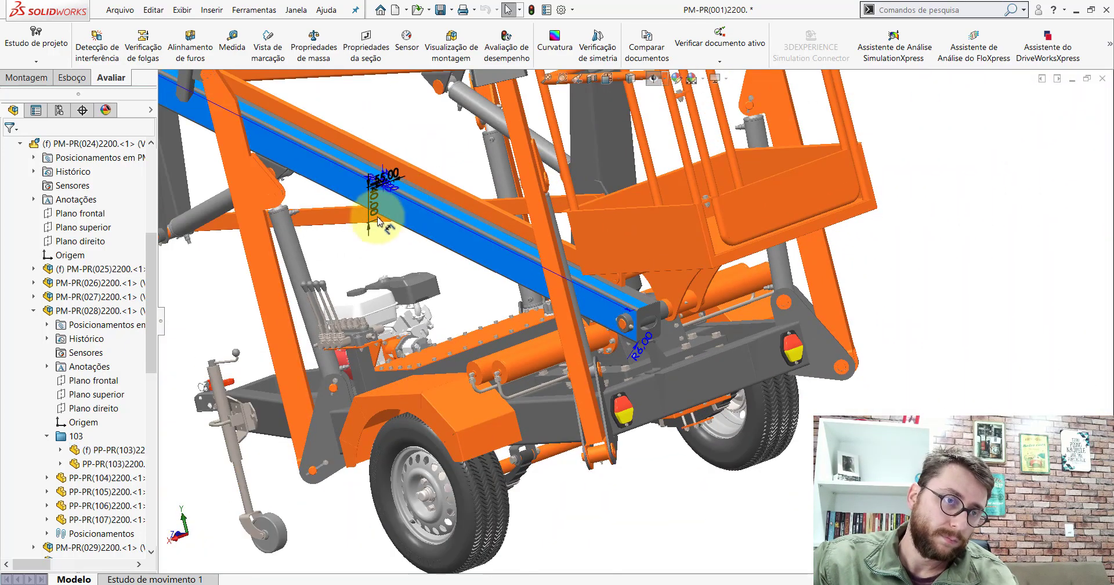
click(331, 241)
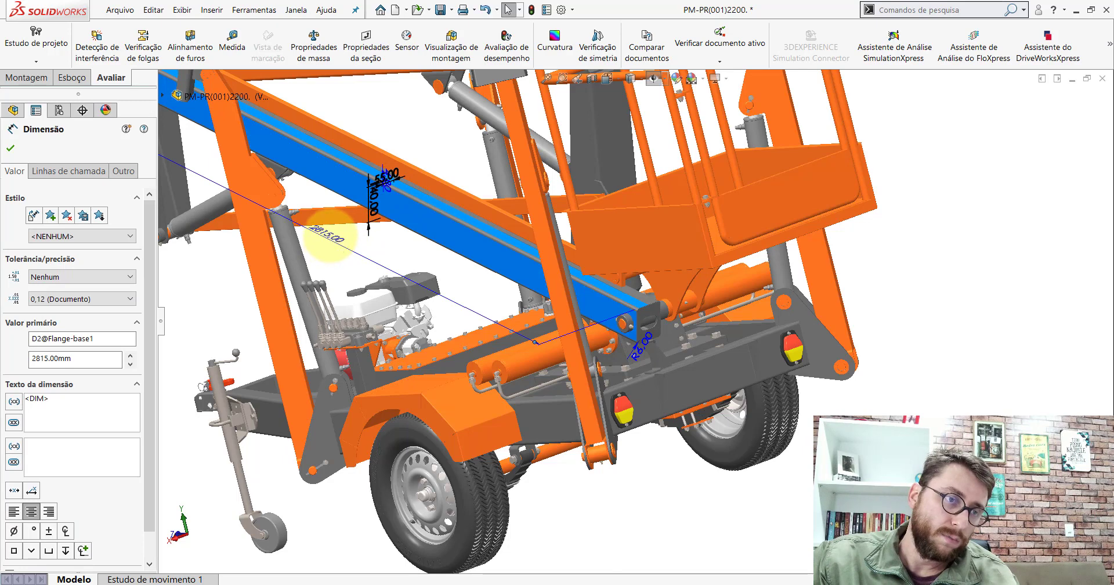
double_click(328, 235)
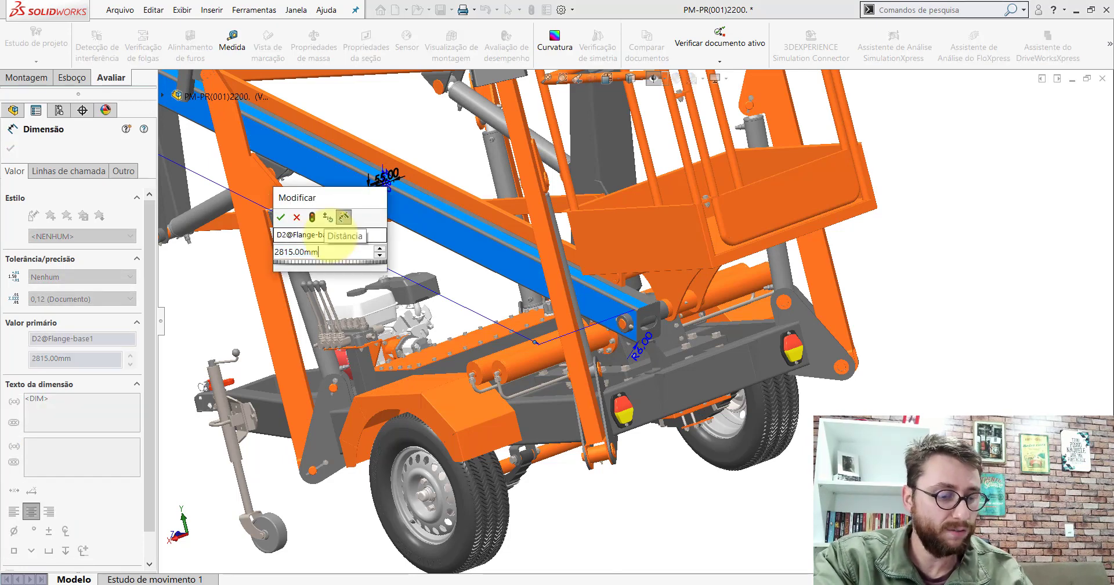
text(+20)
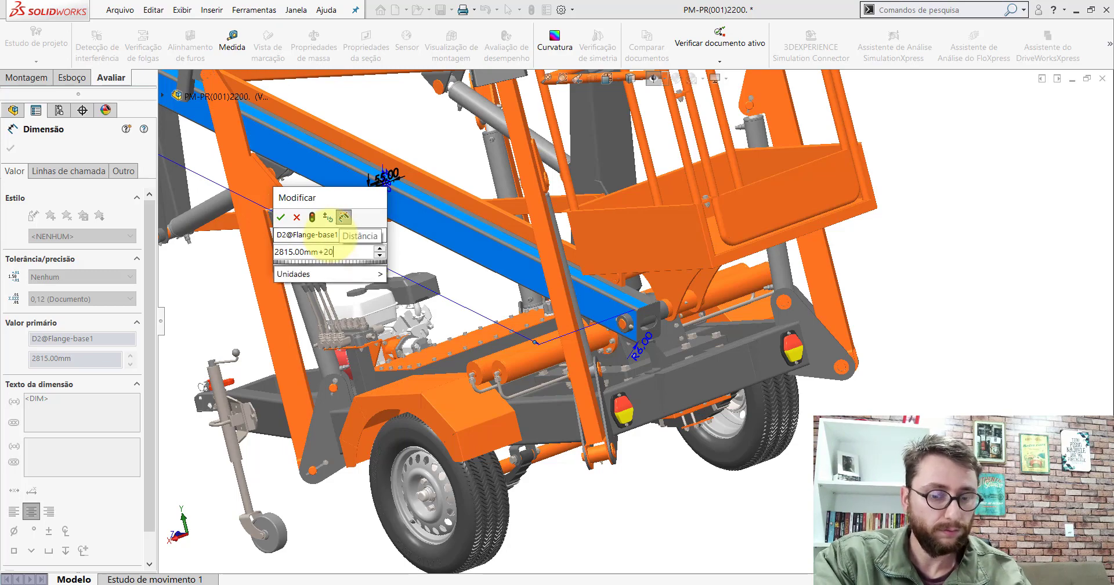
key(Return)
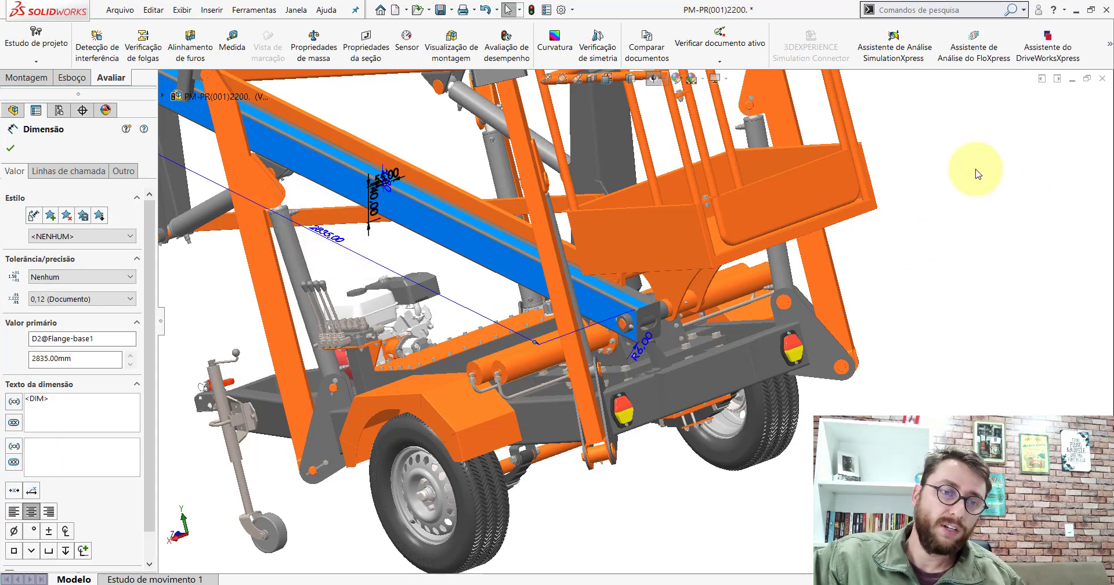
click(970, 169)
scroll(639, 311, up, 3)
scroll(638, 311, up, 3)
scroll(715, 332, up, 5)
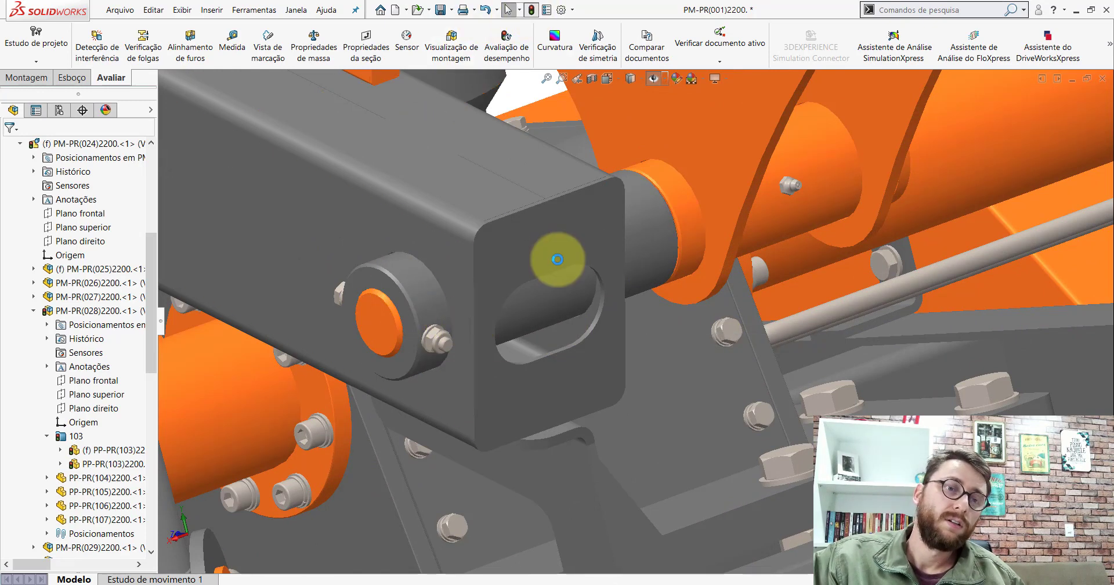
Swing the grey beam slightly about its pin, then settle on an isometric view of the lift
drag(422, 294, 522, 256)
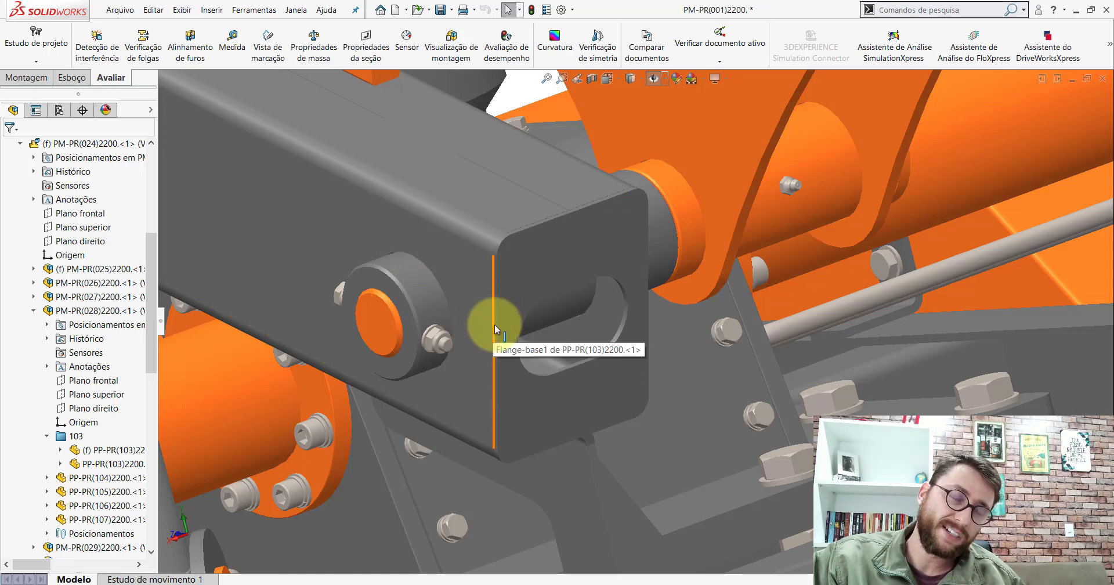
middle_drag(545, 224, 560, 137)
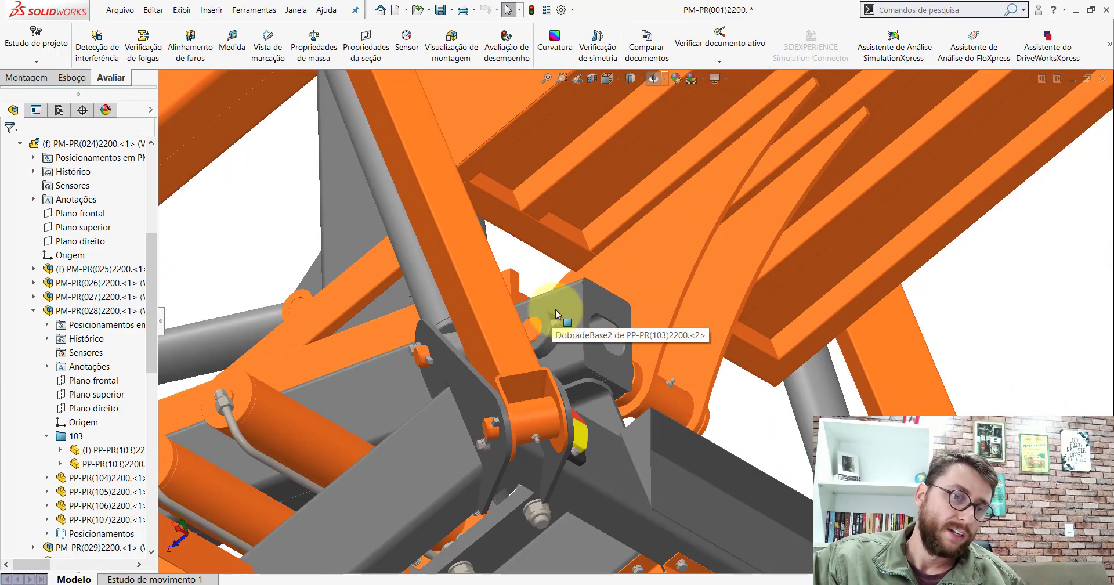
middle_drag(531, 315, 545, 155)
click(609, 77)
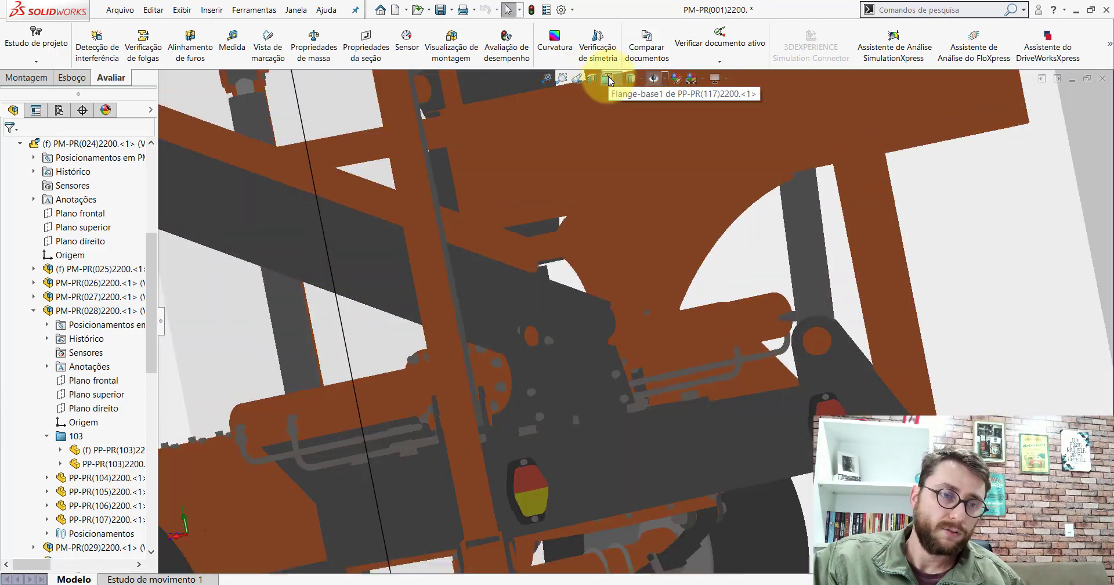
click(435, 294)
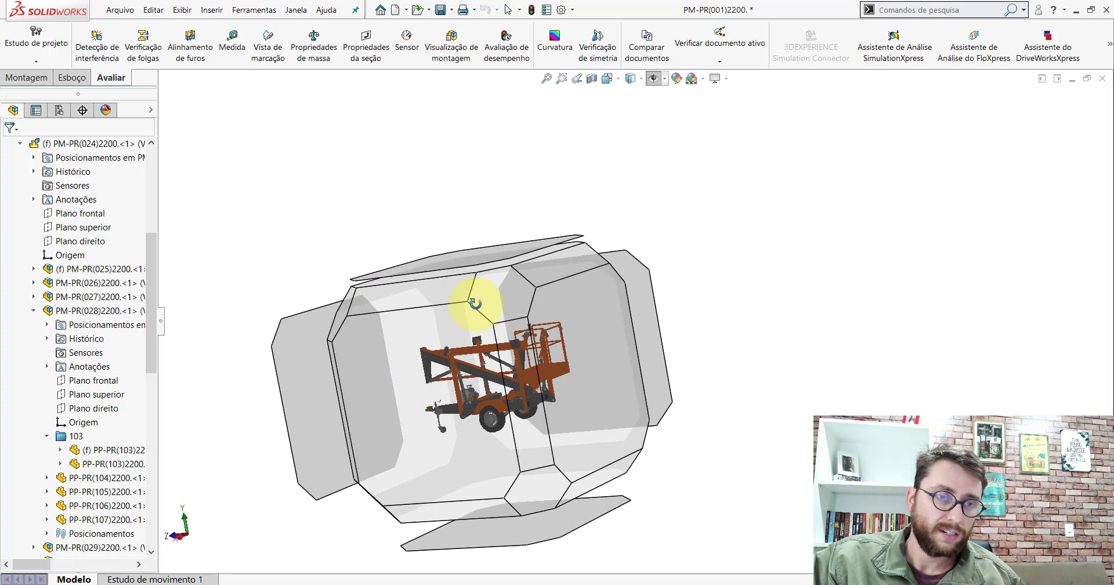
click(439, 316)
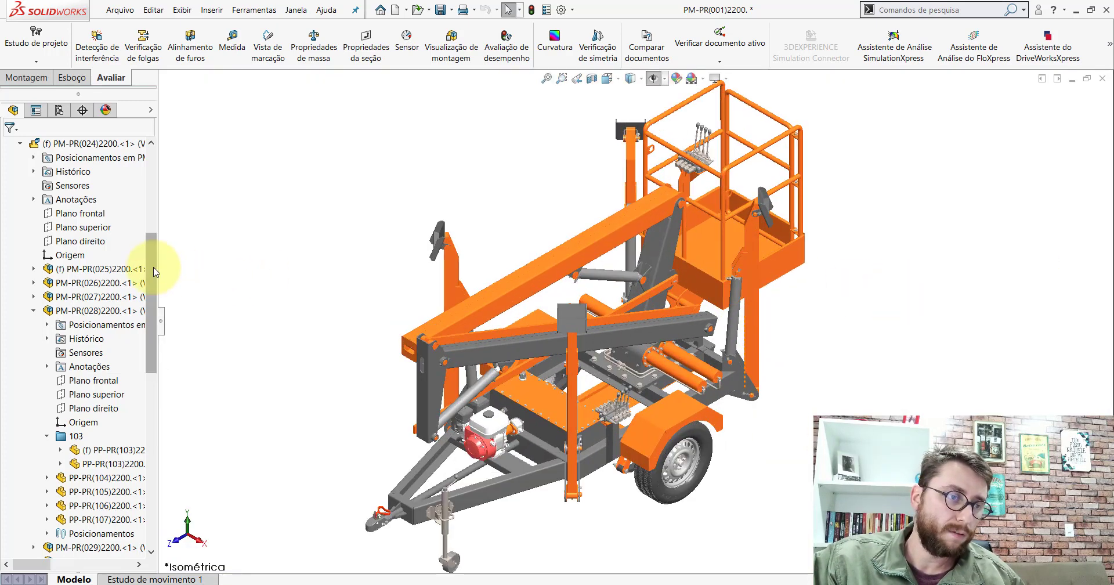
drag(155, 272, 148, 139)
Collapse the PM-PR(001)2200 tree with Recolher itens to show only top-level folders
click(137, 143)
right_click(134, 143)
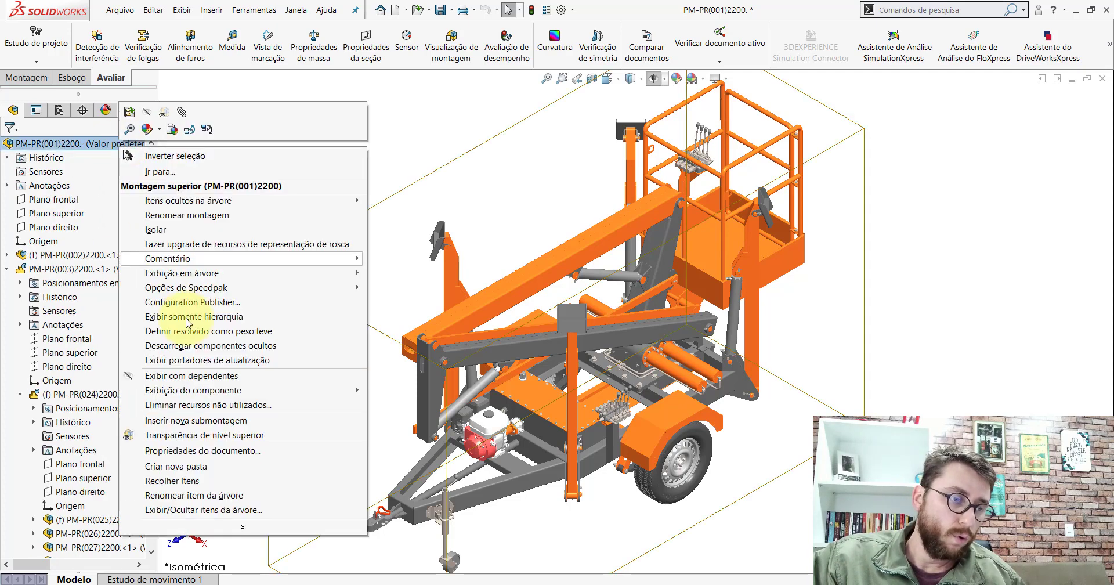
click(174, 480)
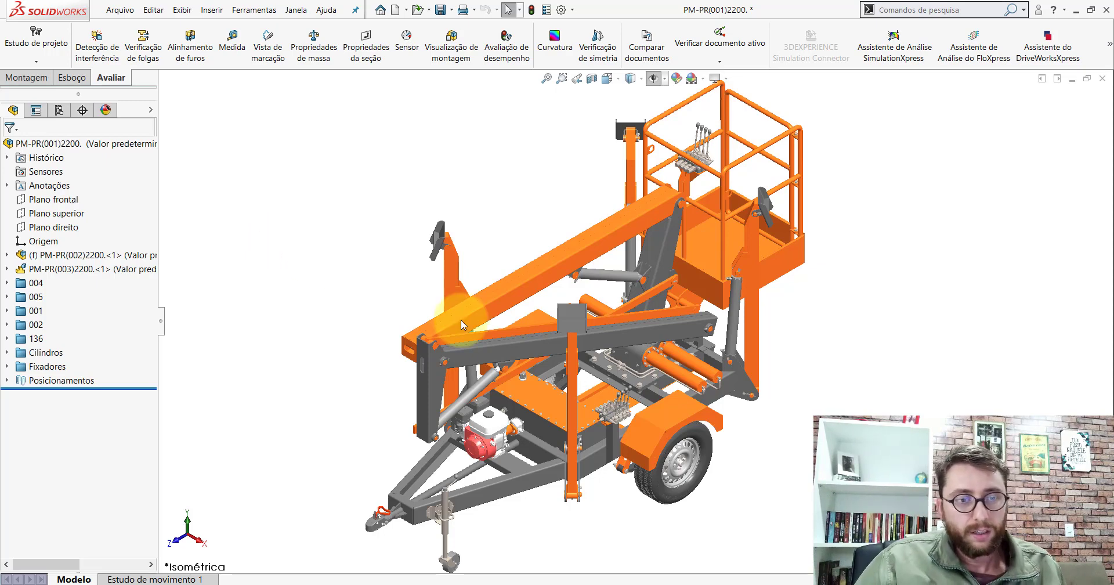
Zoom and orbit around the beam end, selecting the slotted plate's face
scroll(611, 396, down, 3)
scroll(656, 378, down, 2)
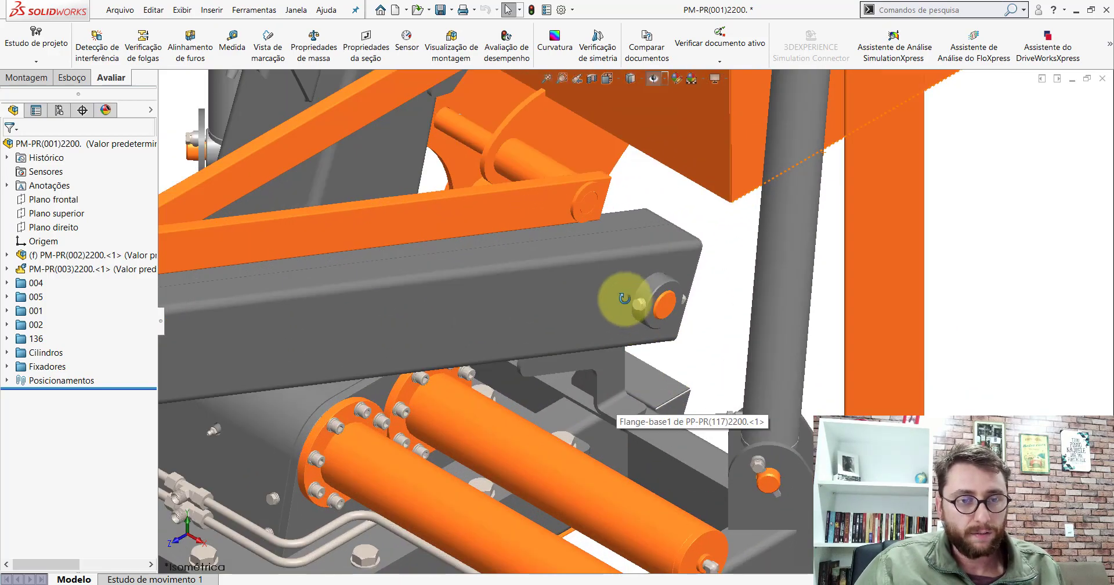
mouse_move(642, 294)
middle_down()
mouse_move(484, 234)
mouse_move(488, 249)
middle_up()
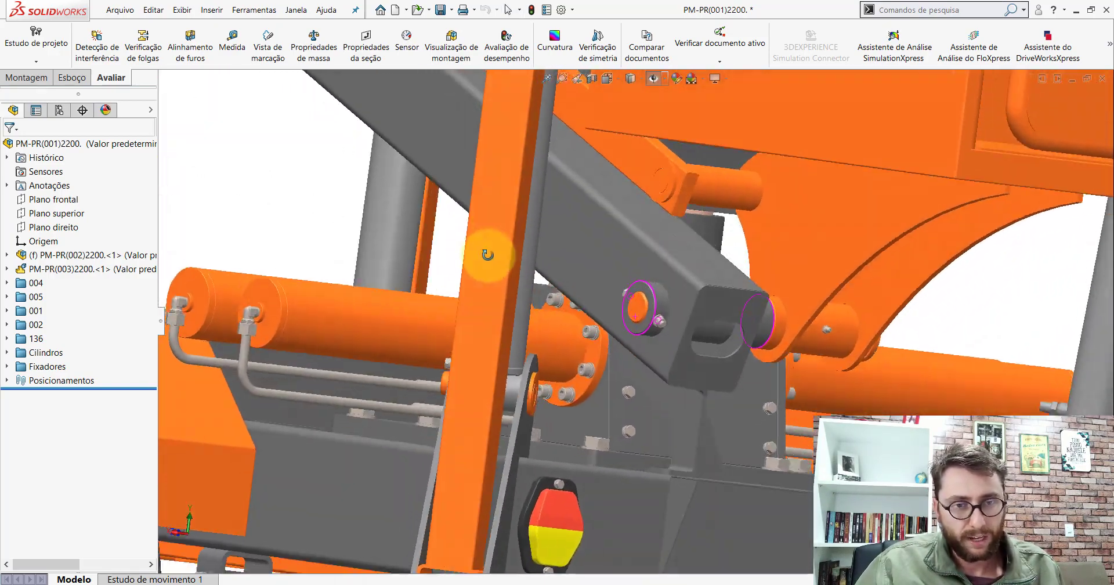
click(708, 315)
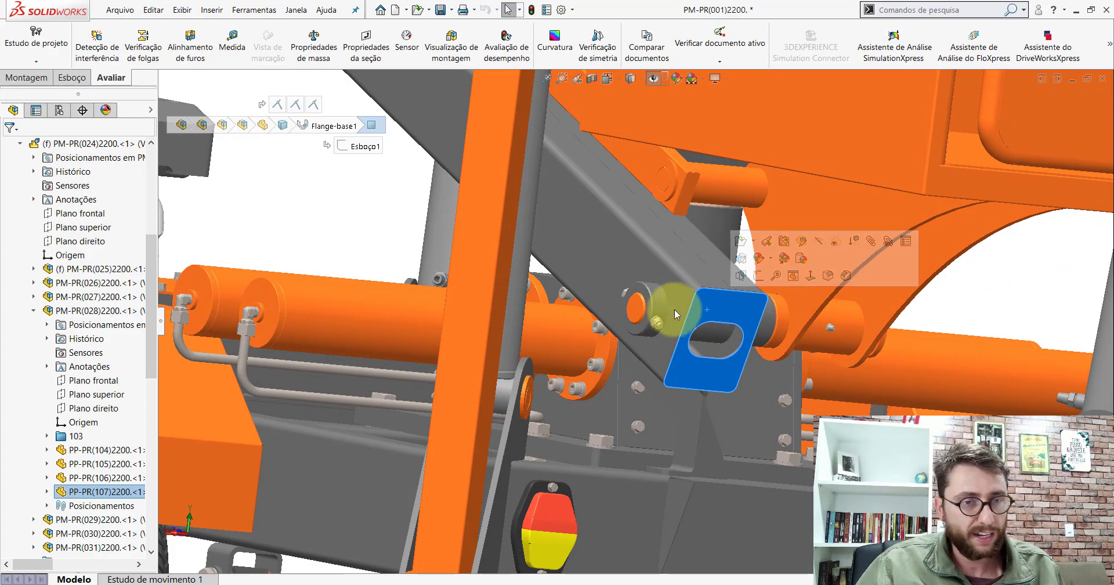
mouse_move(660, 261)
middle_down()
mouse_move(738, 315)
mouse_move(742, 349)
mouse_move(776, 324)
middle_up()
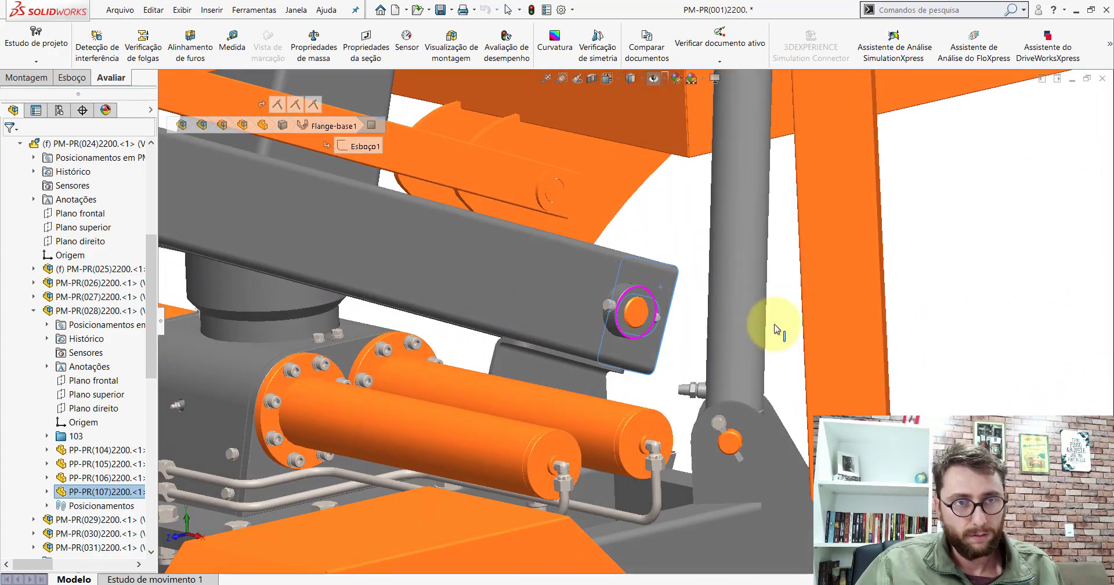
click(608, 79)
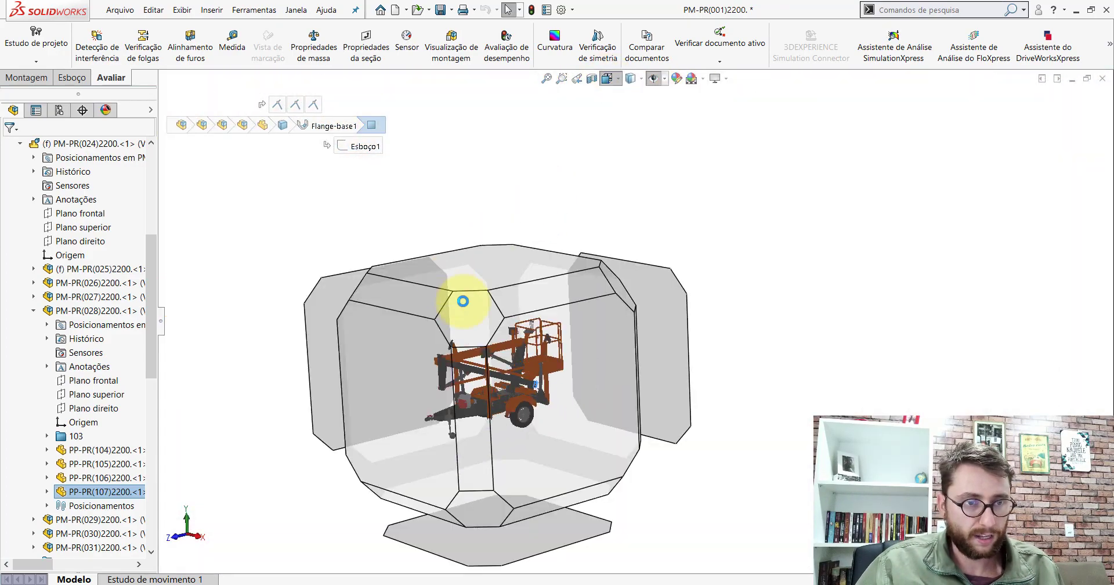
click(464, 301)
Zoom in on the slotted plate and open PP-PR(107)2200 from its edge
scroll(703, 315, down, 2)
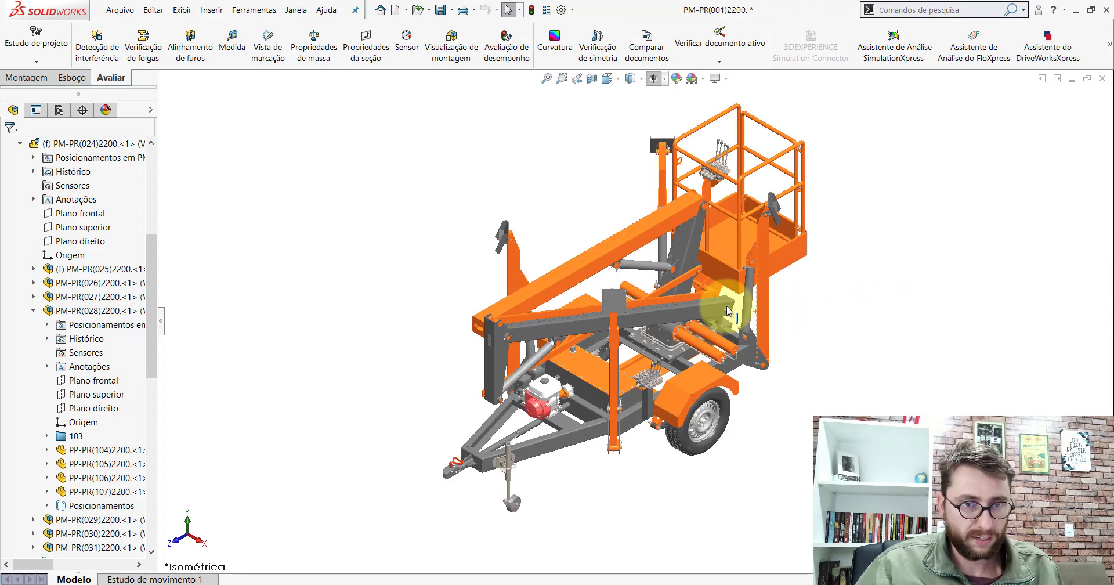
scroll(704, 315, down, 4)
scroll(704, 315, down, 3)
scroll(657, 274, down, 2)
scroll(667, 267, down, 3)
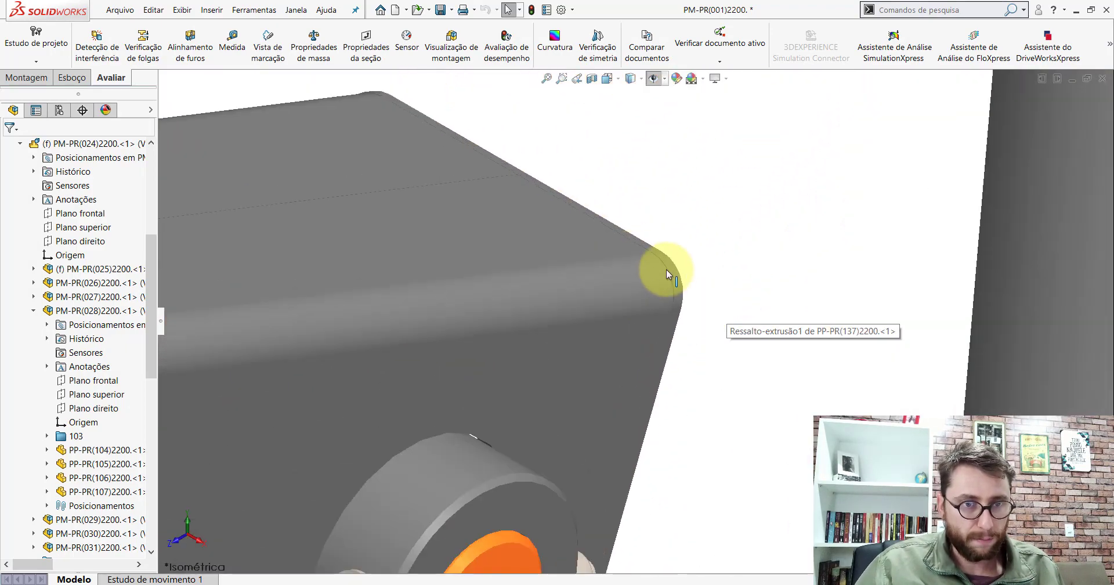
scroll(667, 266, down, 2)
click(582, 227)
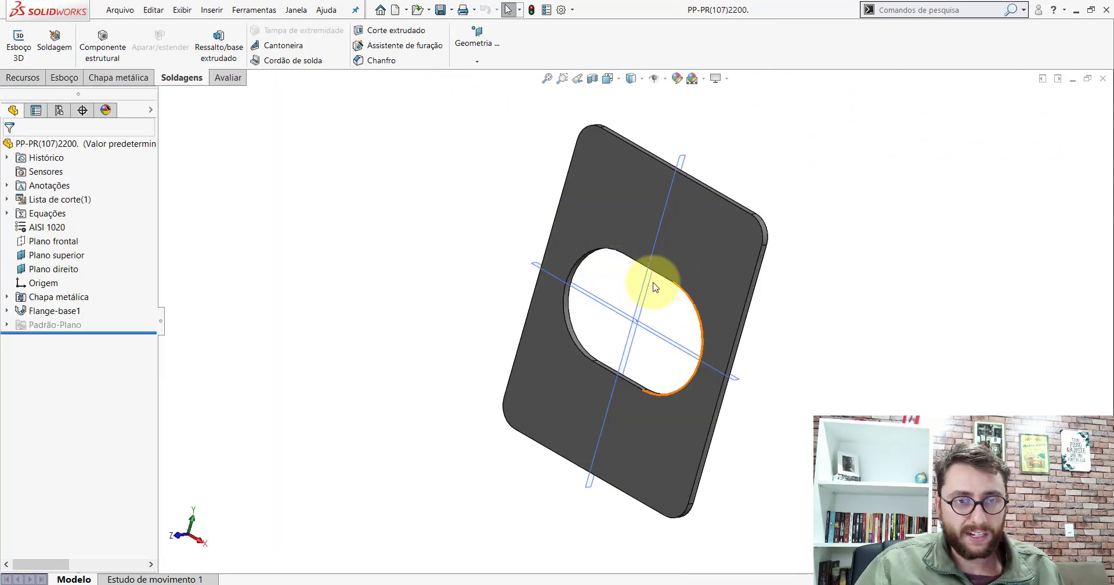
scroll(668, 270, up, 3)
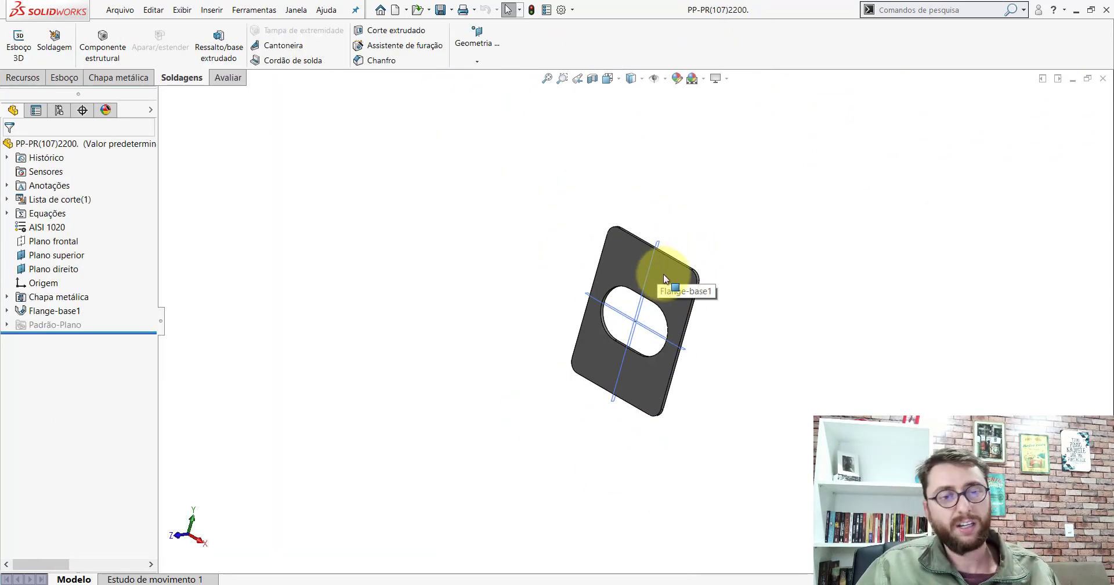
middle_drag(663, 274, 631, 297)
key(space)
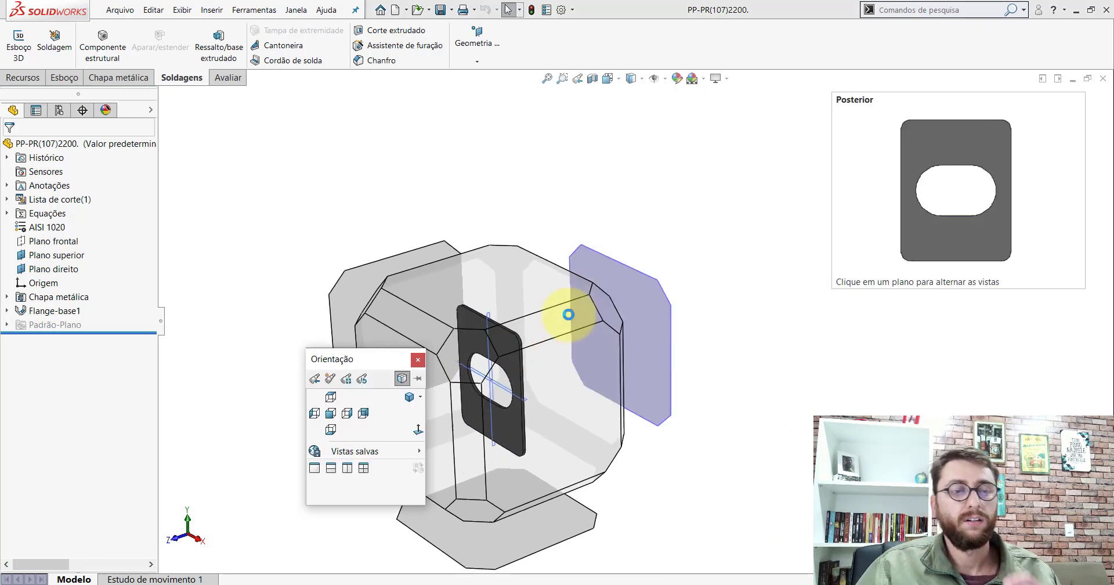
click(464, 353)
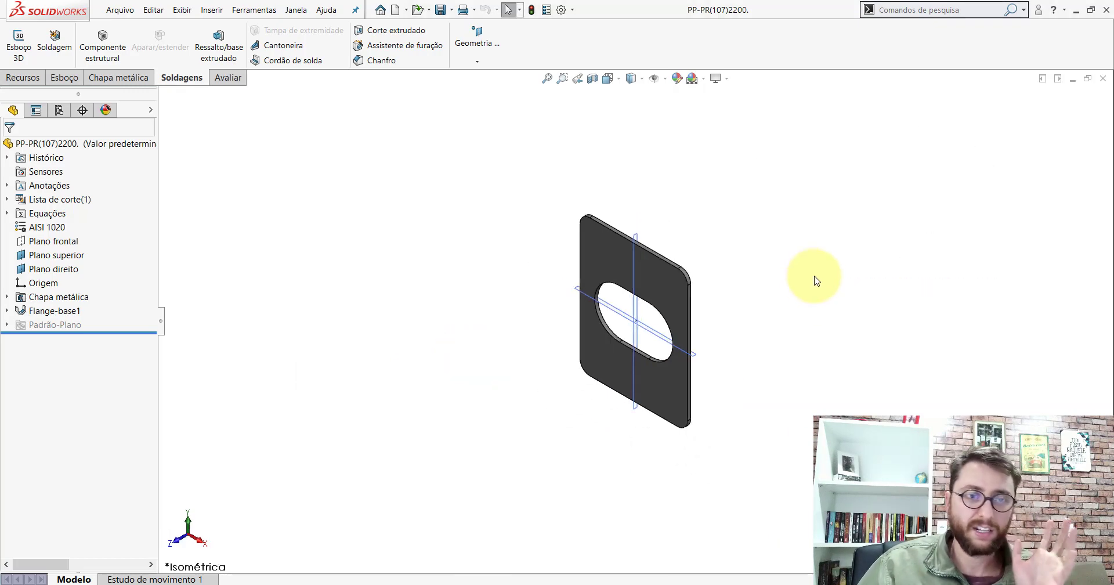
scroll(811, 287, down, 3)
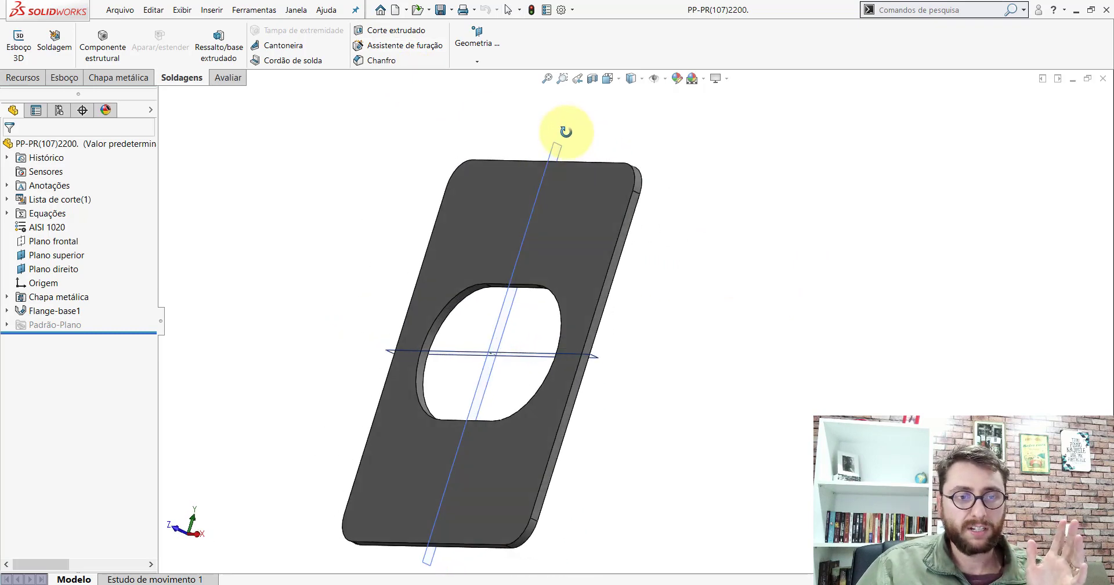
middle_drag(580, 266, 580, 281)
key(space)
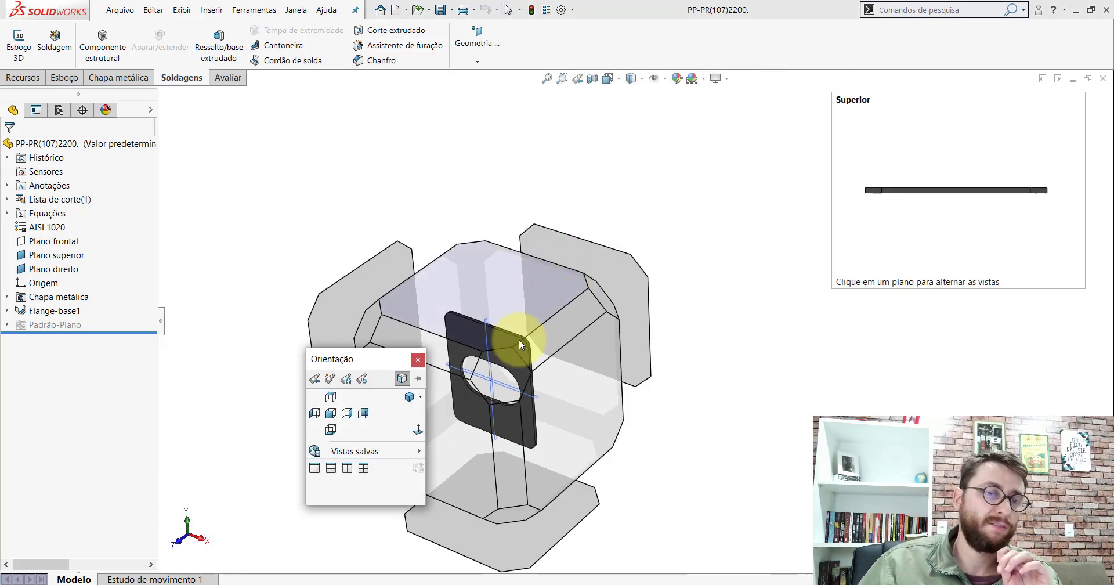
click(502, 363)
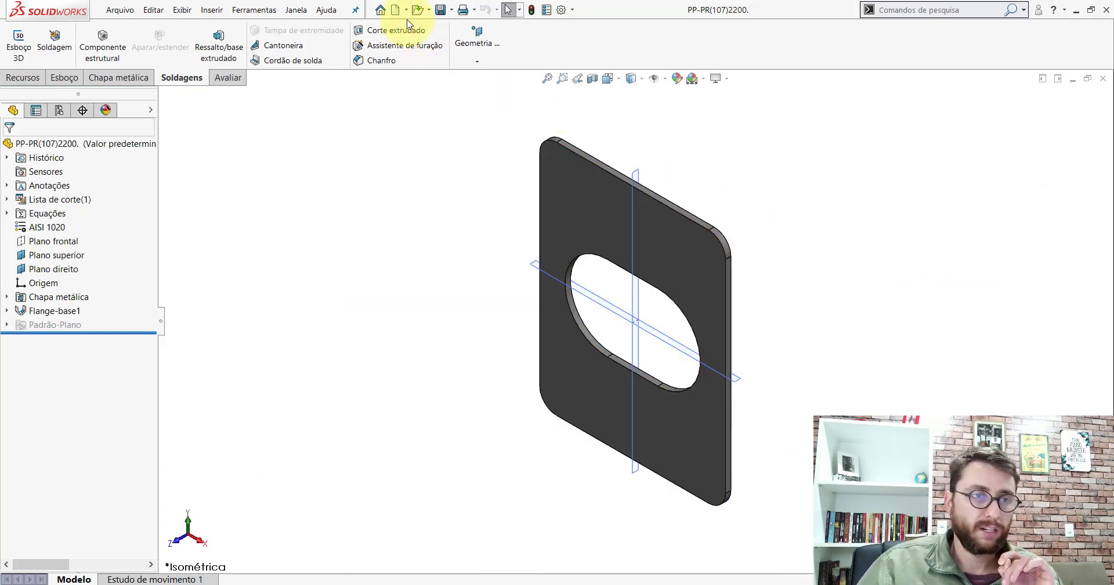
Create a new part, Peça4, and set it to isometric view
click(396, 10)
double_click(311, 177)
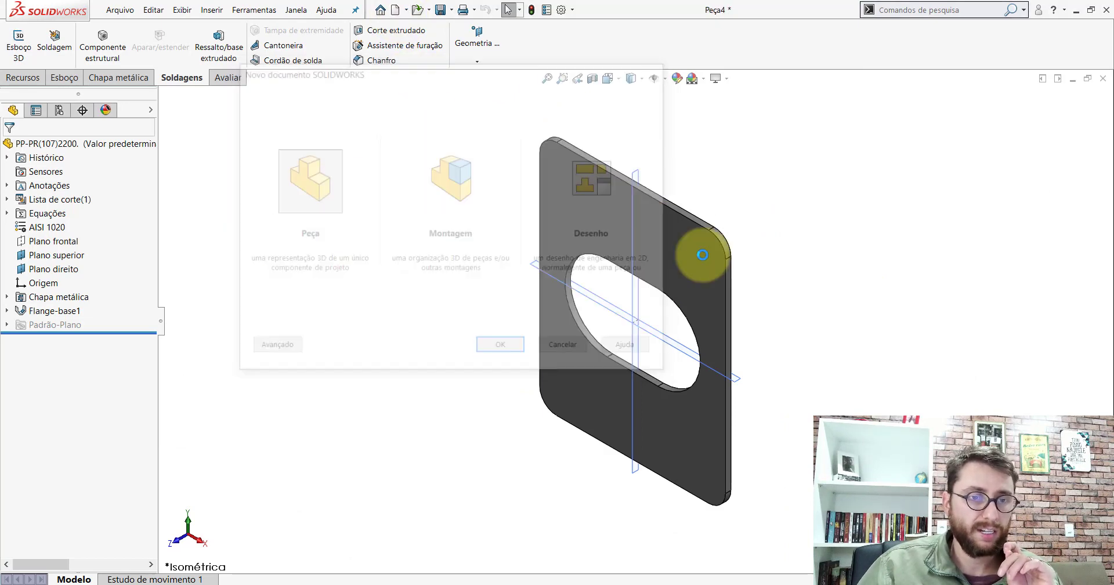
click(608, 78)
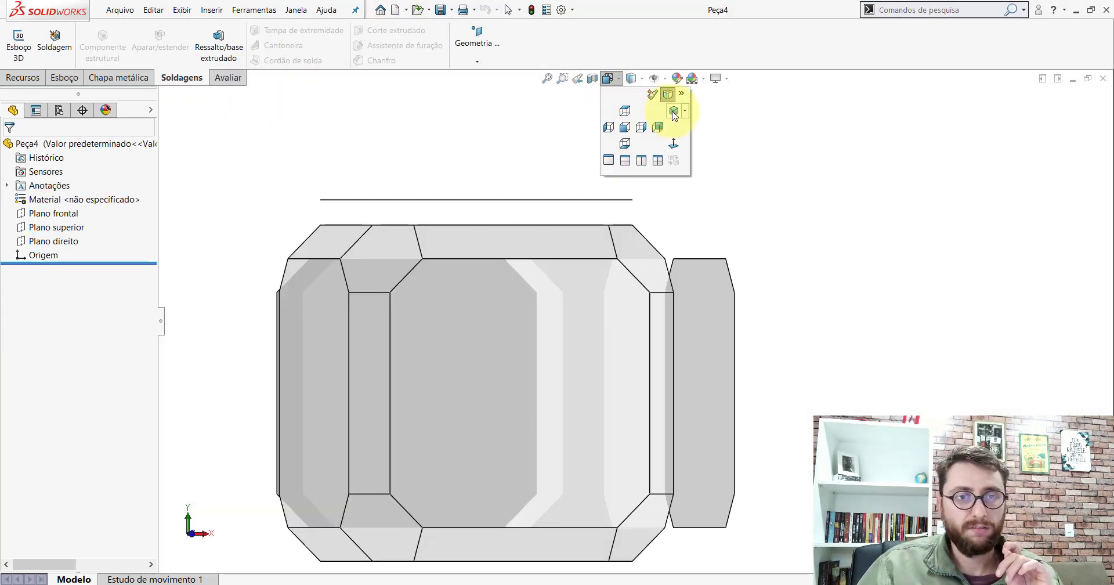
click(625, 142)
Sketch a centre rectangle from the origin on Peça4's front plane, then return to PP-PR(107)2200
click(56, 219)
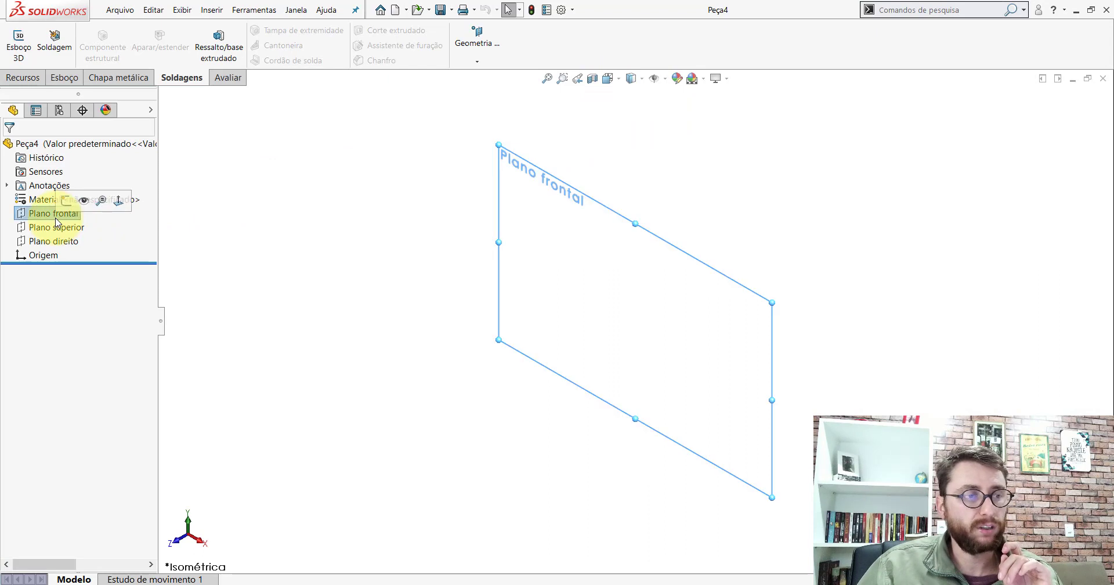
click(66, 200)
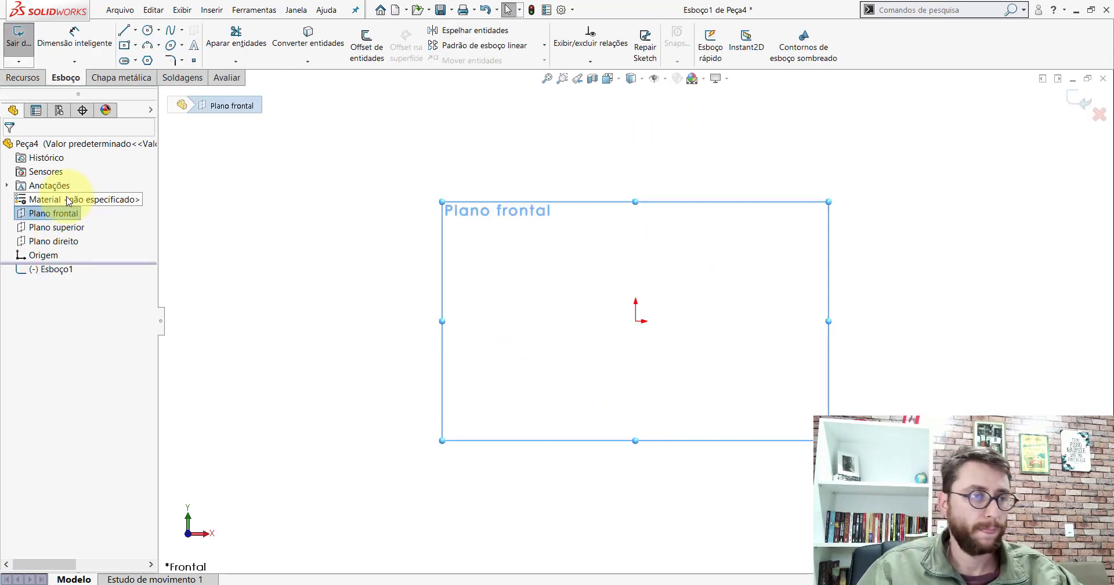
click(125, 46)
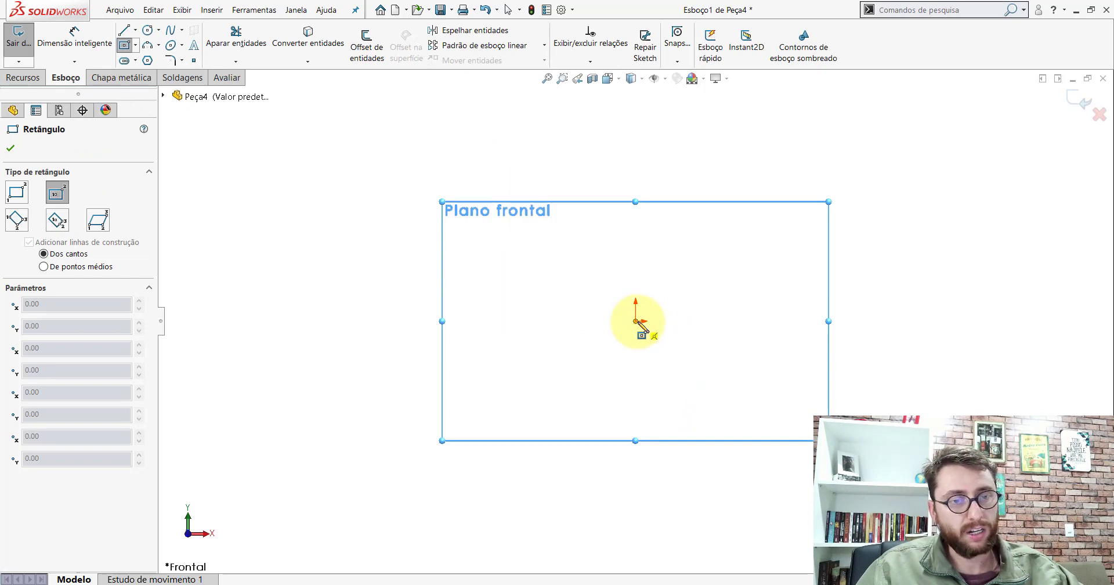
click(636, 321)
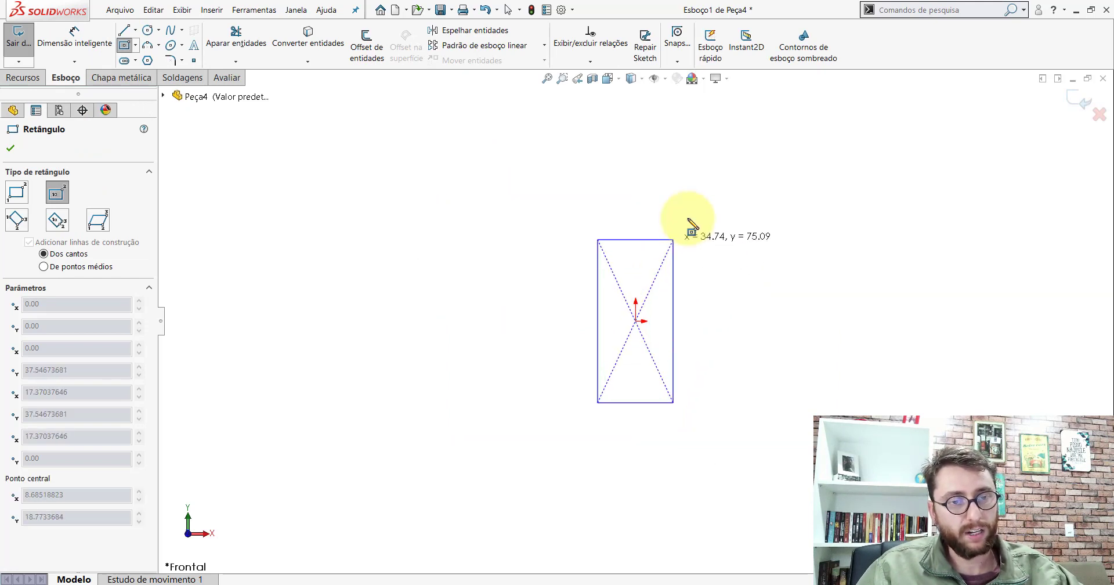
click(774, 180)
key(Escape)
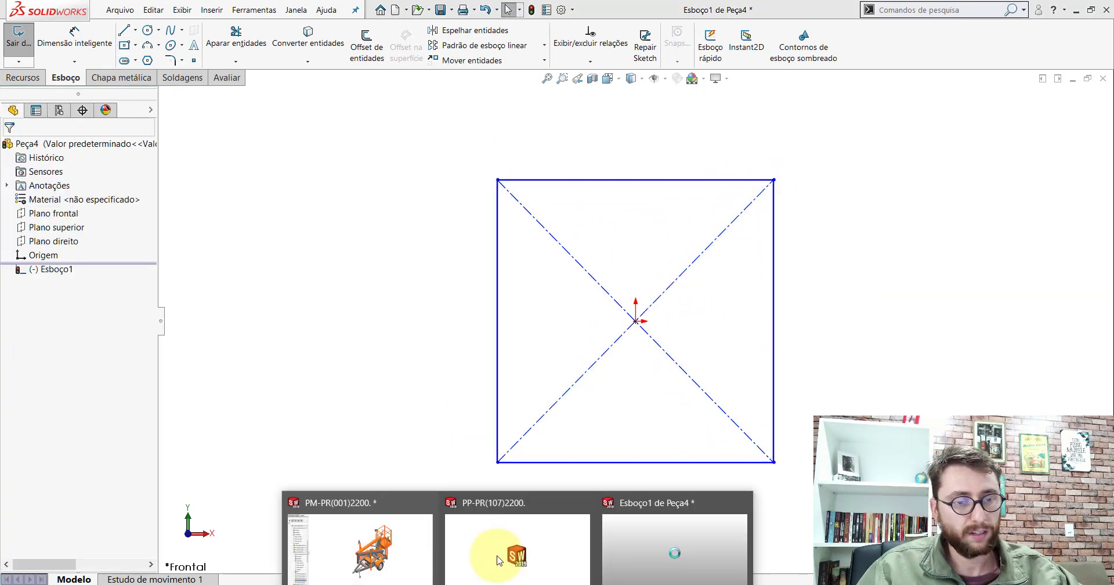
click(499, 492)
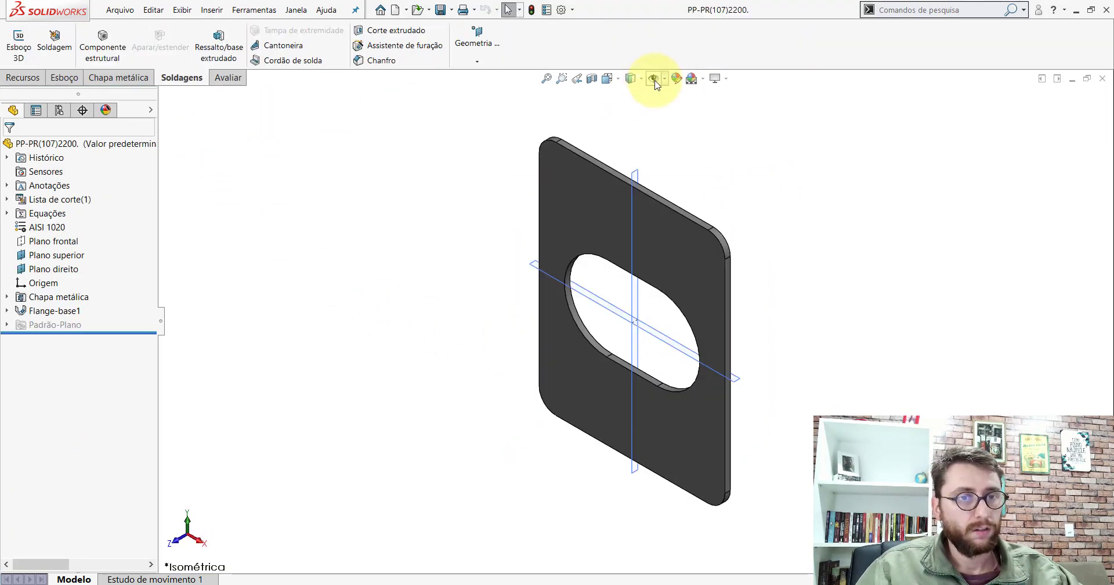
click(654, 80)
click(213, 73)
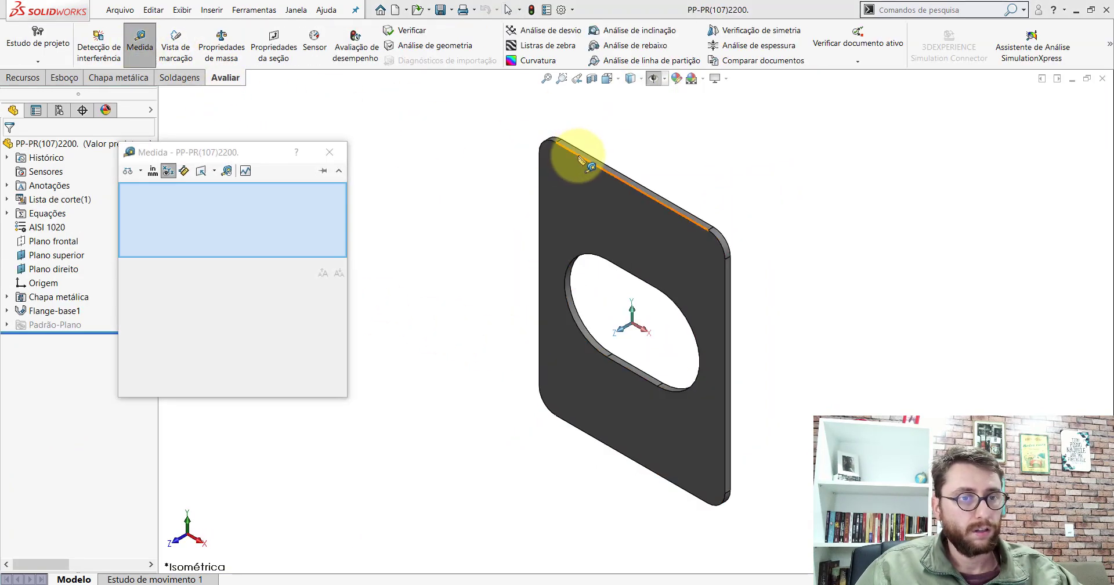
click(578, 155)
click(562, 419)
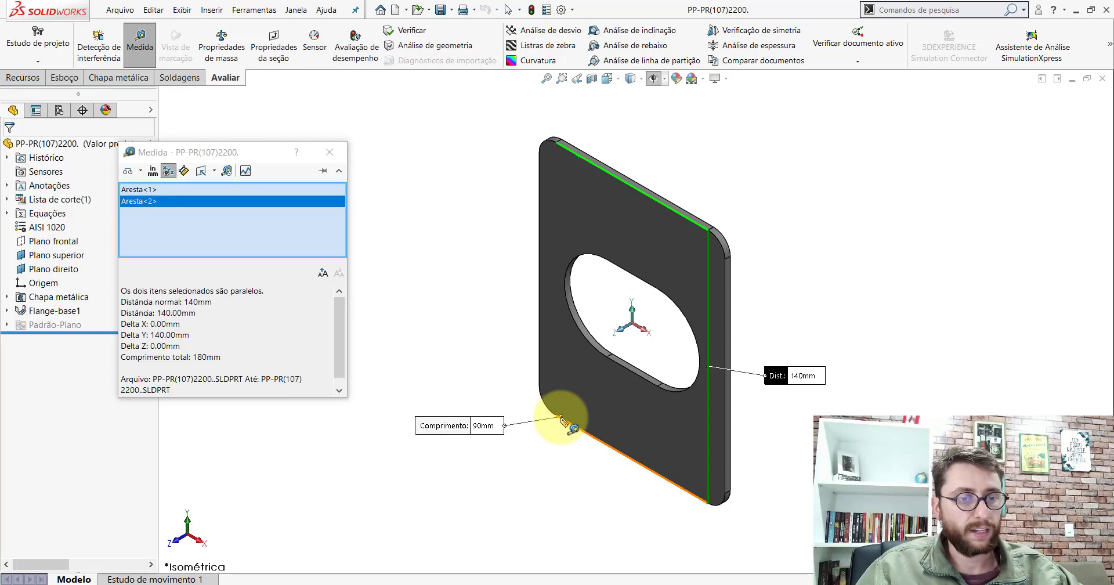
click(801, 303)
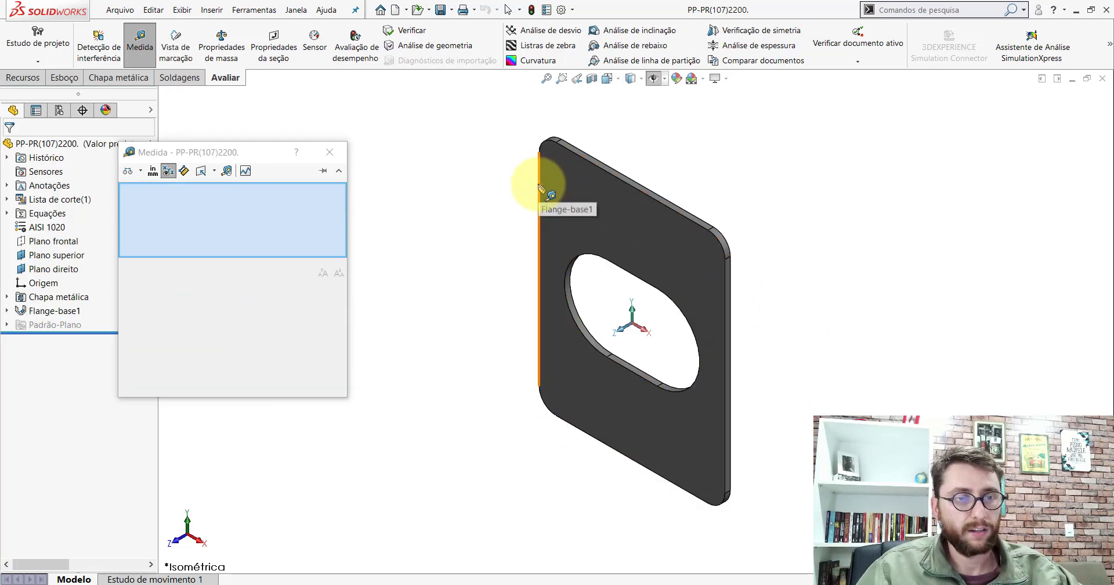
click(541, 183)
click(726, 283)
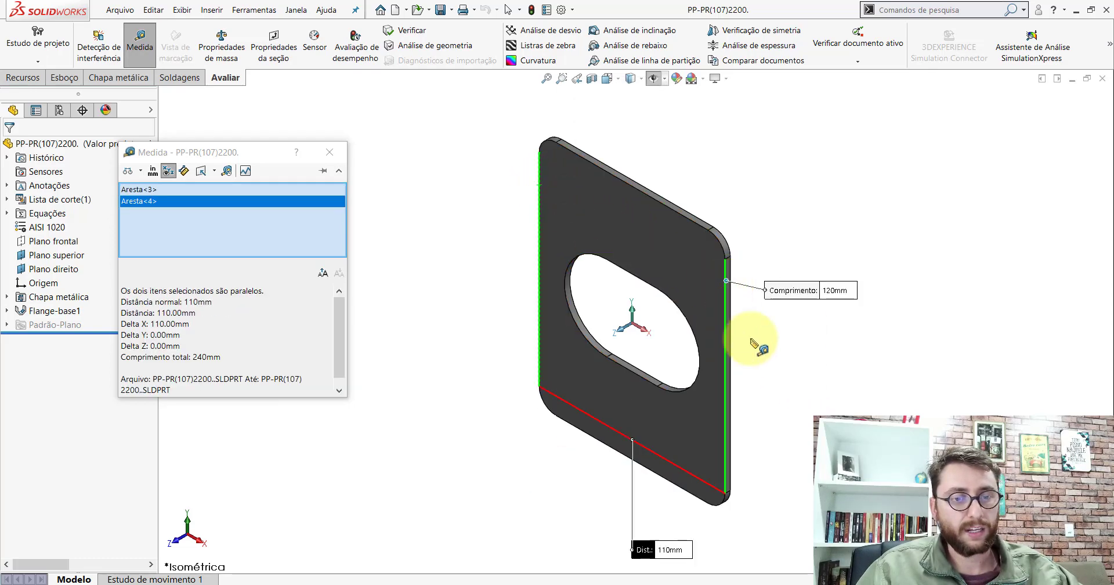
click(816, 415)
click(726, 248)
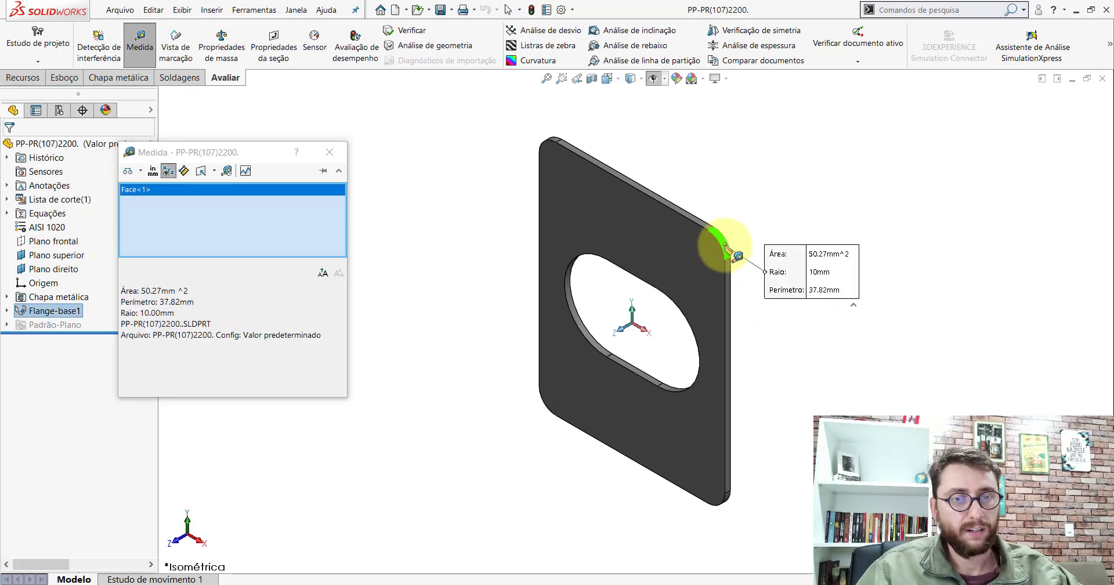
key(Escape)
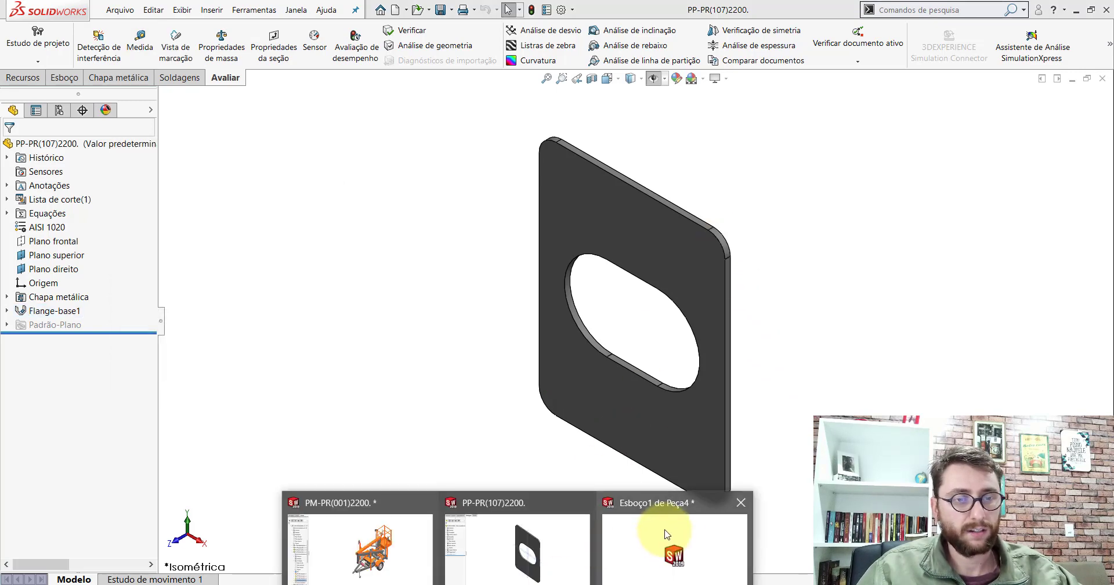
Dimension the Peça4 rectangle 140 mm tall and 110 mm wide
click(662, 522)
click(65, 77)
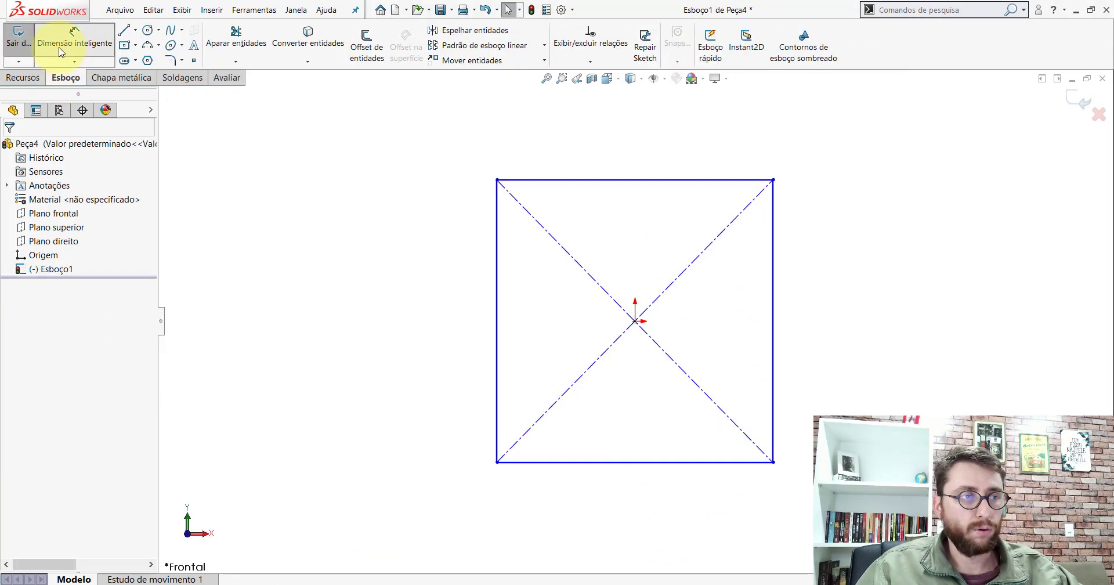
click(74, 37)
click(773, 229)
scroll(622, 311, down, 2)
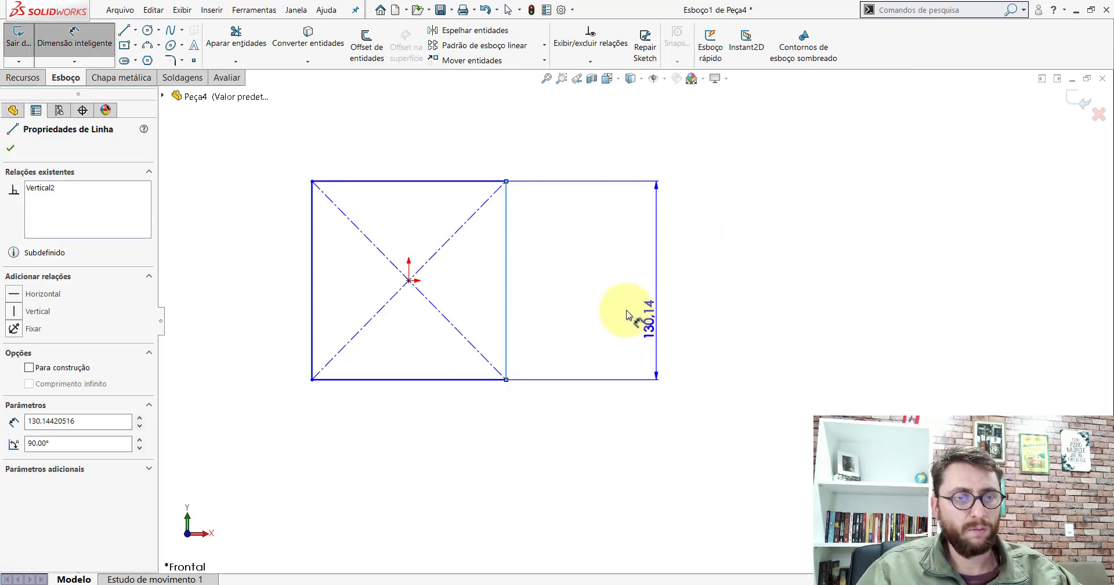
click(593, 278)
text(140)
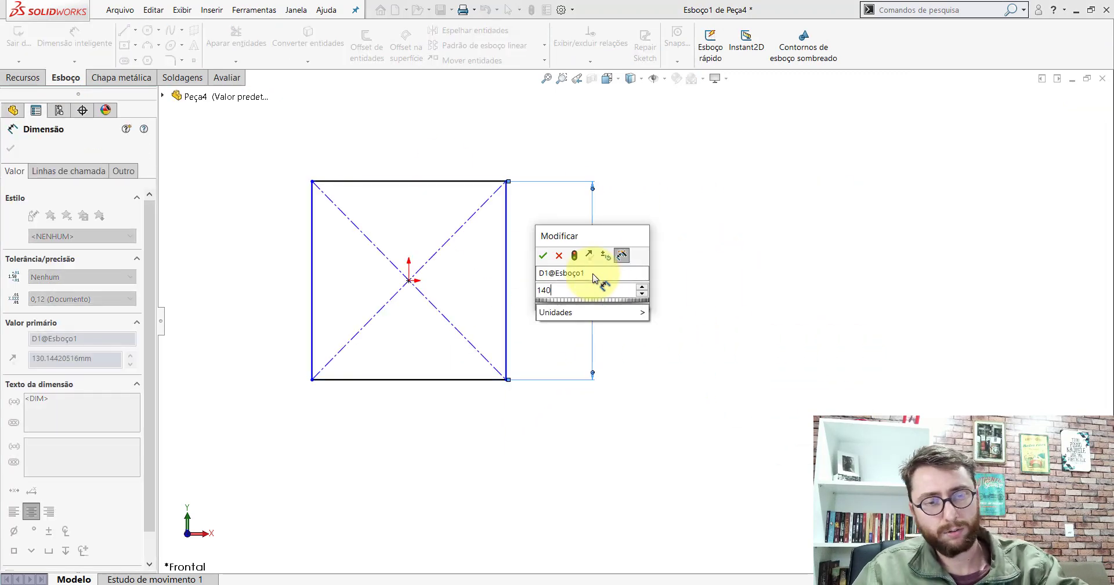
key(Return)
click(464, 181)
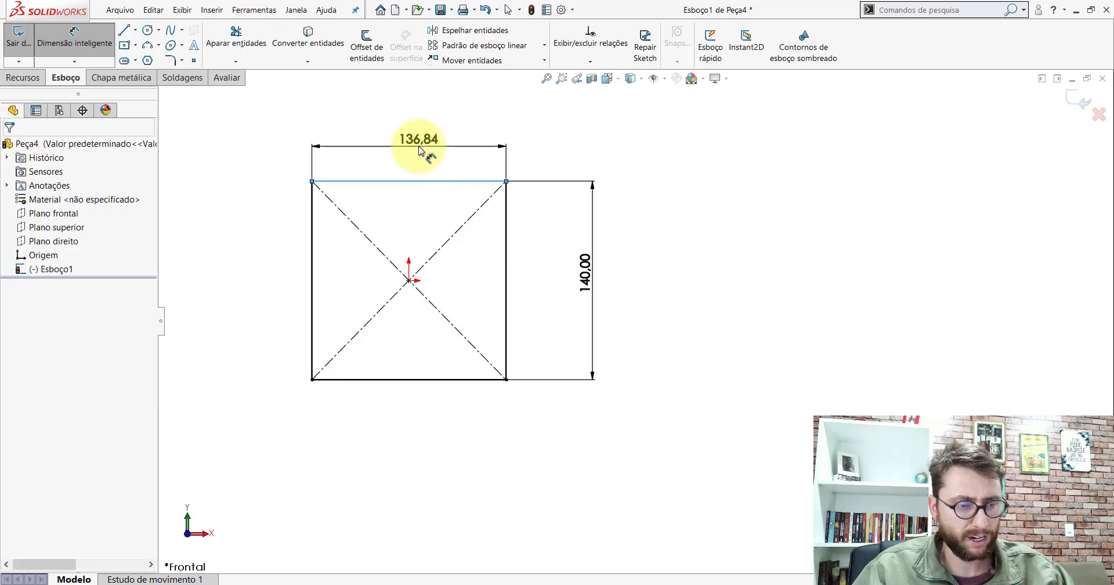
click(422, 150)
text(110)
key(Return)
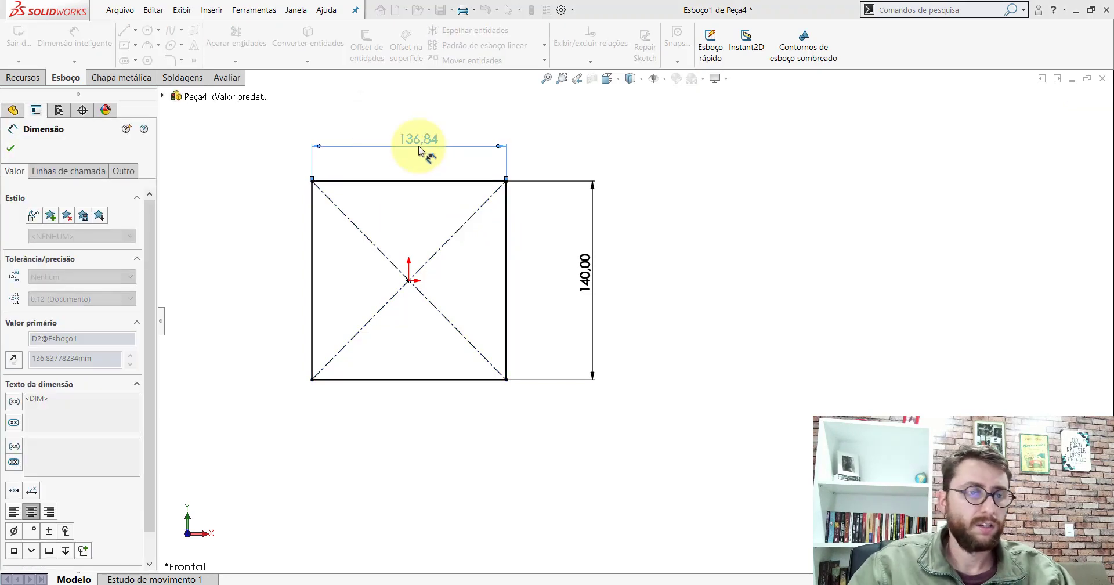
key(Escape)
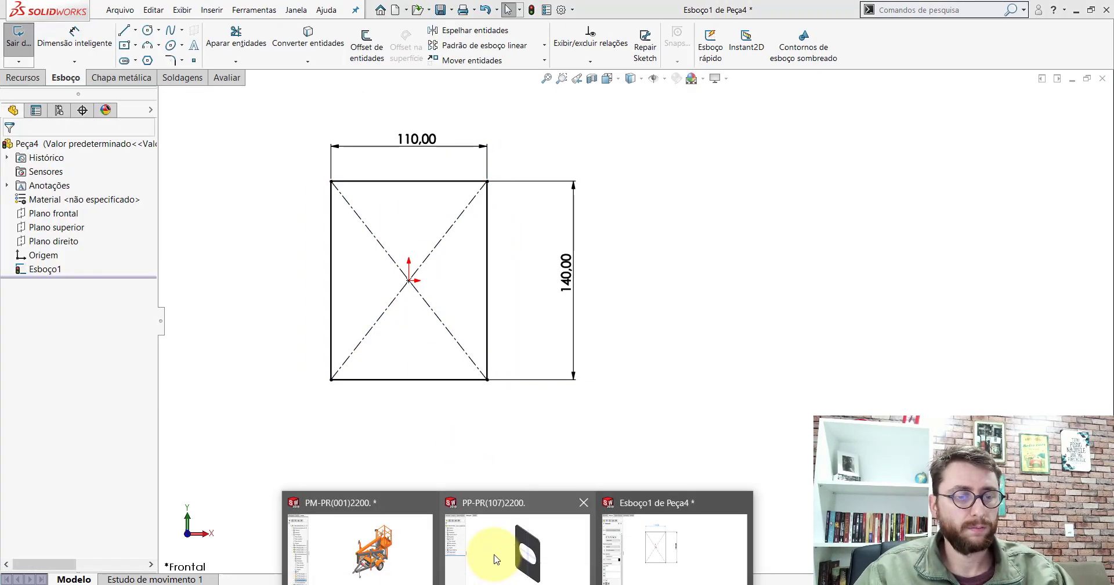
Measure the PP-PR(107)2200 plate's width and height with Avaliar > Medida, then return to Peça4
click(497, 560)
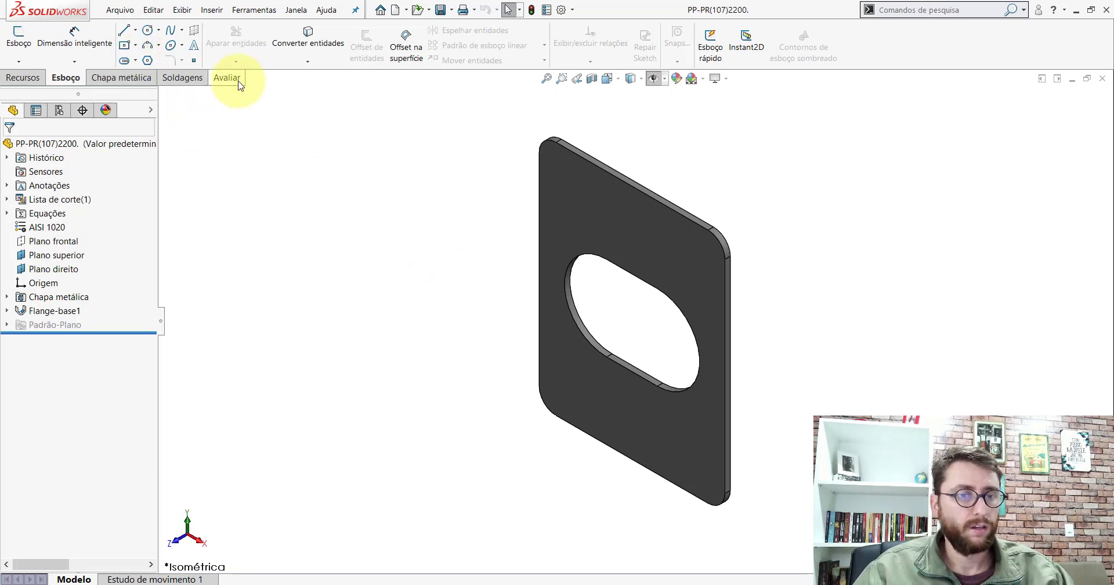
click(239, 82)
click(130, 51)
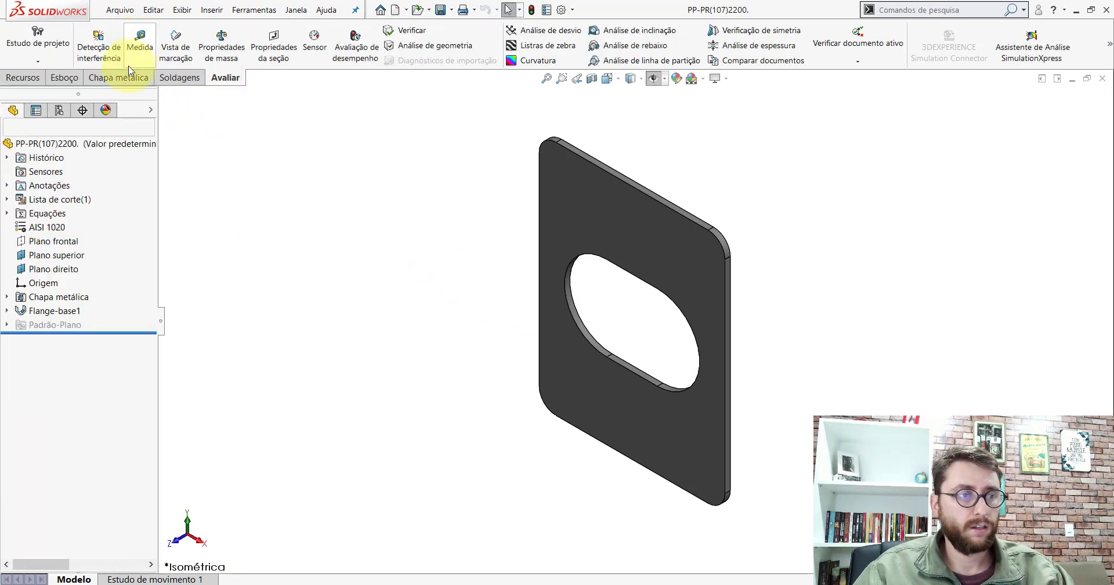
click(140, 53)
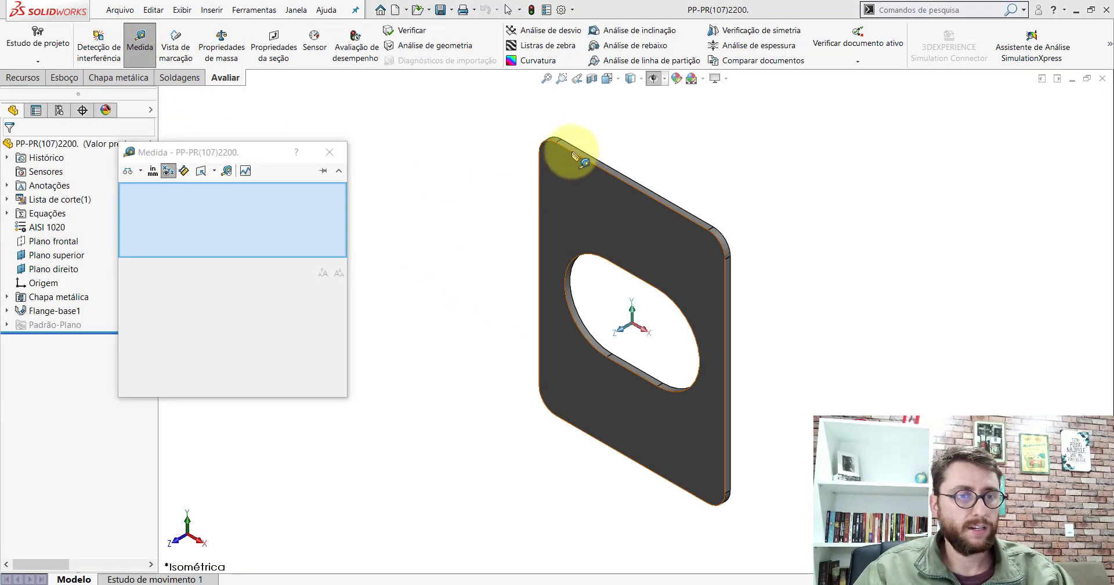
click(573, 153)
click(577, 430)
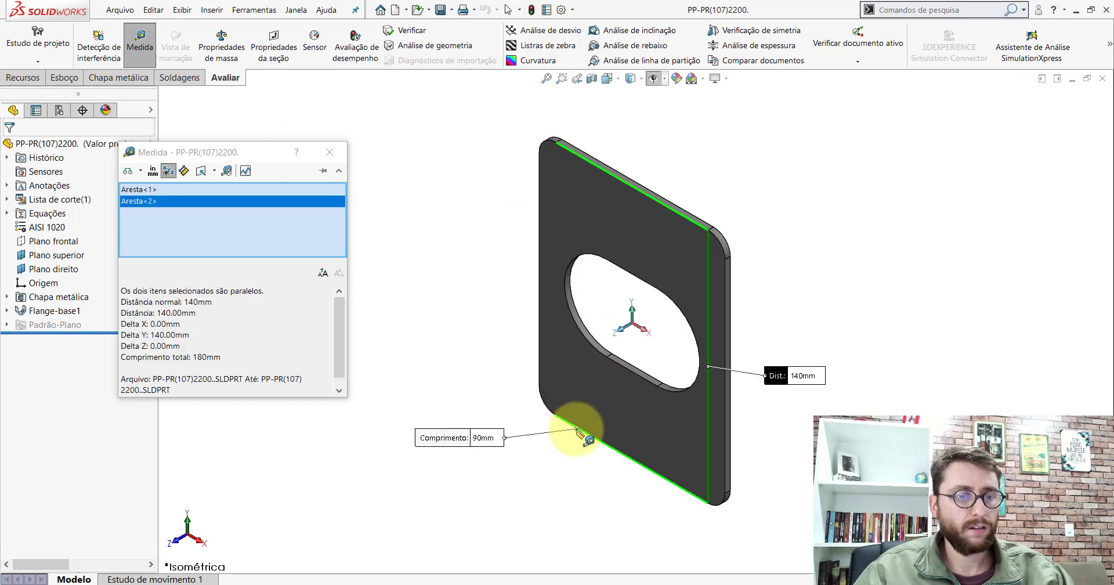
click(556, 465)
click(541, 196)
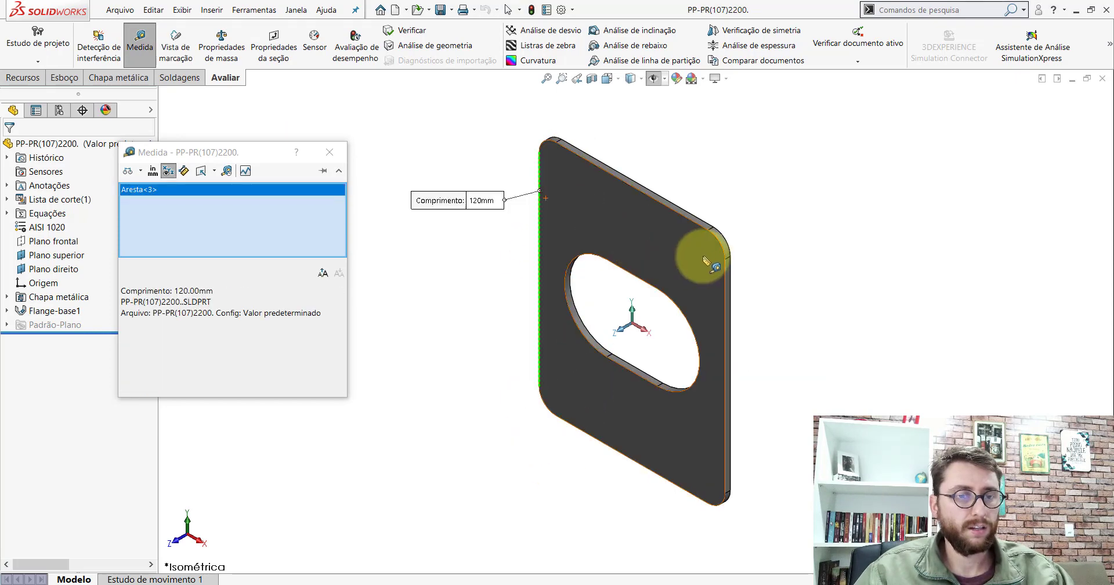
click(726, 266)
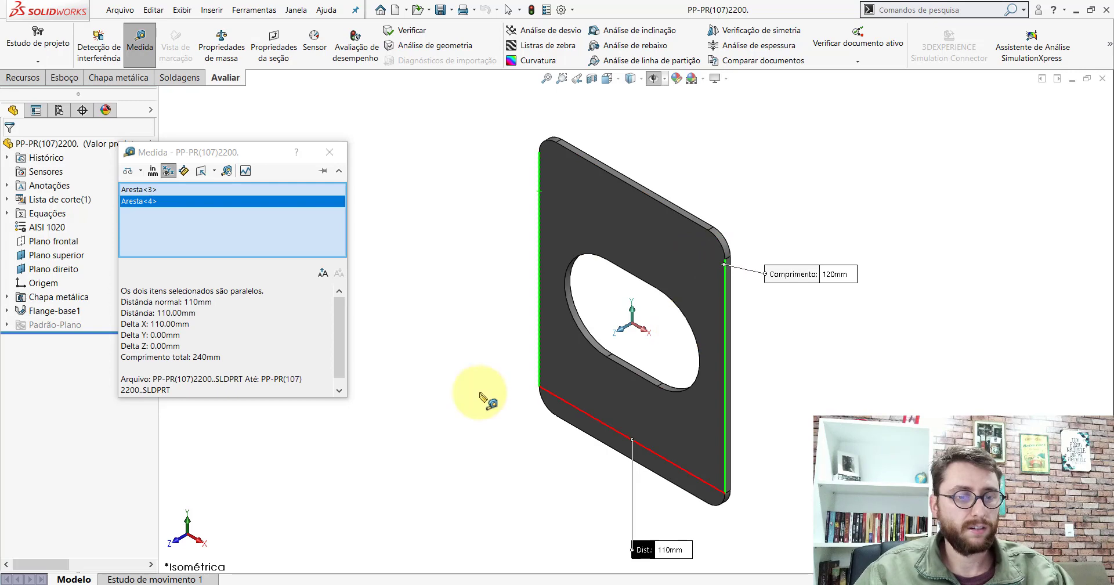
key(Escape)
click(655, 549)
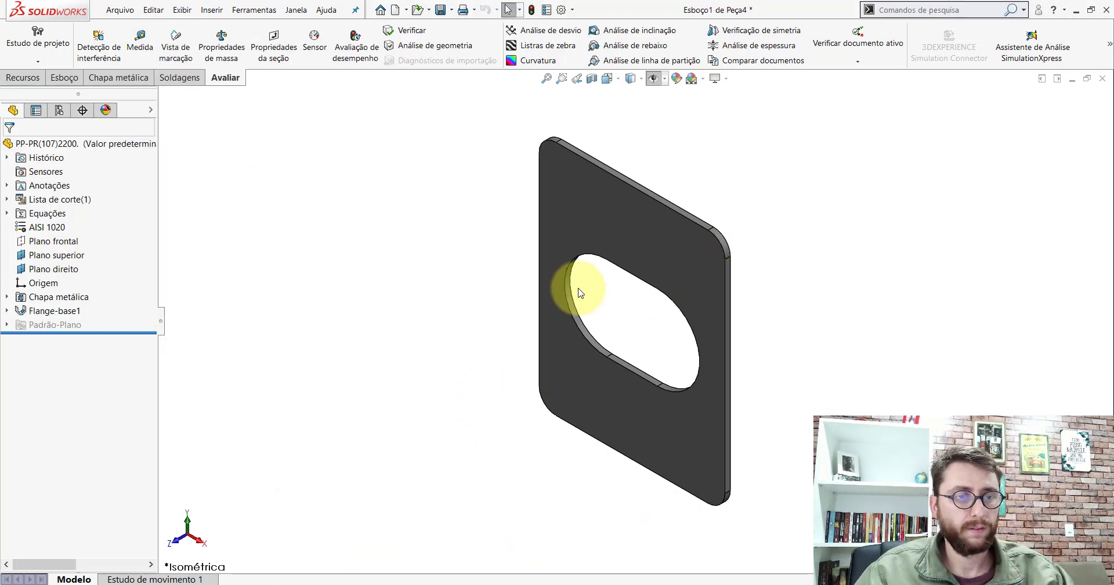
Round all four rectangle corners with R10 sketch fillets
click(62, 81)
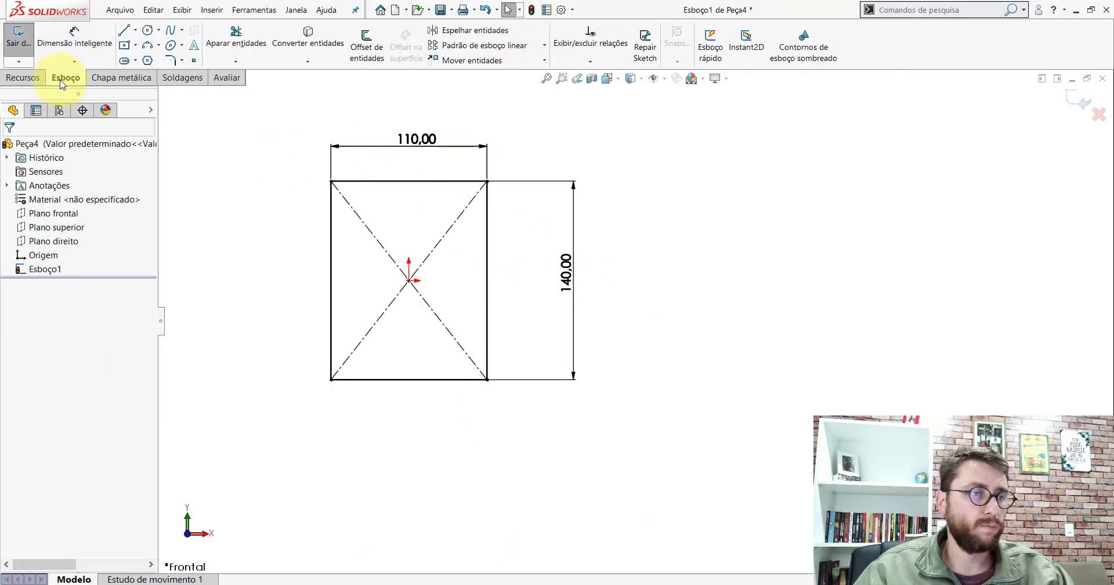
click(170, 61)
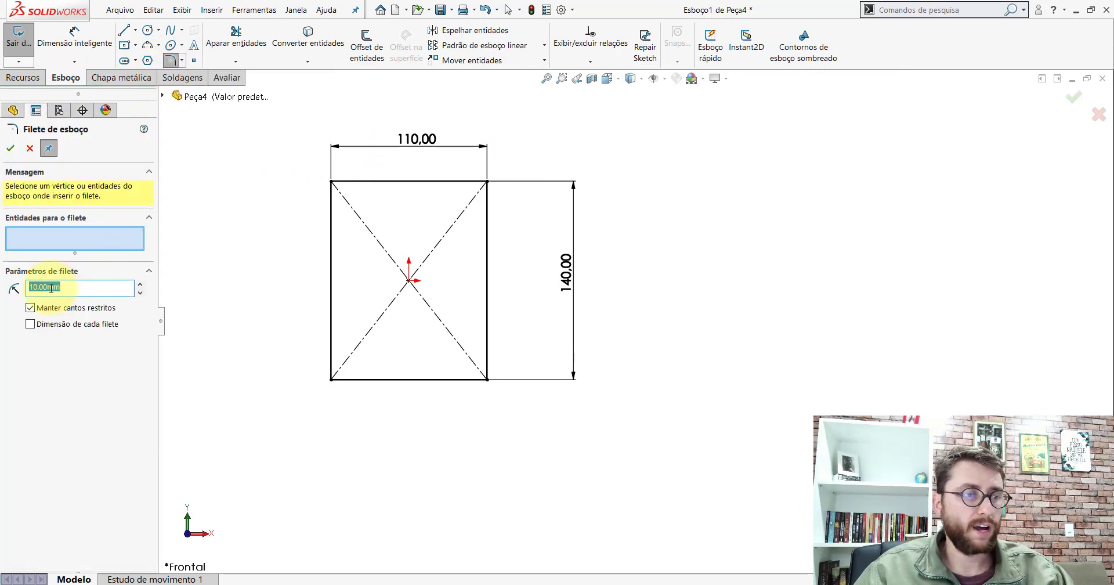
click(331, 183)
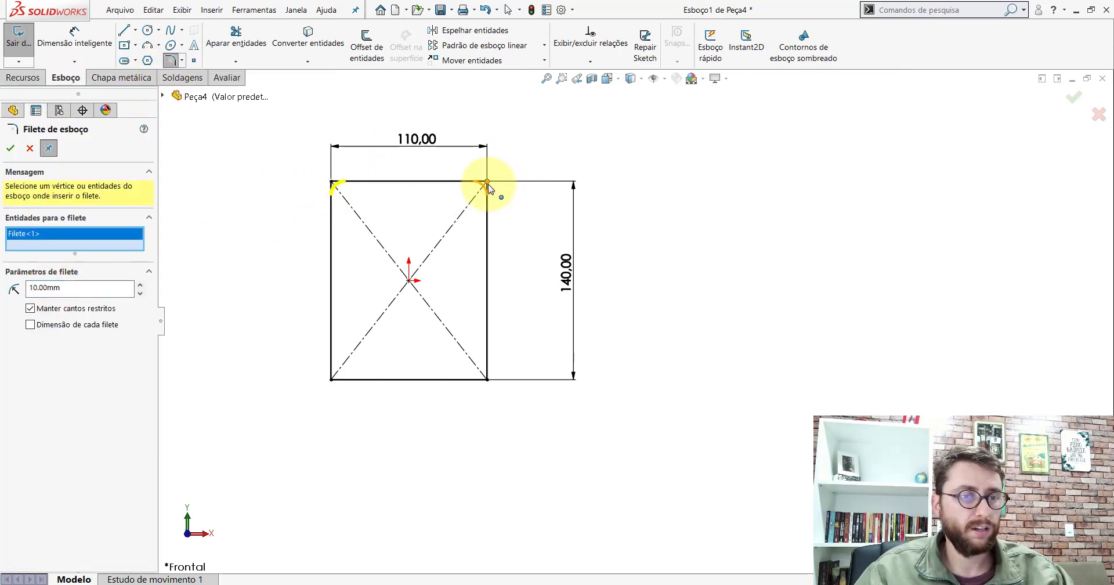
click(487, 182)
click(331, 380)
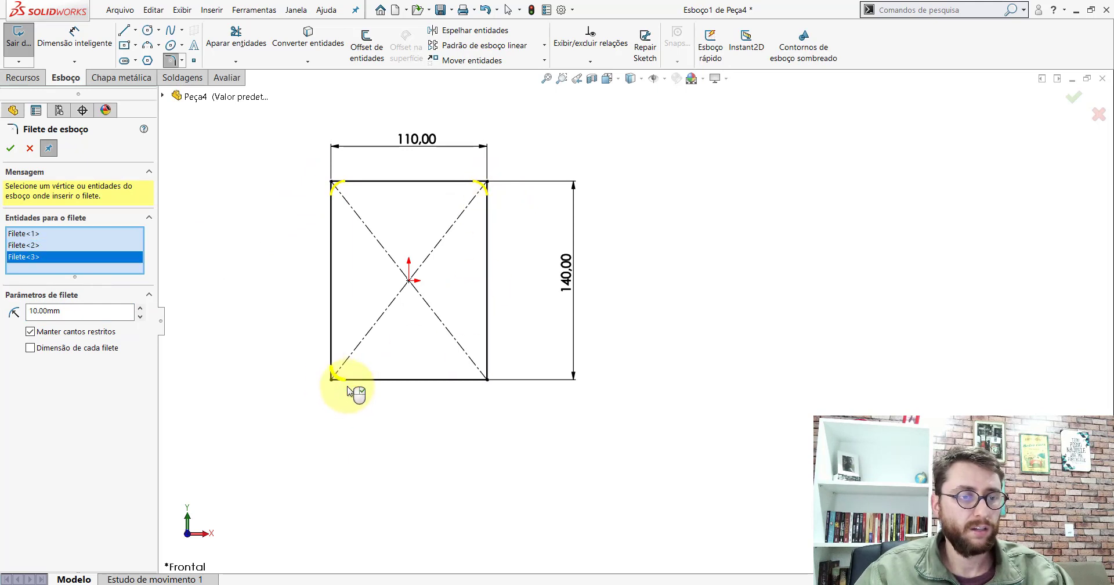
click(488, 380)
click(10, 149)
click(10, 148)
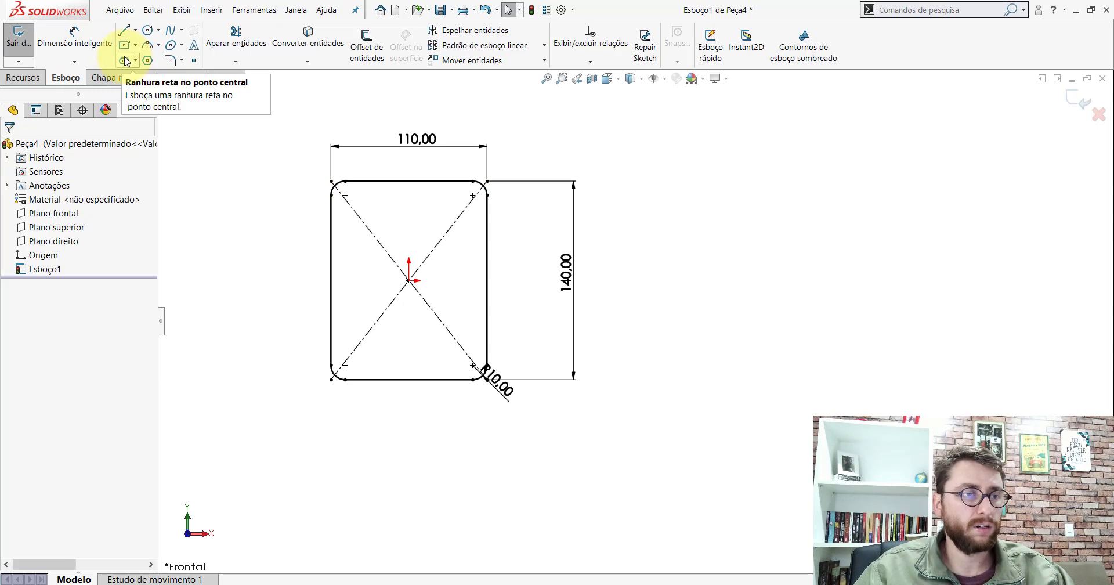
Add a centred straight slot at the origin, then bring up the reference plate
click(125, 61)
scroll(429, 290, down, 3)
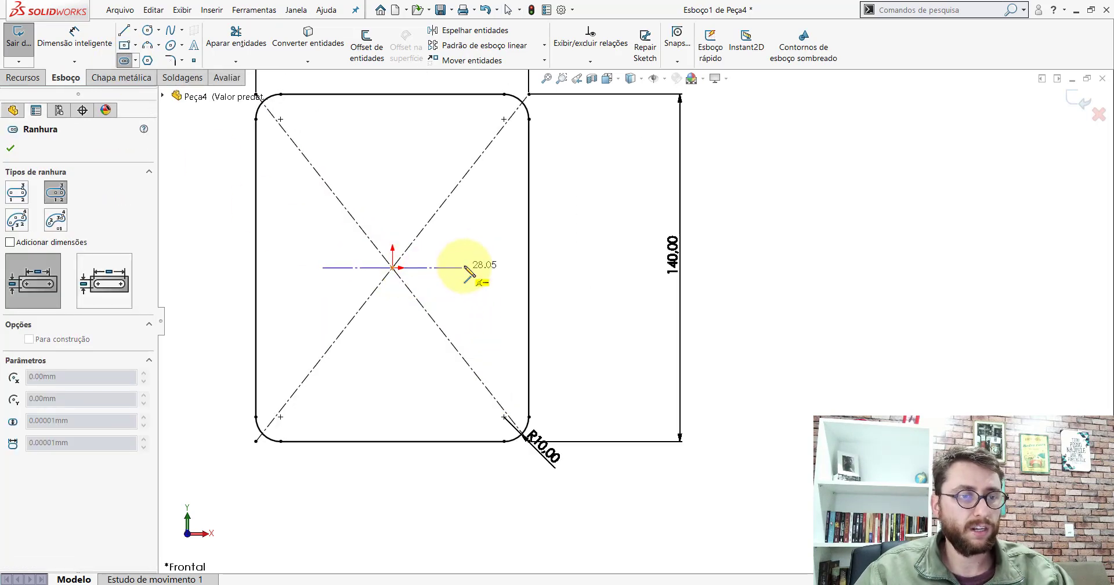
click(475, 229)
key(Escape)
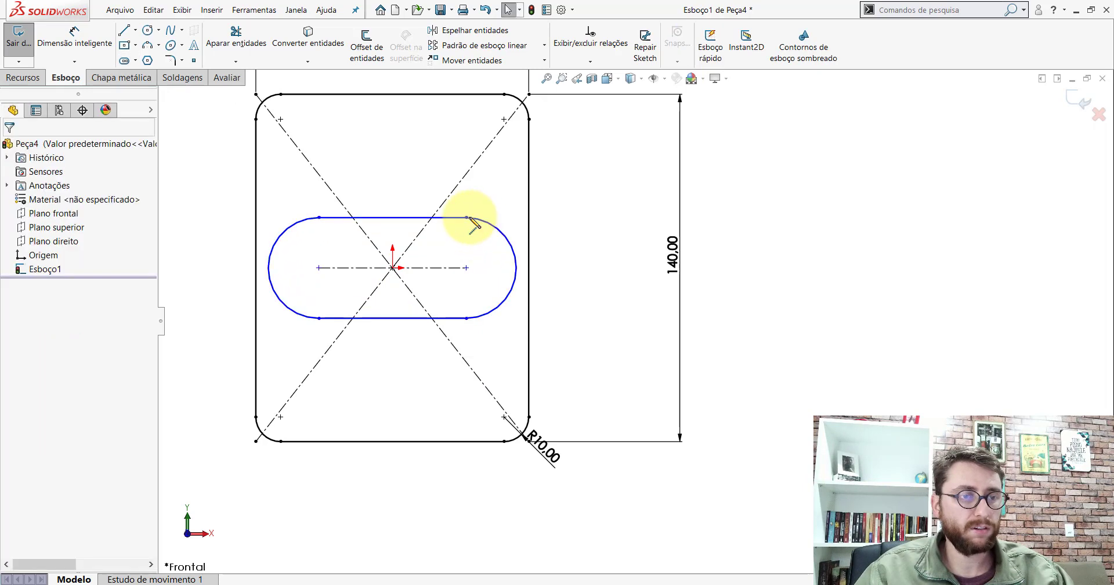
click(516, 551)
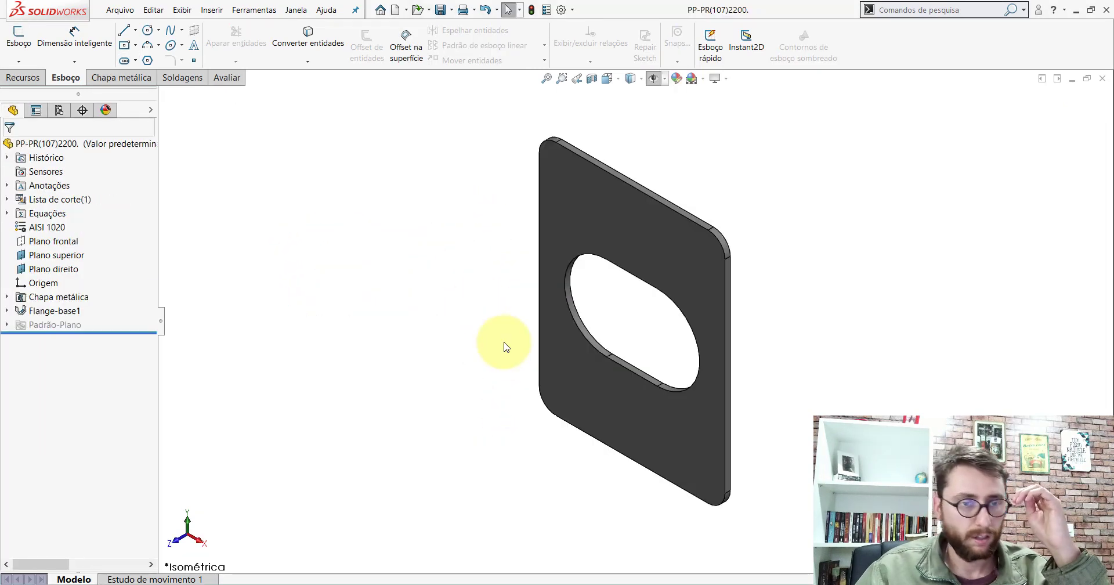
Measure the reference plate's slot edges with Avaliar > Medida
click(226, 77)
click(140, 43)
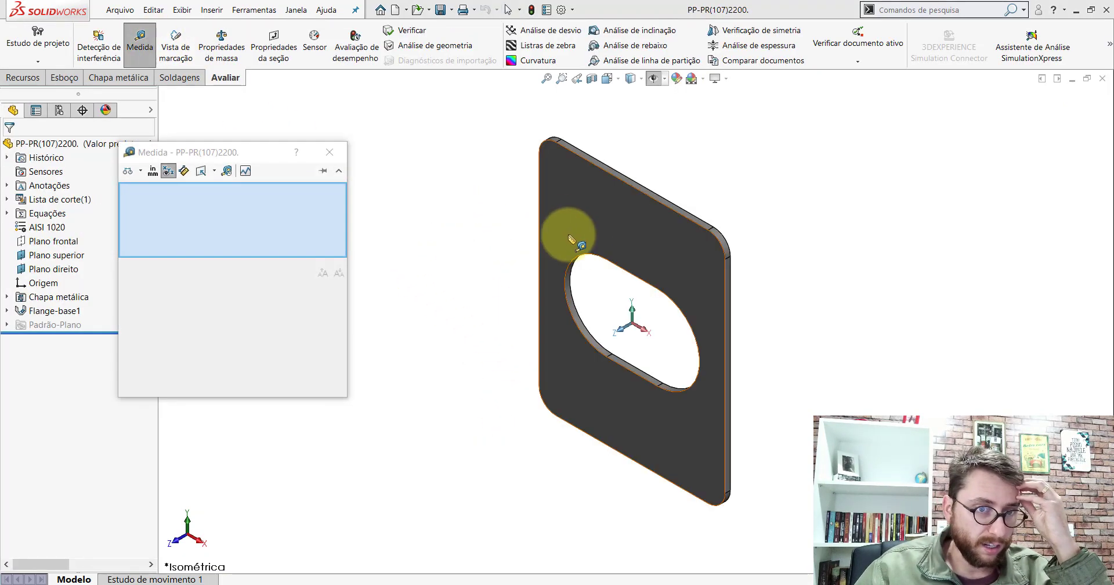
click(617, 268)
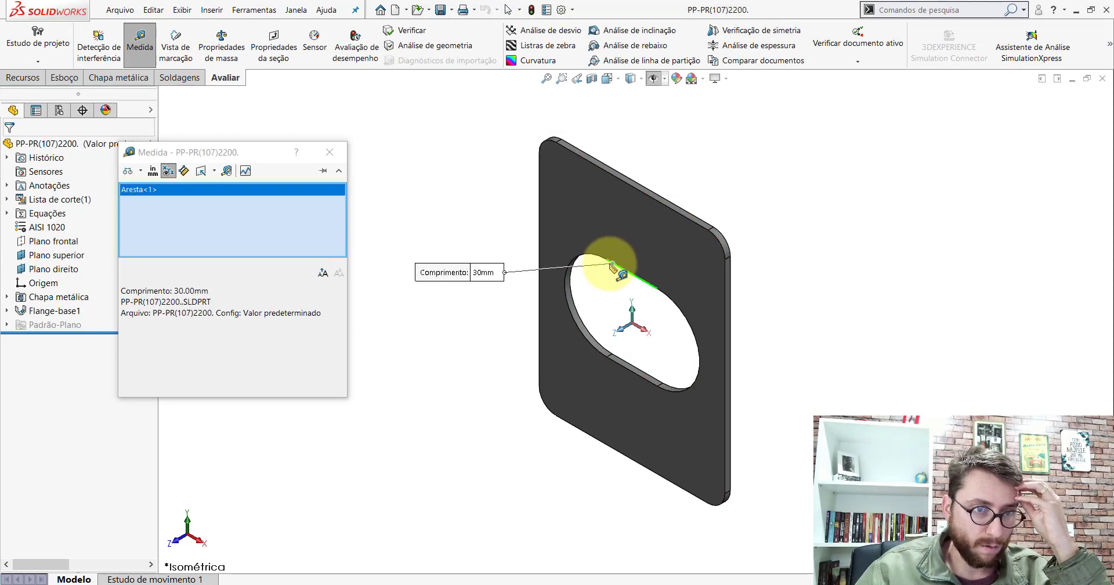
click(479, 343)
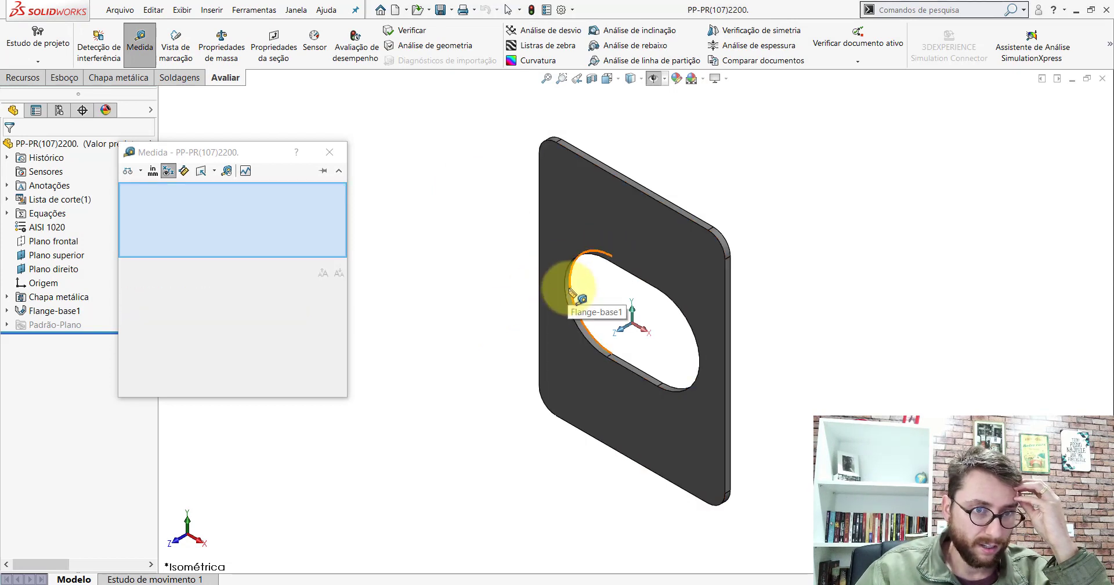
click(637, 279)
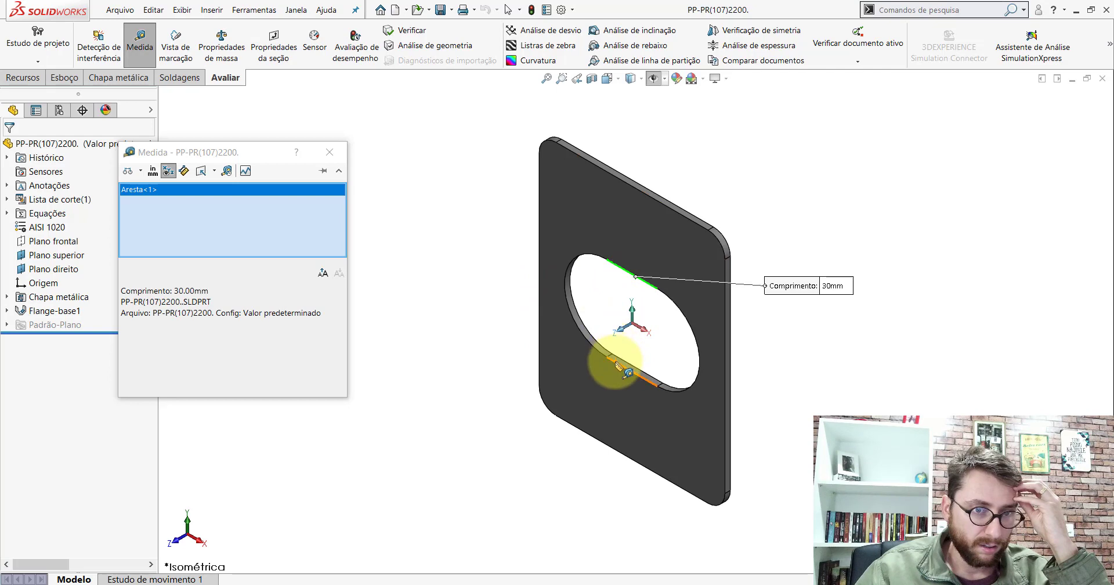
click(618, 365)
click(329, 152)
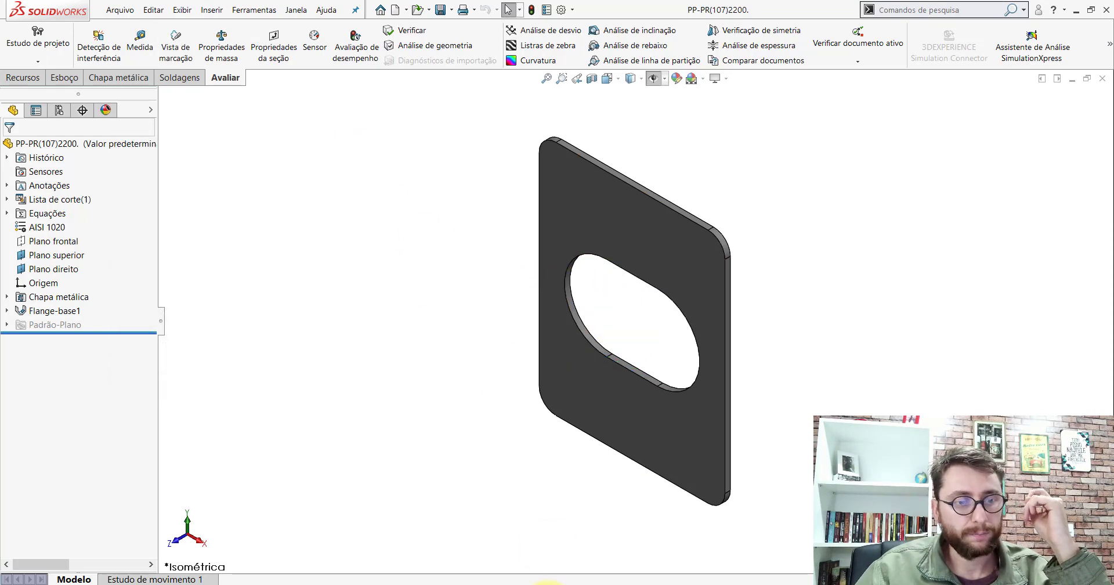
Dimension the Peça4 slot 30 mm long between arc centres and 50 mm high
click(629, 535)
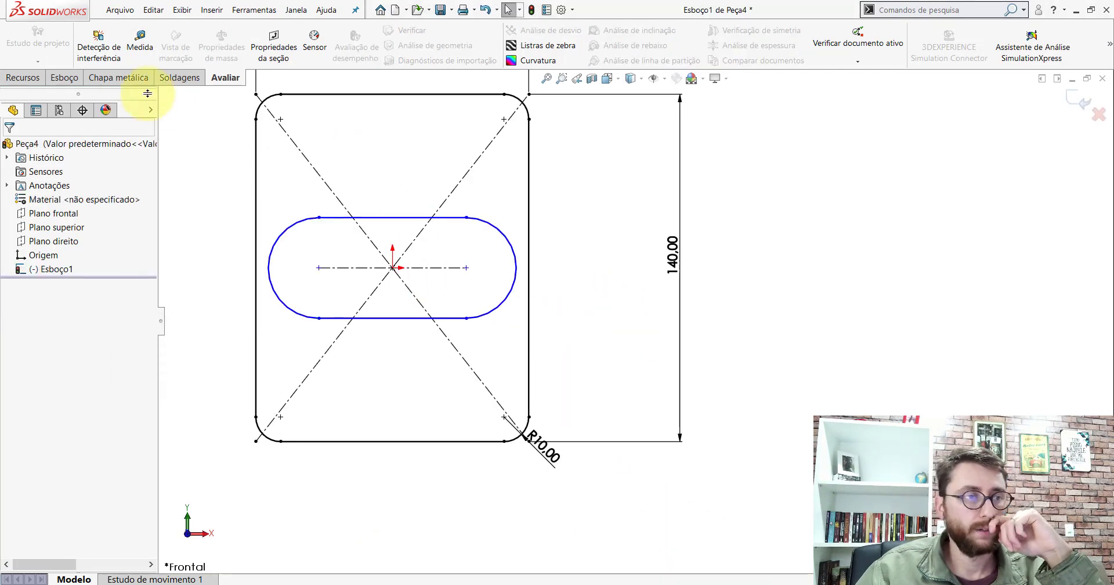
click(84, 77)
click(74, 41)
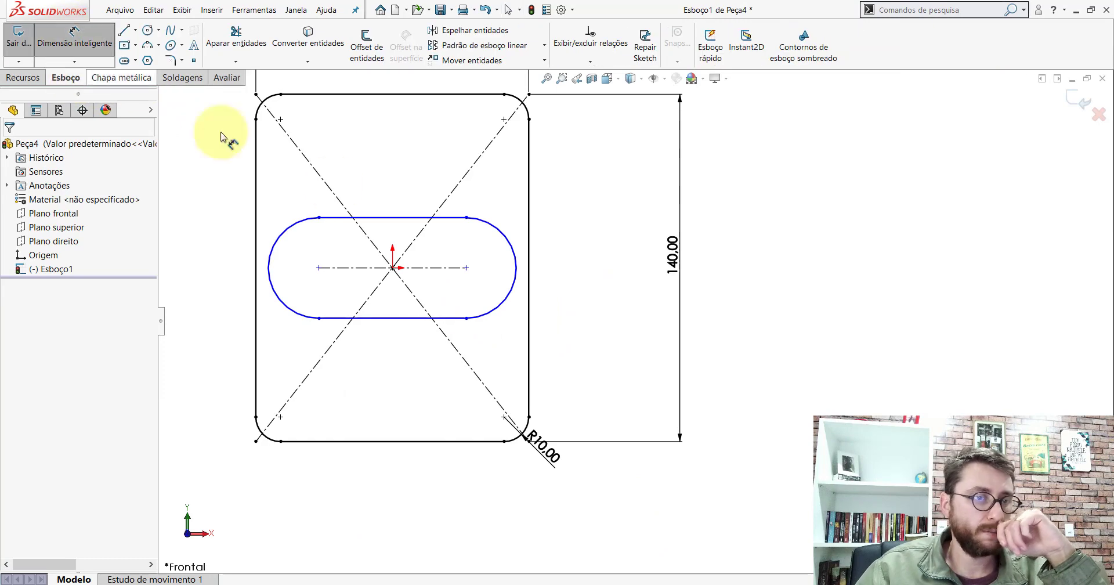
click(387, 220)
click(388, 177)
text(30)
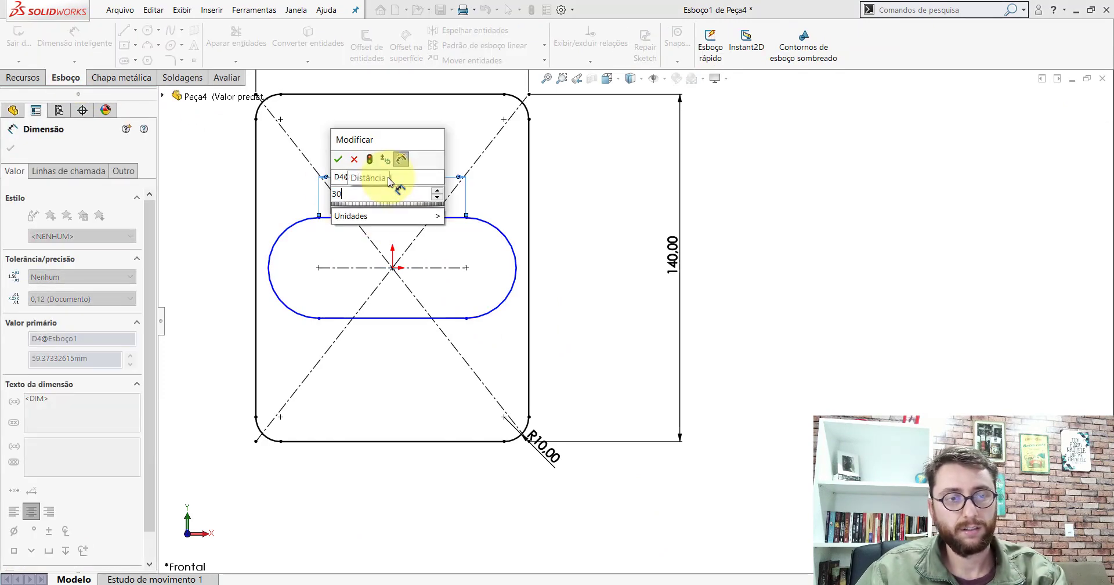
key(Return)
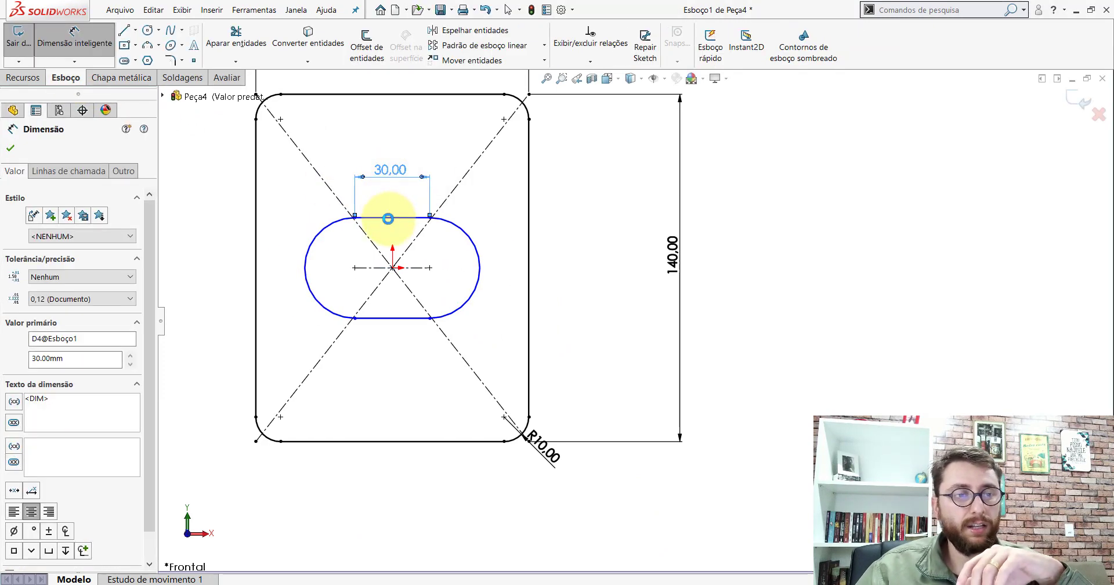
click(413, 317)
click(430, 217)
click(573, 279)
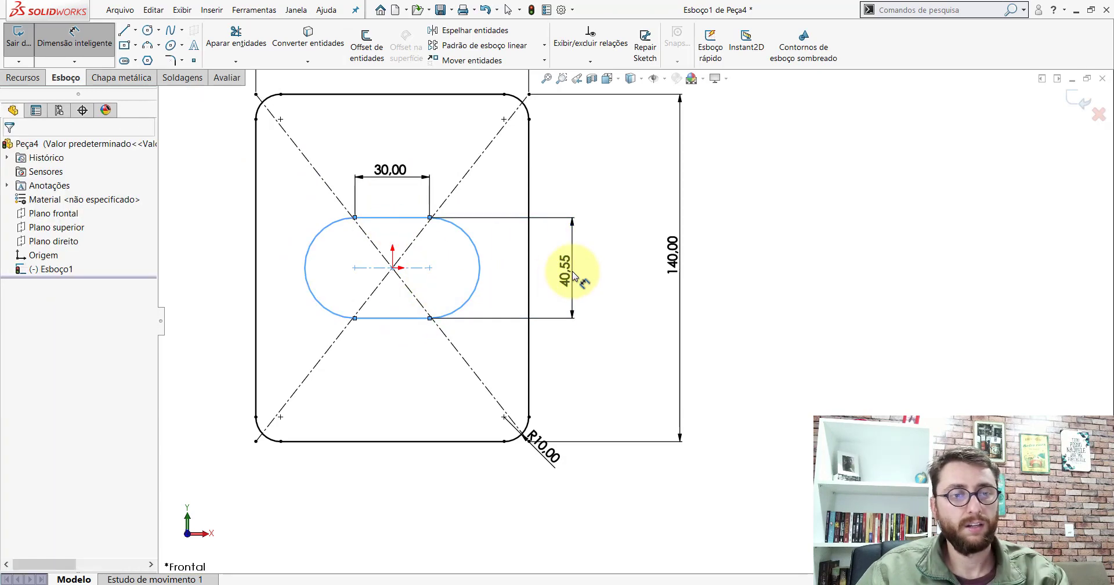
text(50)
key(Return)
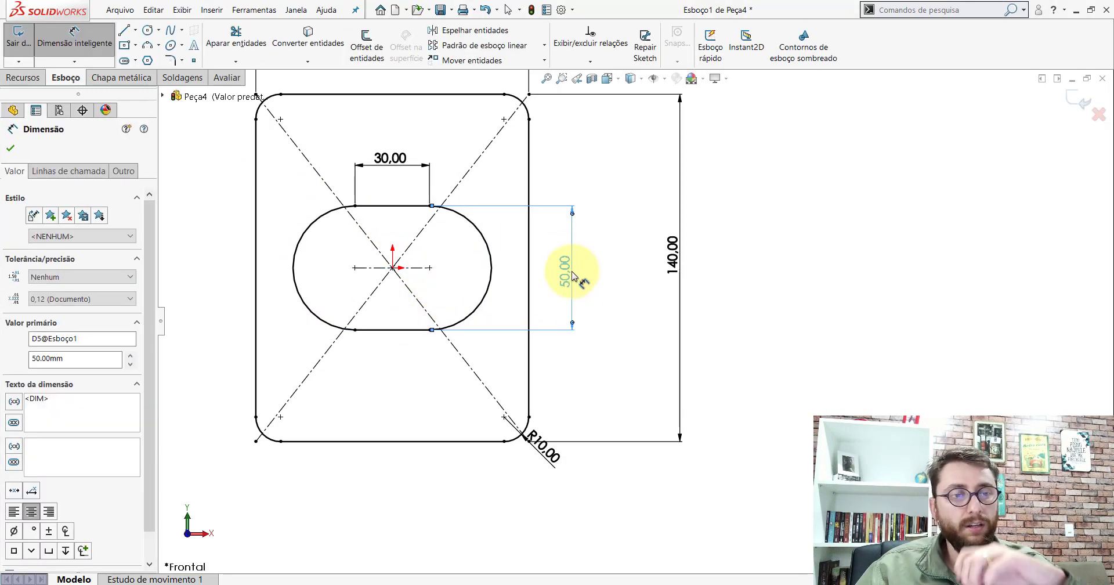
key(z)
key(Escape)
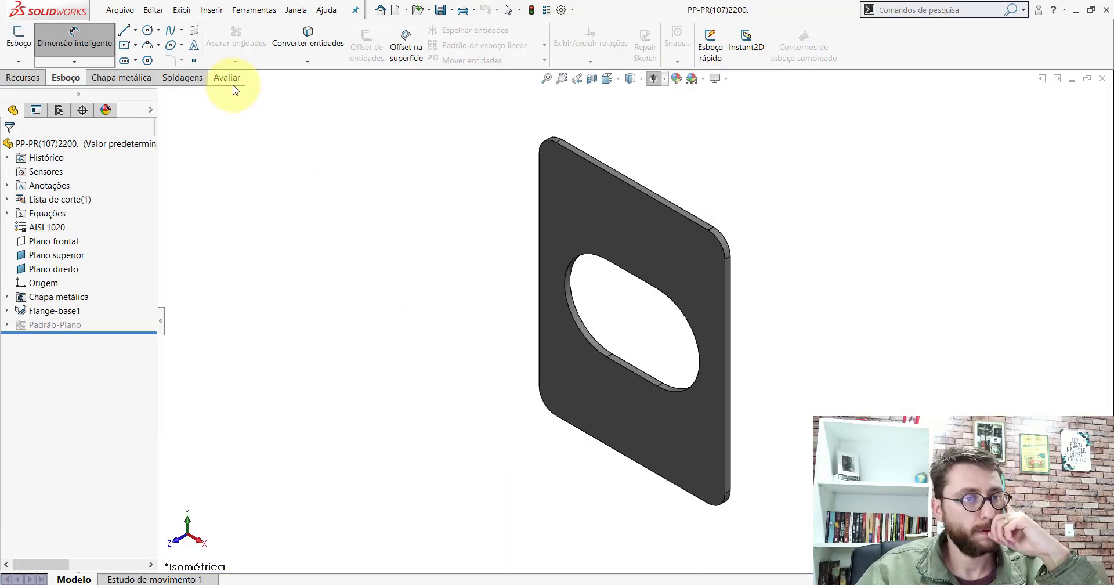
Measure the reference plate's thickness edge with Medida
click(227, 77)
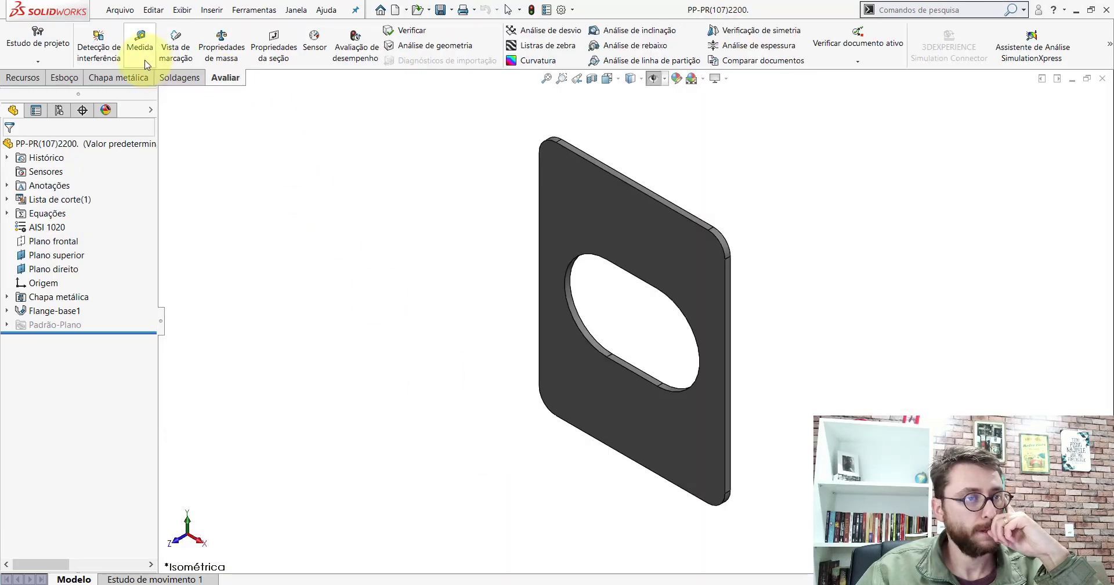
click(141, 44)
scroll(705, 246, down, 5)
click(714, 265)
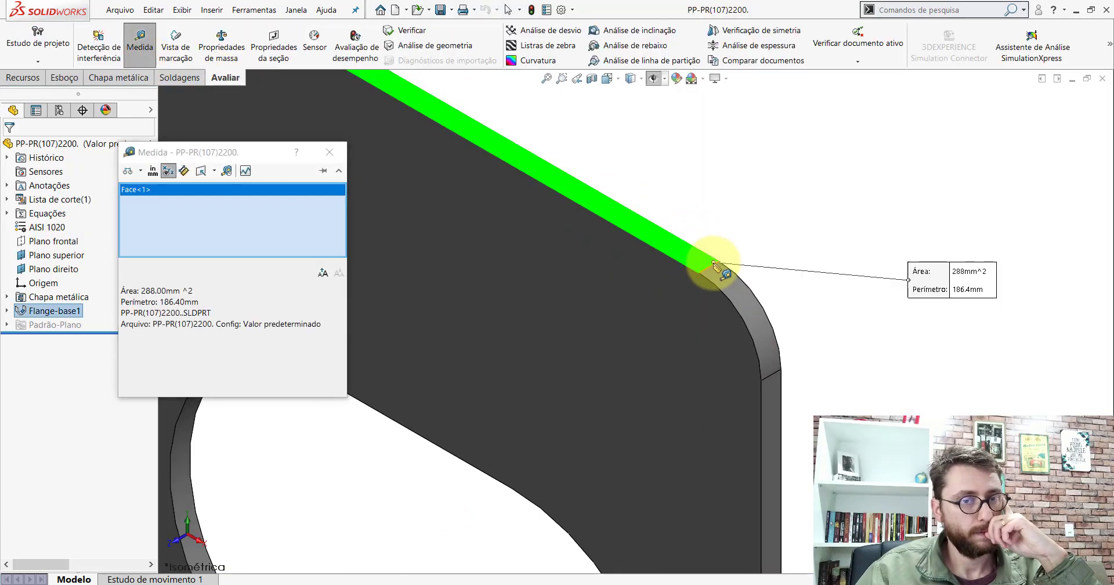
click(713, 264)
click(710, 262)
scroll(673, 313, up, 5)
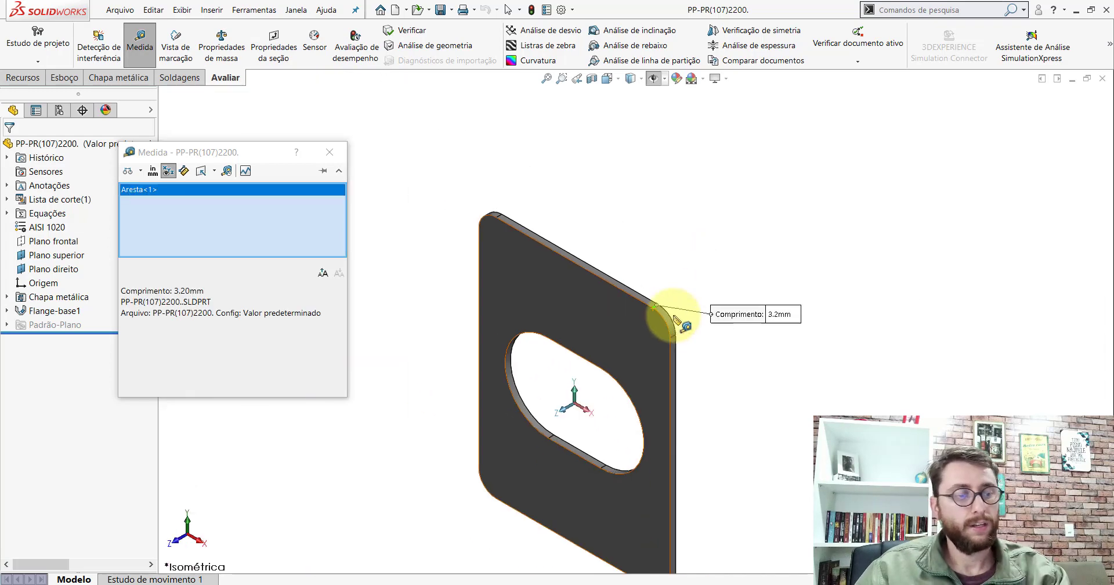
scroll(650, 337, up, 2)
key(Escape)
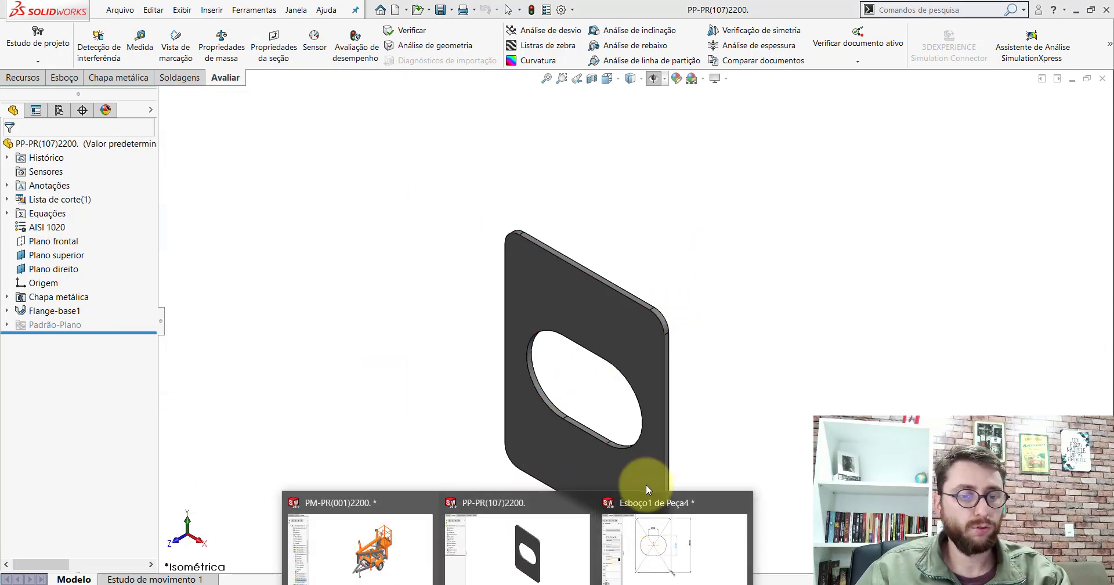
Turn the Peça4 sketch into a 3.20 mm Flange-base sheet-metal plate
key(ctrl+Tab)
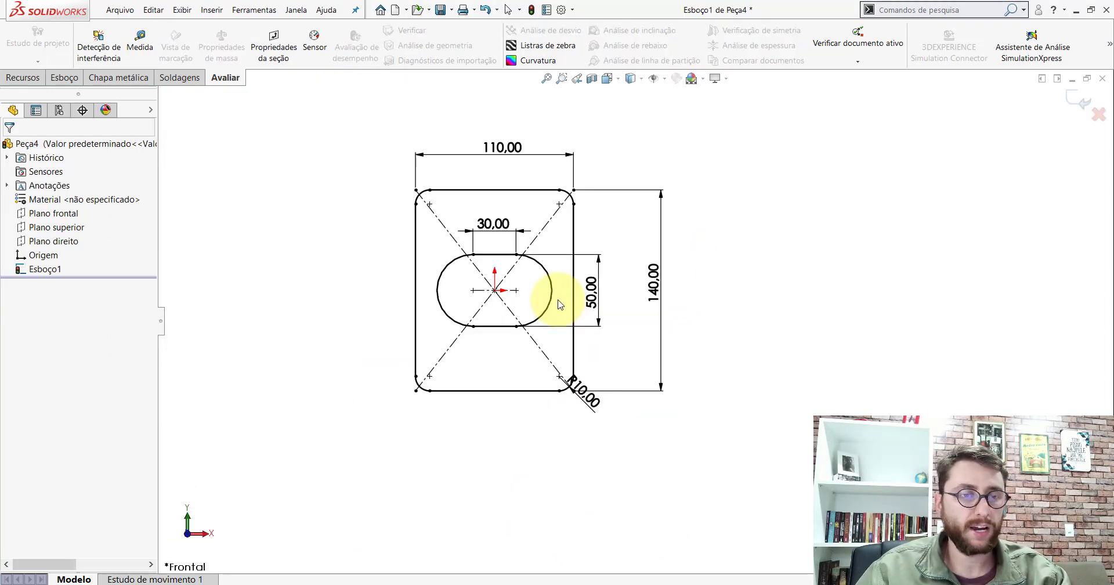
click(123, 78)
click(44, 57)
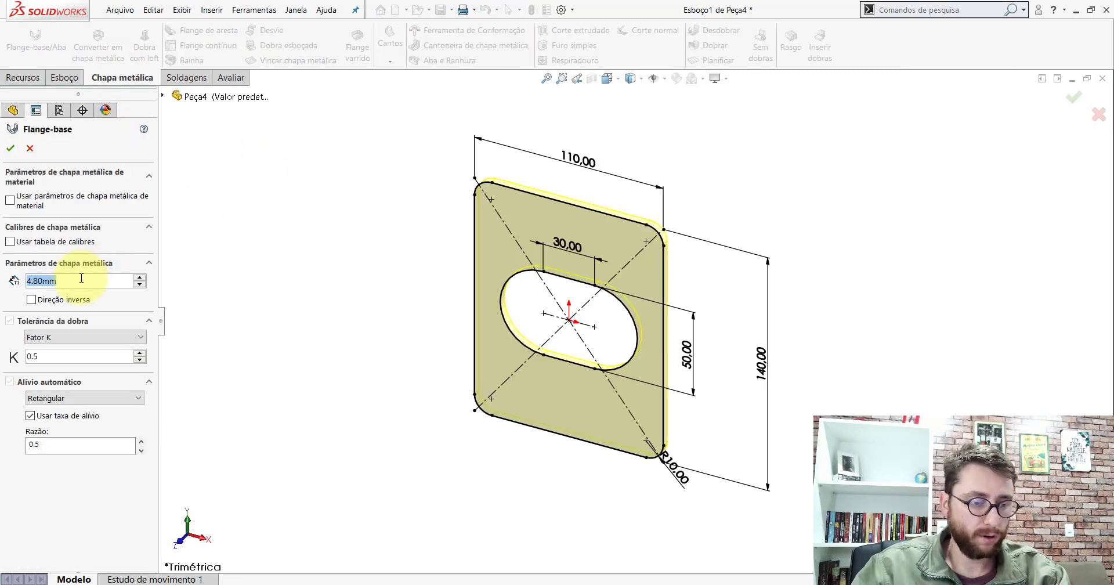
text(3.2)
key(Return)
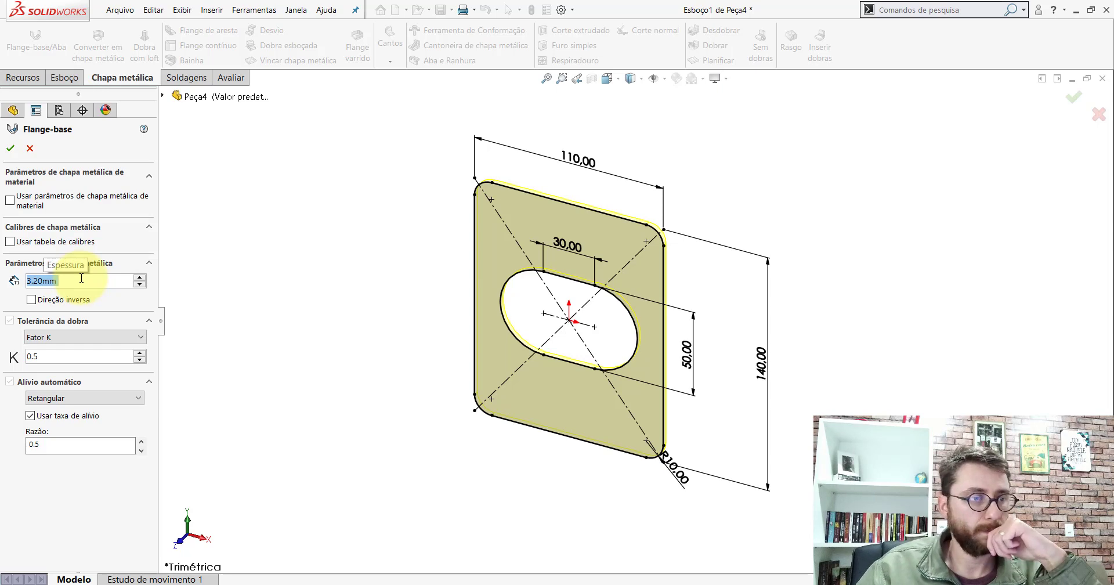
click(310, 193)
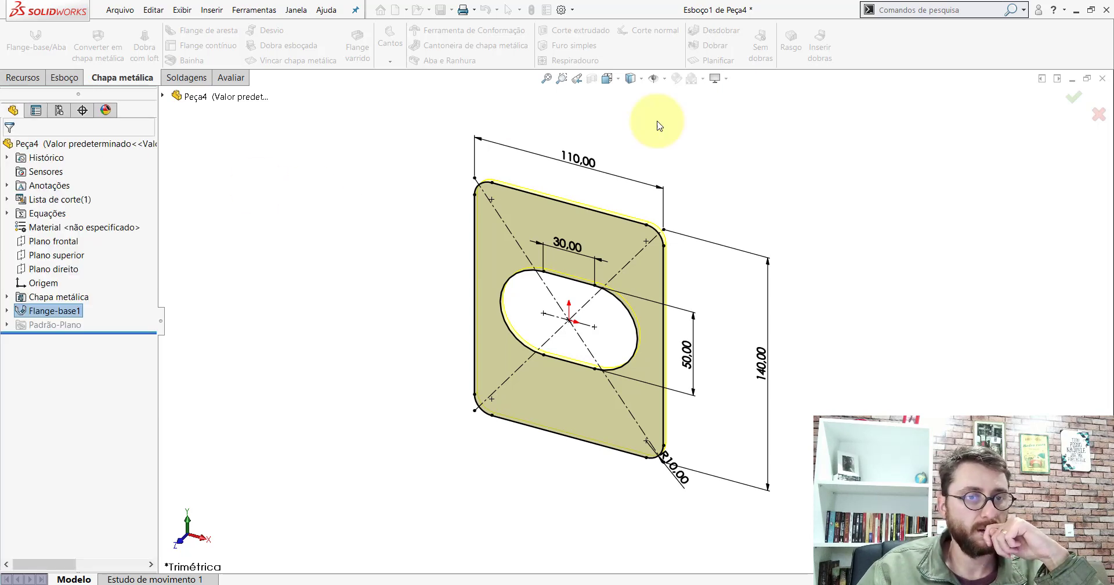
View Peça4 isometrically and assign it AISI 1020 material
click(607, 77)
click(674, 112)
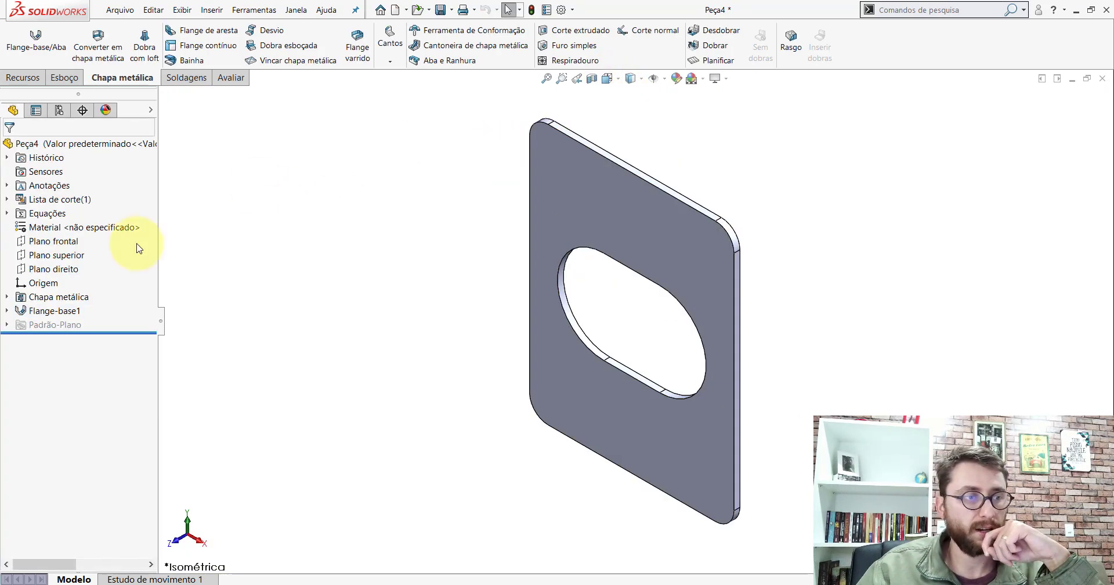
right_click(60, 231)
click(76, 281)
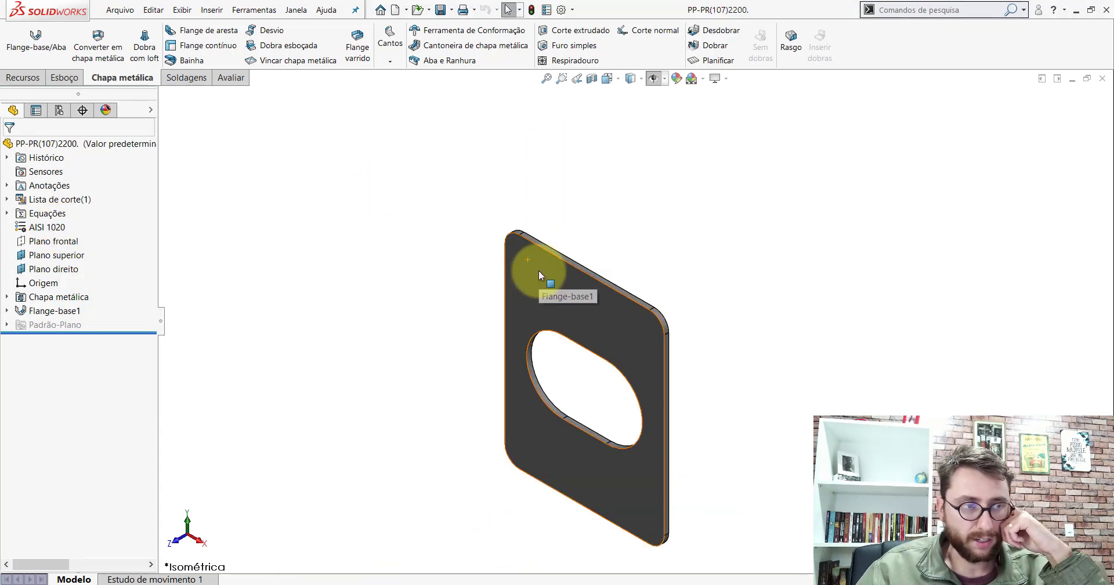
Inspect the reference plate's appearance colour without changes, then return to Peça4
click(539, 270)
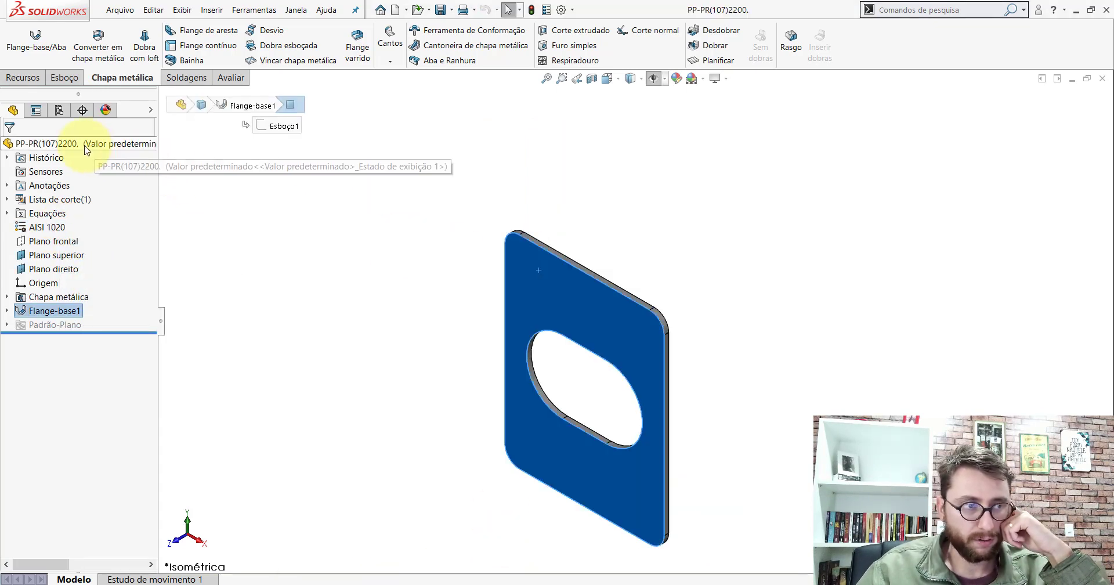
right_click(119, 145)
click(125, 128)
click(139, 249)
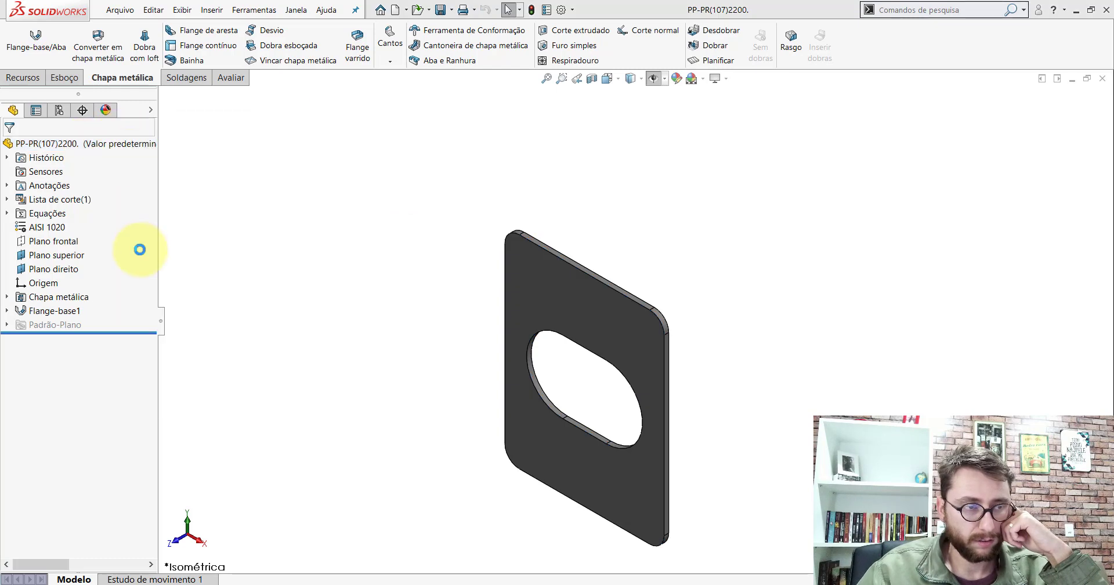
scroll(98, 300, down, 3)
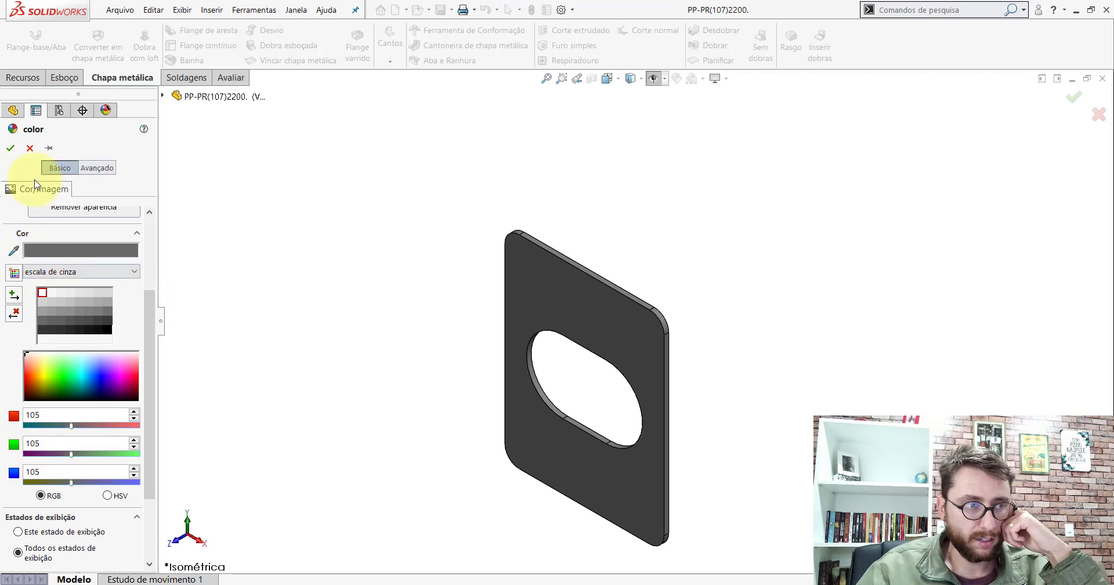
click(30, 148)
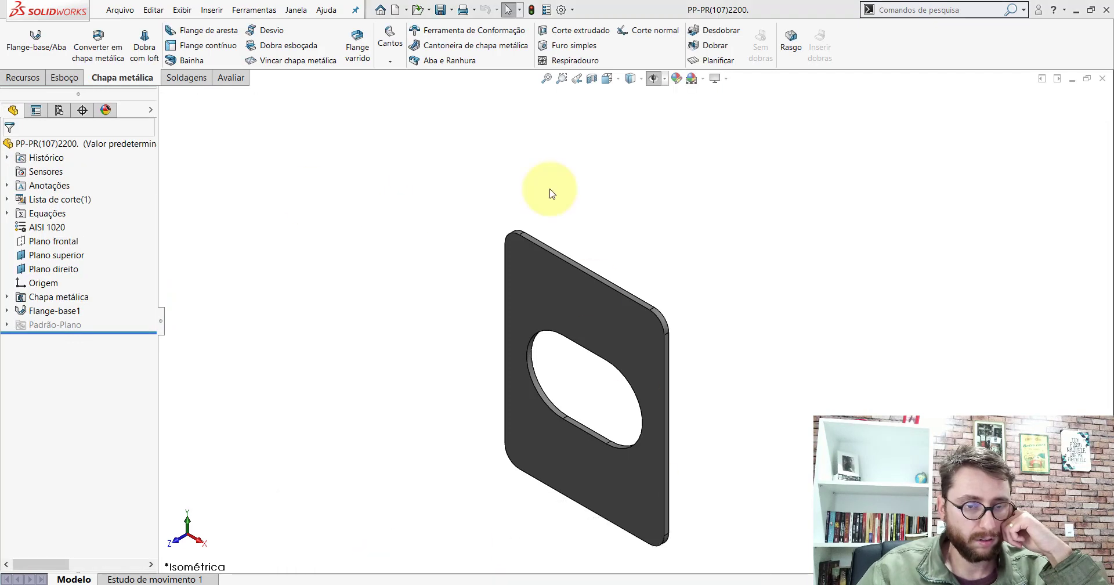
key(ctrl+Tab)
Edit the whole Peça4 part's appearance to dark grey RGB 105, 105, 105
right_click(39, 145)
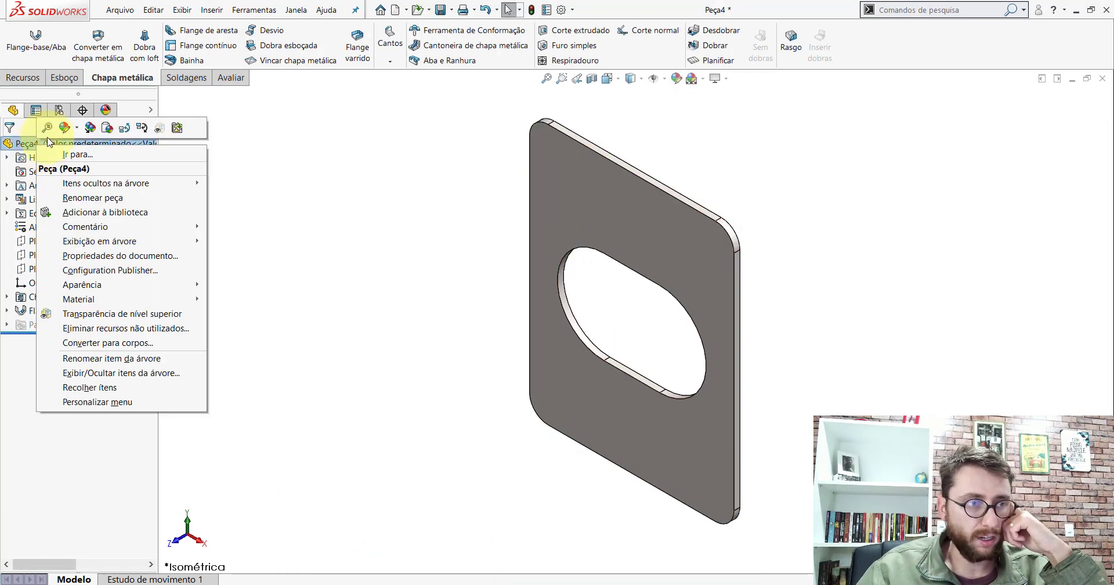
click(77, 132)
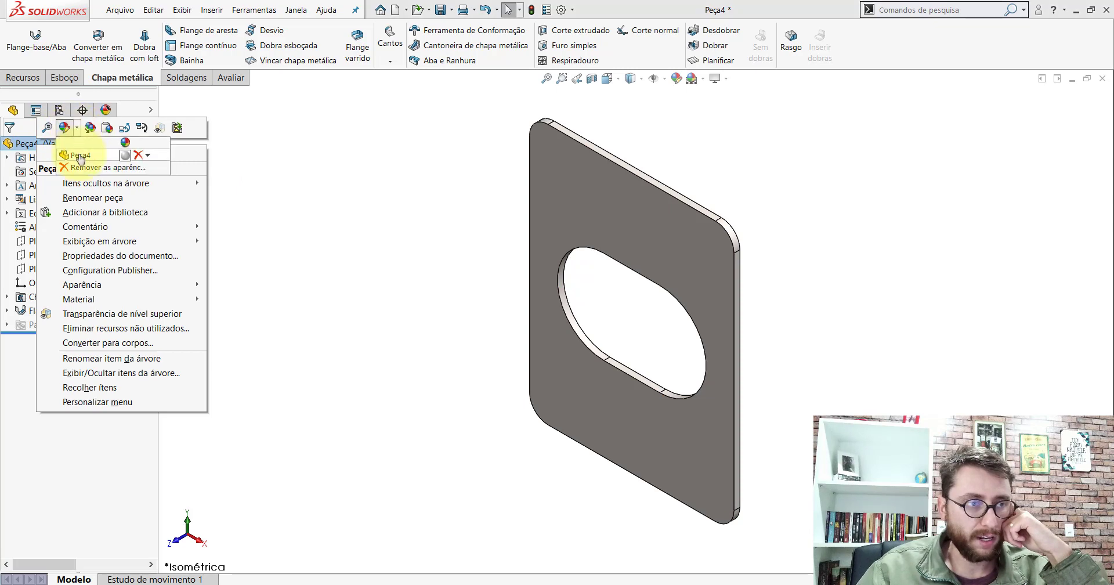
click(80, 156)
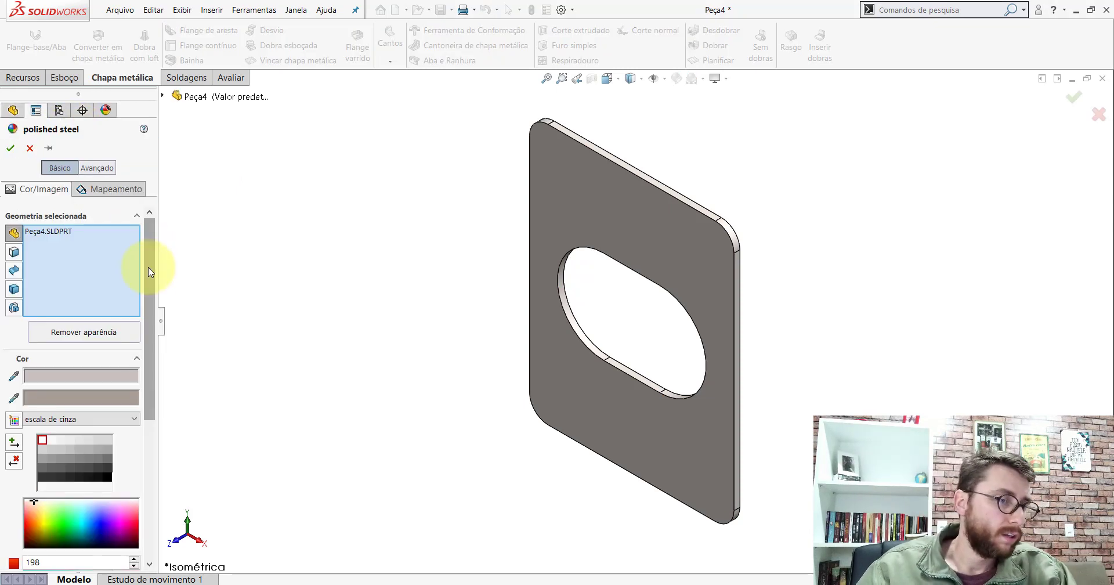
drag(149, 268, 146, 381)
double_click(71, 352)
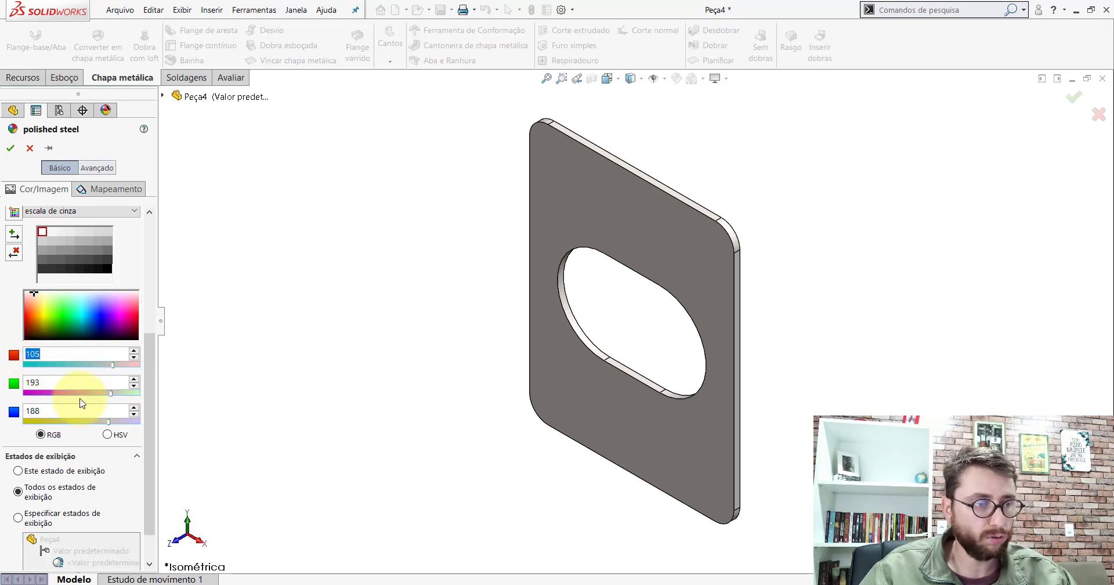
click(23, 384)
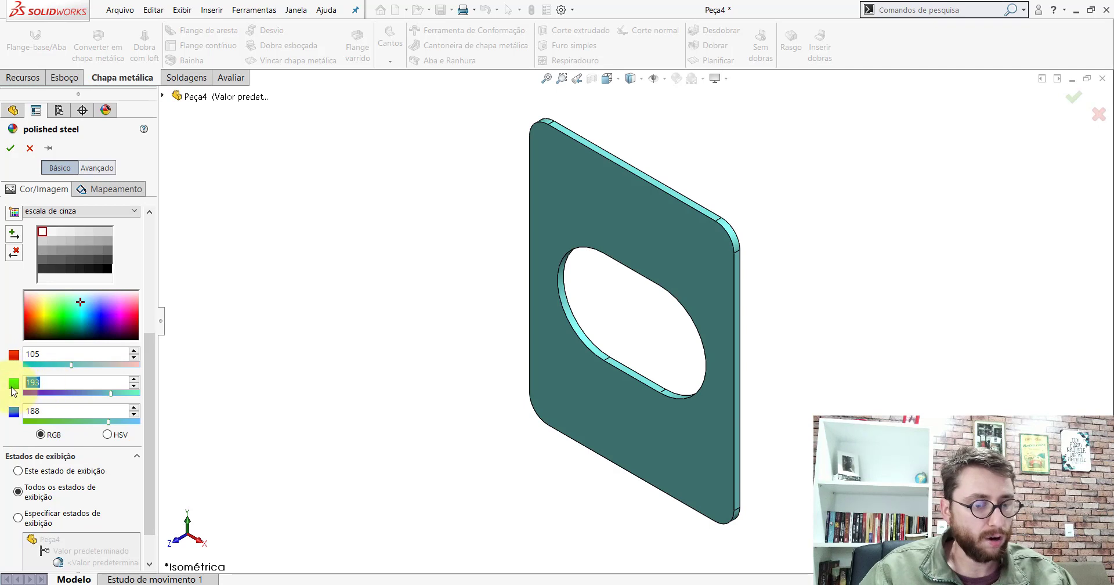
text(105)
click(23, 412)
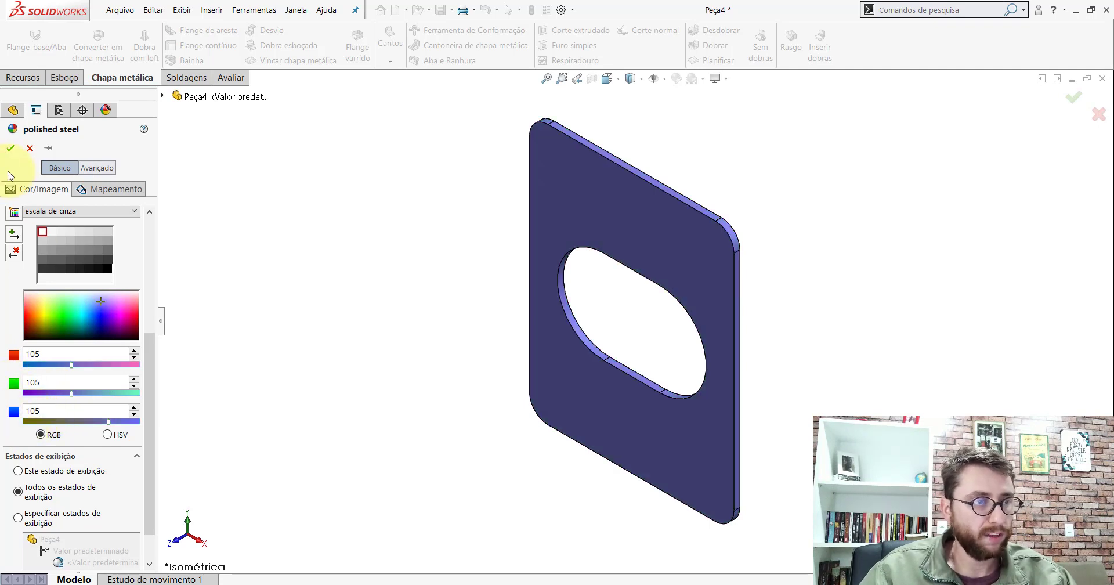
click(10, 148)
scroll(714, 311, up, 3)
scroll(752, 323, down, 2)
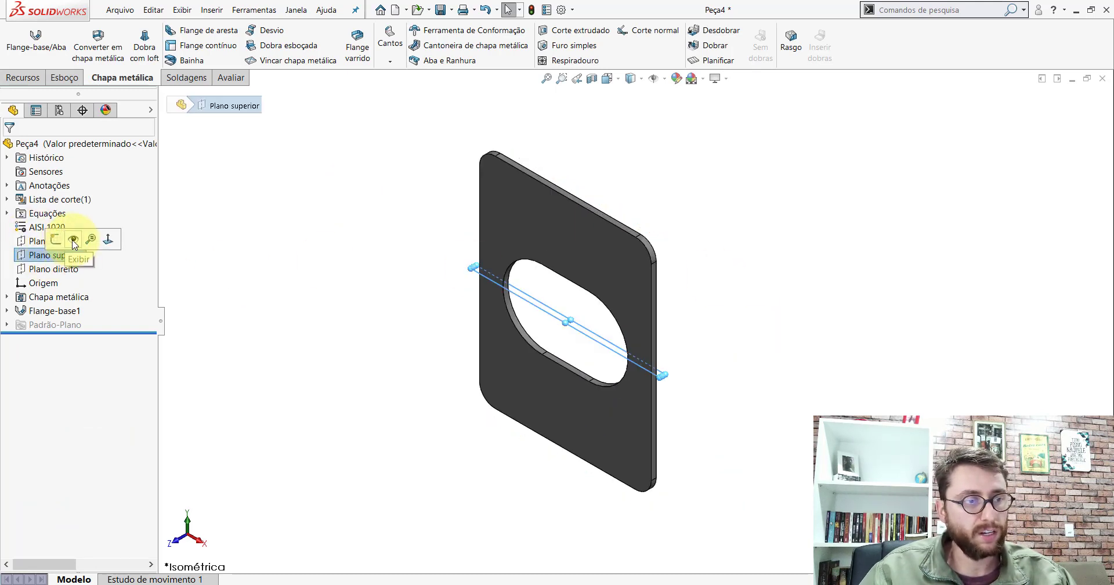
Show Plano direito, then save the part as PP-PR(107)2200 in Desktop > PM-PR(001)2200
click(72, 270)
click(97, 251)
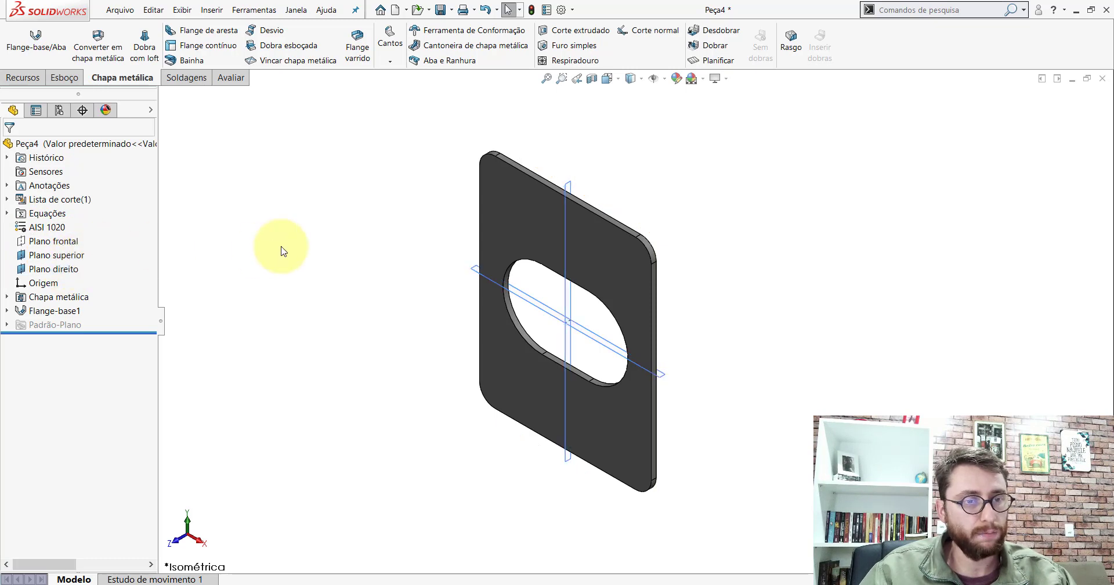
click(443, 10)
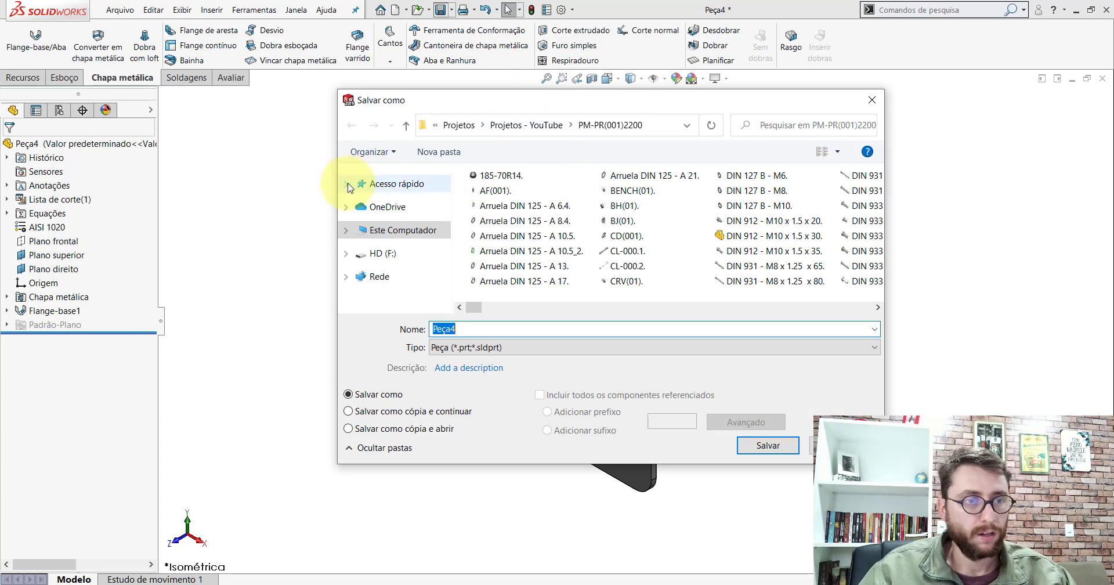
click(347, 184)
click(395, 201)
click(347, 184)
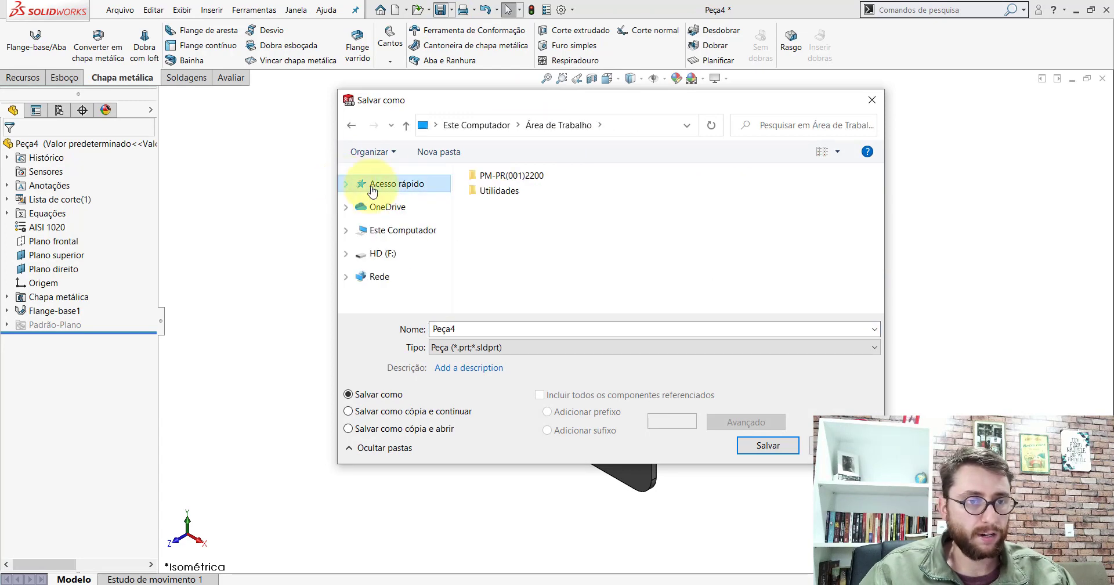
double_click(508, 177)
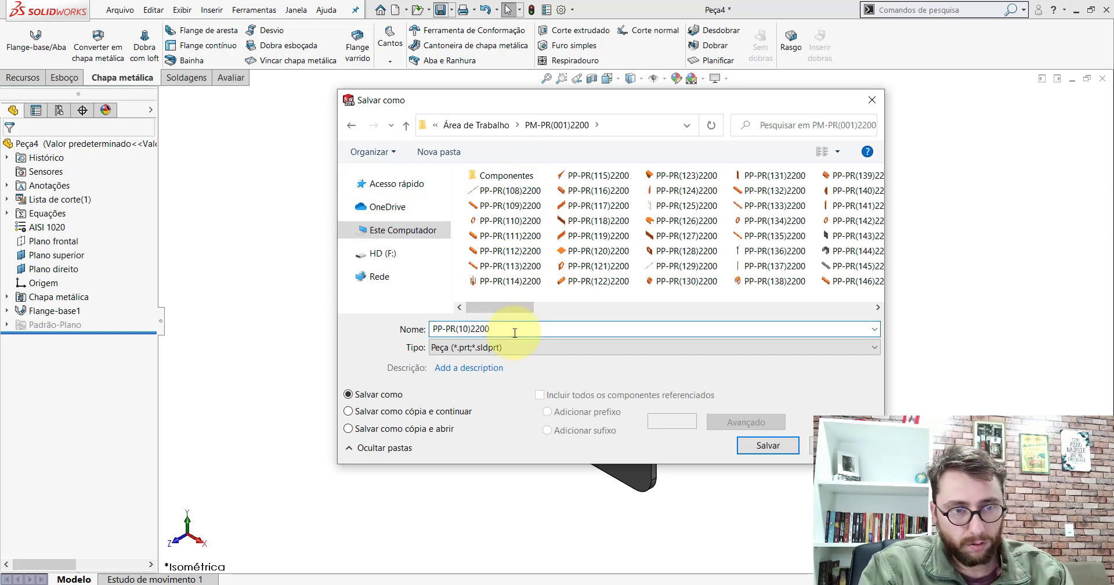
text(7)
key(Return)
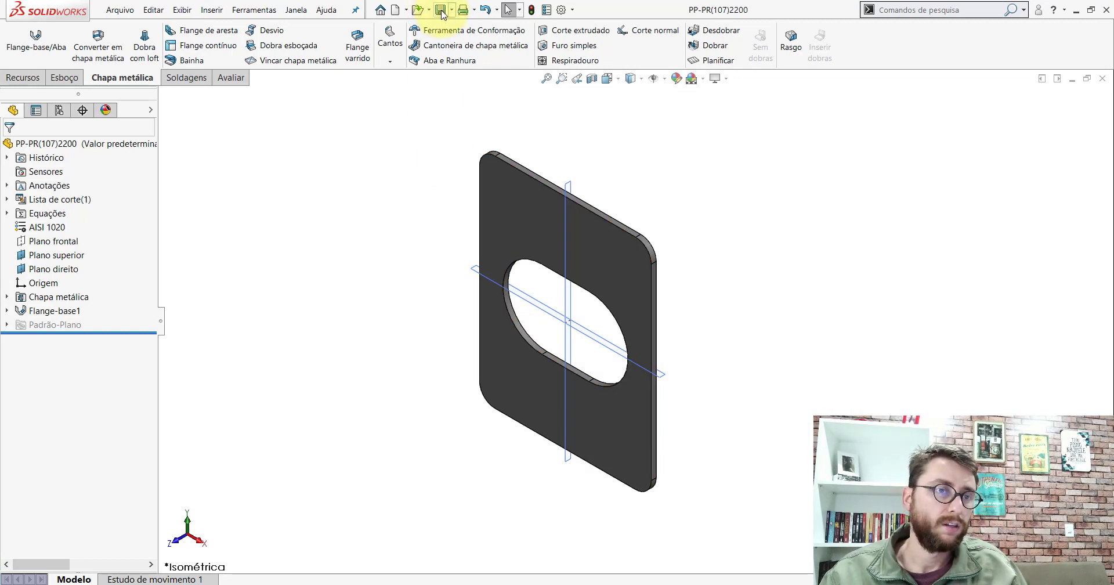
Close the plate window and collapse the assembly tree to its top-level components
click(1102, 78)
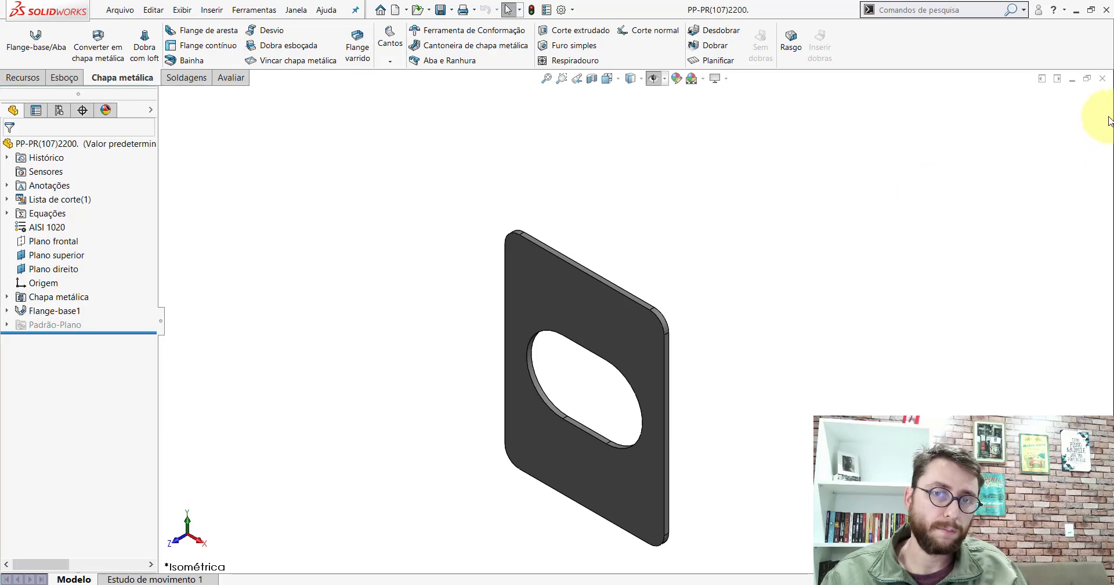
click(1103, 78)
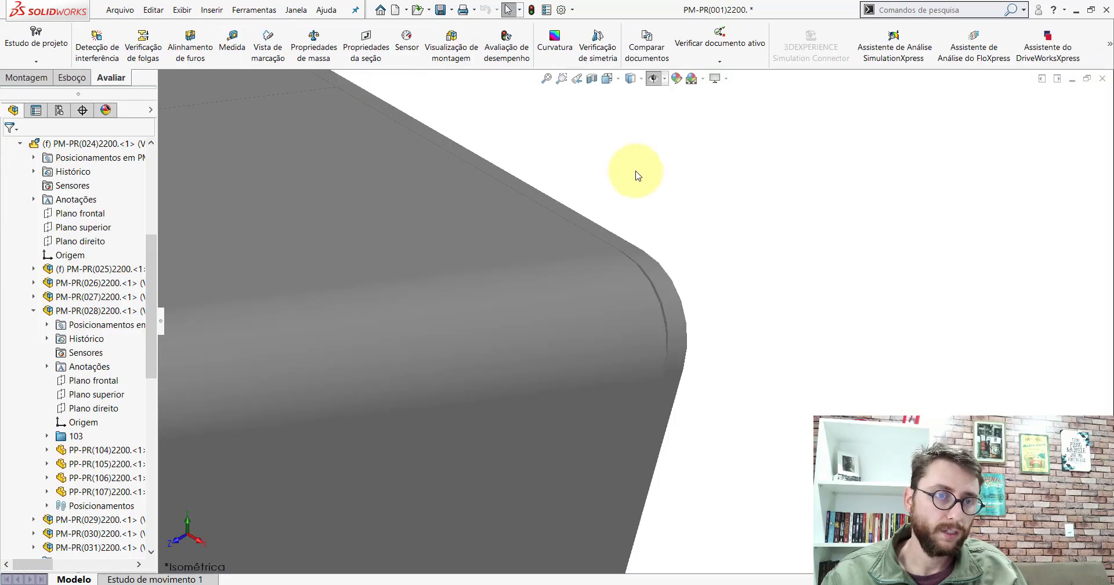
scroll(638, 176, up, 3)
scroll(592, 236, up, 3)
scroll(587, 249, up, 3)
scroll(592, 256, up, 3)
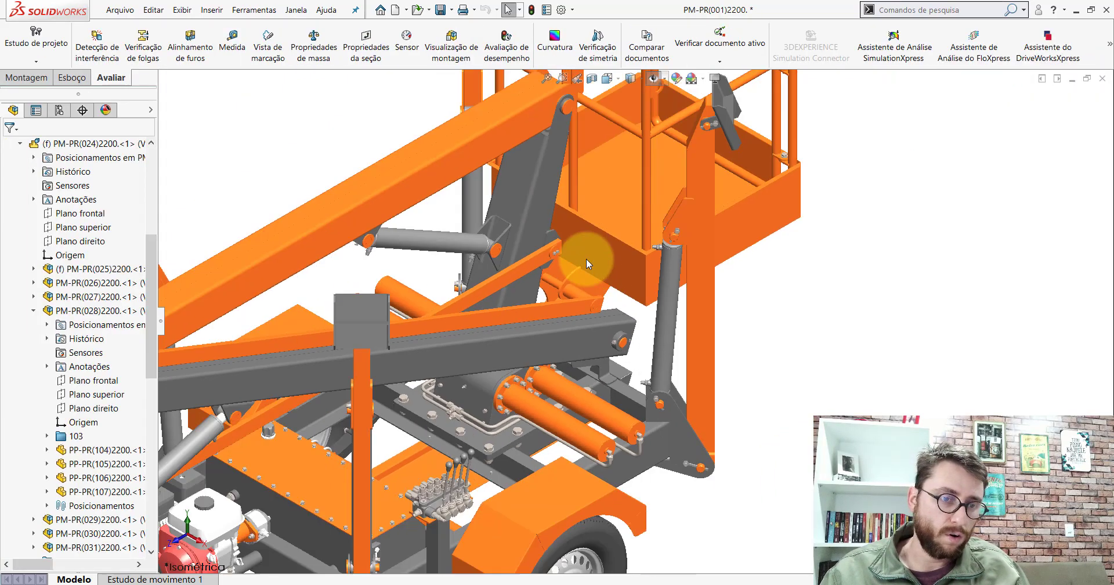
scroll(586, 259, up, 3)
scroll(586, 259, up, 2)
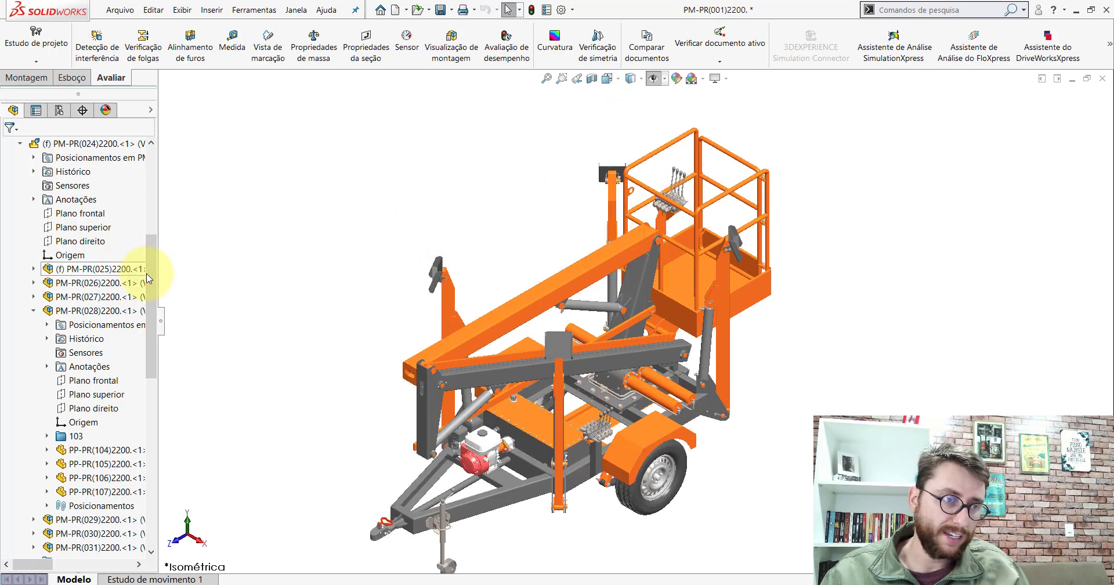
drag(150, 279, 161, 154)
click(7, 254)
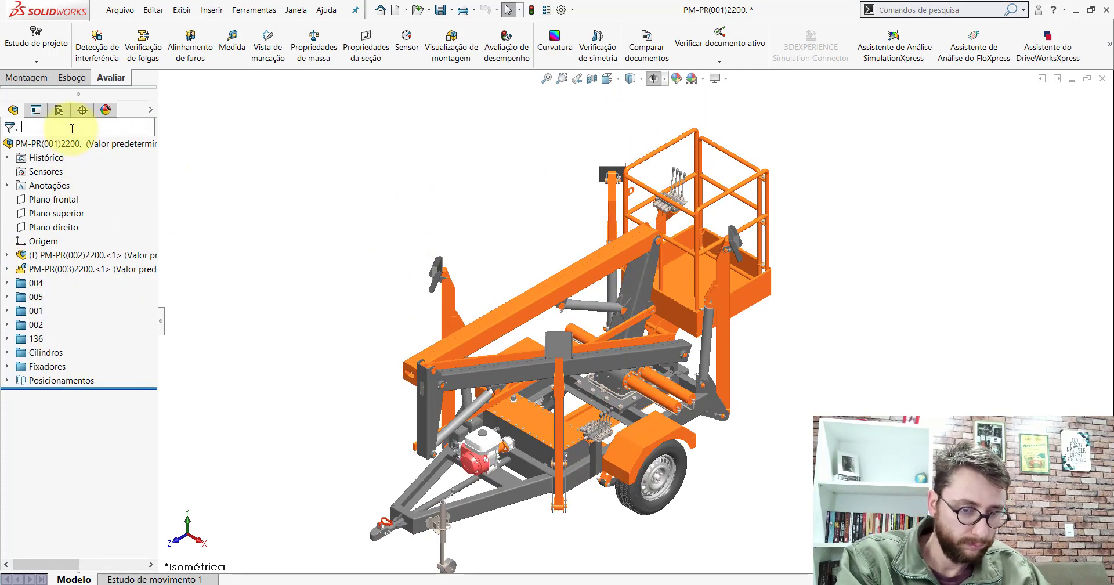
Filter the assembly tree for 106, then clear the filter and select the PP-PR(106) pin
text((106)
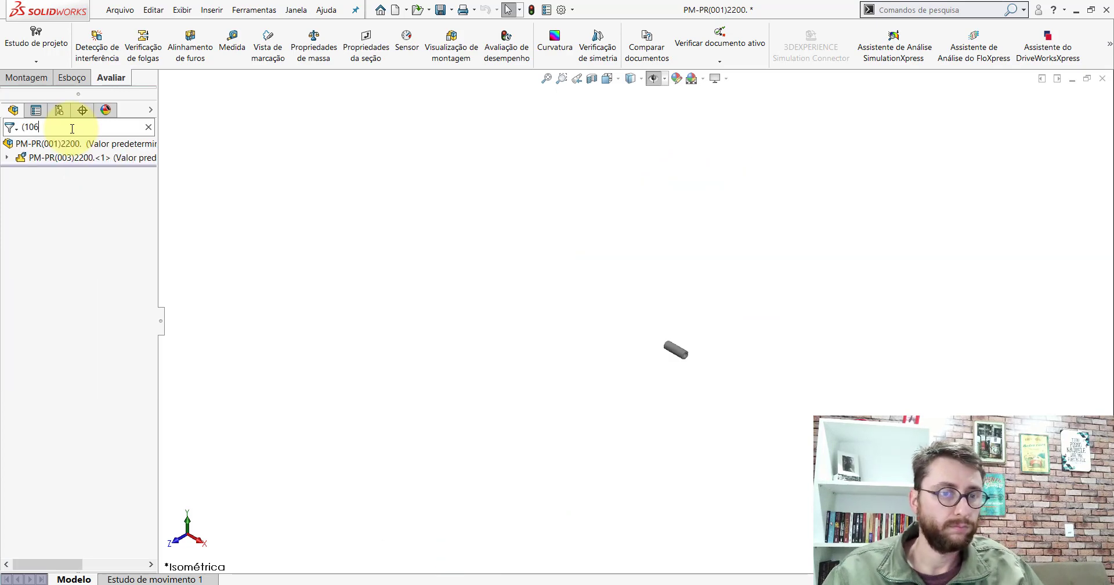
scroll(693, 374, down, 2)
scroll(667, 325, down, 2)
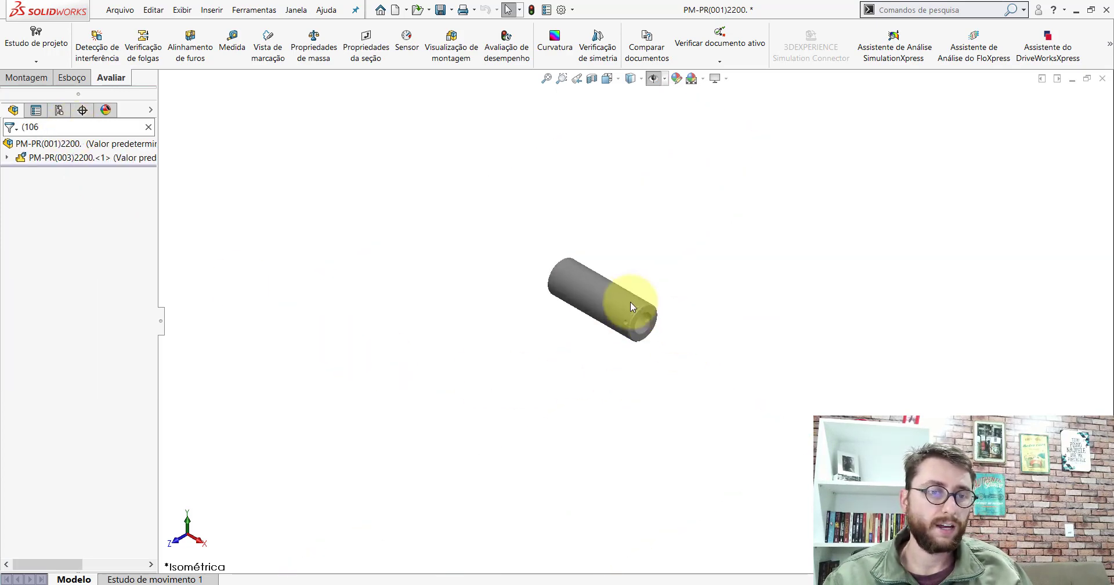
scroll(630, 307, down, 2)
scroll(638, 299, down, 3)
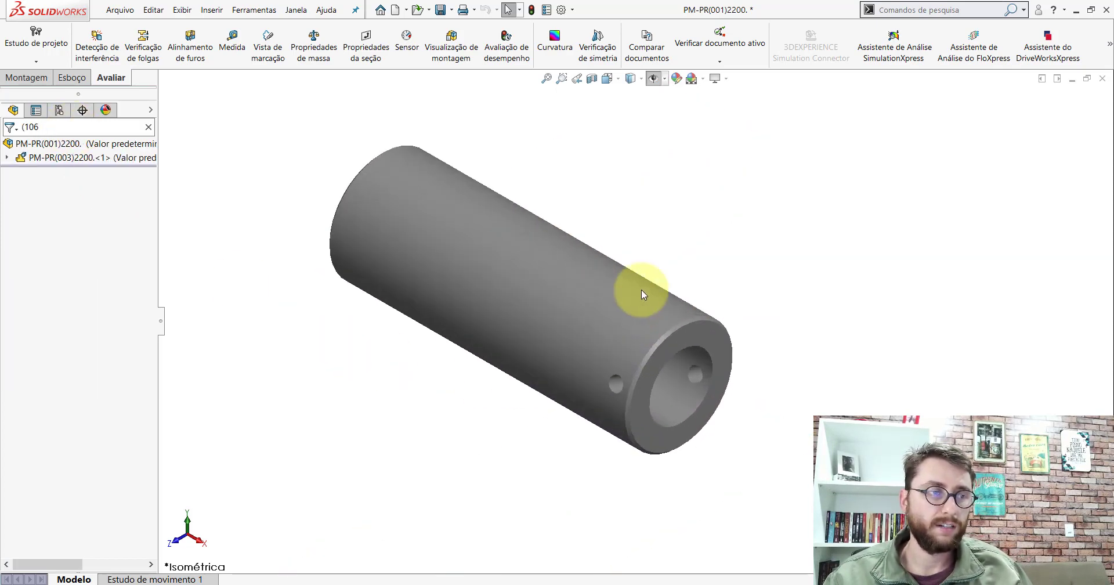
click(149, 127)
click(659, 318)
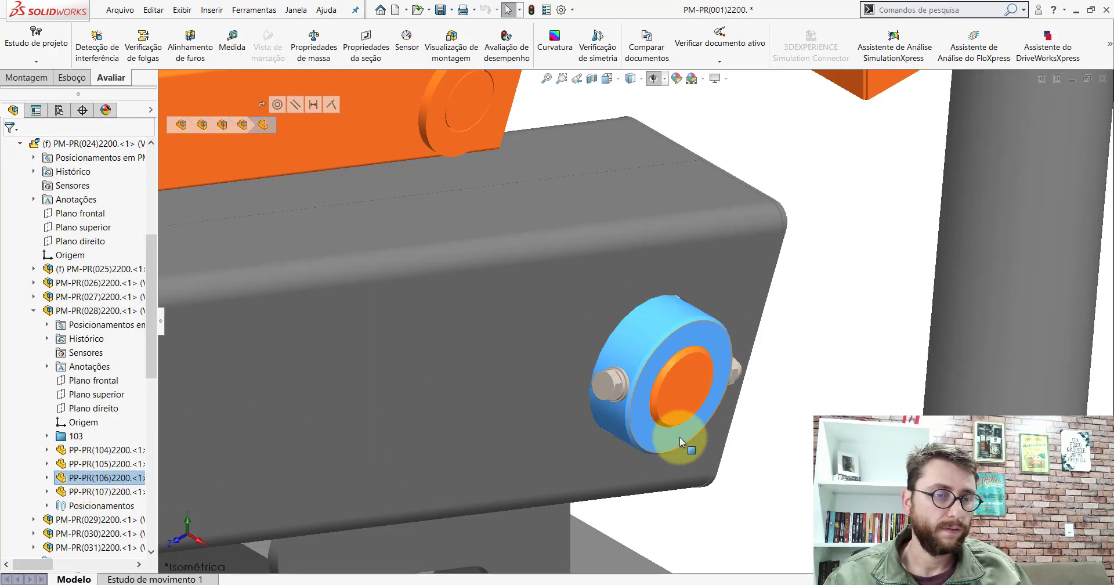
Orbit the assembly and reselect the PP-PR(106) pin on the beam end
scroll(677, 447, up, 3)
mouse_move(610, 374)
middle_down()
mouse_move(532, 298)
mouse_move(417, 295)
mouse_move(518, 331)
mouse_move(620, 395)
mouse_move(493, 319)
mouse_move(823, 288)
middle_up()
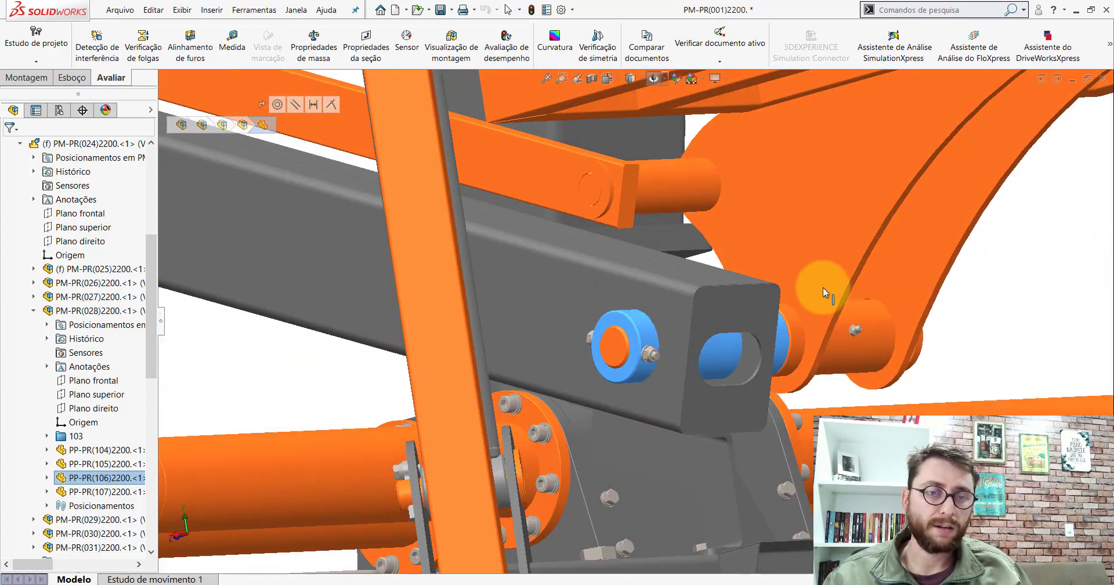
click(733, 313)
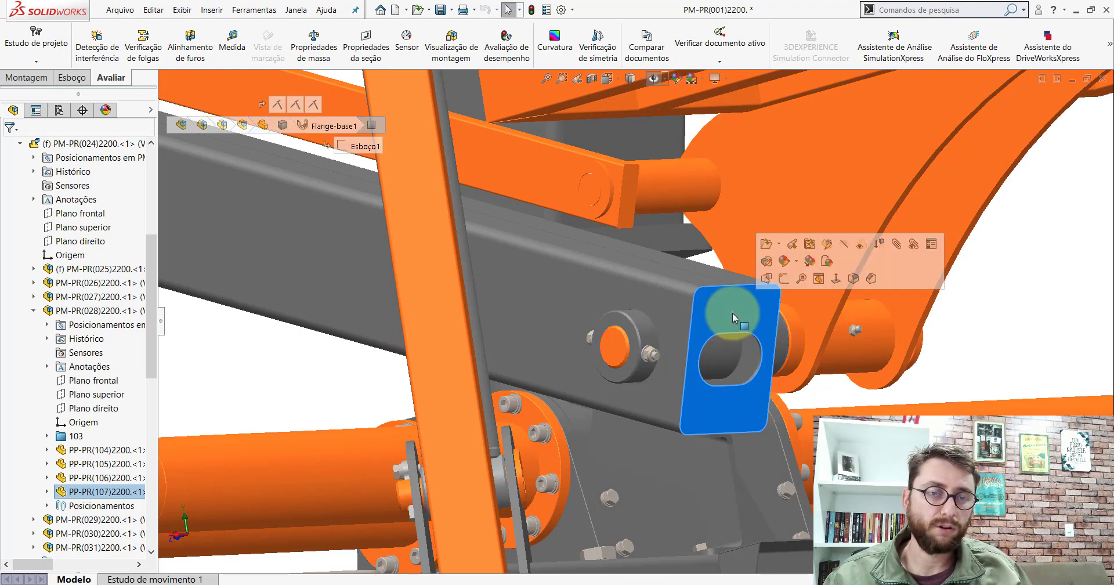
click(984, 360)
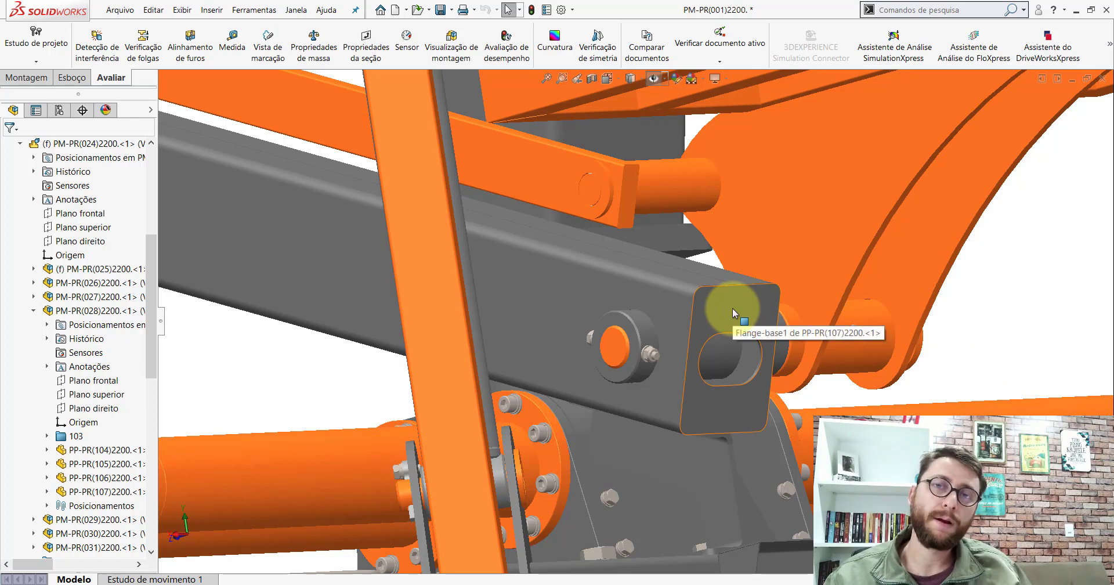
click(647, 323)
Set the assembly to an isometric view and adjust the zoom
middle_drag(618, 305, 631, 126)
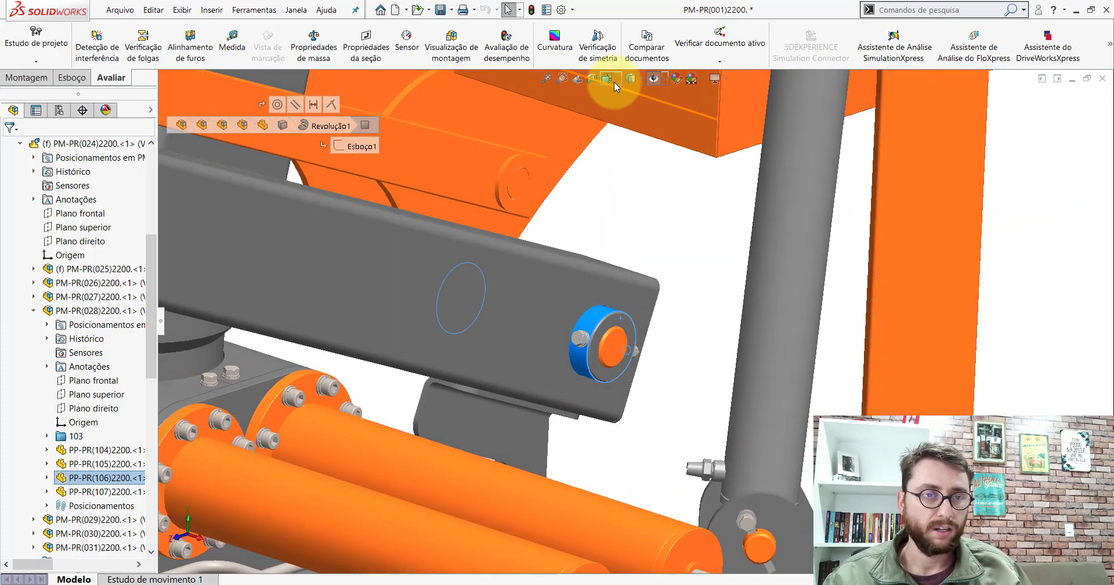
click(614, 81)
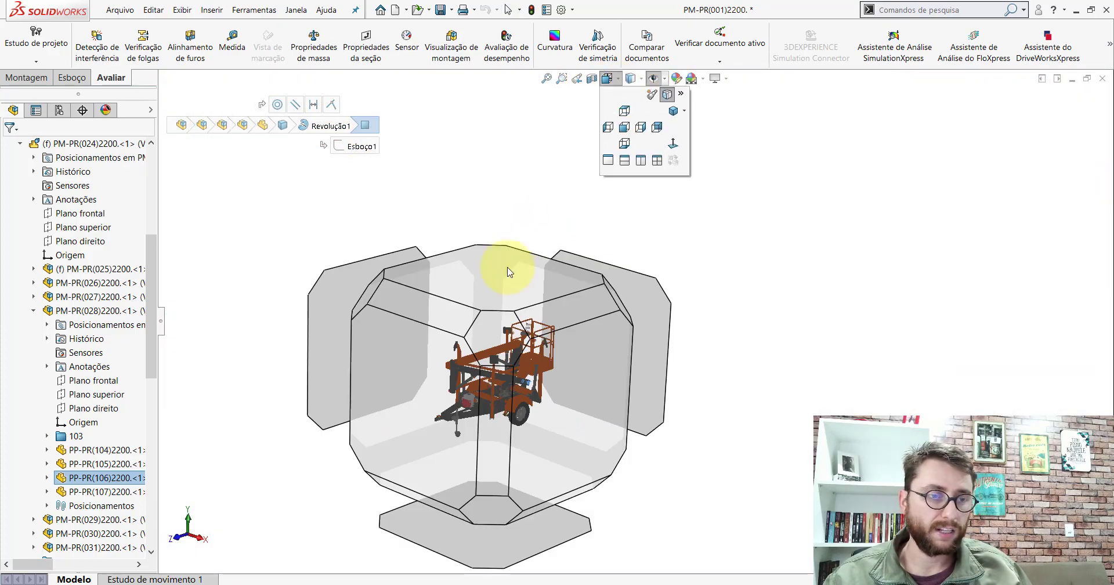
click(501, 319)
scroll(704, 318, down, 3)
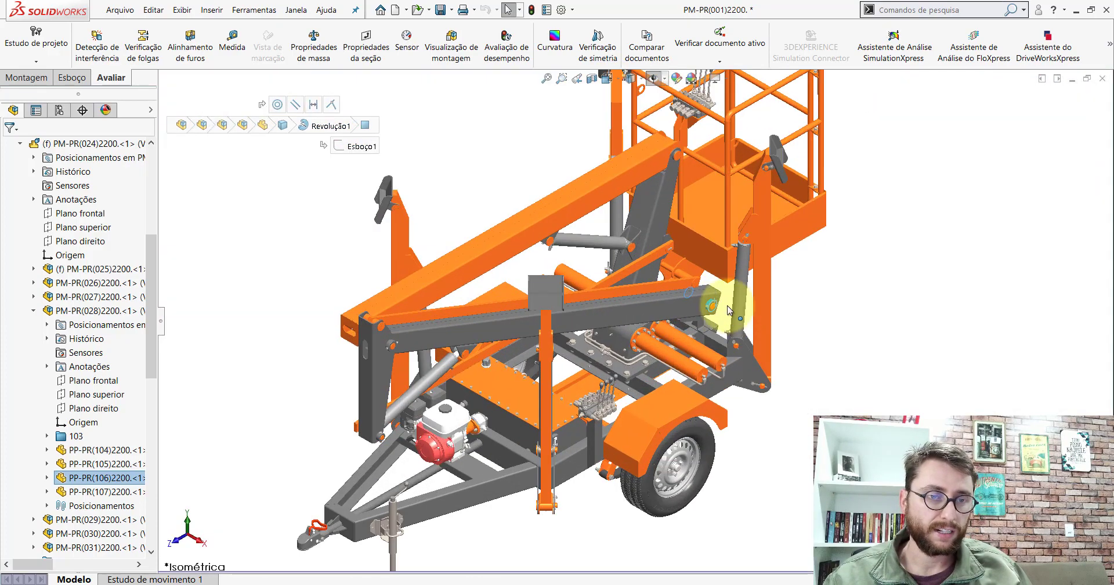
scroll(704, 318, down, 3)
scroll(704, 318, down, 3)
scroll(659, 304, down, 2)
scroll(609, 279, down, 2)
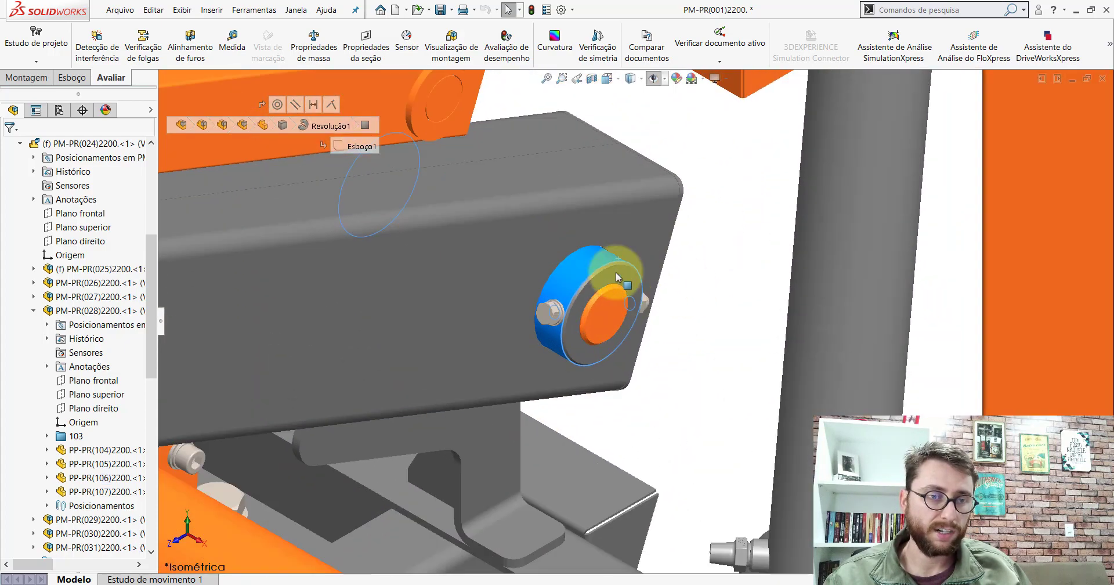
Open the PP-PR(106)2200 pin in its own window and snap it to a standard view
click(641, 198)
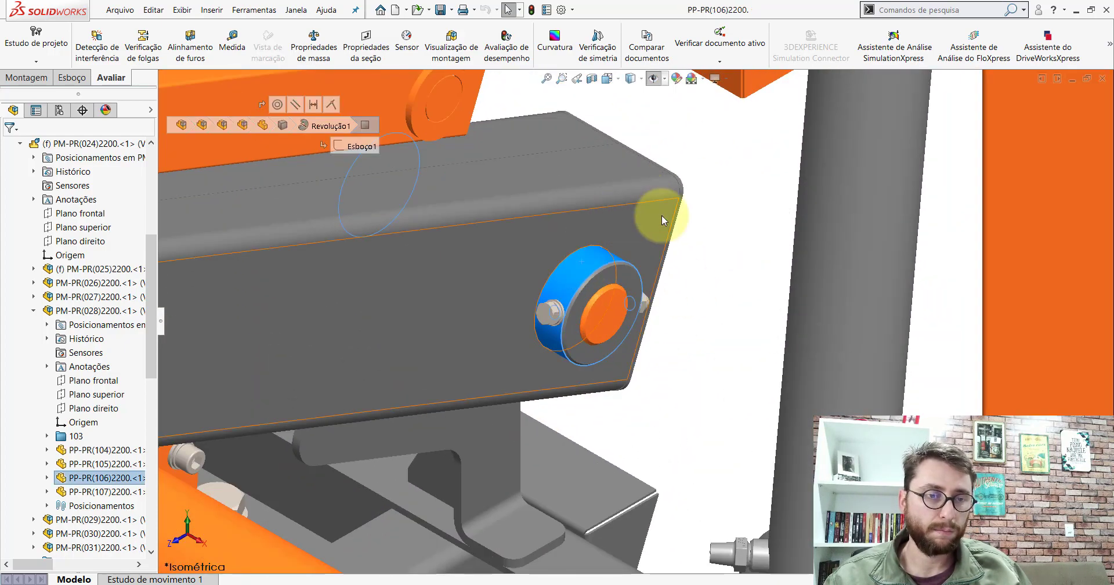
key(space)
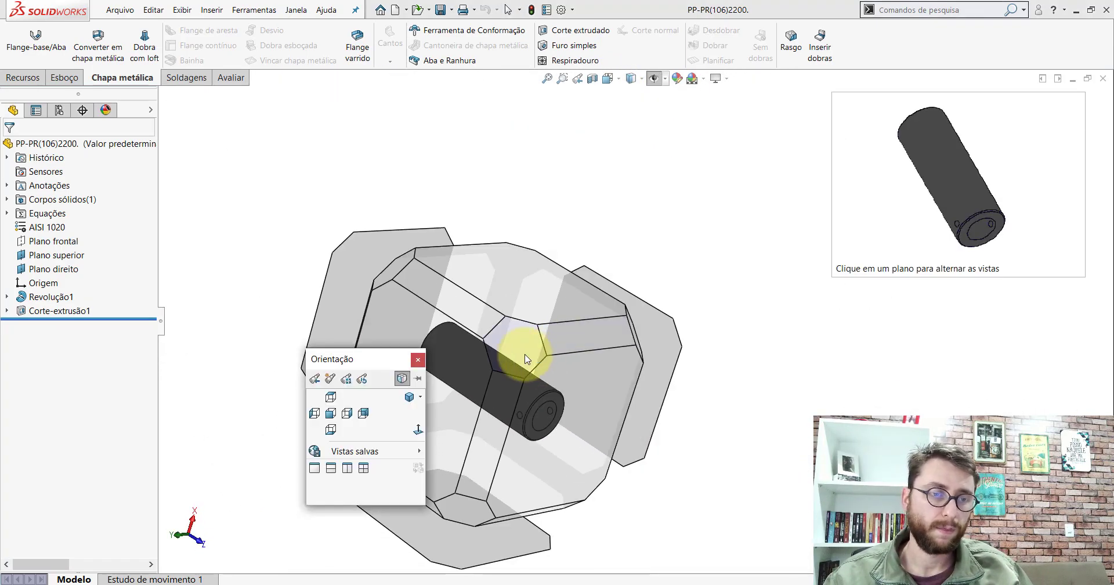
click(525, 359)
middle_drag(617, 319, 666, 352)
scroll(729, 323, up, 3)
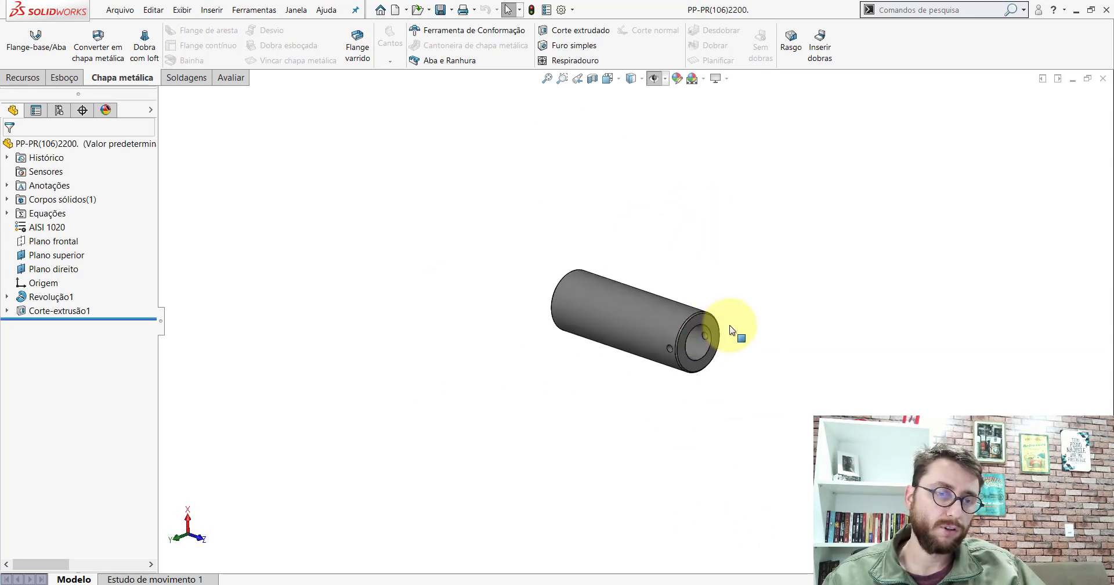
scroll(614, 290, down, 2)
Reorient the pin to a face view, orbit it, then snap it to isometric
key(space)
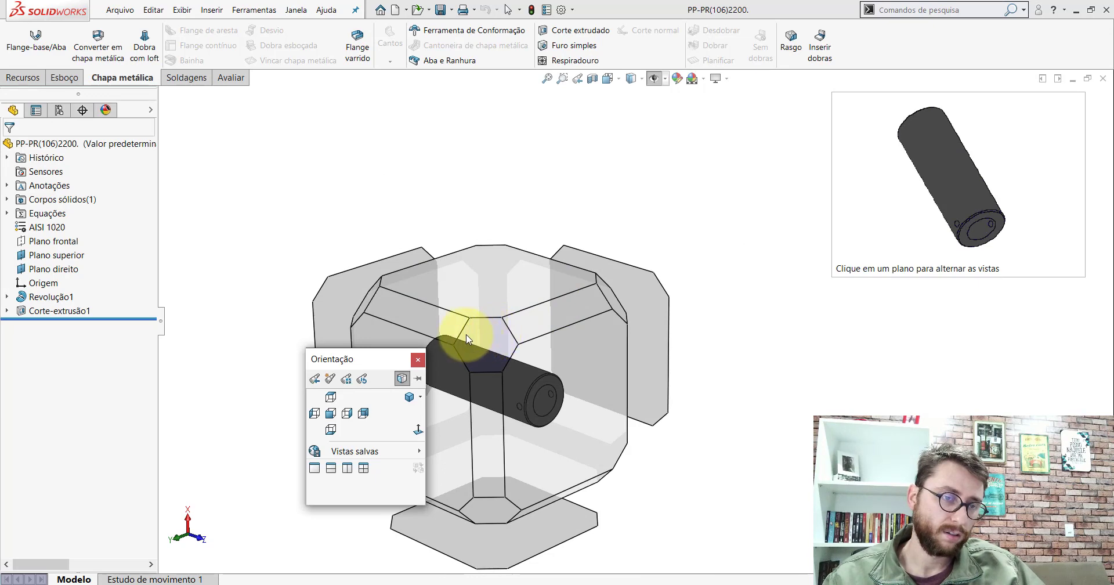
click(468, 340)
mouse_move(659, 368)
middle_down()
mouse_move(739, 249)
mouse_move(686, 425)
mouse_move(597, 318)
mouse_move(647, 467)
middle_up()
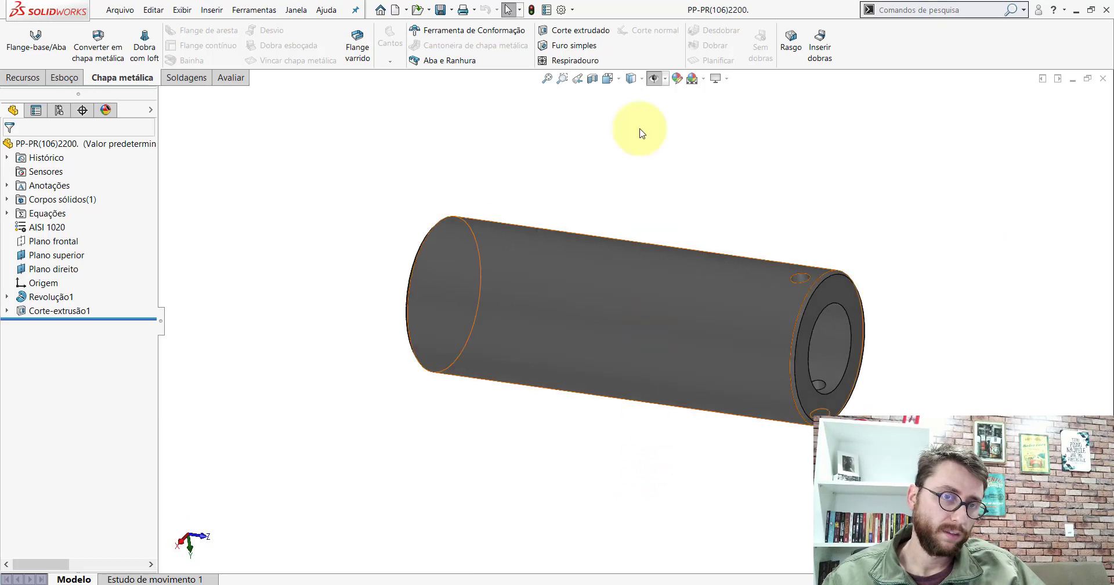
click(608, 78)
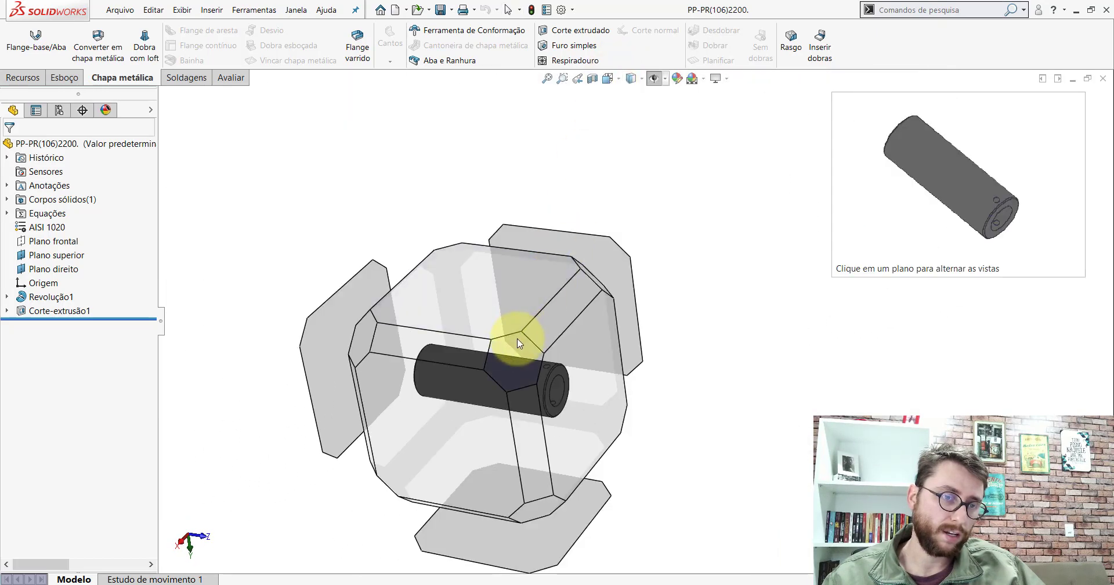
click(520, 341)
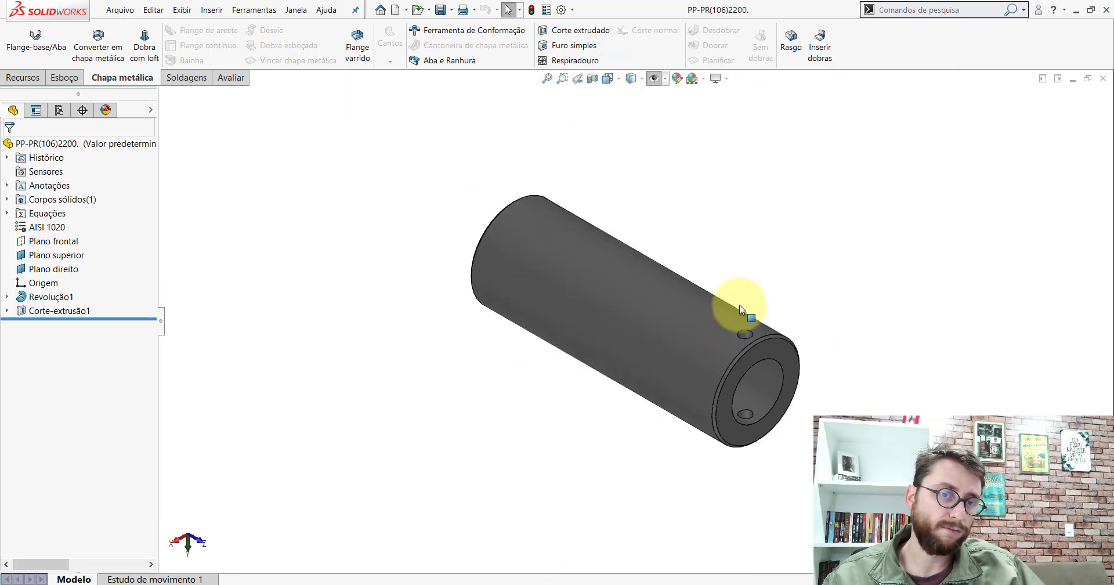
scroll(737, 307, up, 2)
scroll(625, 299, down, 2)
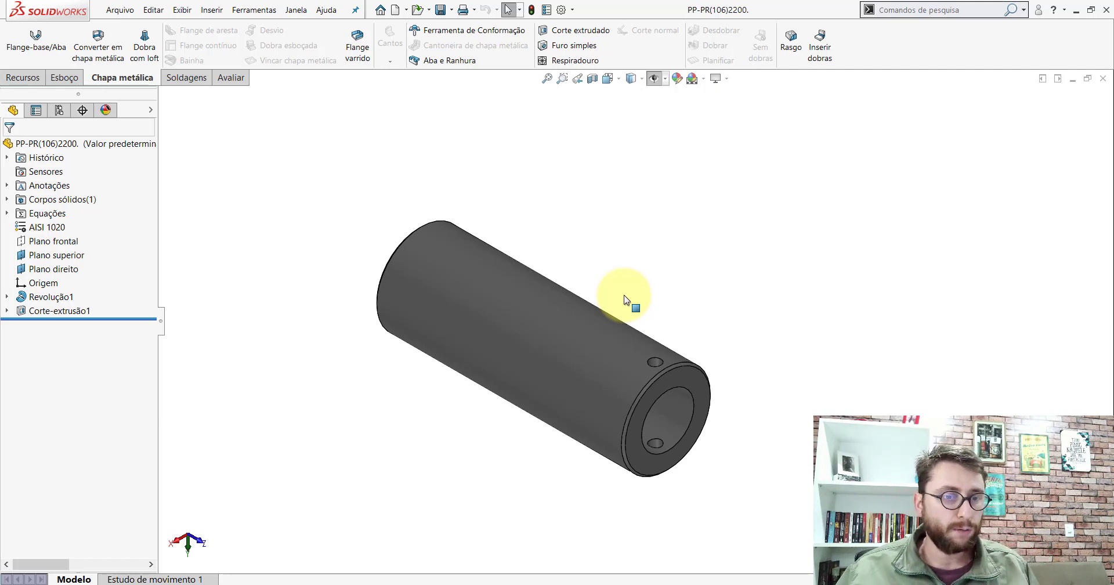
Inspect the pin's end rim edge, then show the Avaliar (Evaluate) tools
scroll(677, 379, down, 3)
scroll(677, 378, down, 2)
click(645, 310)
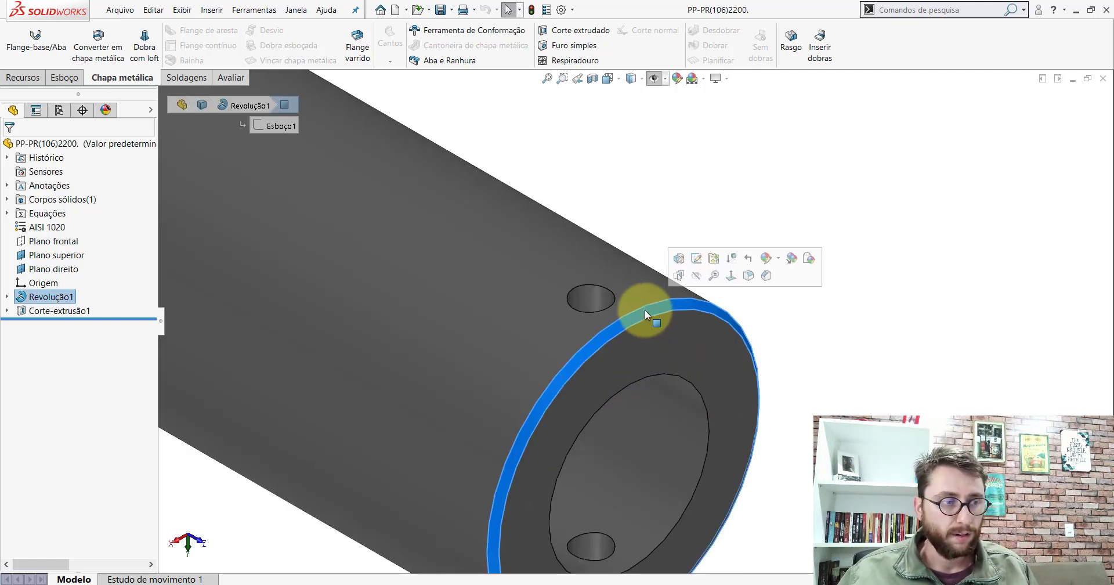
click(794, 140)
scroll(650, 364, up, 2)
scroll(531, 290, up, 3)
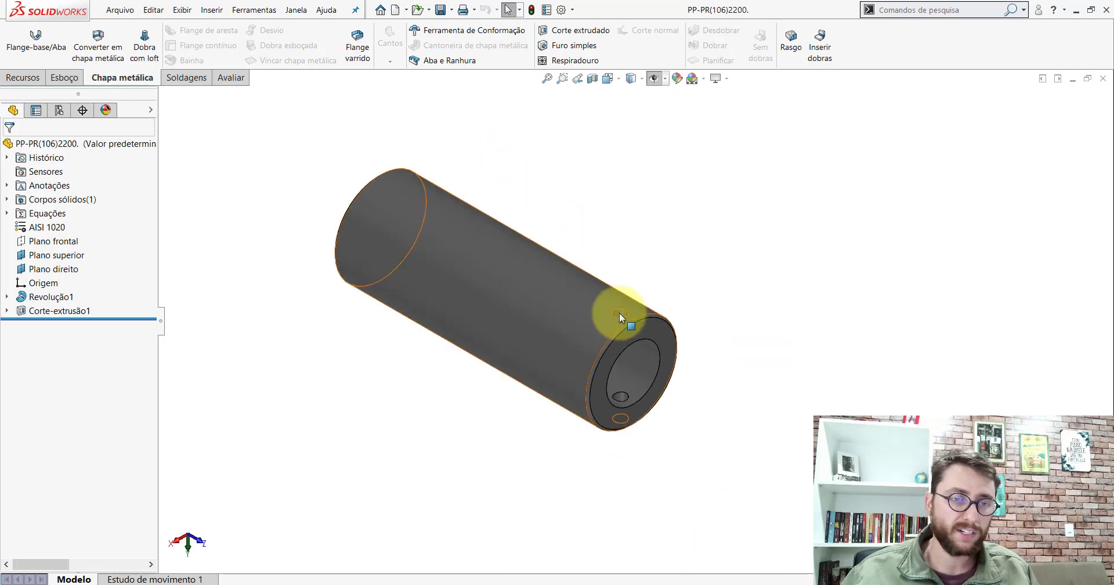
click(224, 77)
key(m)
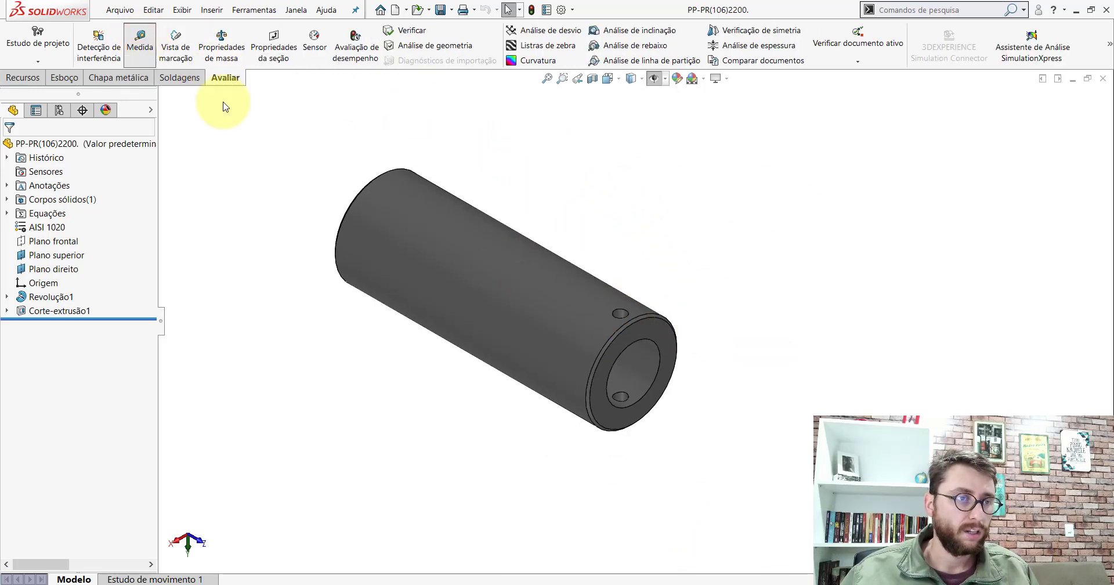
click(587, 295)
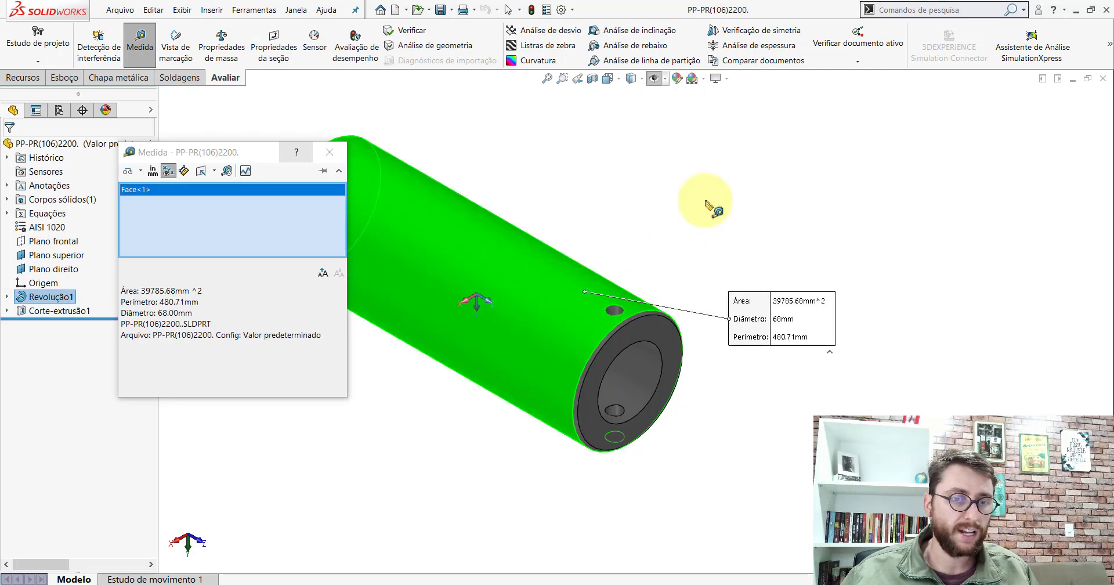
click(701, 287)
click(641, 362)
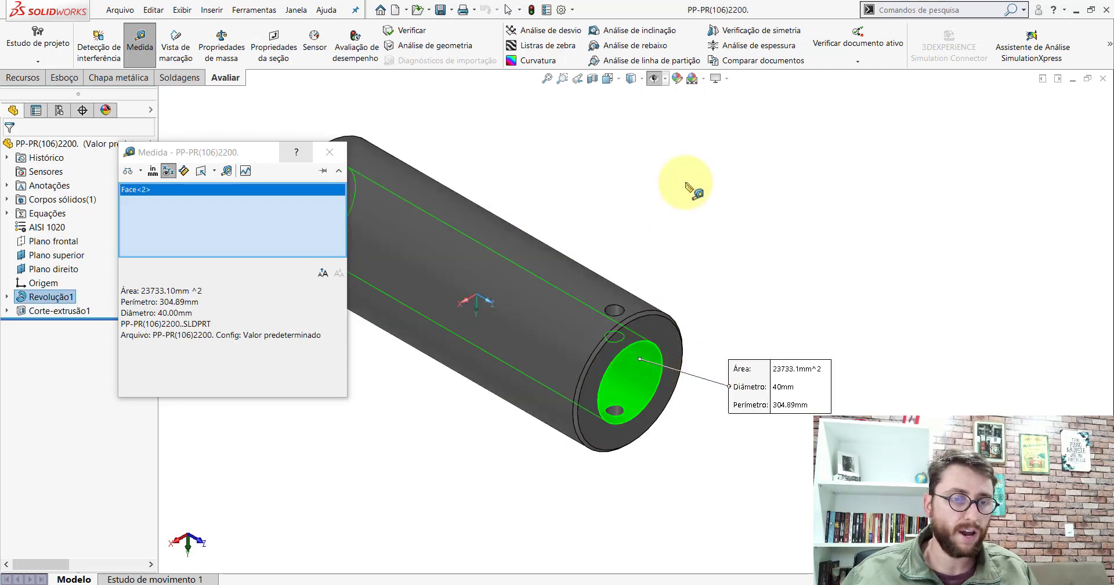
click(691, 180)
scroll(659, 316, down, 5)
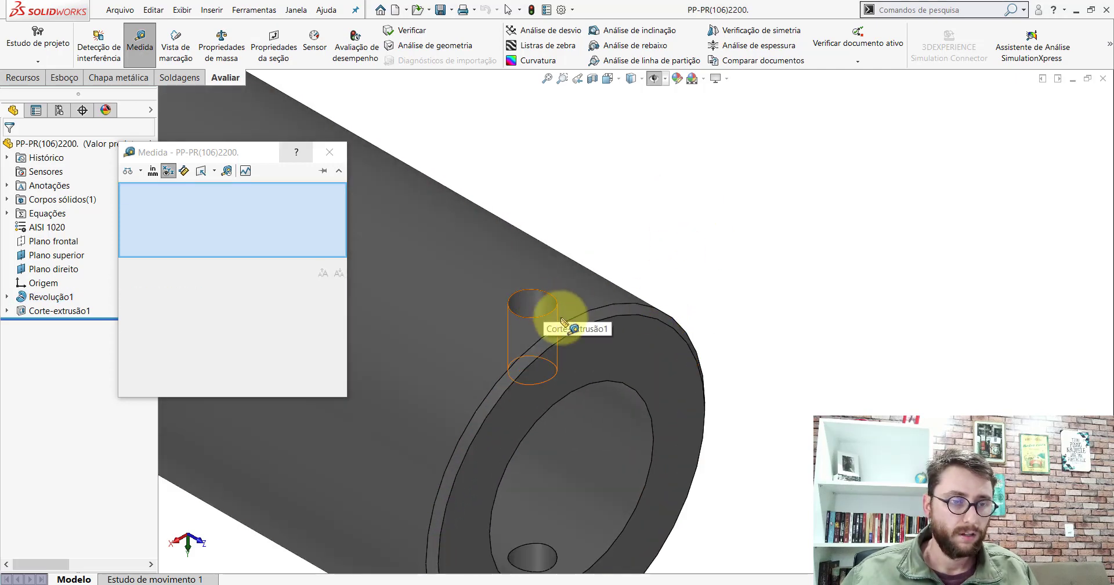
click(578, 328)
click(580, 332)
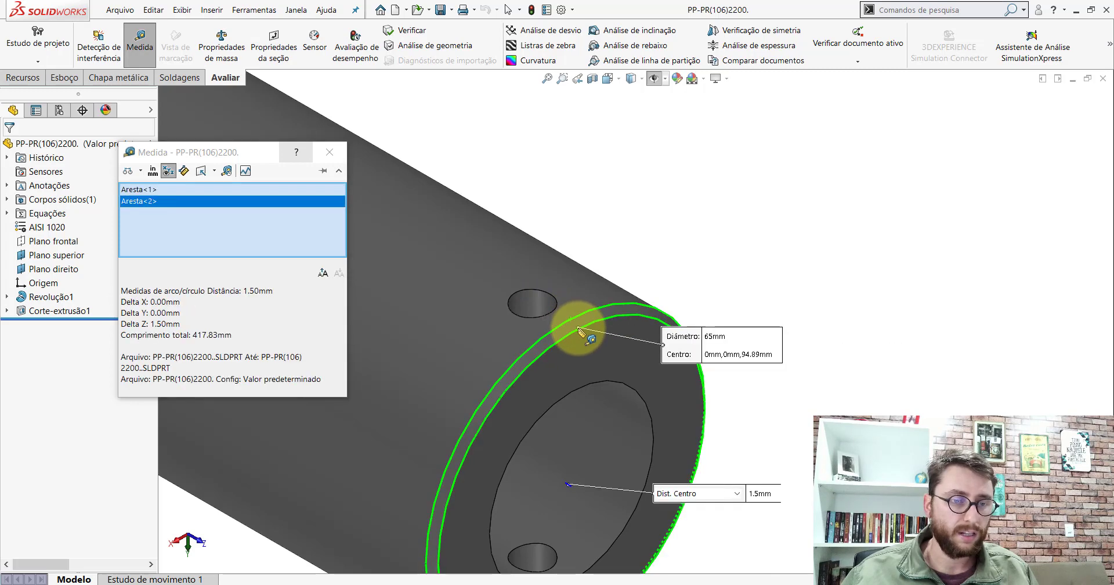
click(707, 206)
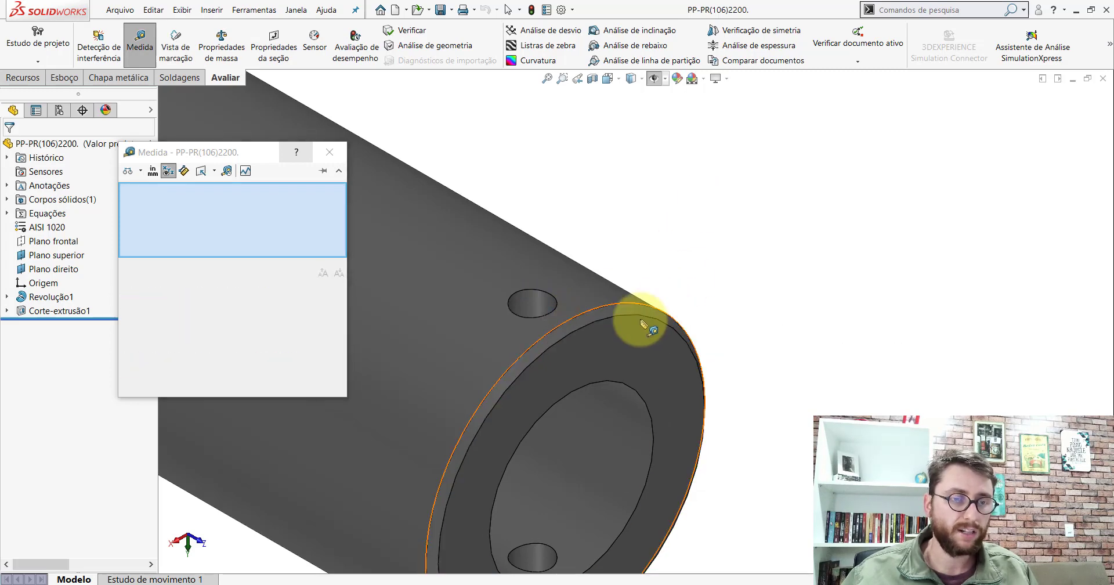
click(592, 340)
scroll(584, 323, up, 5)
mouse_move(497, 266)
middle_down()
mouse_move(584, 266)
mouse_move(470, 255)
mouse_move(586, 215)
middle_up()
click(469, 253)
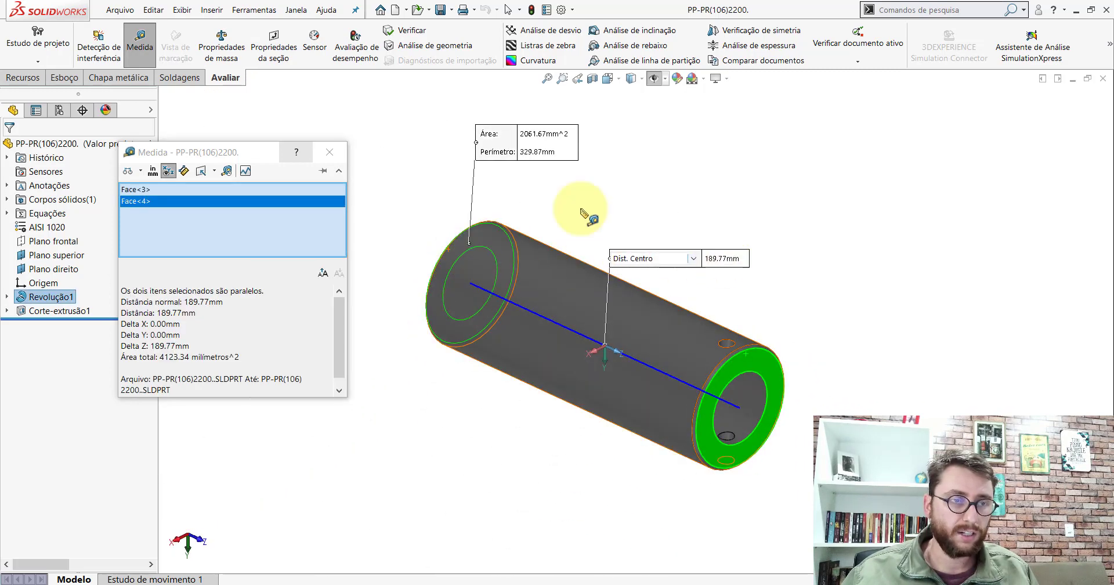
click(329, 152)
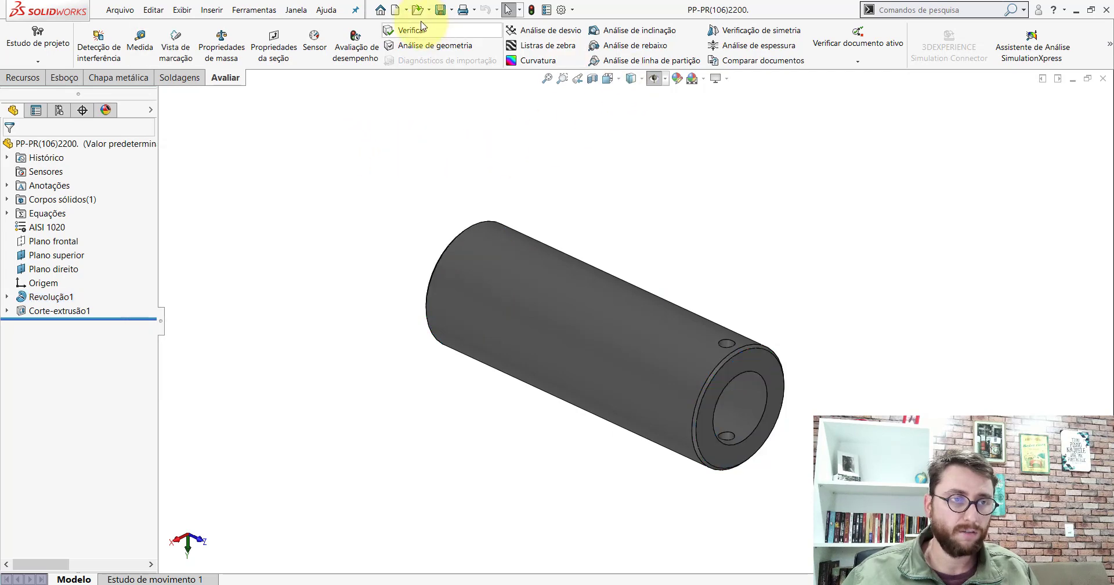
Create a new part, set an isometric view and start a sketch on Plano frontal
click(396, 10)
double_click(323, 178)
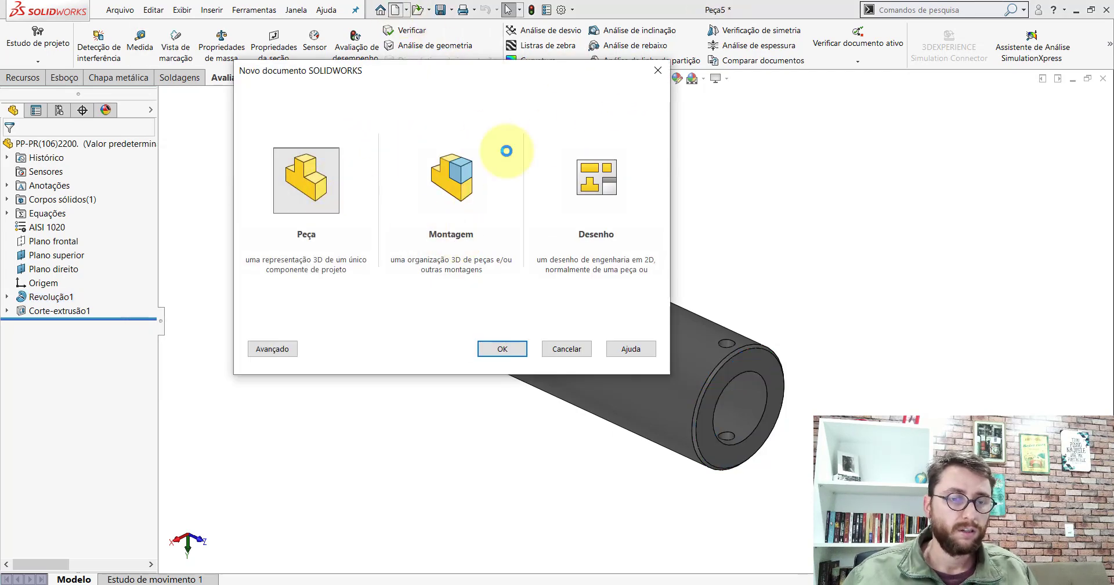
click(608, 78)
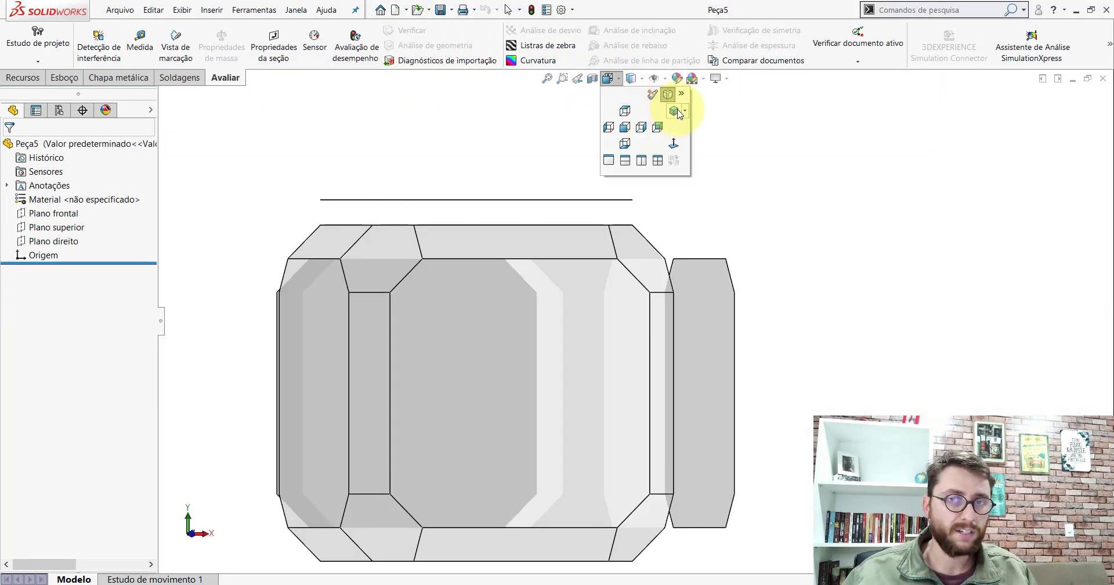
click(674, 96)
click(54, 214)
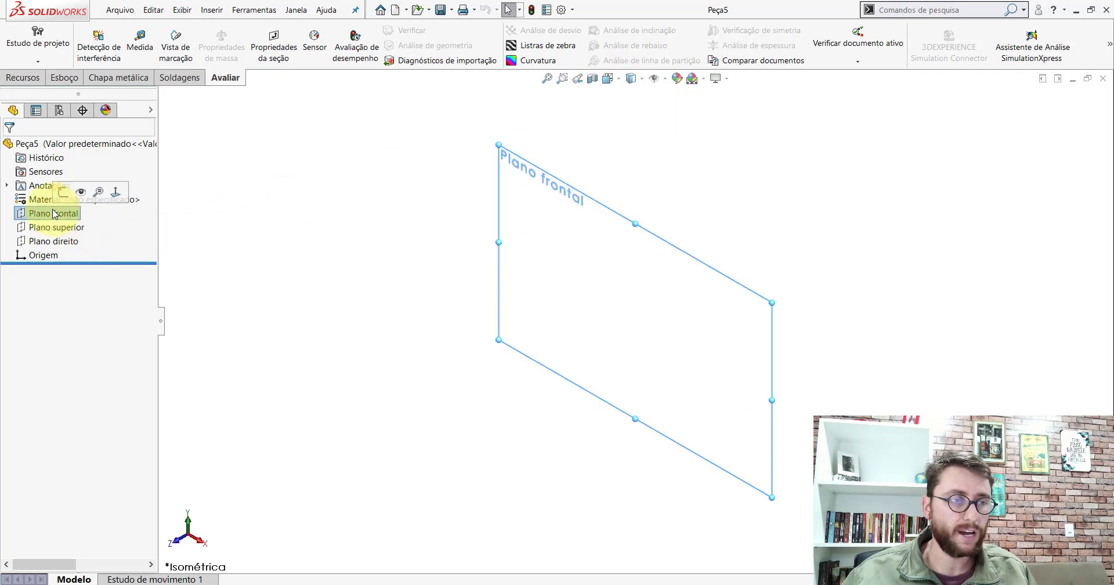
click(64, 192)
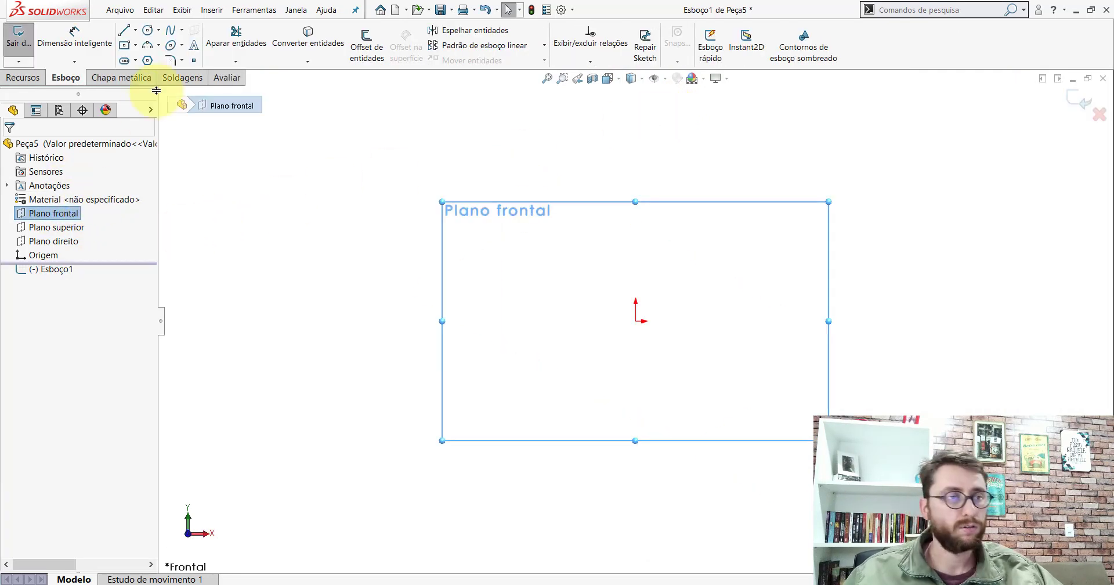
Draw a horizontal centerline and centre it on the origin with a Midpoint relation
click(137, 30)
click(143, 61)
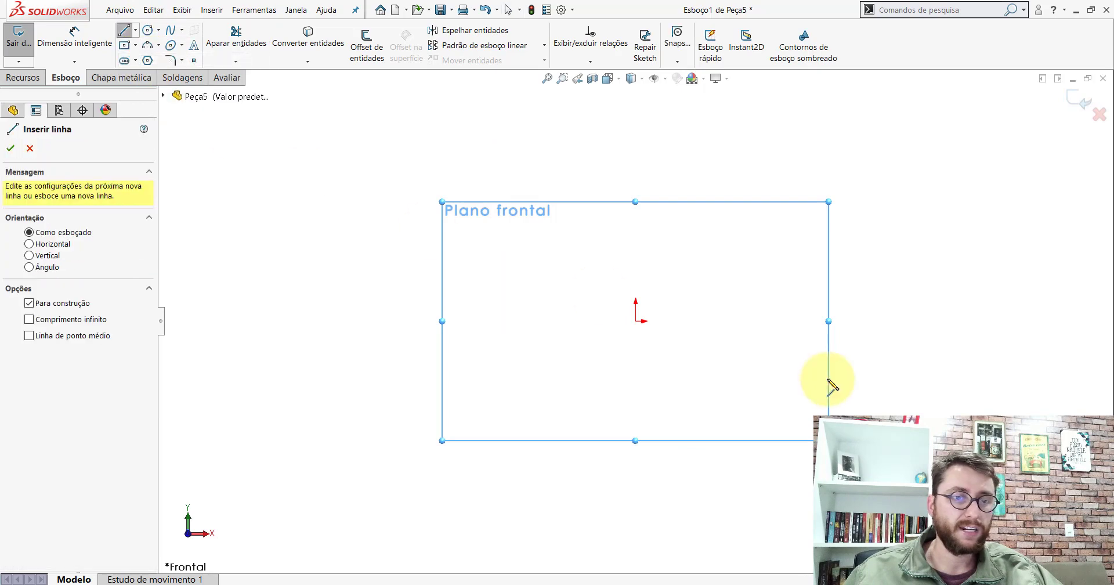
click(311, 283)
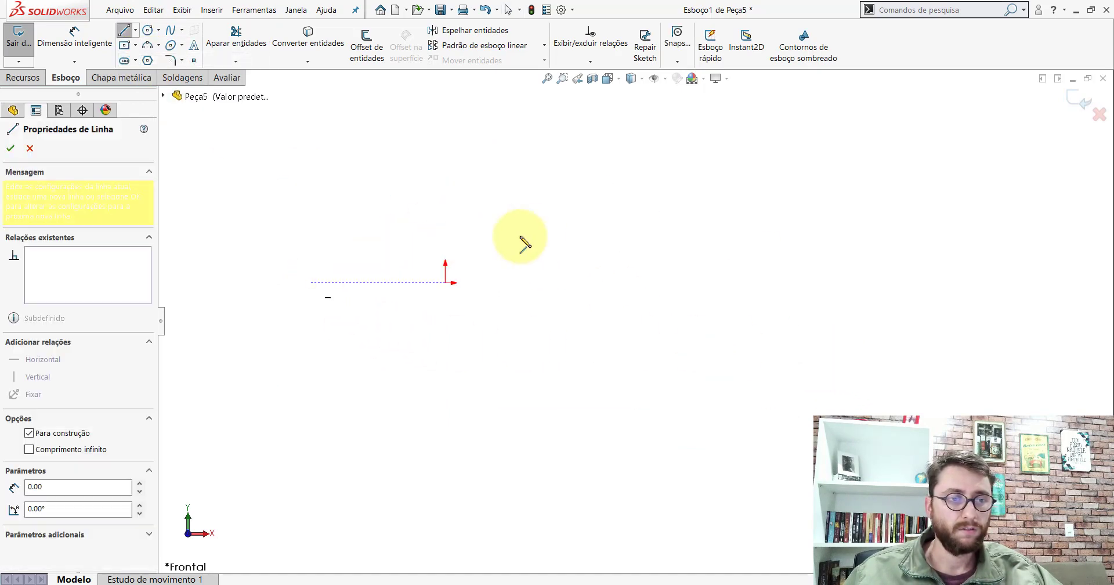
click(594, 283)
key(Escape)
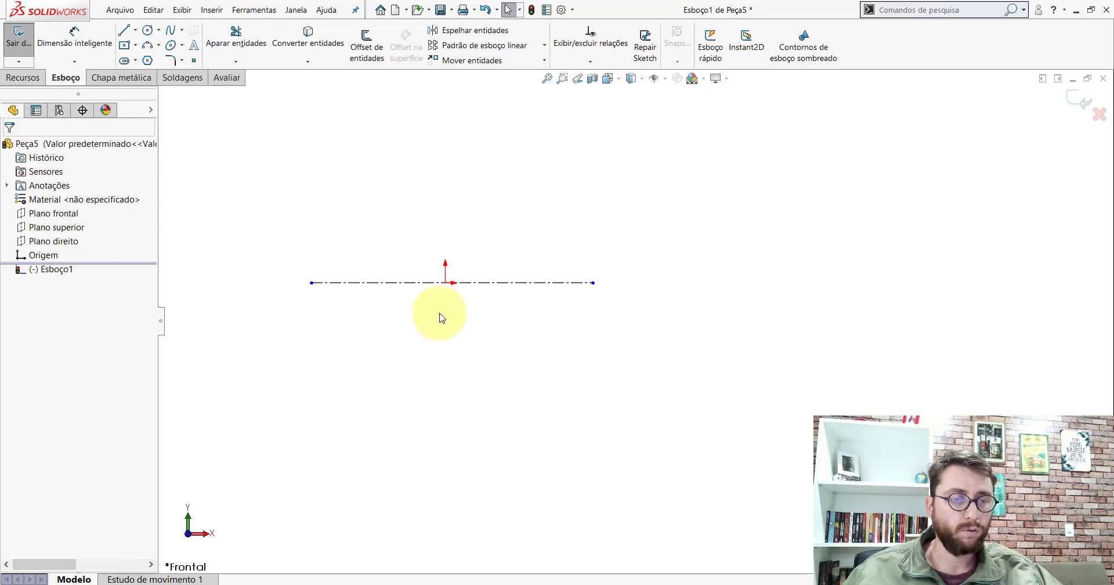
click(483, 284)
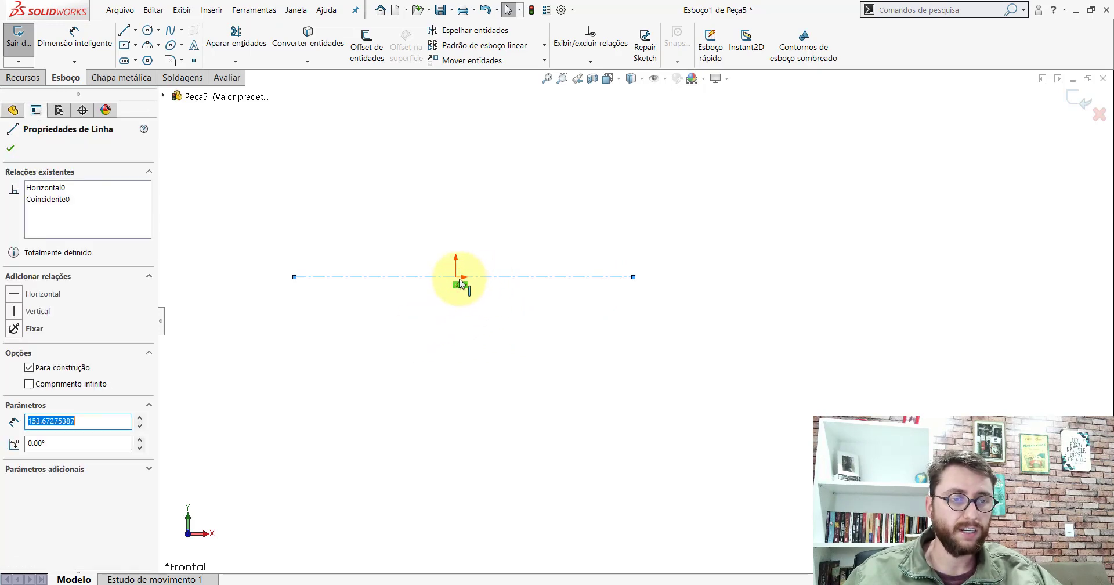
ctrl+click(458, 276)
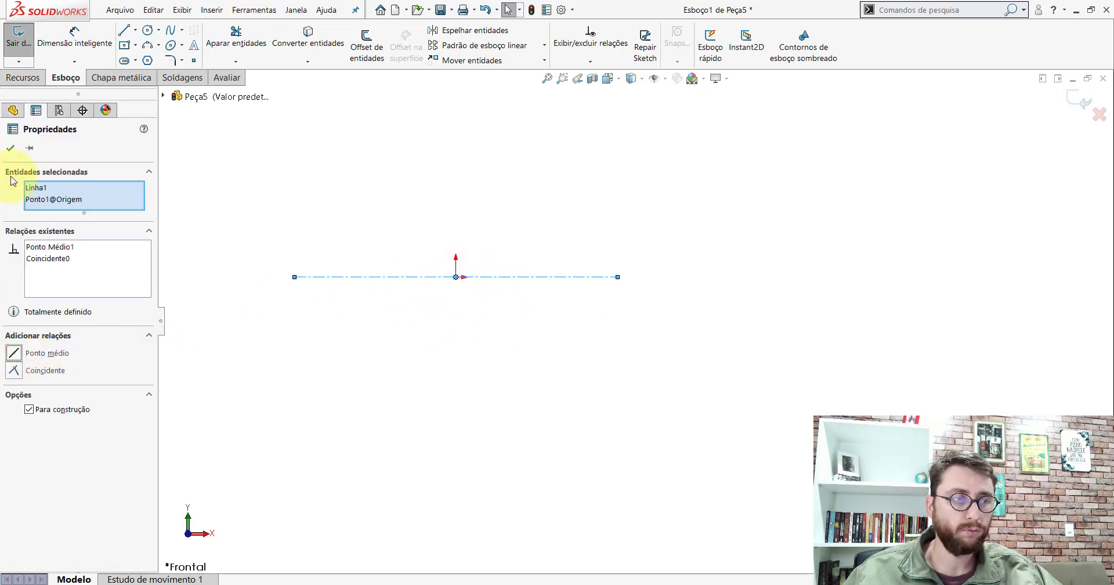
click(11, 148)
Draw three lines forming the rectangle's left, top and right edges above the centerline
click(124, 30)
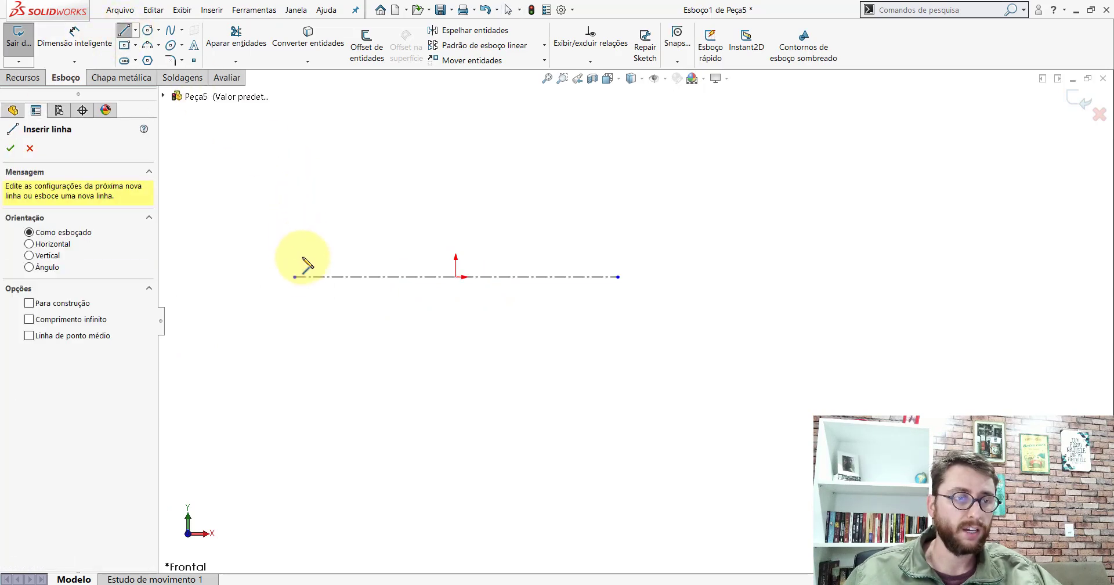
click(294, 277)
click(295, 221)
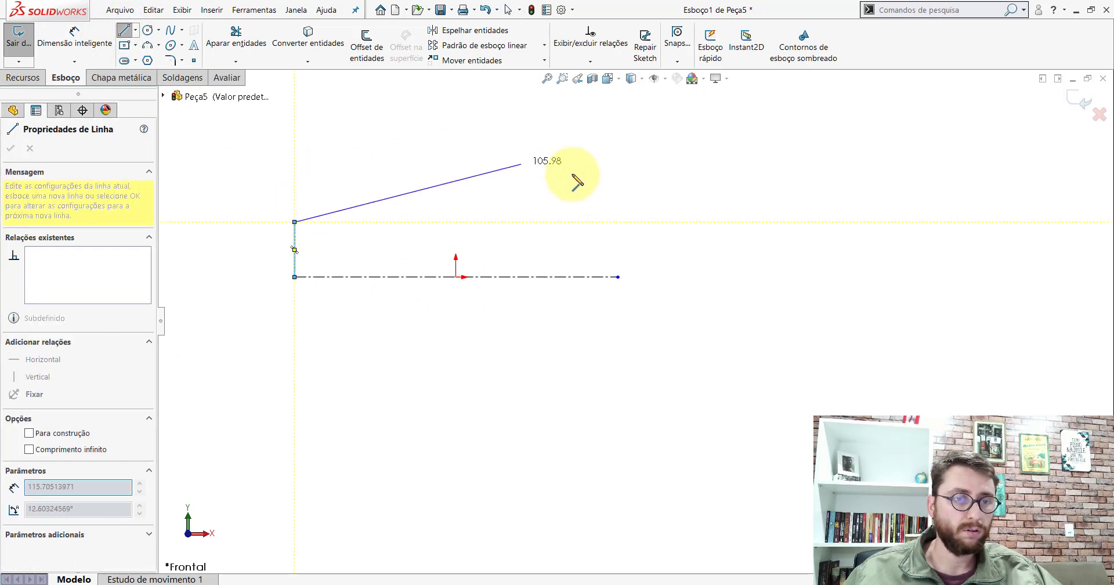
click(618, 222)
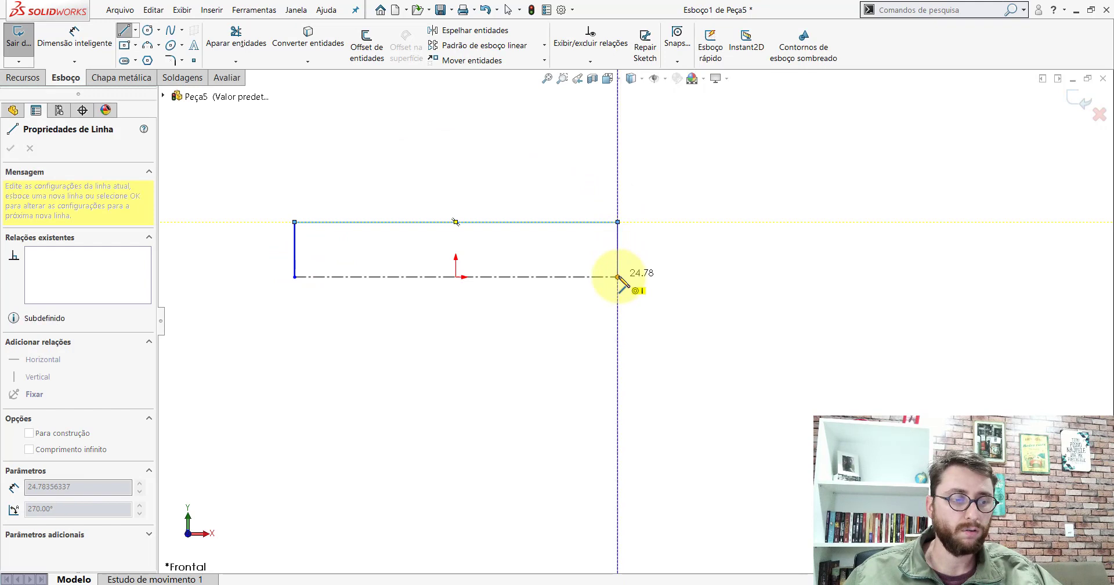
click(617, 277)
key(Escape)
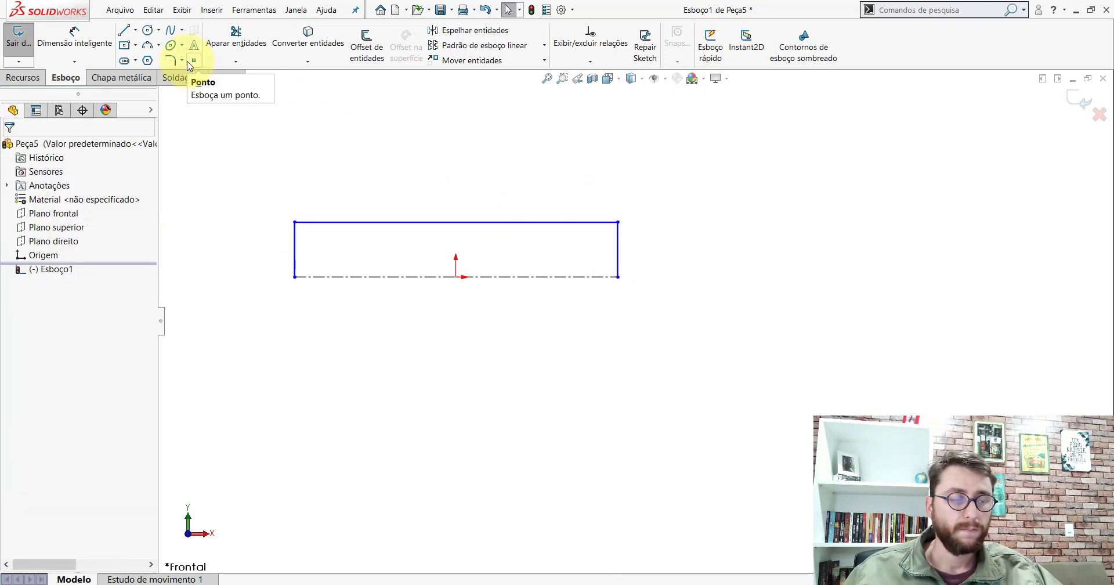
Draw the closing bottom line of the rectangular profile
click(124, 32)
scroll(348, 244, down, 5)
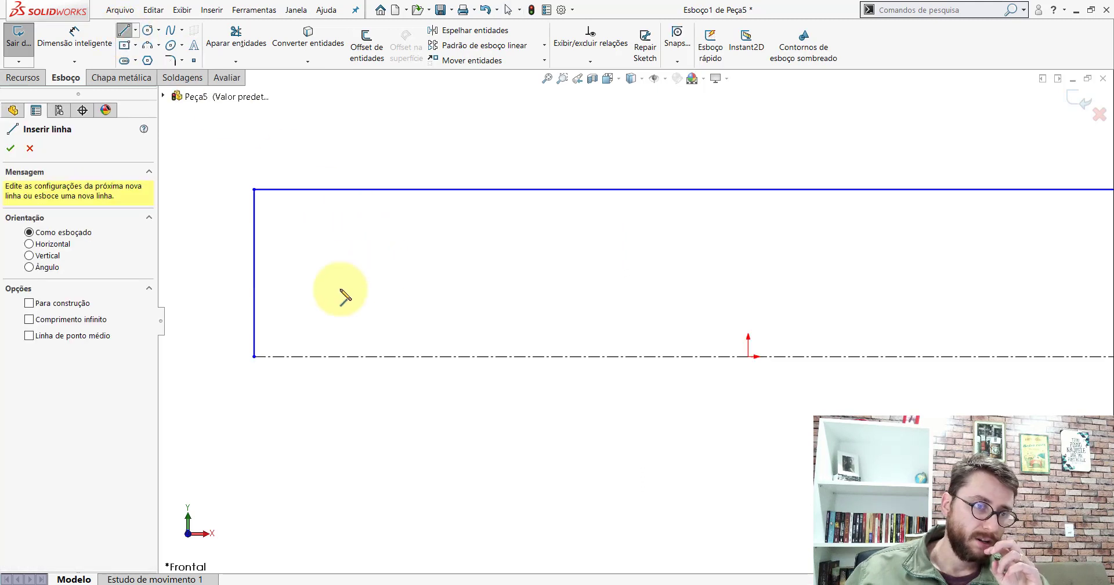
click(254, 306)
scroll(638, 302, up, 6)
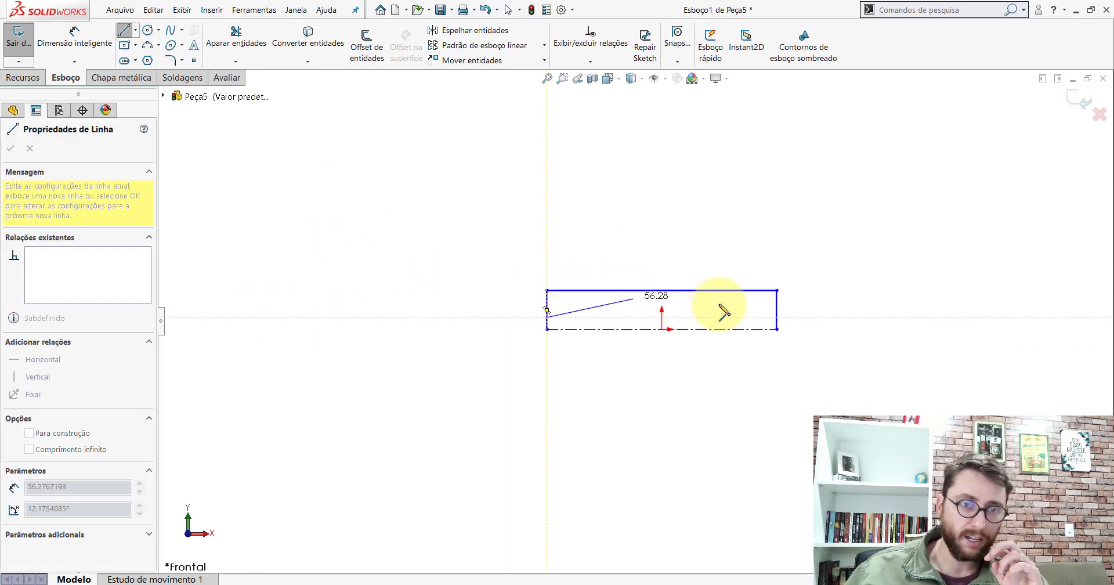
scroll(691, 322, down, 3)
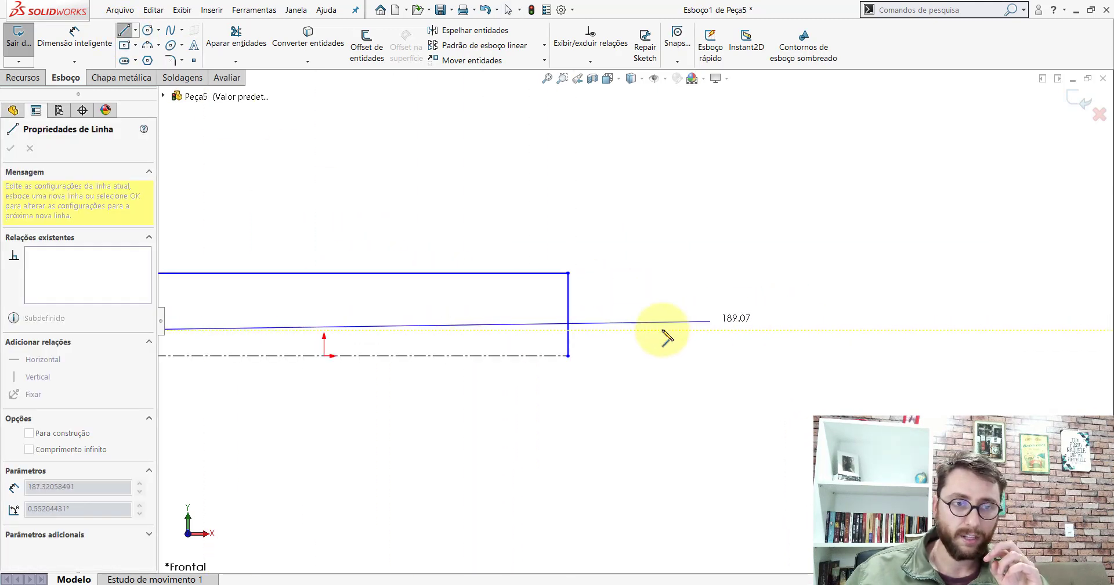
click(569, 331)
key(Escape)
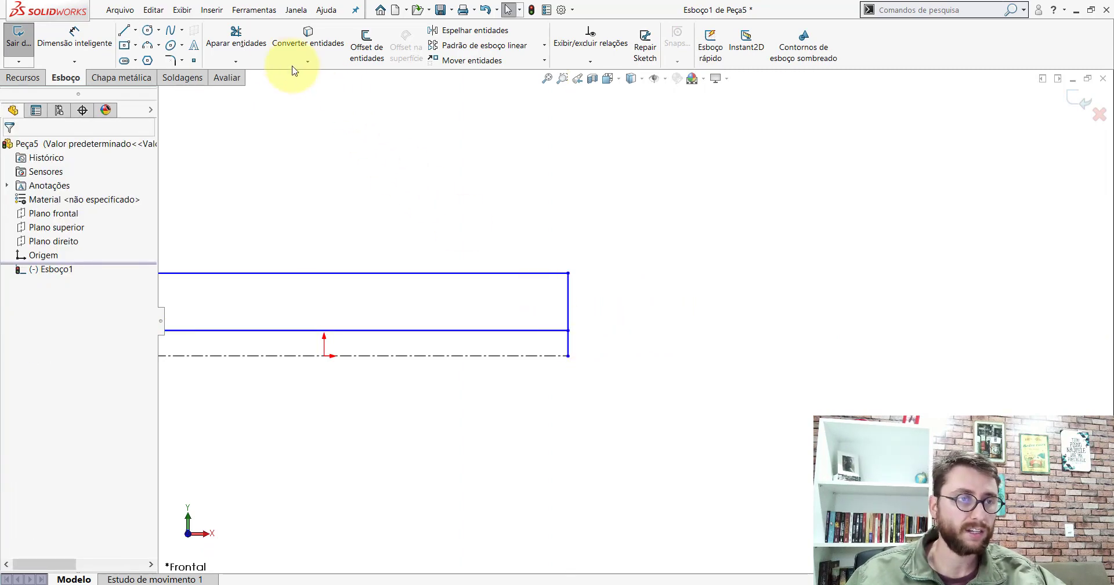
Add Vertical relations aligning both bottom rectangle corners with the centerline endpoints
click(254, 53)
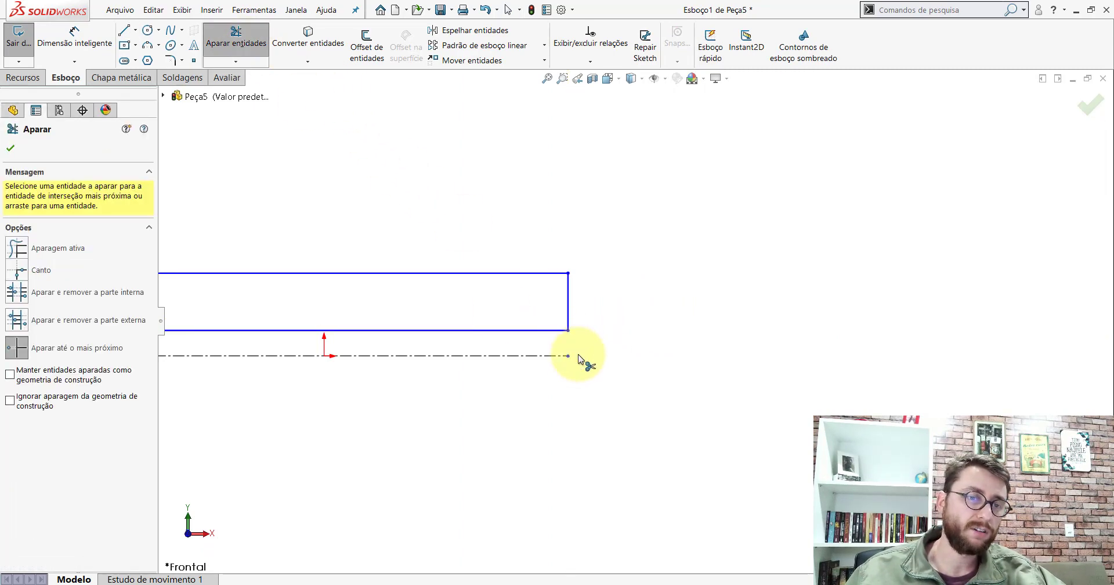
scroll(466, 343, up, 3)
scroll(420, 315, down, 4)
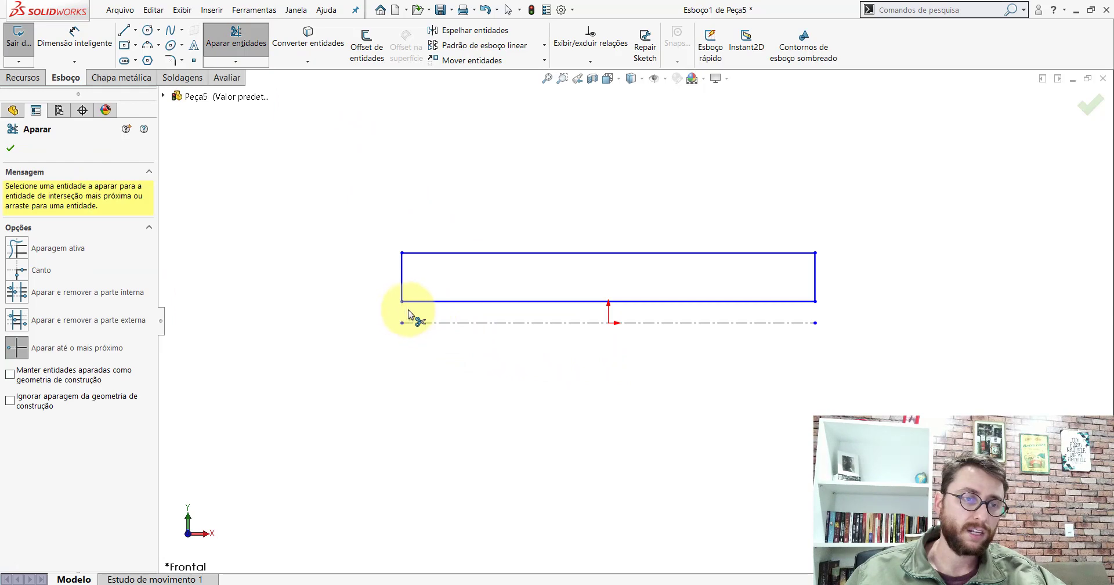
key(Escape)
scroll(706, 331, up, 3)
scroll(704, 320, down, 2)
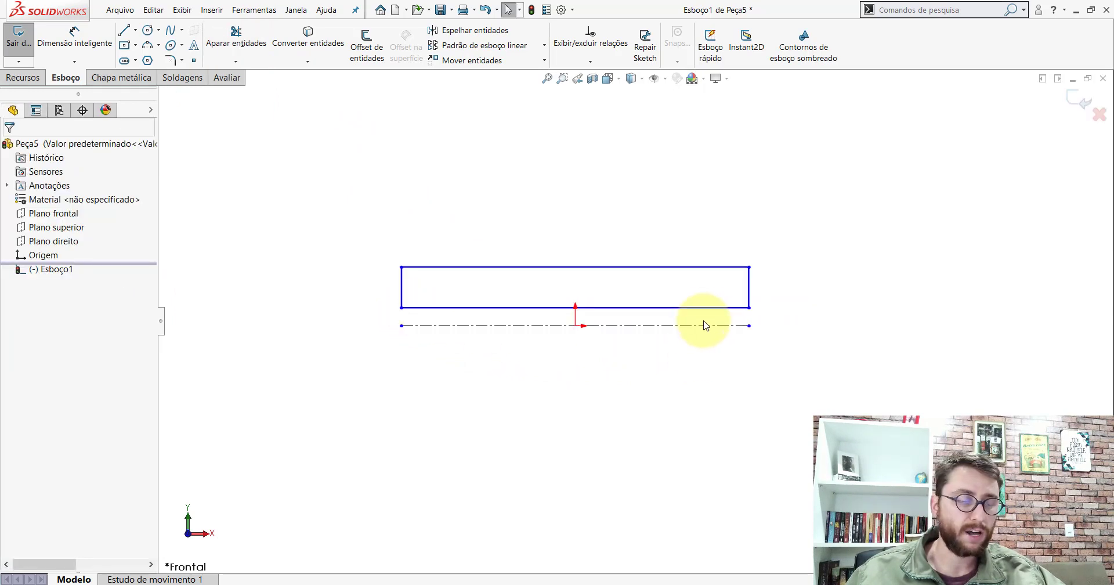
scroll(707, 325, up, 2)
scroll(733, 317, down, 2)
click(713, 300)
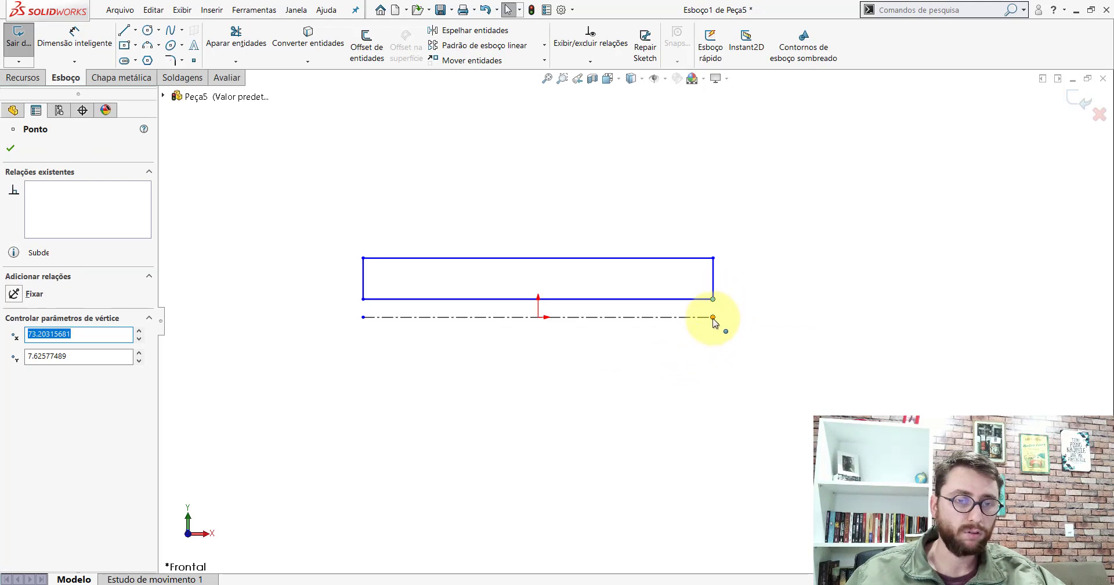
ctrl+click(714, 317)
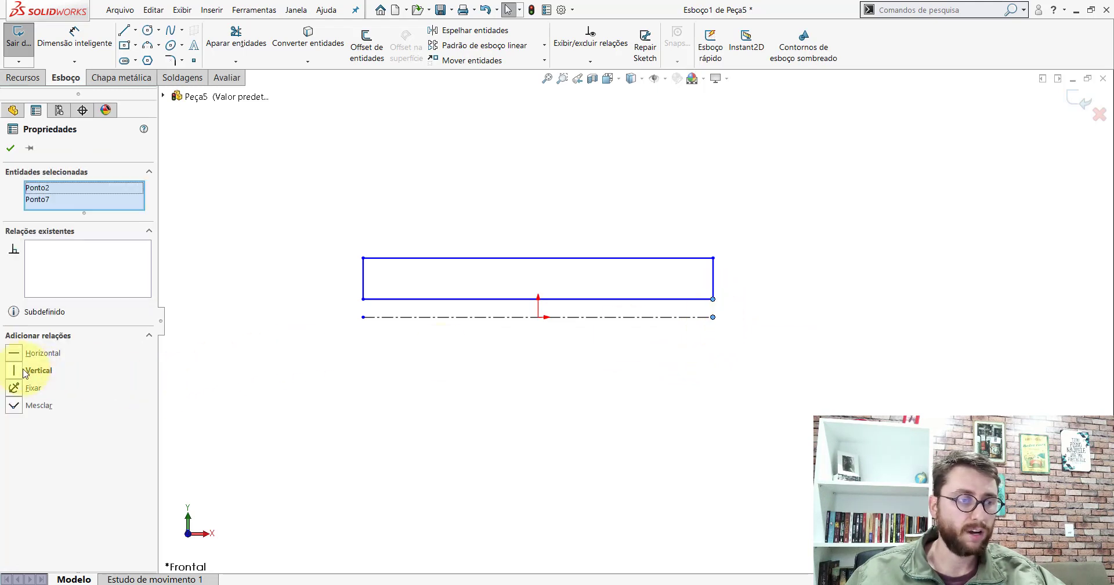
click(10, 149)
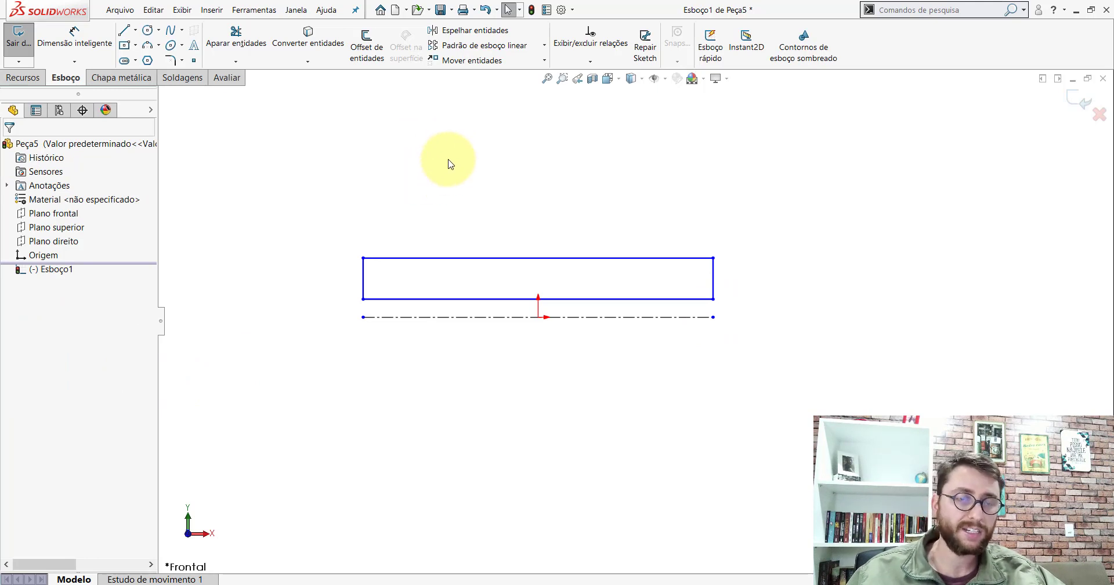
scroll(422, 306, down, 3)
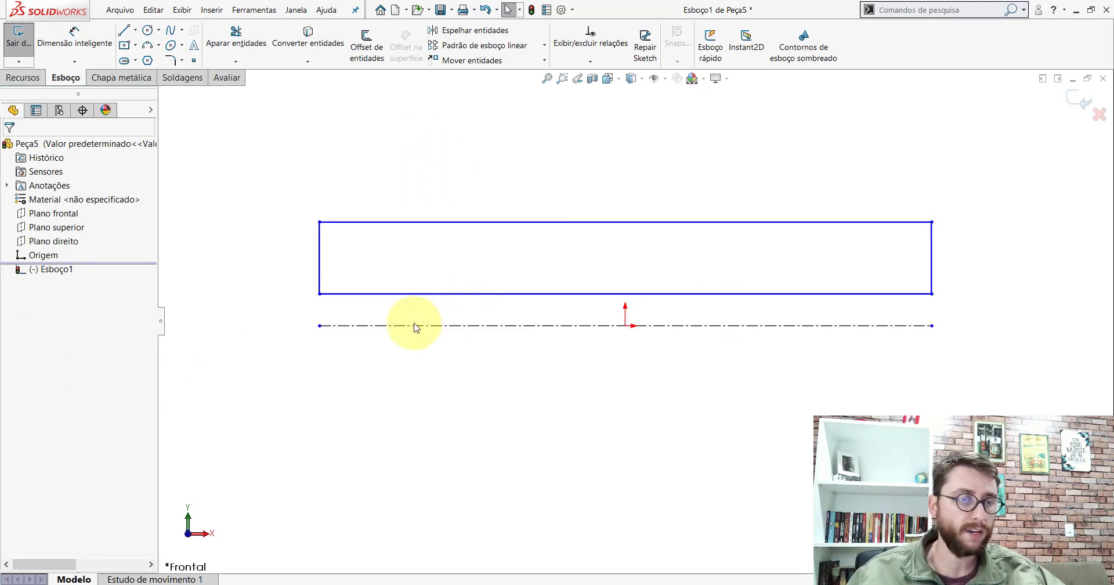
click(320, 295)
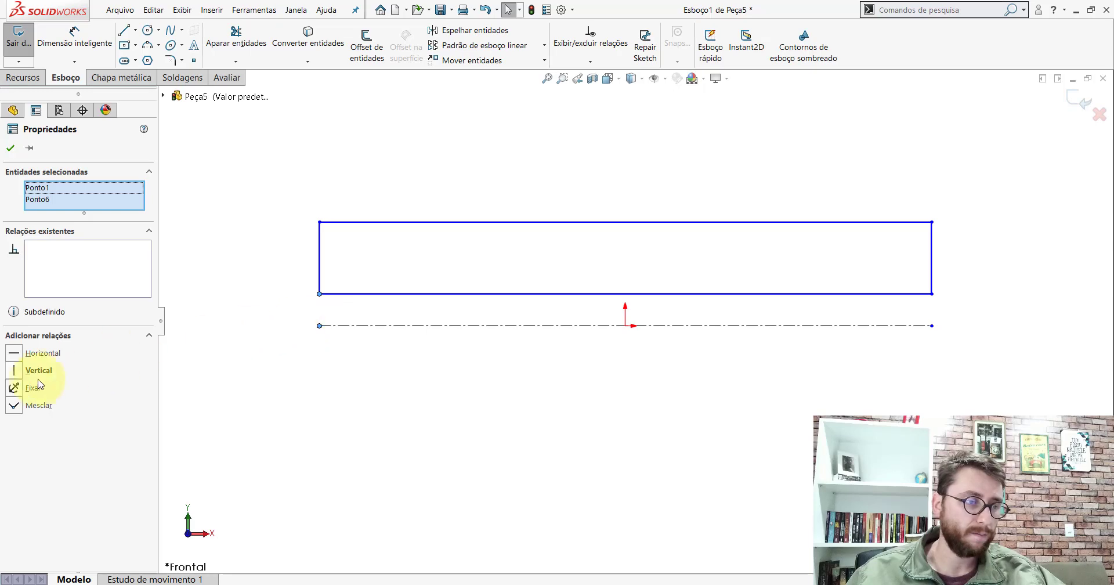
click(11, 148)
Dimension the bottom line about the centreline as a 40 mm inner diameter
click(75, 40)
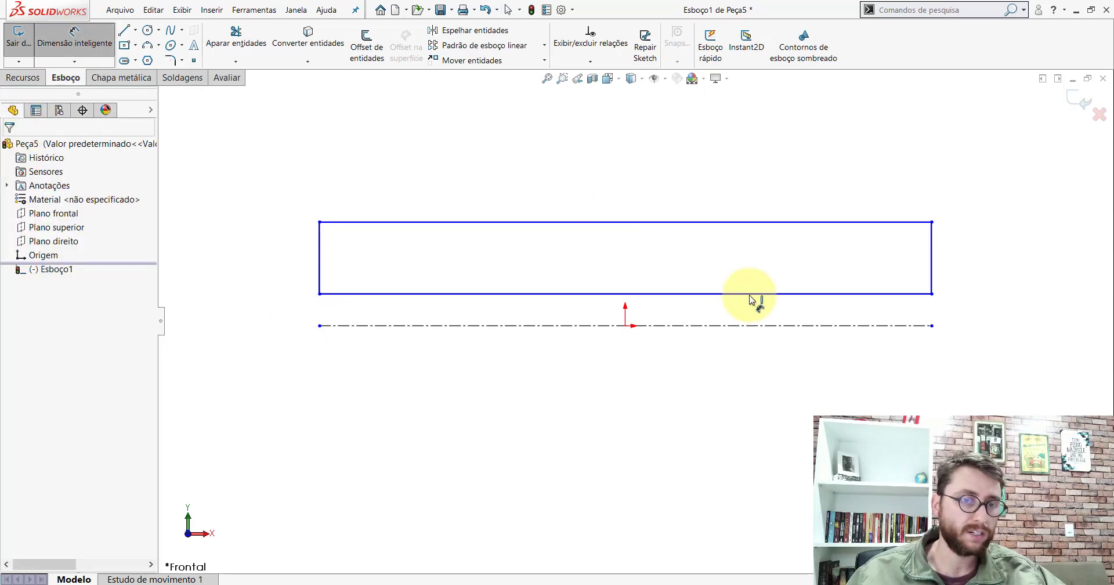
scroll(772, 310, up, 5)
scroll(791, 319, down, 5)
click(480, 307)
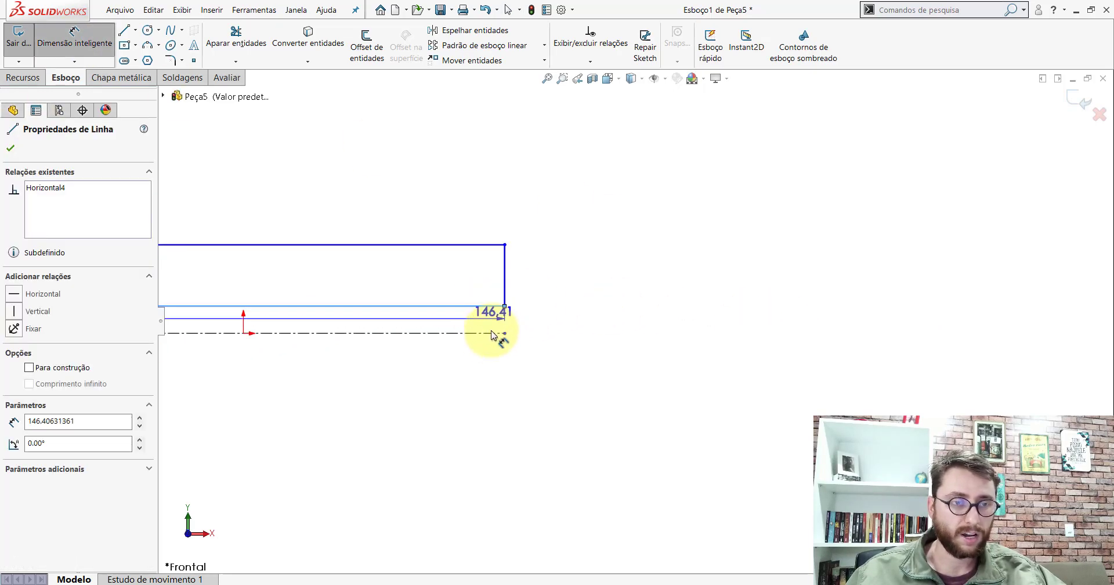
click(493, 333)
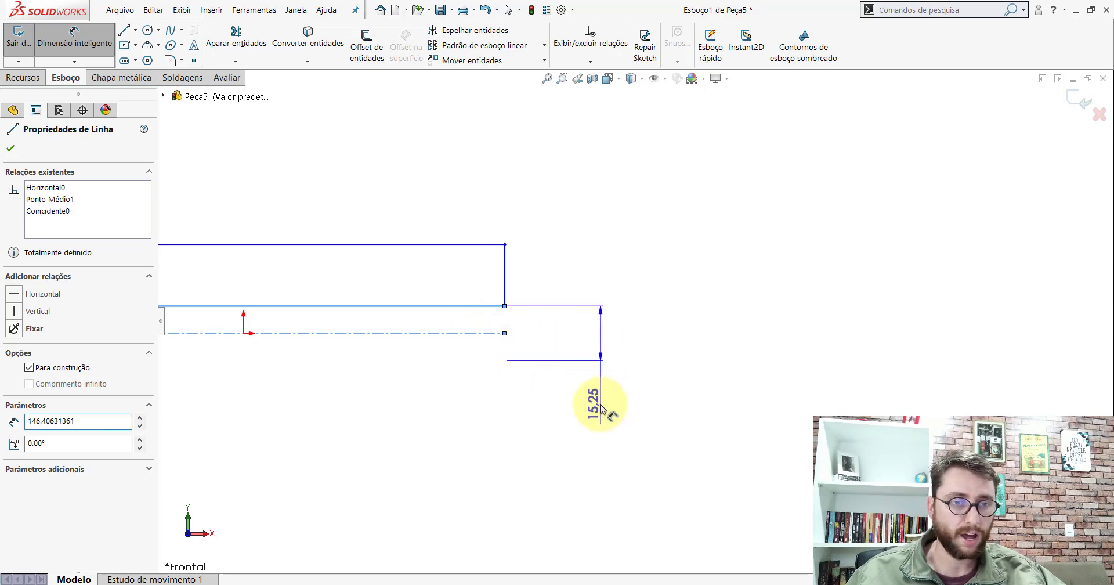
click(601, 401)
text(40)
key(Return)
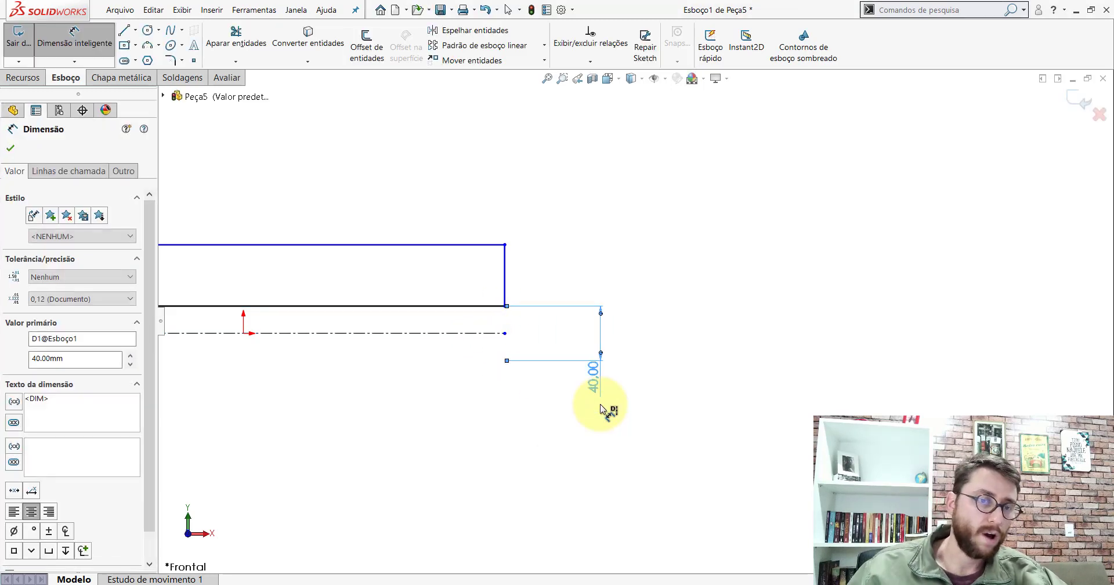
Dimension the top line as a 68 mm outer diameter and place the centreline length dimension
click(489, 250)
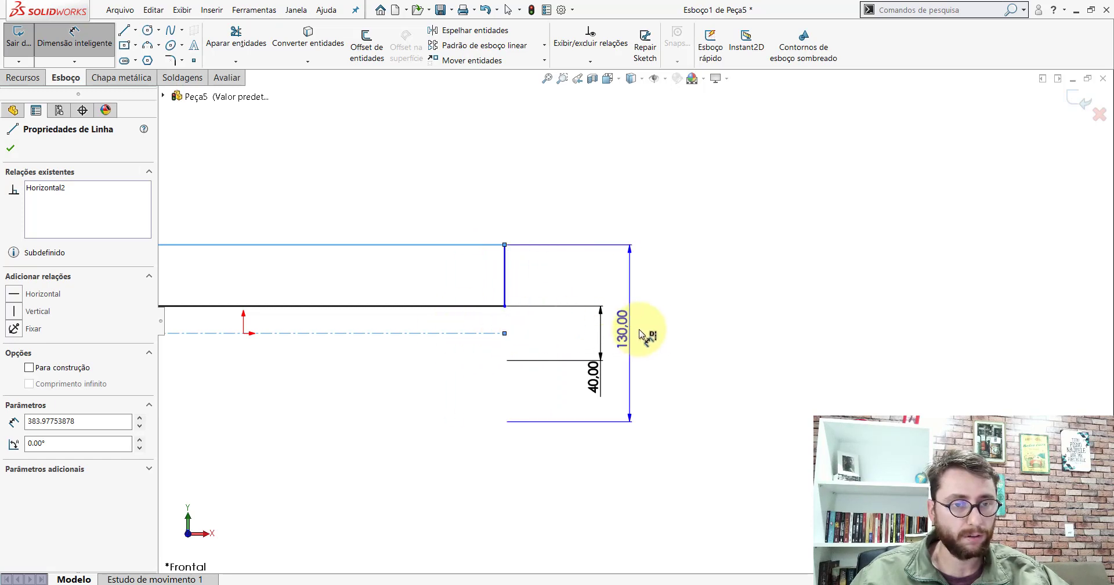
click(658, 332)
text(68)
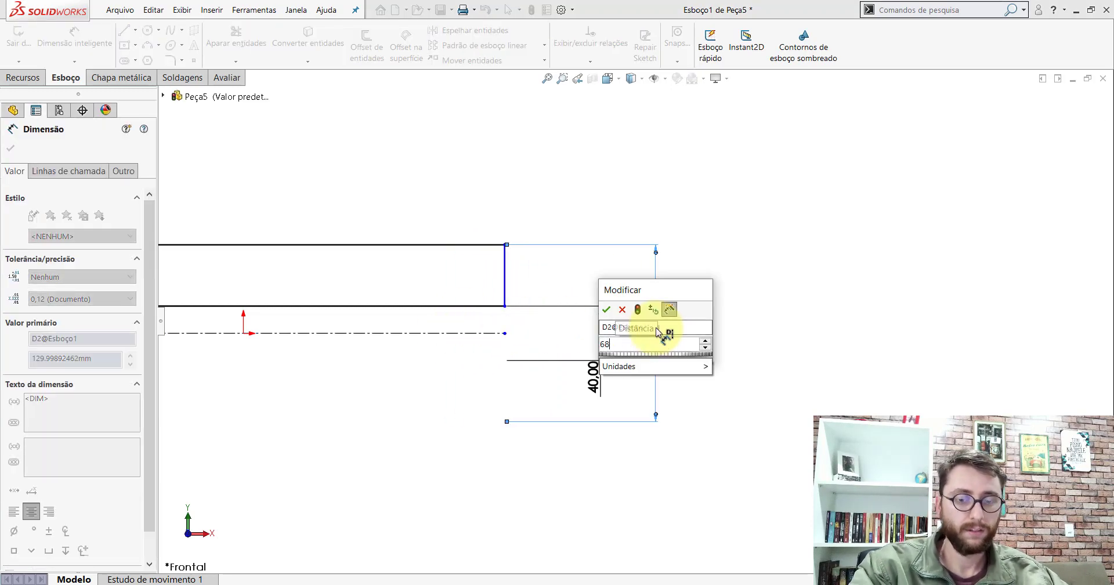
key(Return)
key(f)
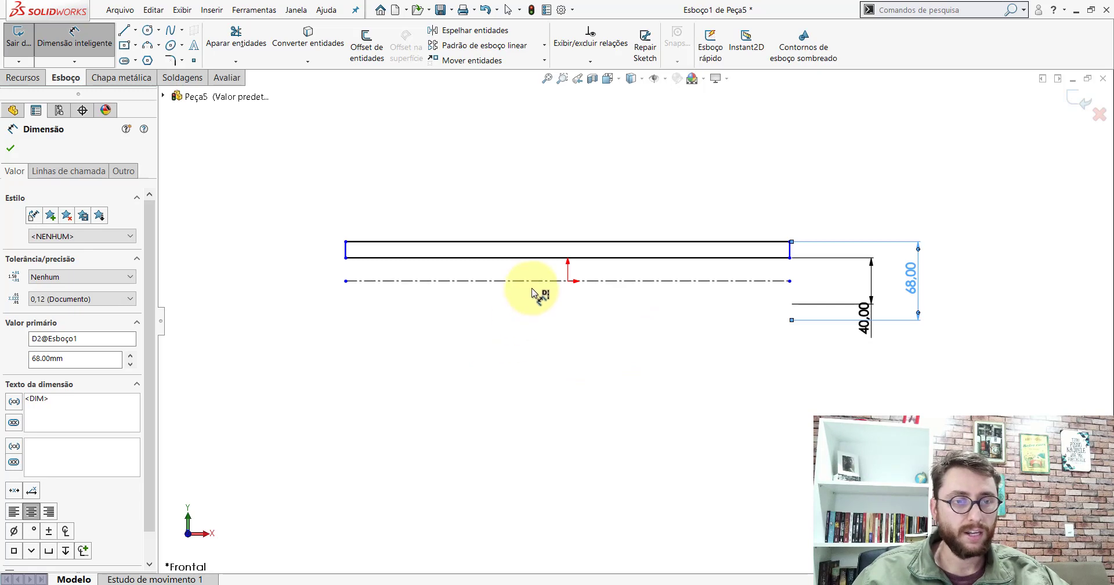
click(528, 287)
click(577, 354)
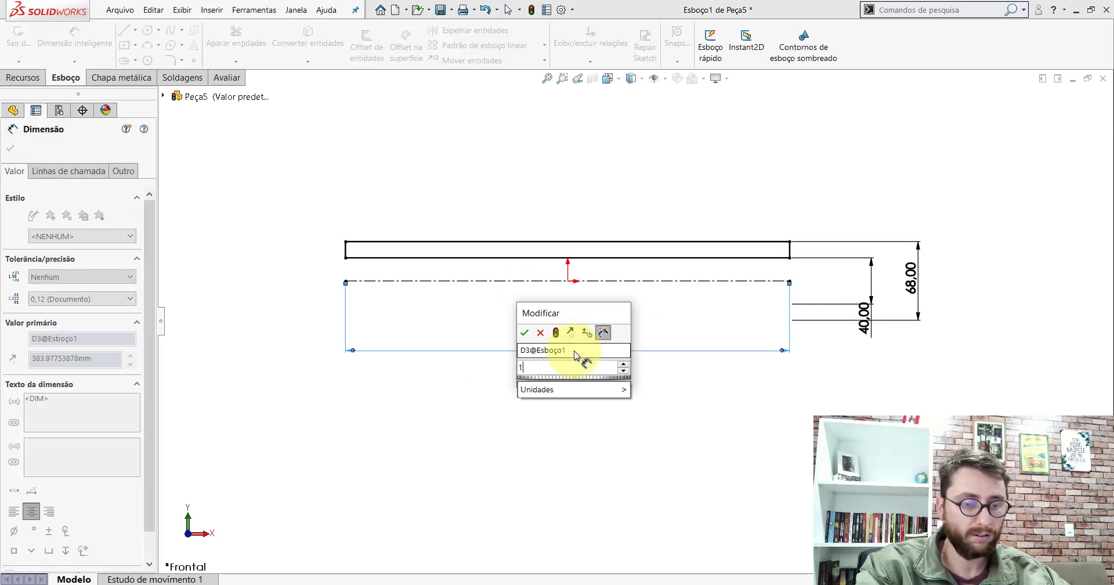
Set the centreline length to 189.77 mm and finish dimensioning
text(189.)
text(77)
key(Return)
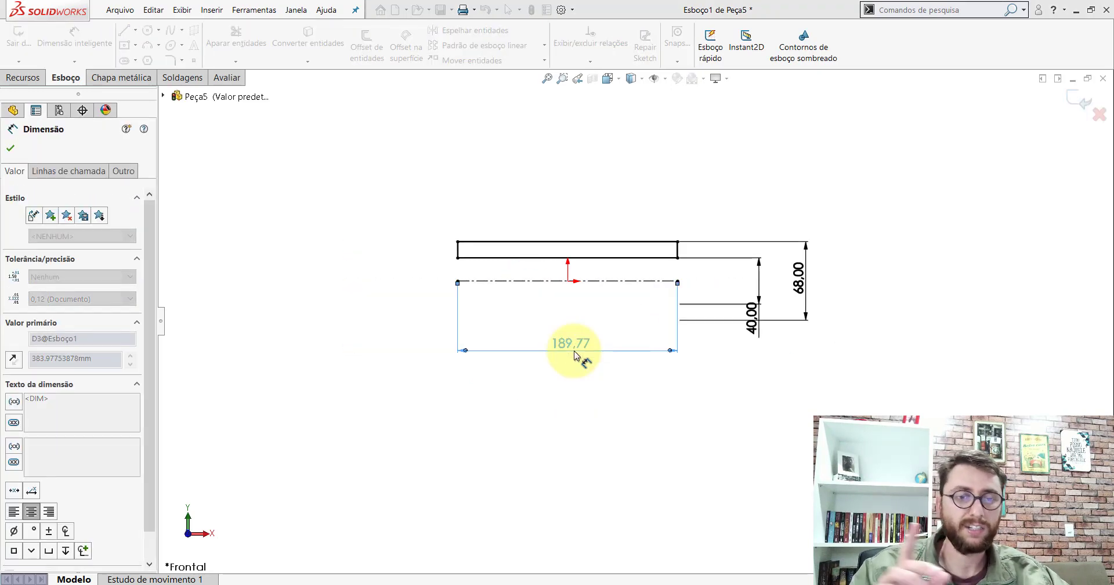
key(Escape)
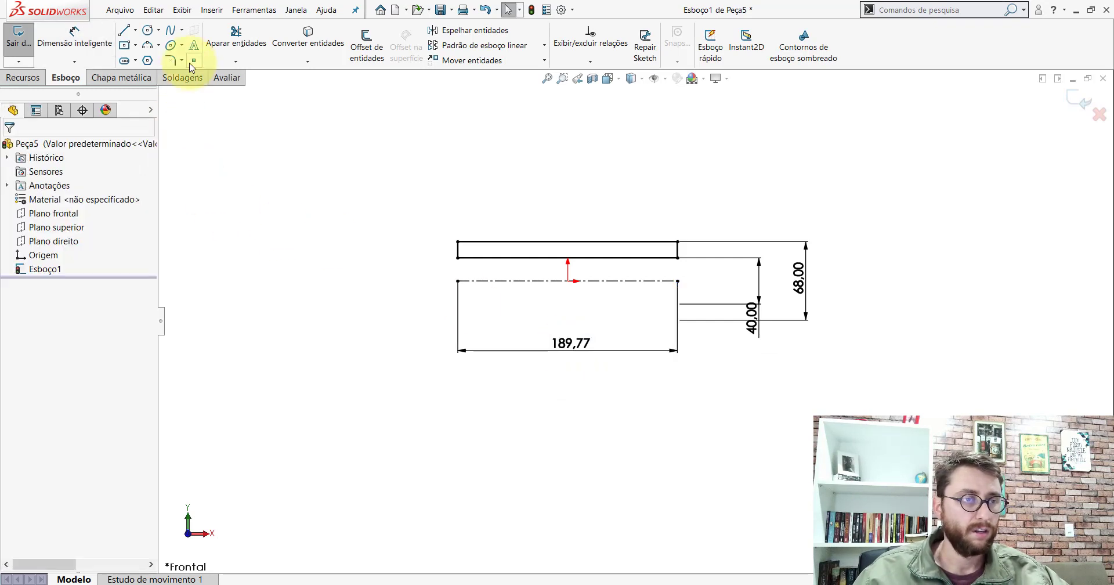
Chamfer the outer top corners with 1.5 mm equal-distance sketch chamfers
click(183, 61)
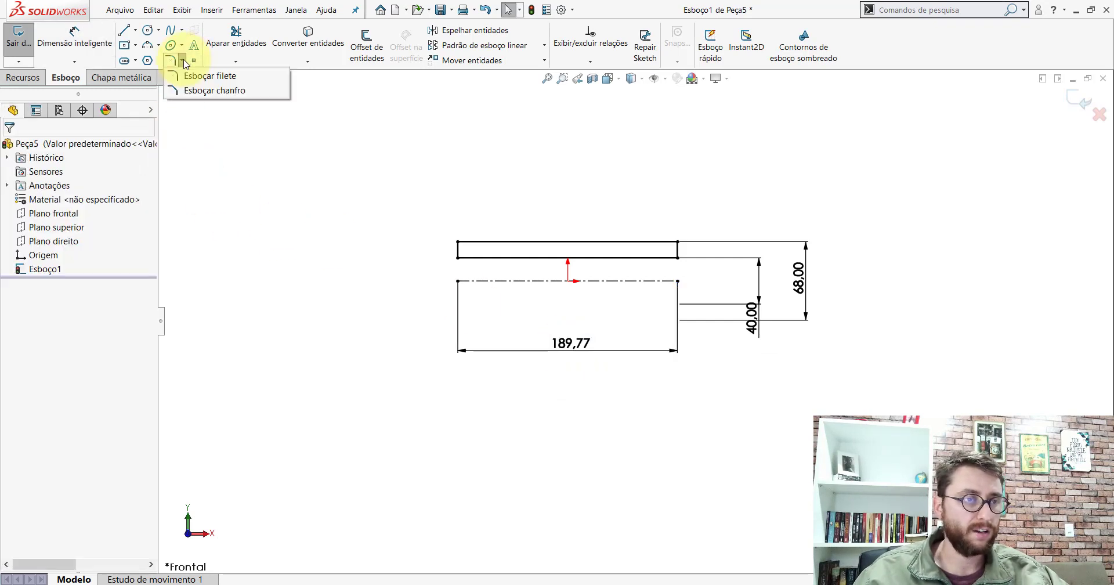
click(203, 91)
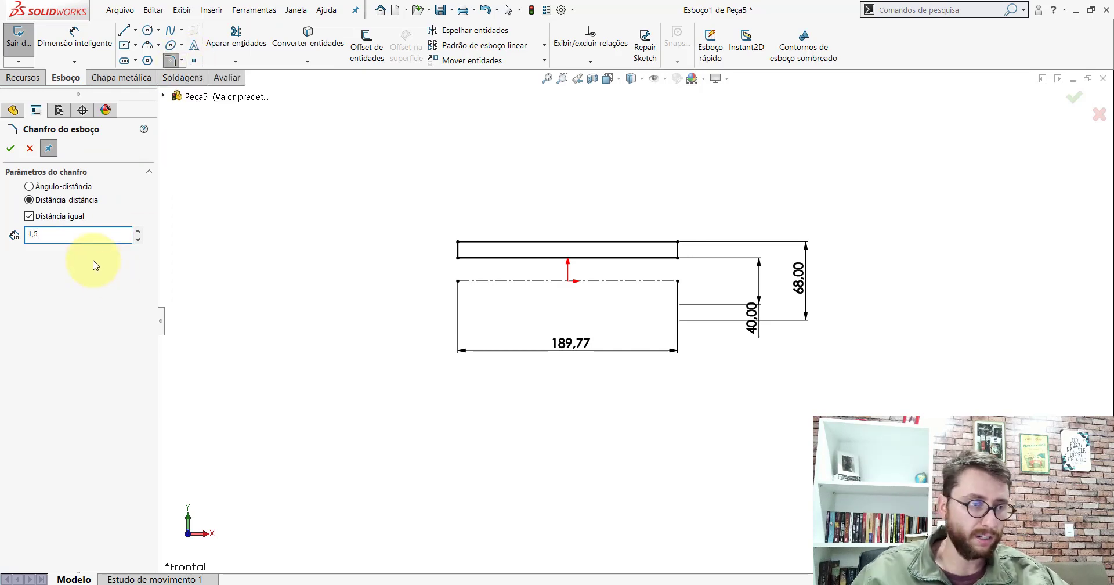
scroll(499, 216, down, 3)
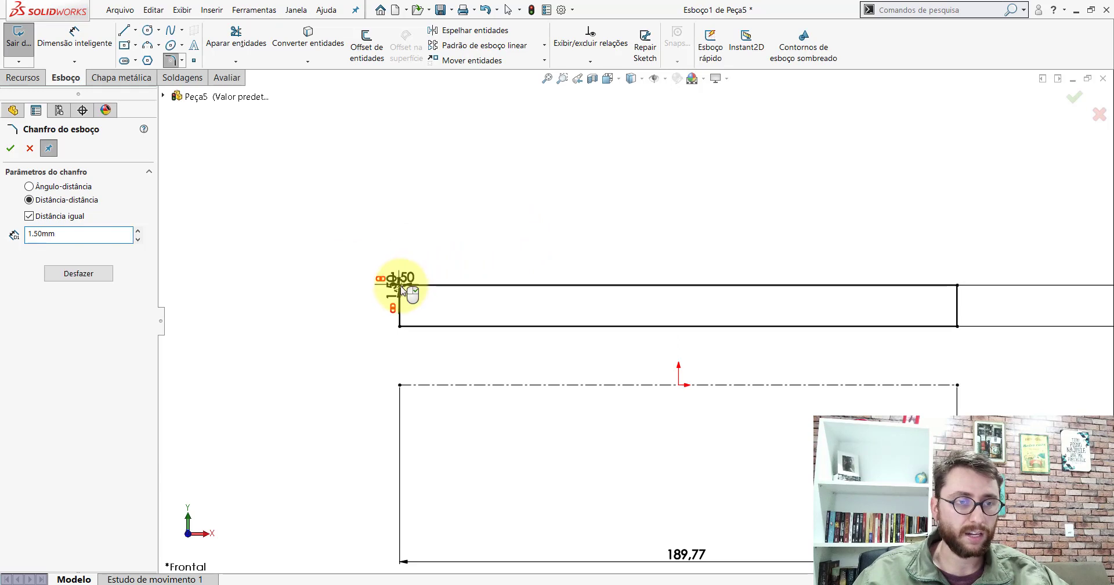
scroll(888, 293, down, 2)
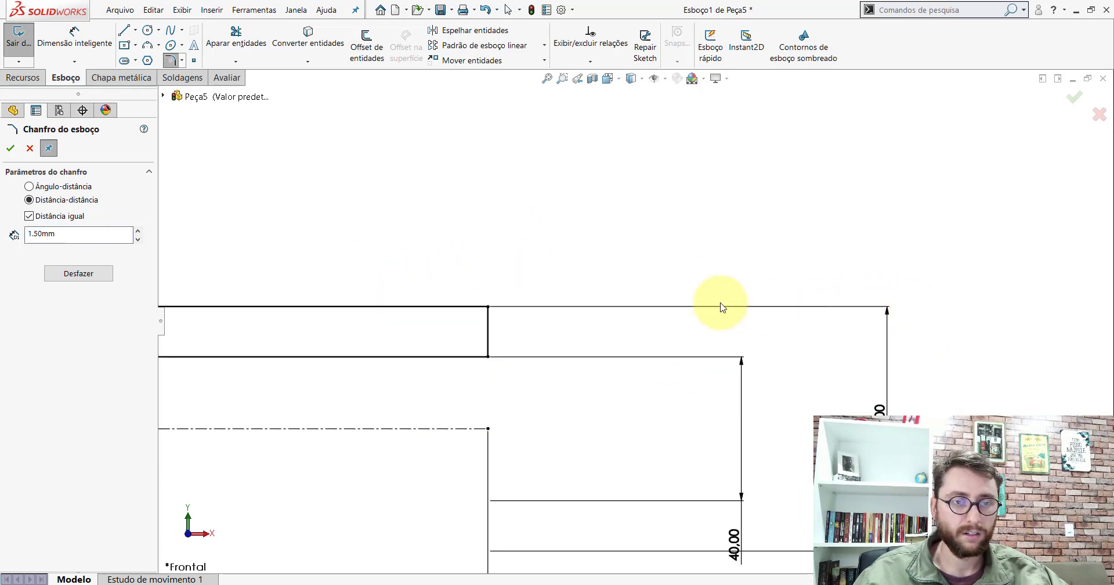
click(488, 307)
click(10, 148)
scroll(717, 288, up, 3)
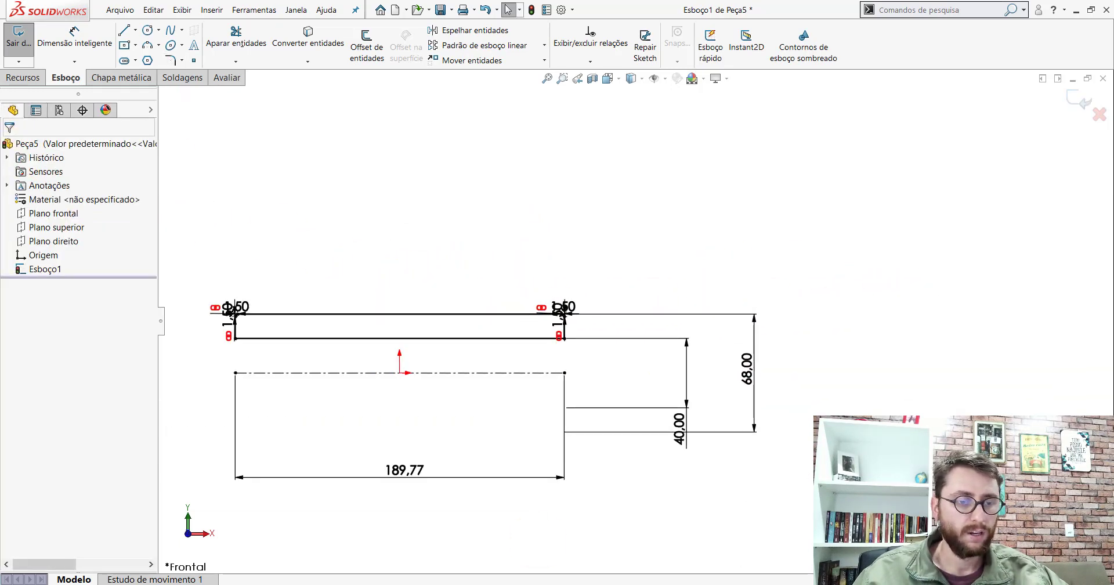
Measure the end-to-end length of the reference part PP-PR(106)2200
click(356, 540)
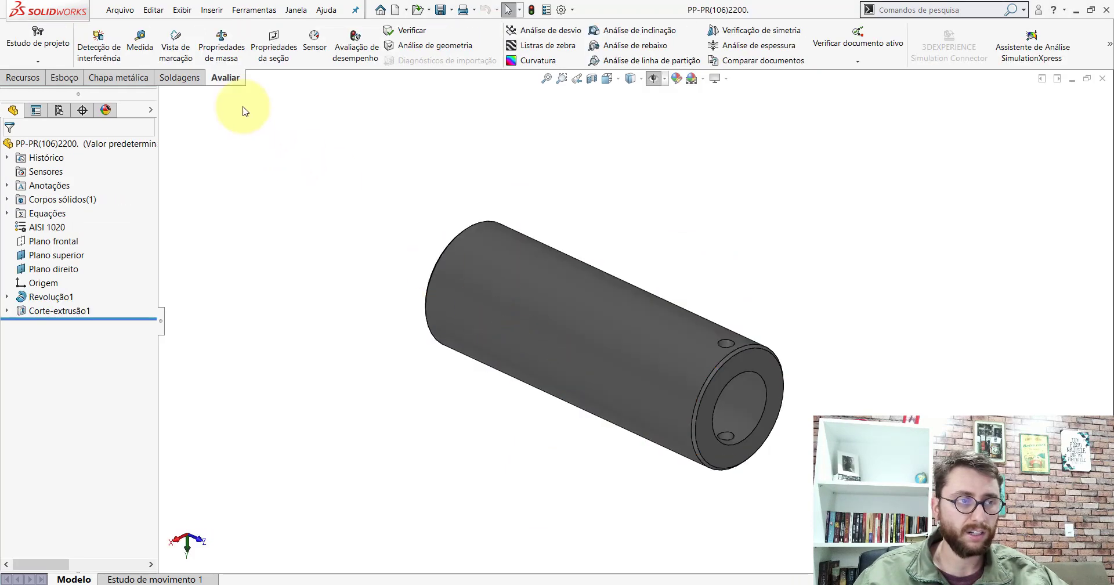
click(140, 40)
click(771, 367)
scroll(644, 342, up, 2)
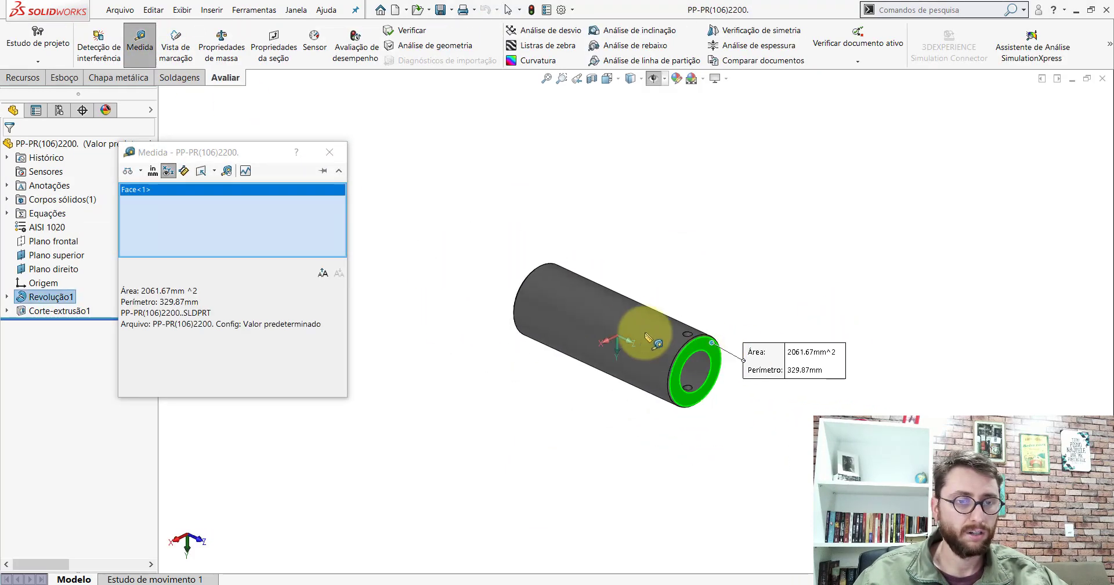
middle_drag(676, 249, 510, 304)
click(471, 313)
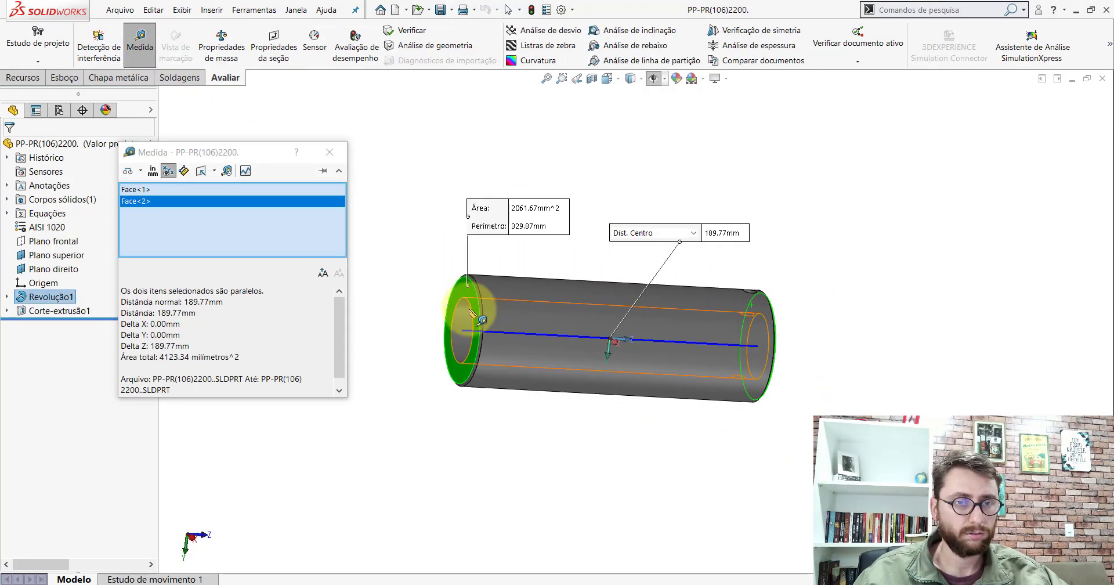
click(338, 153)
Revolve the Peça5 sketch 360° around the centreline into Revolução1
click(666, 506)
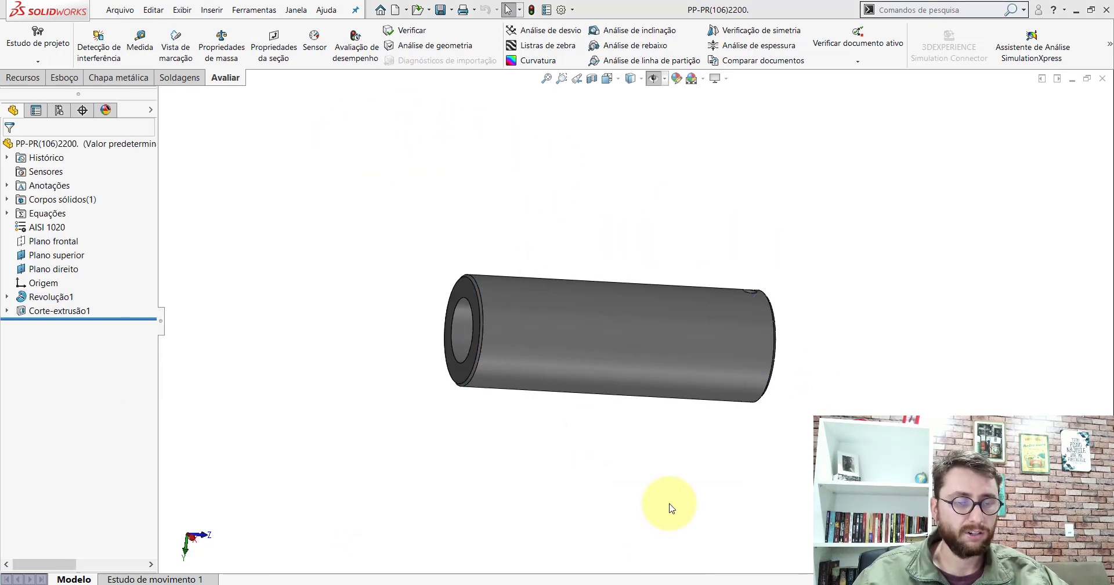
click(23, 77)
click(96, 63)
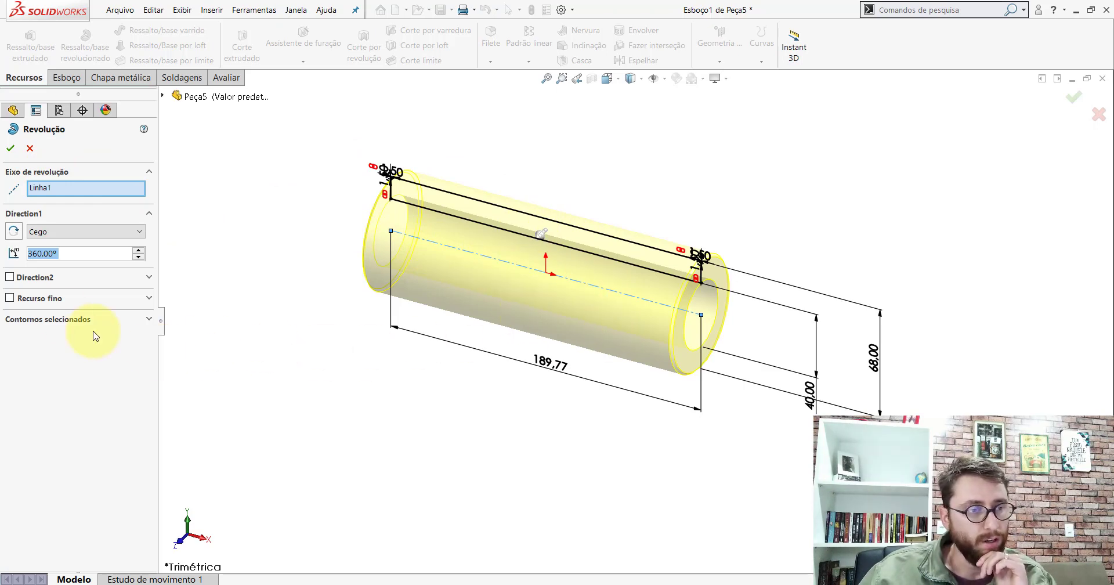
click(13, 150)
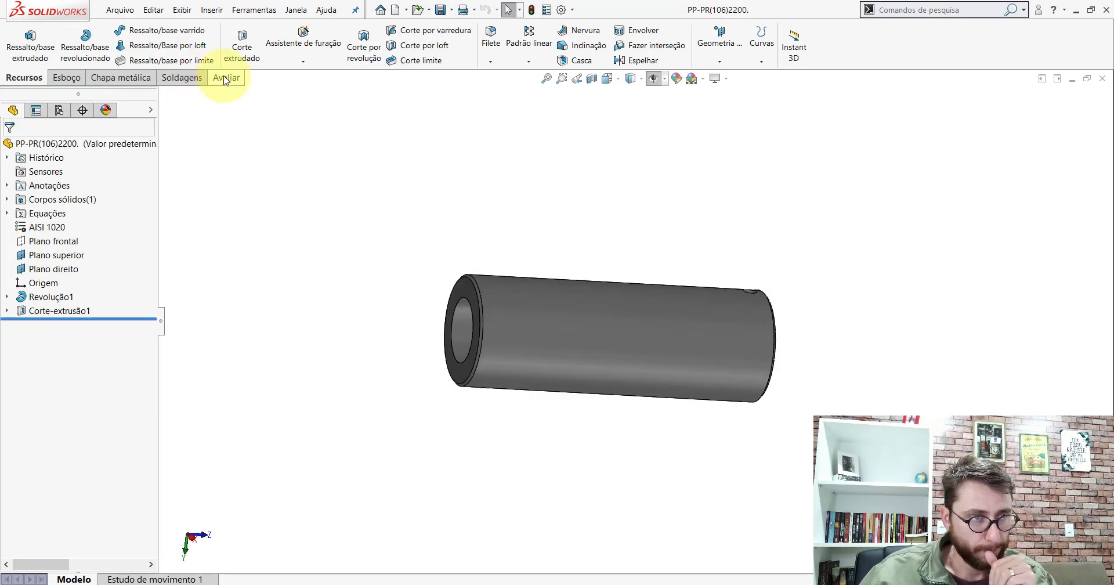
Measure the reference pin's cross-hole diameter and its distance from the tube end
click(225, 80)
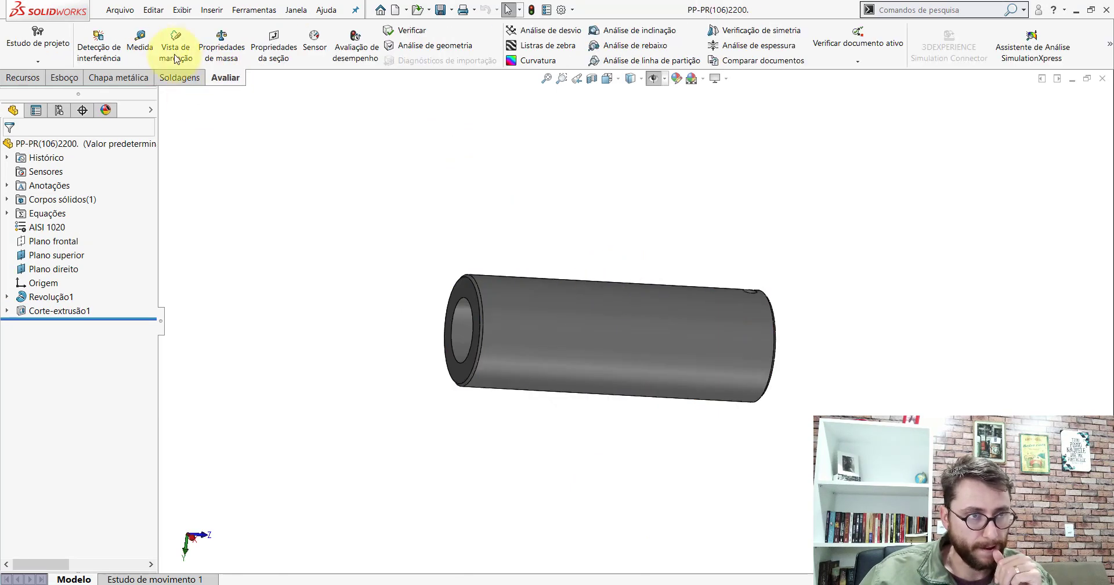
click(140, 46)
middle_drag(579, 244, 758, 318)
scroll(697, 314, down, 3)
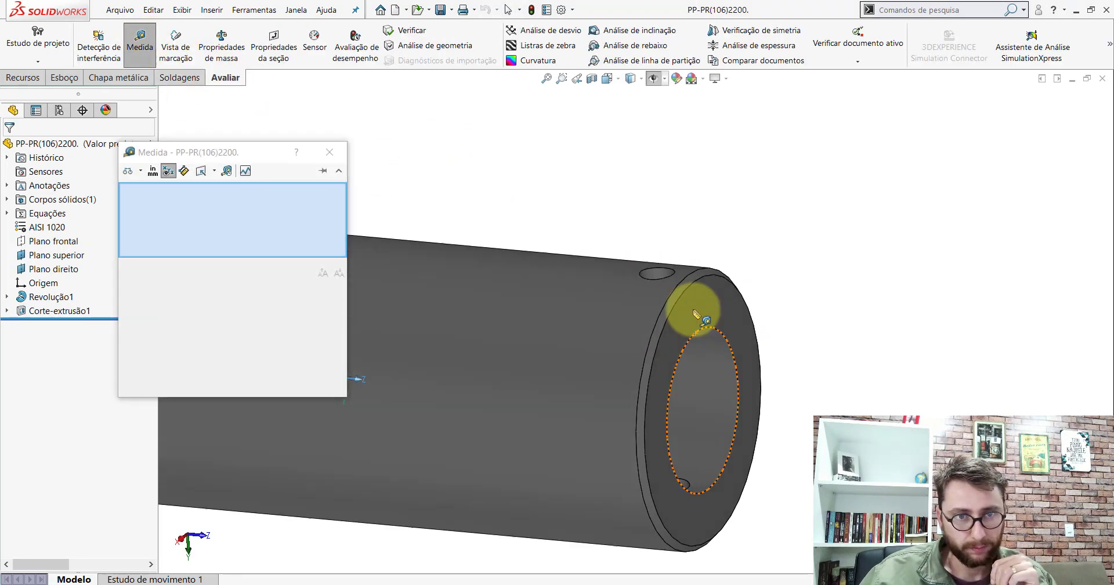
click(656, 273)
click(763, 222)
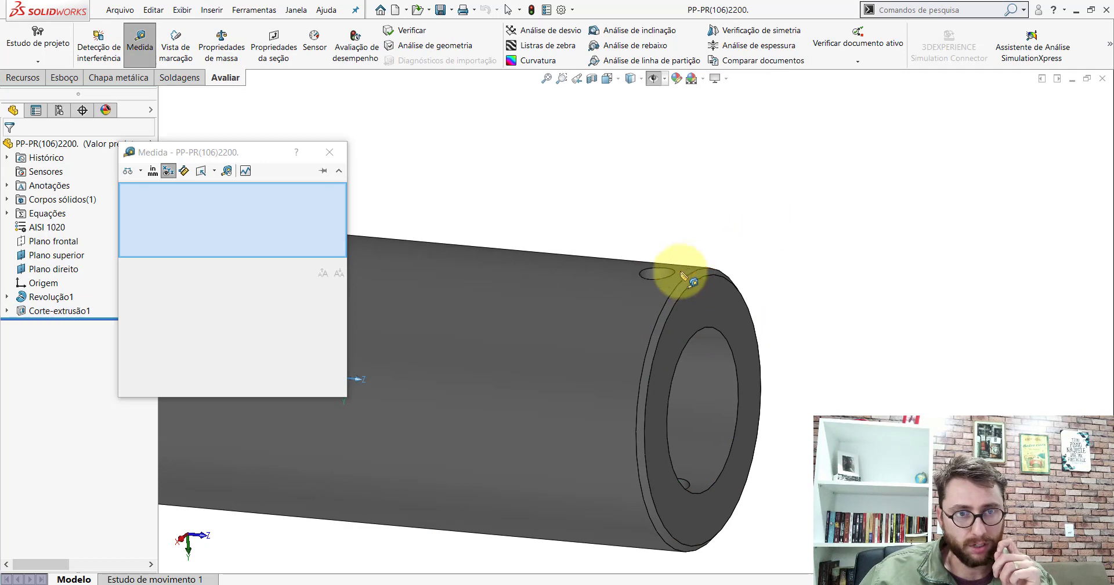
click(655, 275)
click(710, 282)
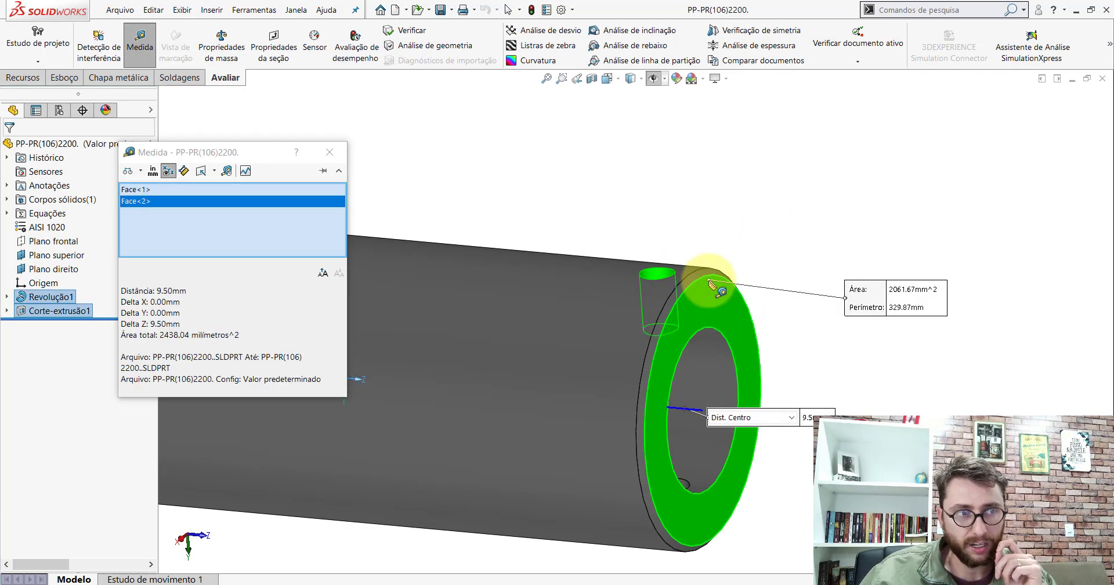
click(330, 152)
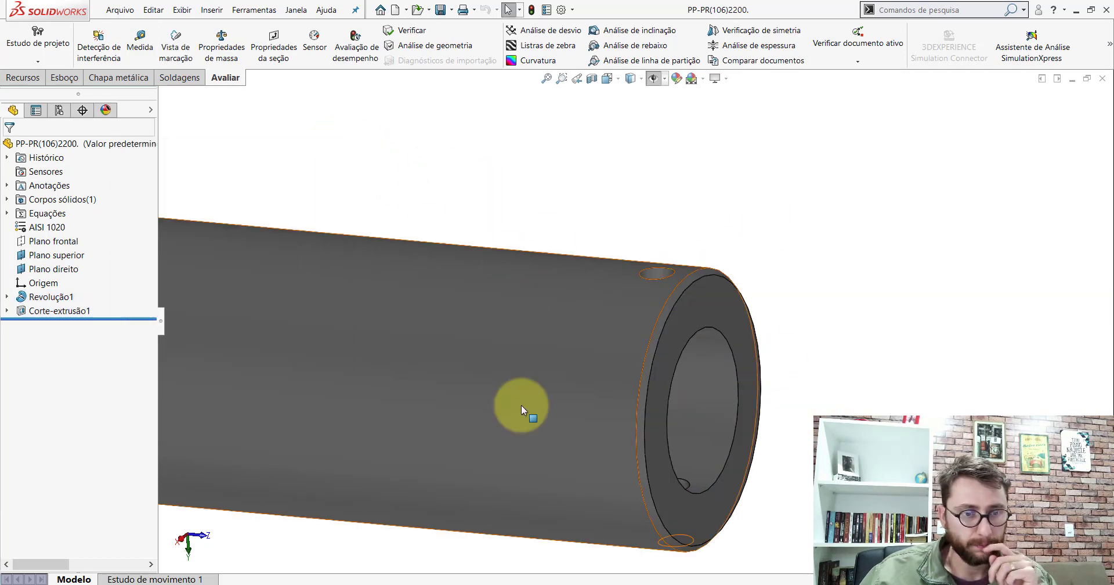
In Peça5, start a sketch on Plano superior with a centerline from the tube's right-end midpoint
click(636, 537)
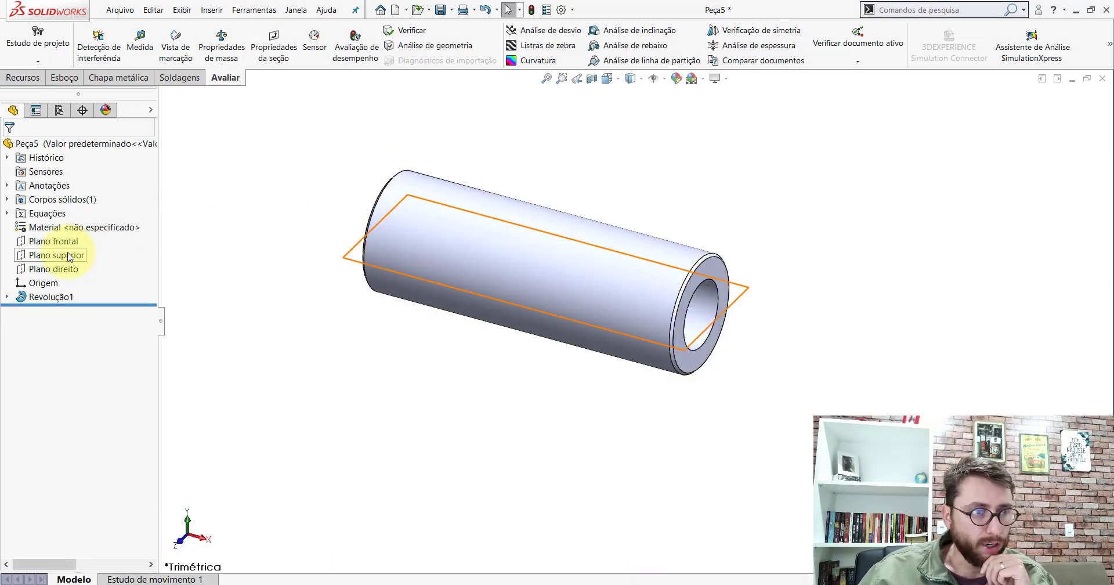
click(84, 256)
key(s)
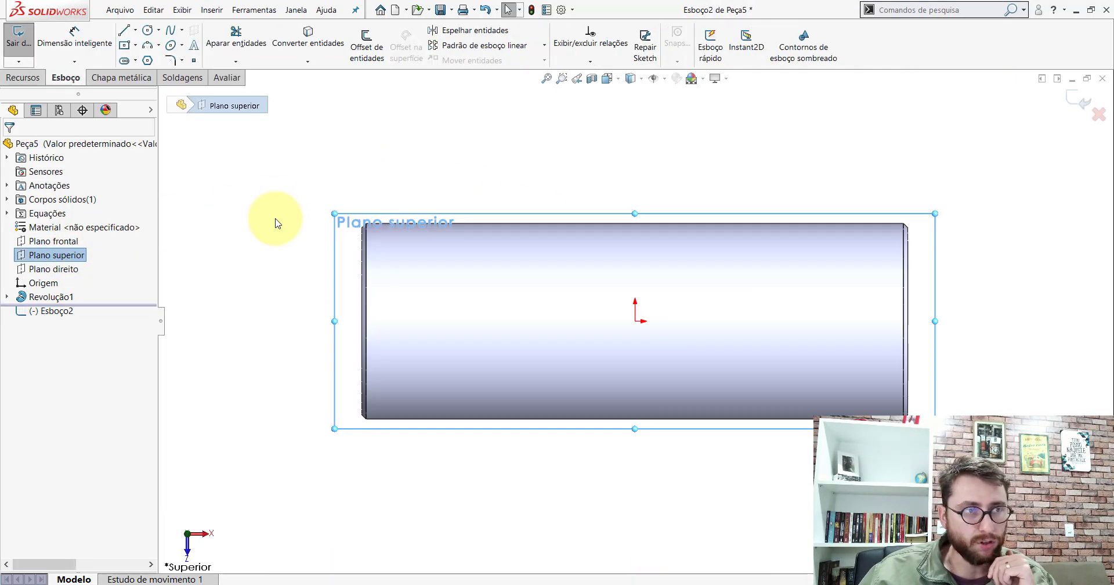
click(135, 32)
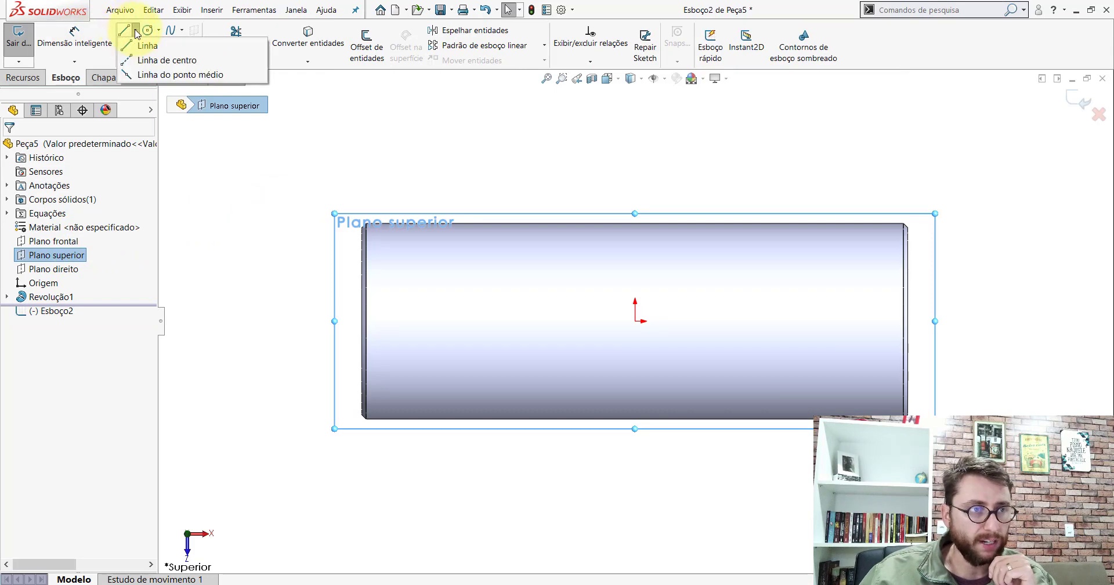
click(139, 60)
scroll(923, 348, down, 2)
ctrl+middle_drag(911, 341, 657, 299)
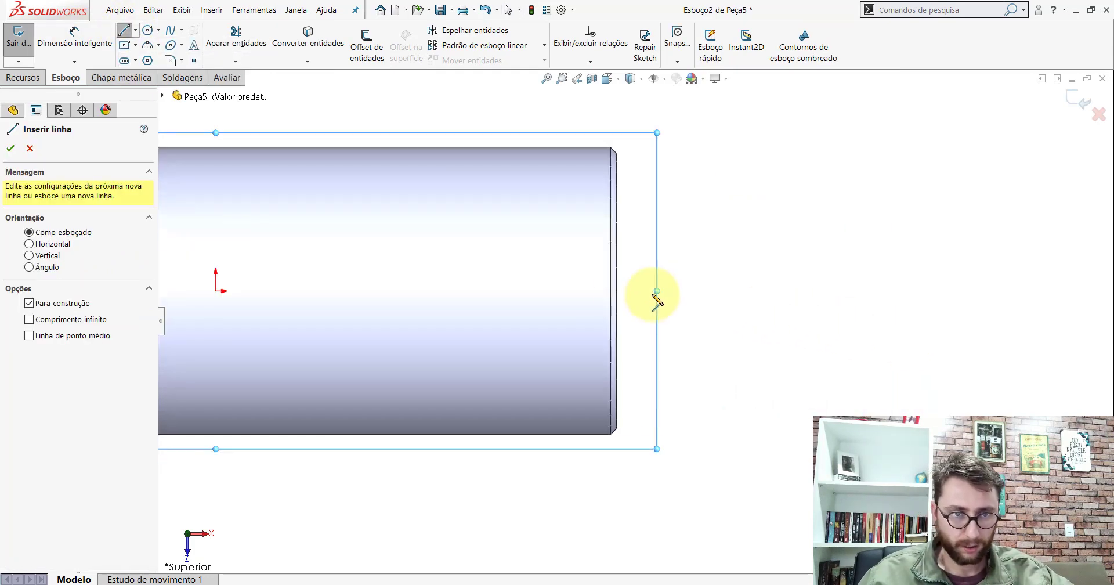
scroll(617, 302, down, 1)
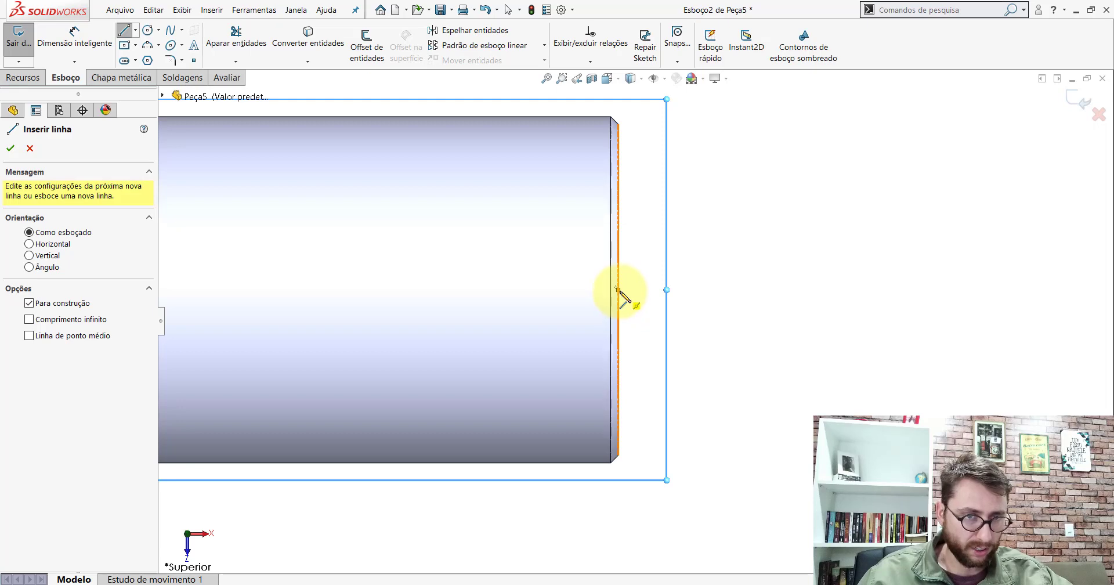
click(617, 289)
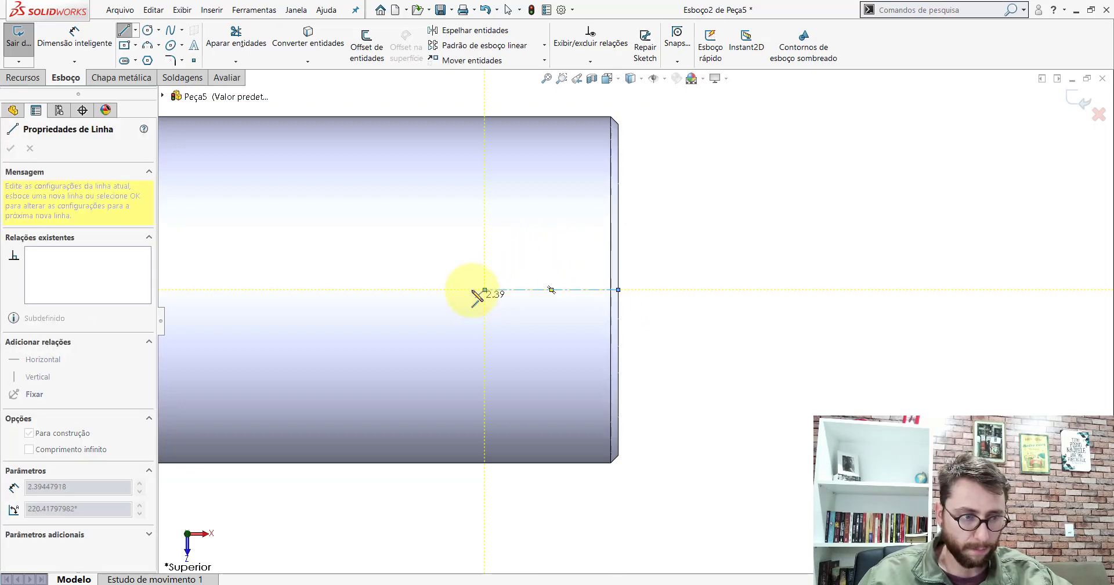
click(485, 289)
key(Escape)
Draw a circle centred on the centerline's end point
click(147, 31)
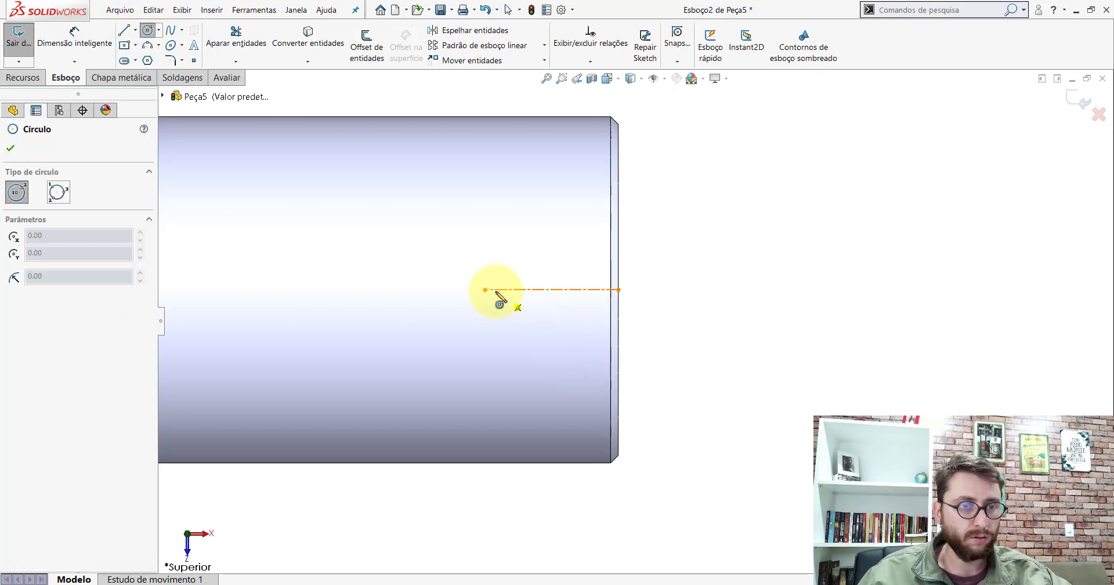
click(485, 290)
click(516, 251)
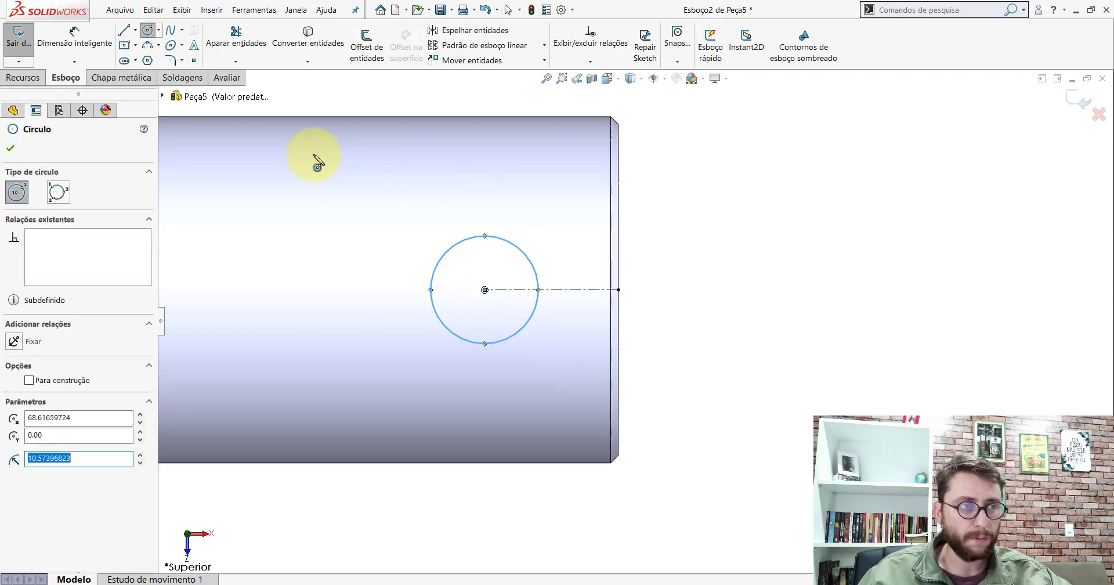
key(Escape)
Dimension the centerline to 9.5 mm and the circle diameter to 8.5 mm
click(75, 34)
click(558, 290)
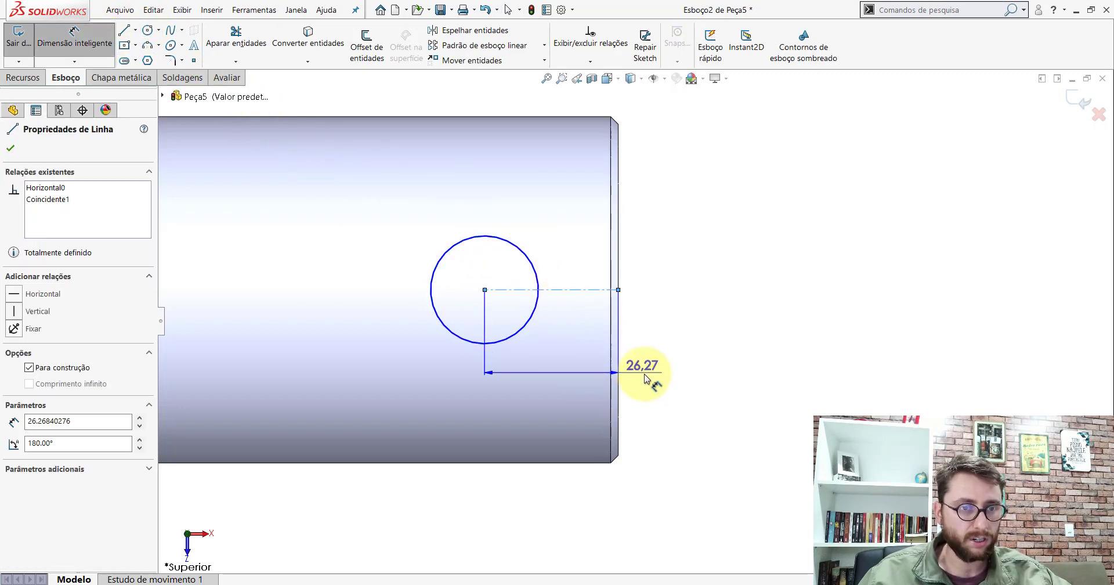
scroll(638, 383, up, 4)
click(610, 423)
text(9.)
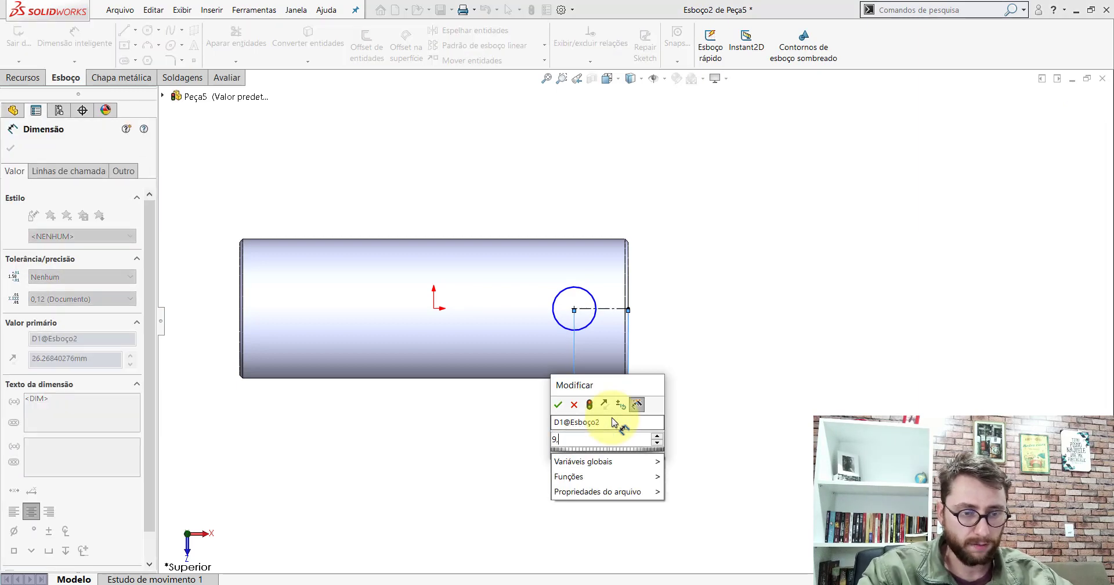
text(5)
key(Return)
scroll(679, 318, down, 4)
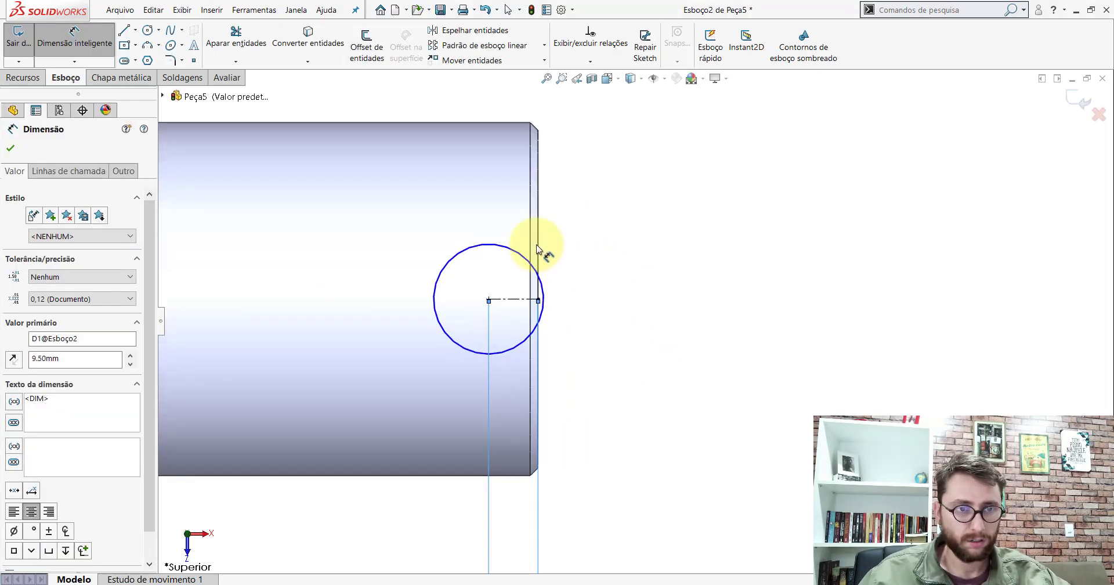
click(499, 246)
scroll(535, 174, up, 3)
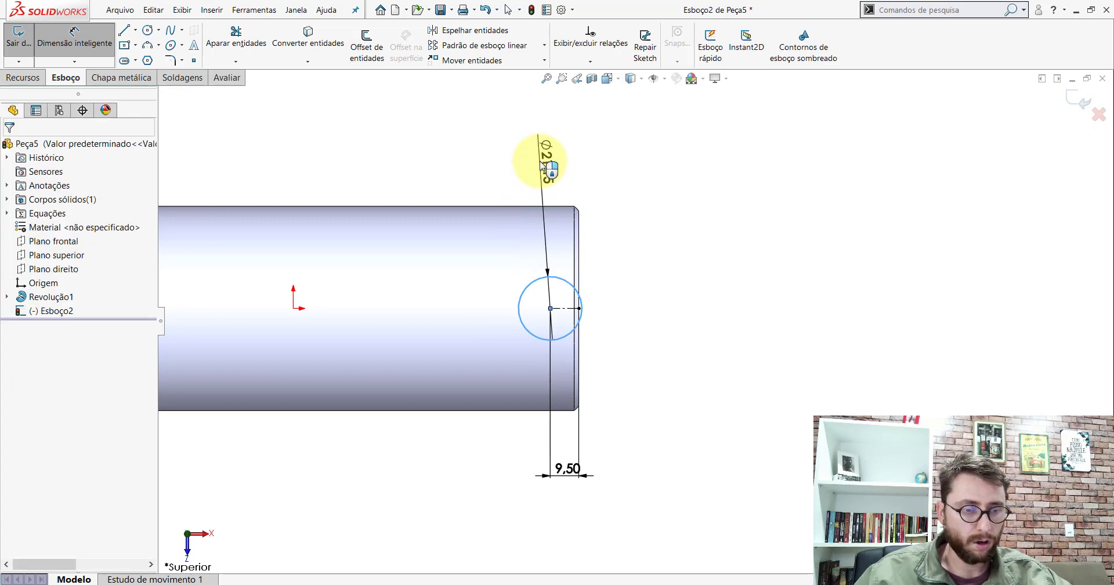
click(541, 165)
text(8.5)
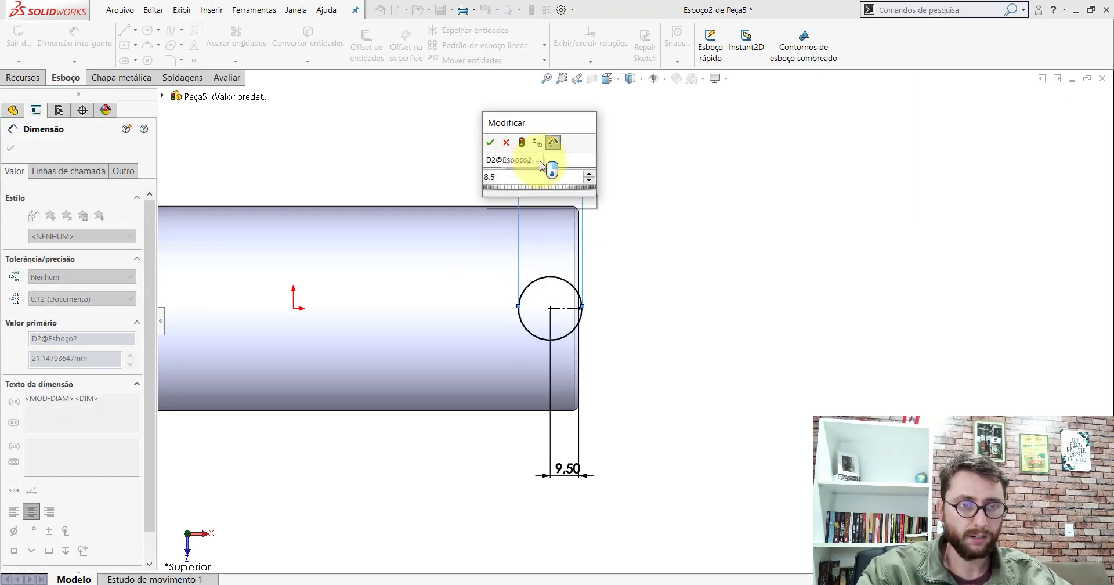
key(Return)
Extrude-cut the circle with Passante - Ambos to make the cross hole
click(23, 77)
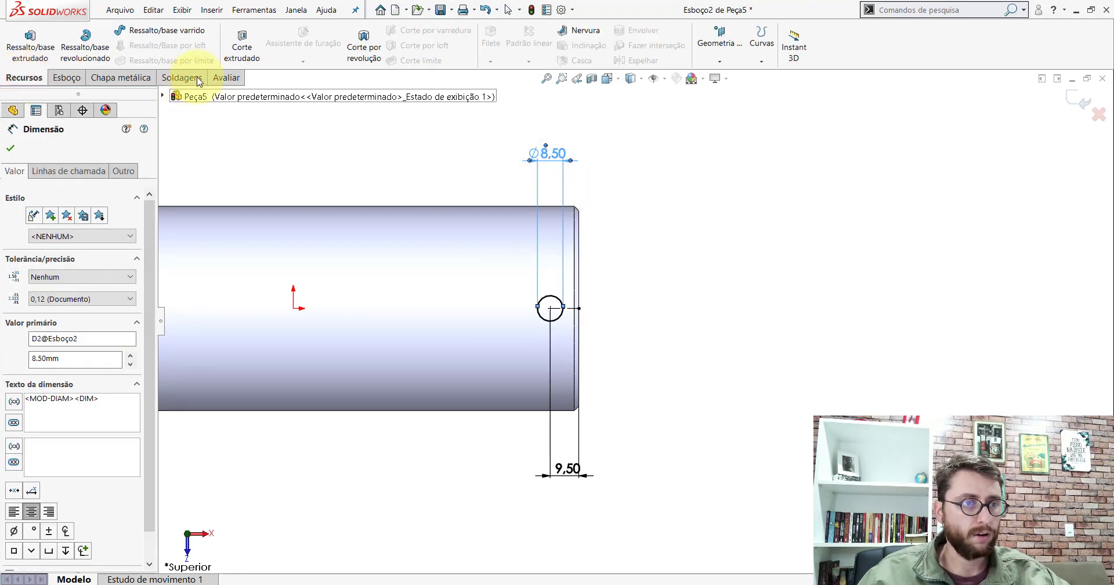
click(242, 43)
click(111, 228)
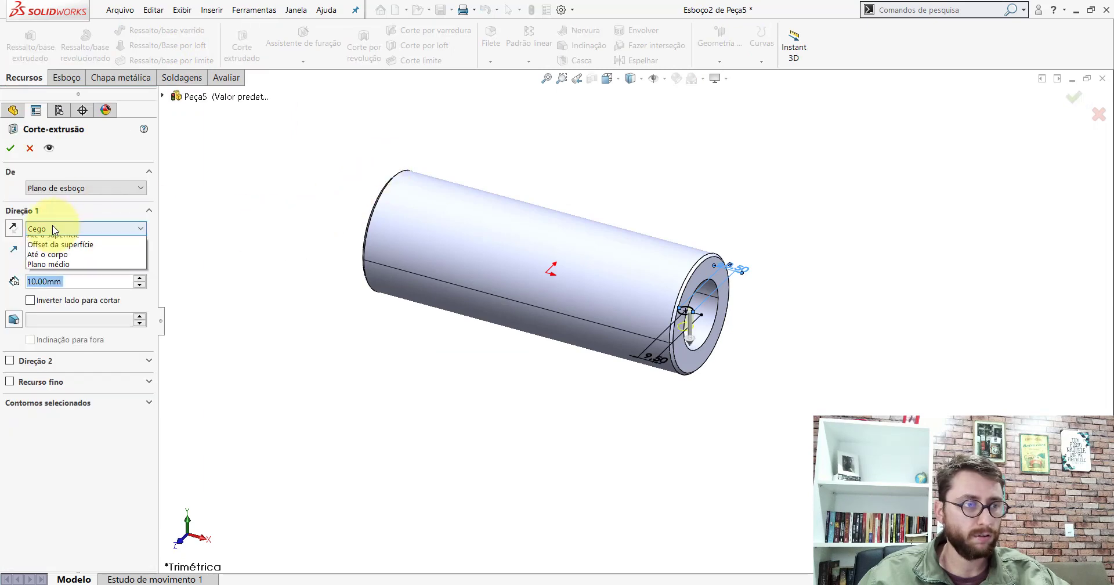
click(41, 253)
click(20, 146)
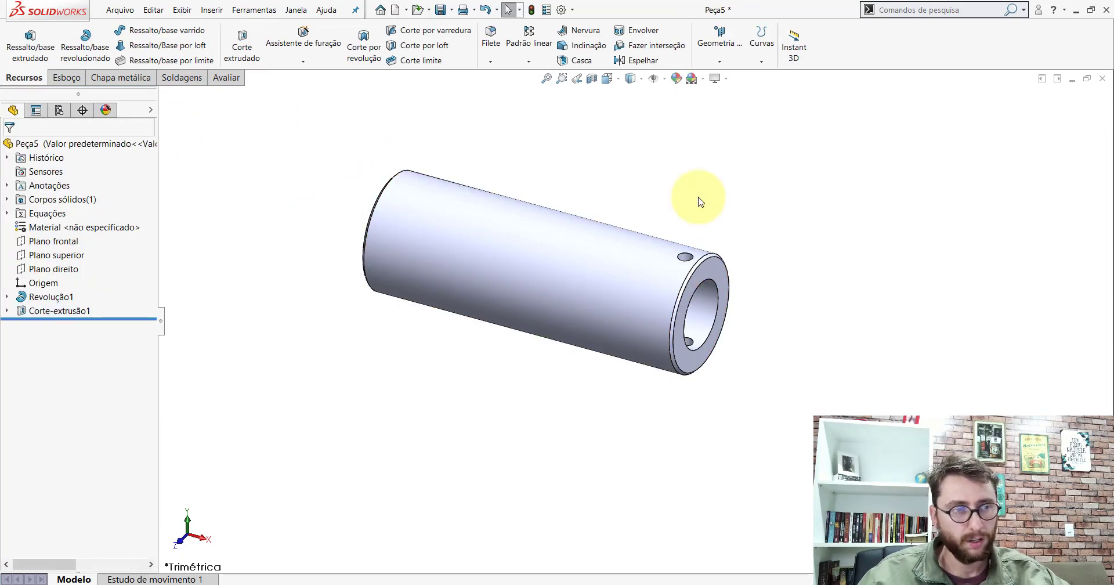
Assign AISI 1020 steel as Peça5's material
right_click(66, 228)
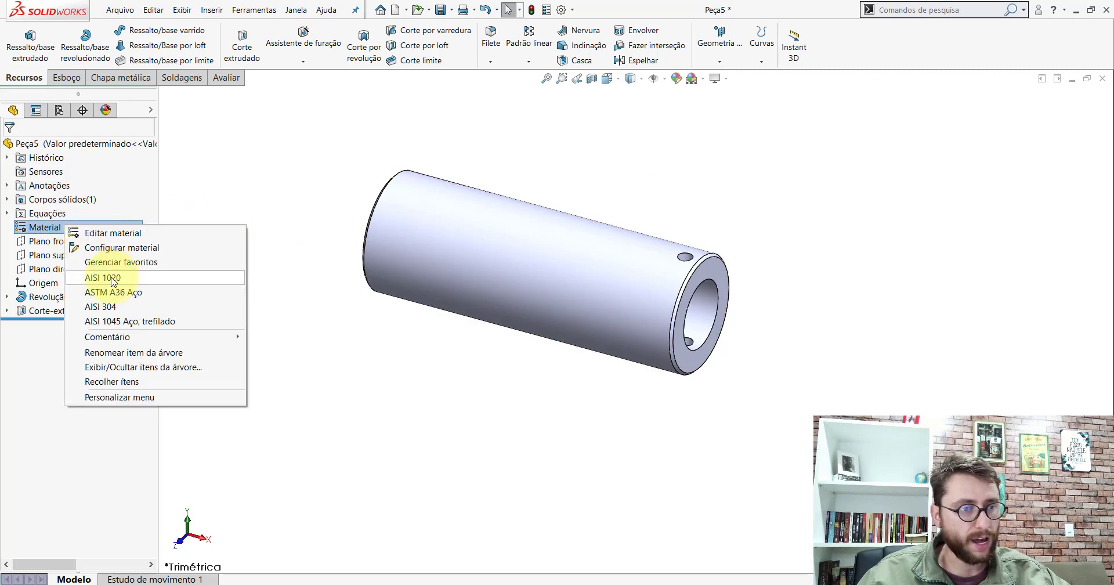
click(75, 279)
right_click(92, 144)
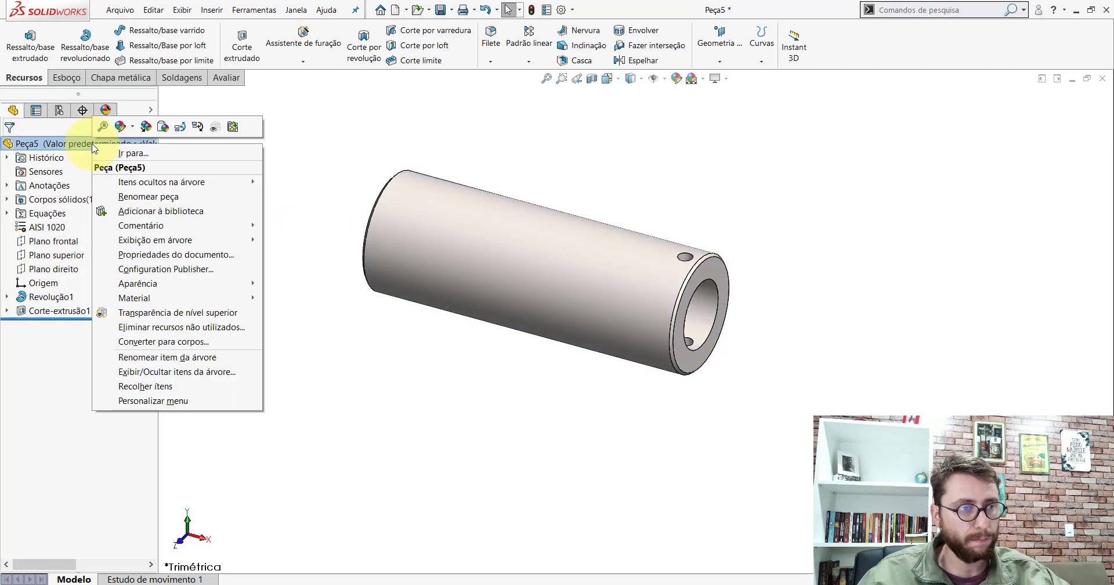
click(214, 127)
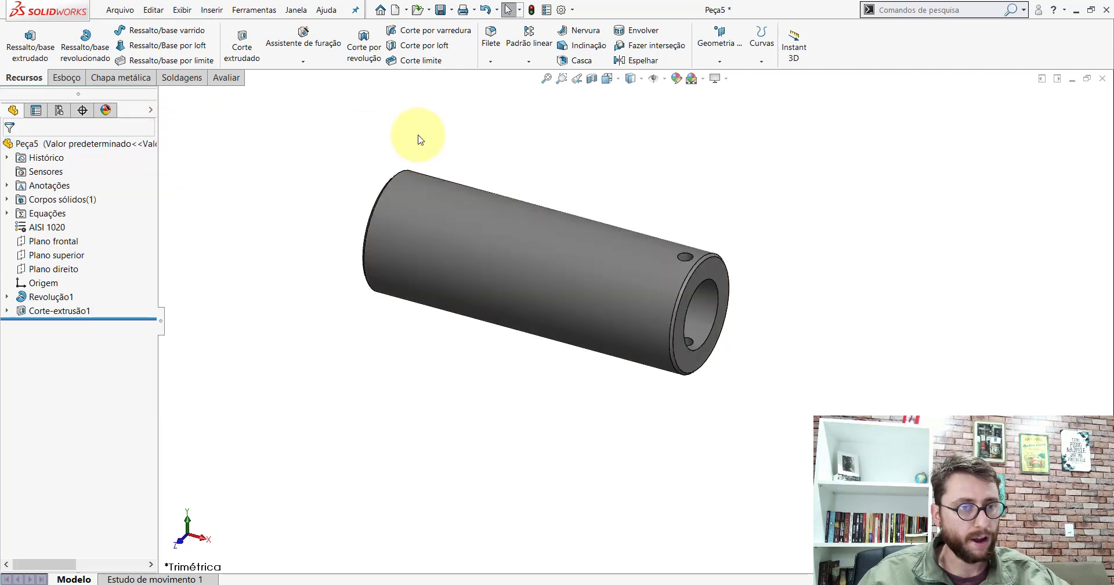
Switch the tube to isometric view to inspect the result
click(607, 81)
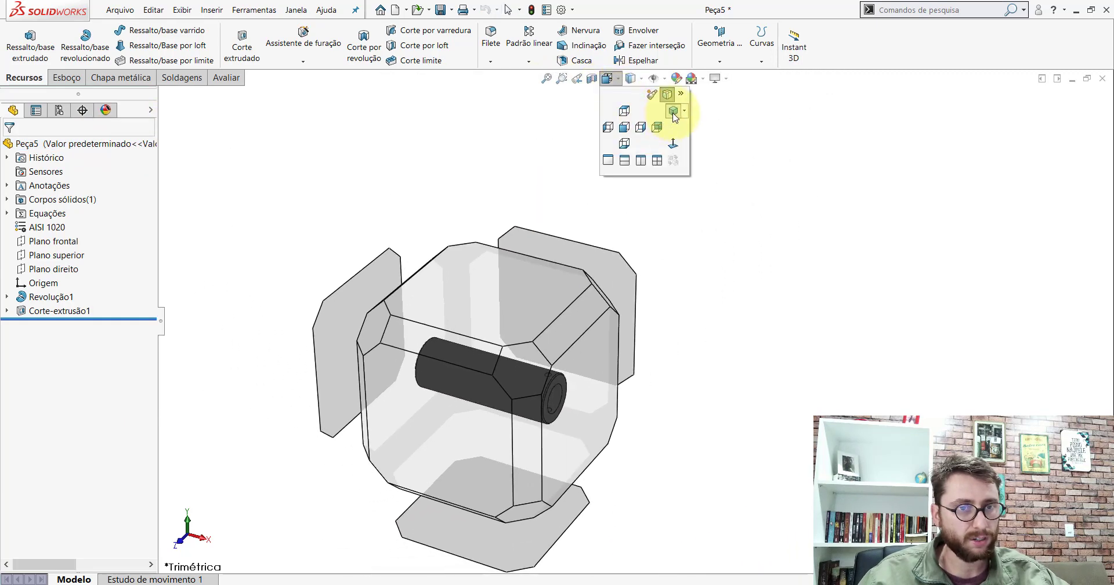
click(671, 111)
scroll(760, 232, up, 3)
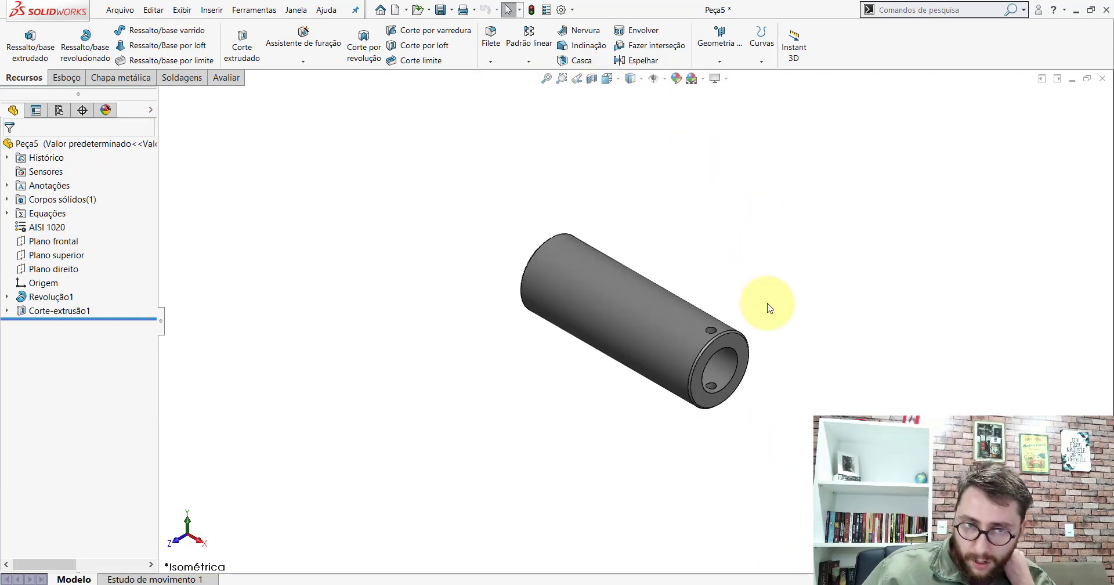
scroll(749, 348, down, 5)
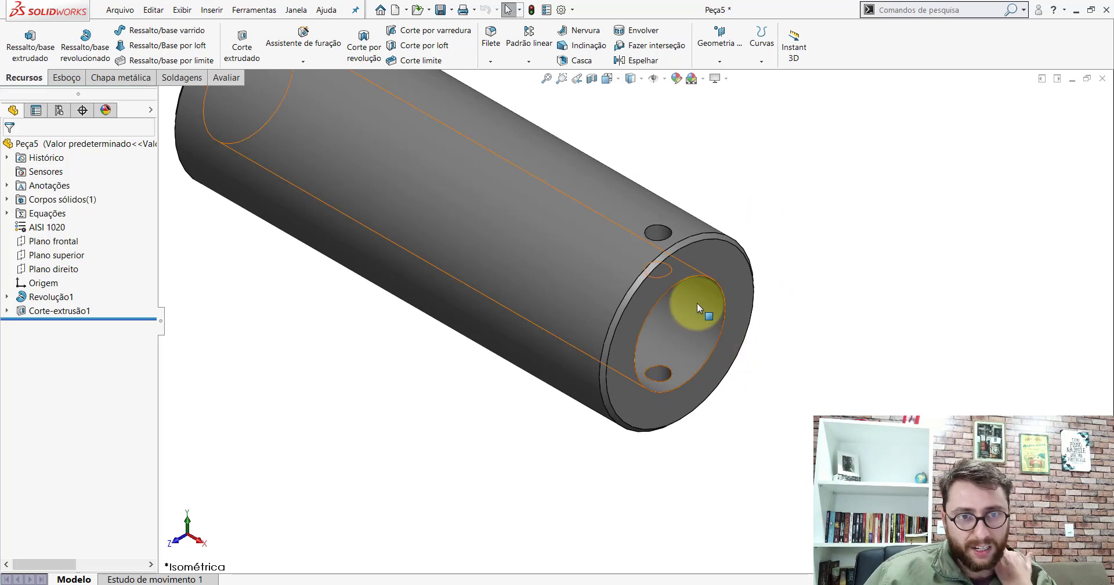
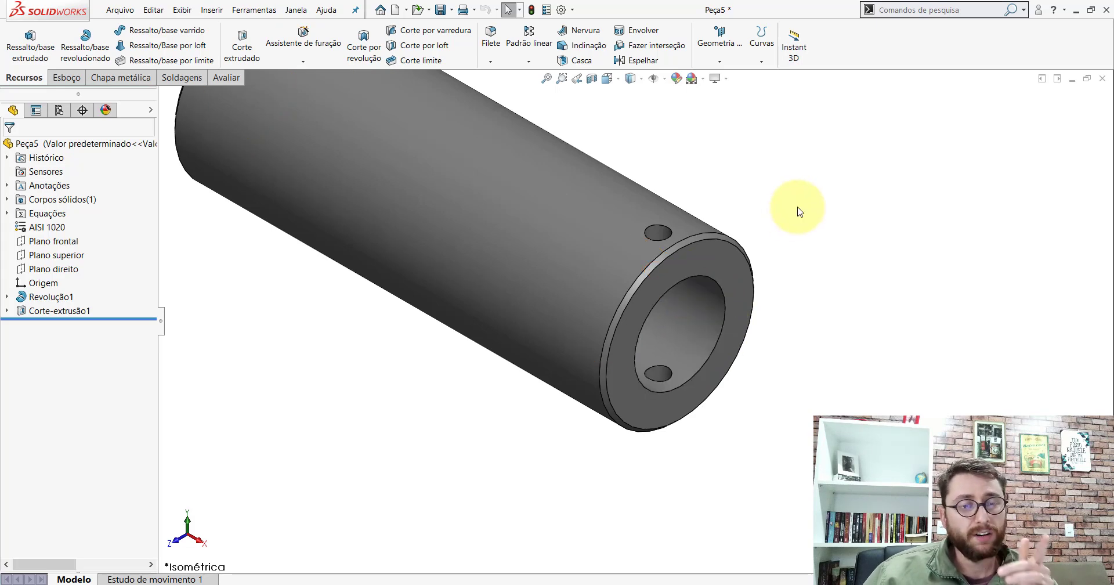
In the lift trailer assembly, select the pin's end face
click(510, 552)
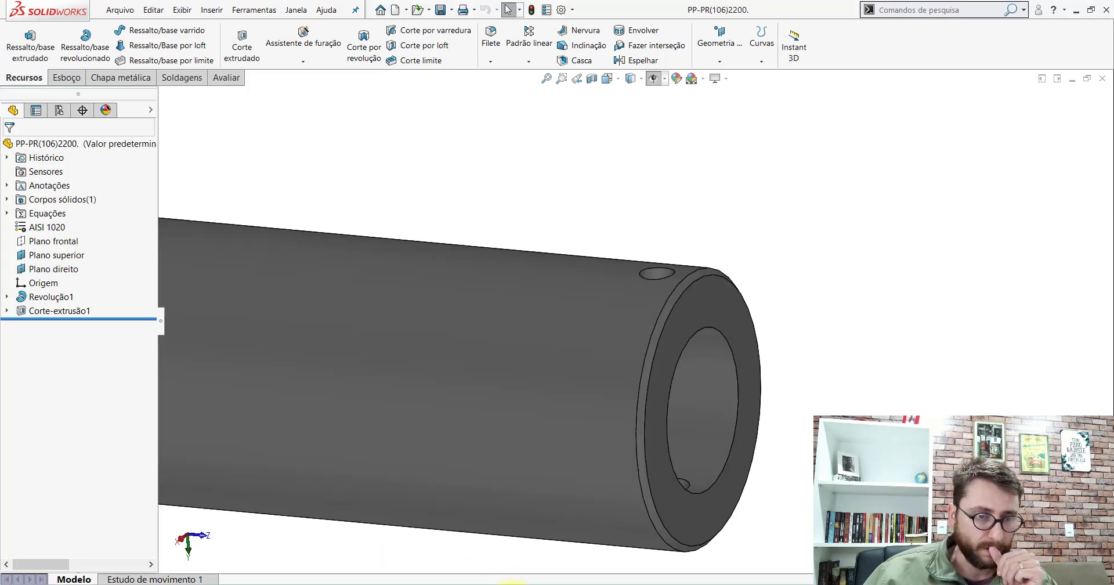
mouse_move(511, 583)
click(428, 522)
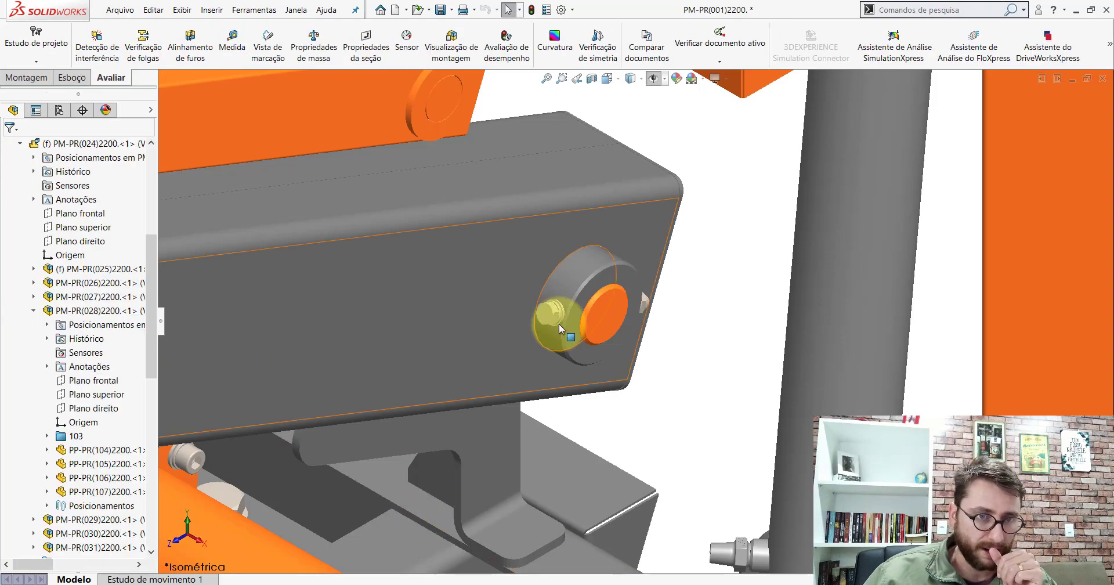
scroll(559, 324, down, 3)
click(615, 293)
scroll(631, 307, up, 2)
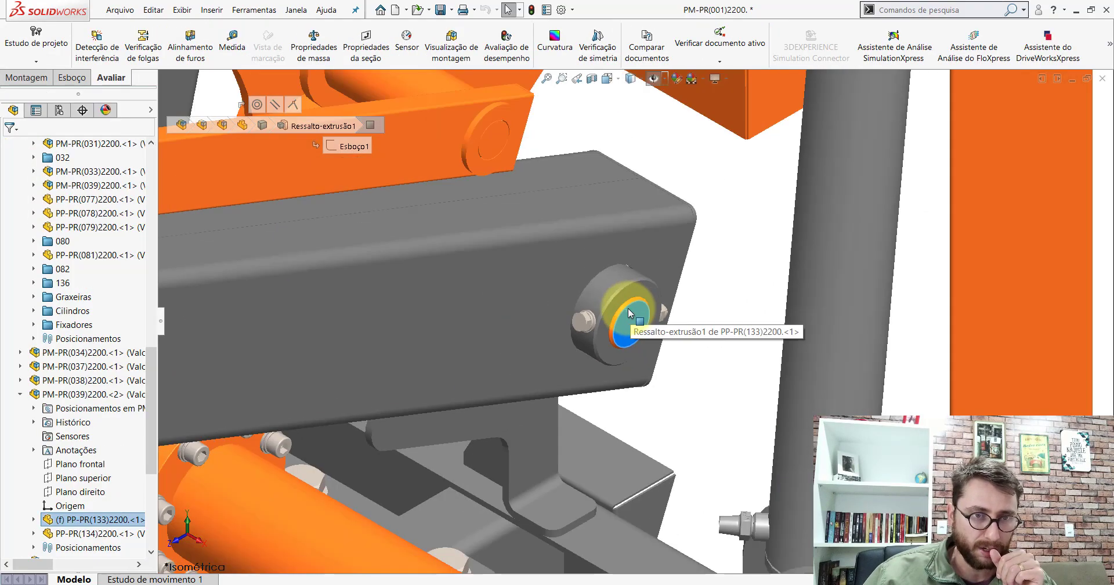
Orbit the assembly around the pin bracket and arm pin, ending in an isometric view
key(ctrl+8)
middle_drag(731, 325, 764, 306)
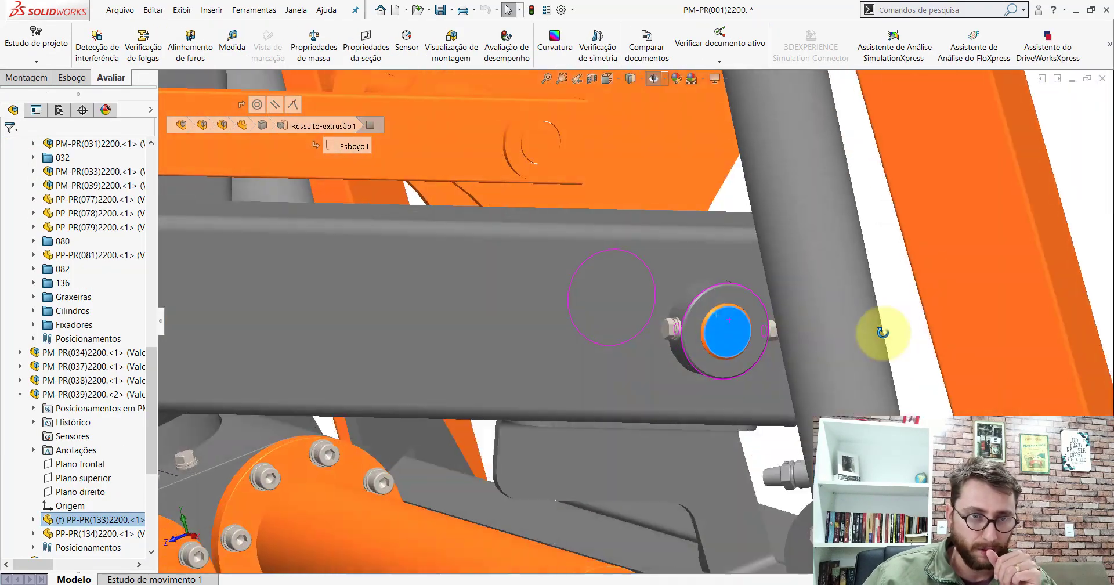
mouse_move(892, 330)
middle_down()
mouse_move(679, 311)
mouse_move(828, 336)
mouse_move(809, 311)
middle_up()
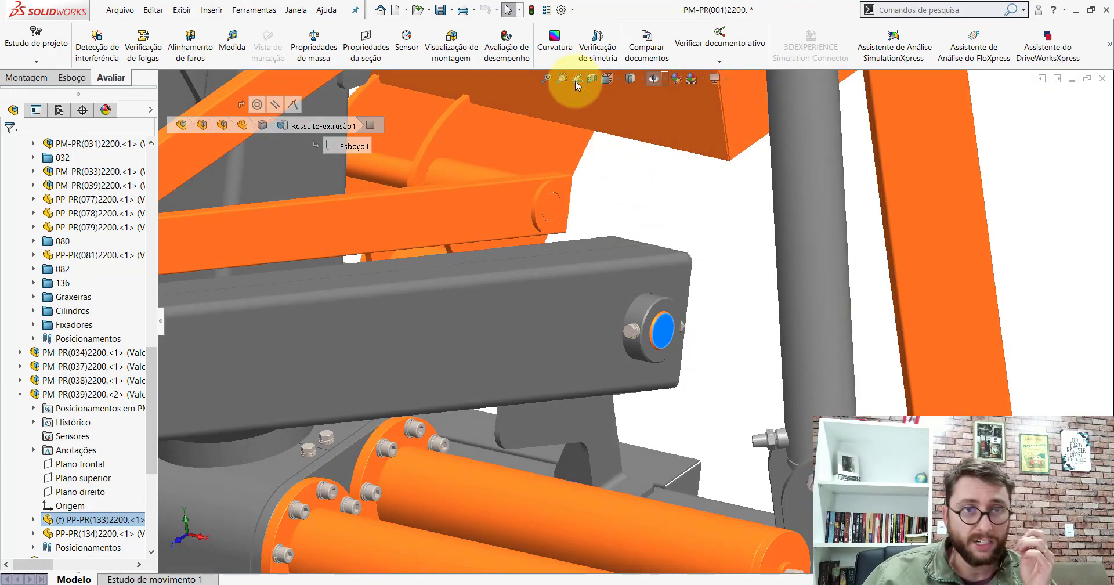
click(607, 78)
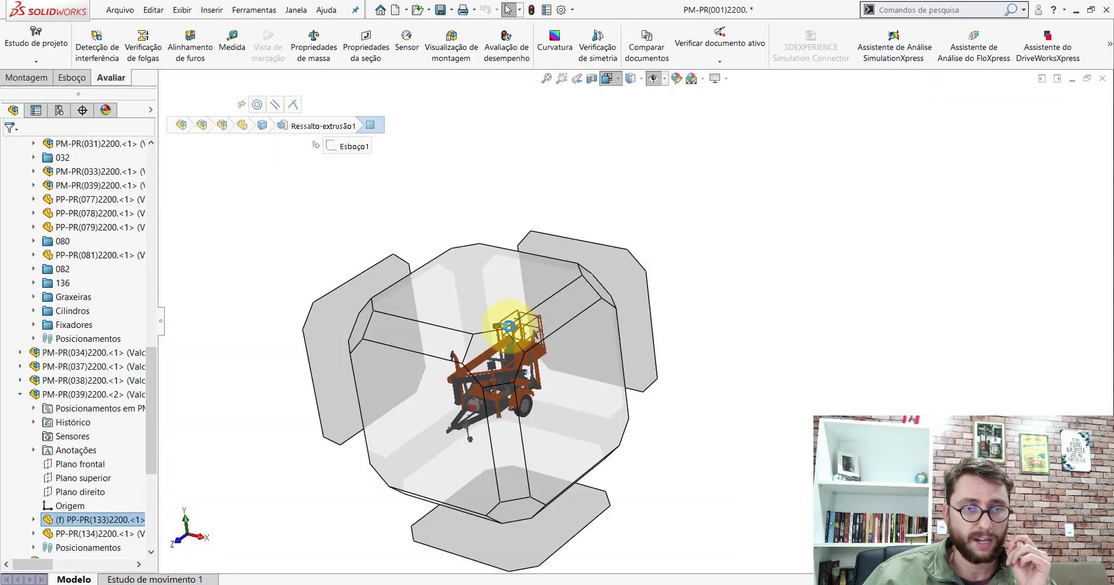
click(509, 327)
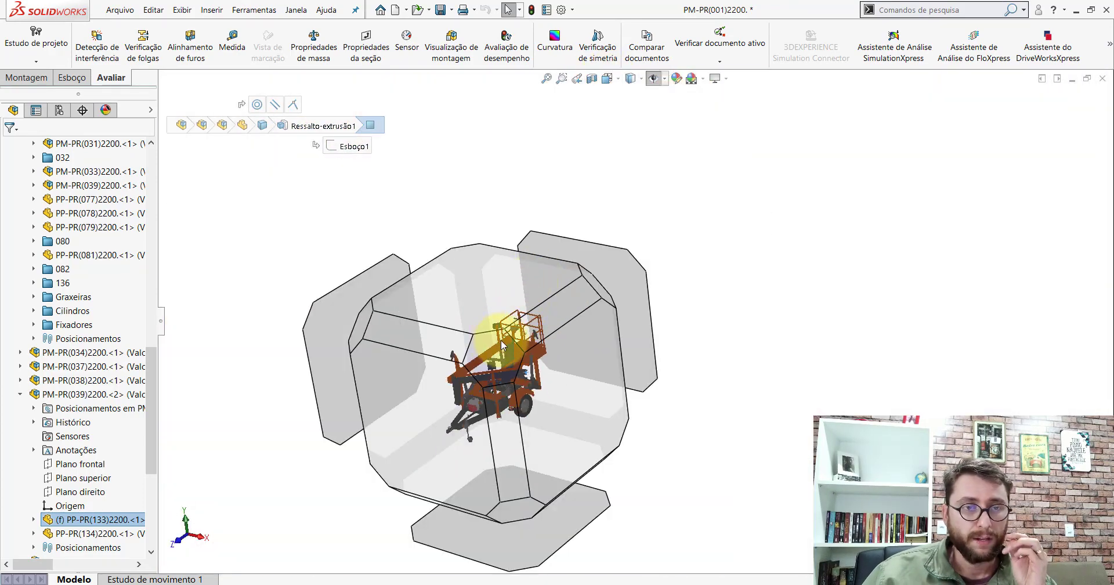
In the Peça5 bushing part, select the front and top reference planes and show the top plane
click(673, 546)
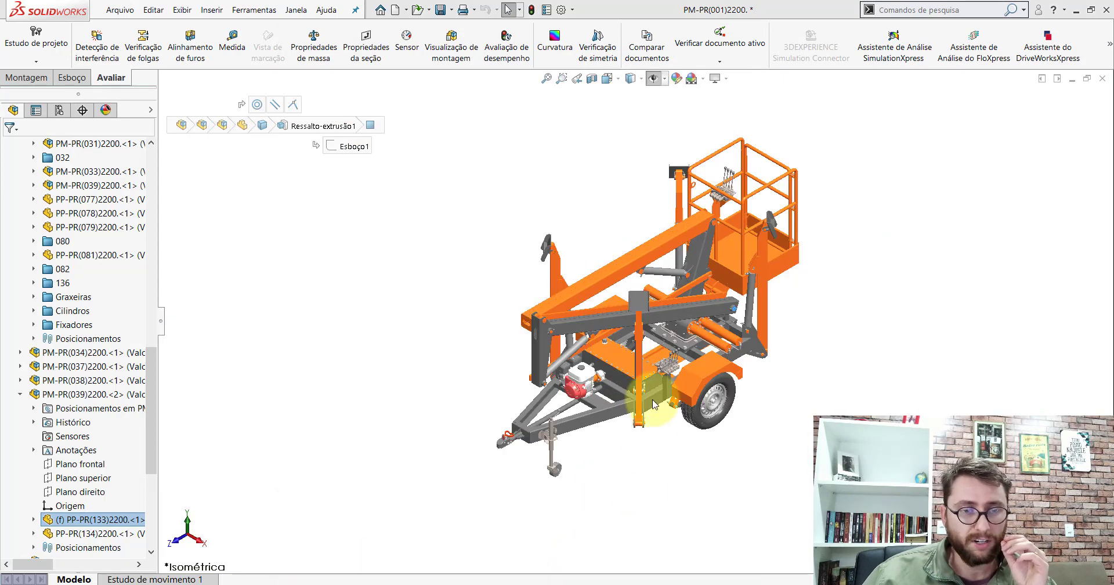
scroll(643, 270, up, 3)
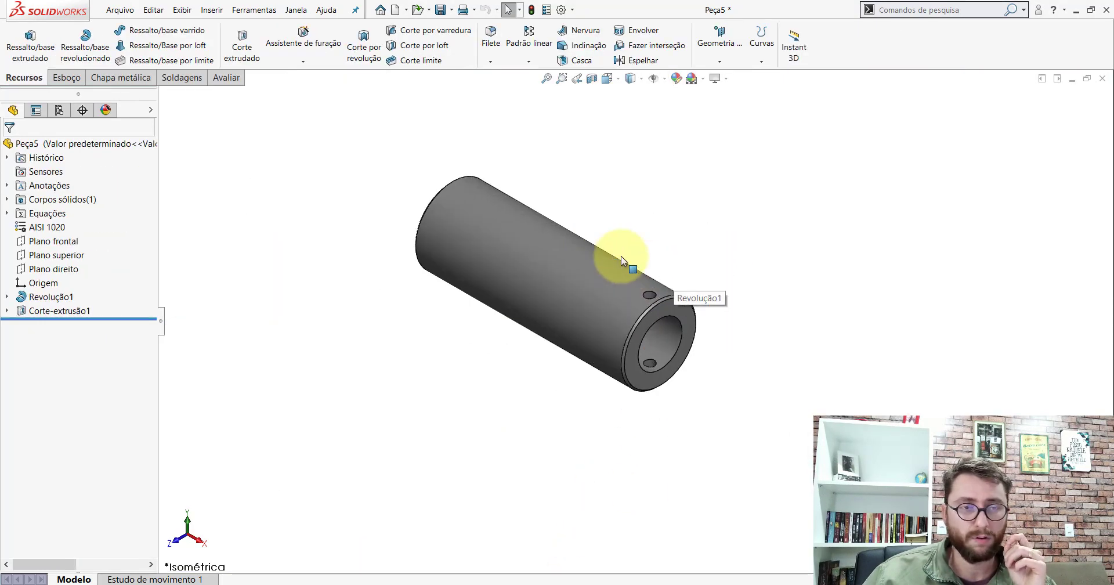
scroll(621, 256, down, 1)
click(67, 246)
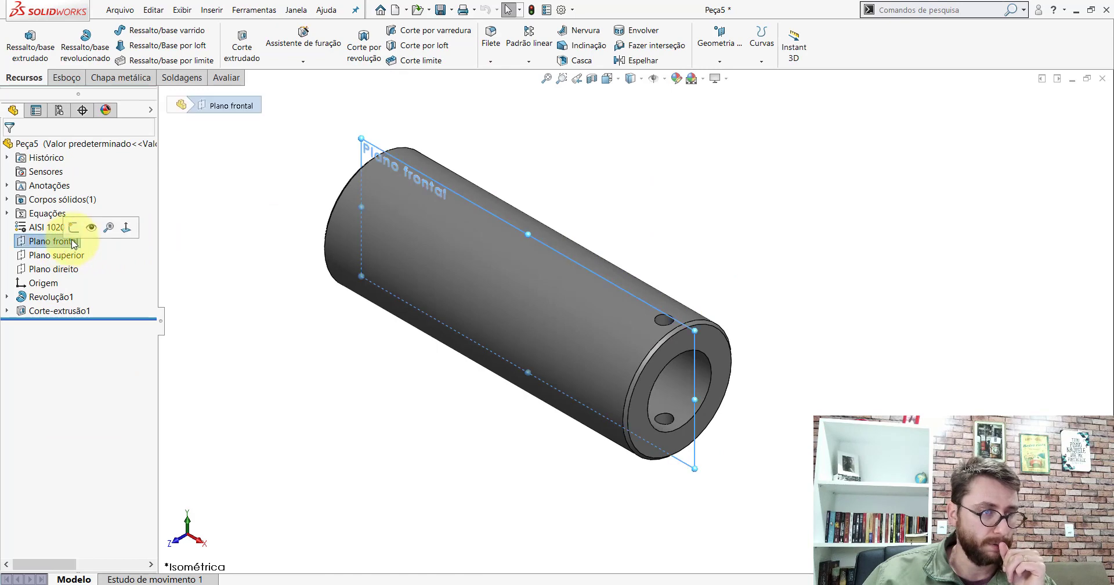
click(67, 258)
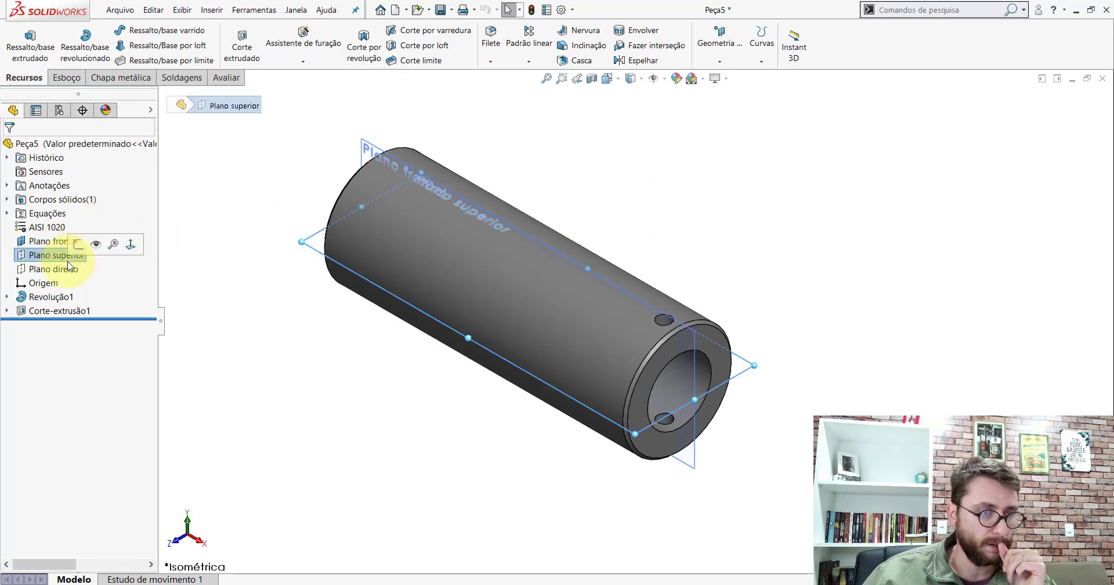
click(98, 246)
click(194, 293)
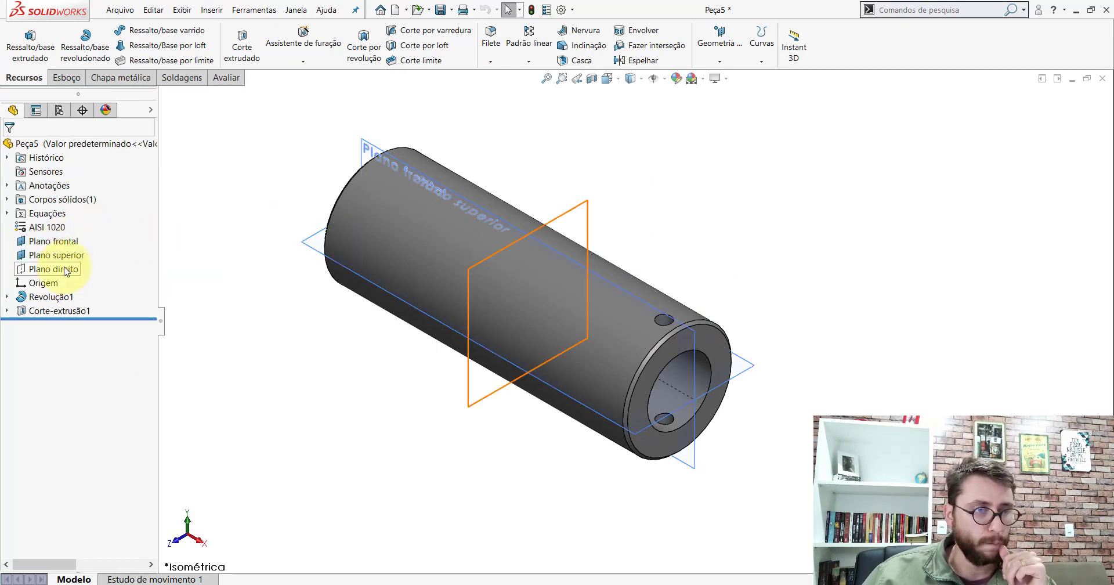
Show the right reference plane and bring up Save As for the part
click(66, 270)
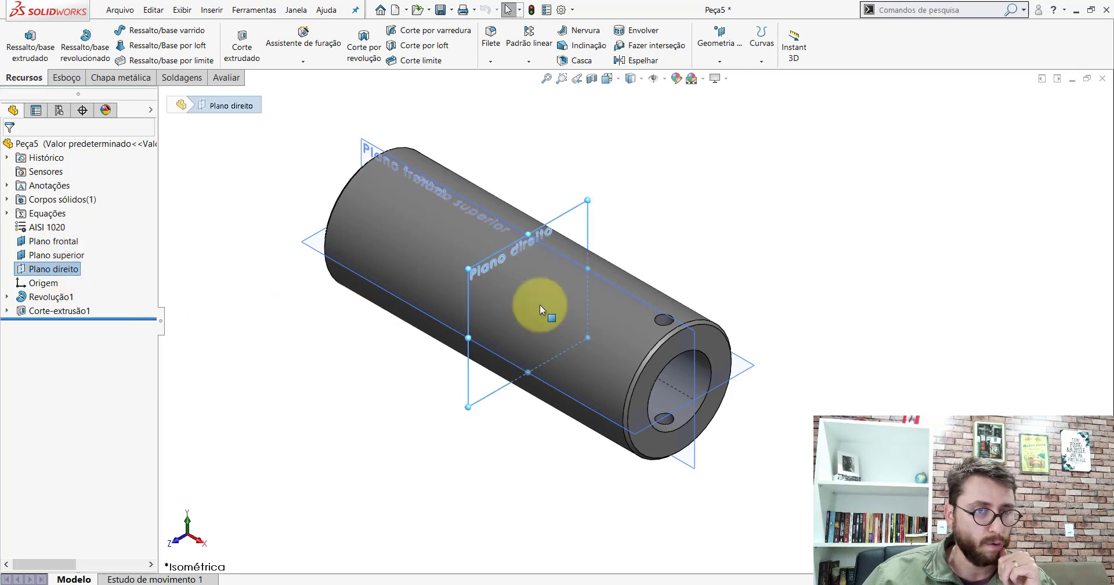
right_click(65, 274)
click(94, 258)
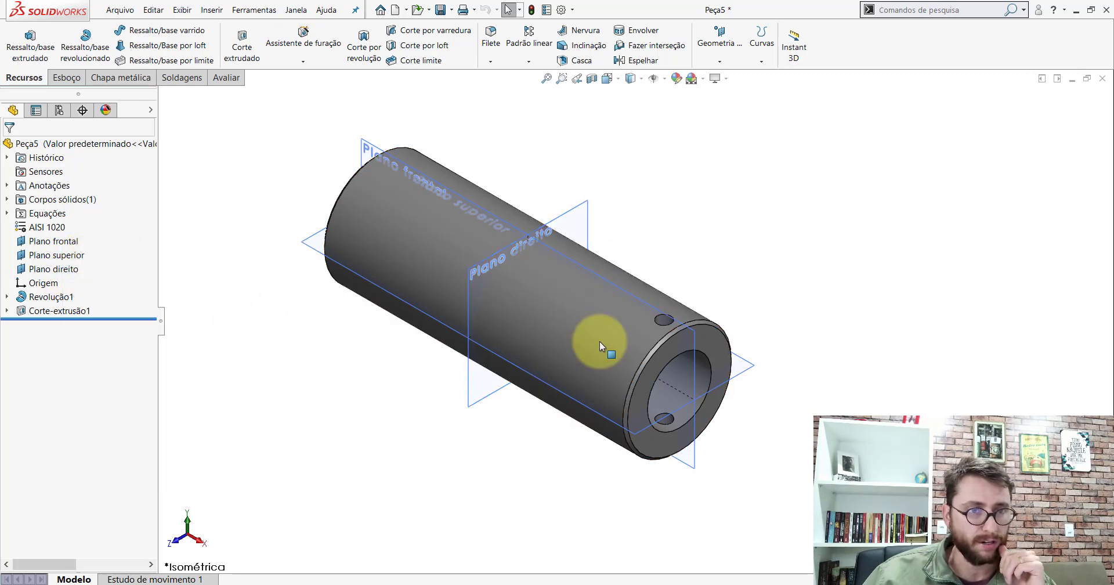
scroll(601, 342, up, 2)
click(442, 10)
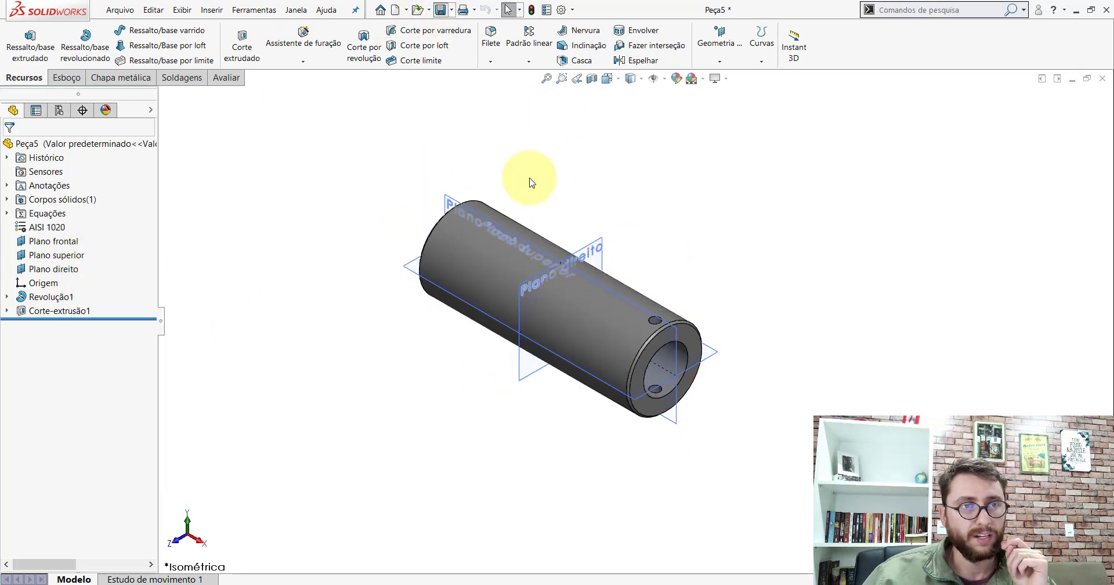
Save the part as PP-PR(106)2200 in the Desktop > PM-PR(001)2200 folder
click(346, 185)
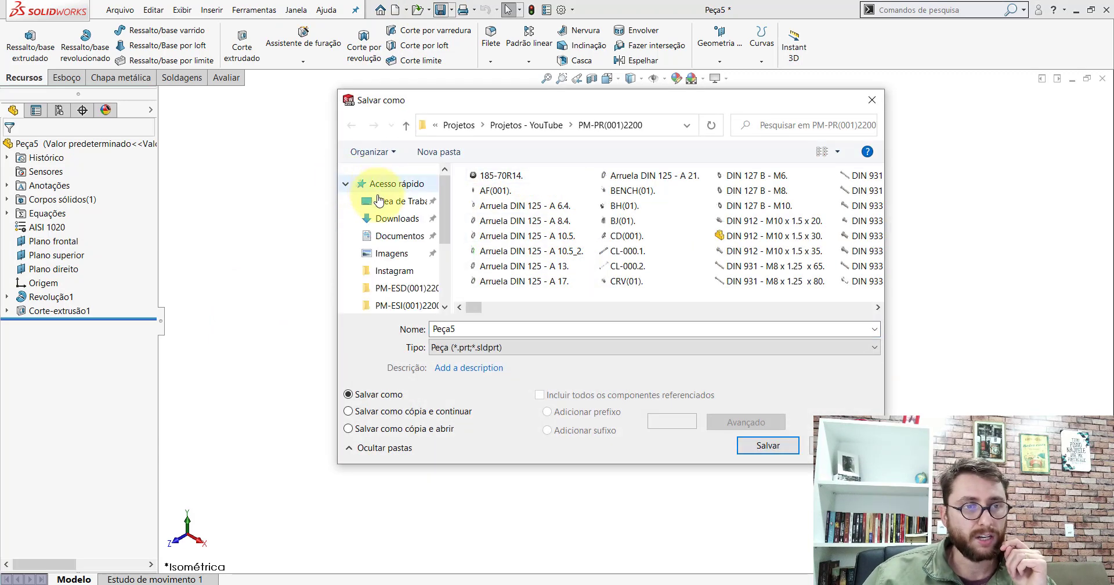
click(394, 204)
click(347, 185)
double_click(496, 174)
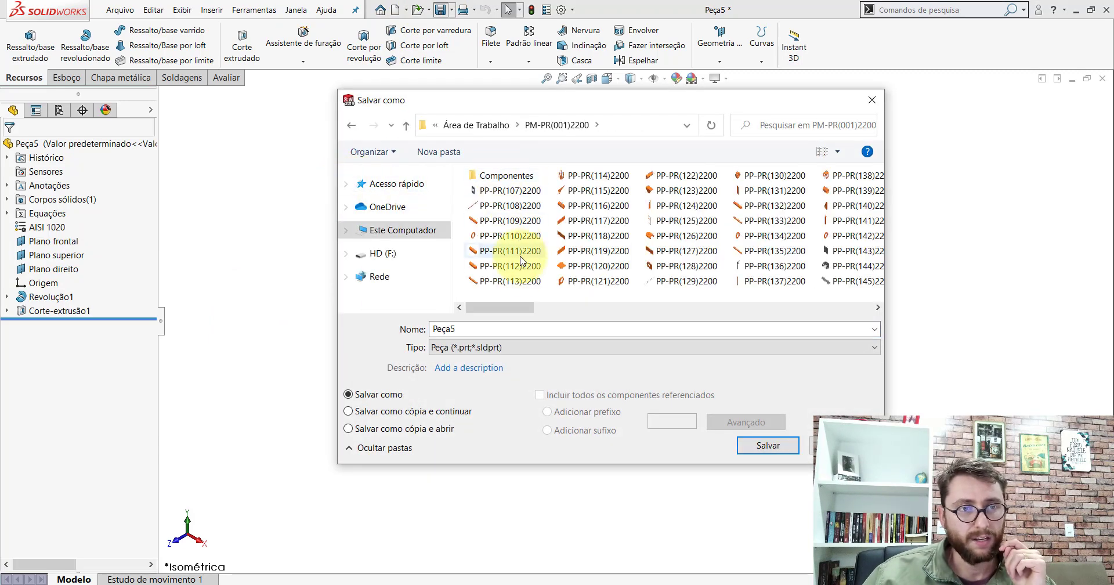
click(499, 191)
double_click(513, 328)
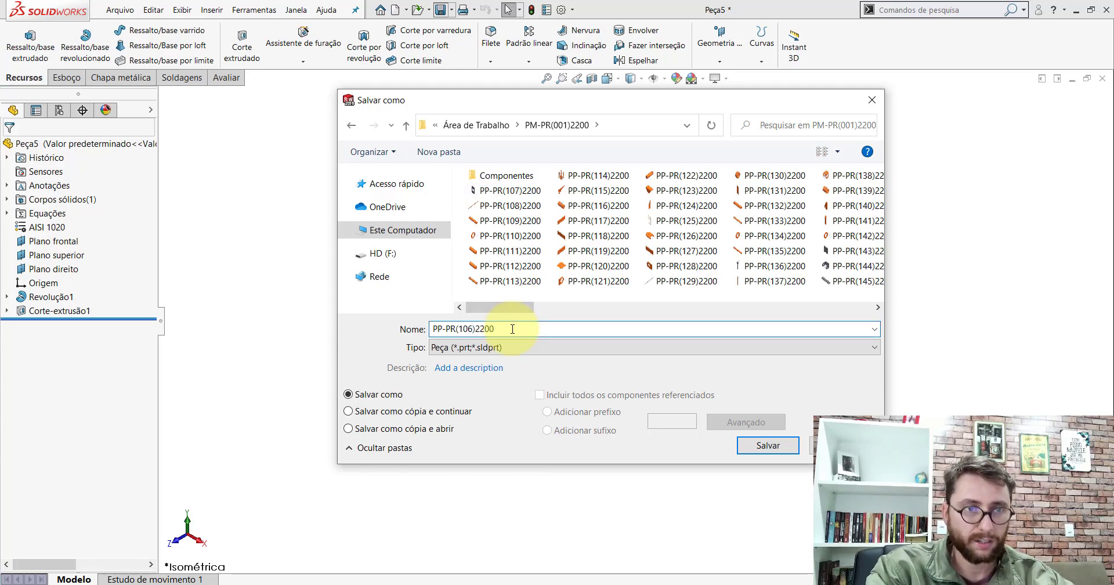
key(Return)
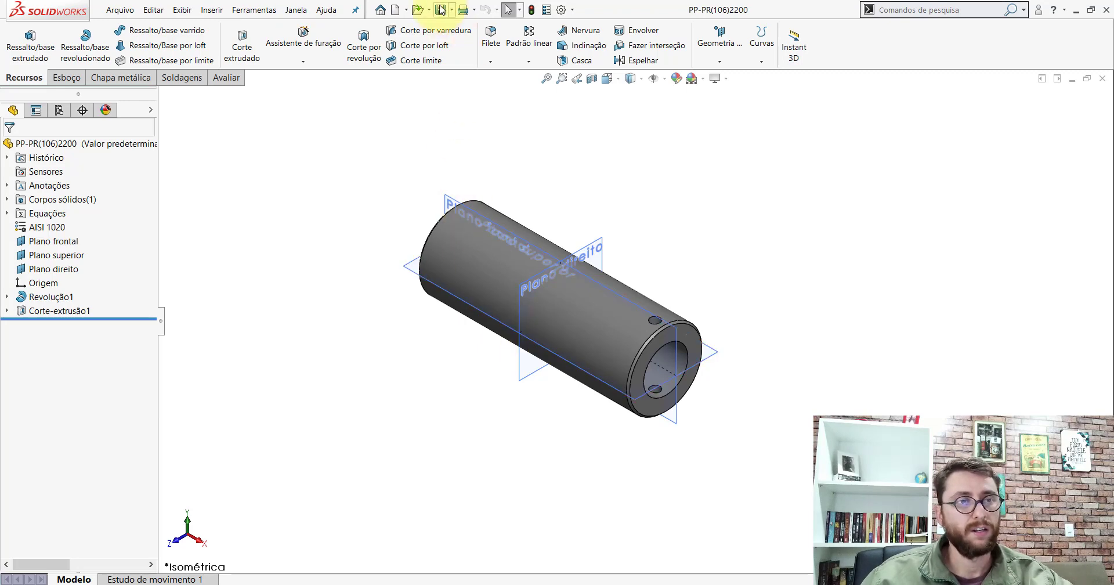
Close the bushing part and collapse the lift assembly's component tree
click(1103, 78)
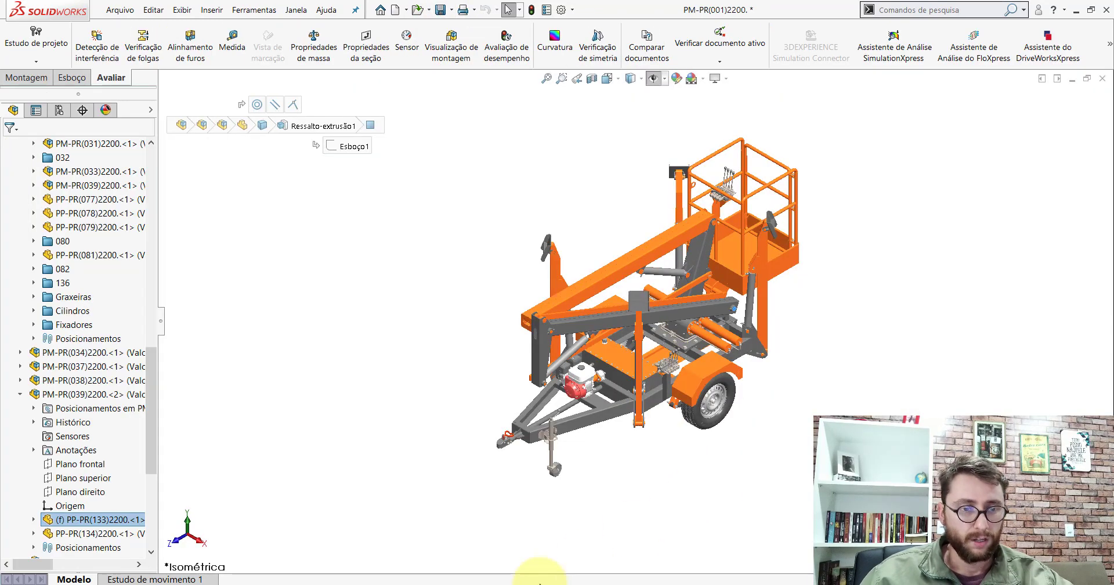
click(673, 505)
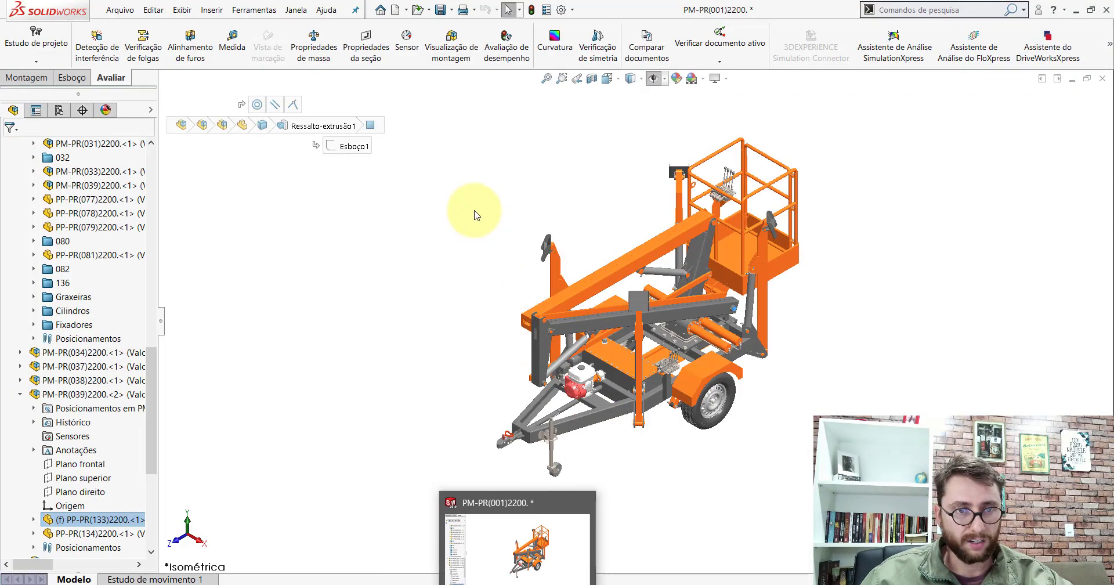
drag(157, 381, 186, 187)
click(139, 144)
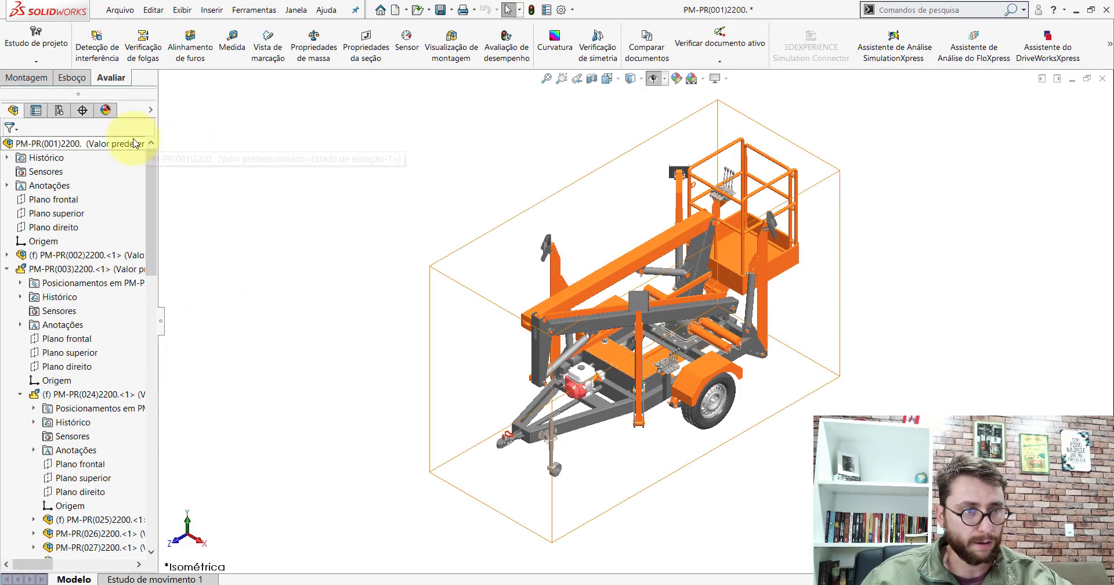
right_click(139, 144)
click(191, 473)
click(808, 304)
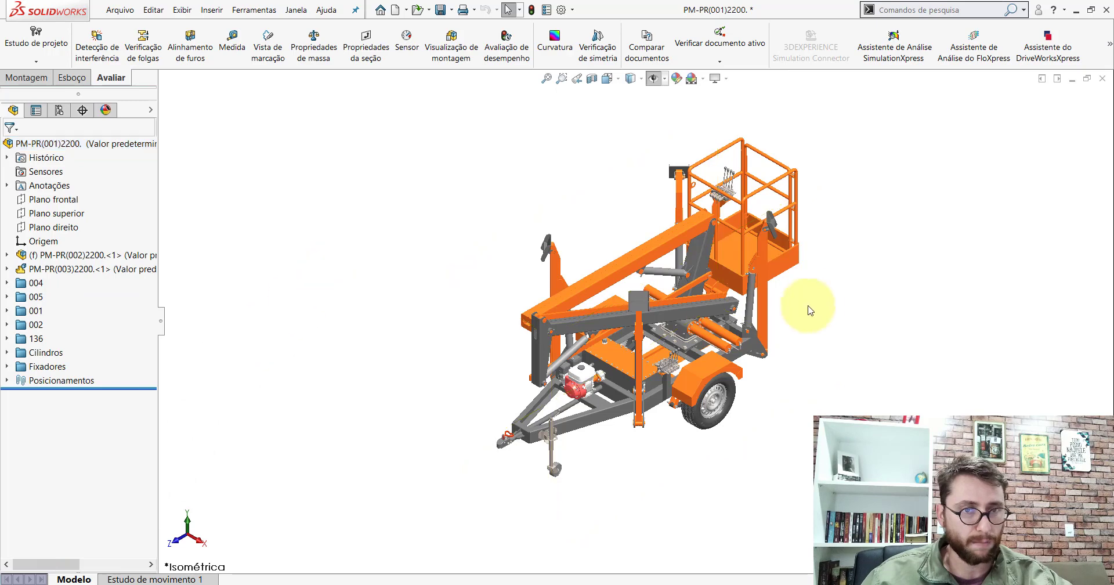
Minimise SOLIDWORKS, check the PM-PR(001)2200 project folder, then close it
scroll(834, 294, down, 2)
scroll(836, 293, down, 3)
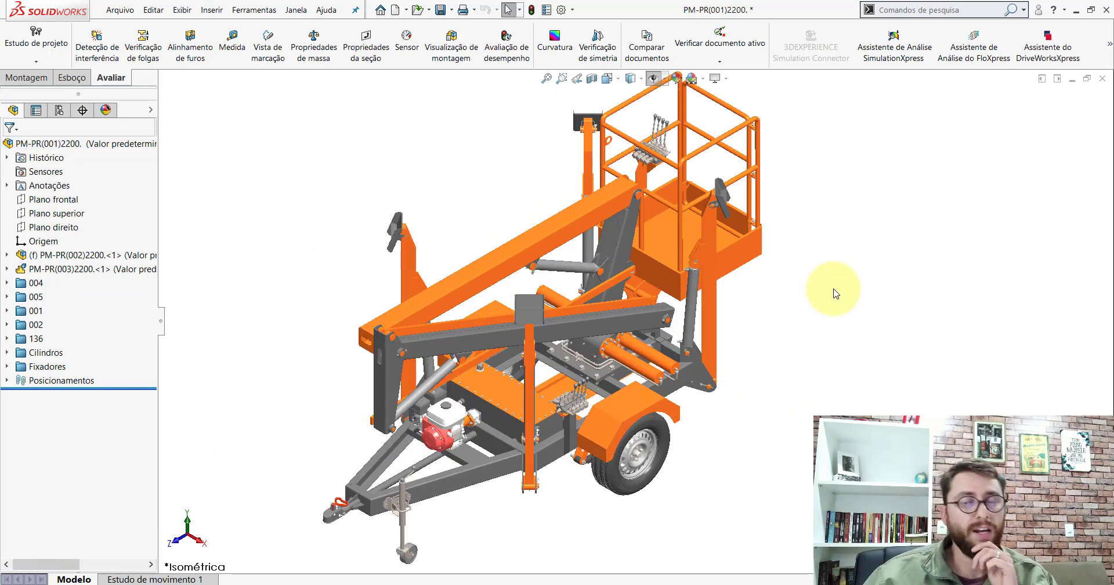
click(1075, 10)
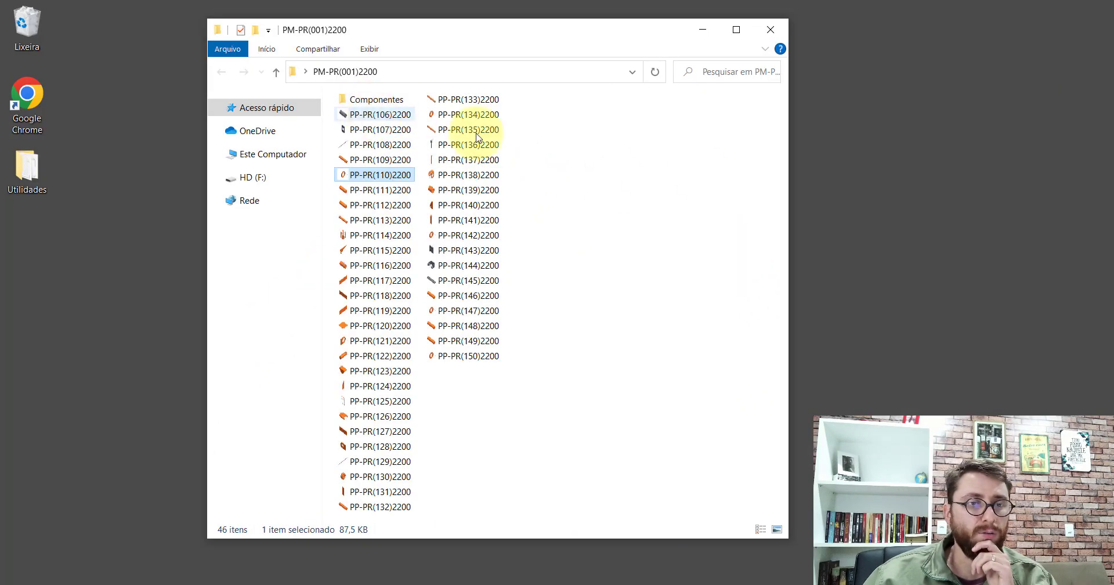
click(771, 30)
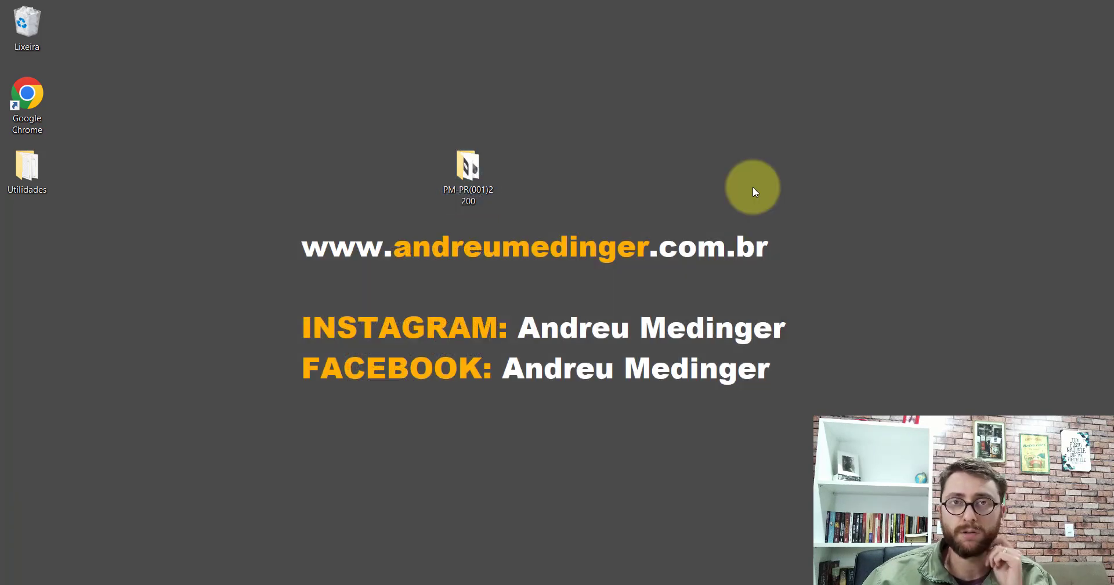